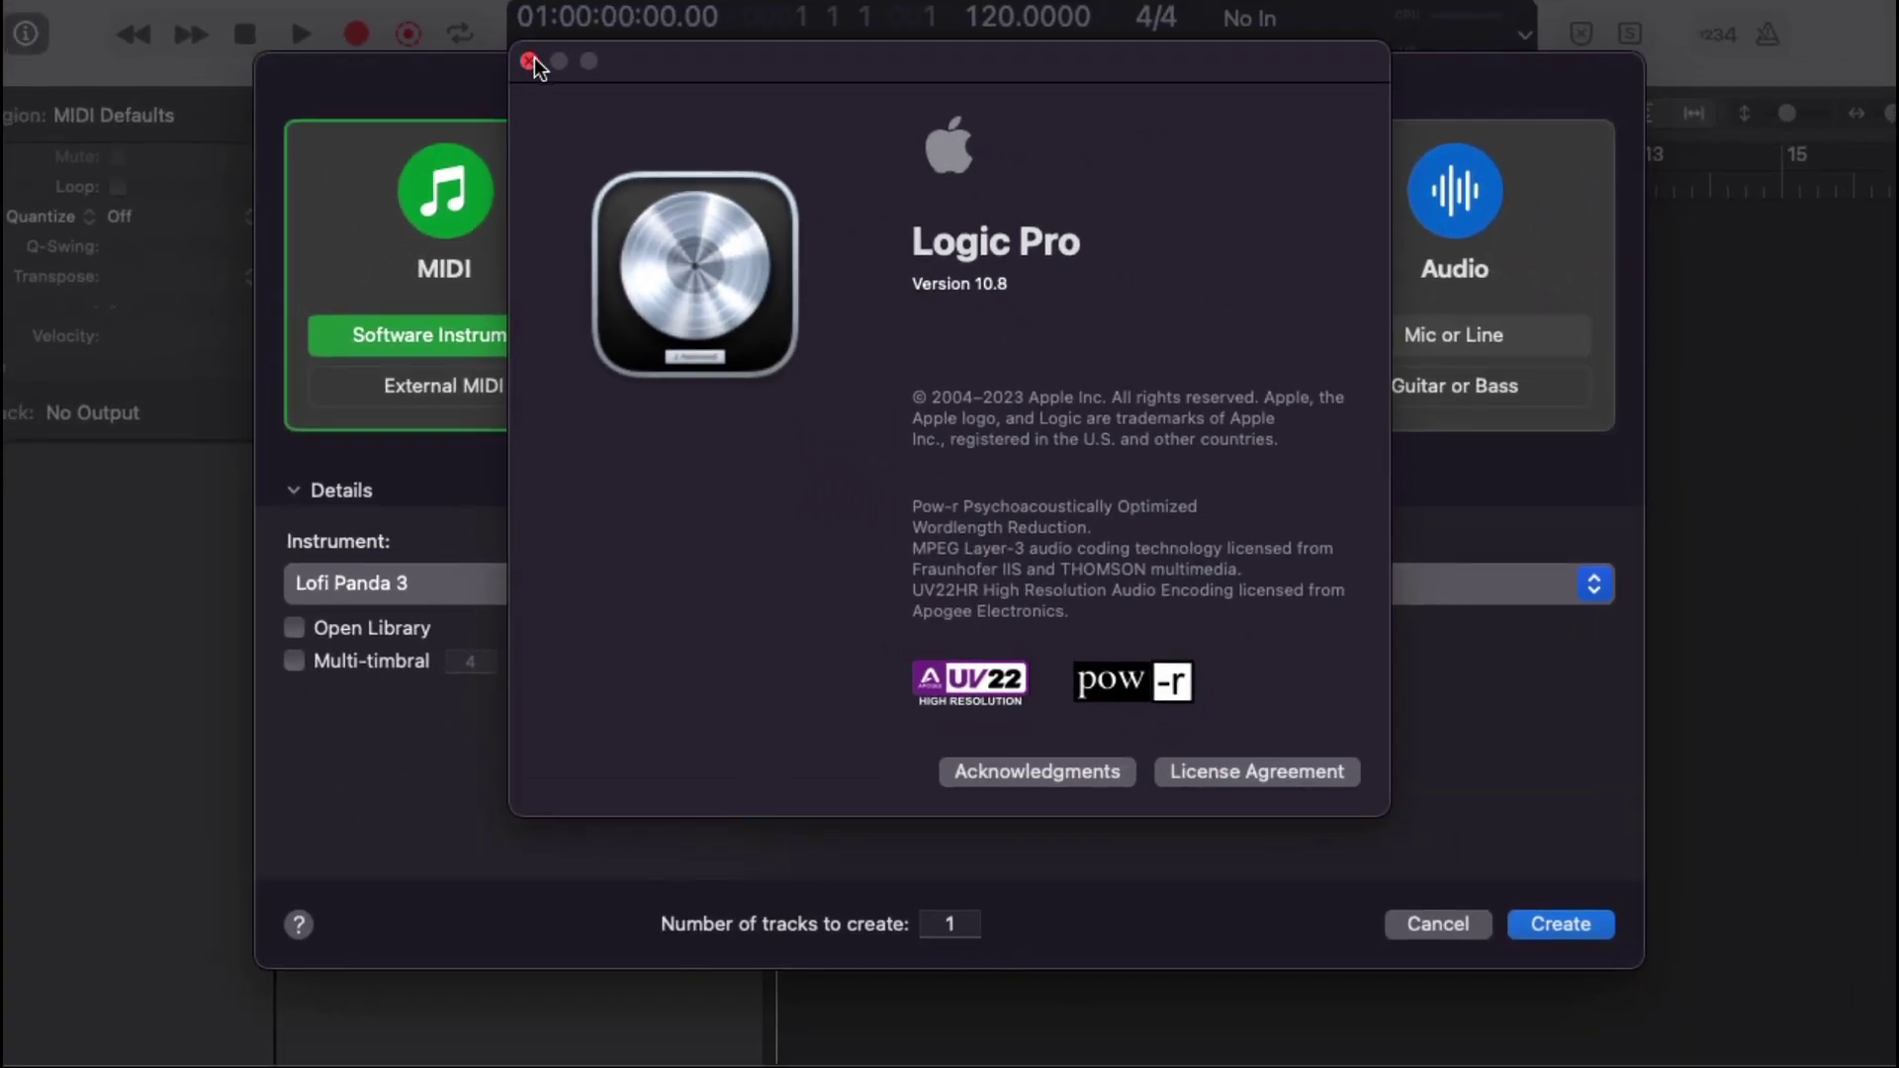
# Close the Logic Pro 10.8 About window and switch to Safari's What's new article
pyautogui.click(530, 61)
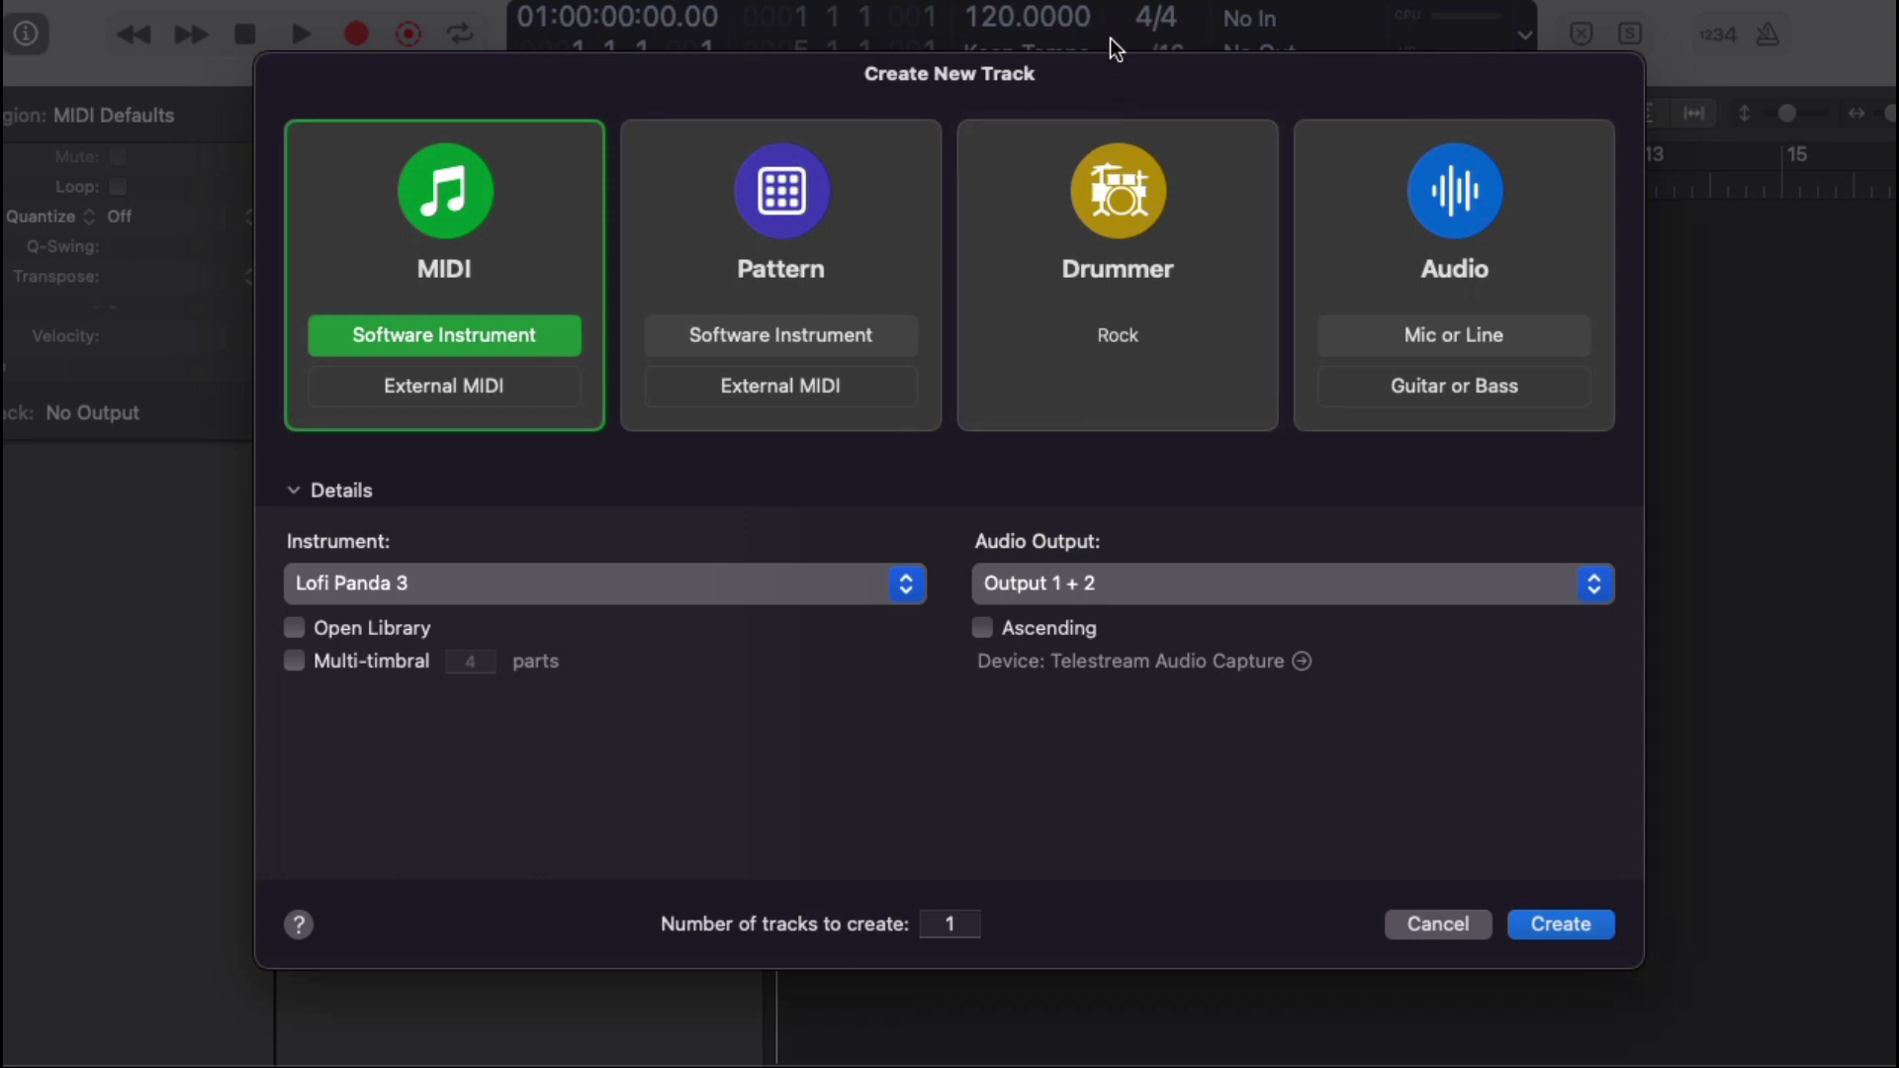
pyautogui.press('super+Tab')
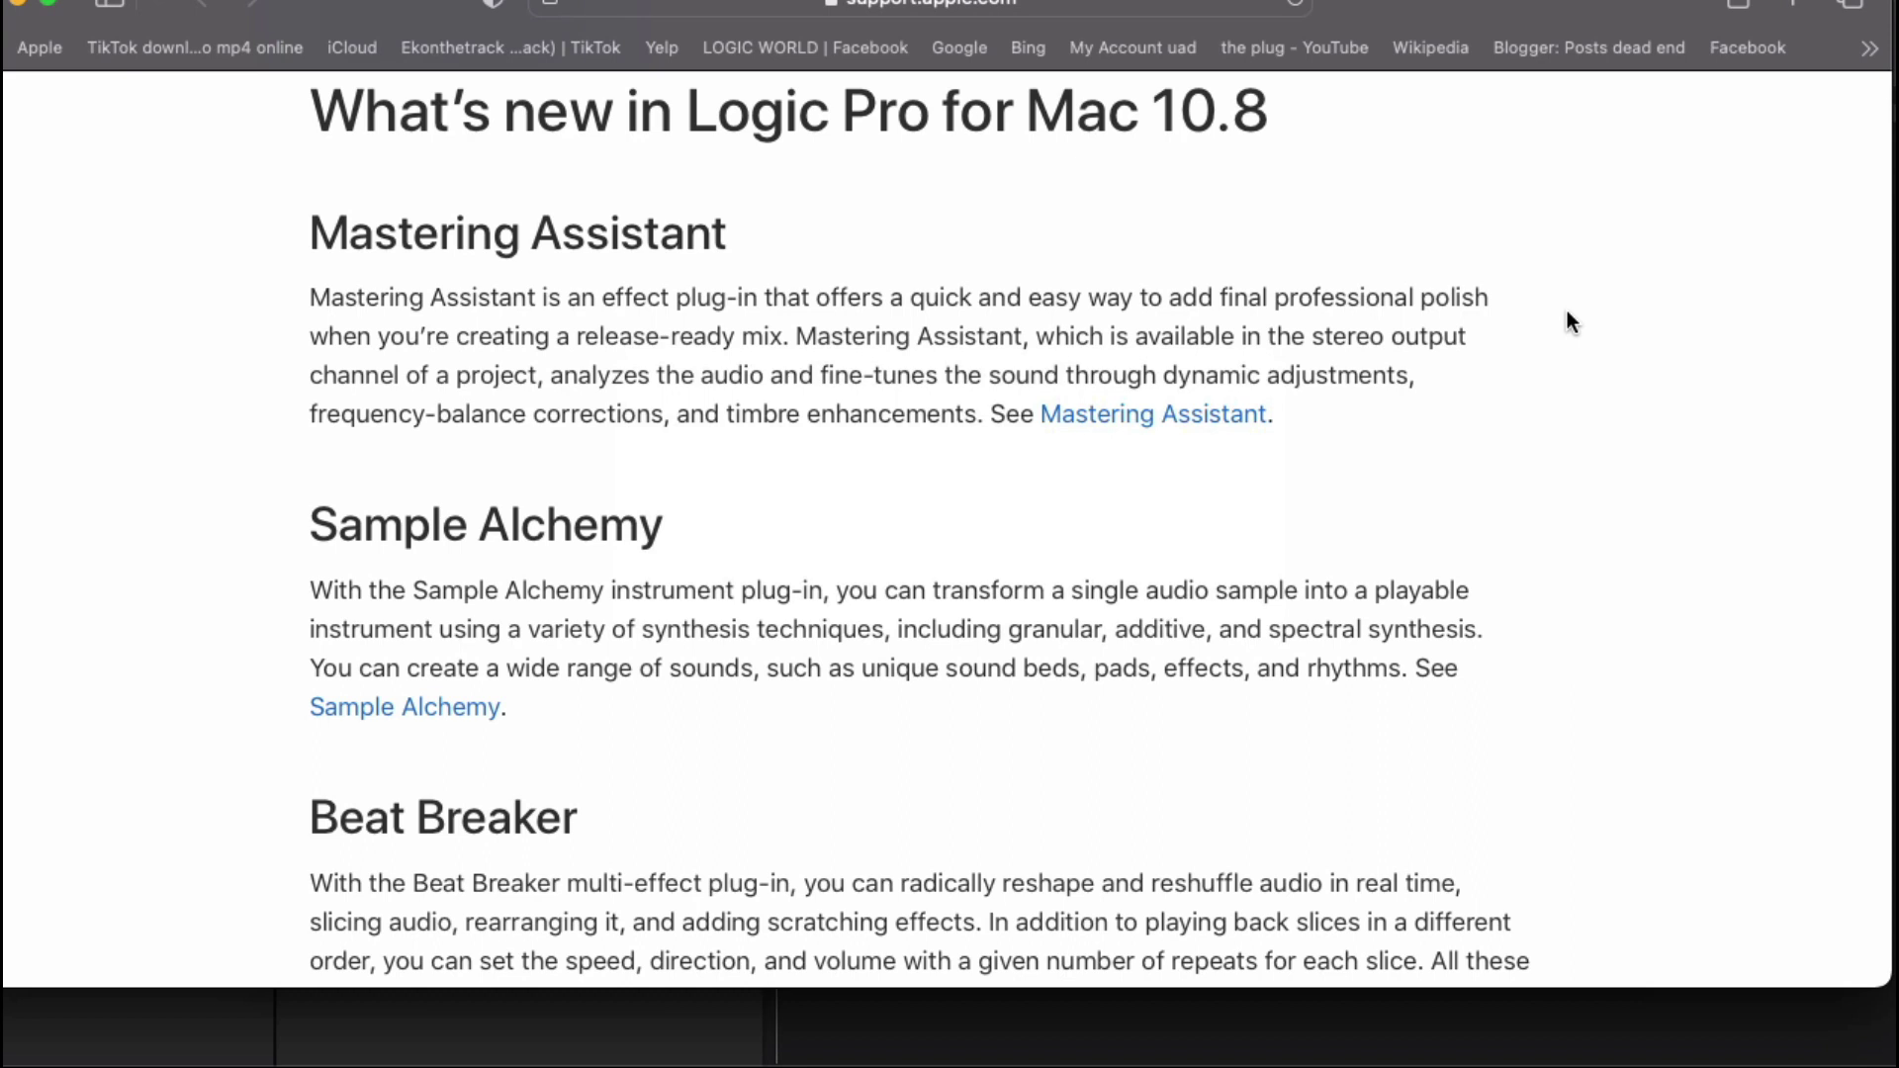
# Scroll the Logic Pro 10.8 article from Mastering Assistant down to the Other features section
pyautogui.scroll(-5, 1566, 310)
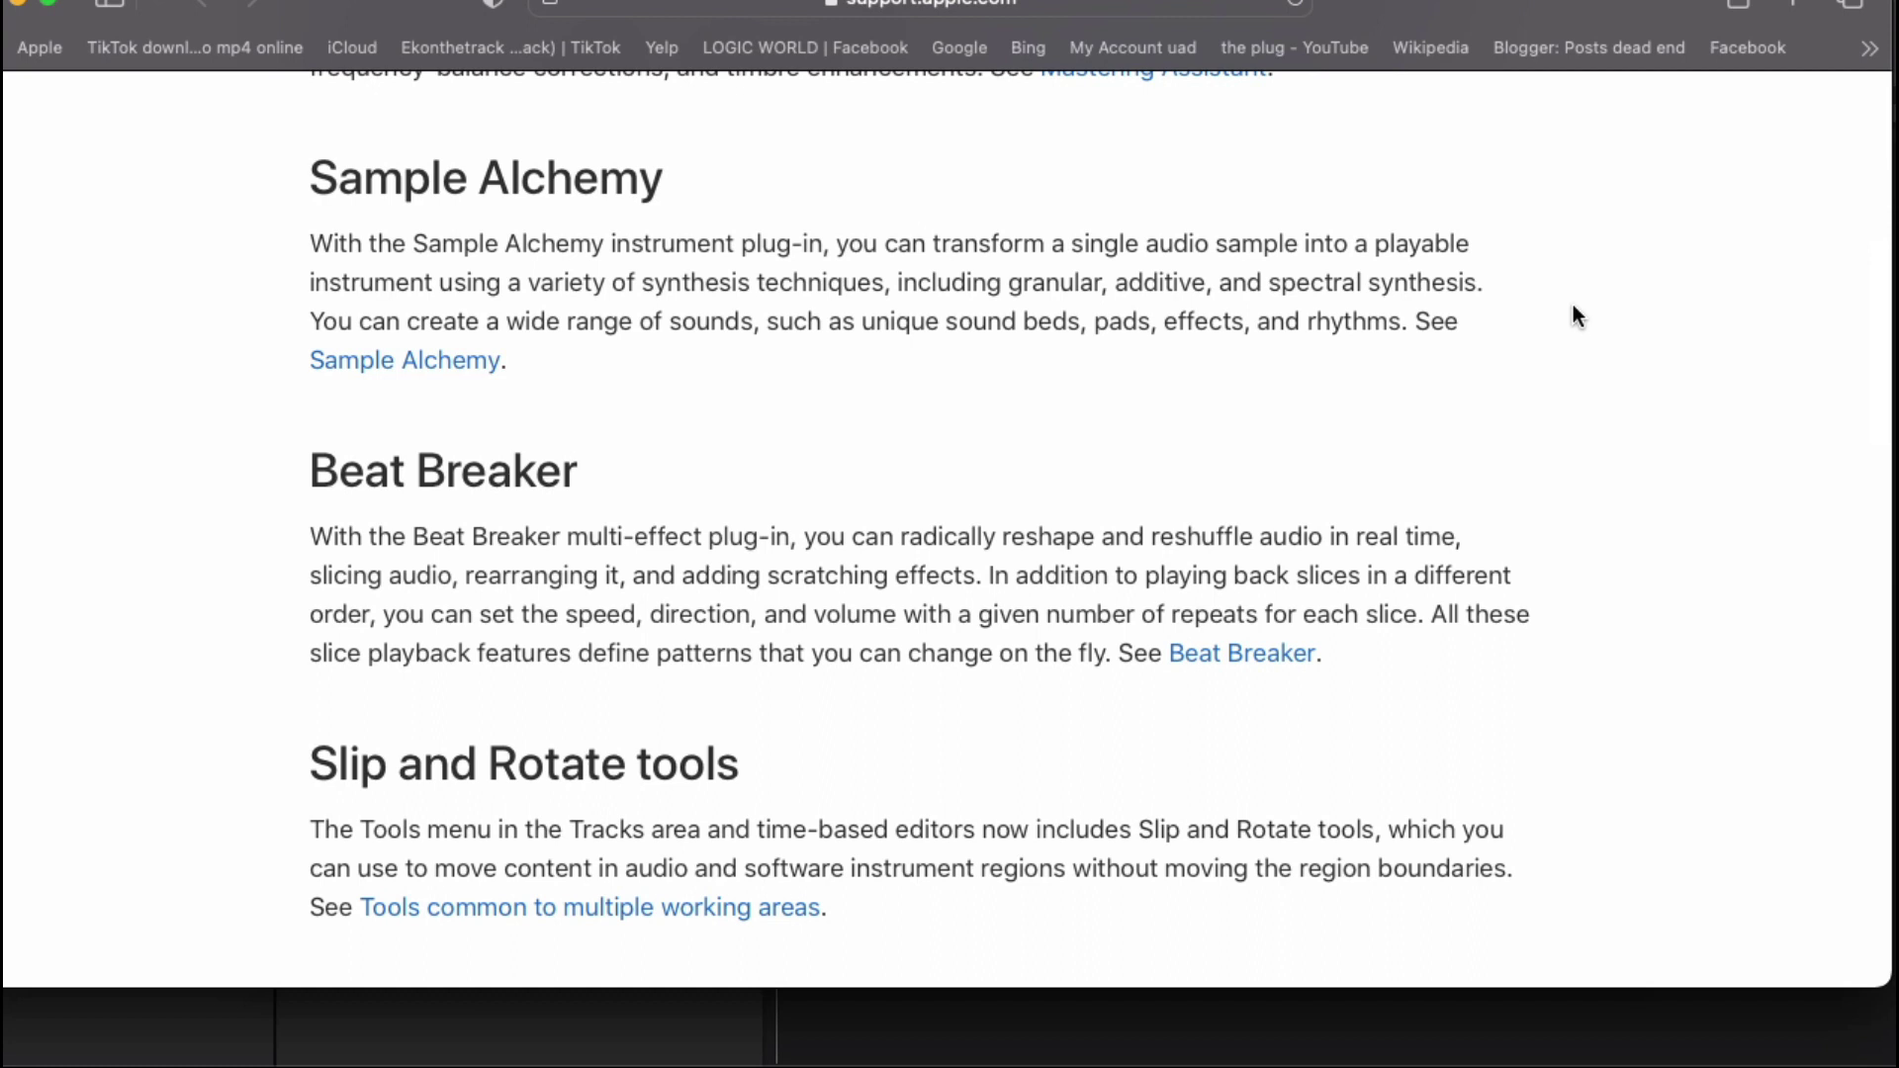
pyautogui.scroll(-3, 1572, 306)
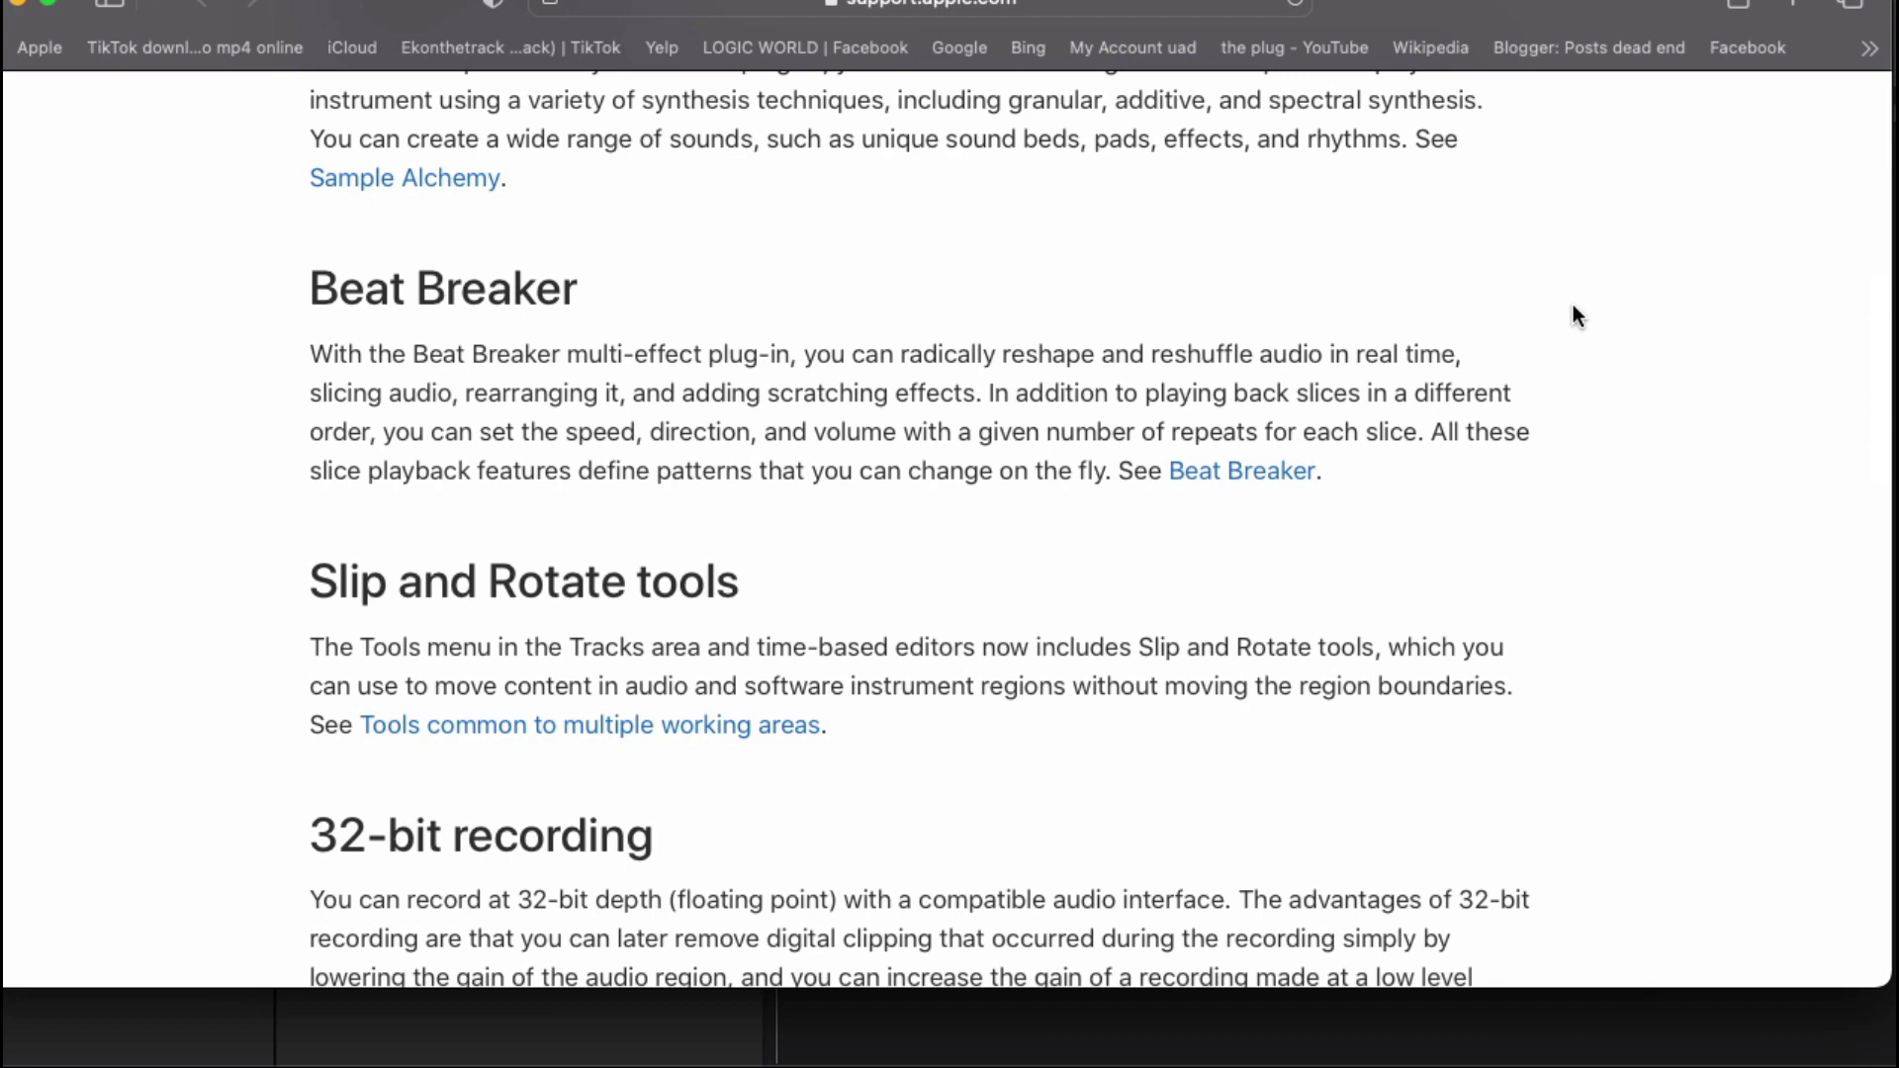
pyautogui.scroll(-3, 1575, 314)
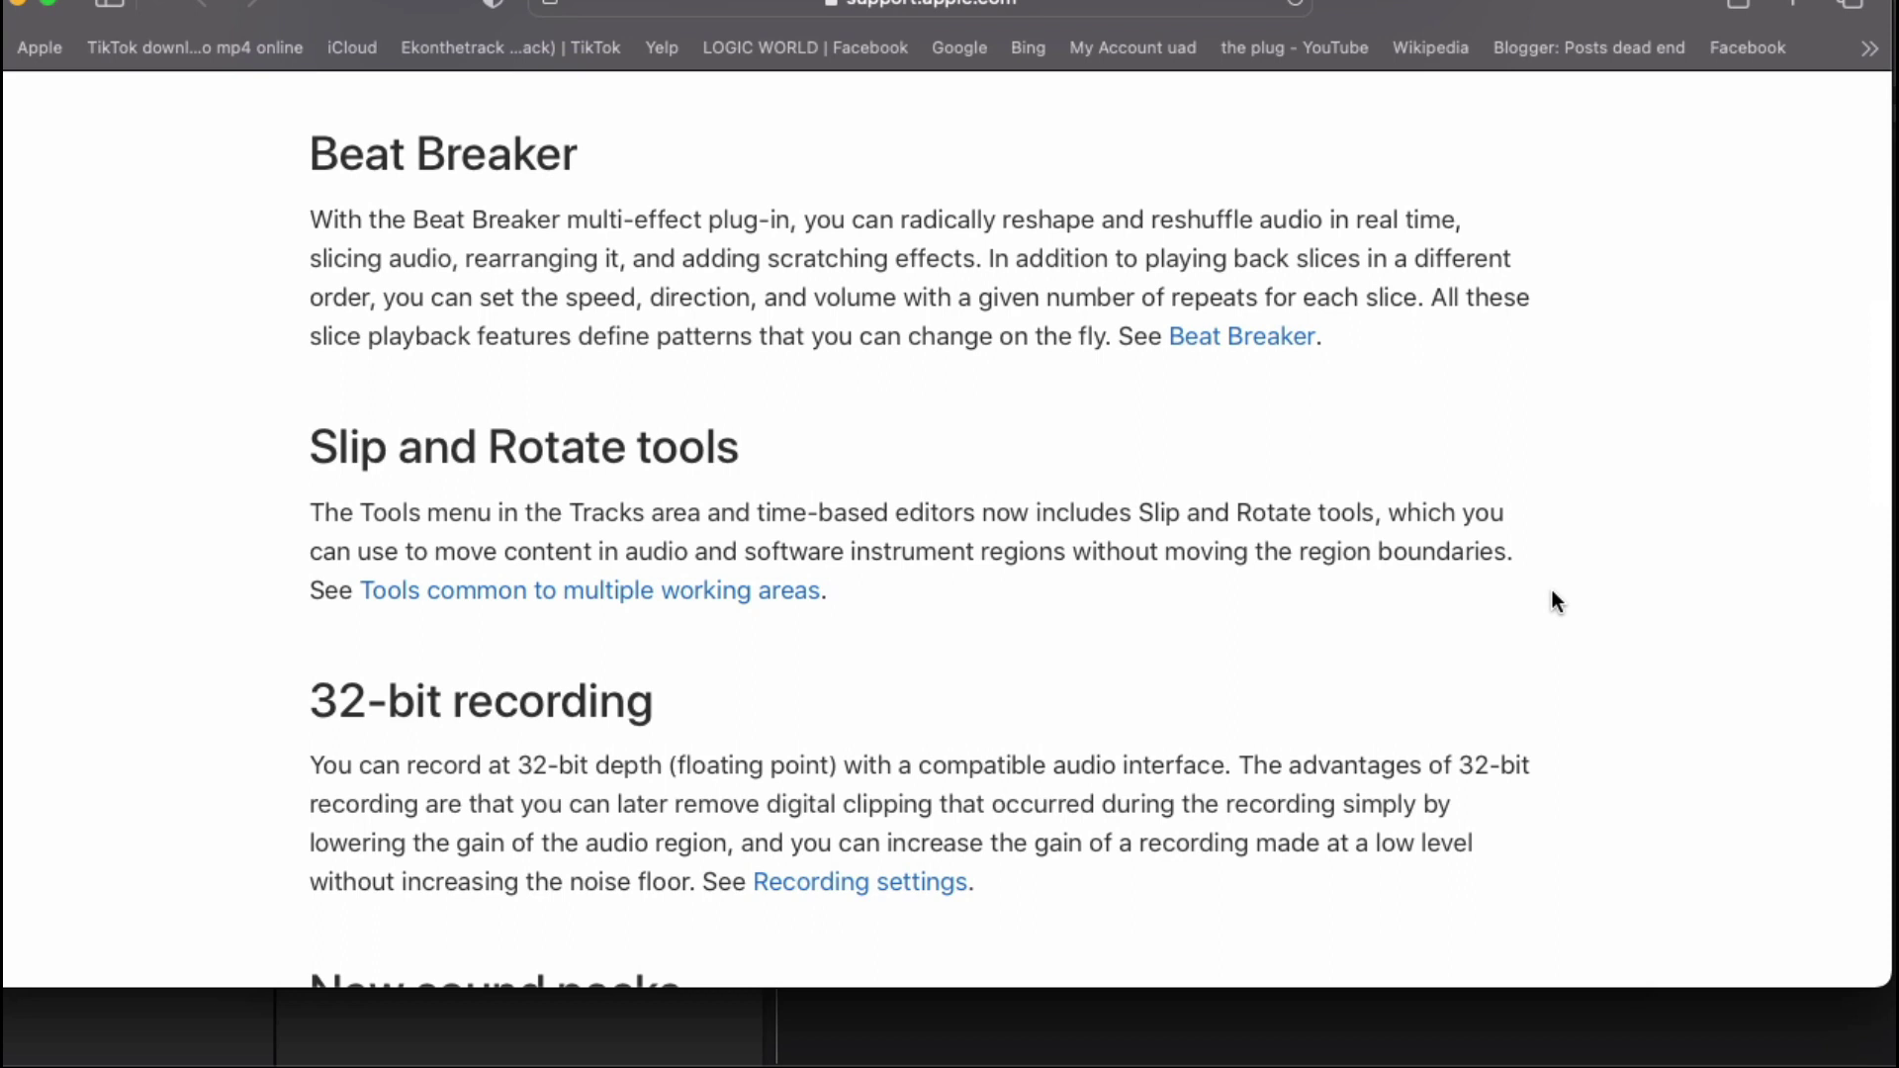
pyautogui.scroll(-7, 1551, 593)
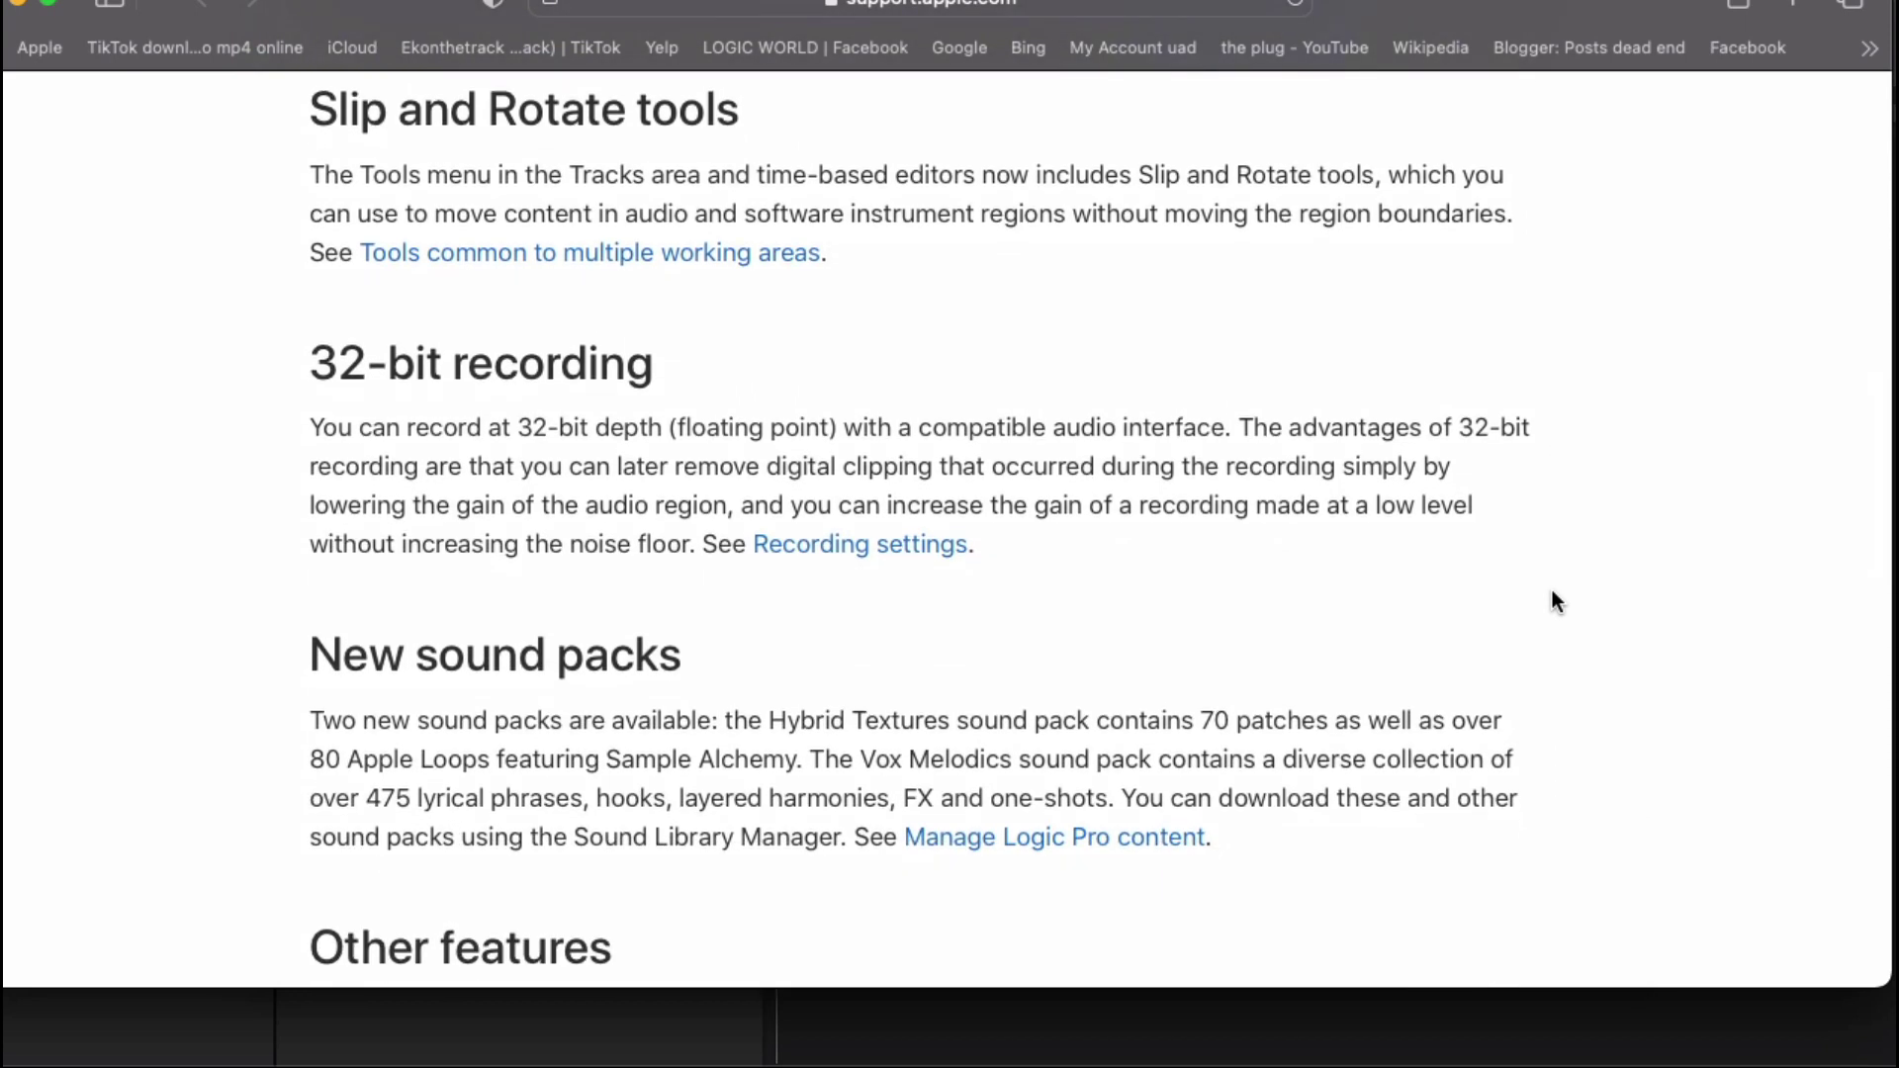
pyautogui.scroll(-7, 1551, 601)
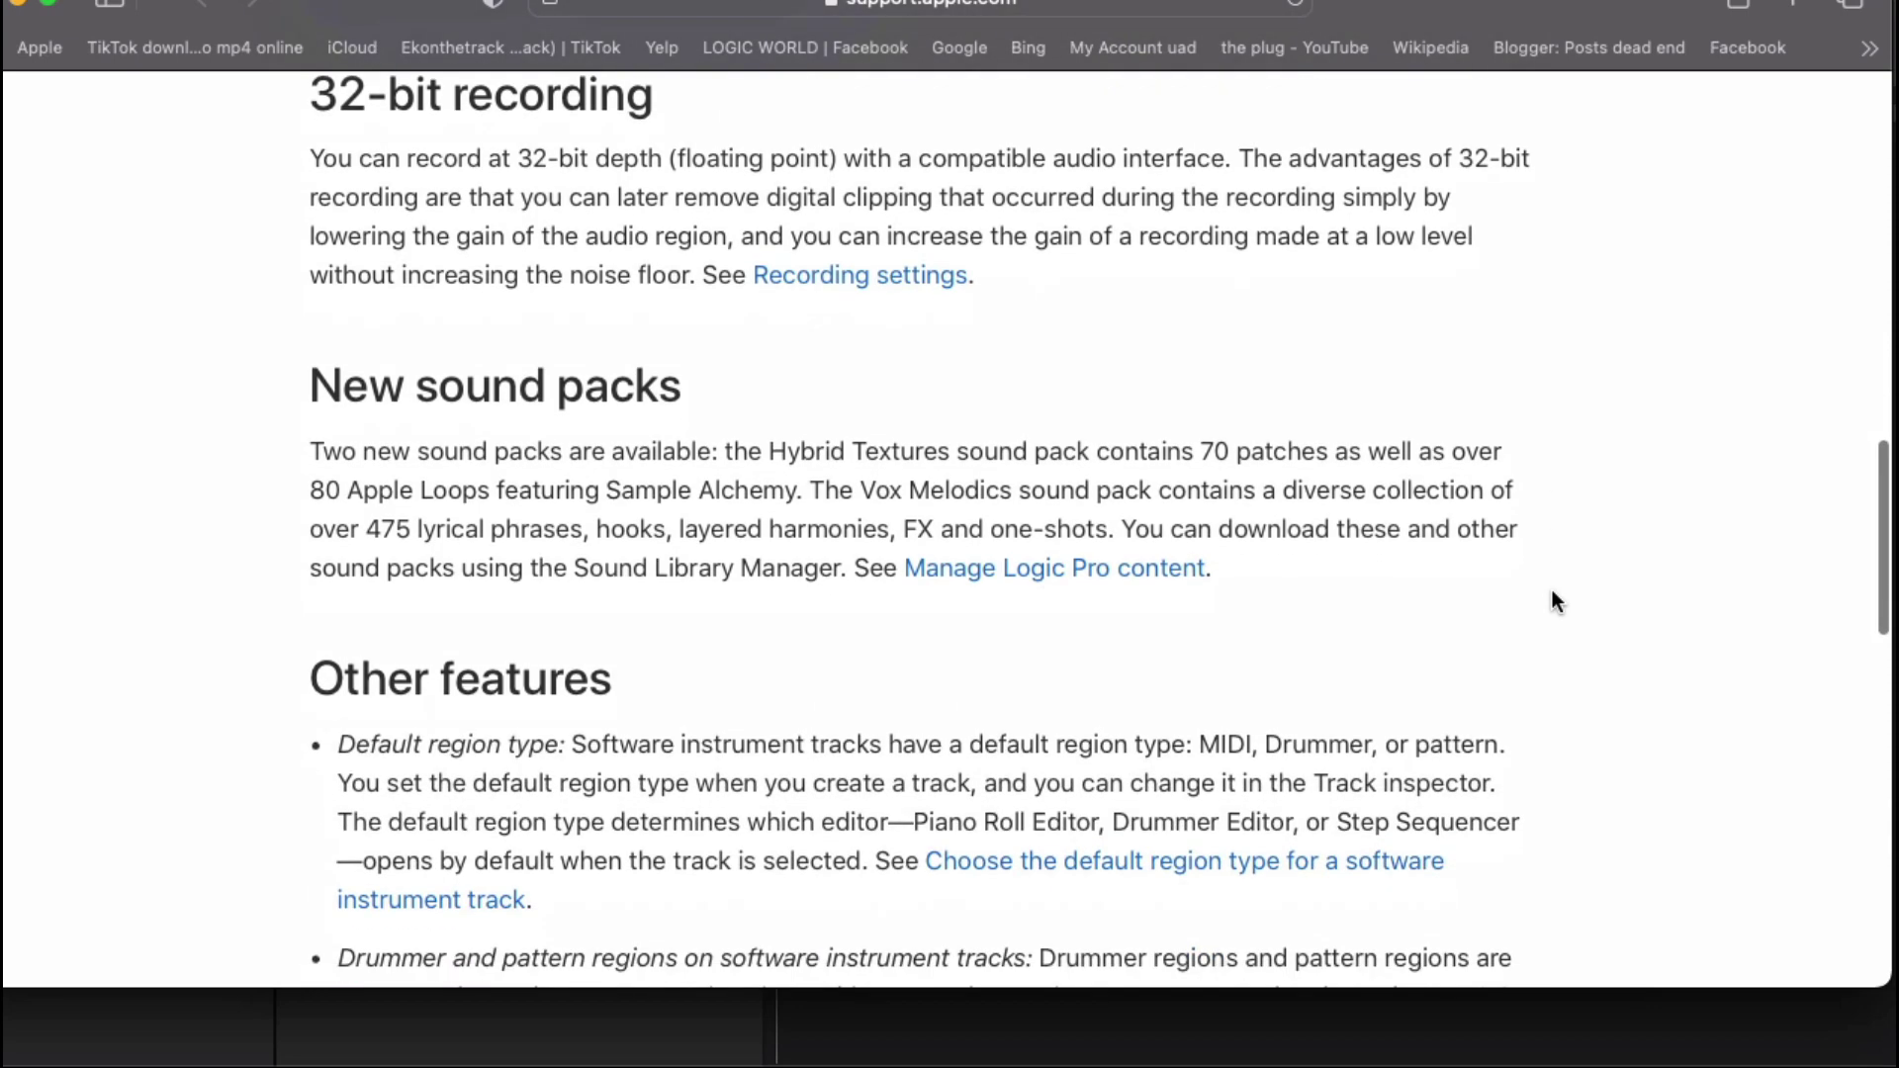
pyautogui.scroll(-6, 1552, 589)
# Scroll to the article's Download the guides section and open the Safari menu
pyautogui.scroll(4, 1553, 589)
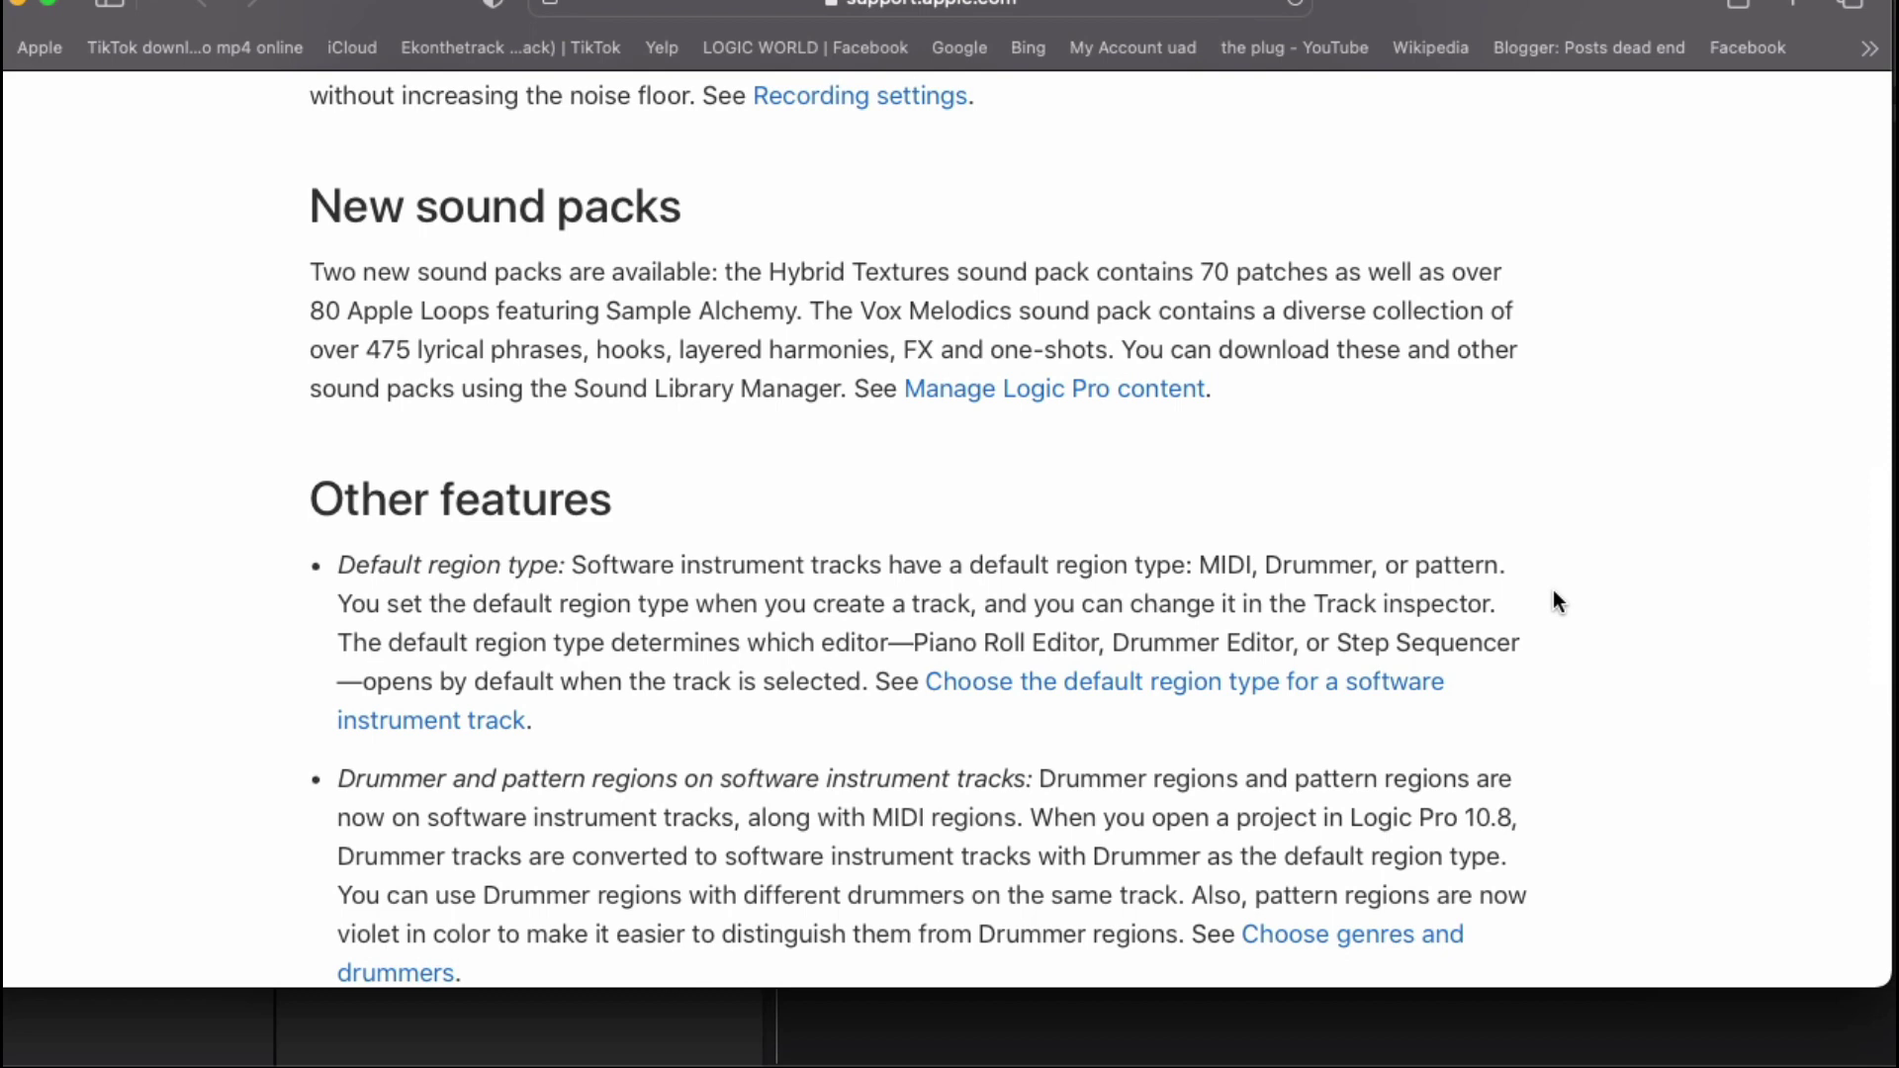
pyautogui.scroll(-4, 1553, 593)
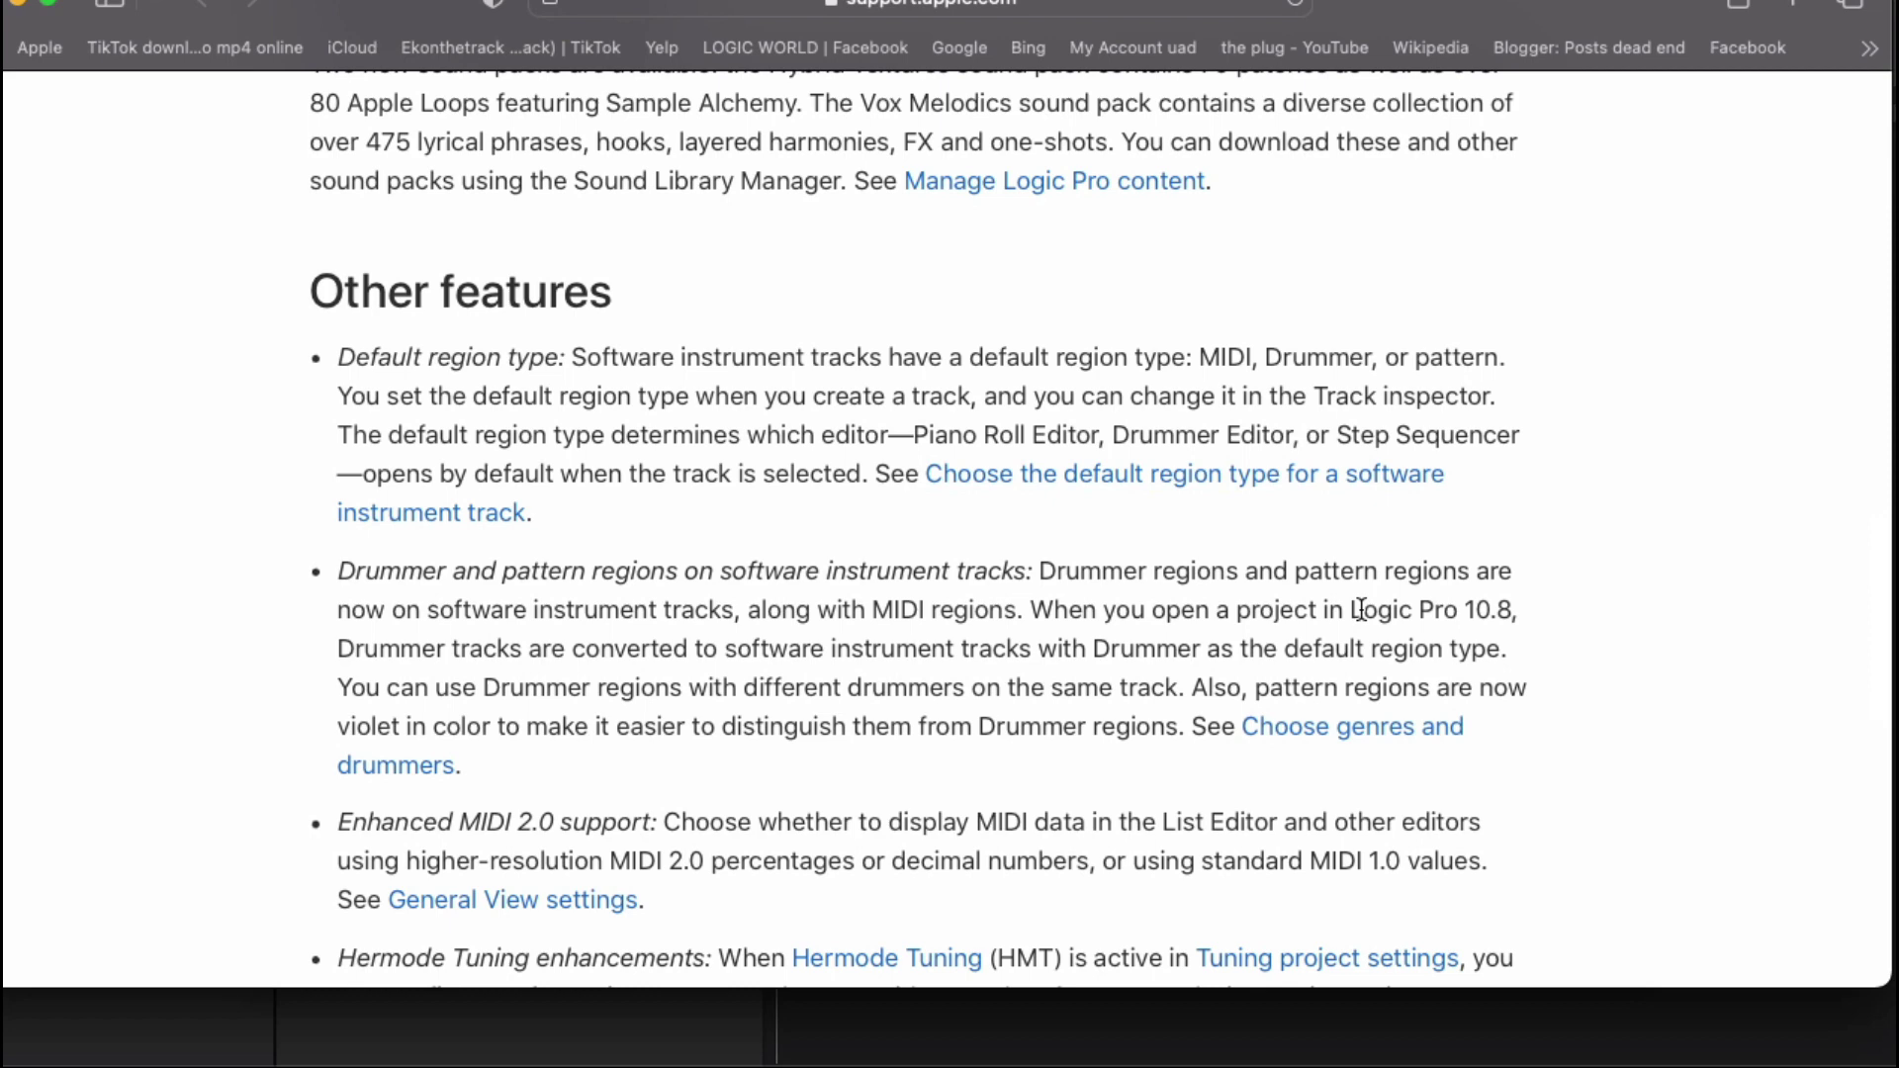
pyautogui.scroll(-4, 1590, 665)
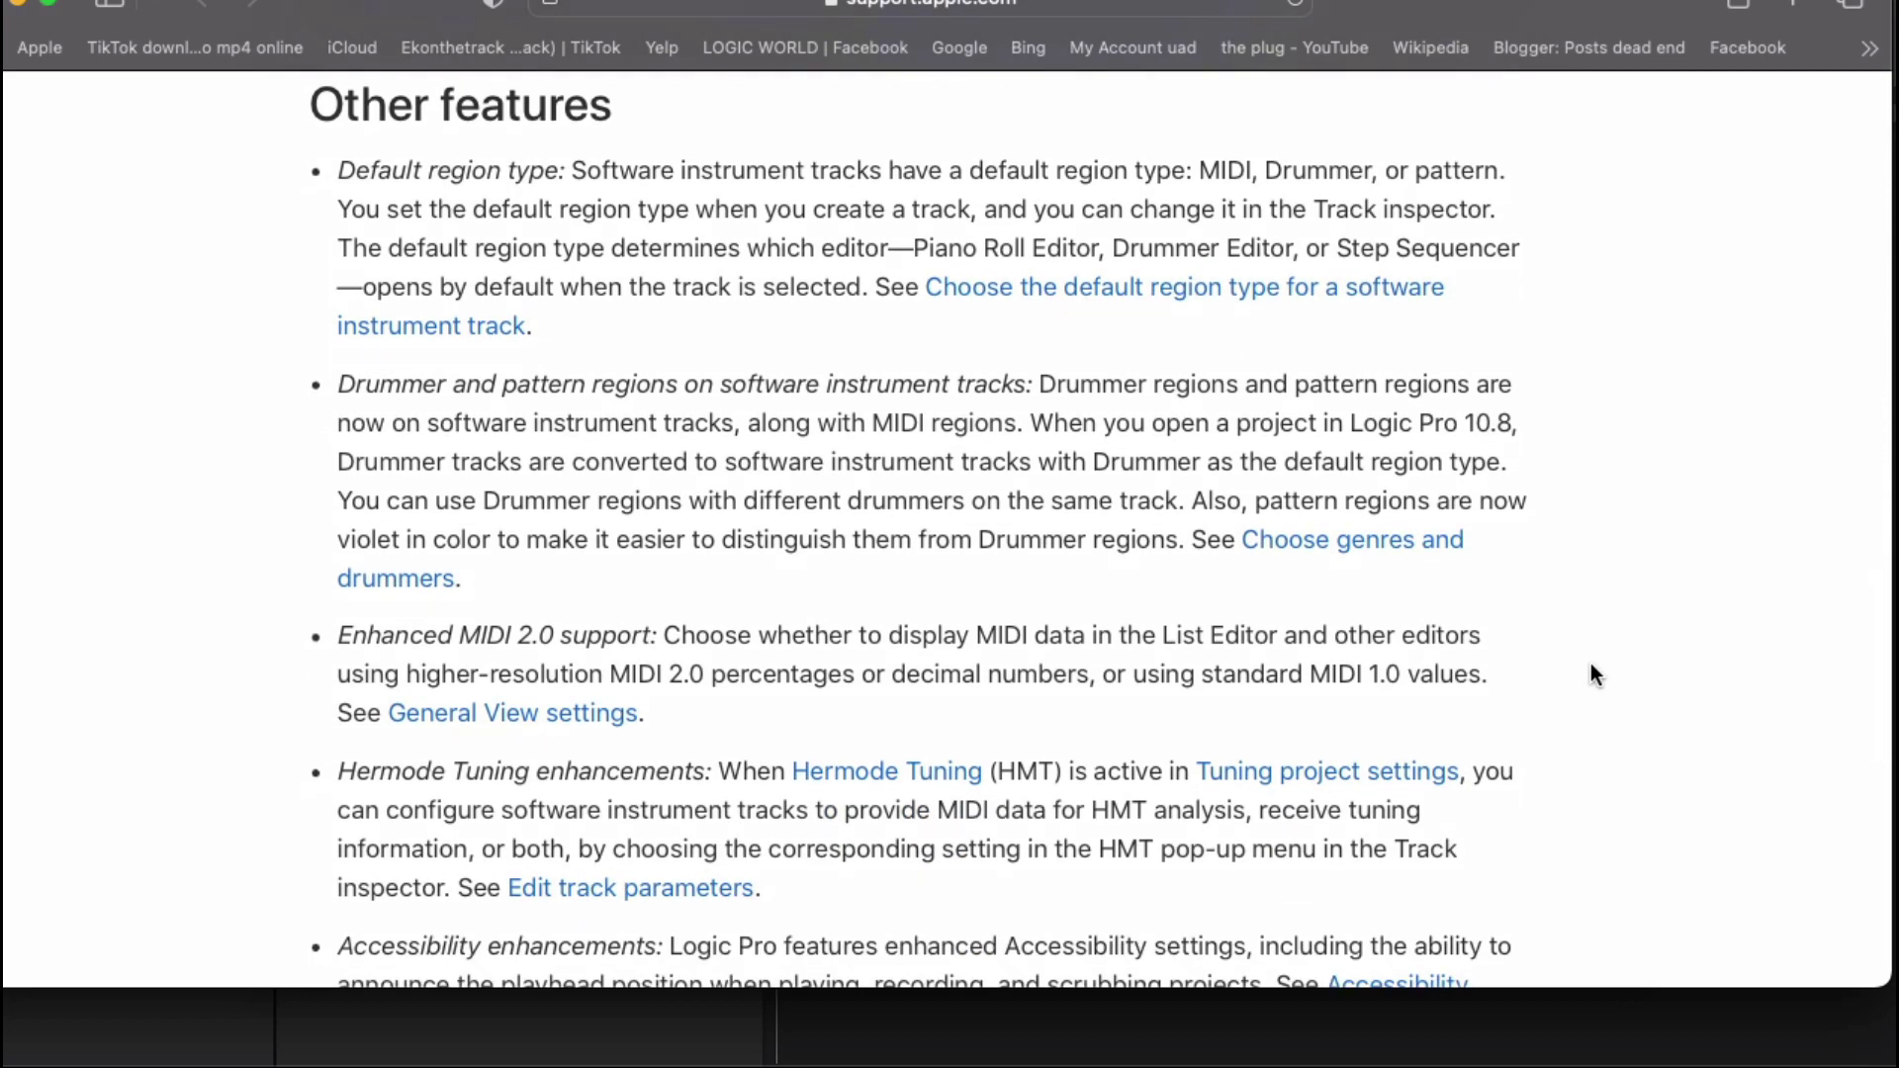
pyautogui.scroll(-5, 1590, 665)
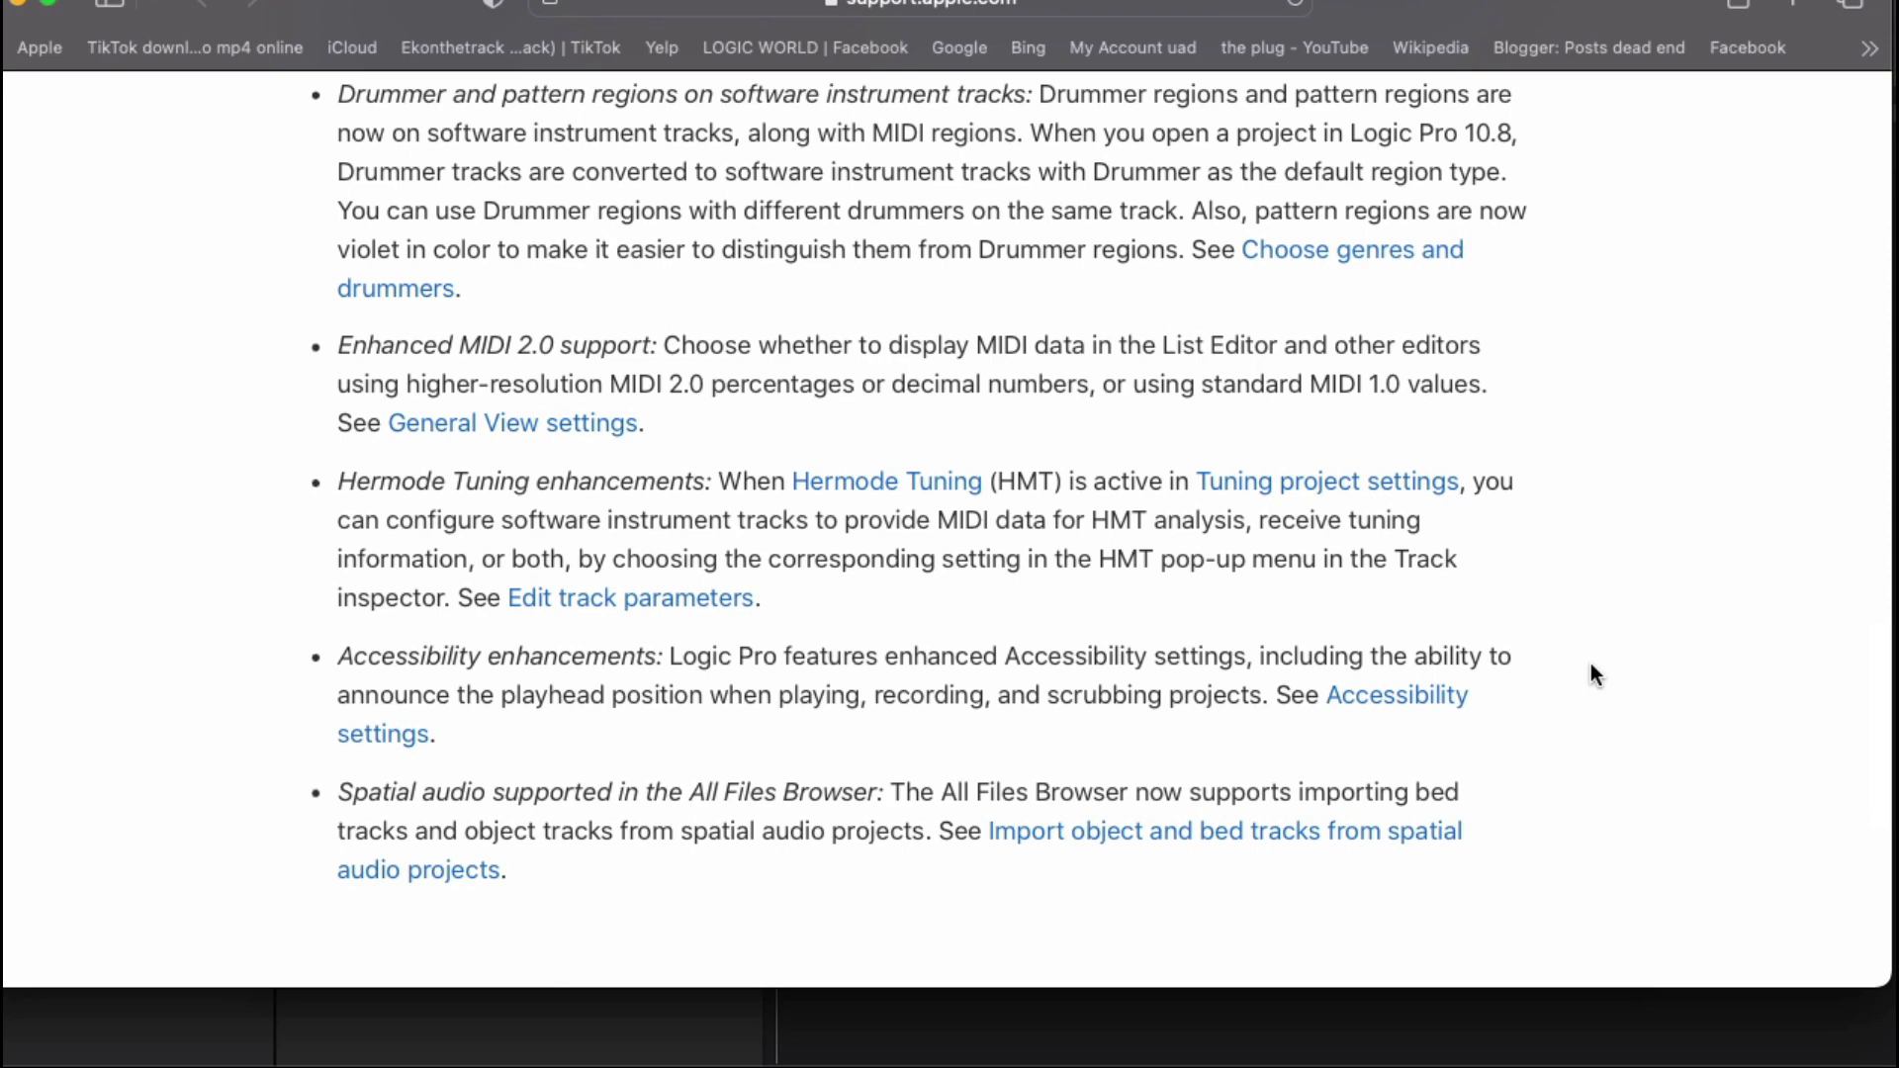
pyautogui.scroll(-5, 1590, 665)
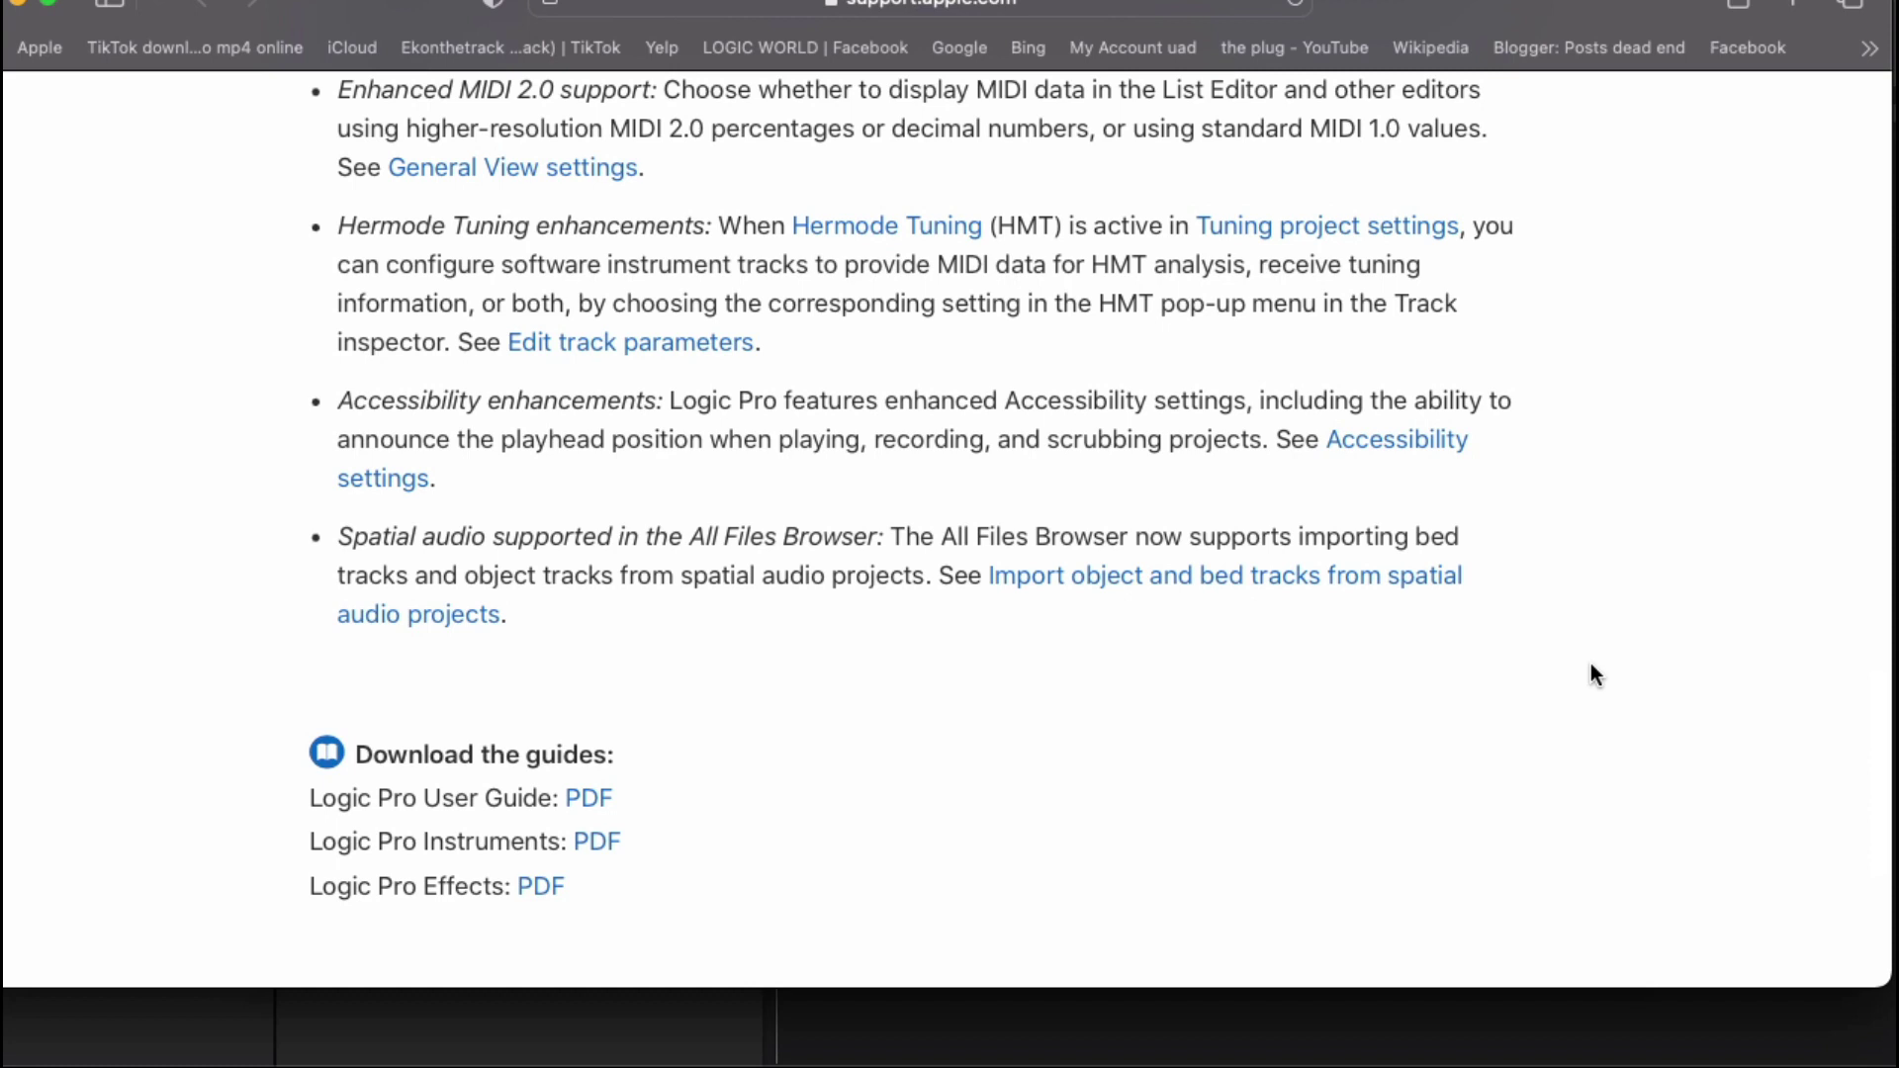
pyautogui.scroll(-2, 1590, 665)
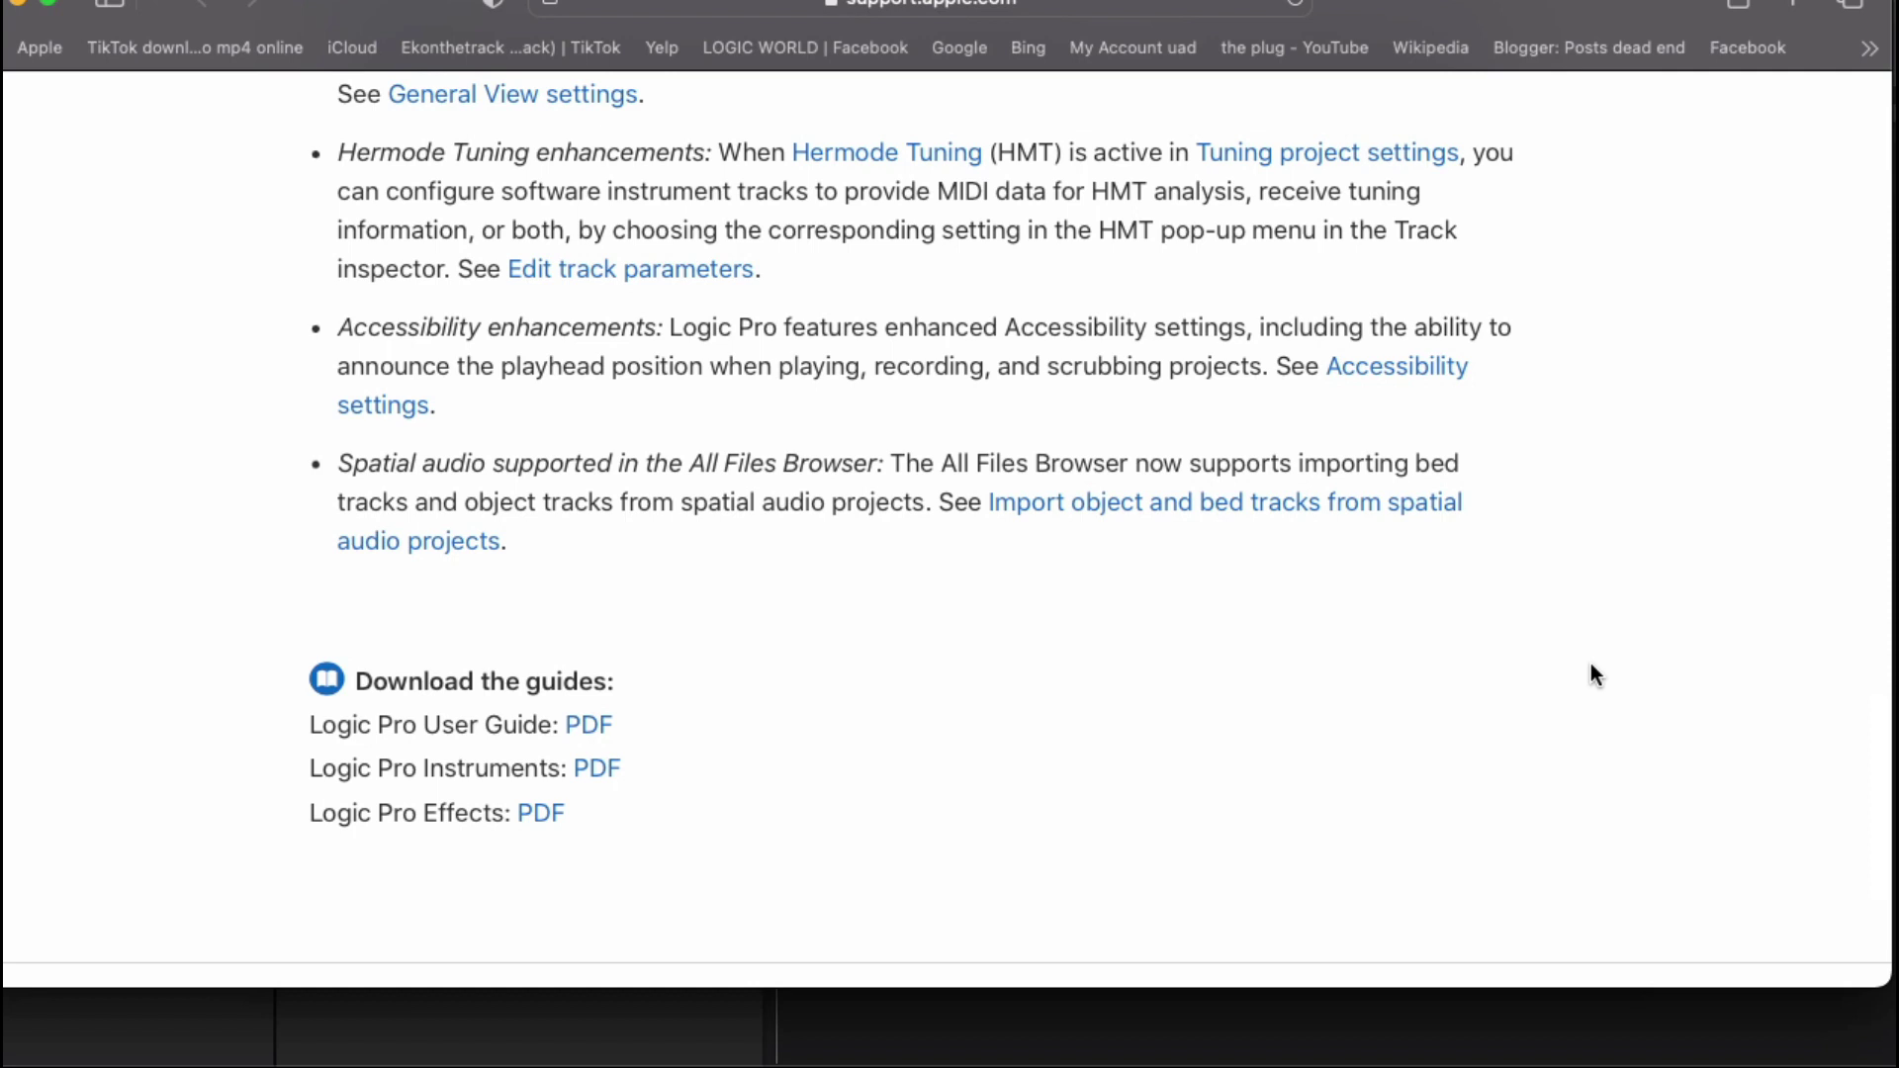
pyautogui.scroll(-2, 1592, 675)
pyautogui.click(60, 0)
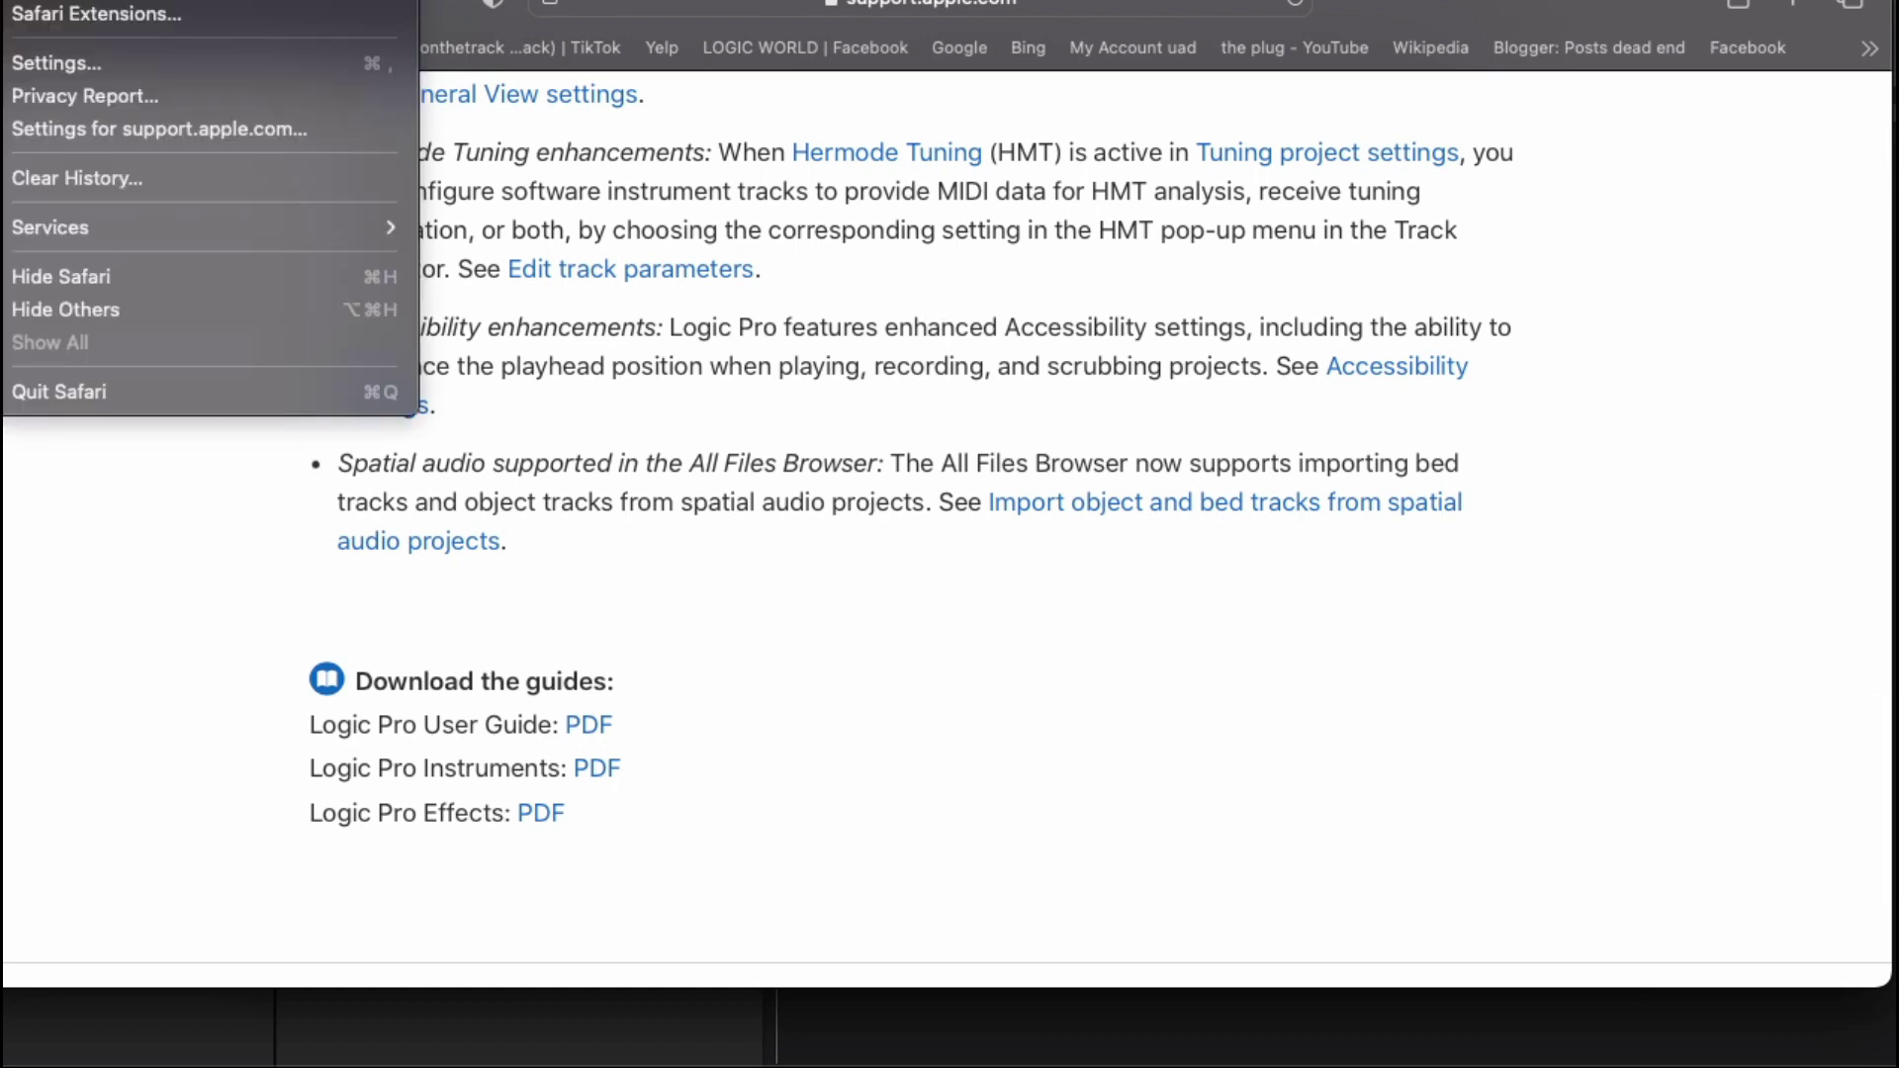
# Quit Safari and create a software instrument track using Sample Alchemy in stereo
pyautogui.click(139, 399)
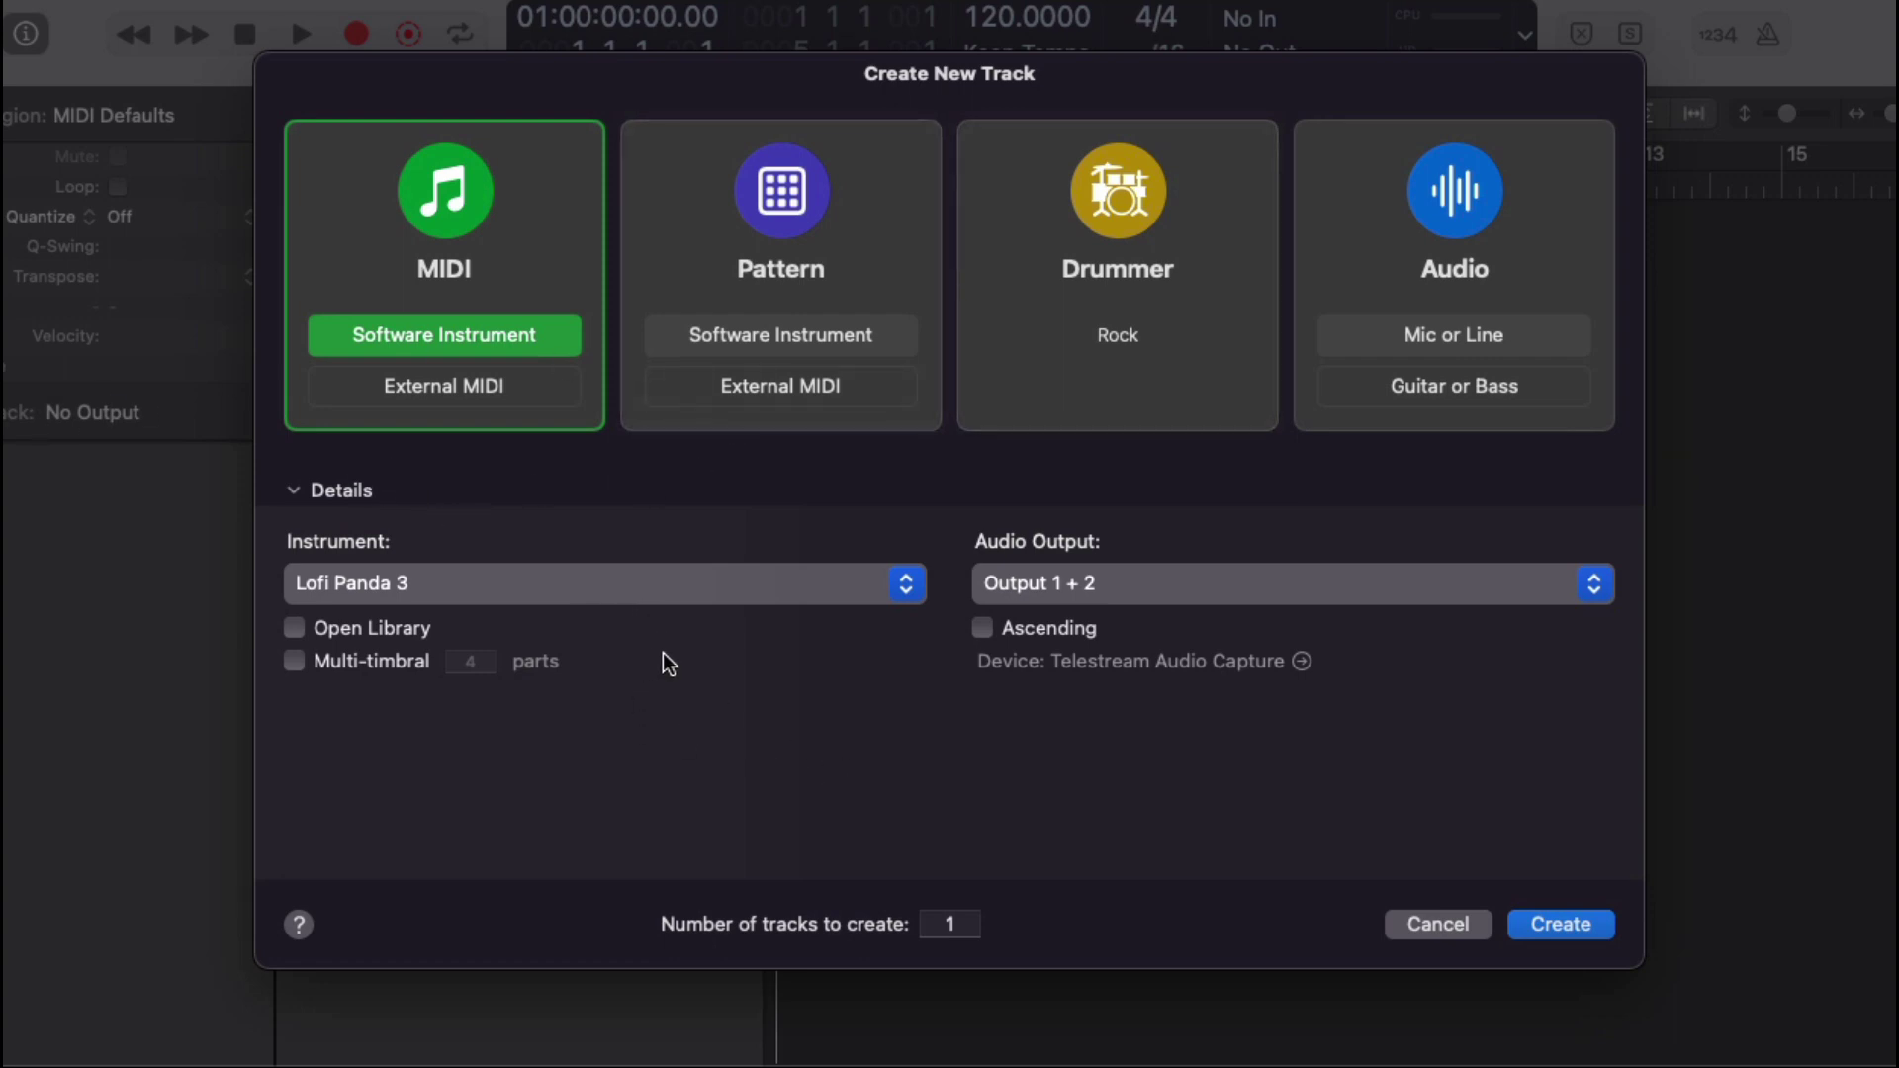
pyautogui.click(643, 591)
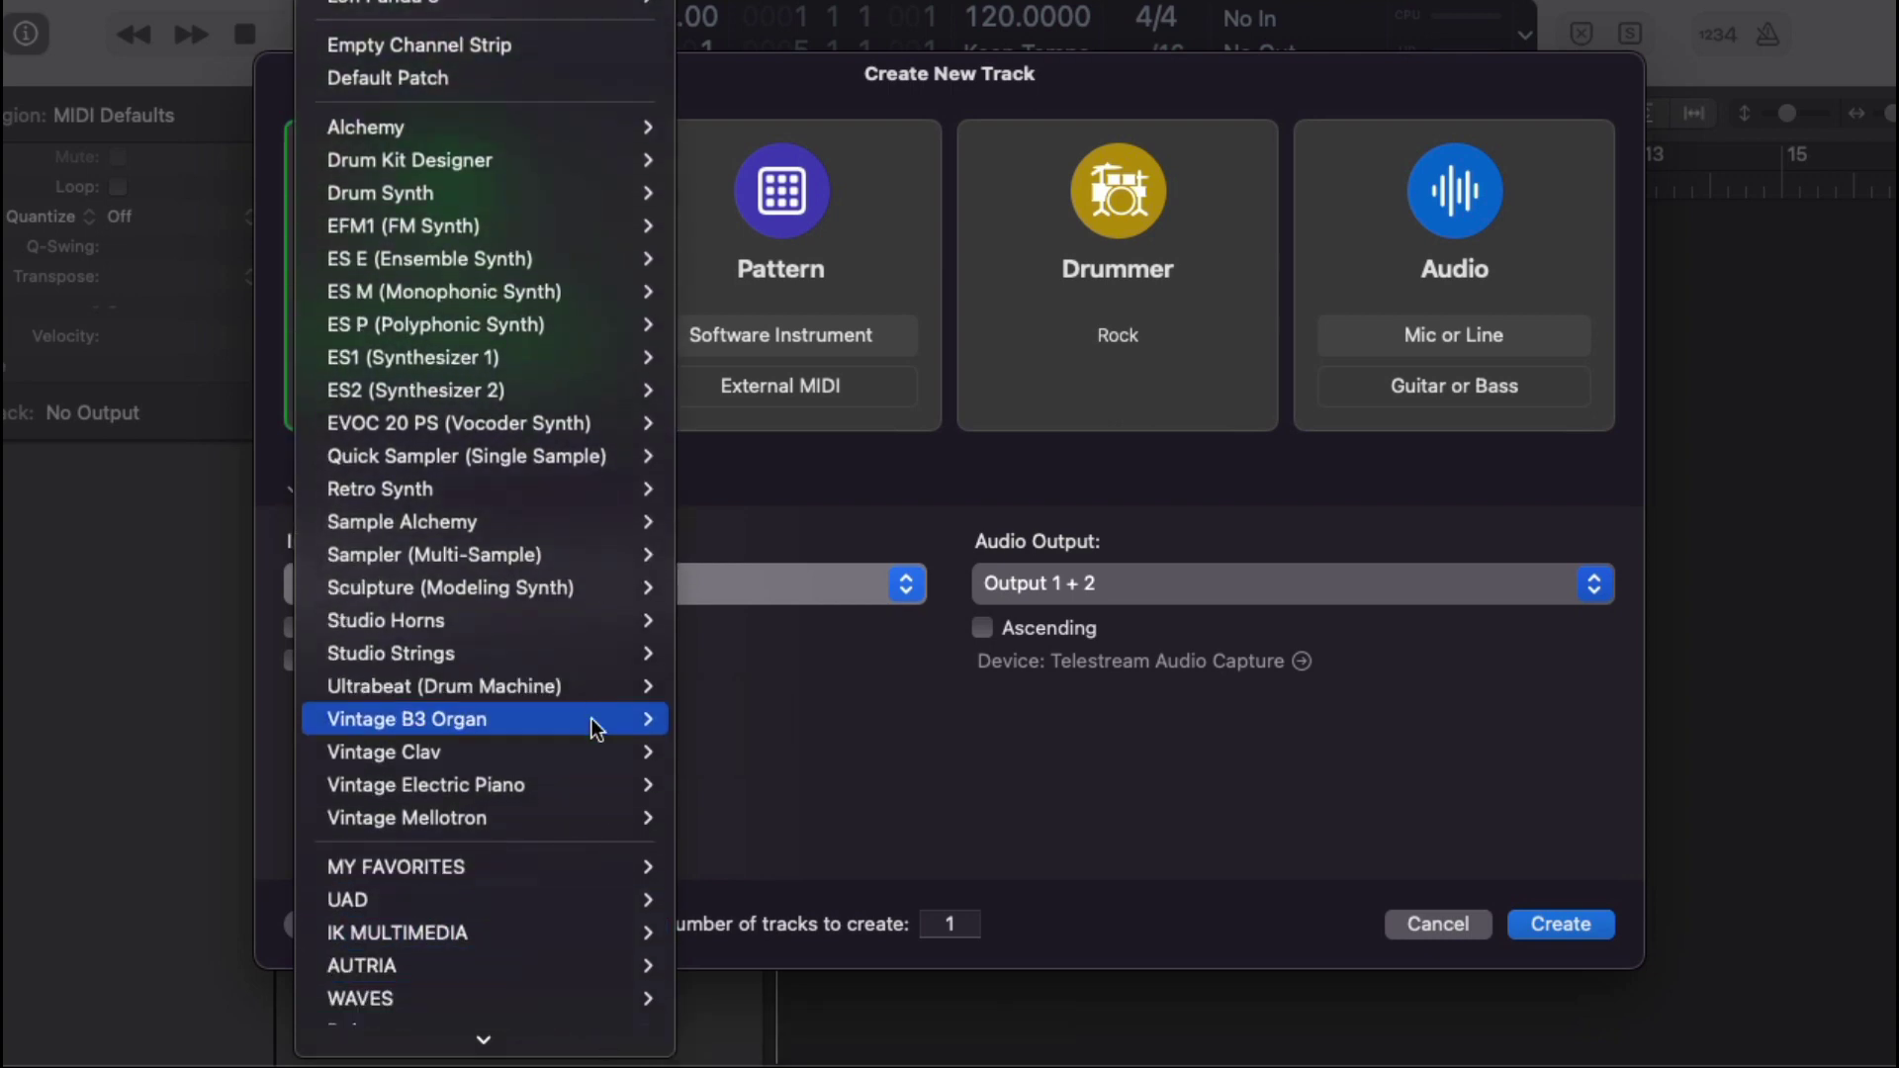
pyautogui.moveTo(534, 485)
pyautogui.moveTo(537, 519)
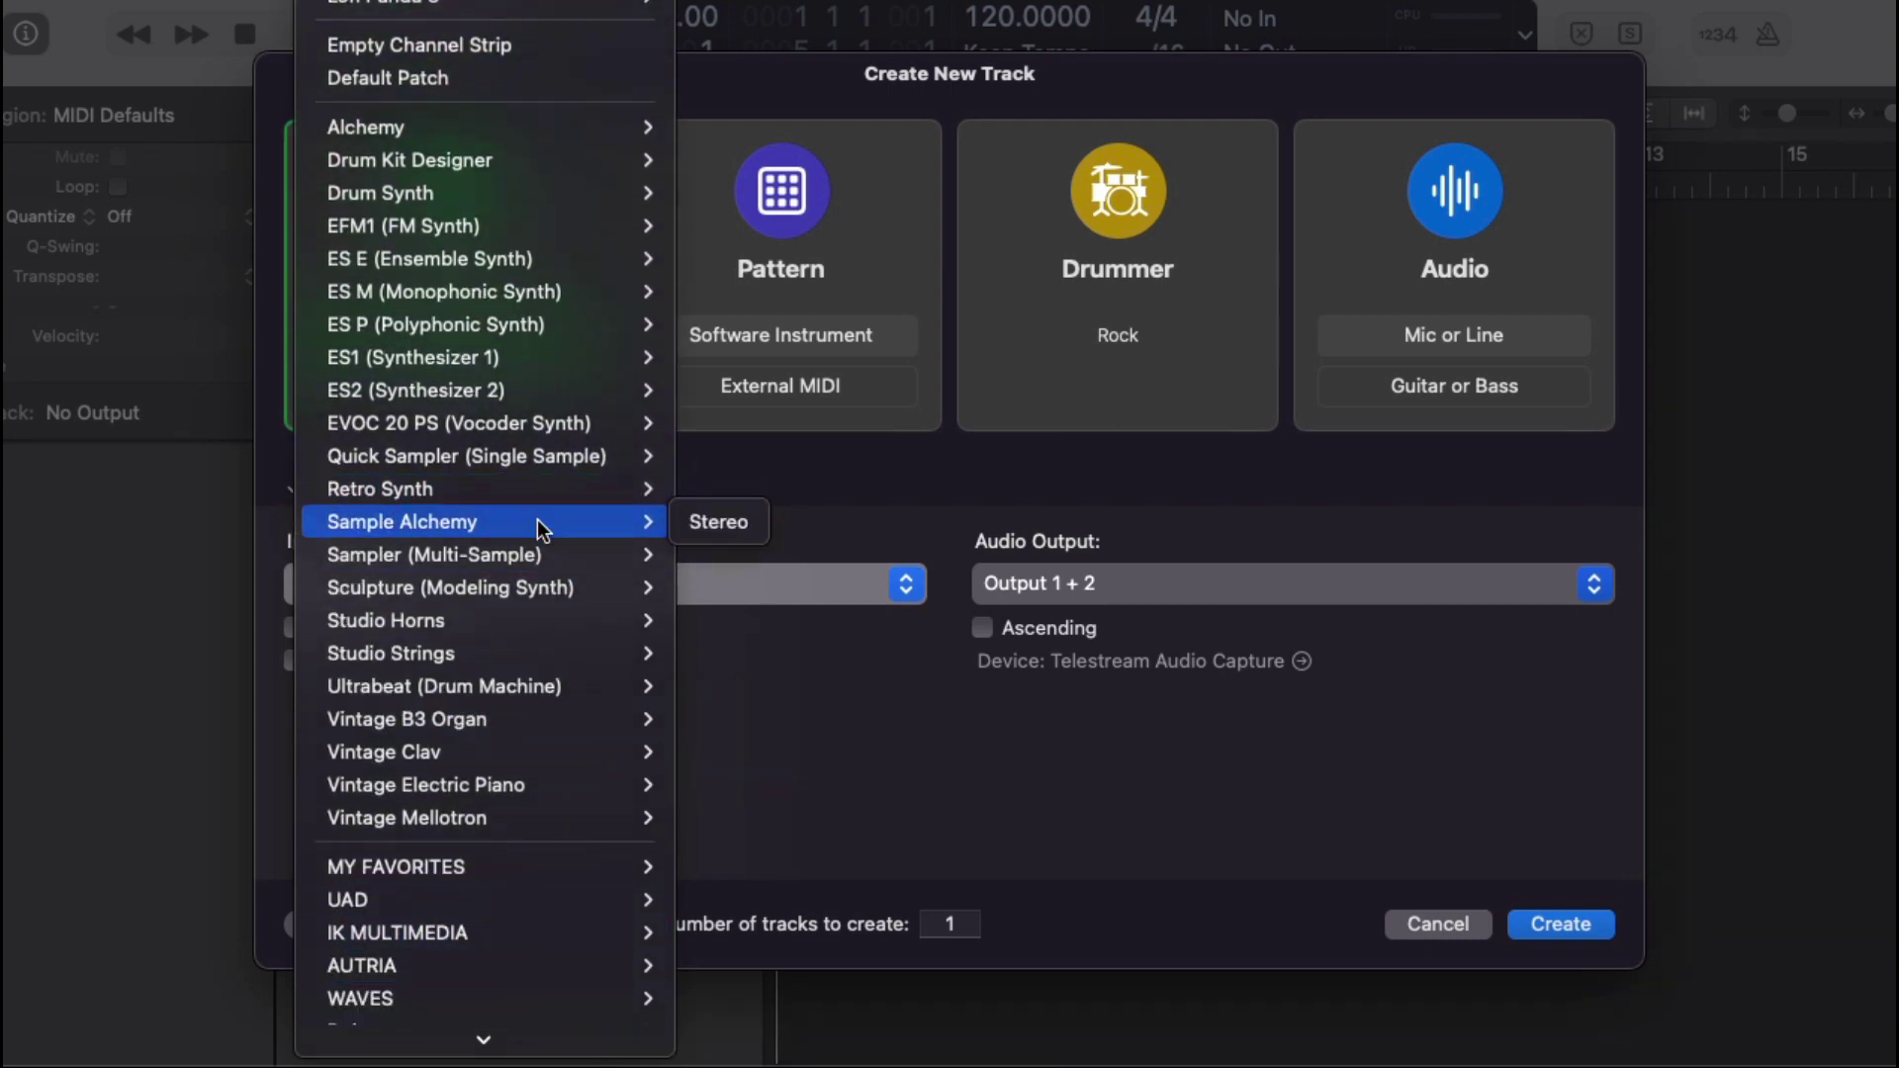
pyautogui.click(712, 524)
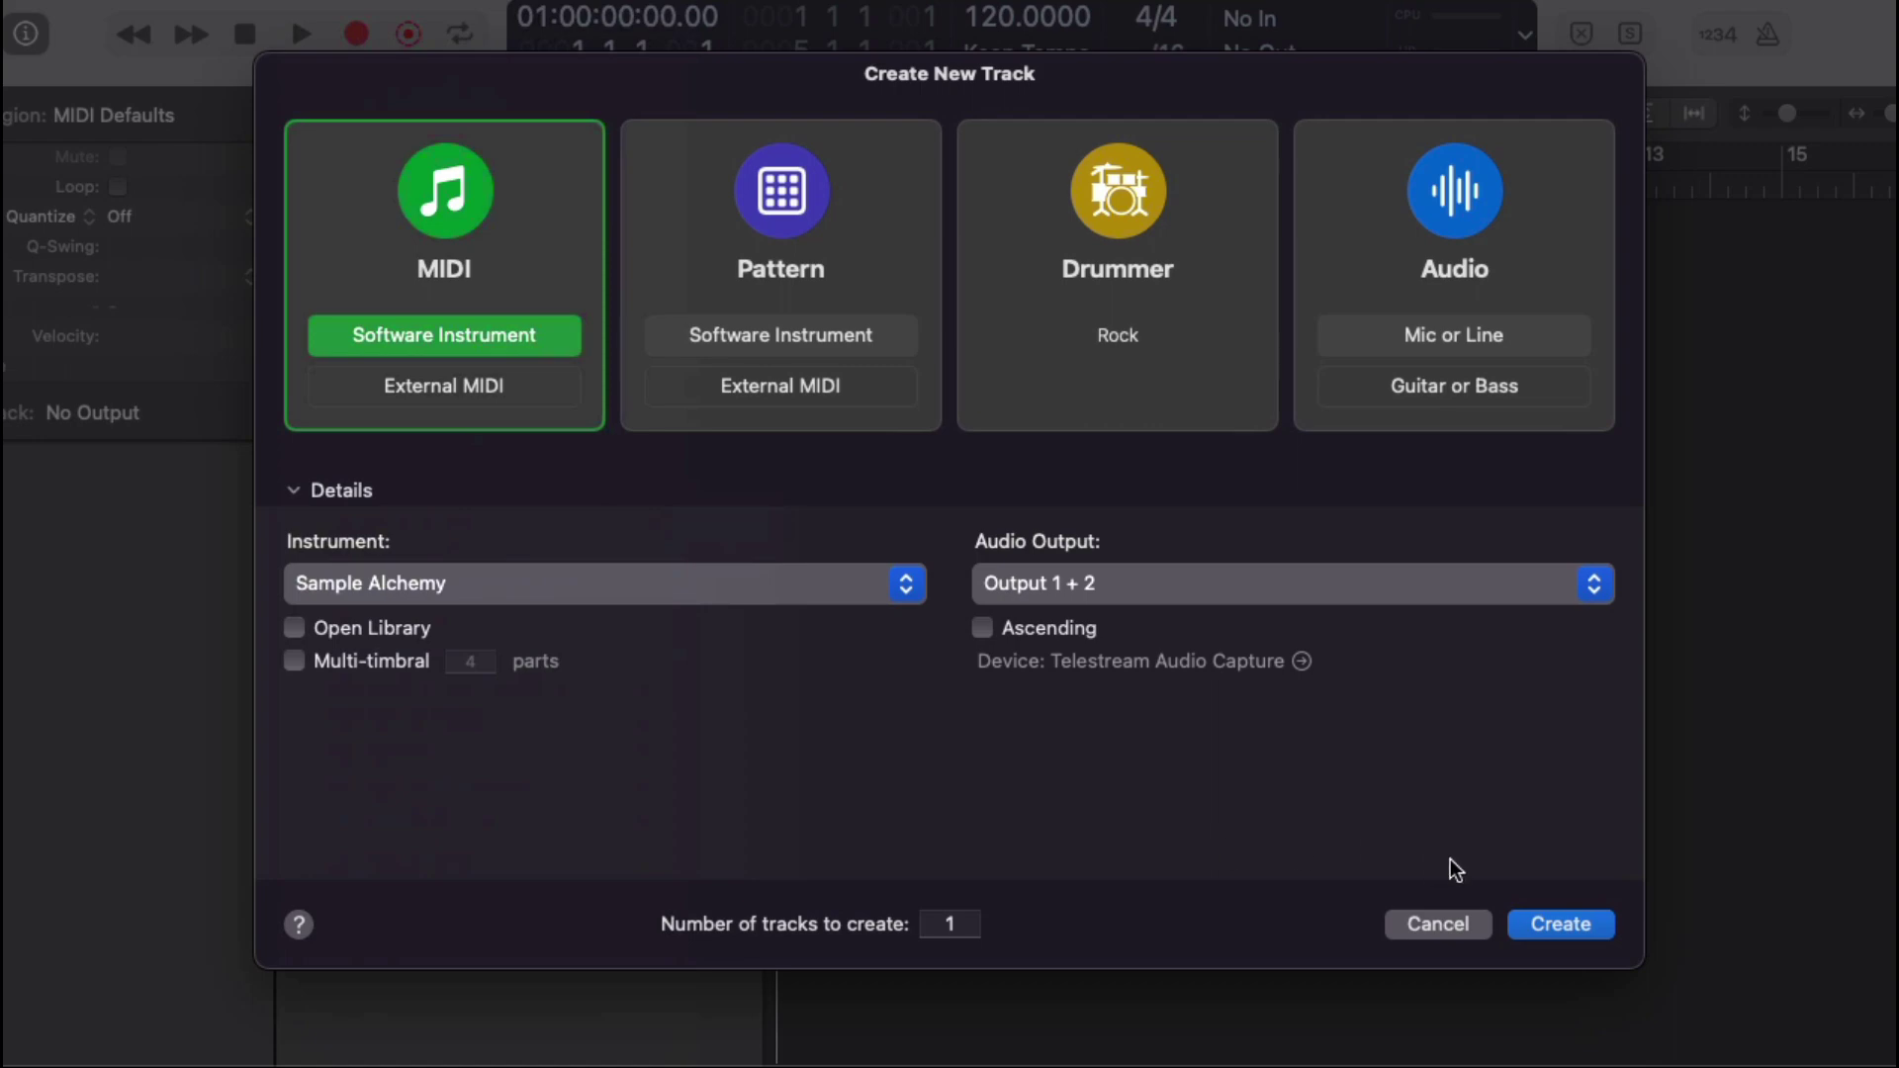
pyautogui.click(1557, 928)
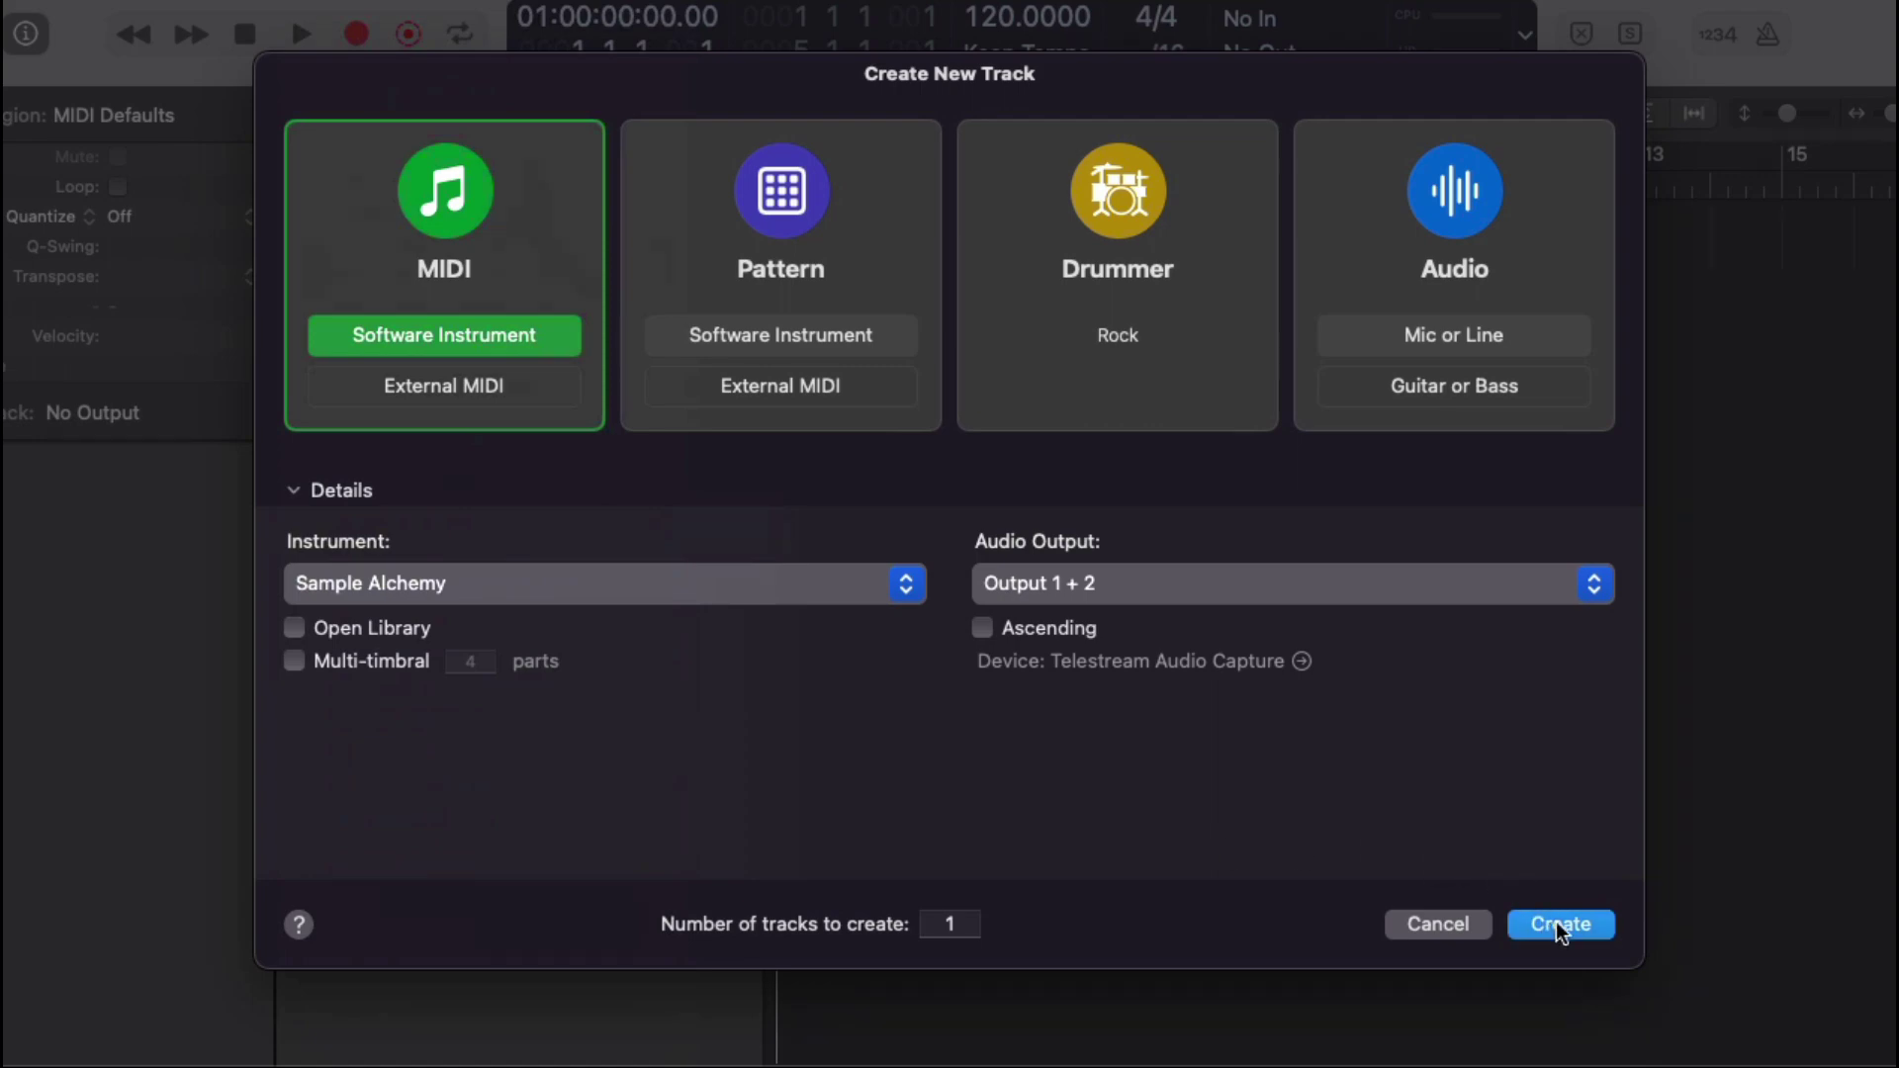
# Confirm the Inst 1 track, move Sample Alchemy fully on screen, and show the Loop Browser
pyautogui.click(1560, 924)
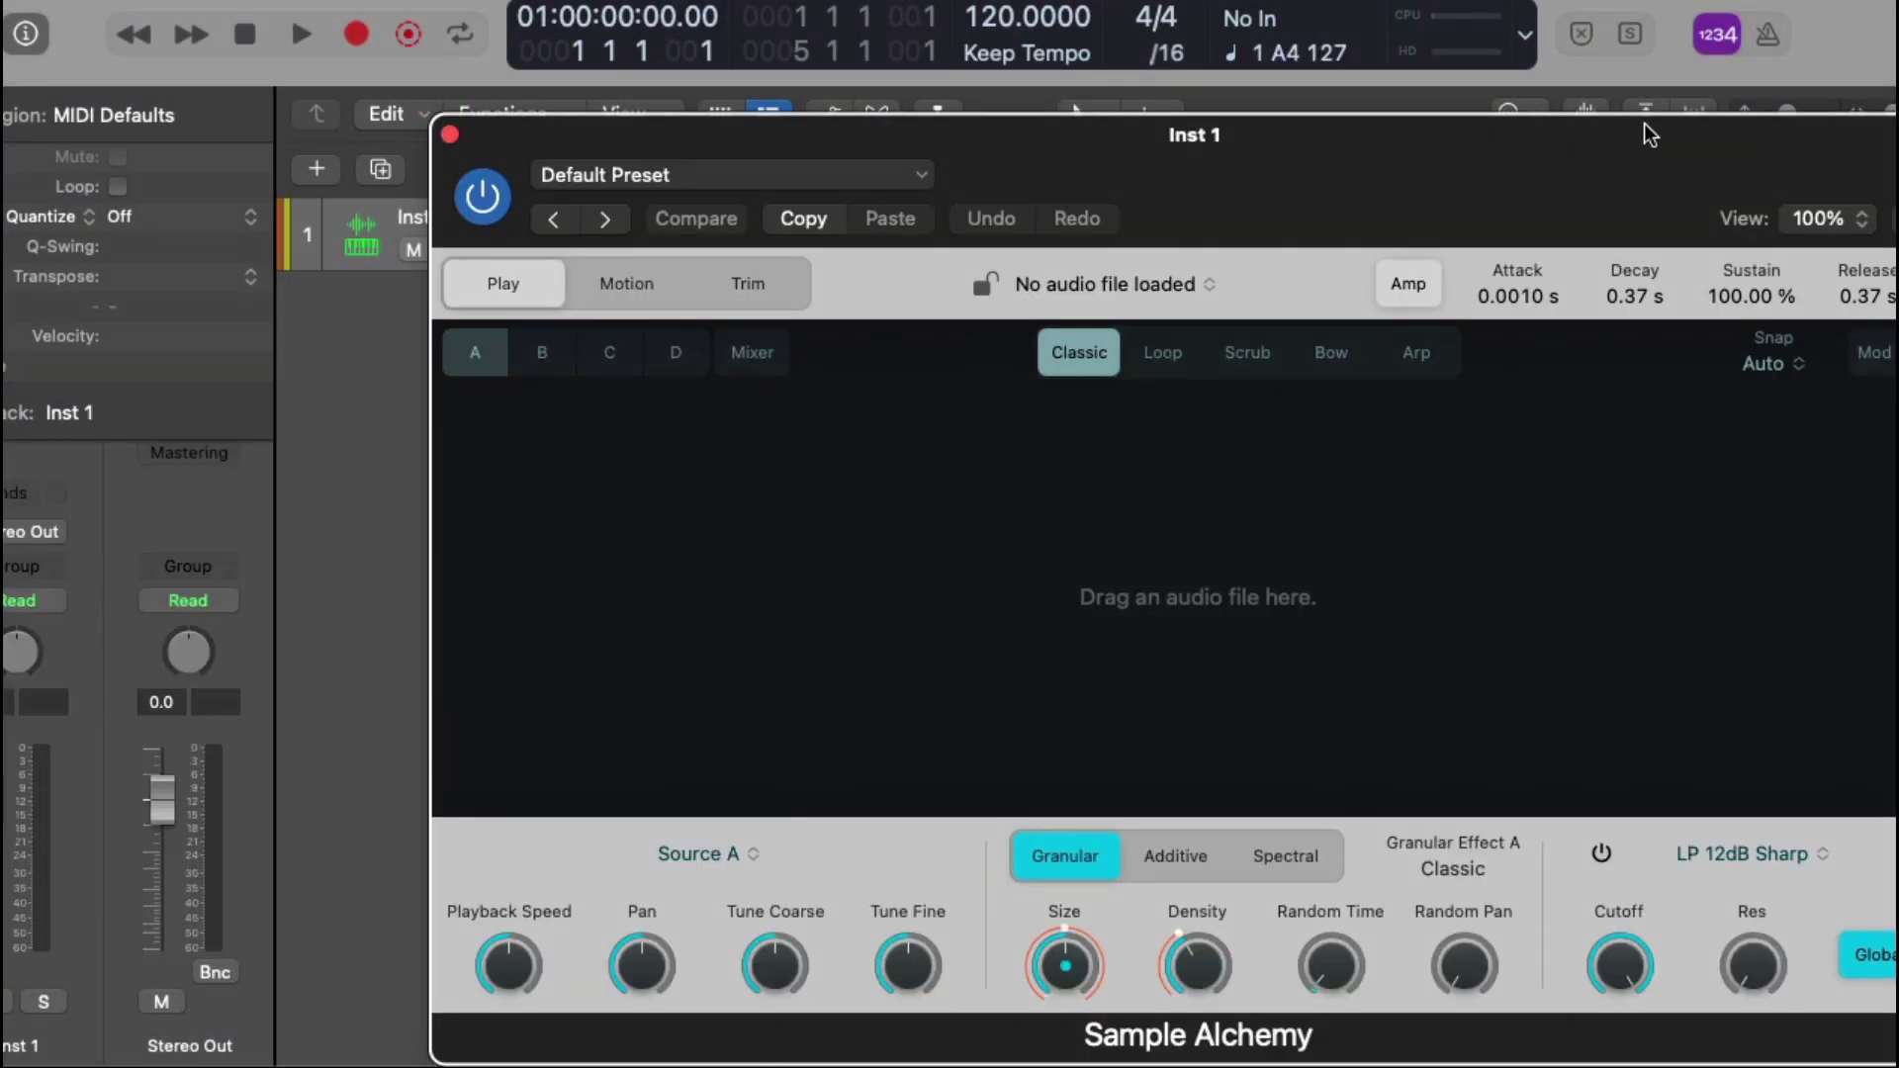
pyautogui.moveTo(1646, 127); pyautogui.dragTo(1266, 18)
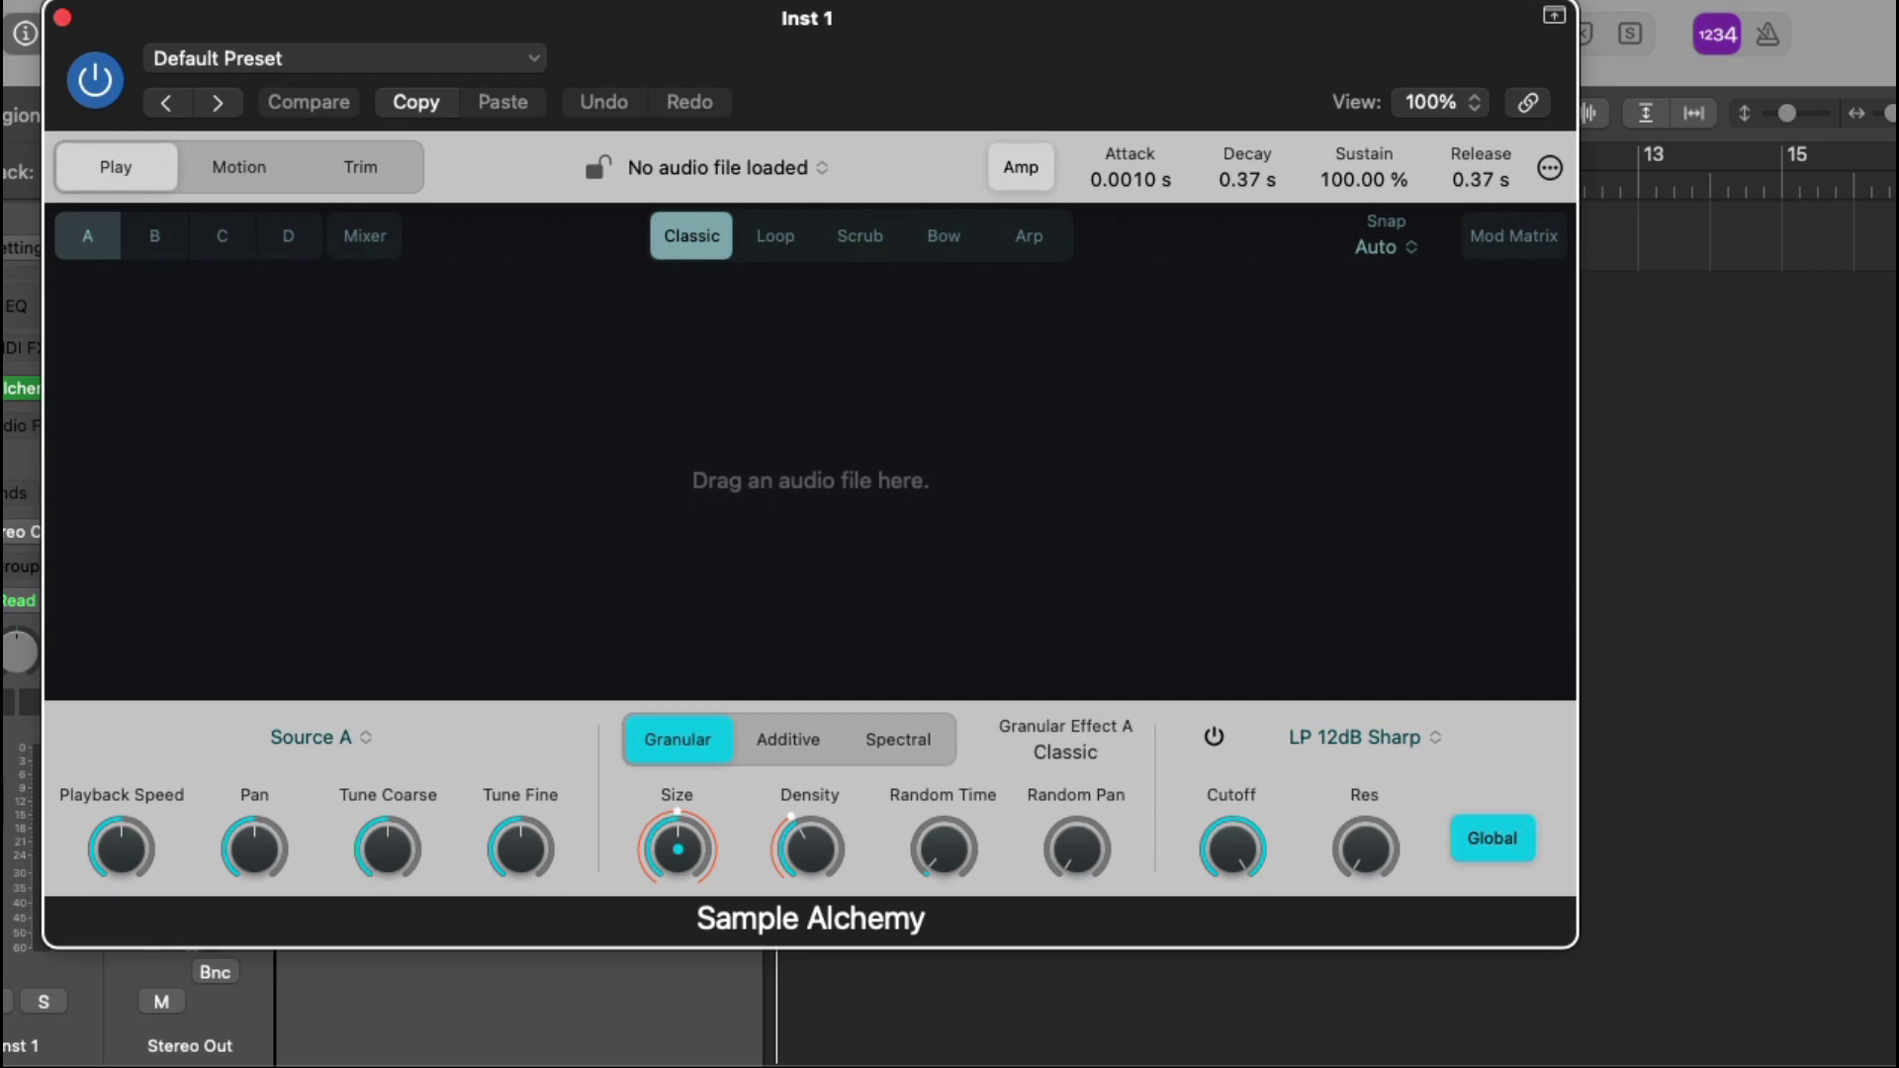
pyautogui.click(548, 0)
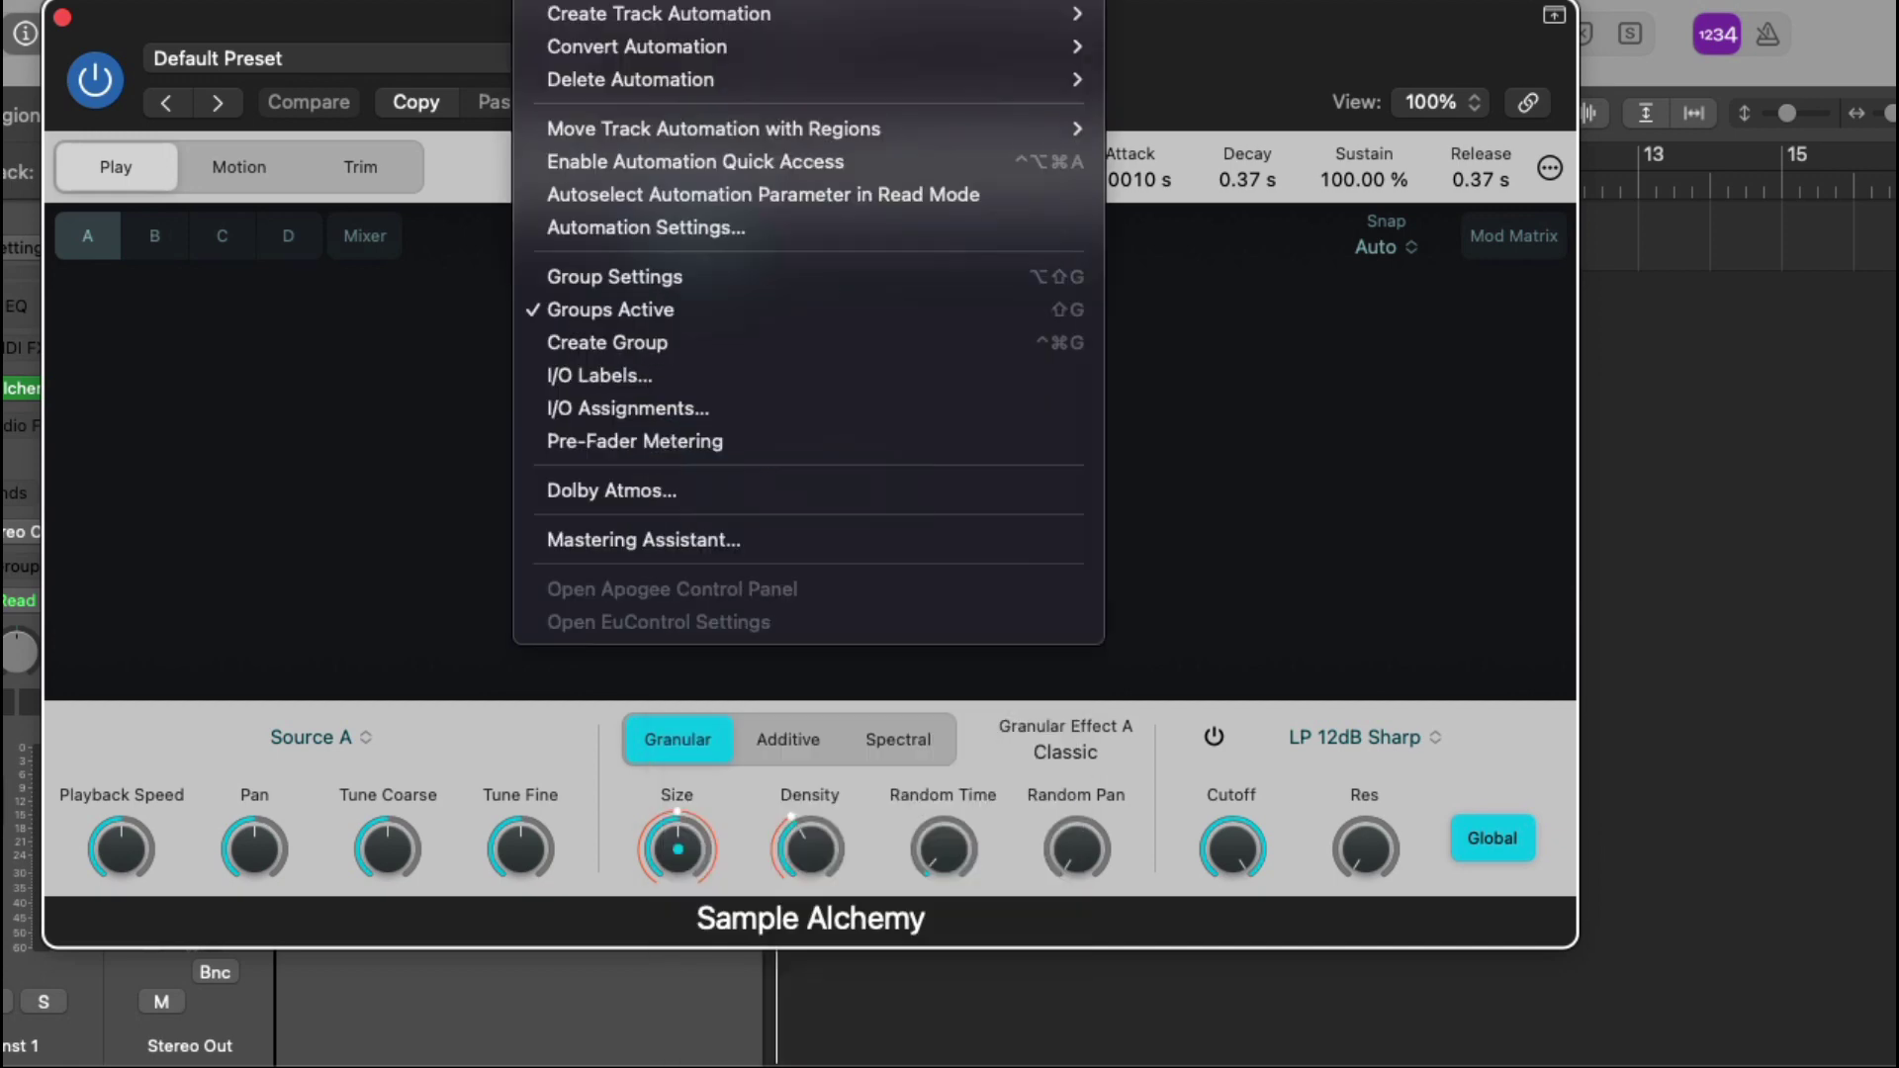
pyautogui.moveTo(618, 2)
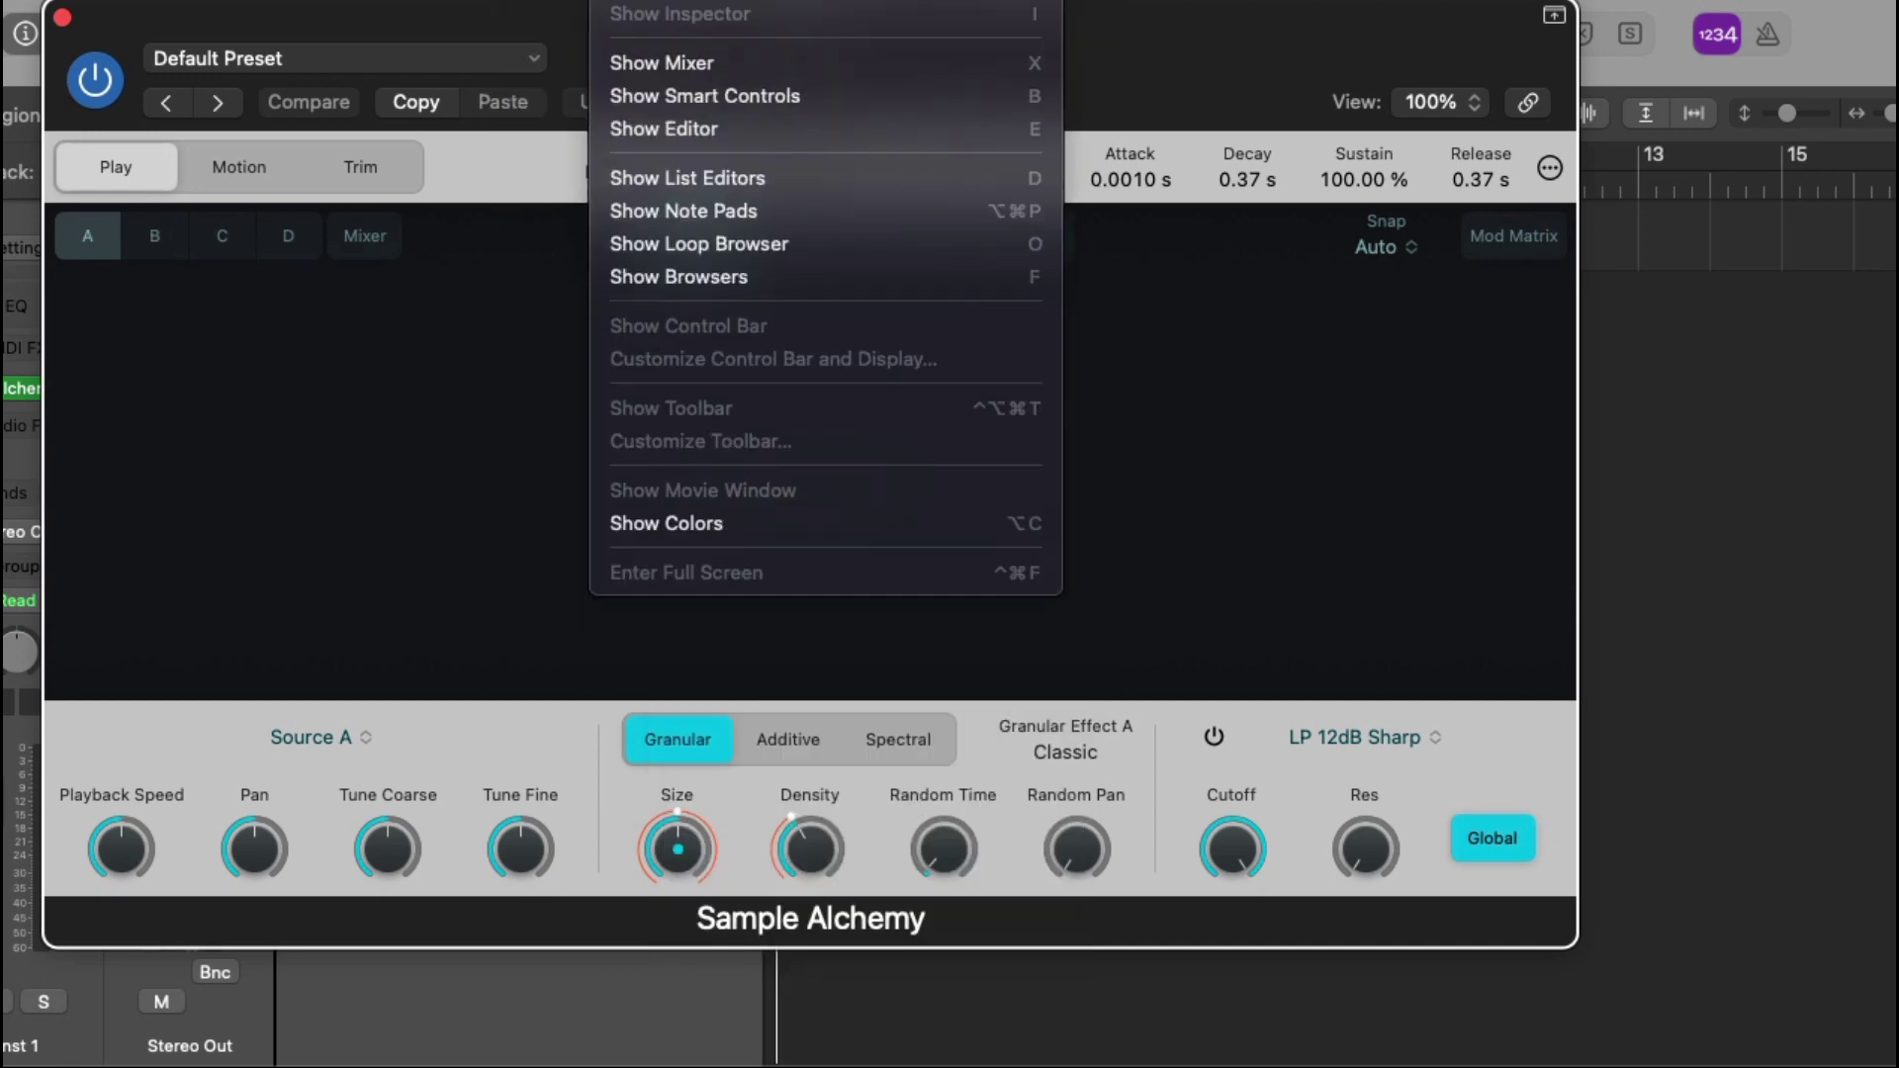
pyautogui.click(703, 239)
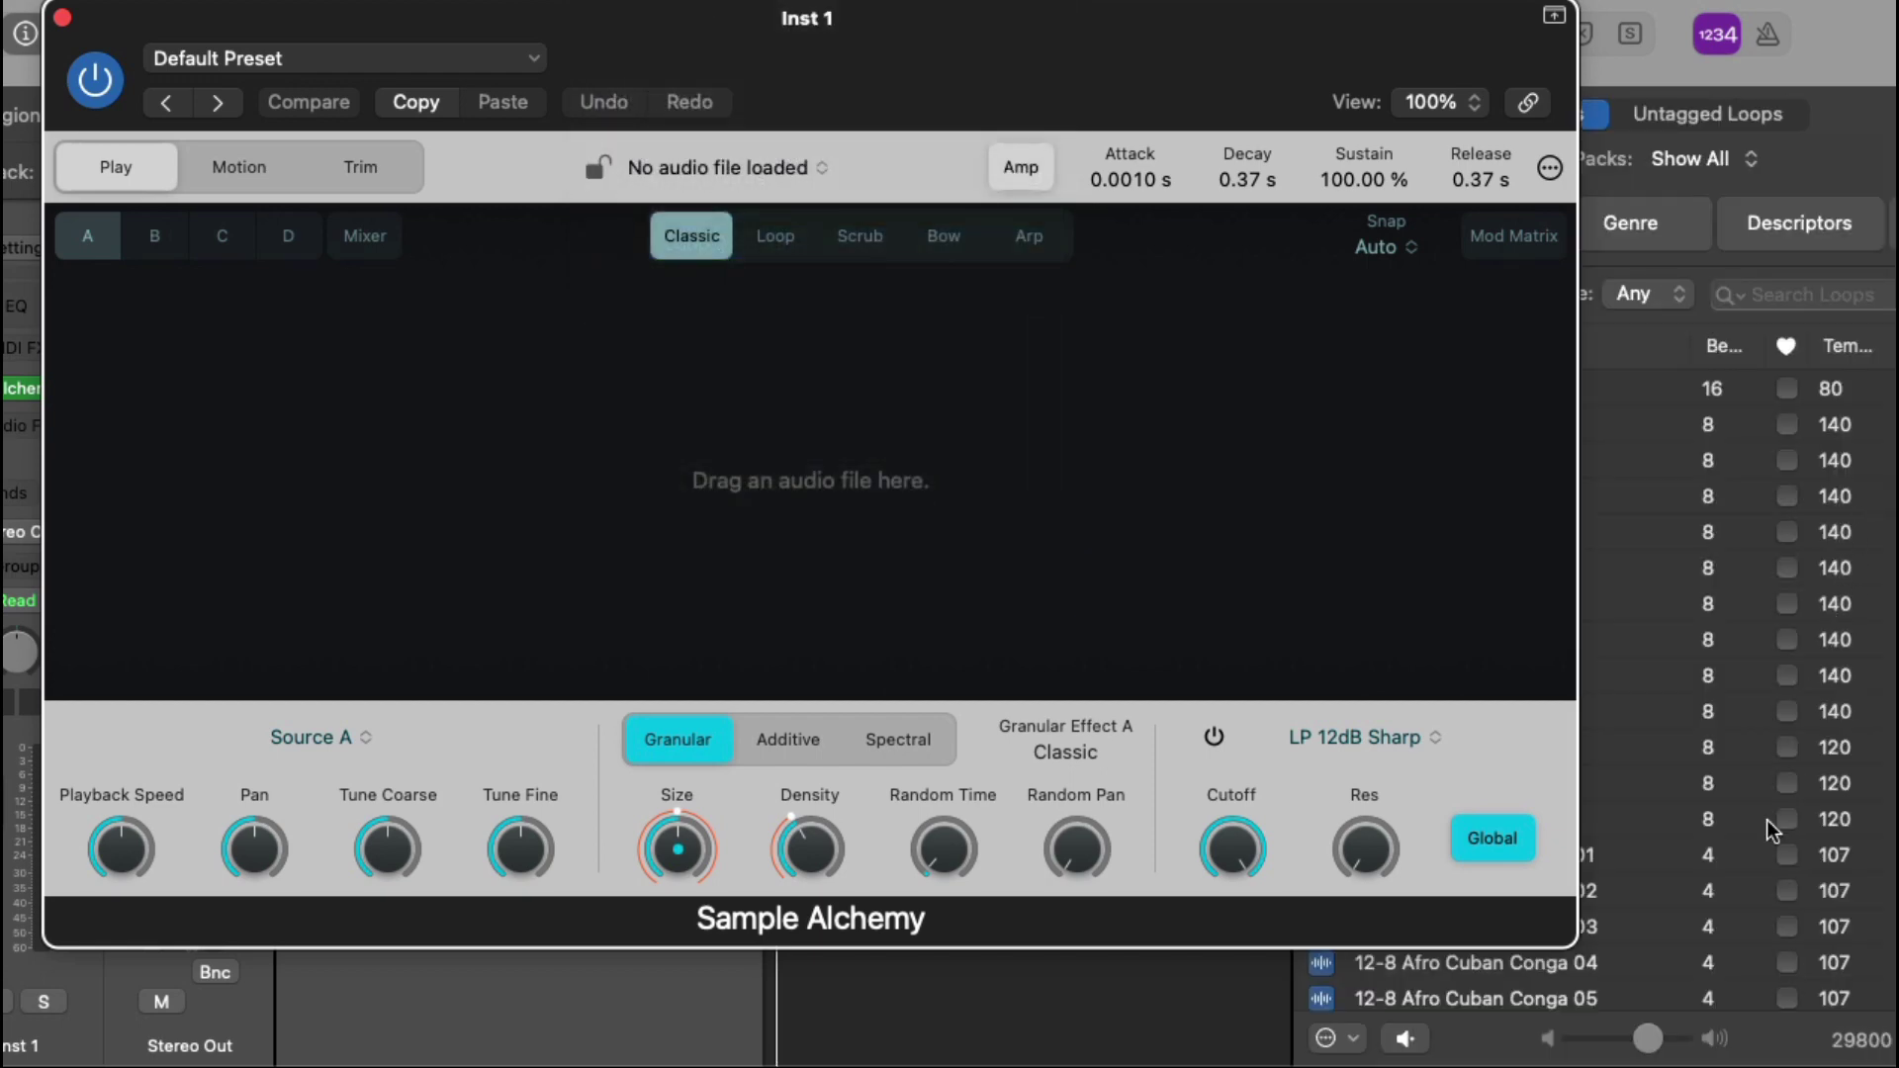
# Scroll down the Loop Browser's list to find a loop to load
pyautogui.scroll(-15, 1618, 962)
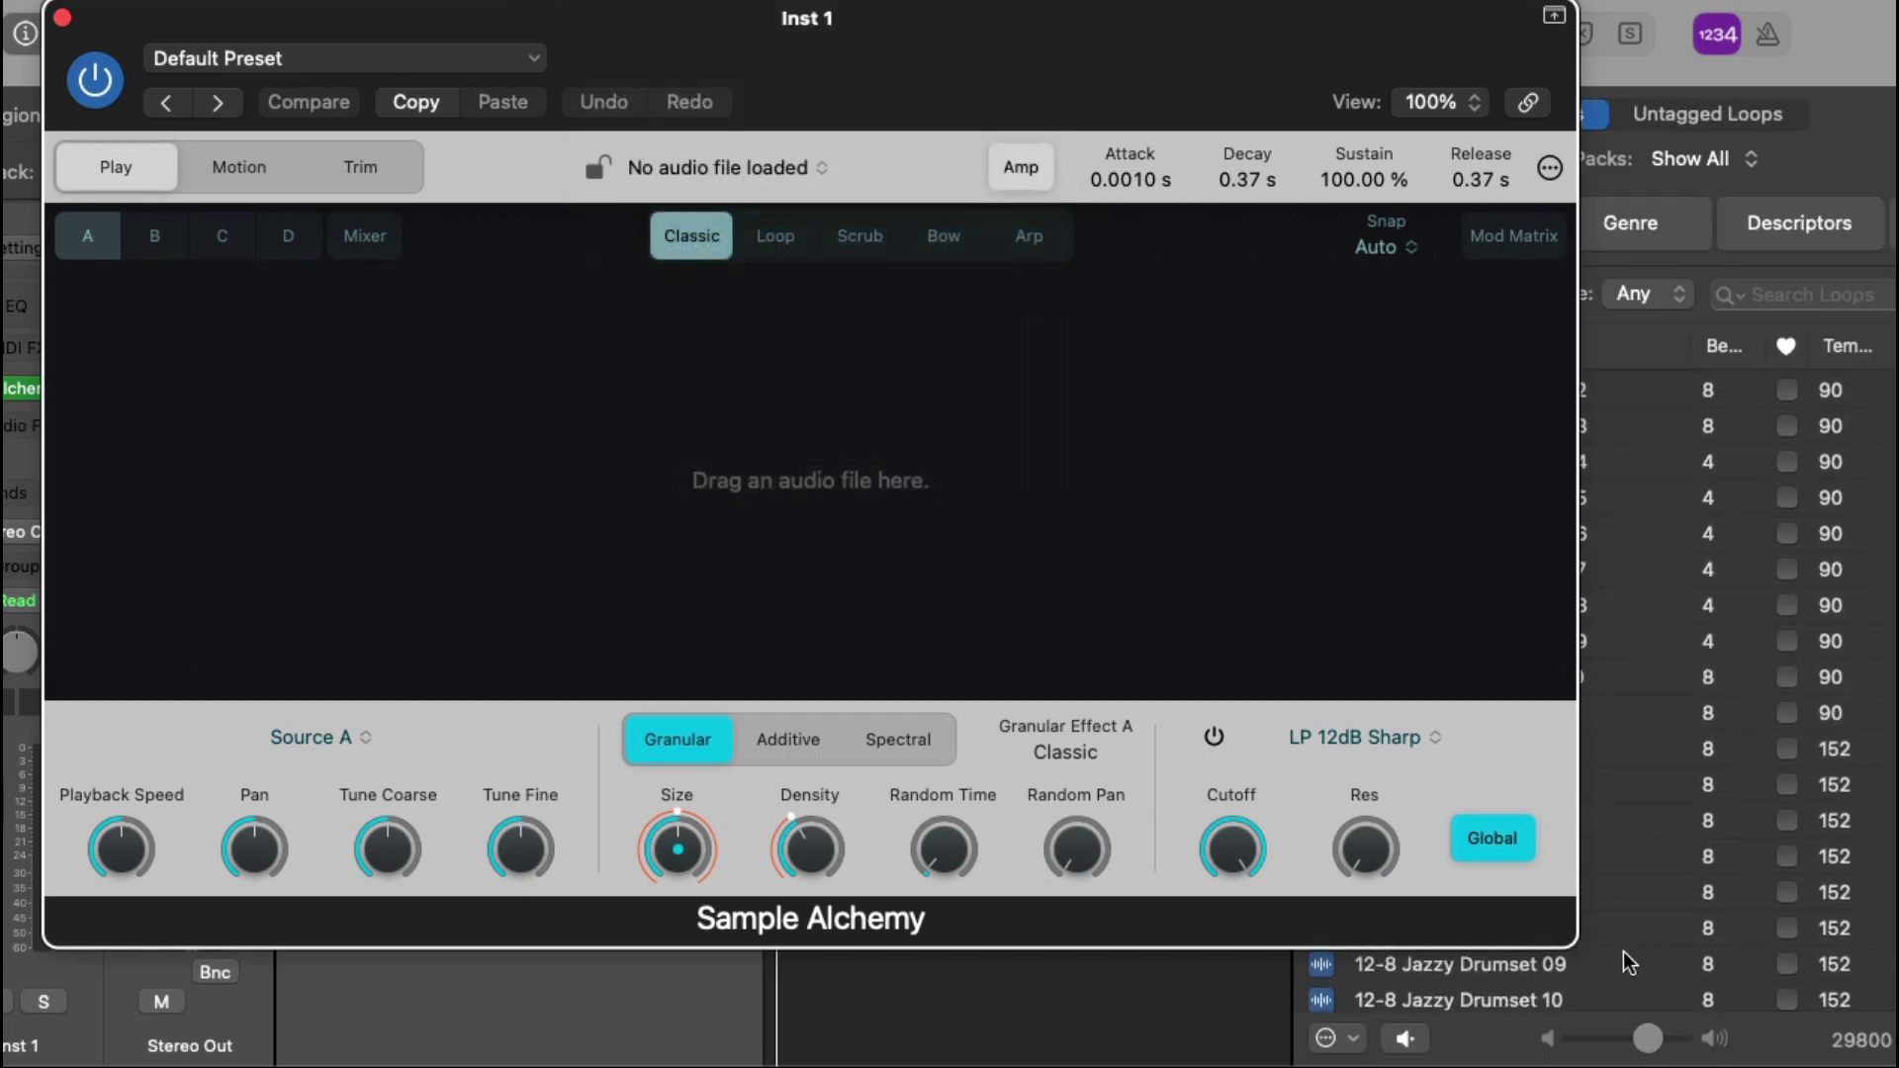
pyautogui.scroll(-15, 1629, 964)
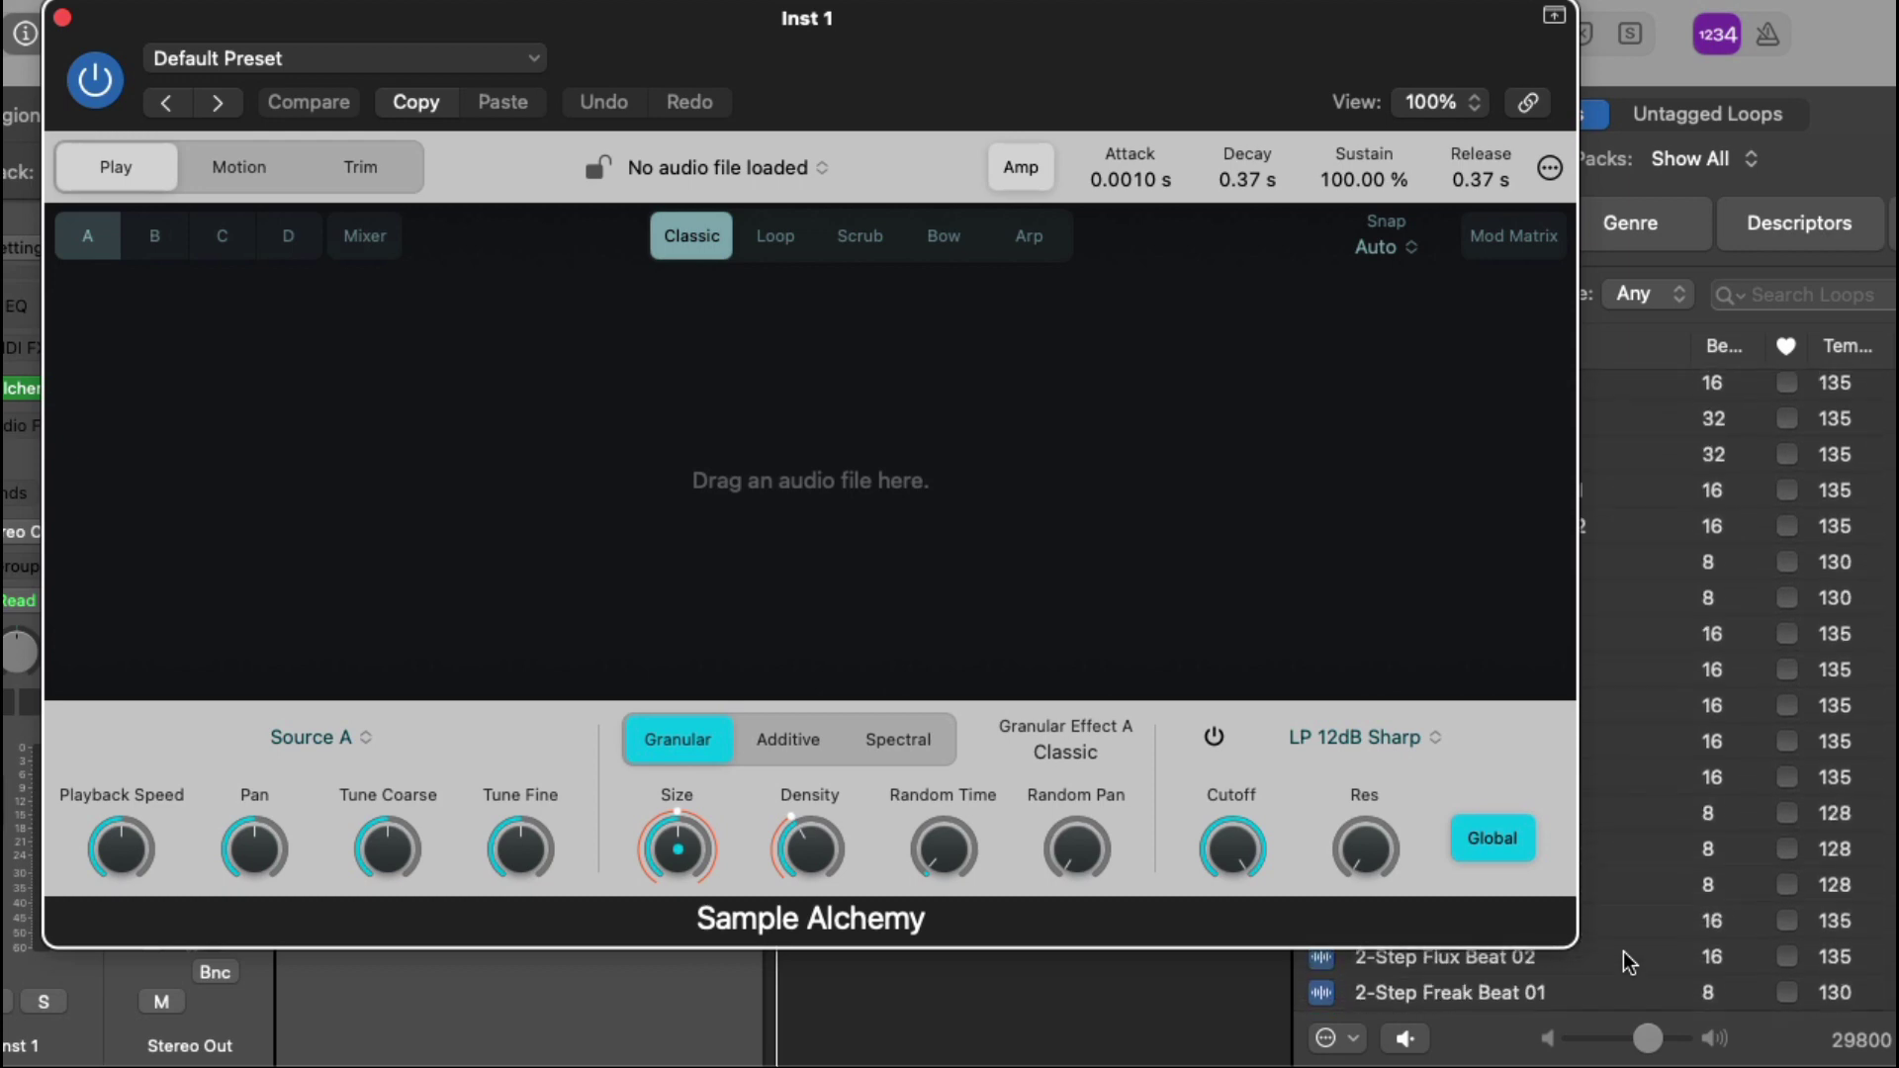
pyautogui.scroll(-15, 1628, 979)
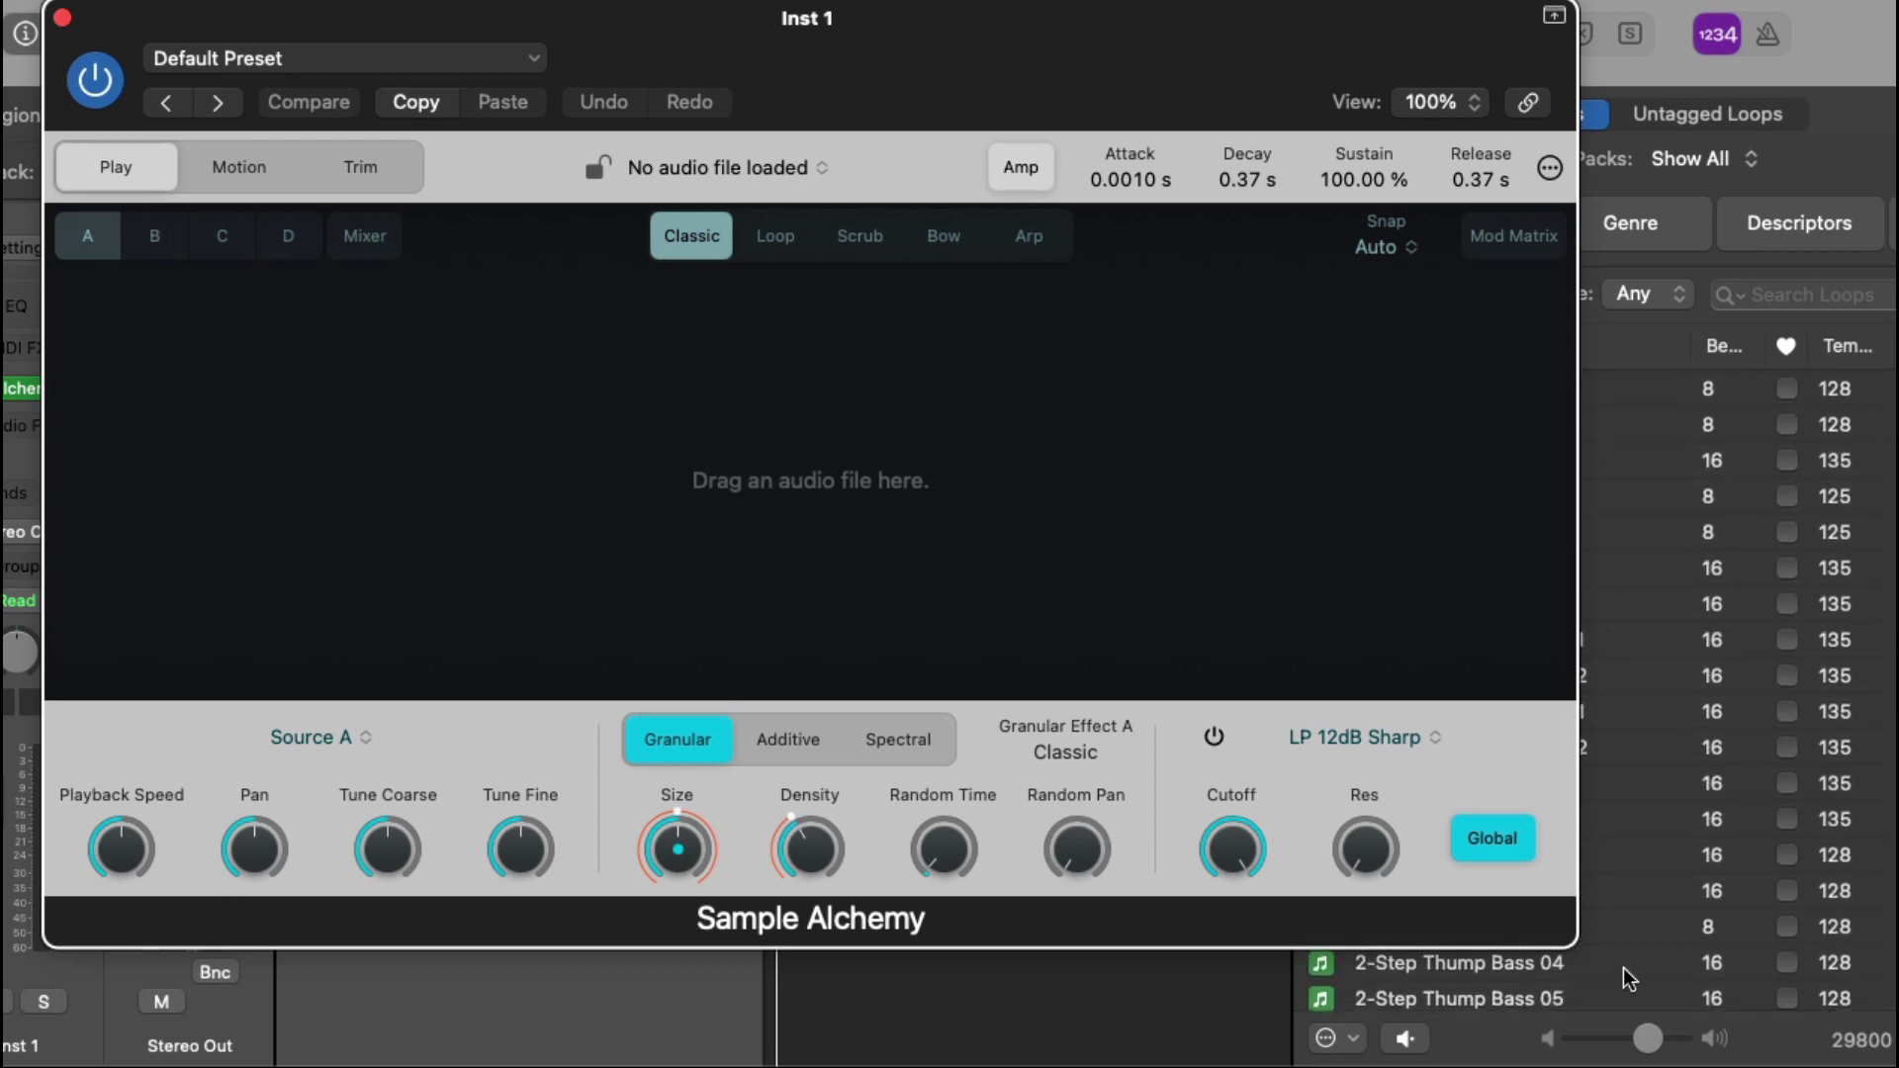
pyautogui.scroll(-15, 1629, 979)
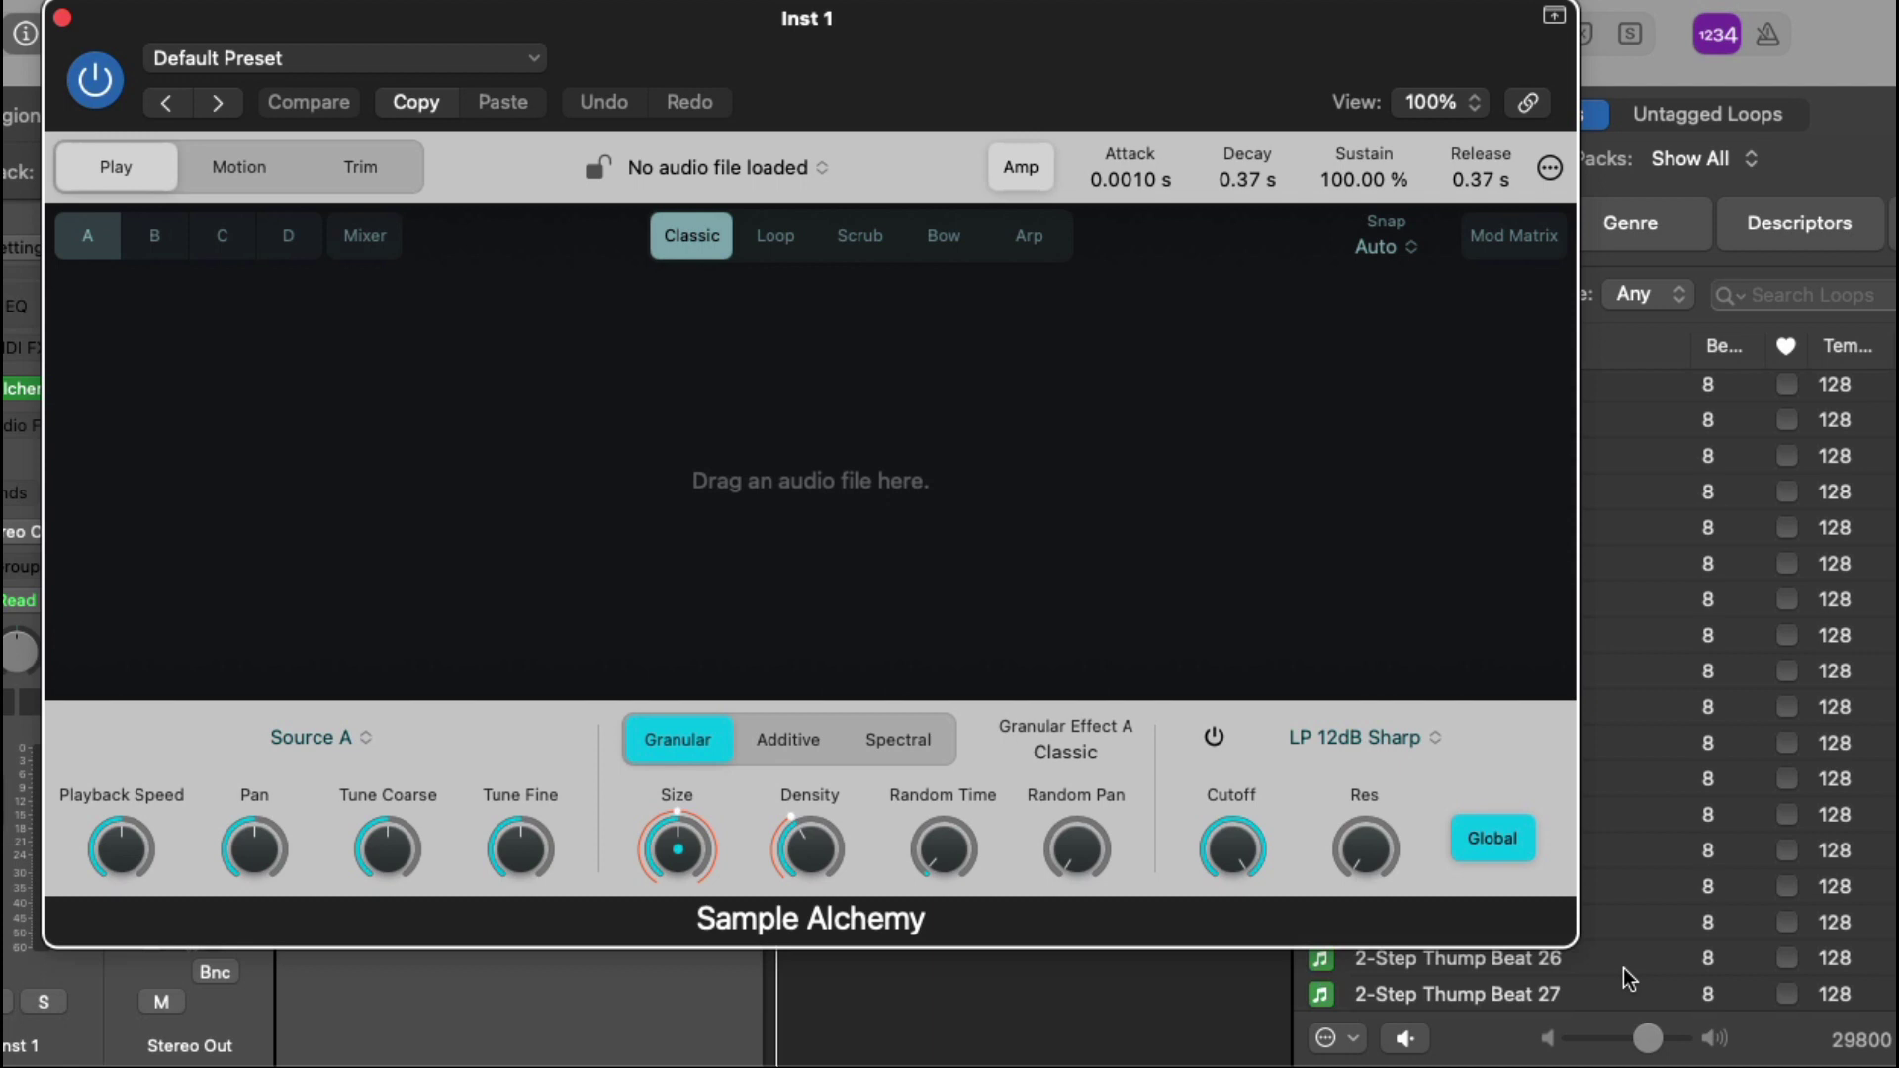
pyautogui.scroll(-8, 1624, 969)
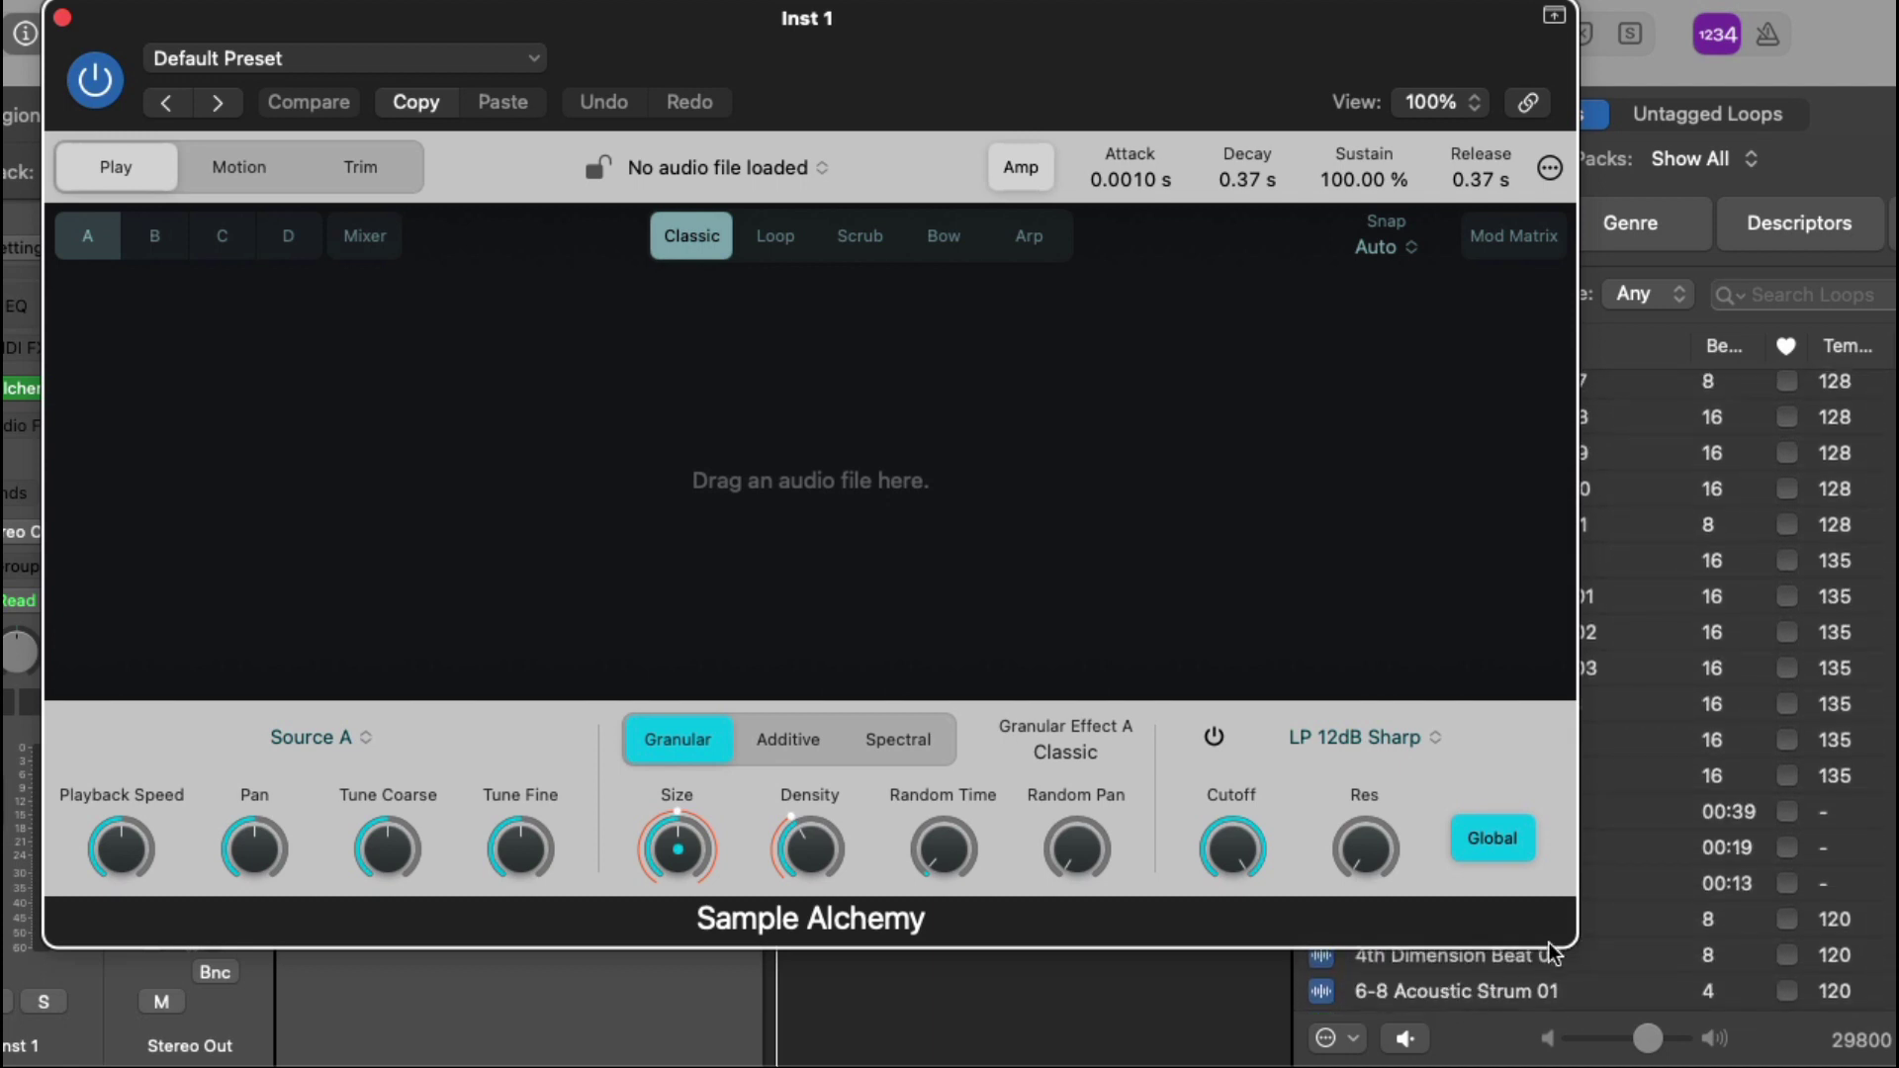
# Load 4th Dimension Beat 02 into Sample Alchemy and audition it from several waveform points
pyautogui.moveTo(1509, 957); pyautogui.dragTo(839, 453)
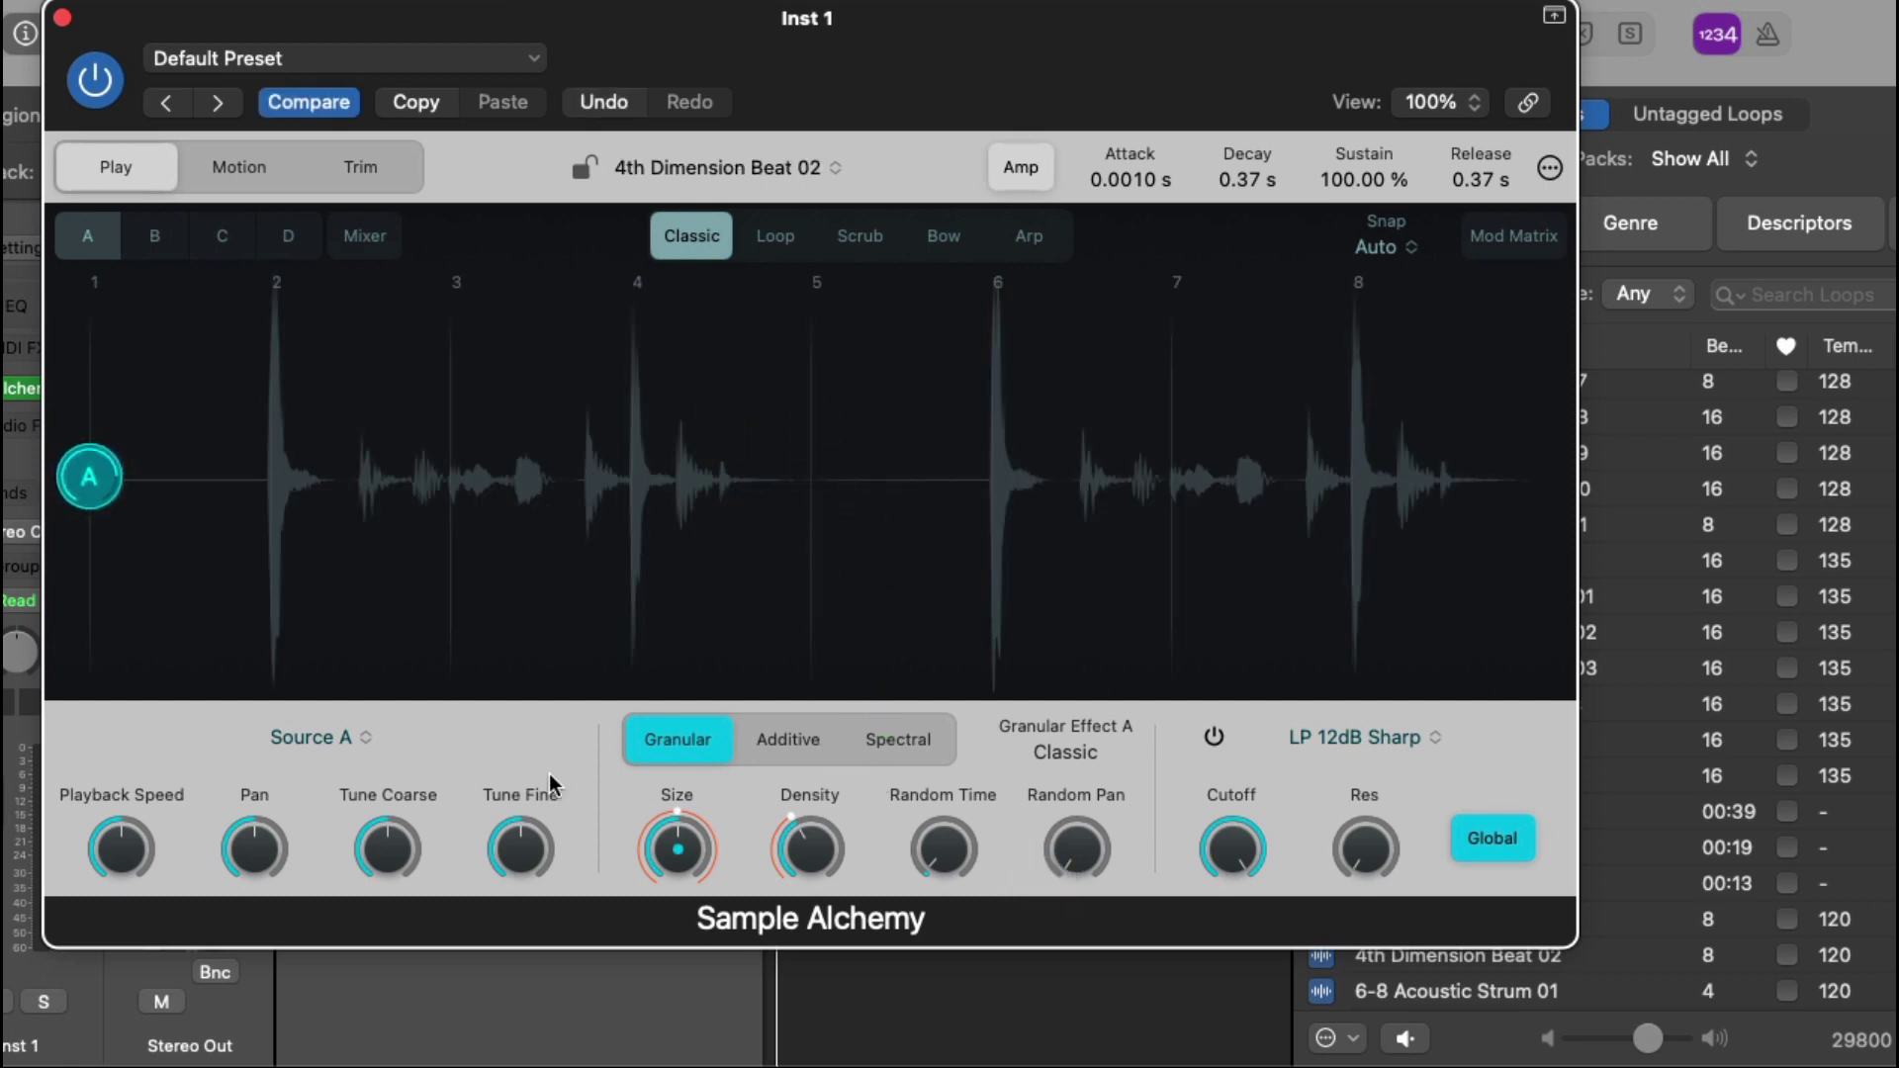
pyautogui.press('space')
pyautogui.click(991, 510)
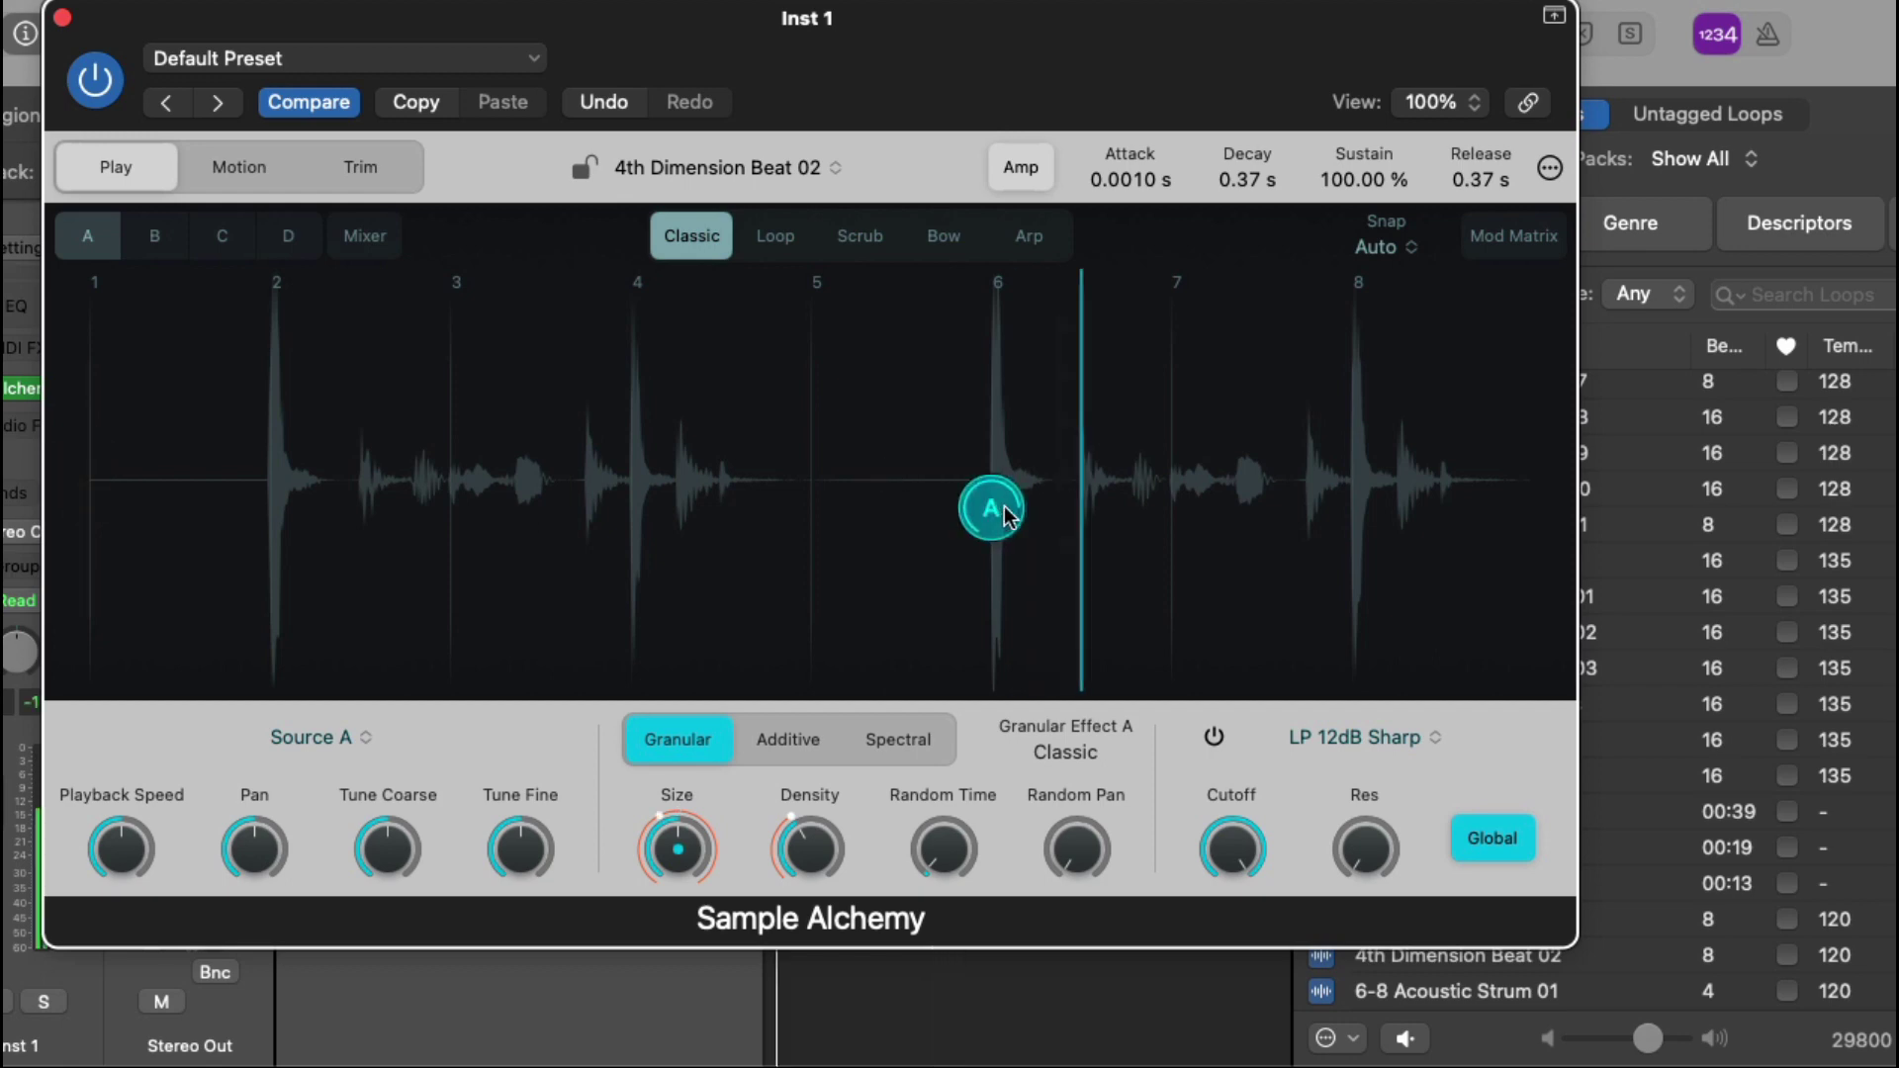
pyautogui.click(1093, 491)
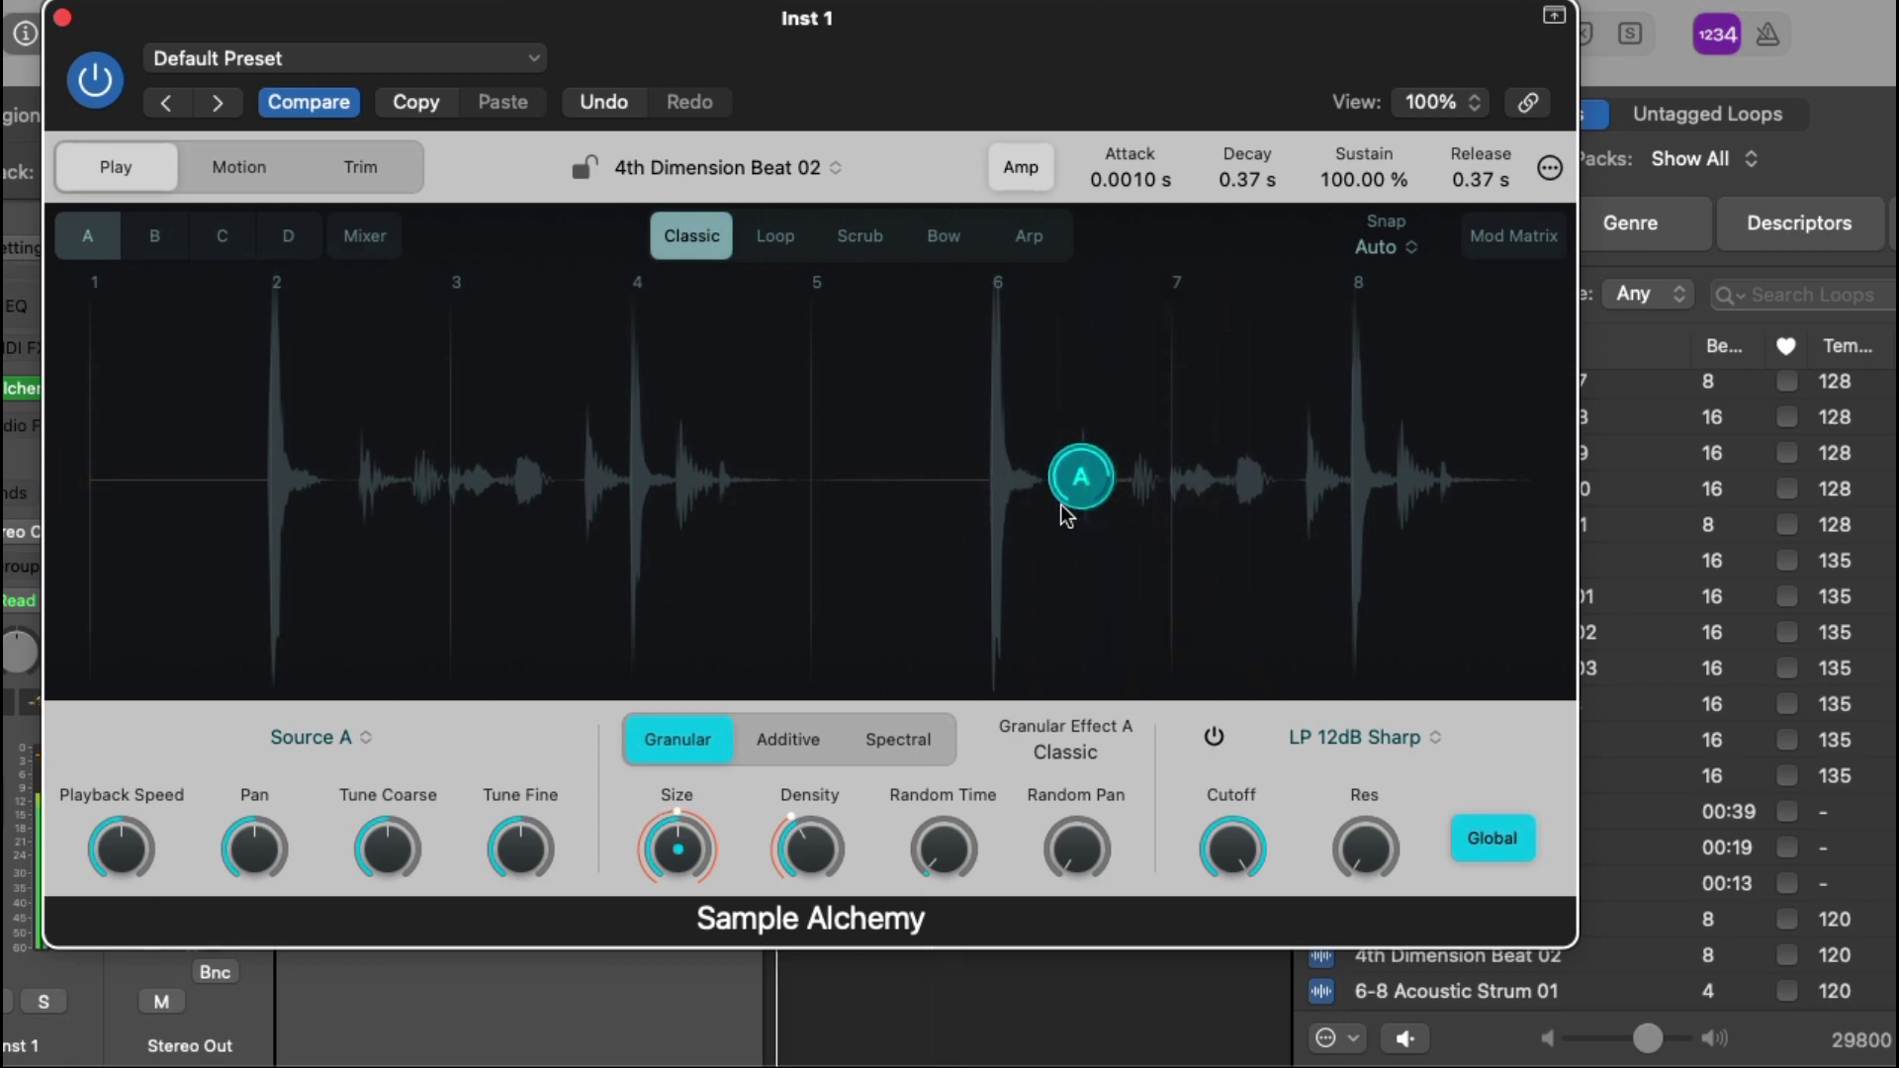
pyautogui.click(700, 524)
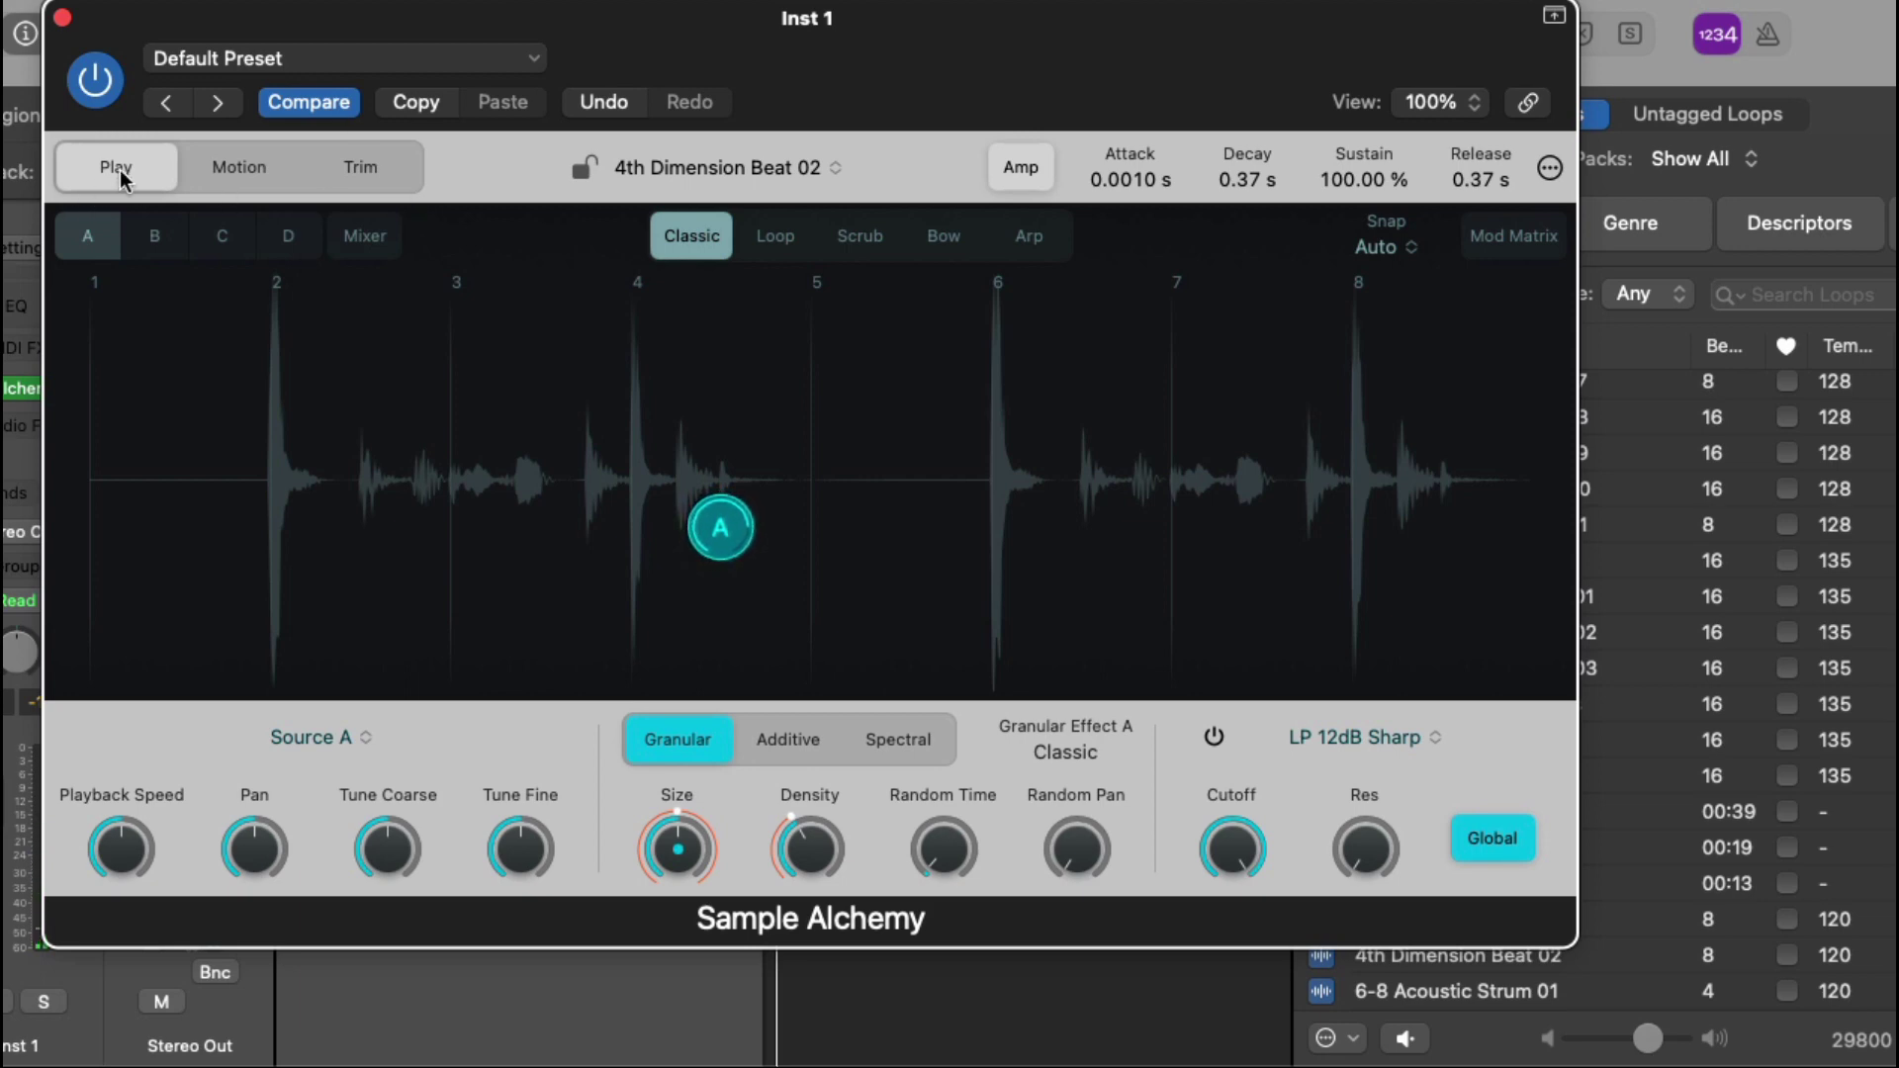
# Flip through Sample Alchemy's Motion and Trim views, then return to Play
pyautogui.click(221, 166)
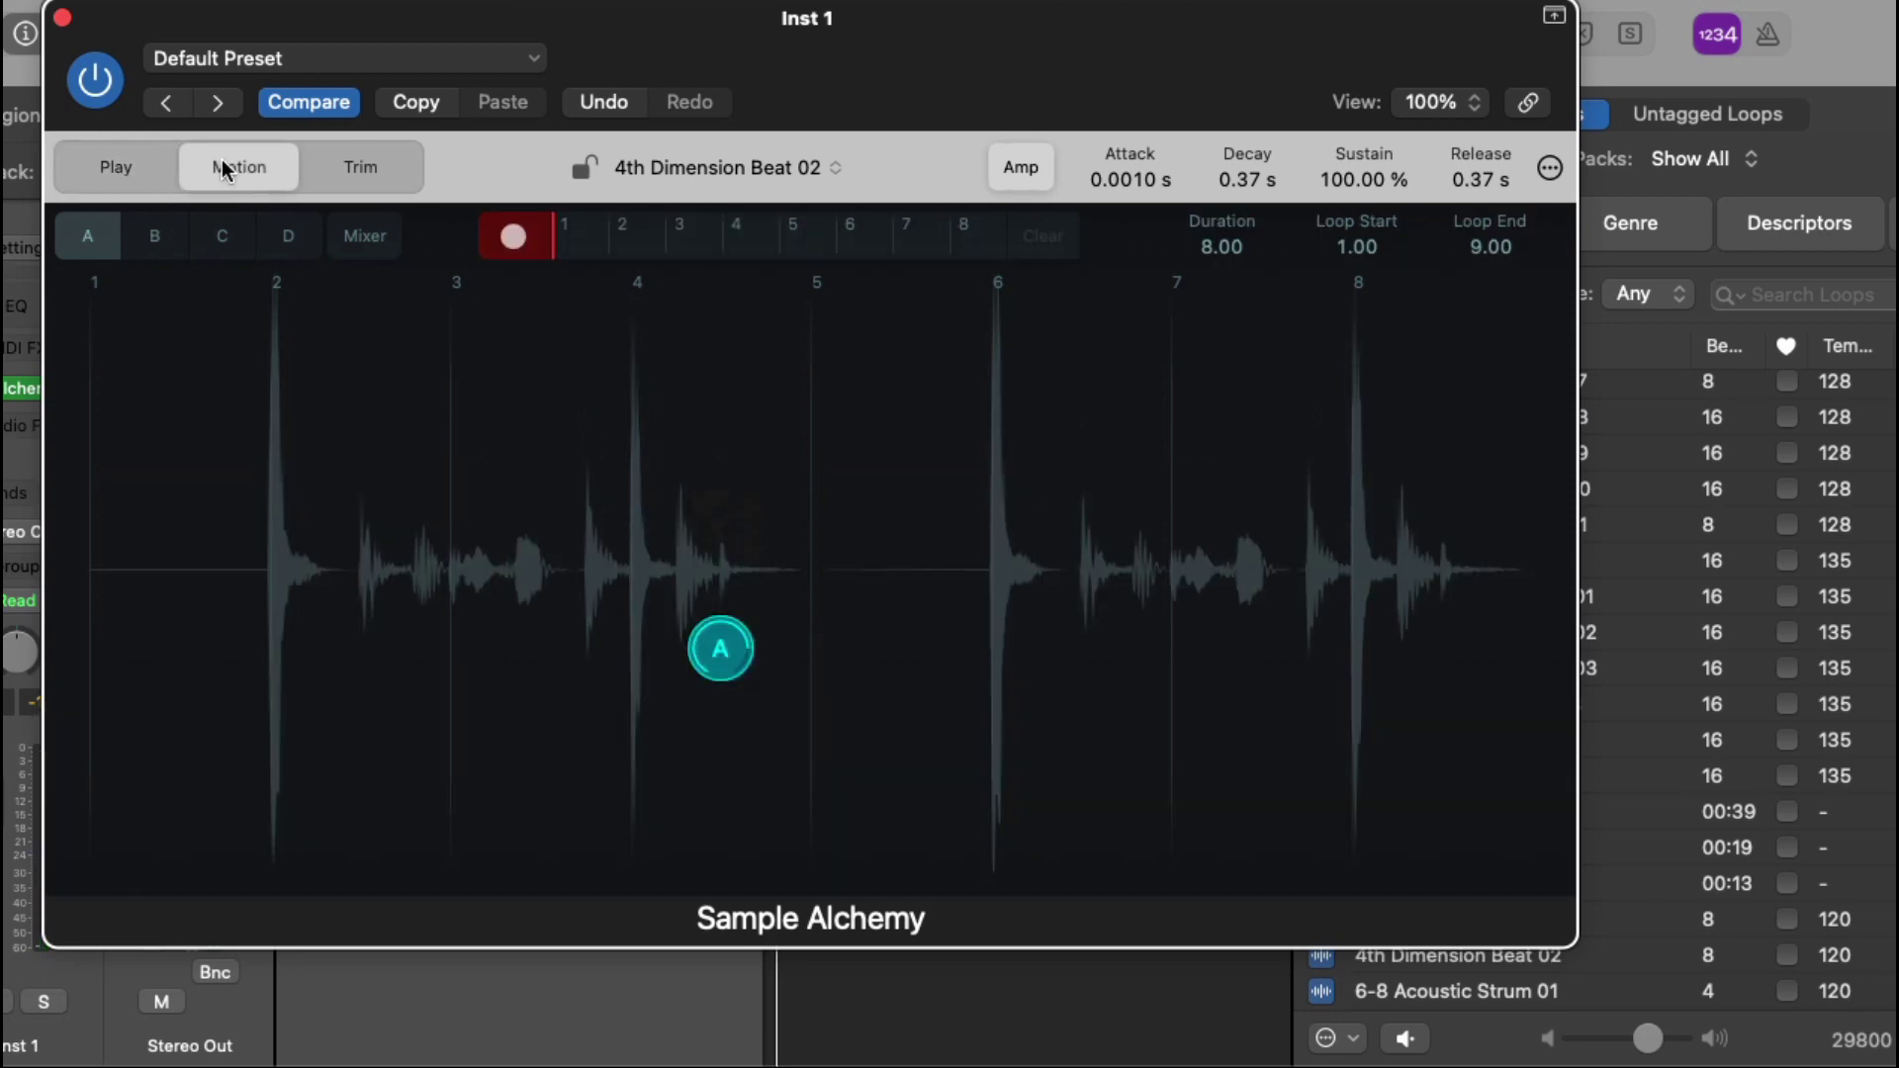
pyautogui.click(392, 168)
pyautogui.click(143, 186)
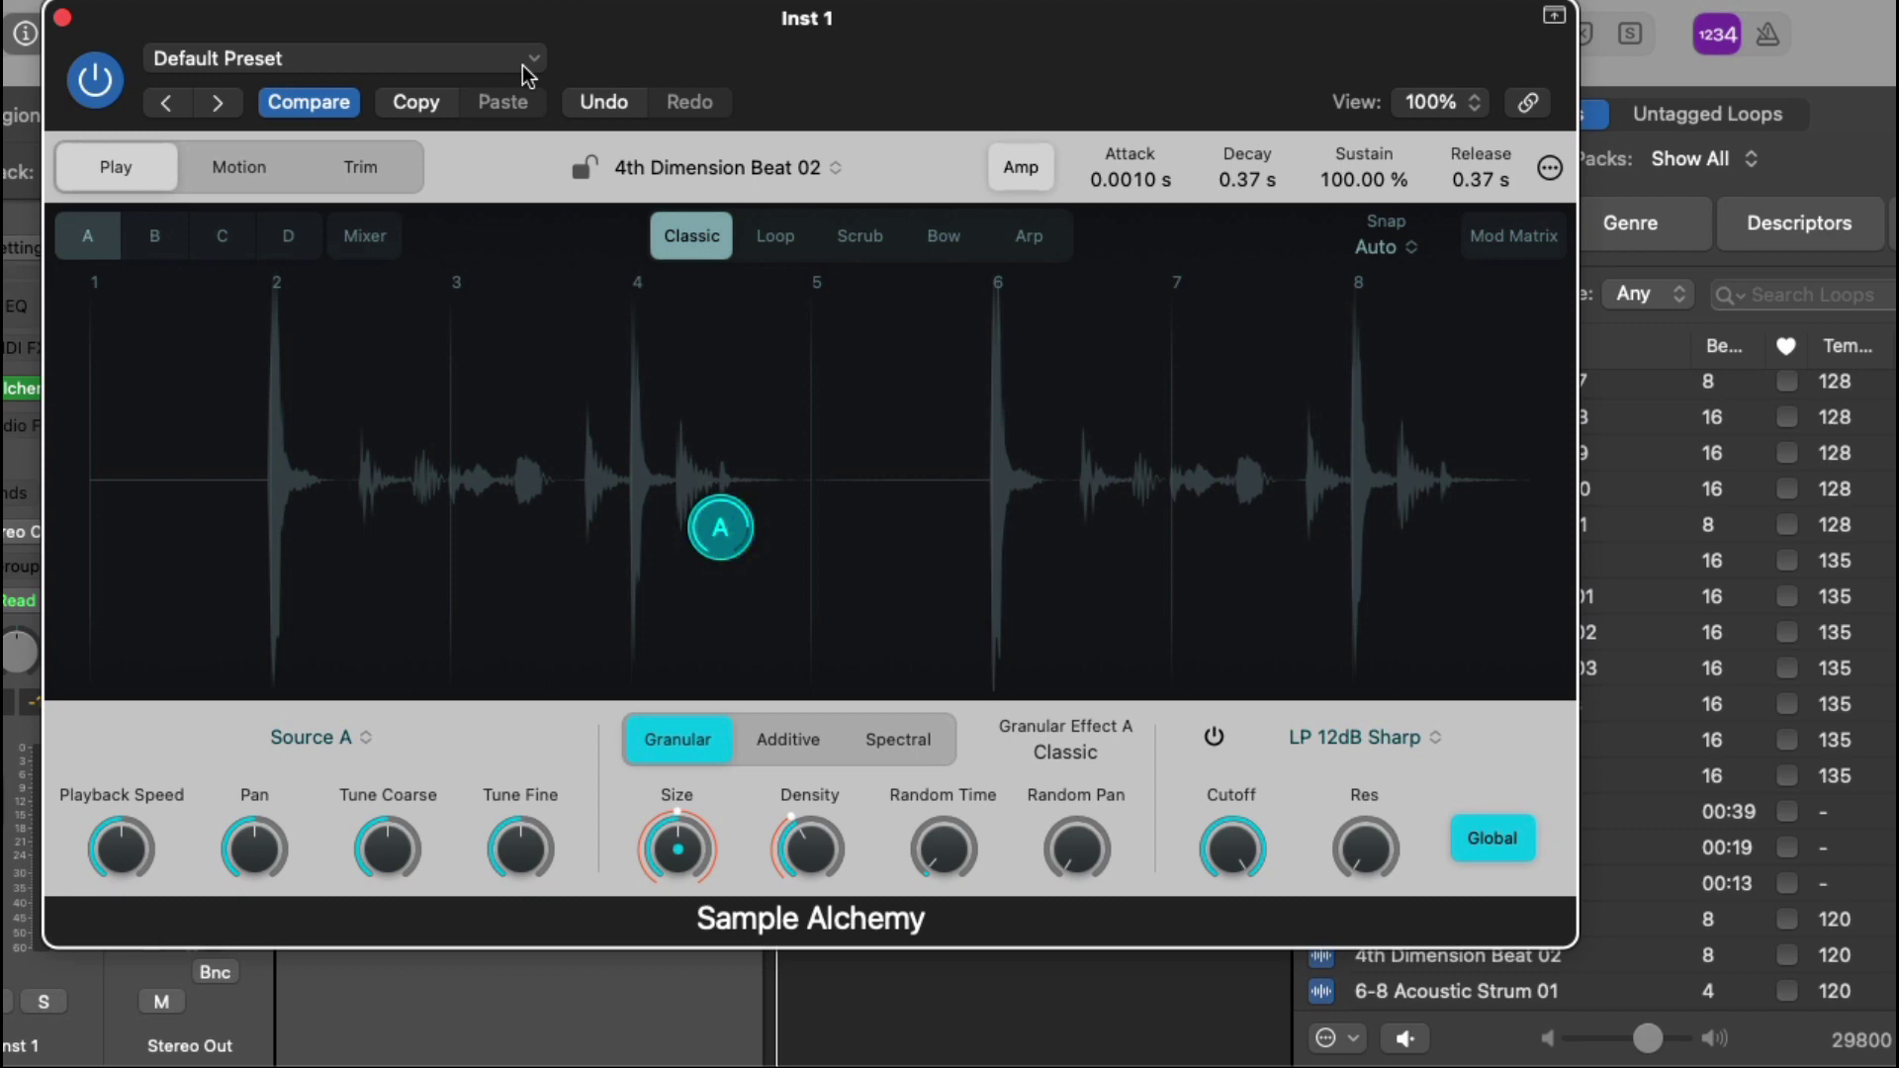
# Close Sample Alchemy and the Loop Browser, then add Mastering Assistant on Stereo Out and click Analyze
pyautogui.click(63, 18)
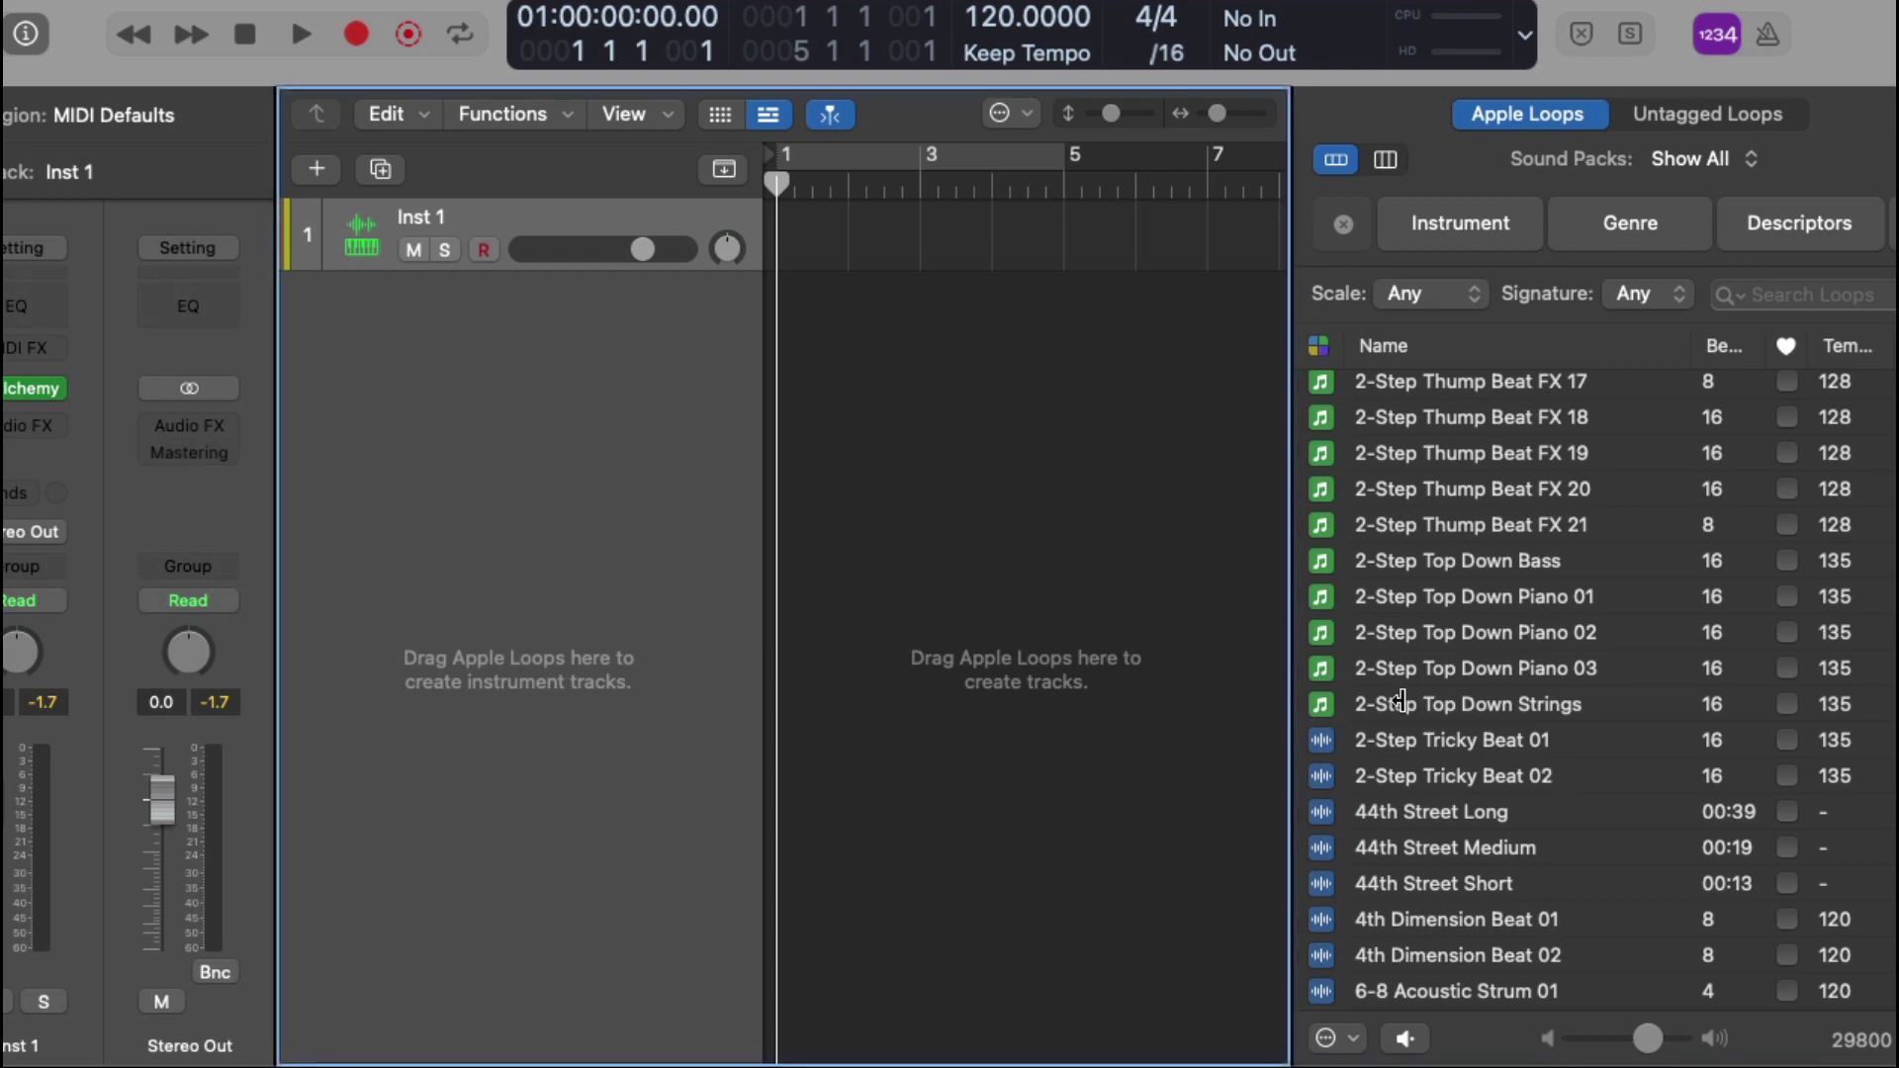
pyautogui.press('o')
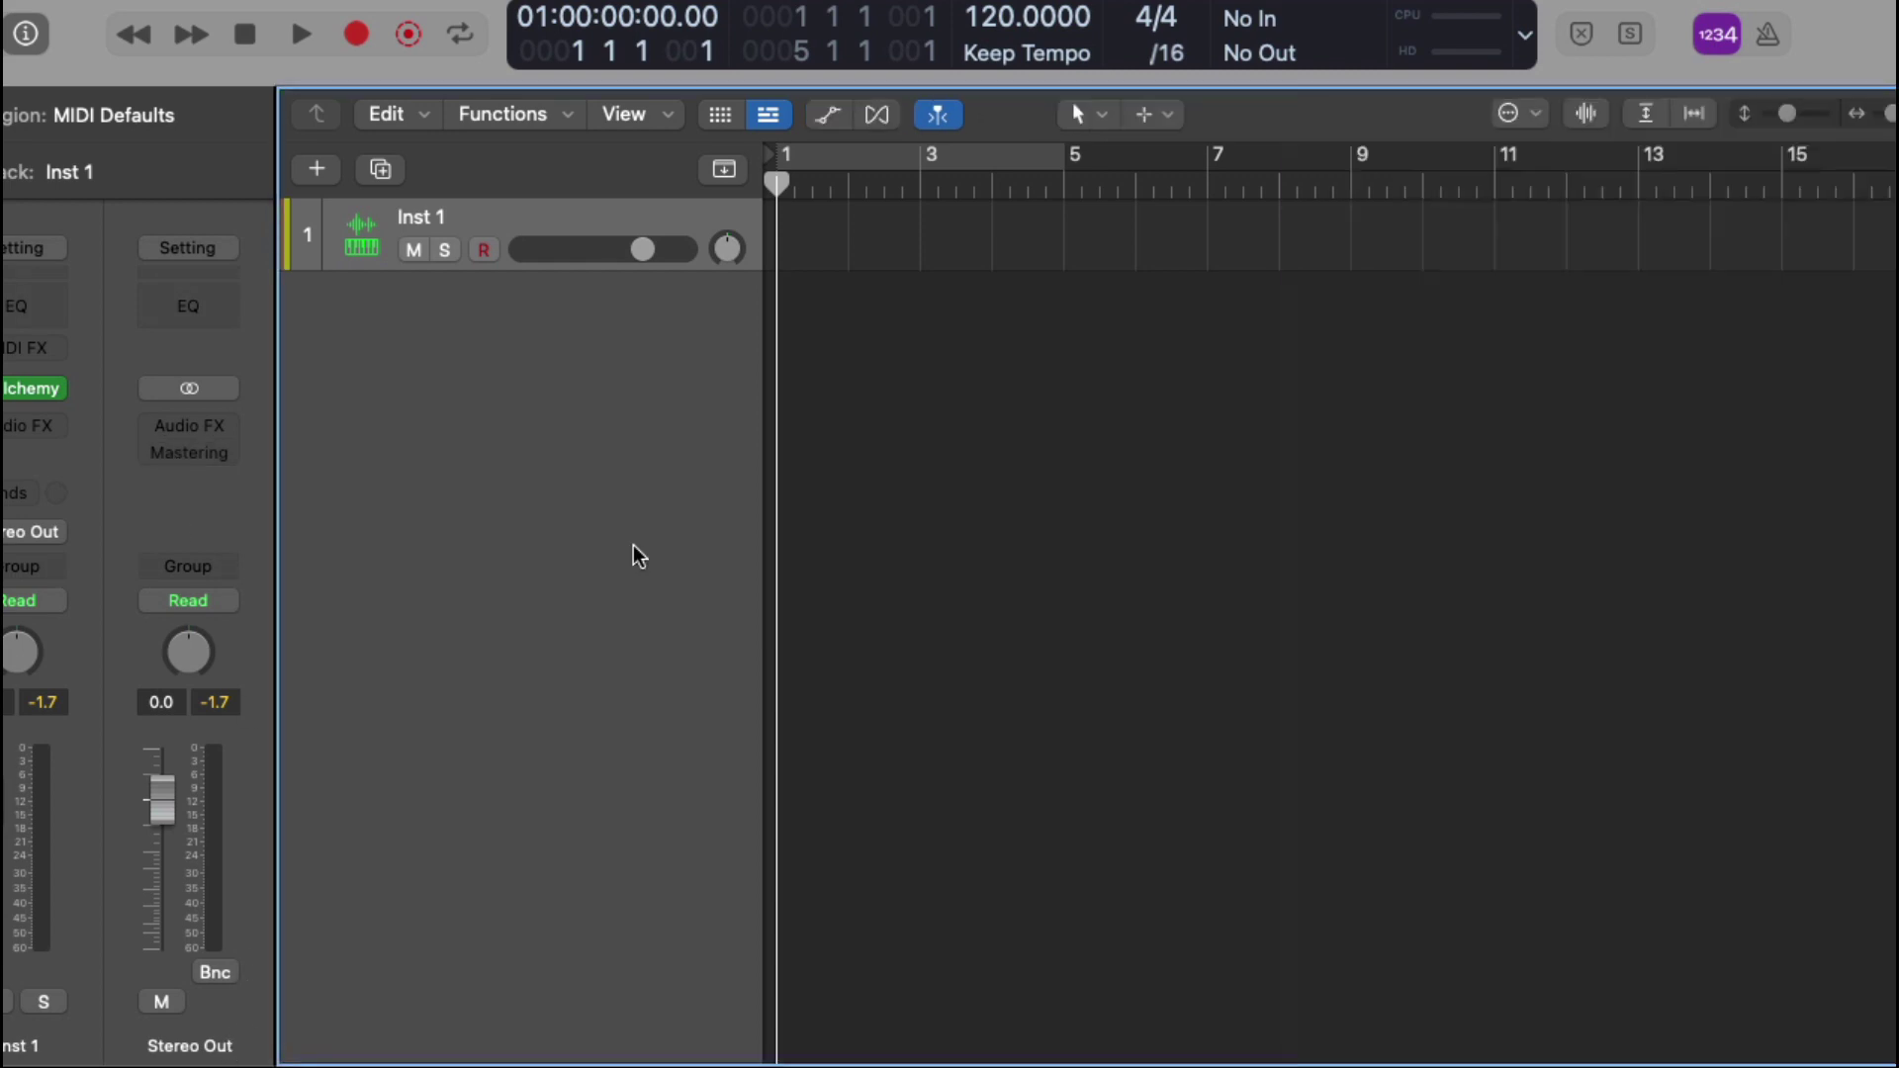
pyautogui.click(198, 455)
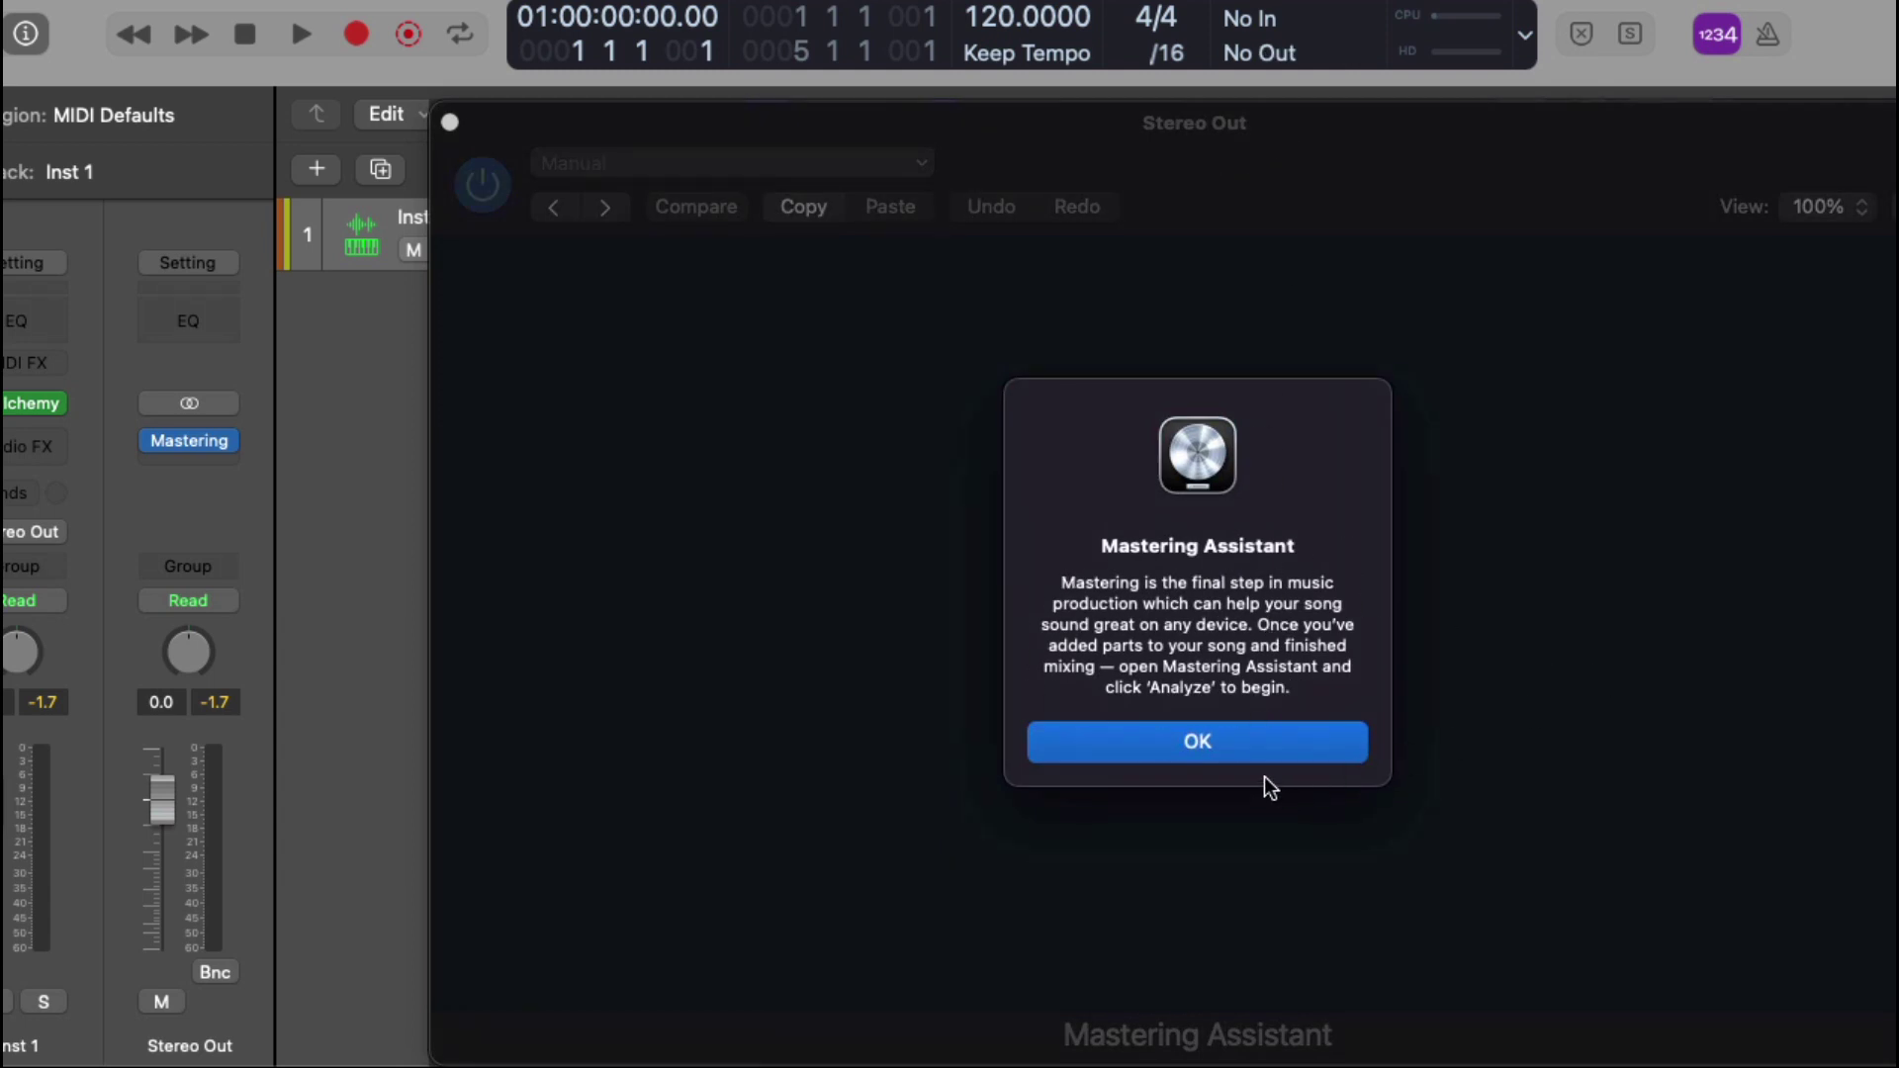
pyautogui.click(1190, 750)
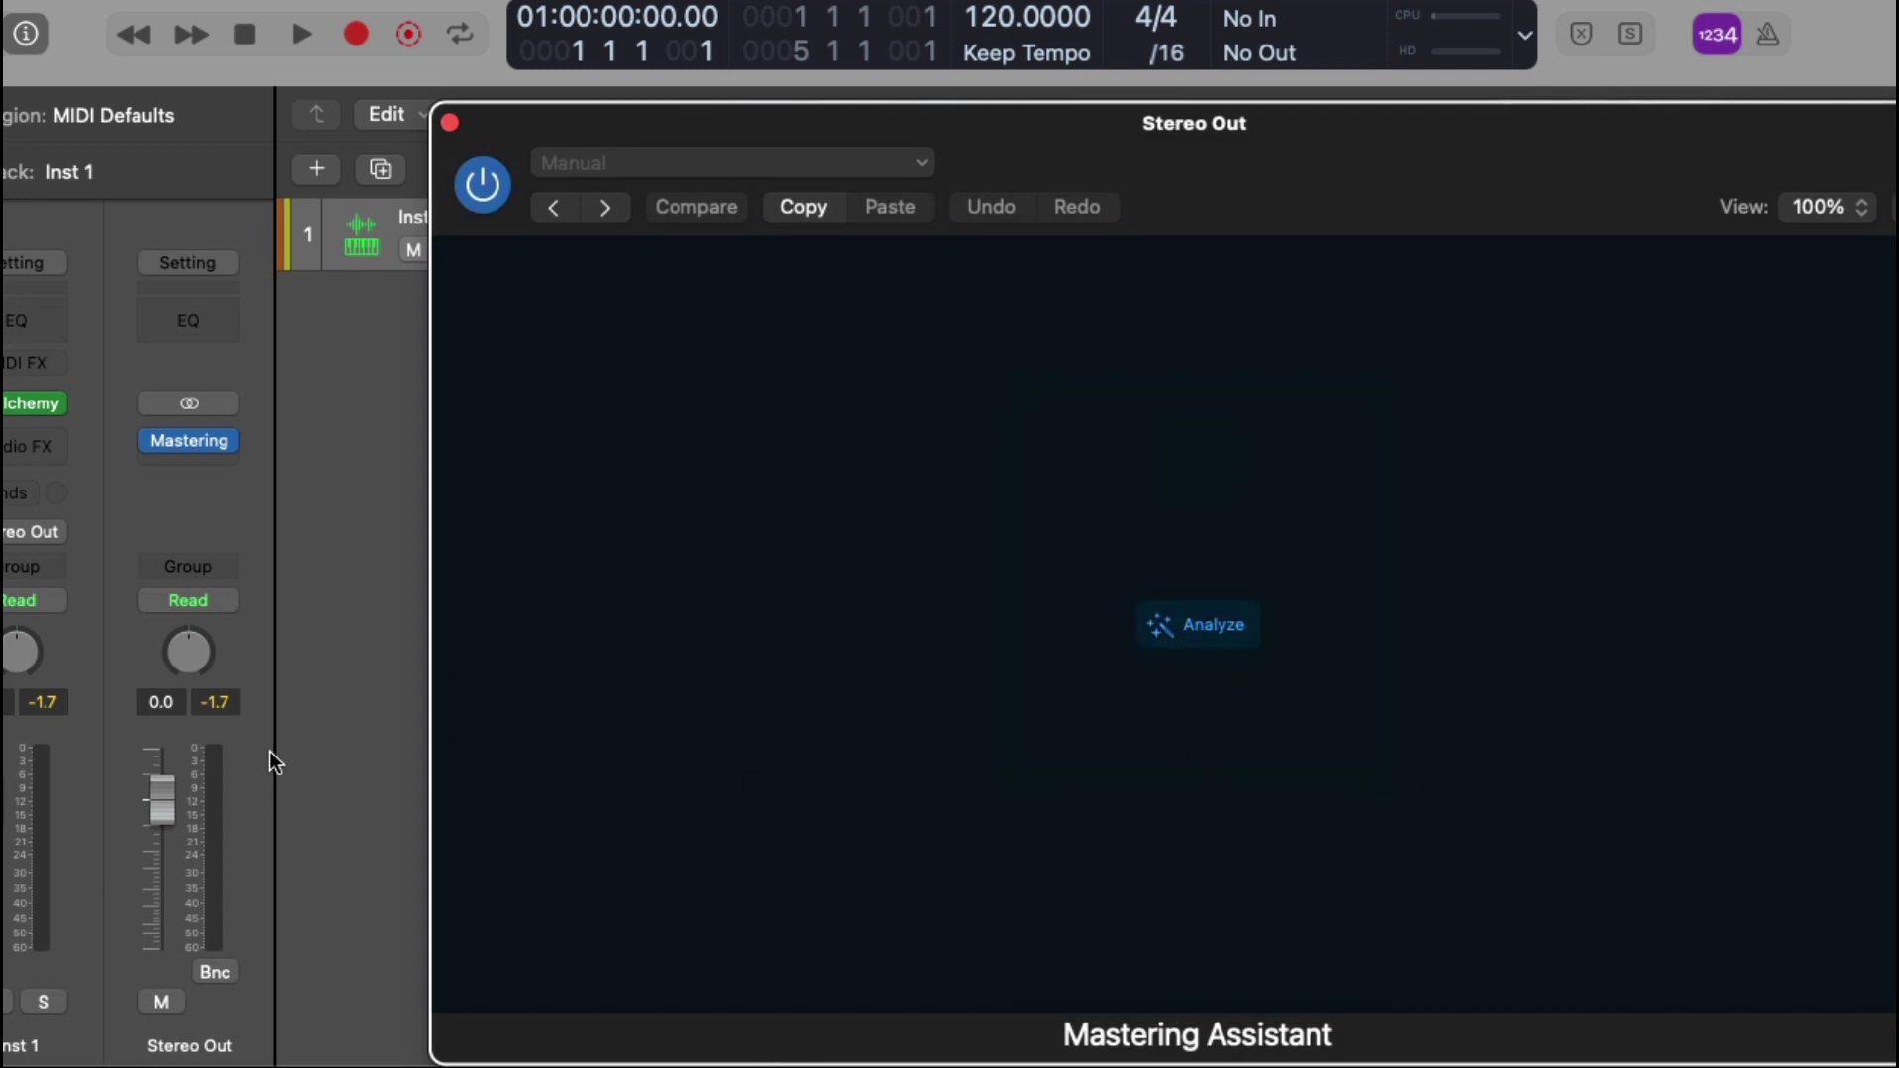
pyautogui.moveTo(1224, 129); pyautogui.dragTo(1085, 27)
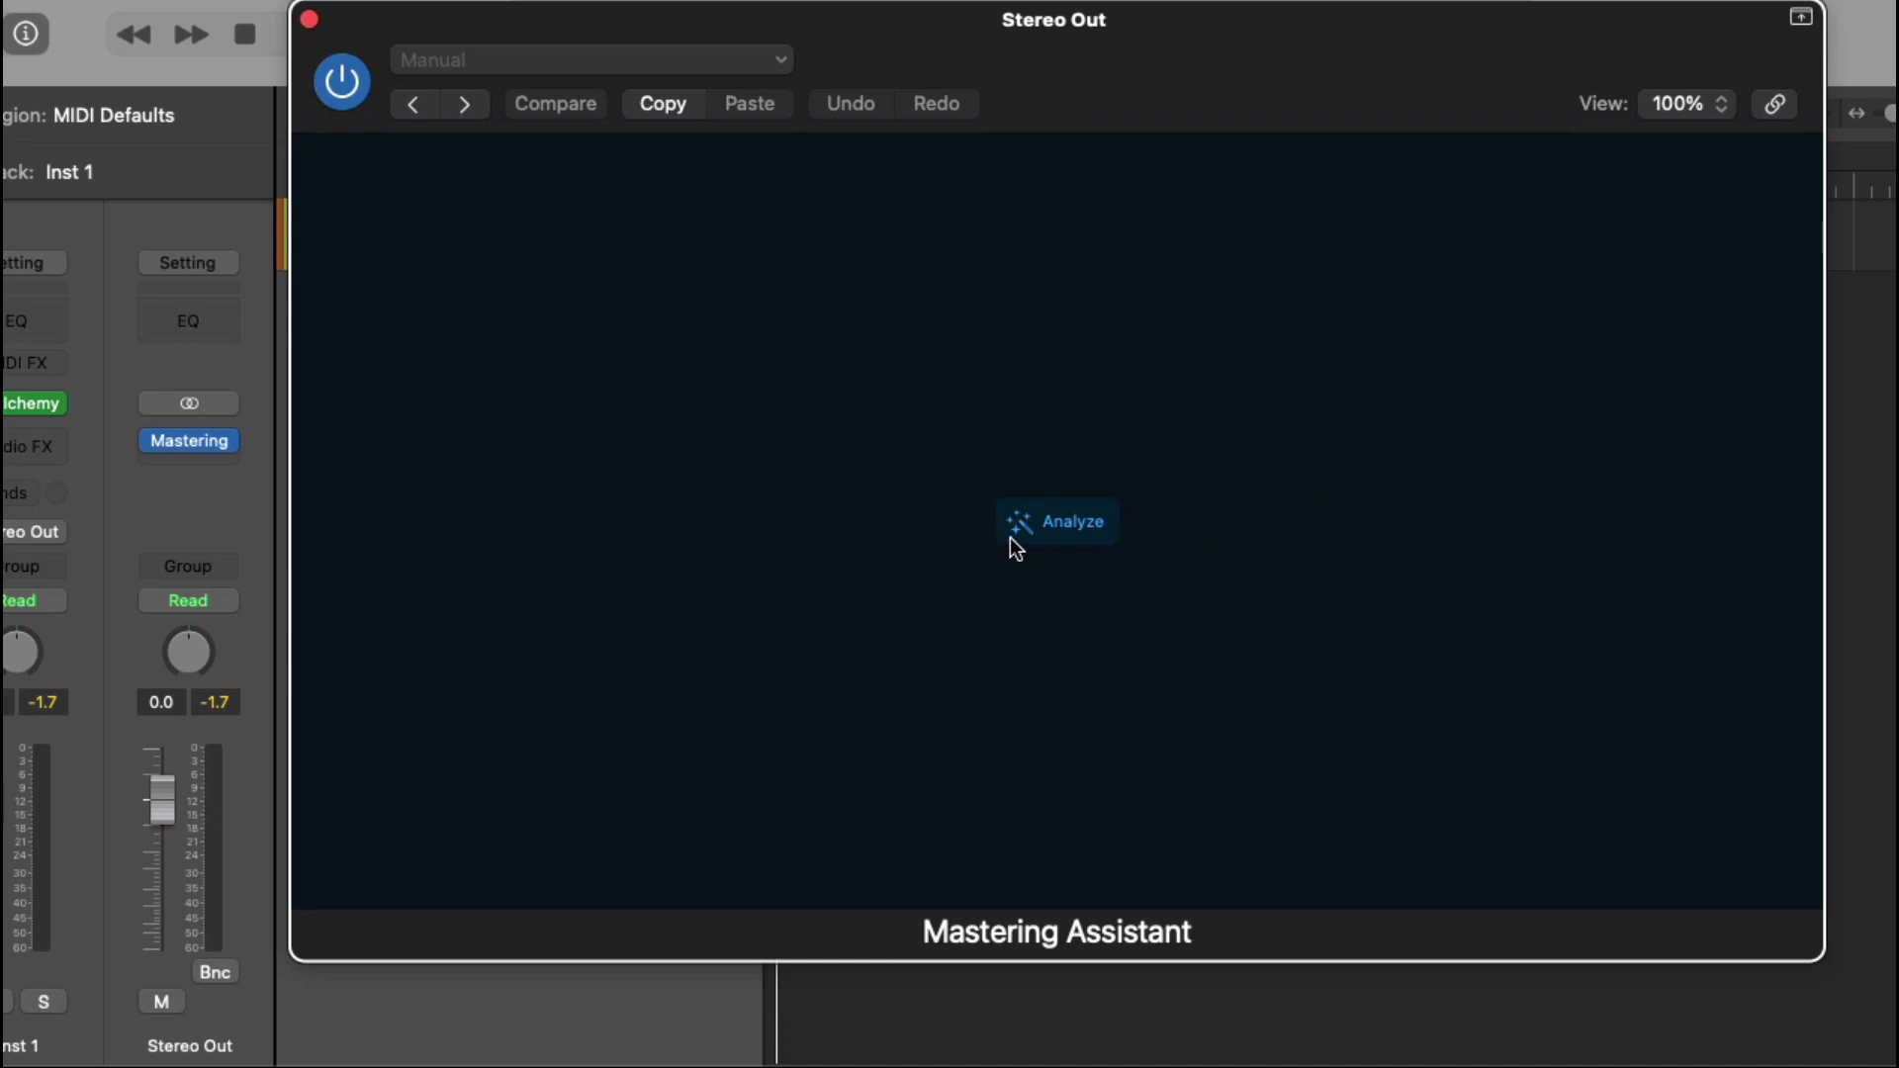
pyautogui.click(1054, 534)
# Add a Mic or Line audio track, Audio 1, arm it for recording, and turn off input monitoring
pyautogui.click(310, 19)
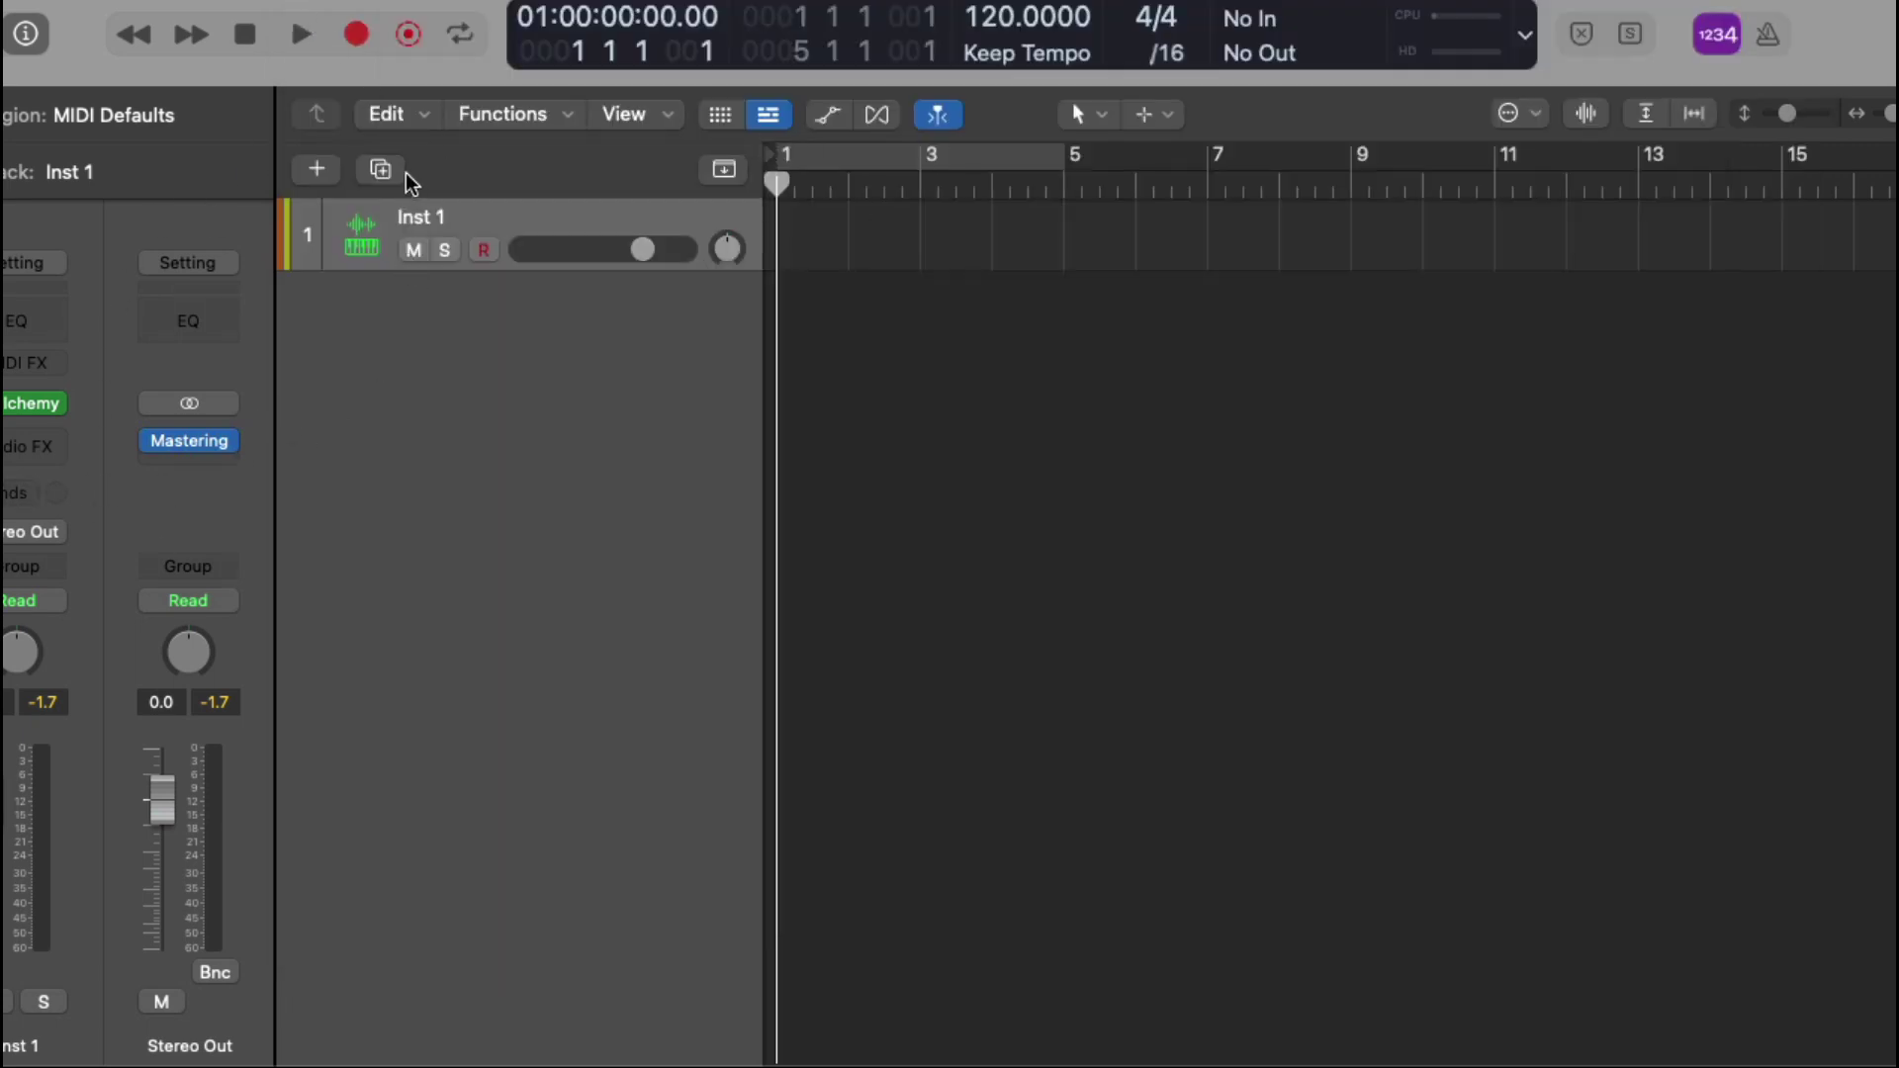
pyautogui.click(313, 171)
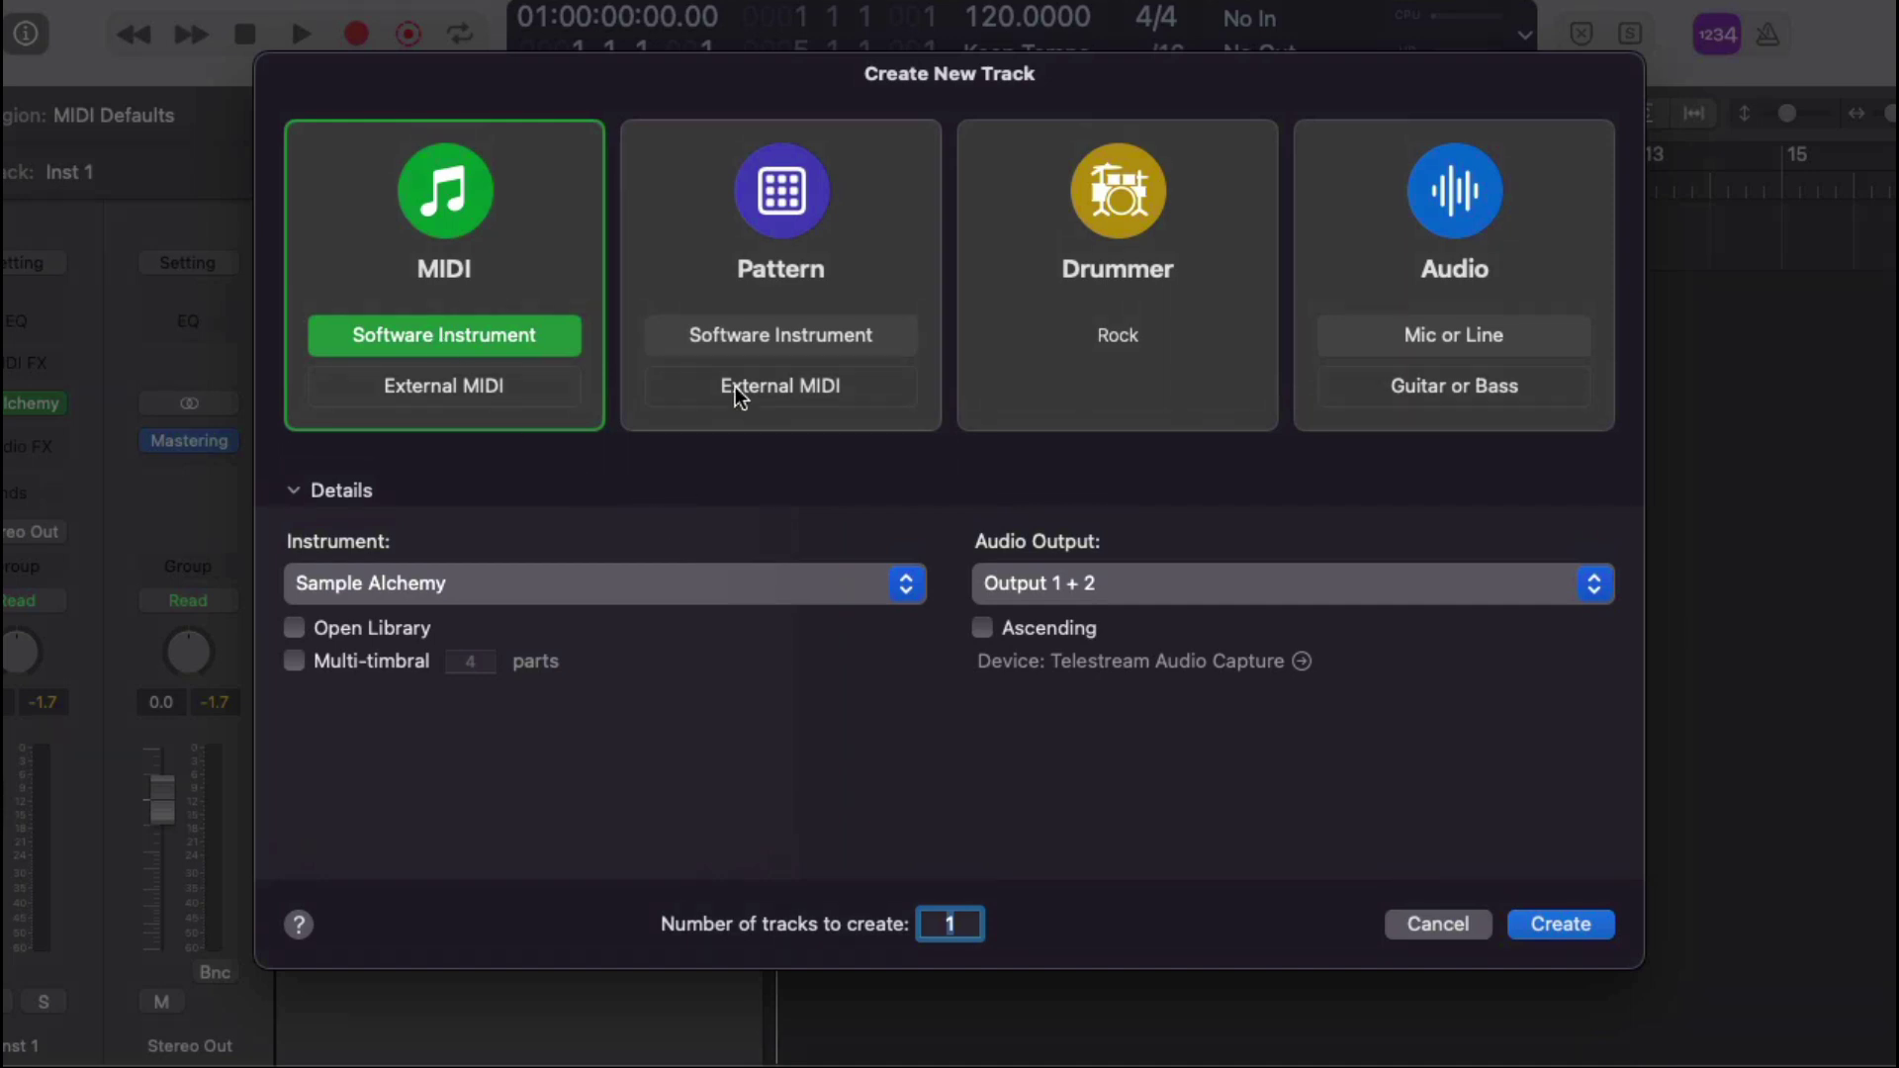
pyautogui.click(1381, 339)
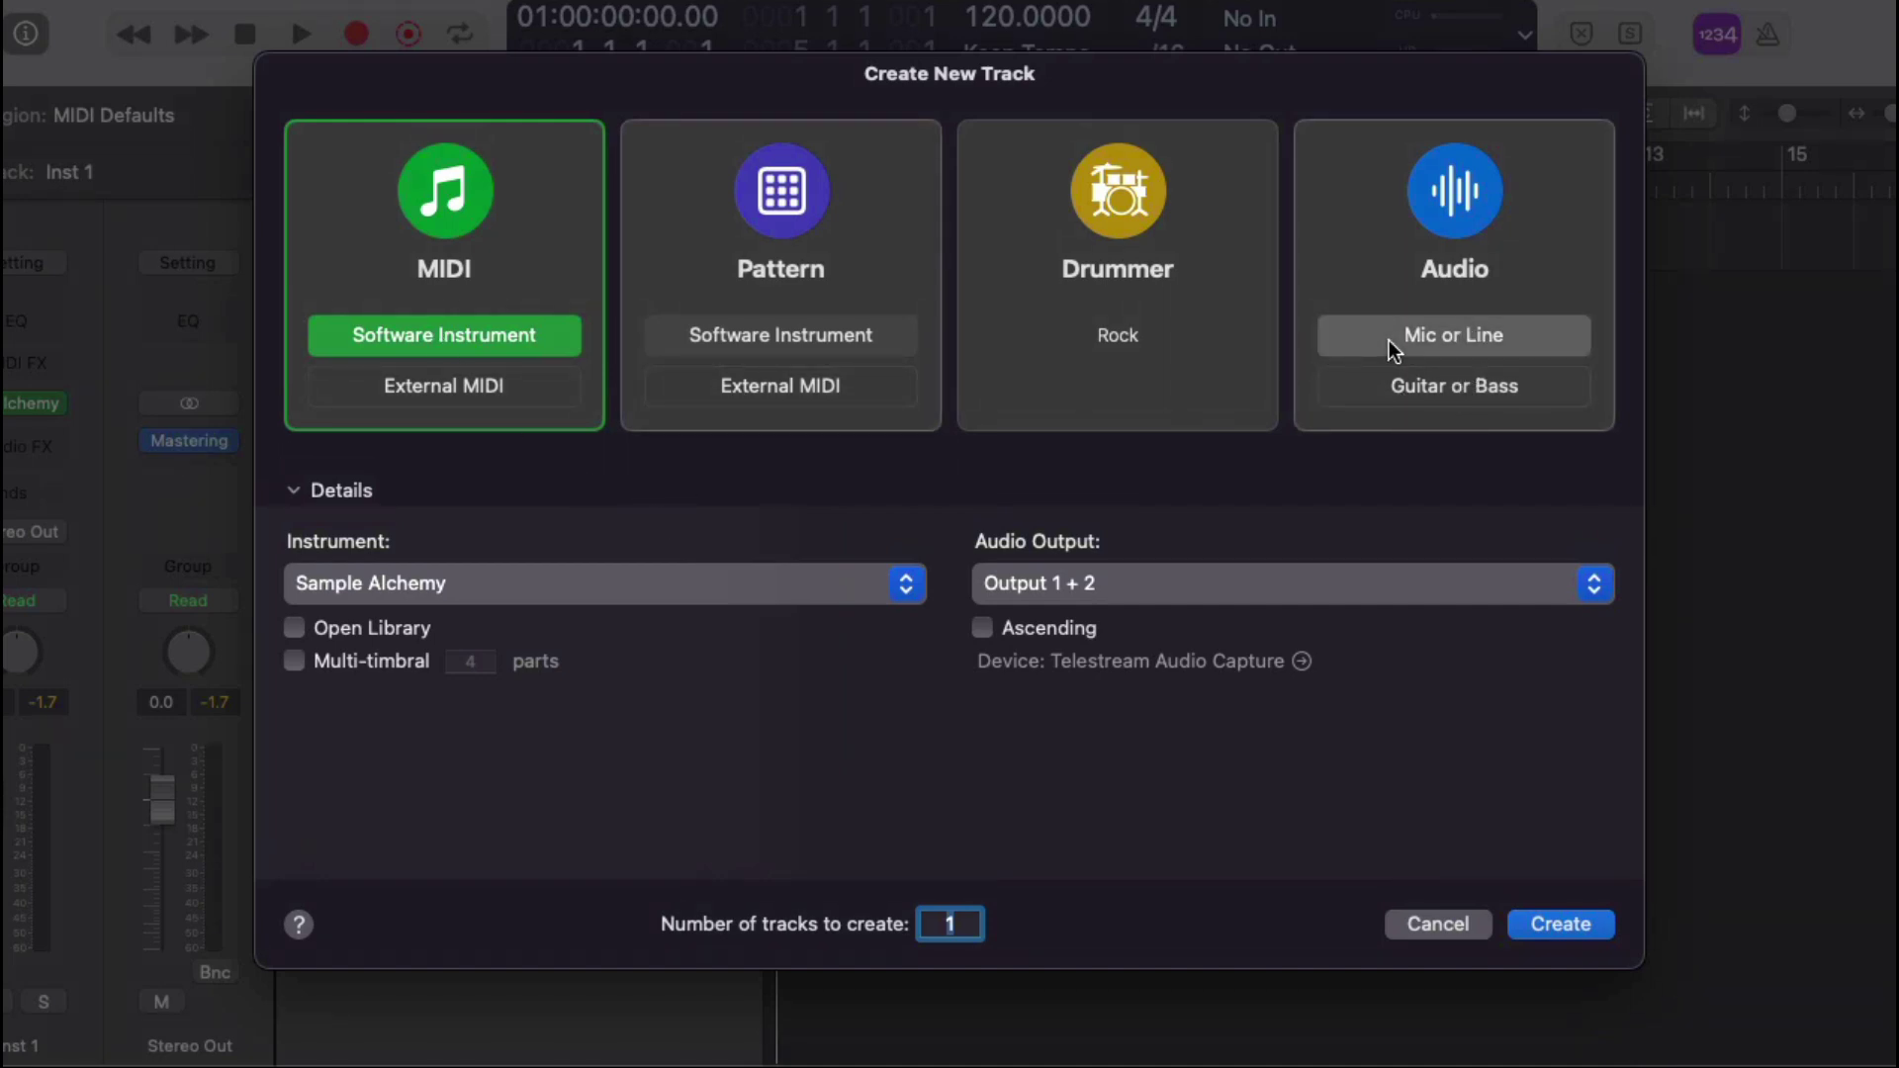
pyautogui.click(1551, 924)
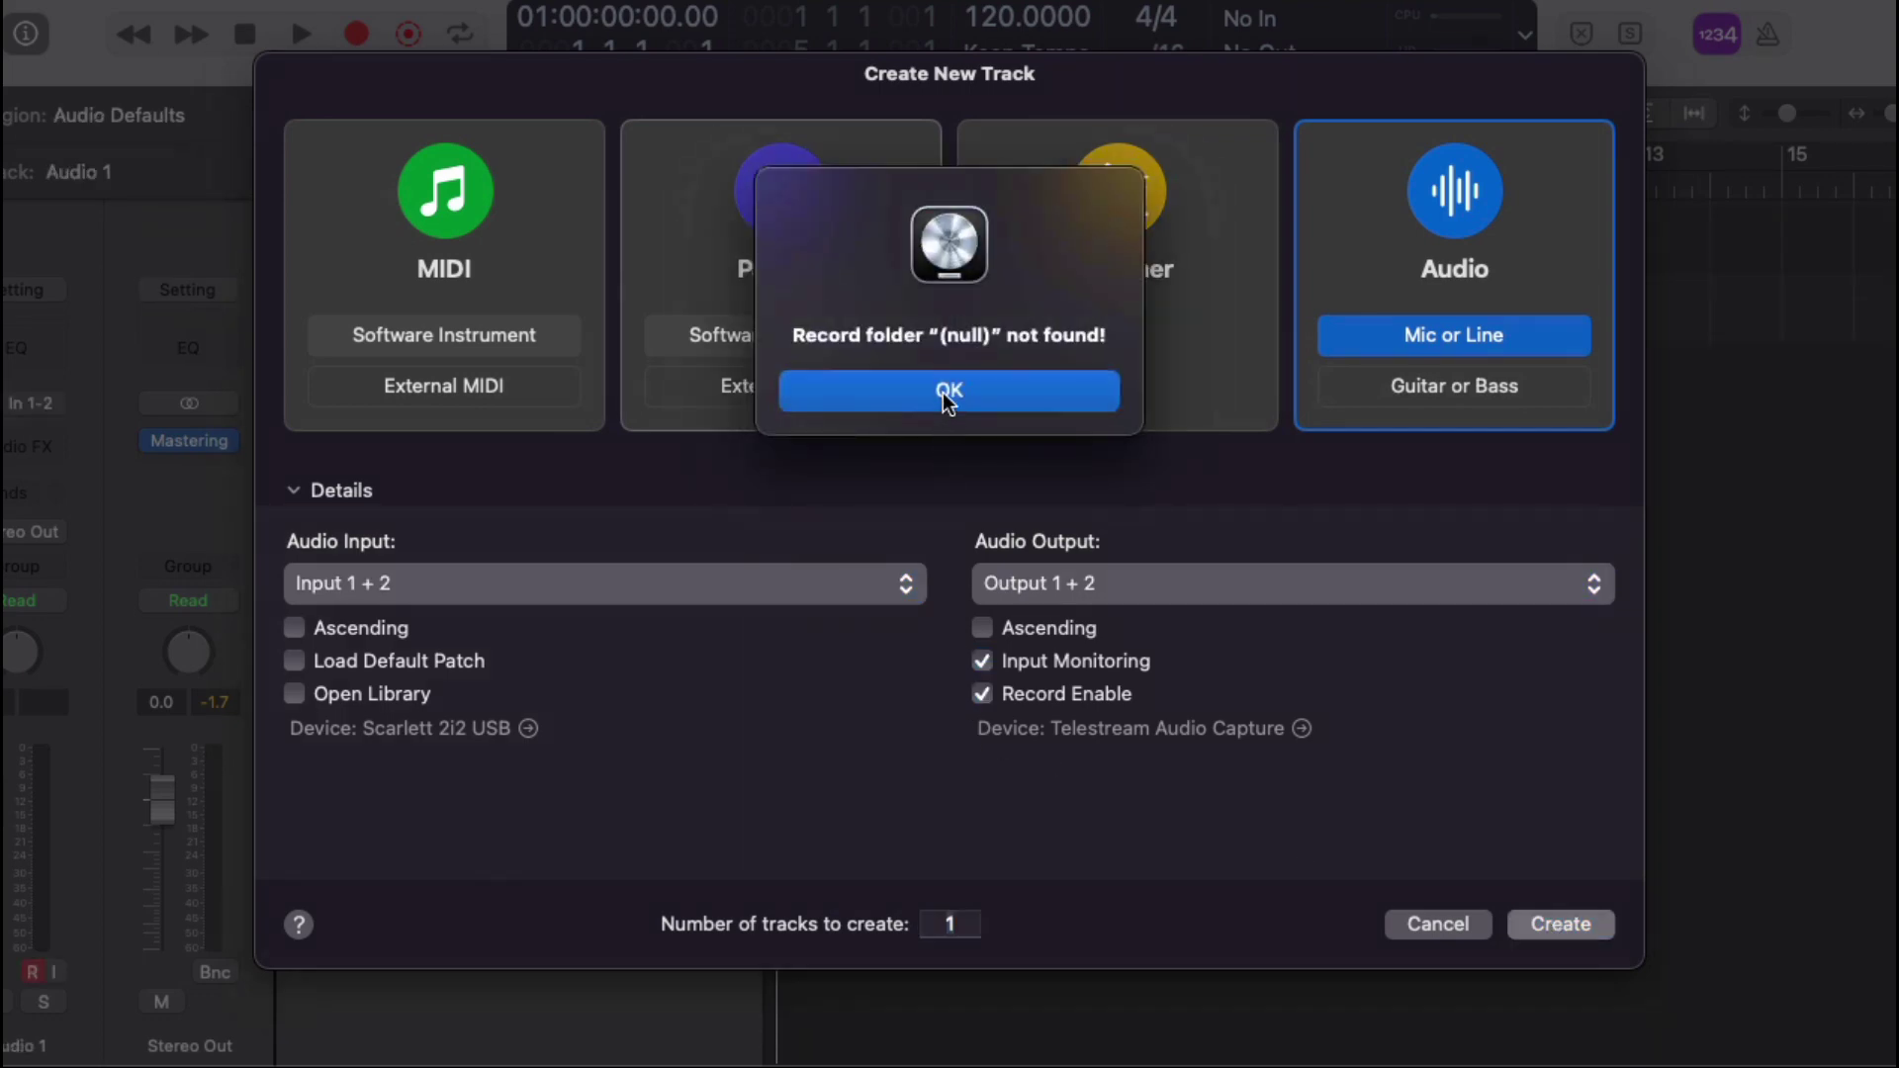
pyautogui.click(945, 394)
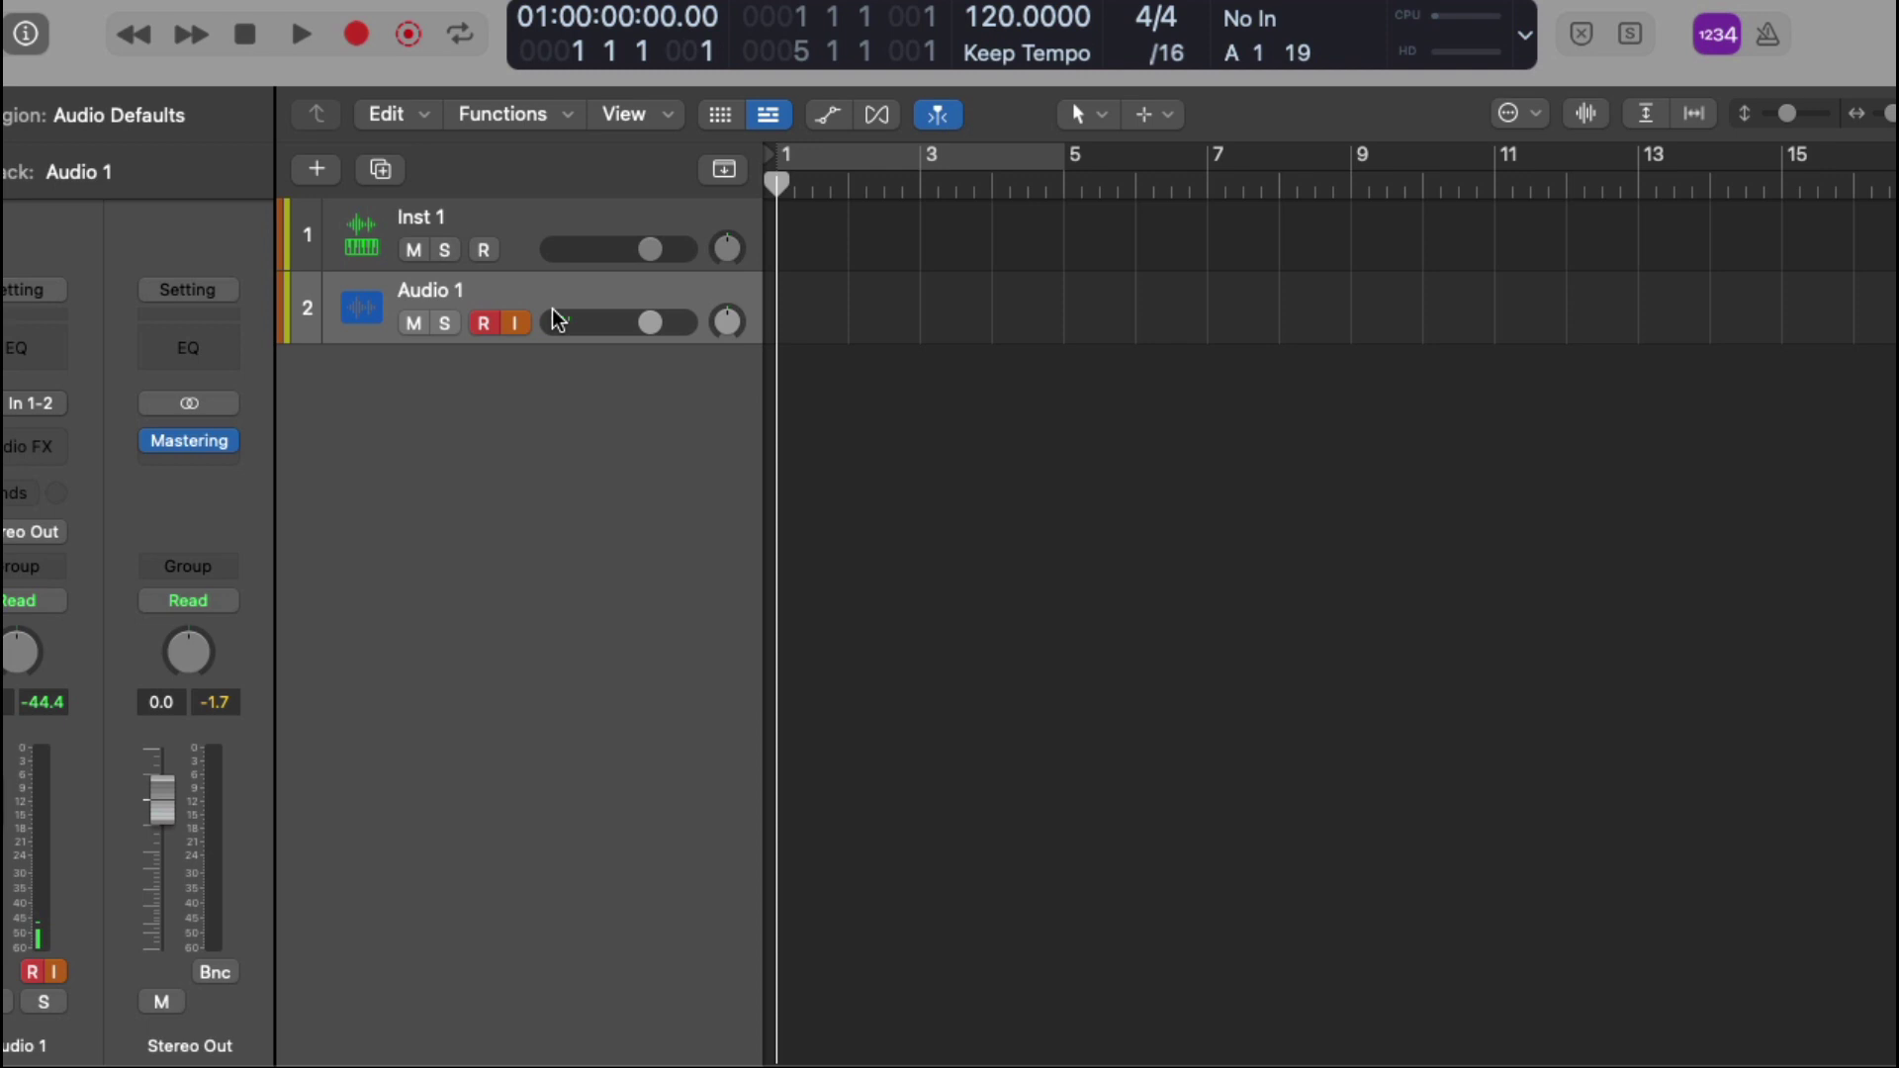
pyautogui.click(483, 323)
pyautogui.click(516, 323)
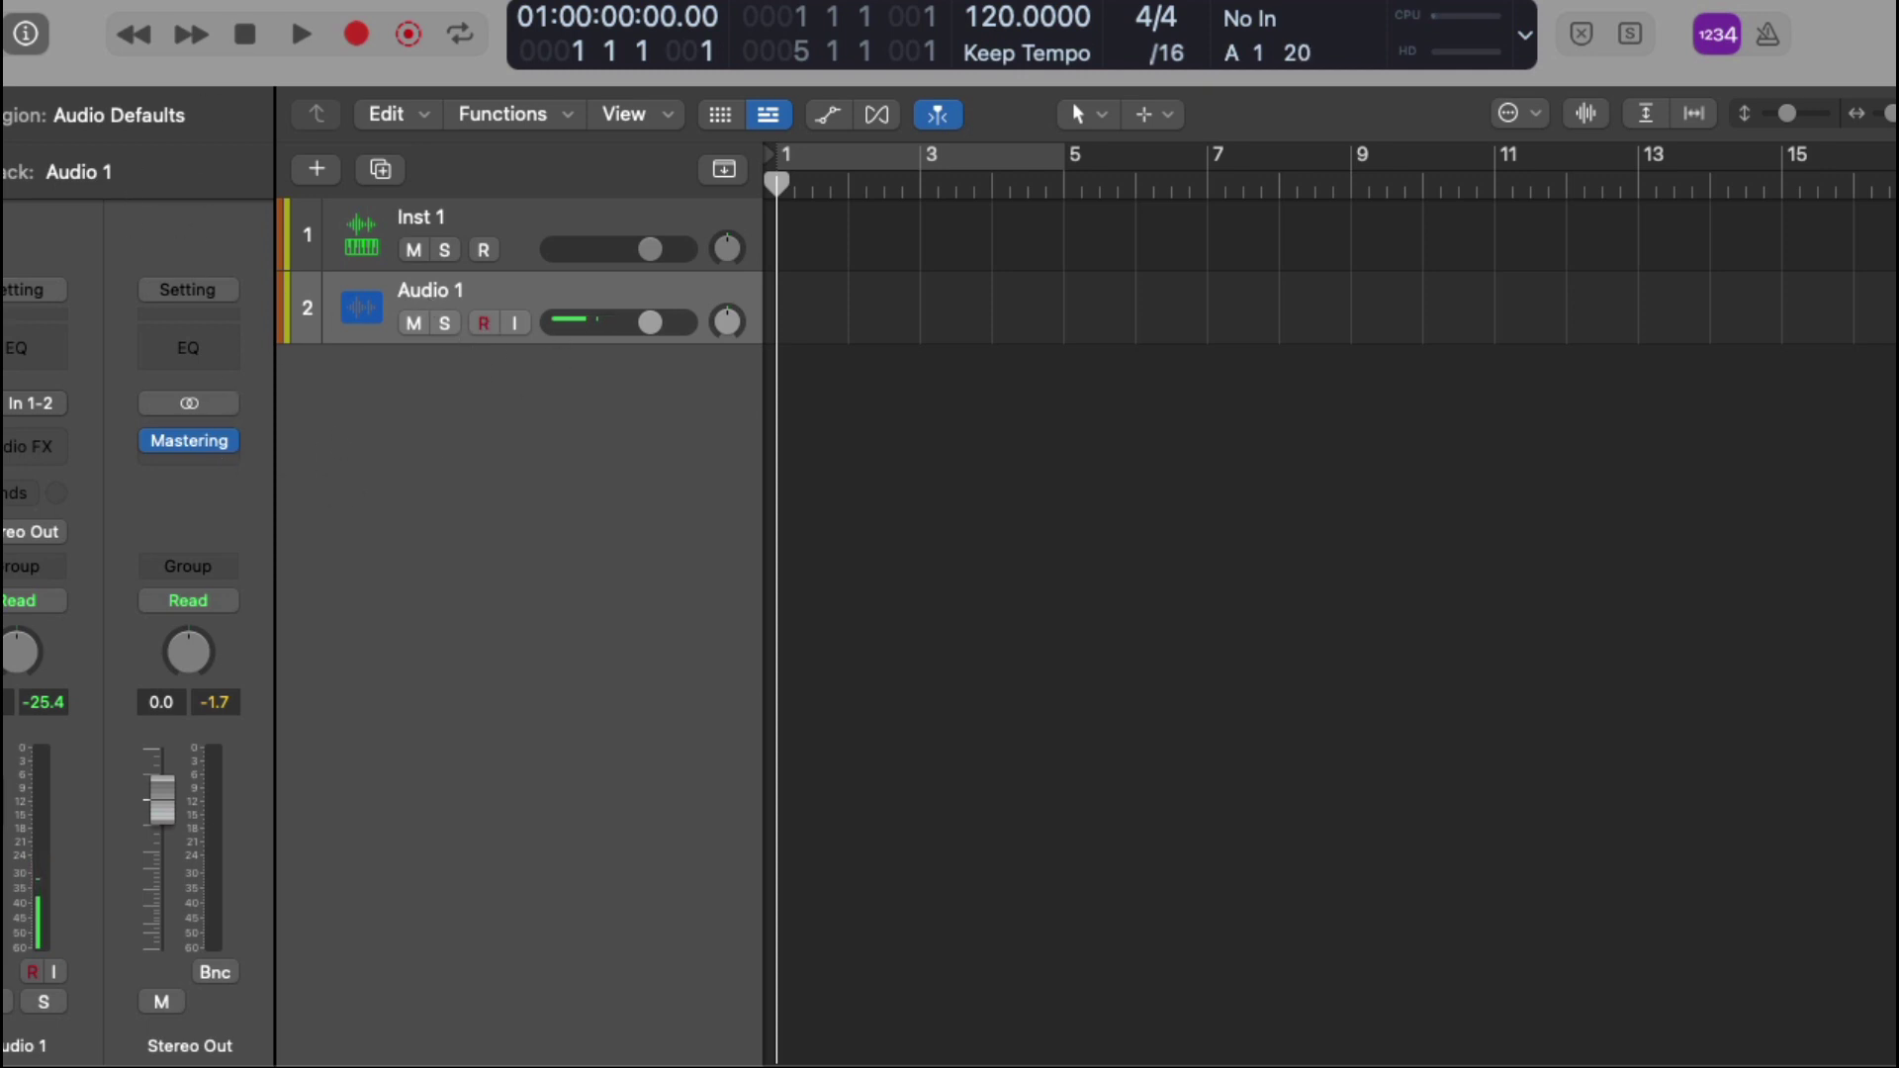
# Import kick loop.mp3 from Bounces onto Audio 1 and play it through once
pyautogui.click(133, 3)
pyautogui.moveTo(193, 653)
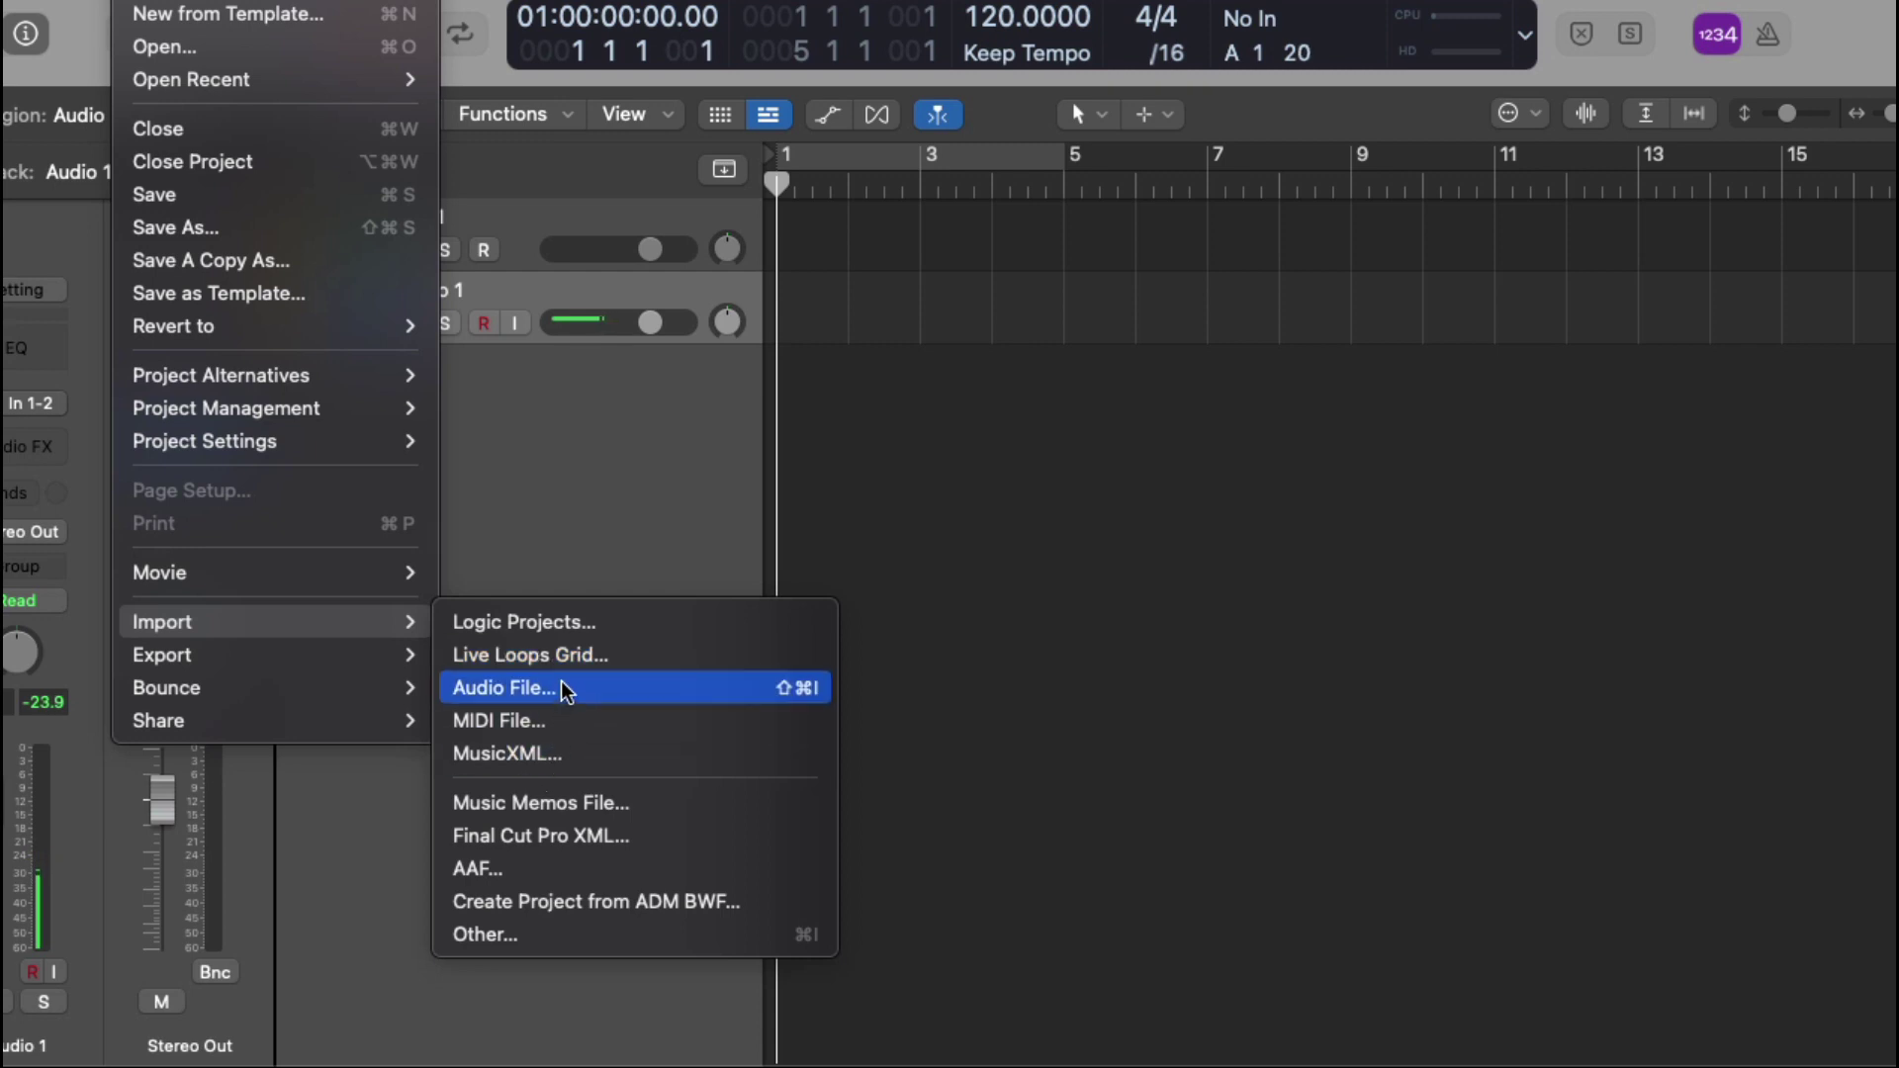
pyautogui.click(561, 688)
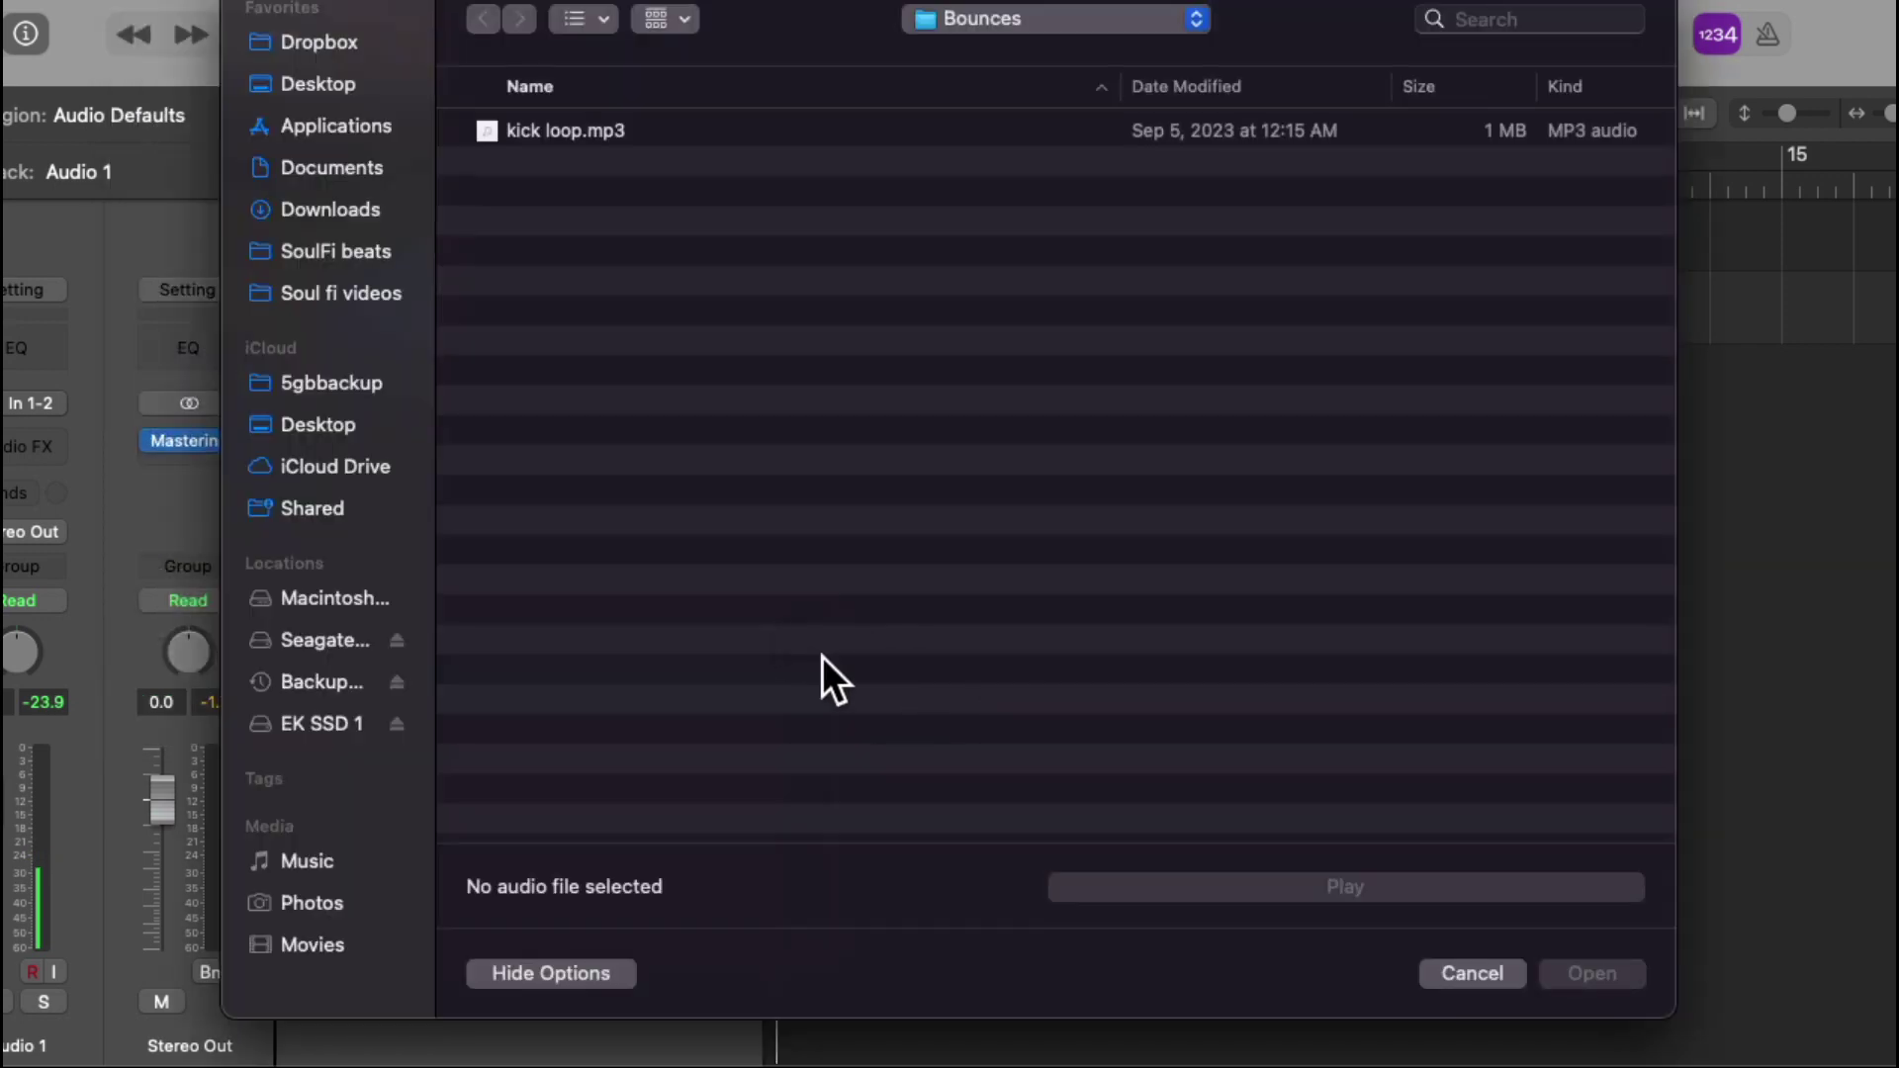
pyautogui.click(604, 139)
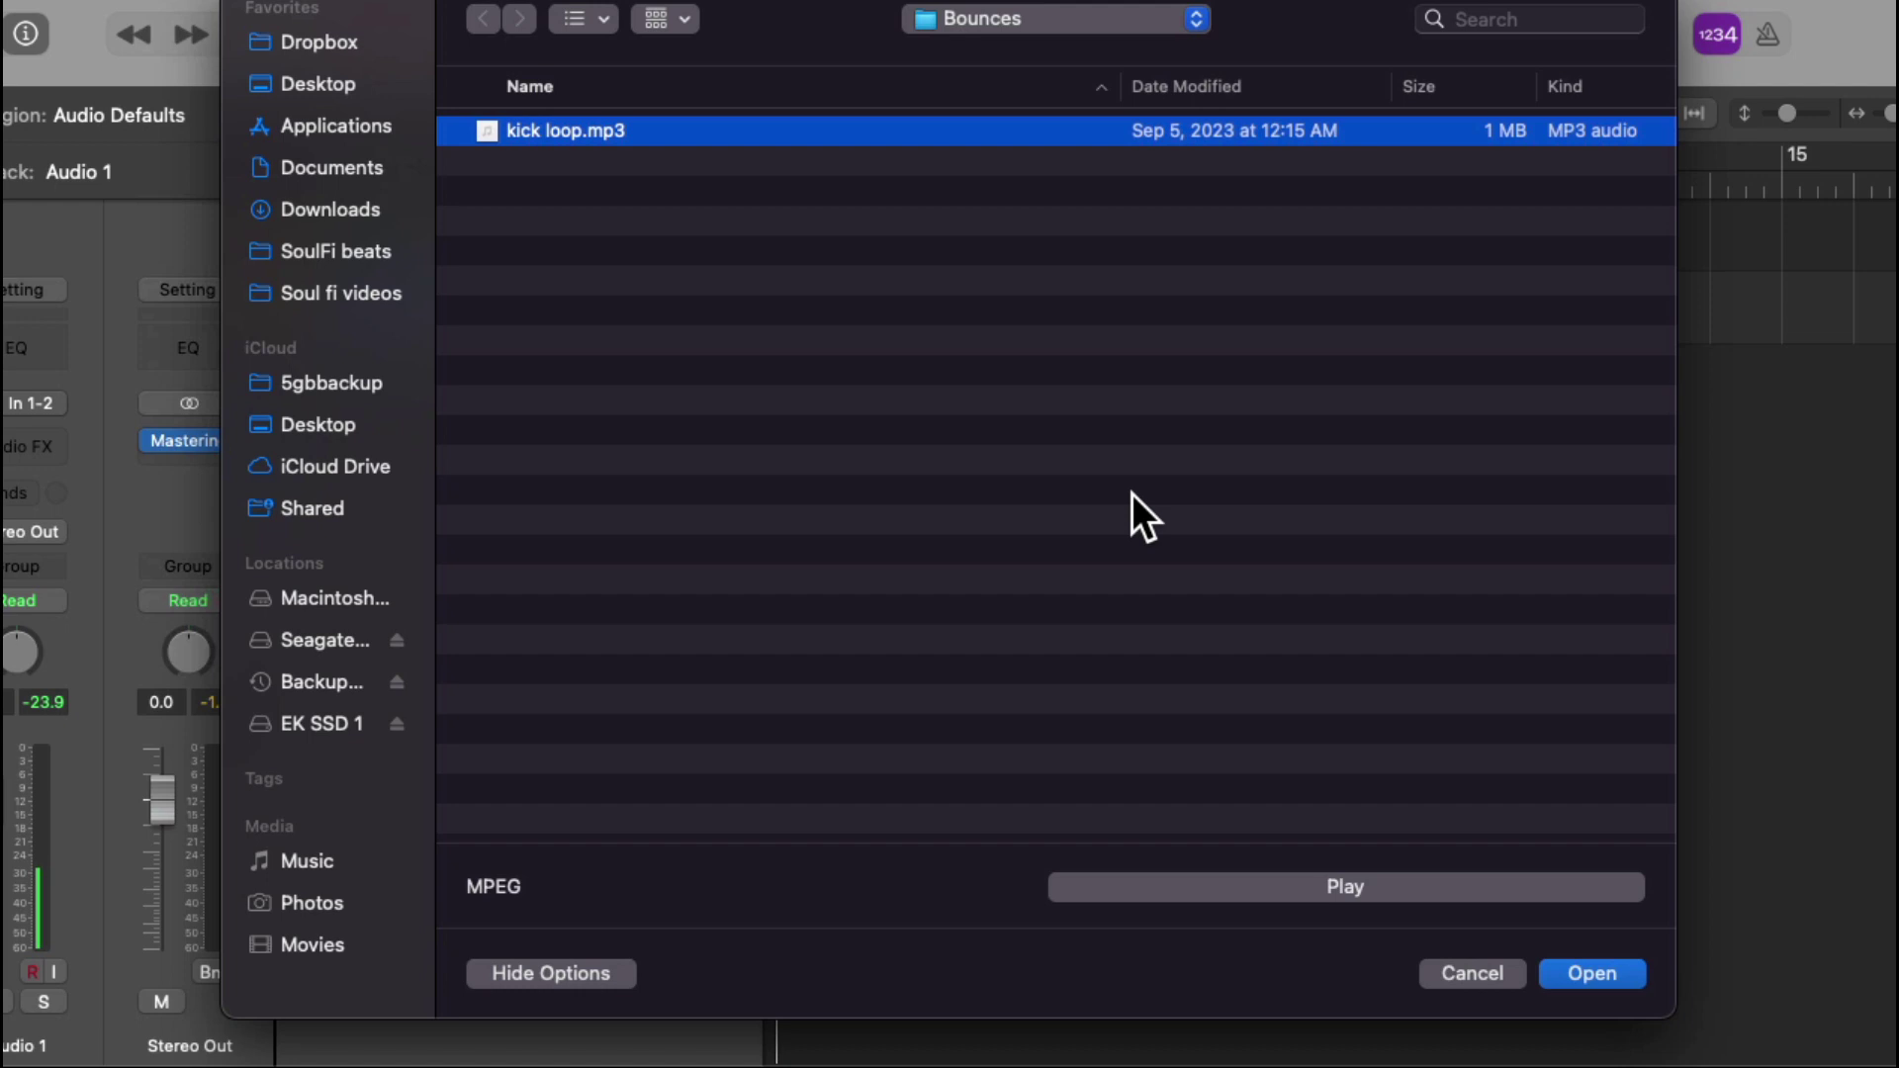
pyautogui.click(1573, 974)
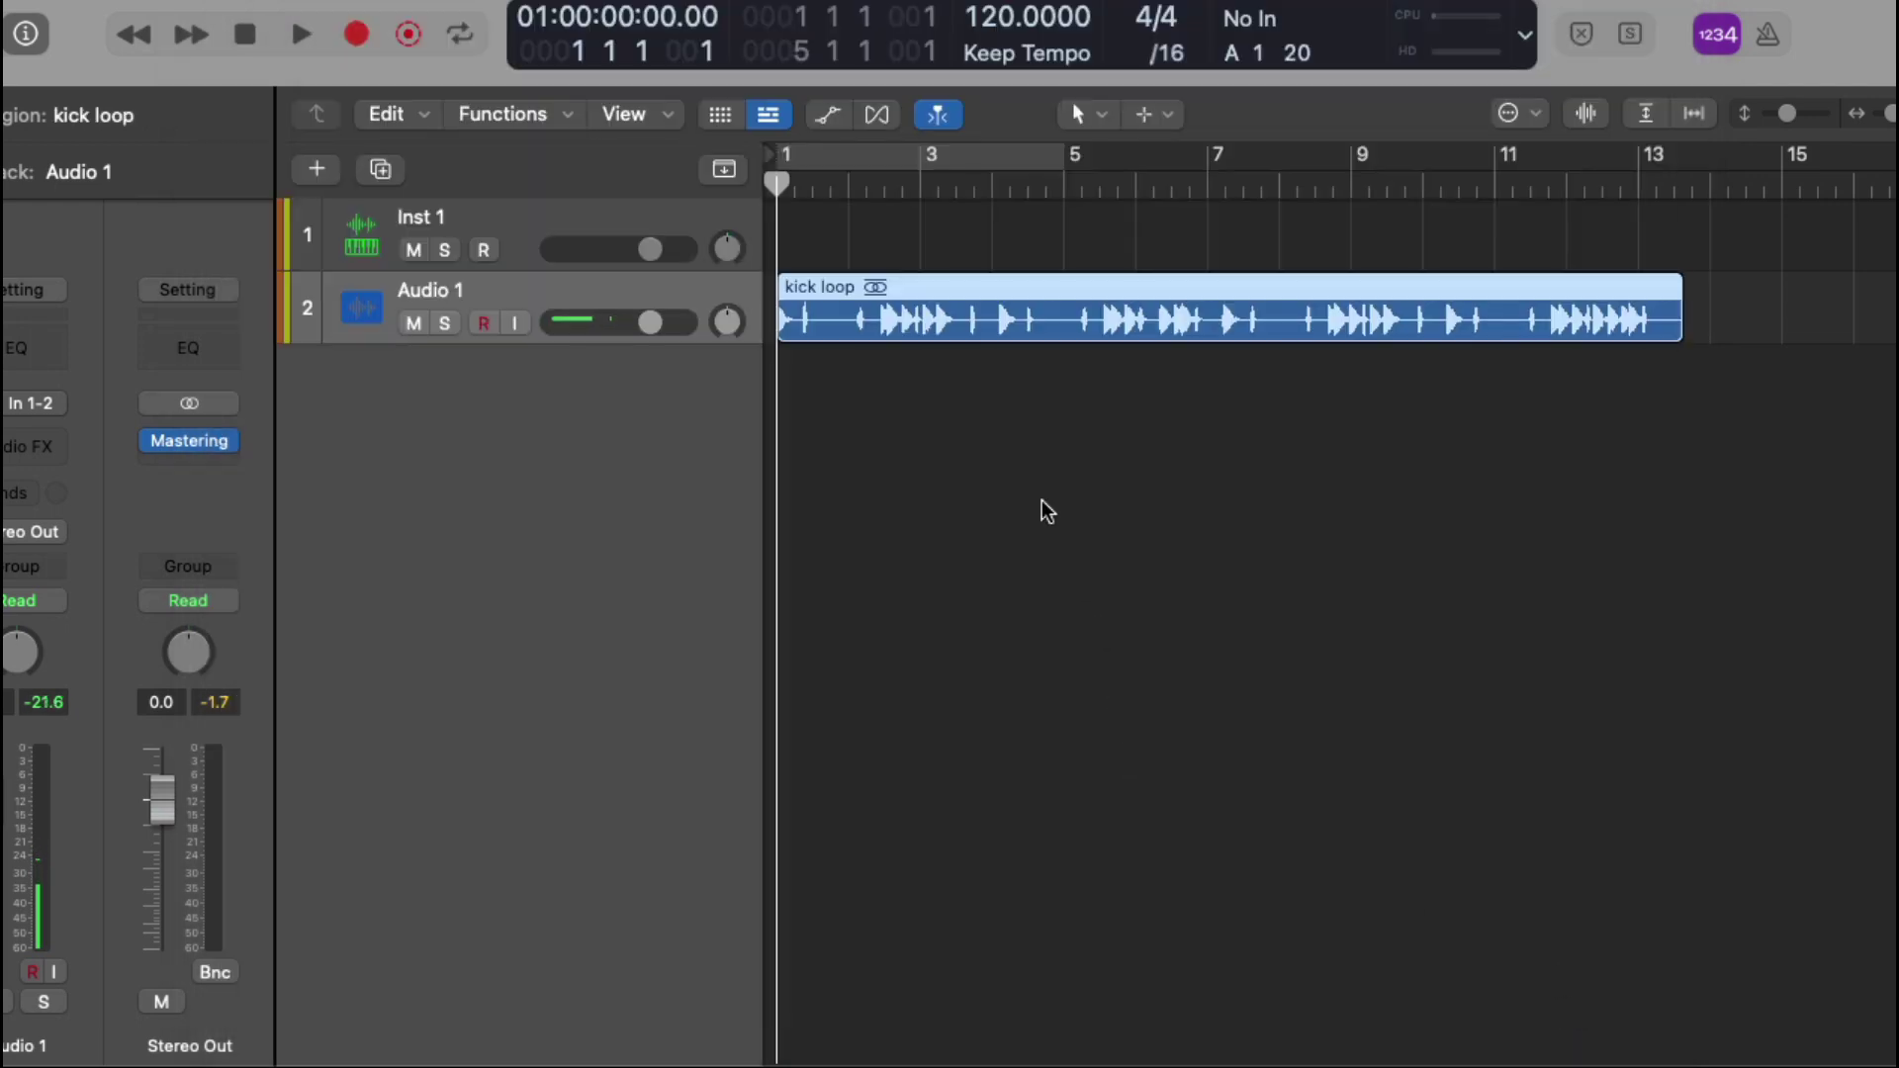
pyautogui.press('space')
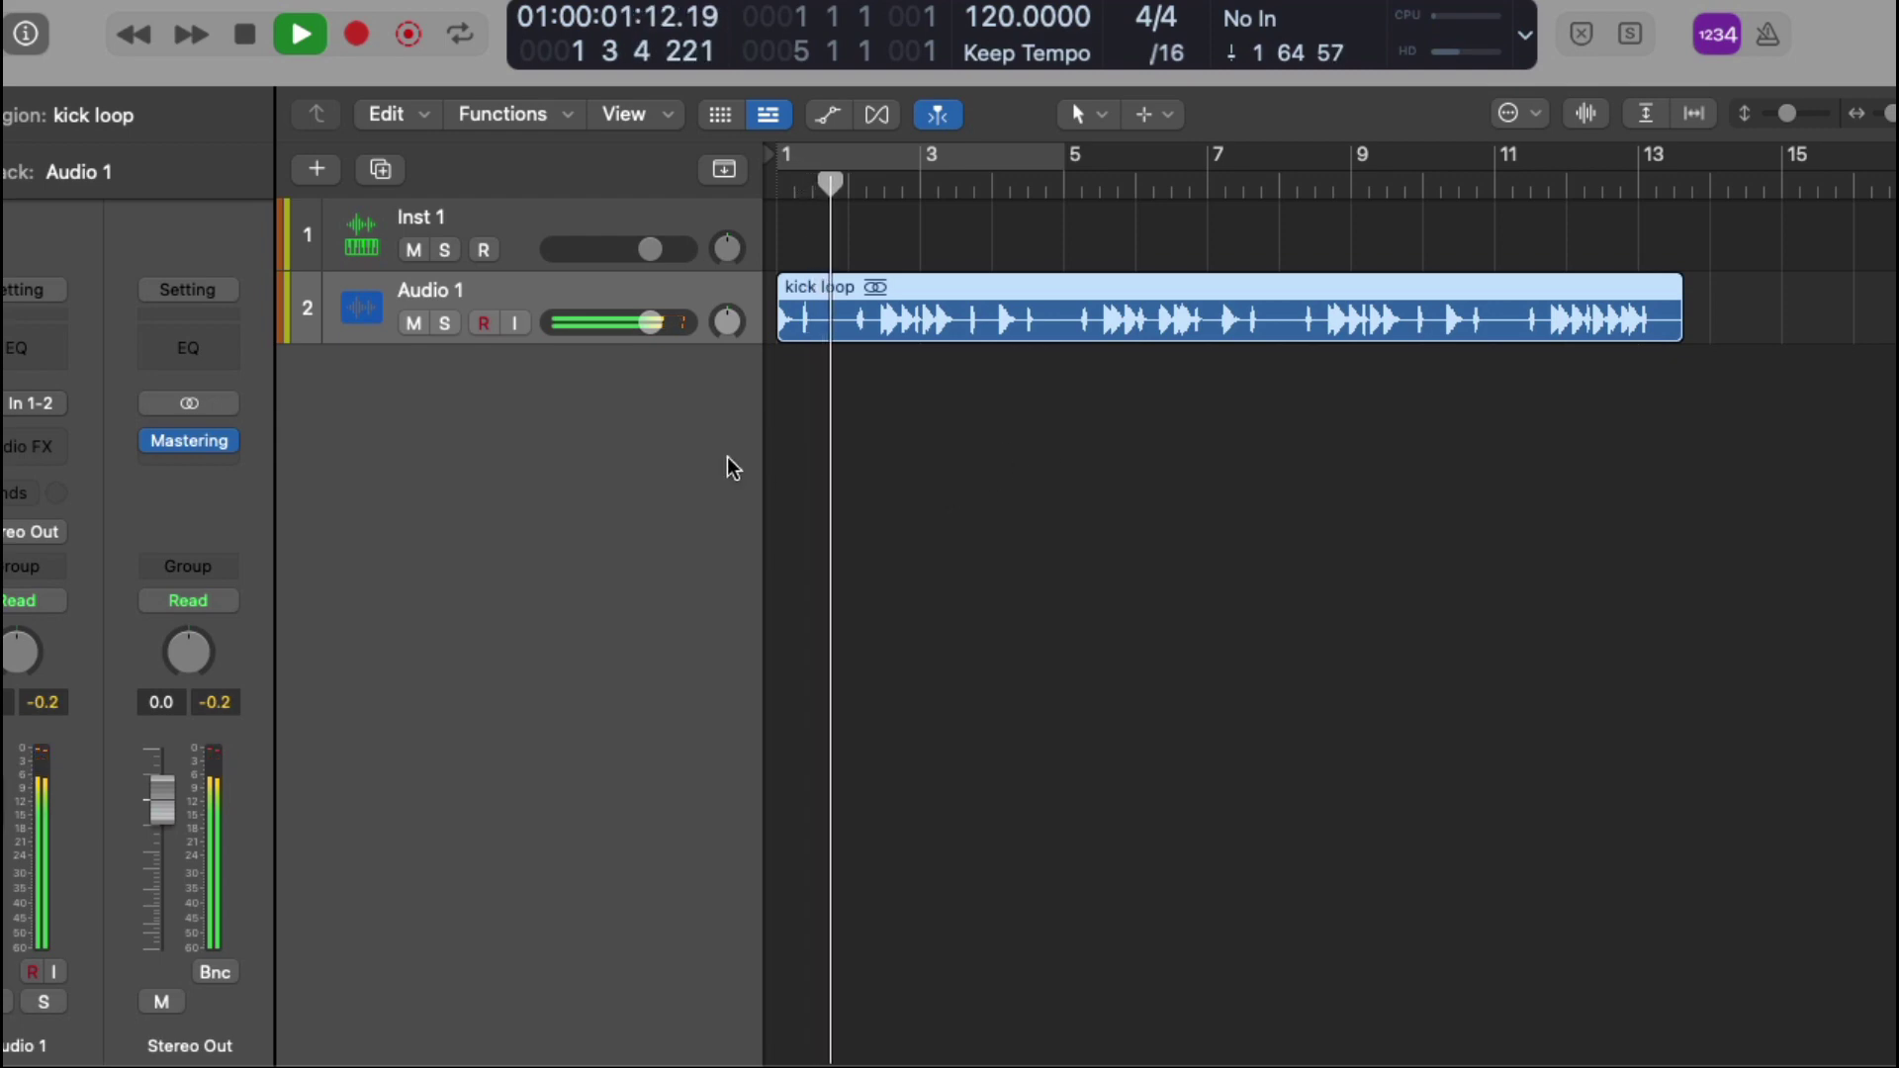
pyautogui.press('space')
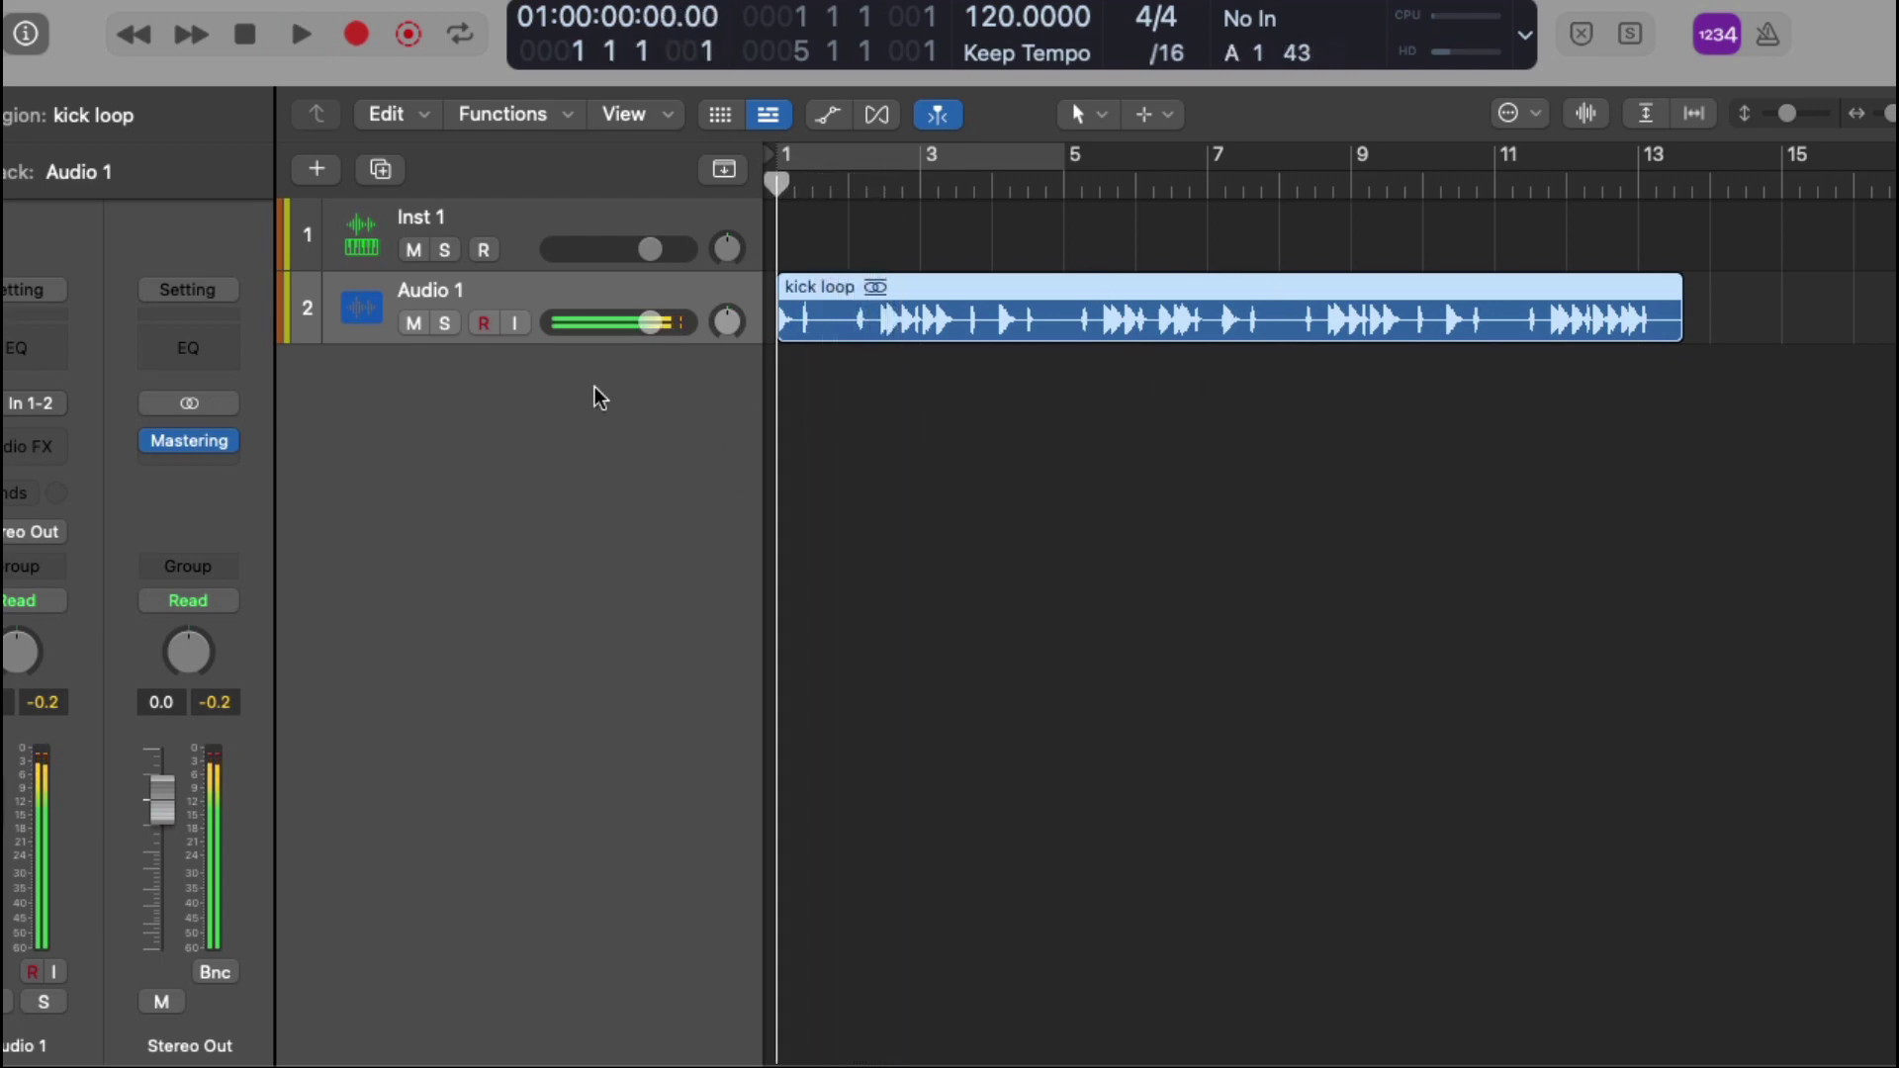
# Analyze the kick loop mix with Mastering Assistant on Stereo Out, then close its window
pyautogui.click(188, 443)
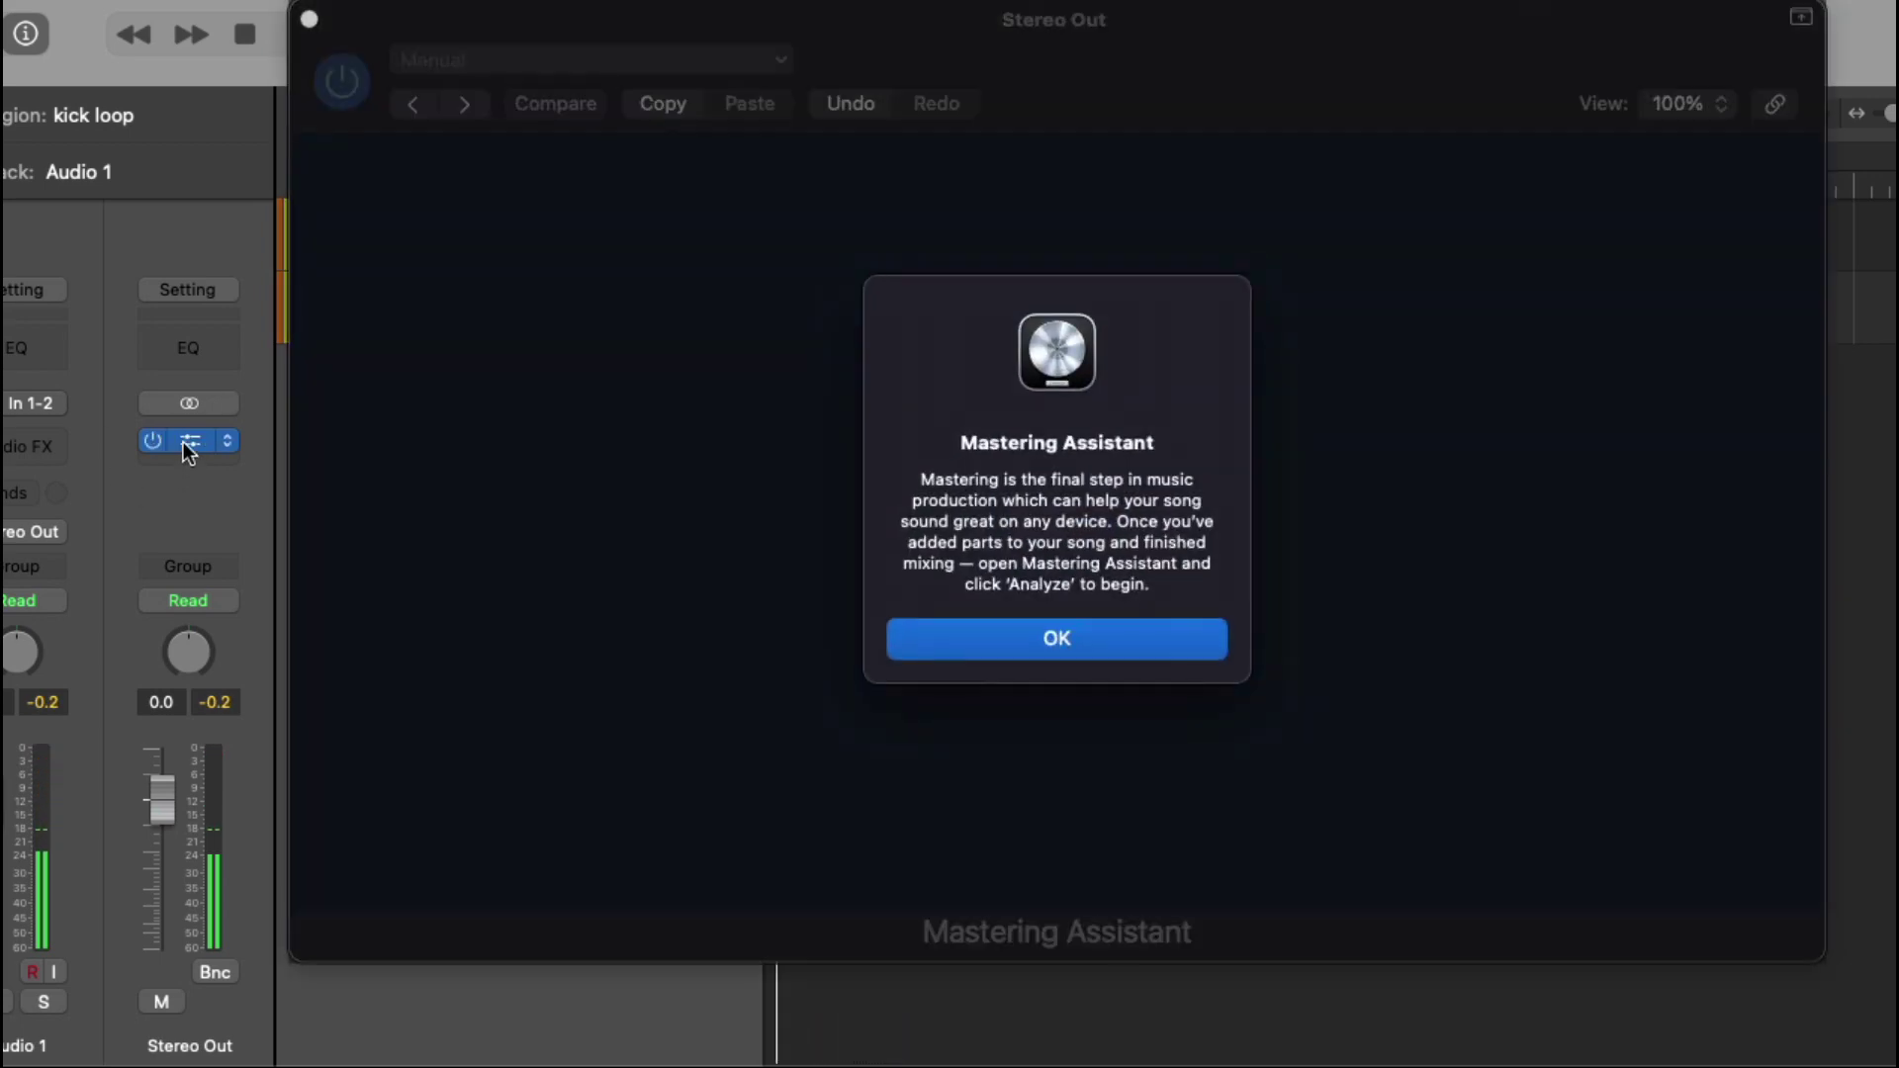
pyautogui.click(1086, 643)
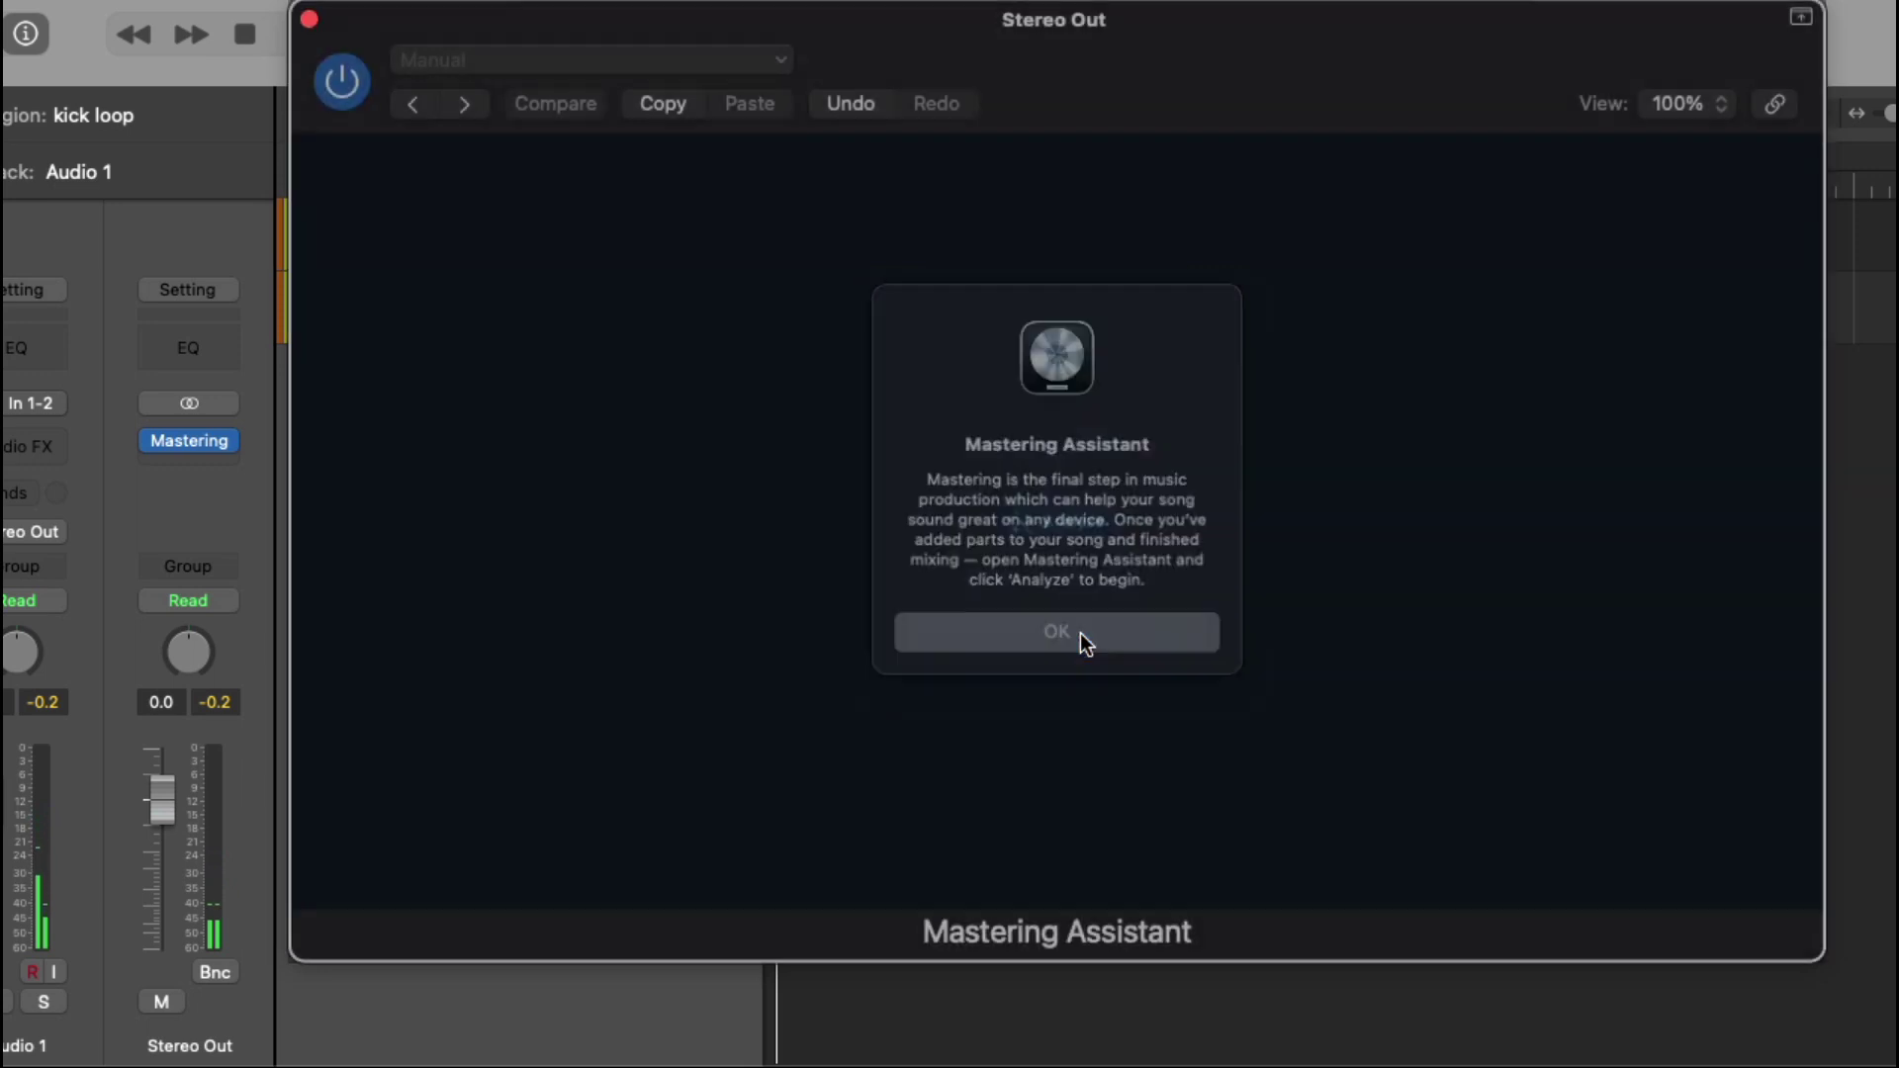
pyautogui.click(1111, 518)
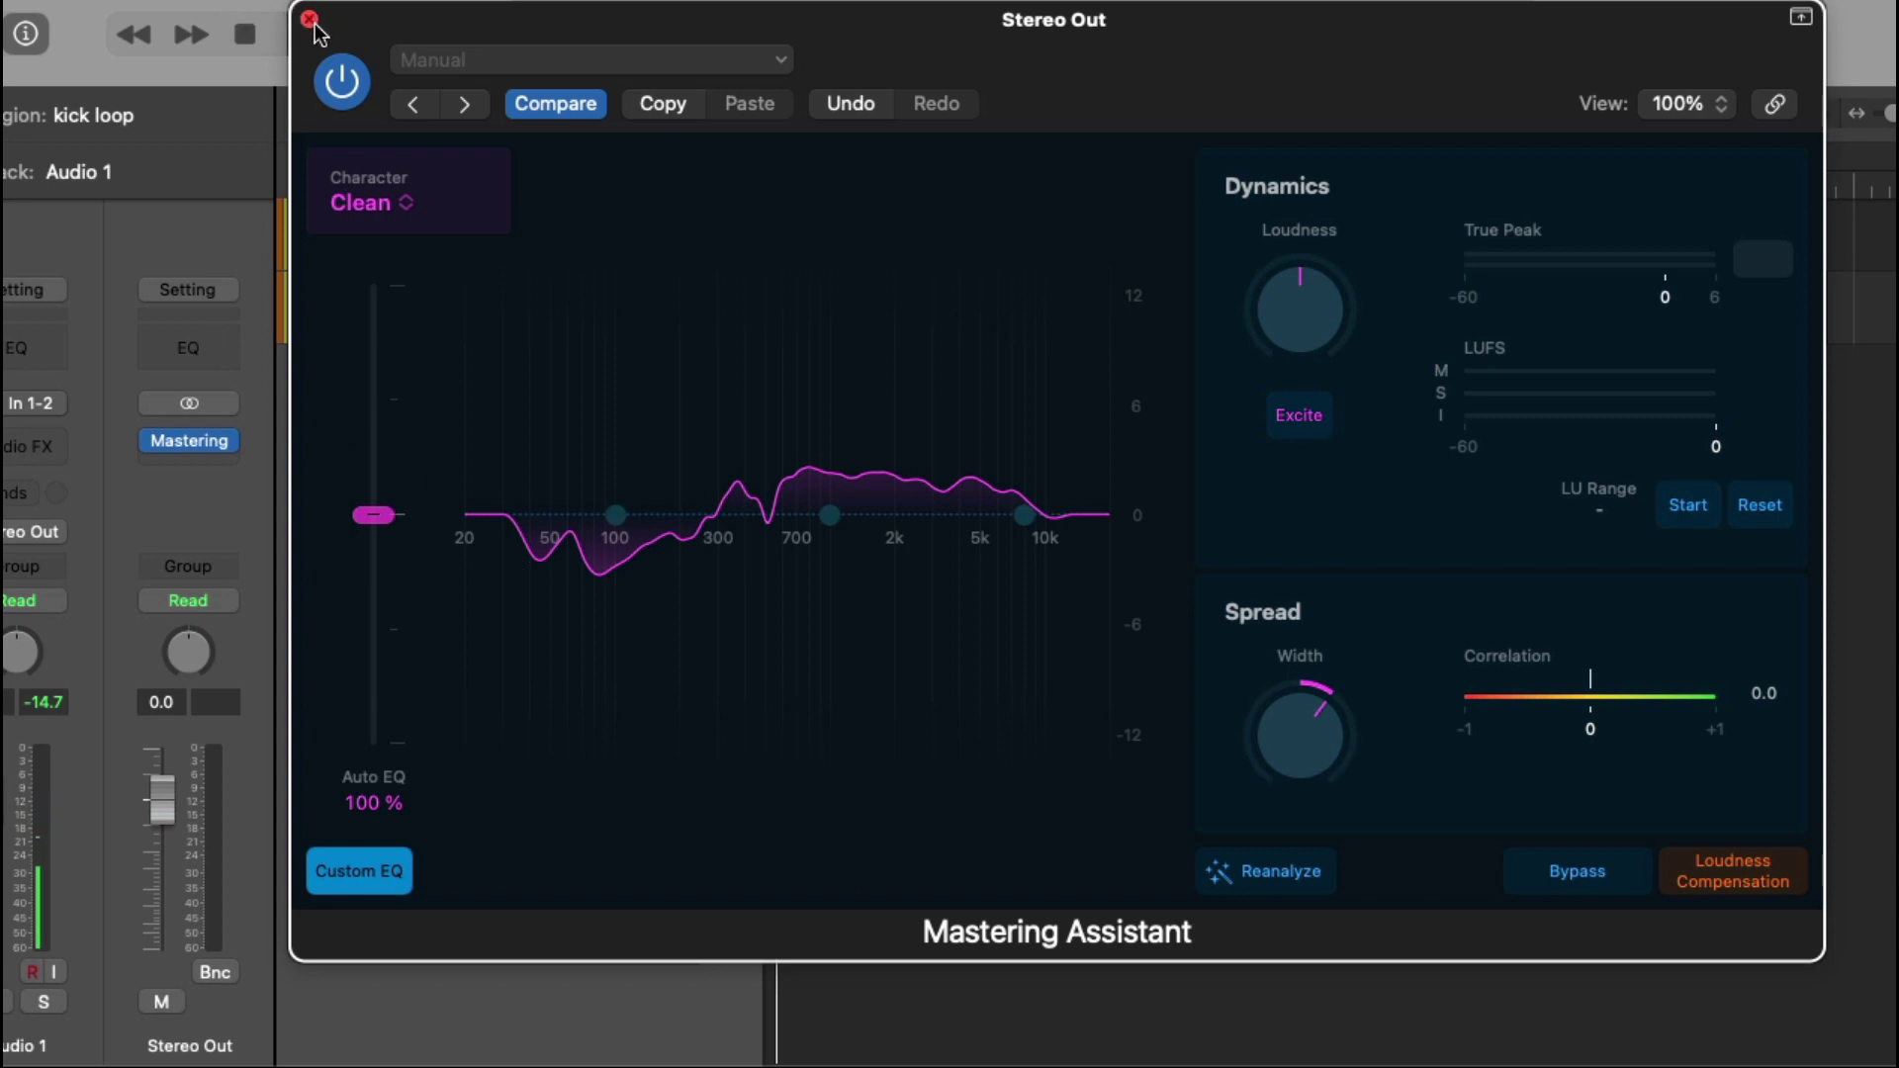
pyautogui.click(309, 20)
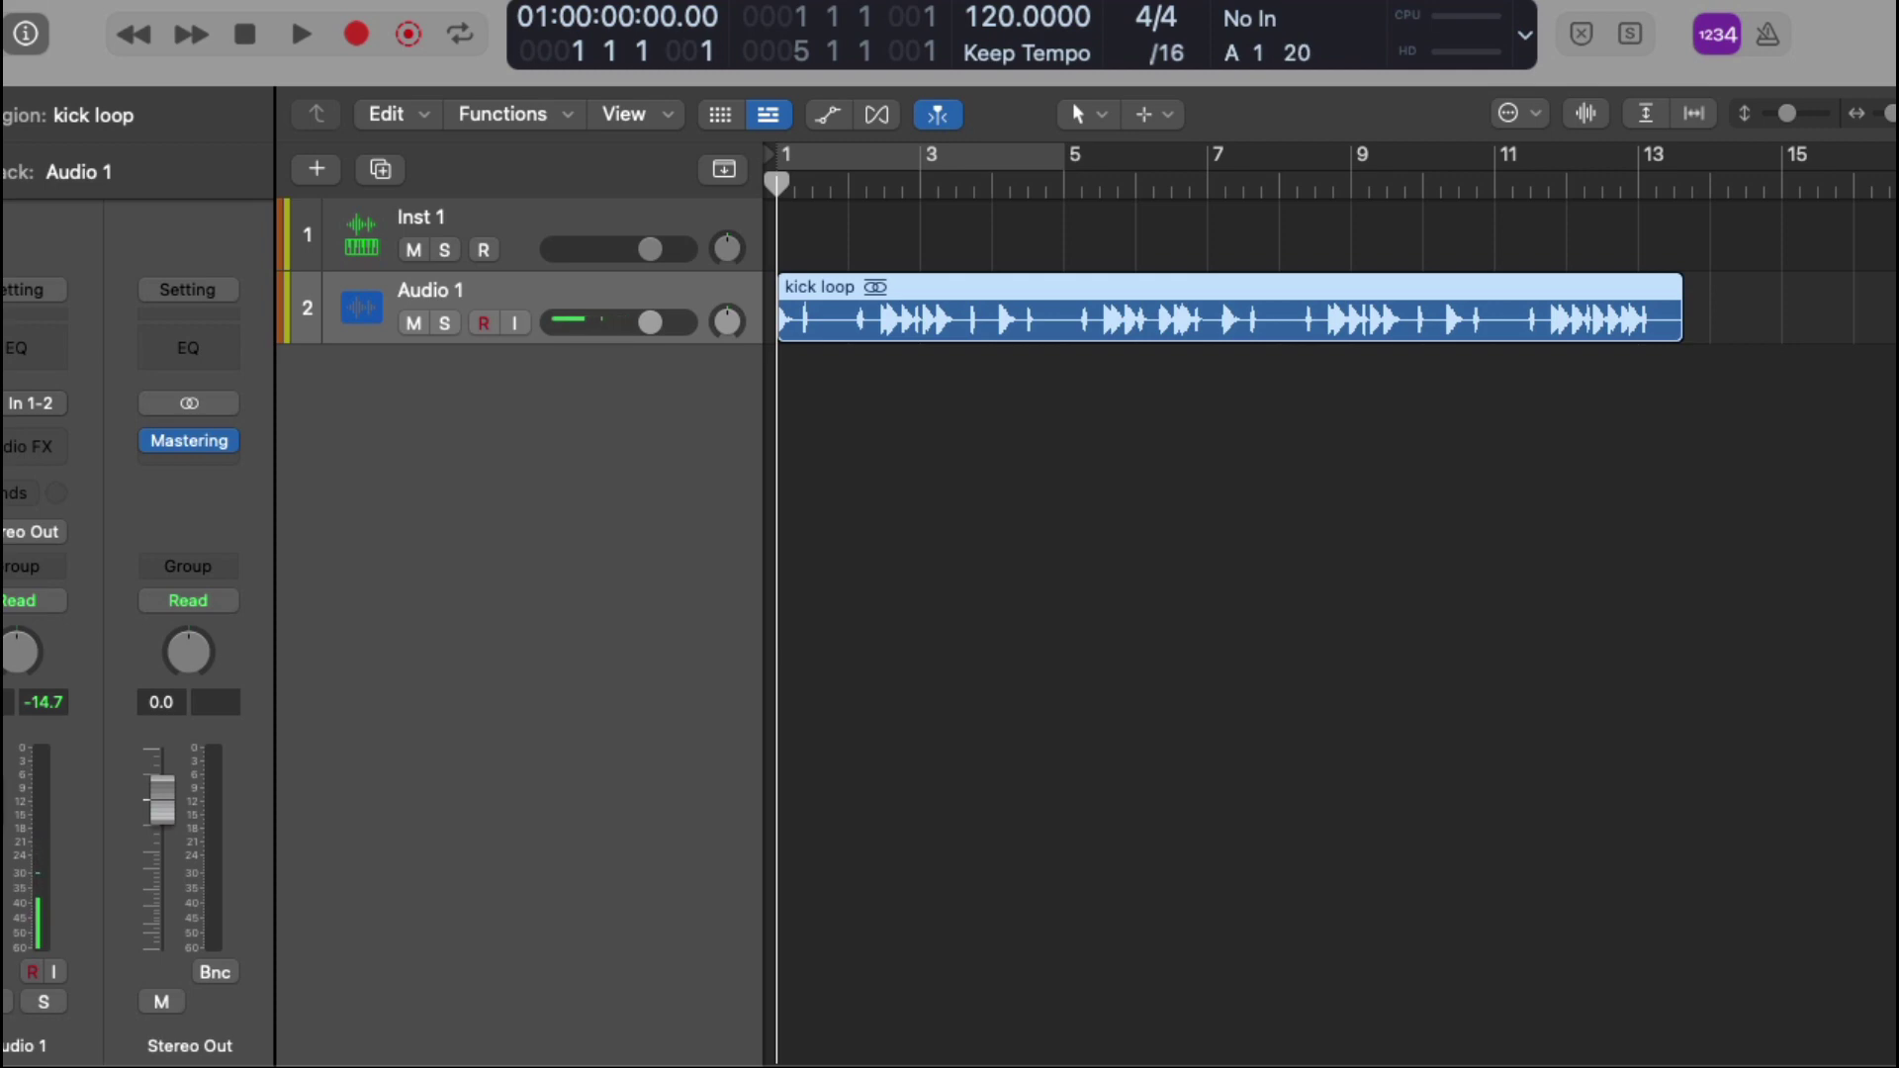
# Check About This Mac in Finder: a 2018 Mac mini on macOS Ventura 13.5.1, then close it
pyautogui.click(139, 0)
pyautogui.moveTo(20, 0)
pyautogui.press('Escape')
pyautogui.press('super+Tab')
pyautogui.press('super+Tab')
pyautogui.press('super+Tab')
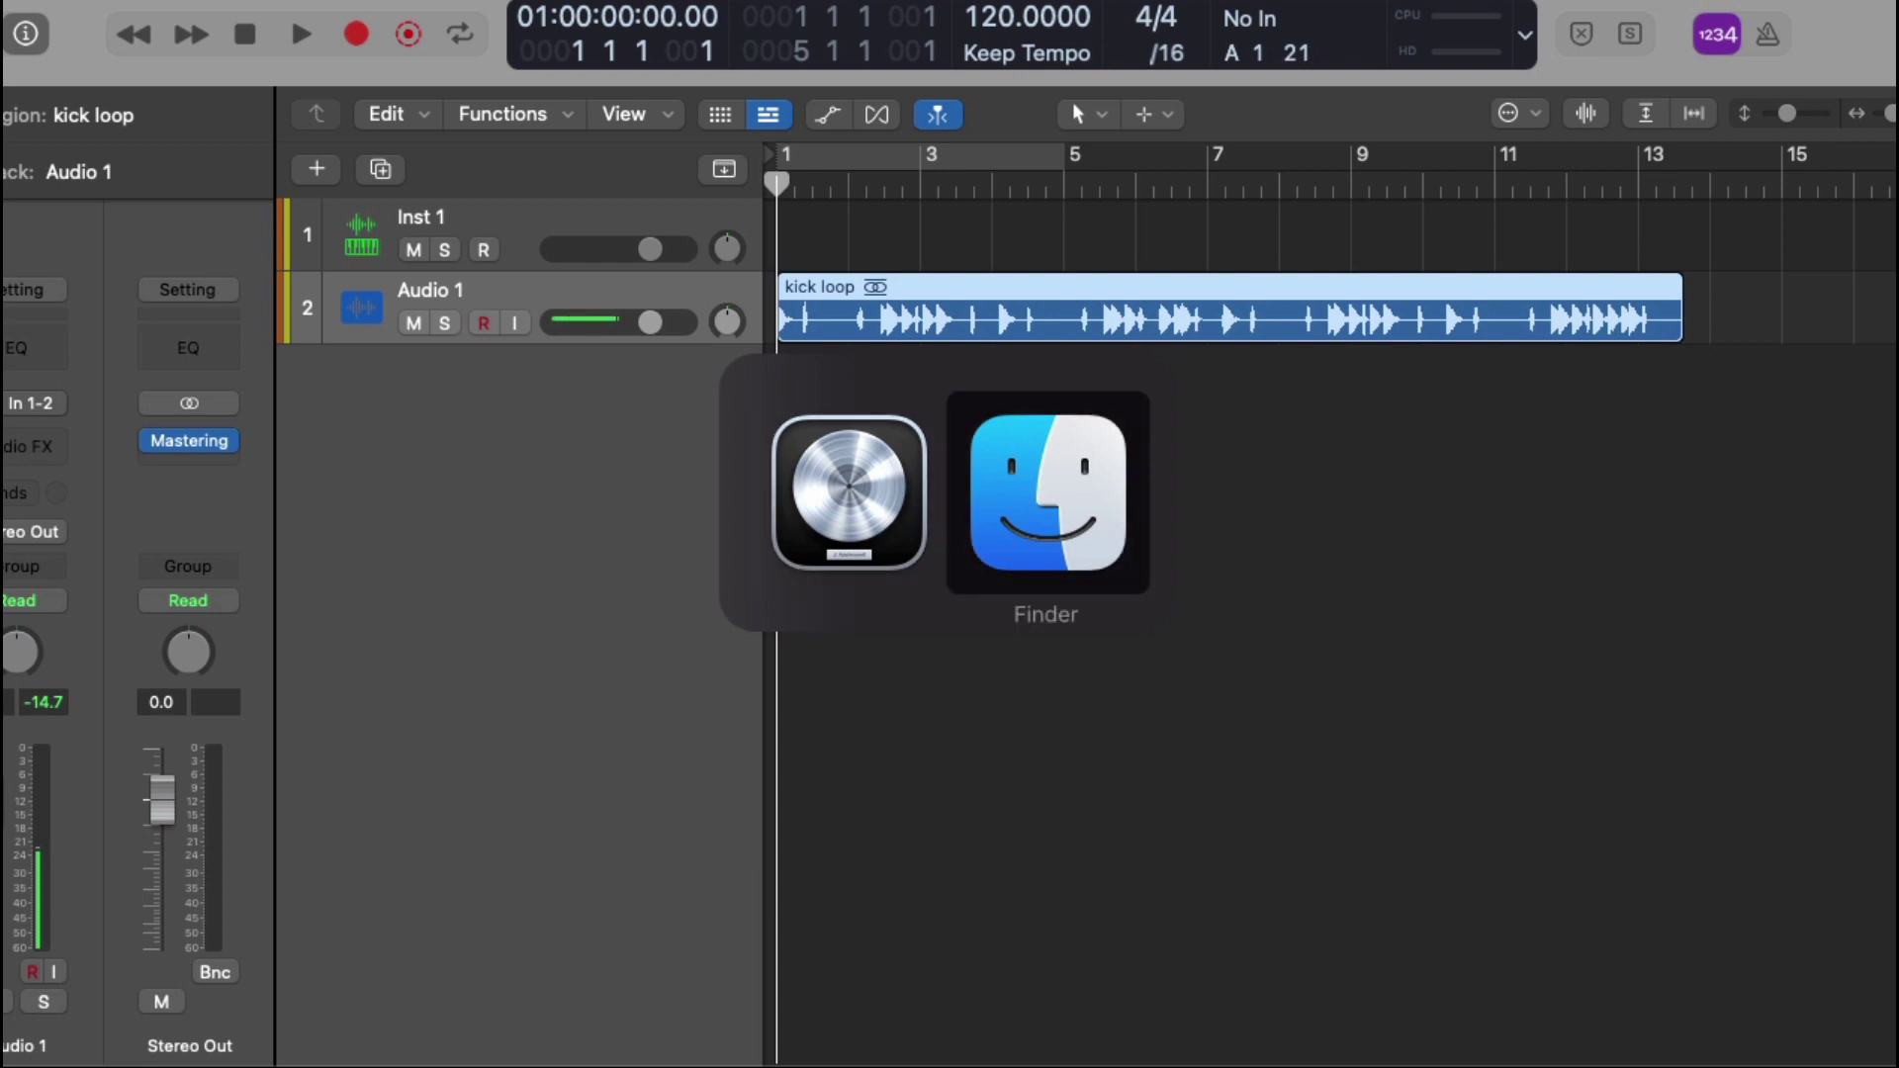
pyautogui.click(19, 0)
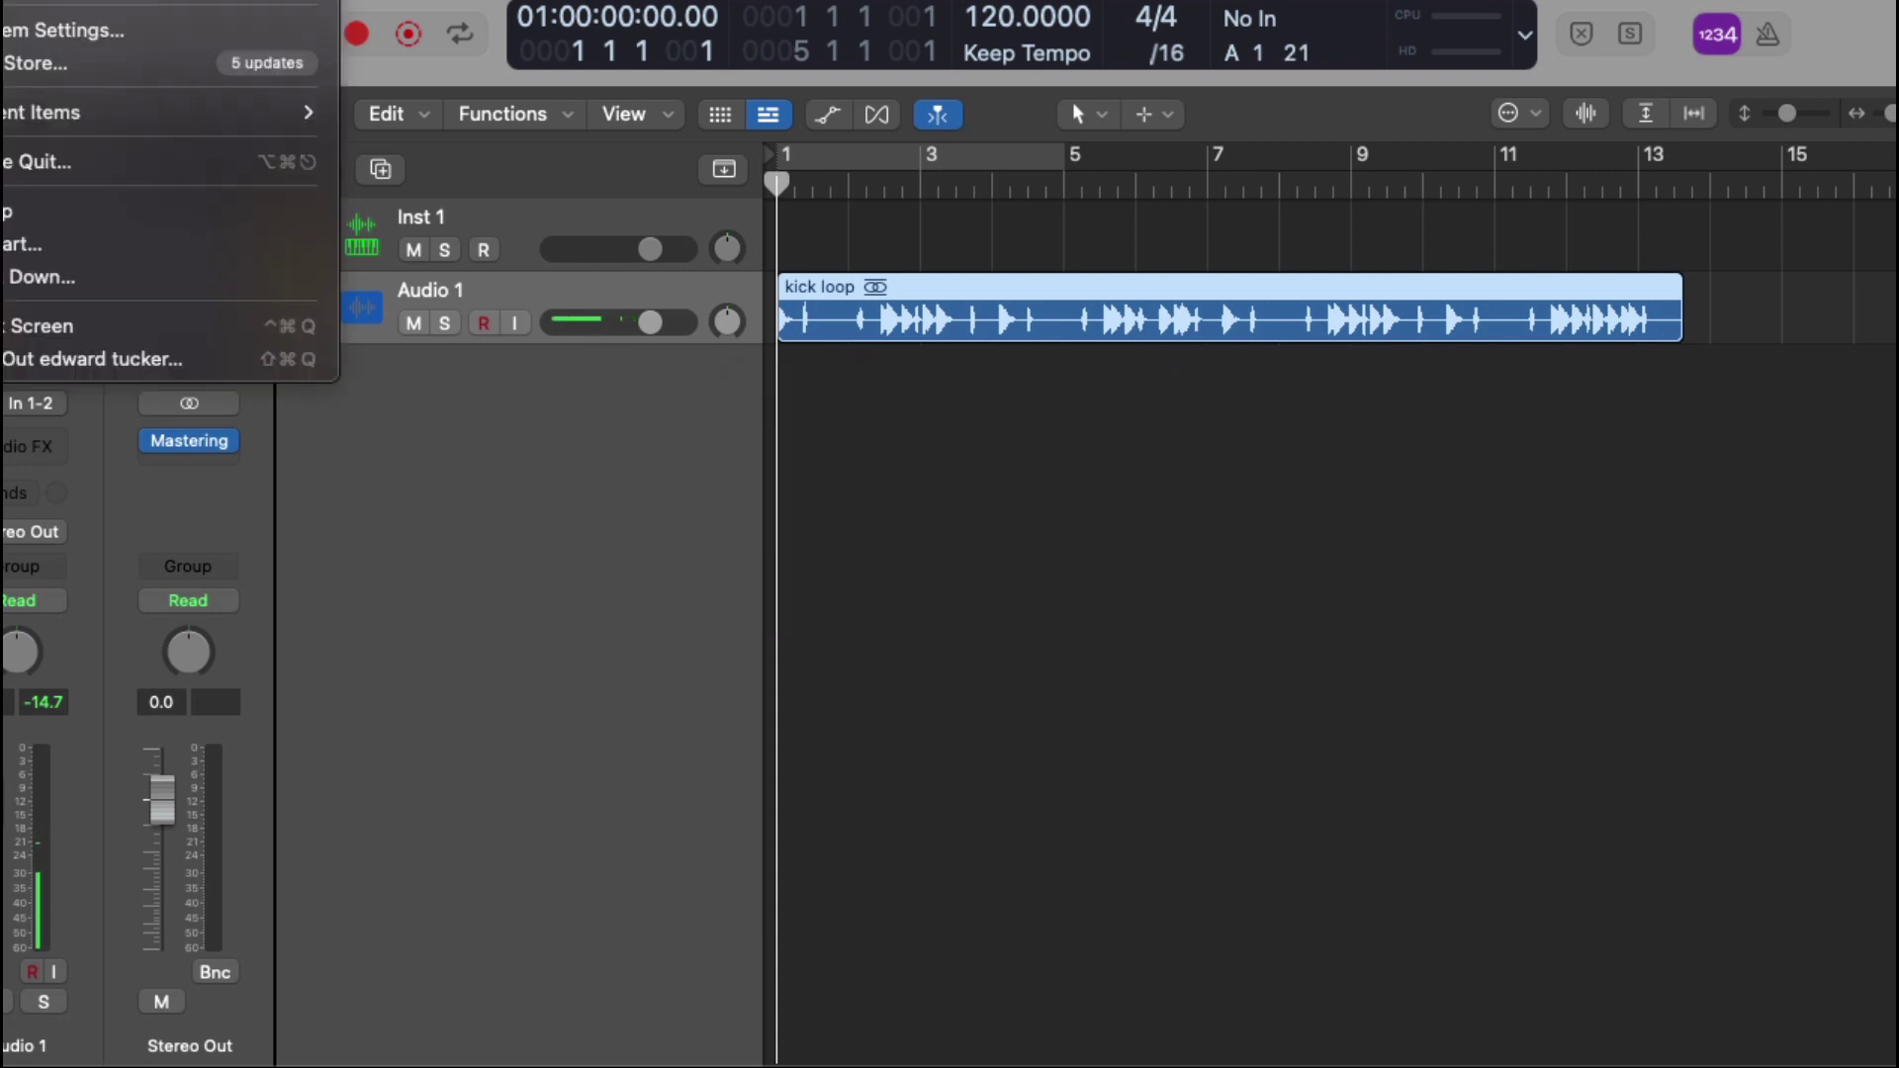
pyautogui.click(59, 0)
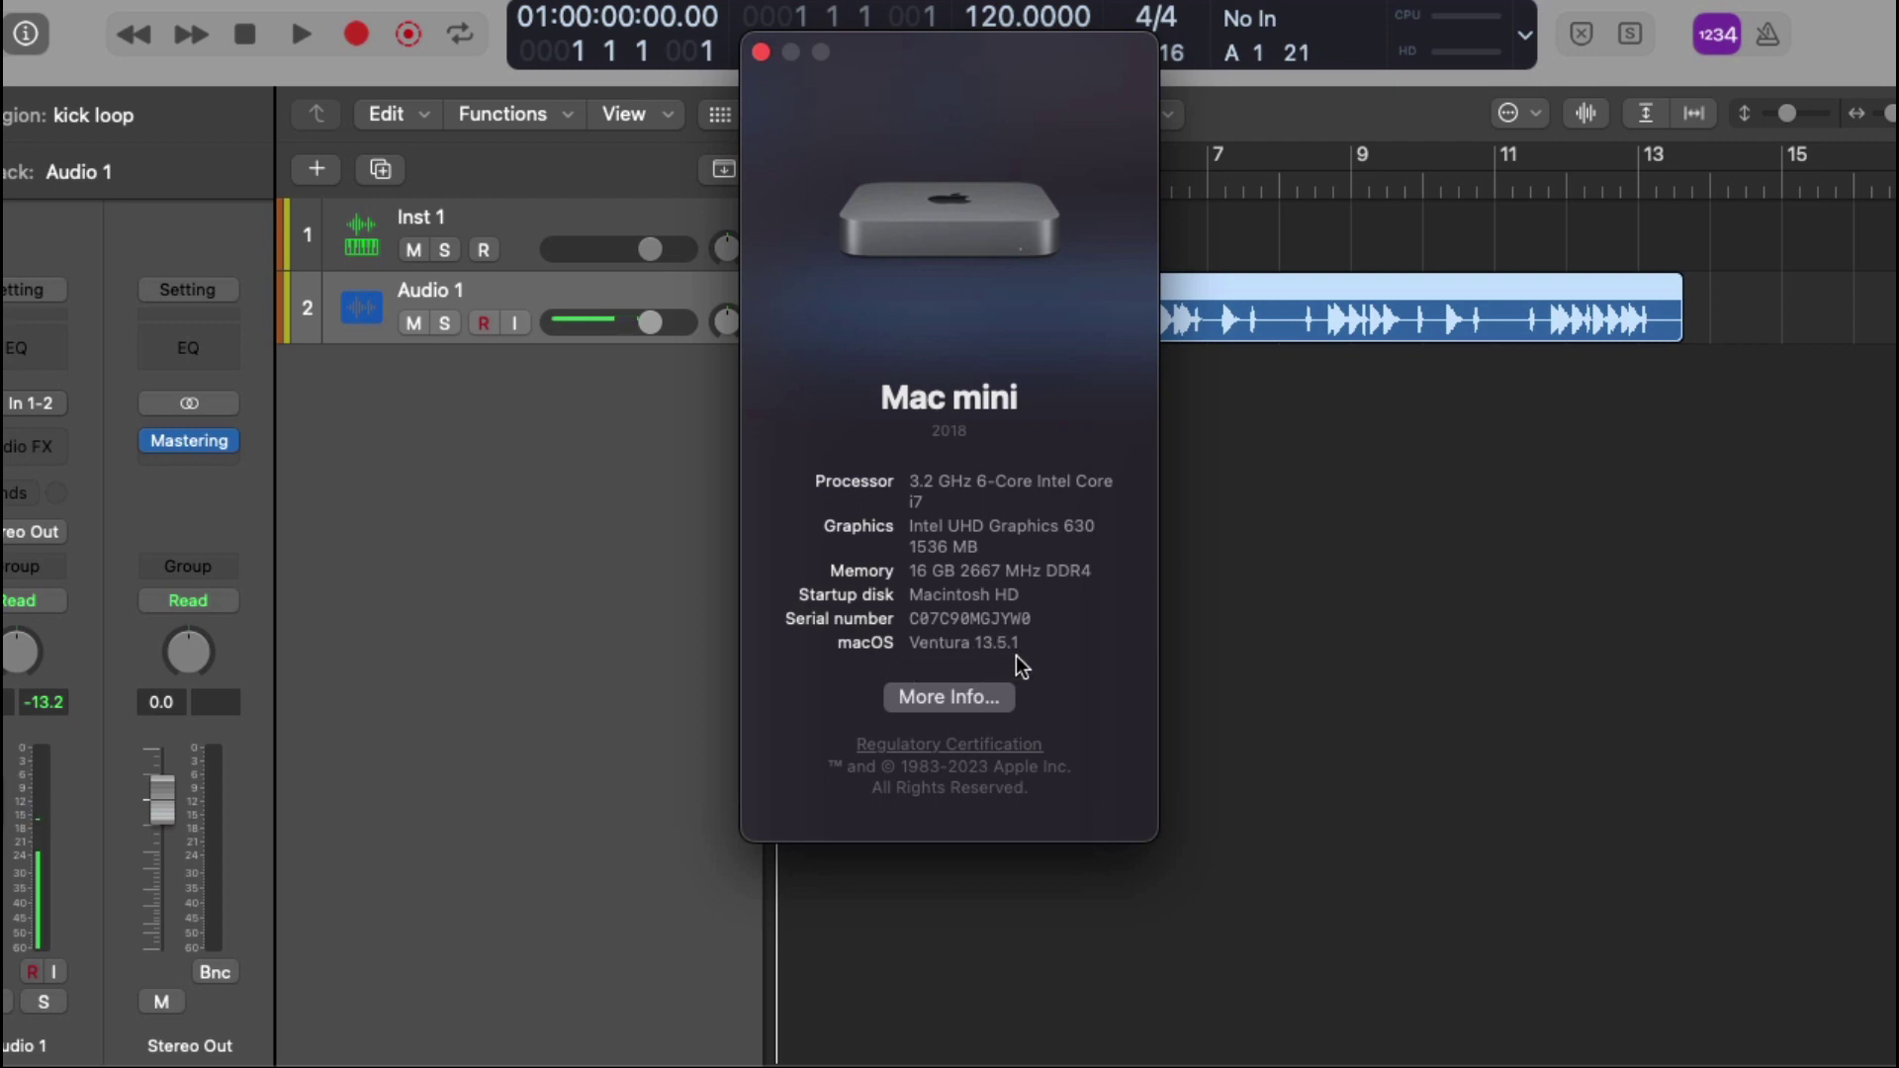
pyautogui.click(761, 52)
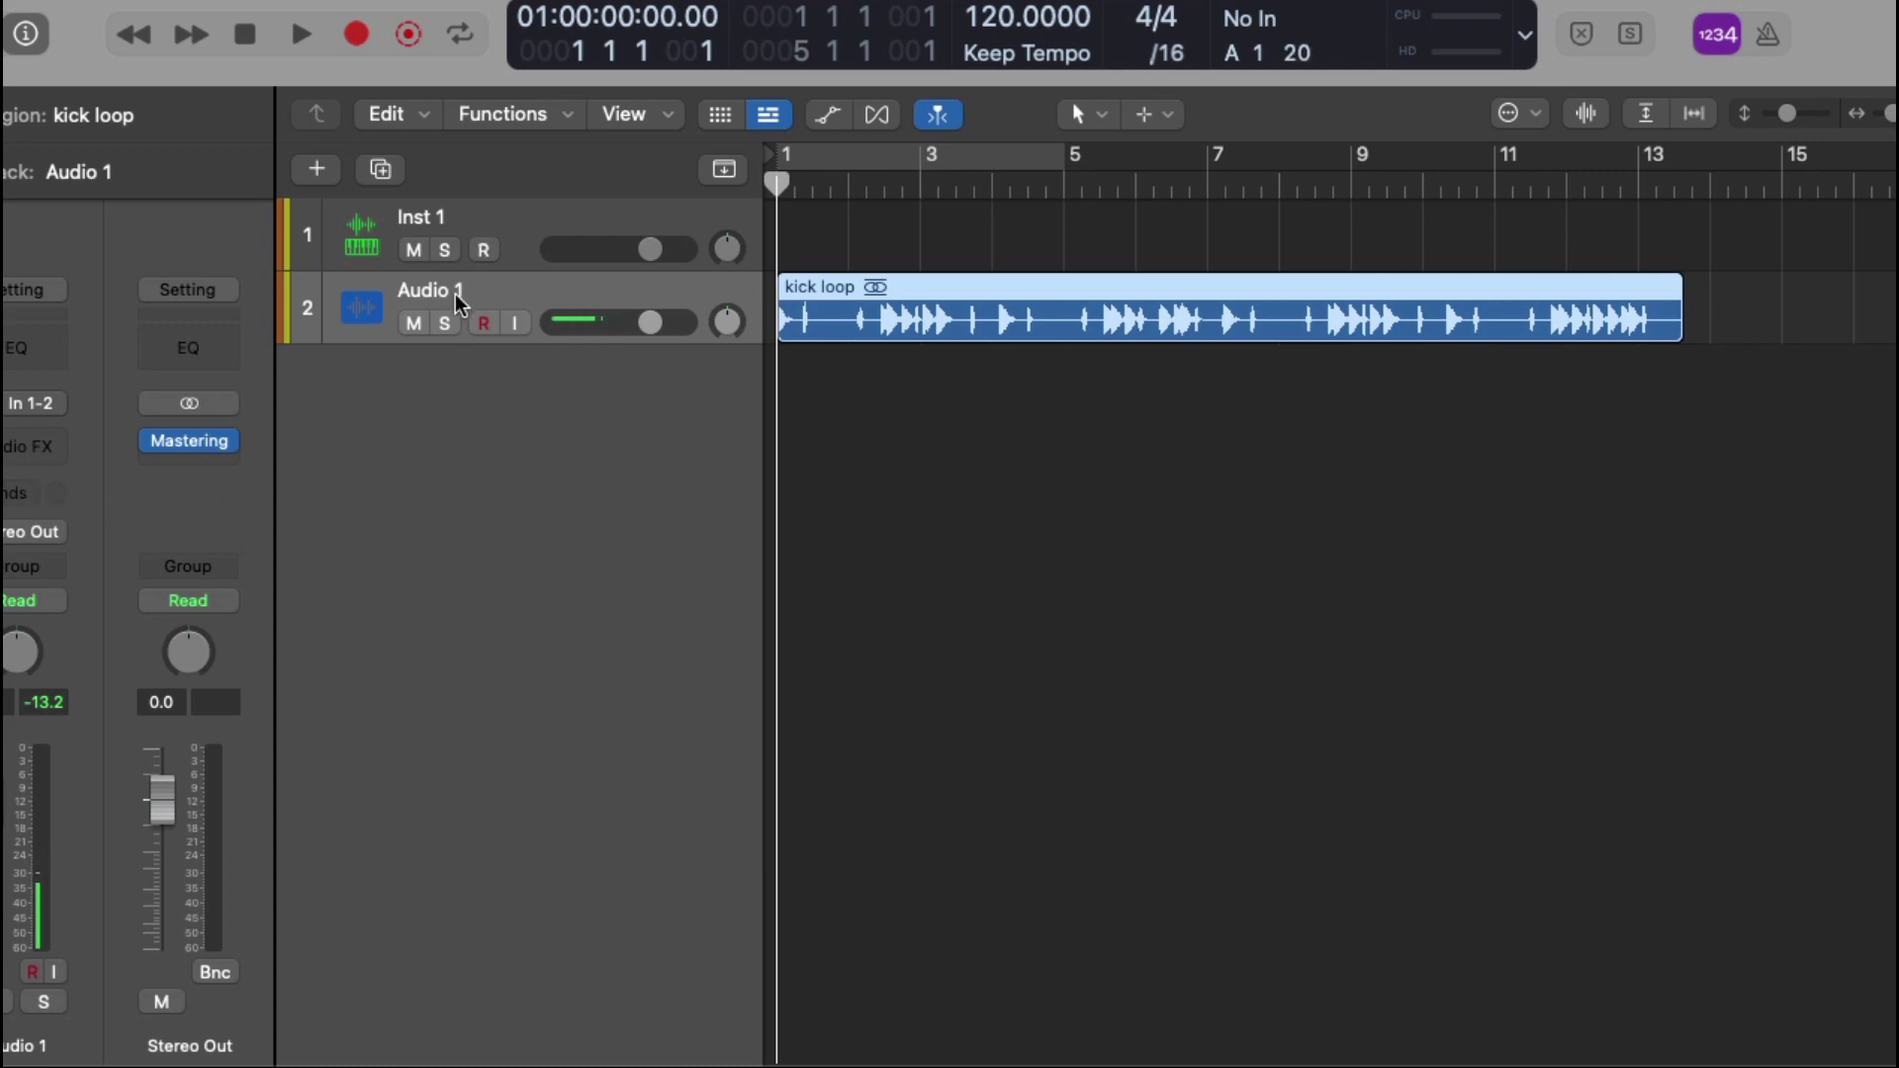
# Insert Logic's Multi Effects Beat Breaker in stereo on Audio 1, with its window fully on screen
pyautogui.click(43, 446)
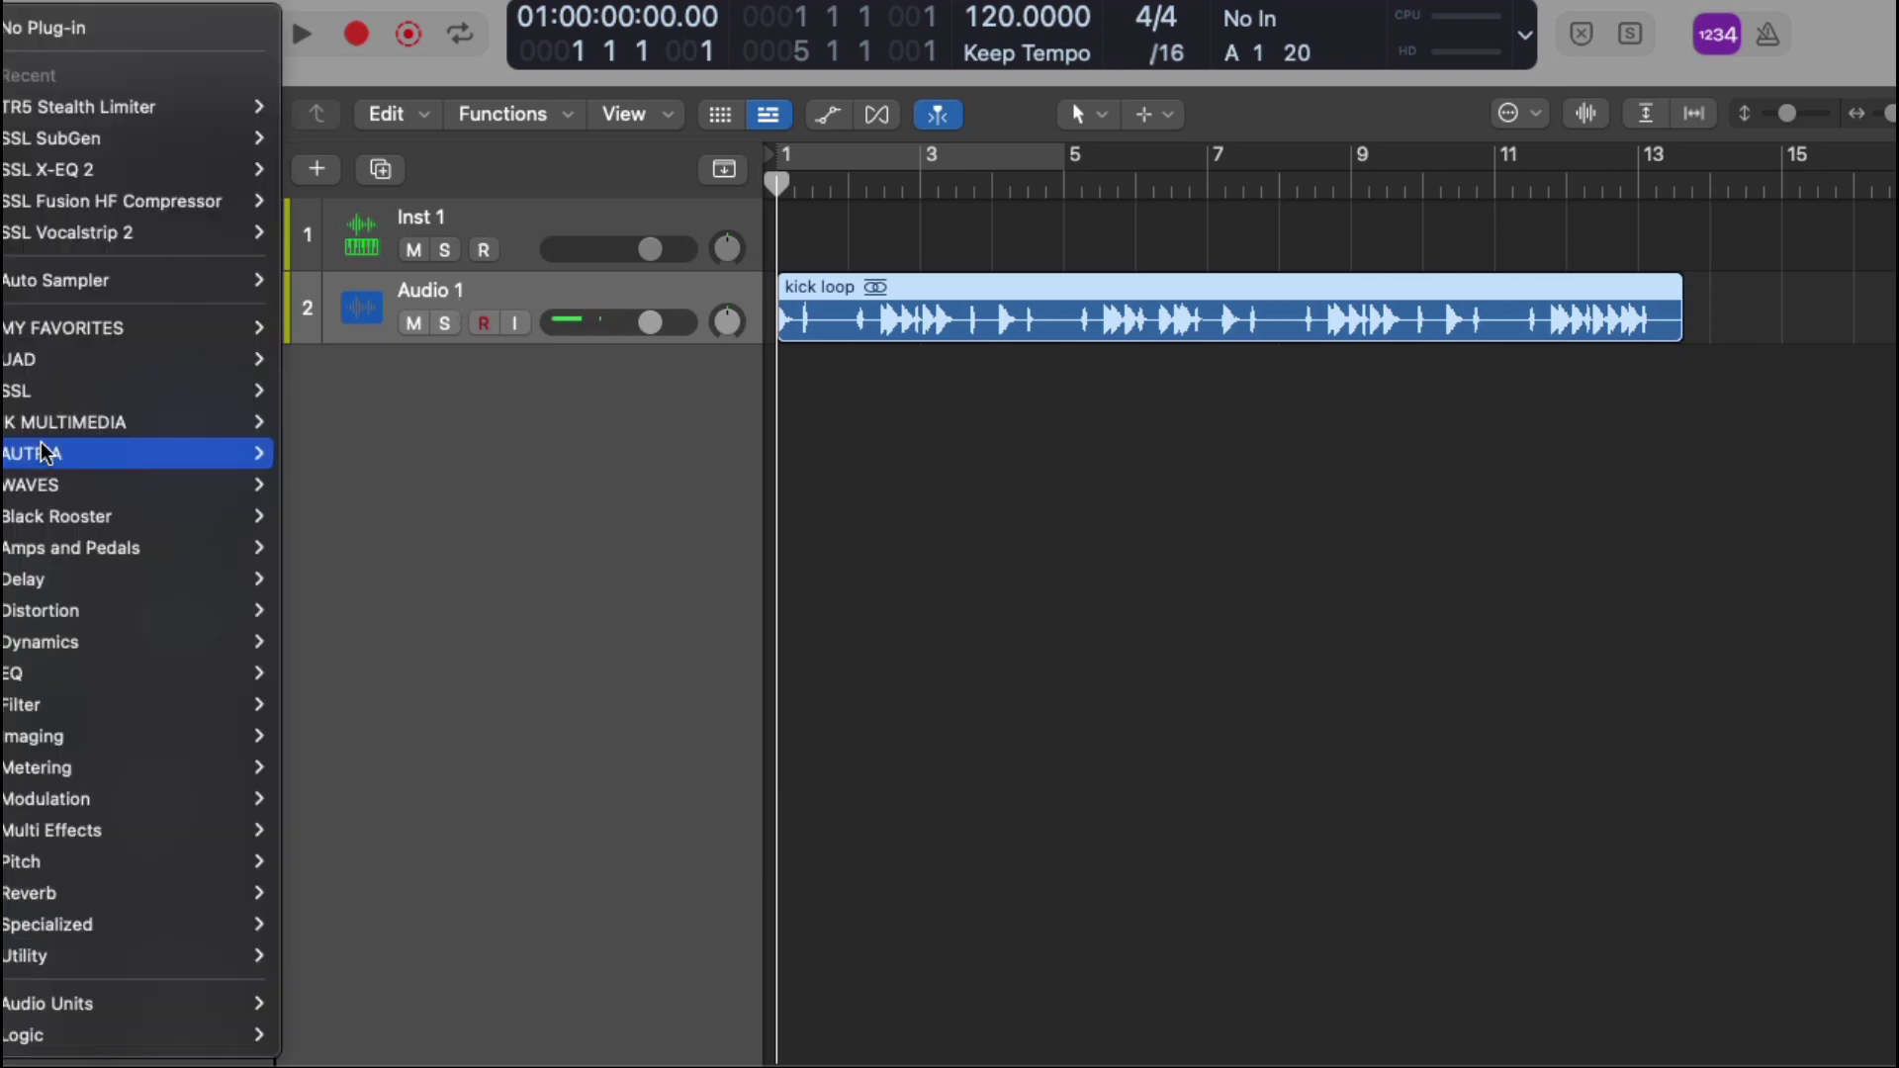
pyautogui.moveTo(226, 1035)
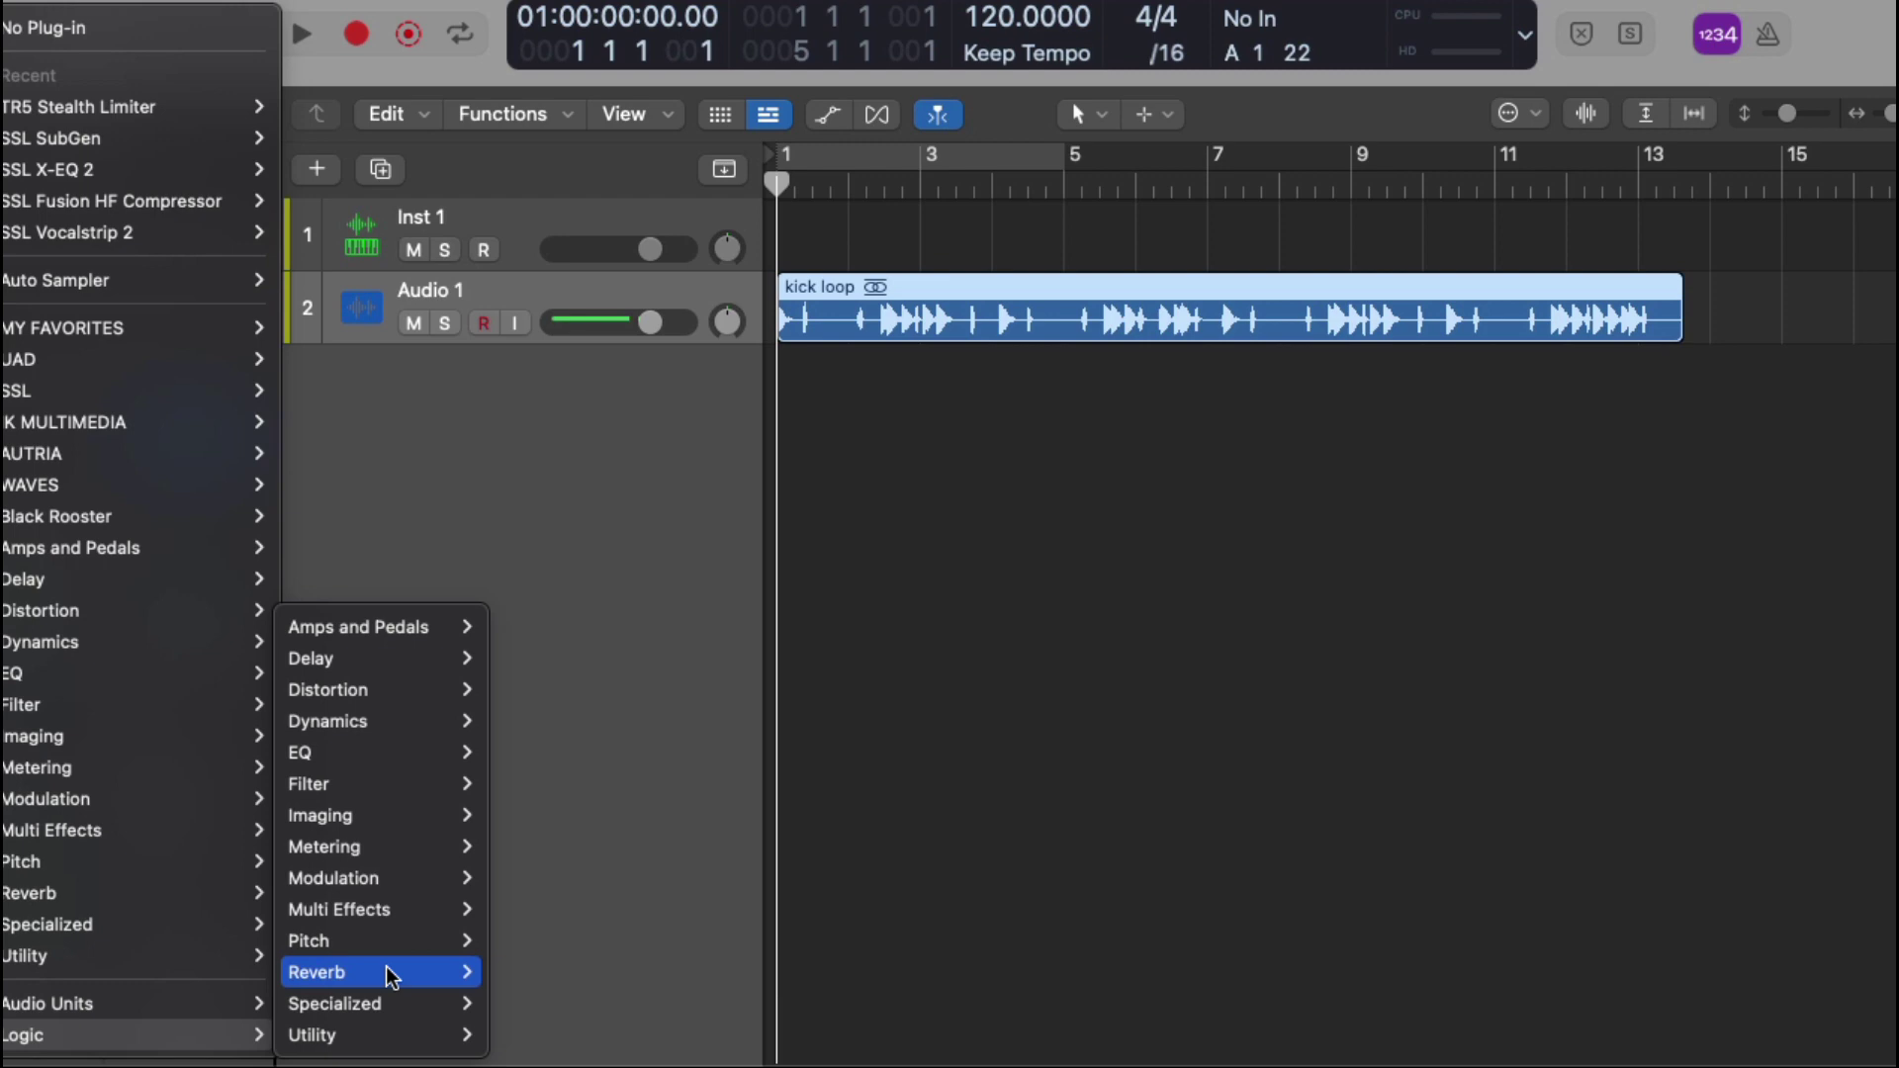
pyautogui.moveTo(396, 1013)
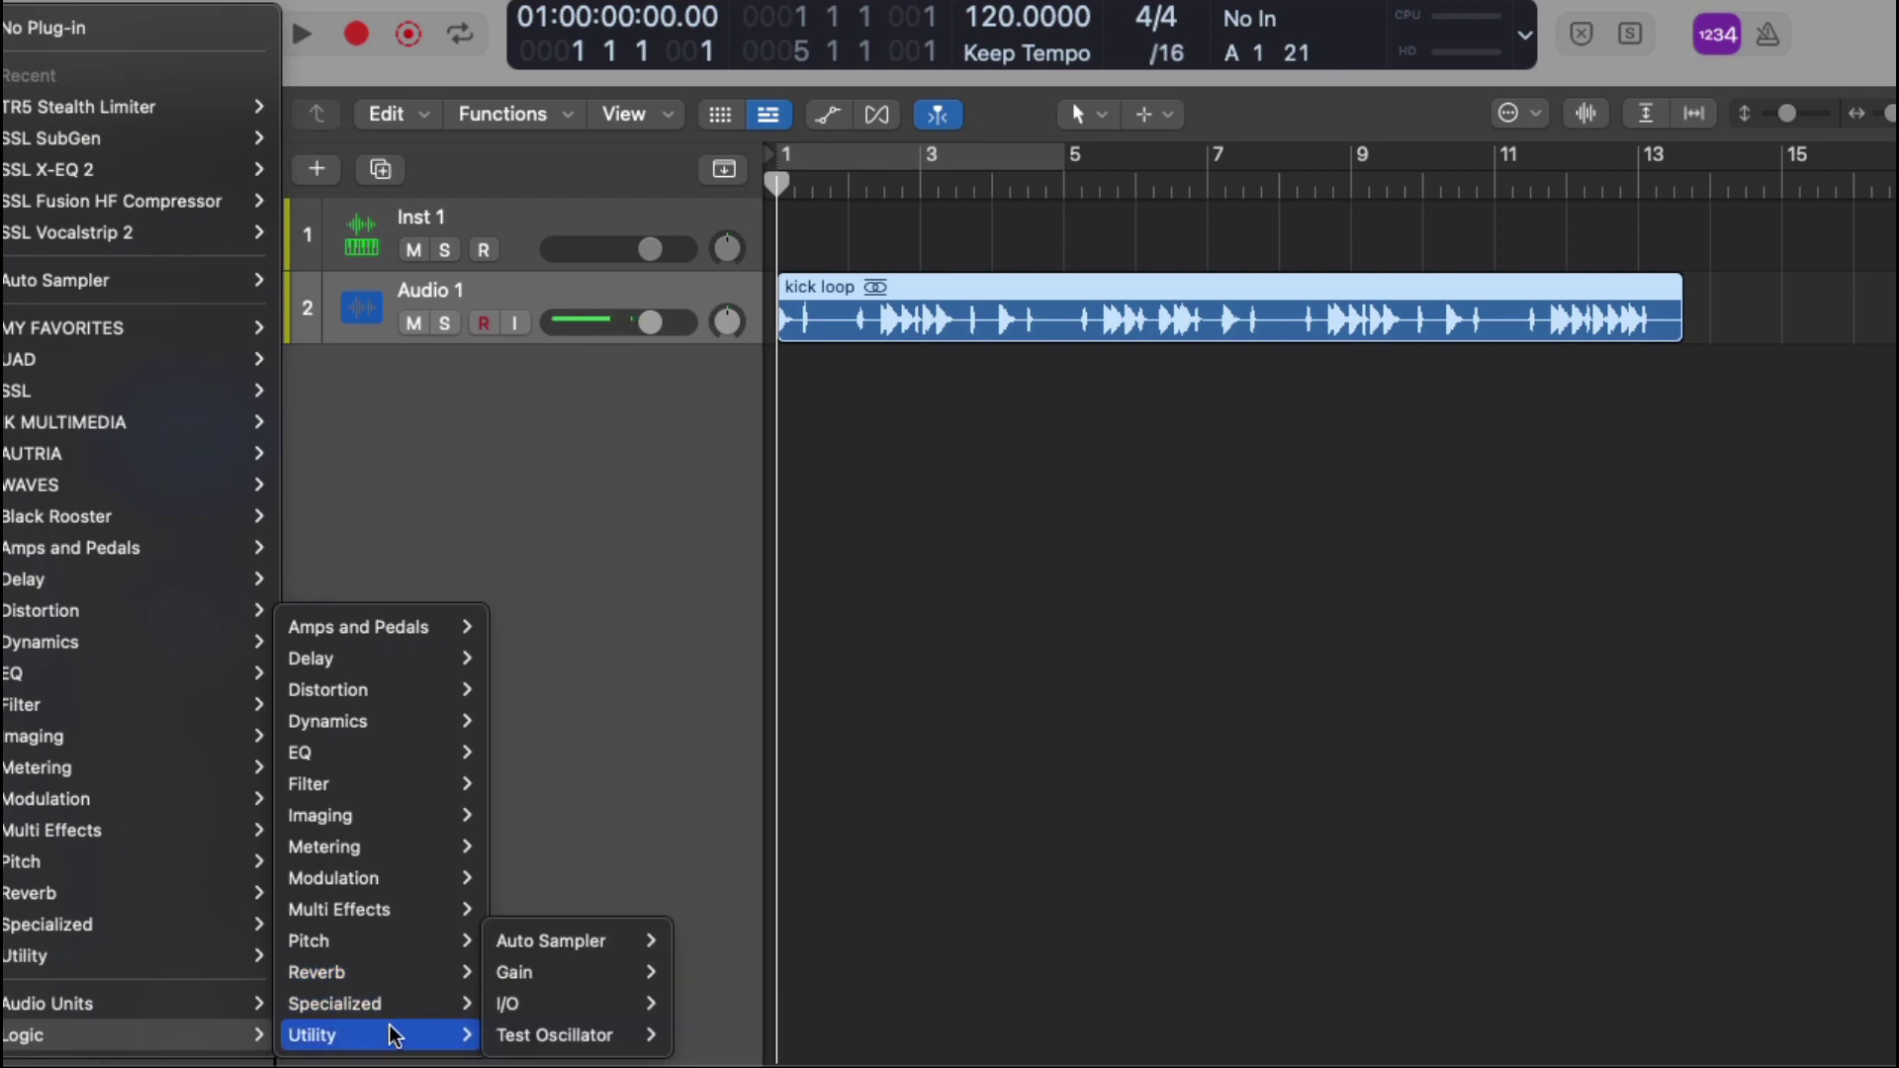
pyautogui.moveTo(392, 972)
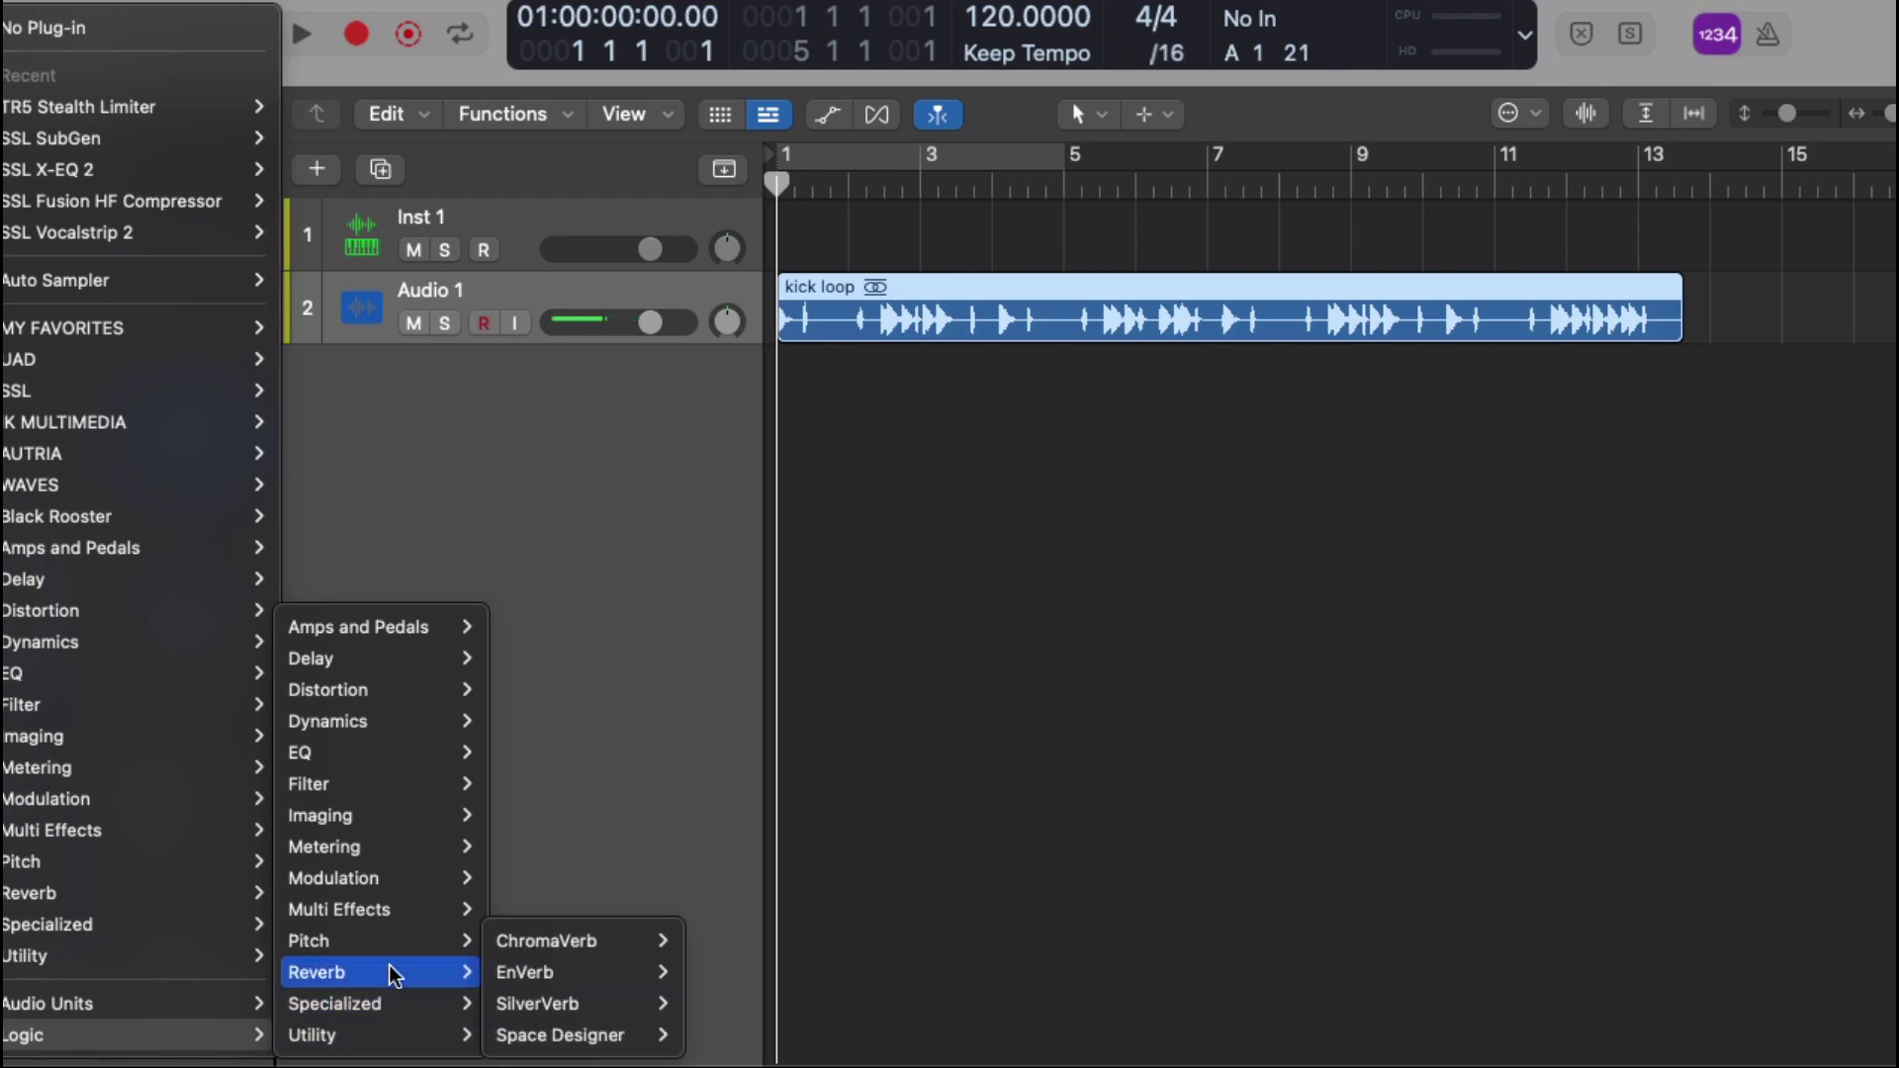
pyautogui.moveTo(398, 926)
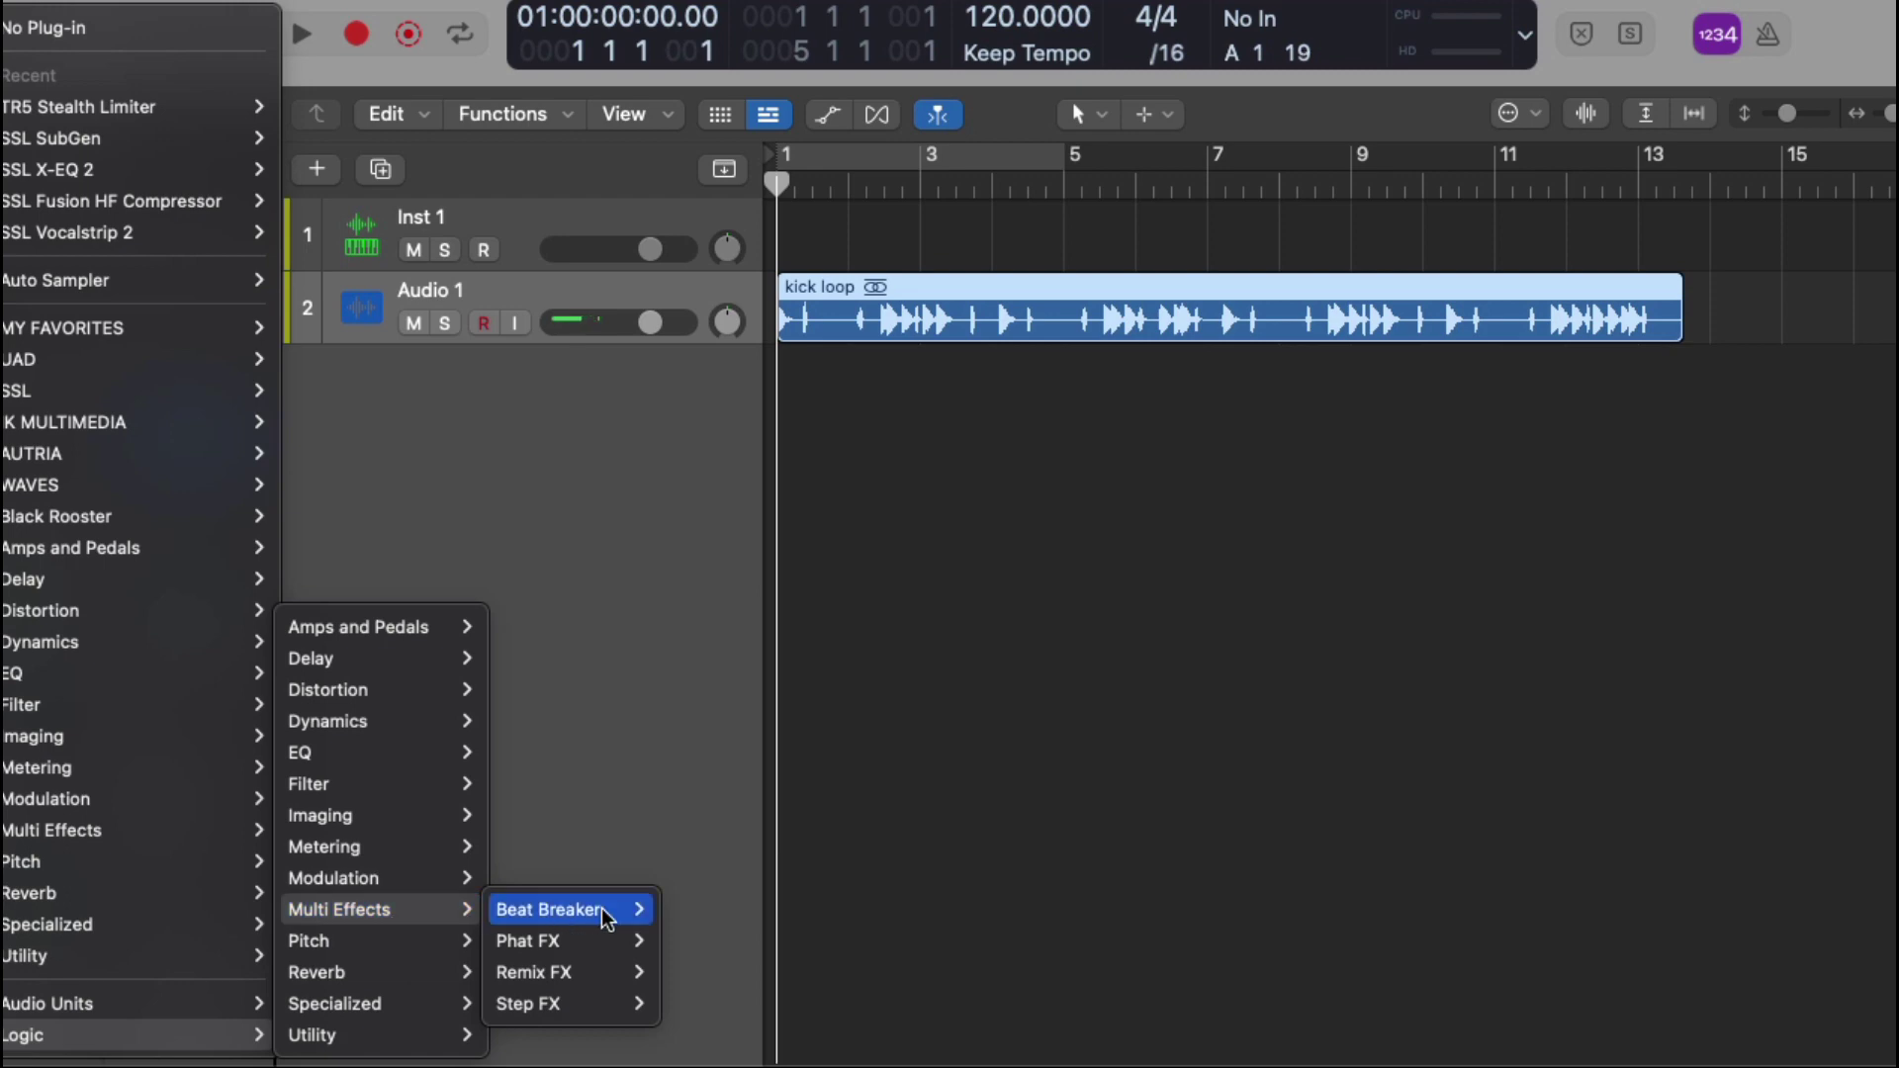
pyautogui.moveTo(602, 907)
pyautogui.click(673, 908)
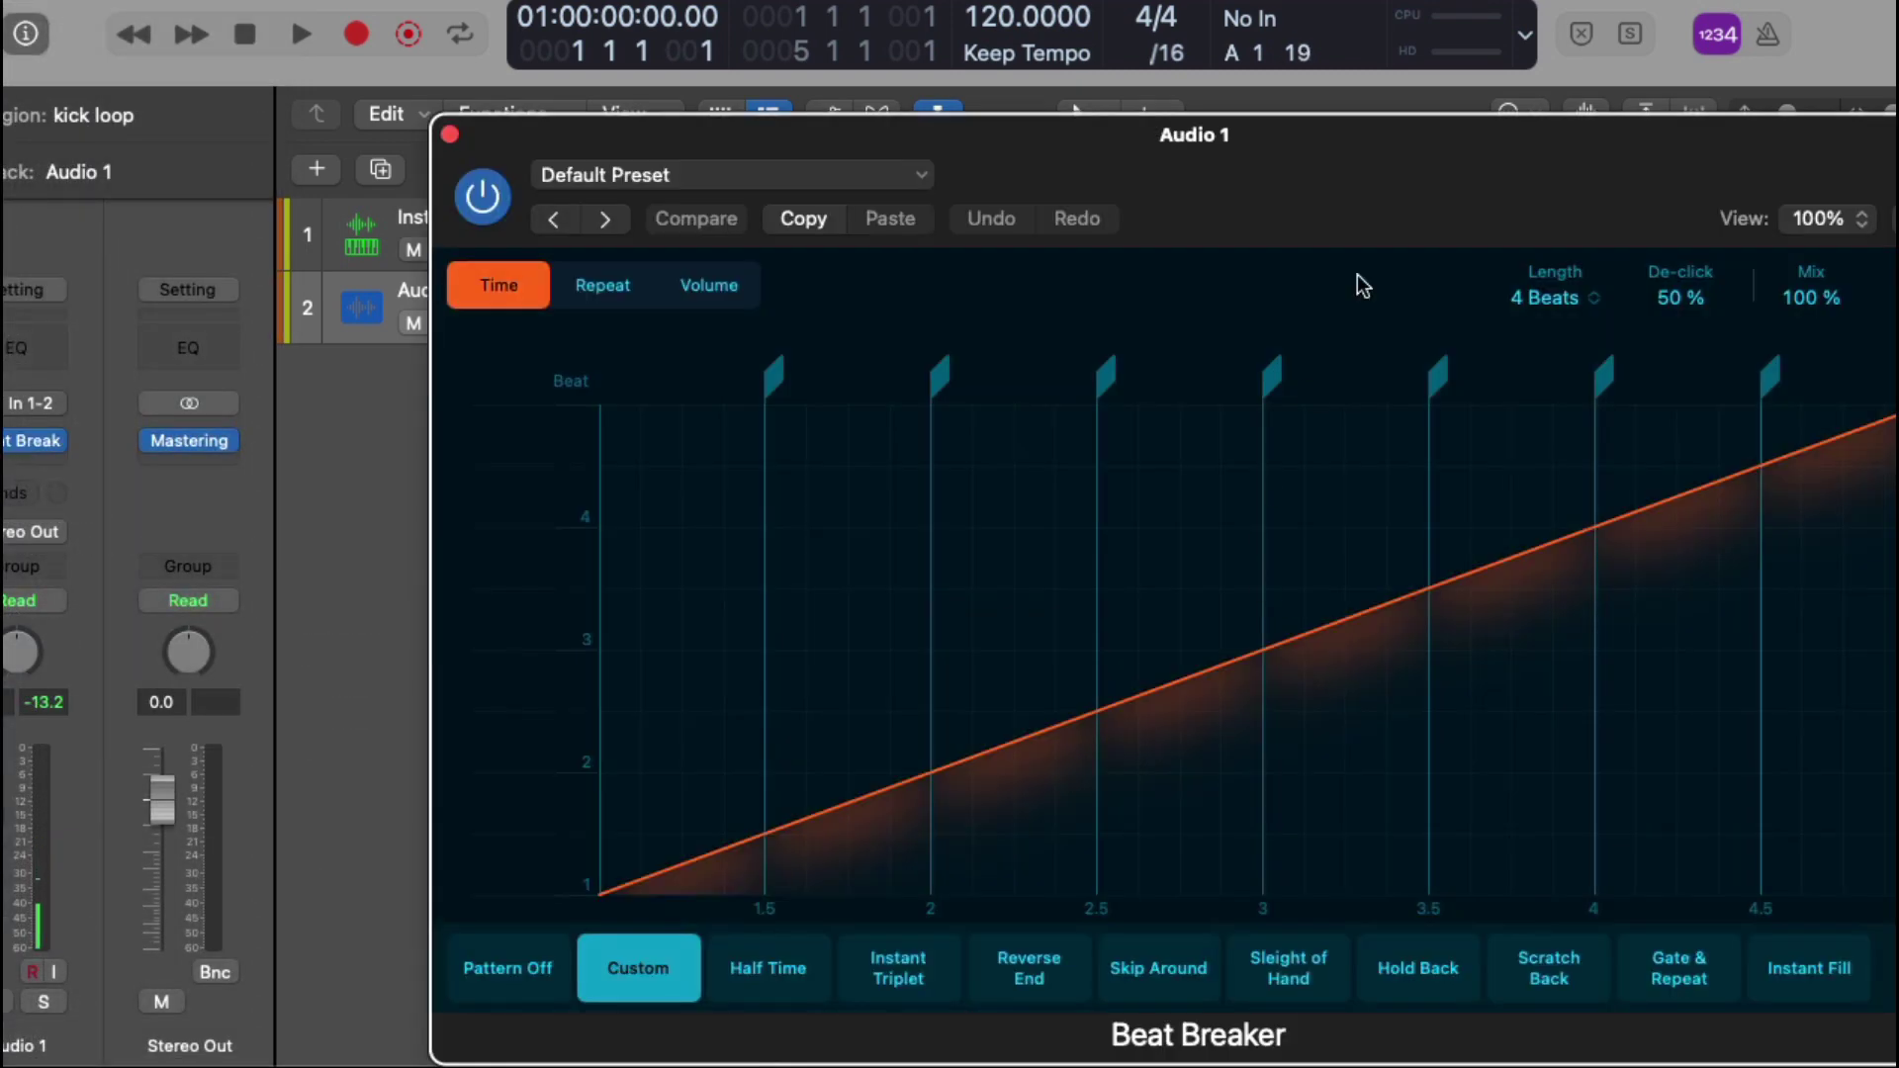
pyautogui.moveTo(1444, 134); pyautogui.dragTo(1141, 101)
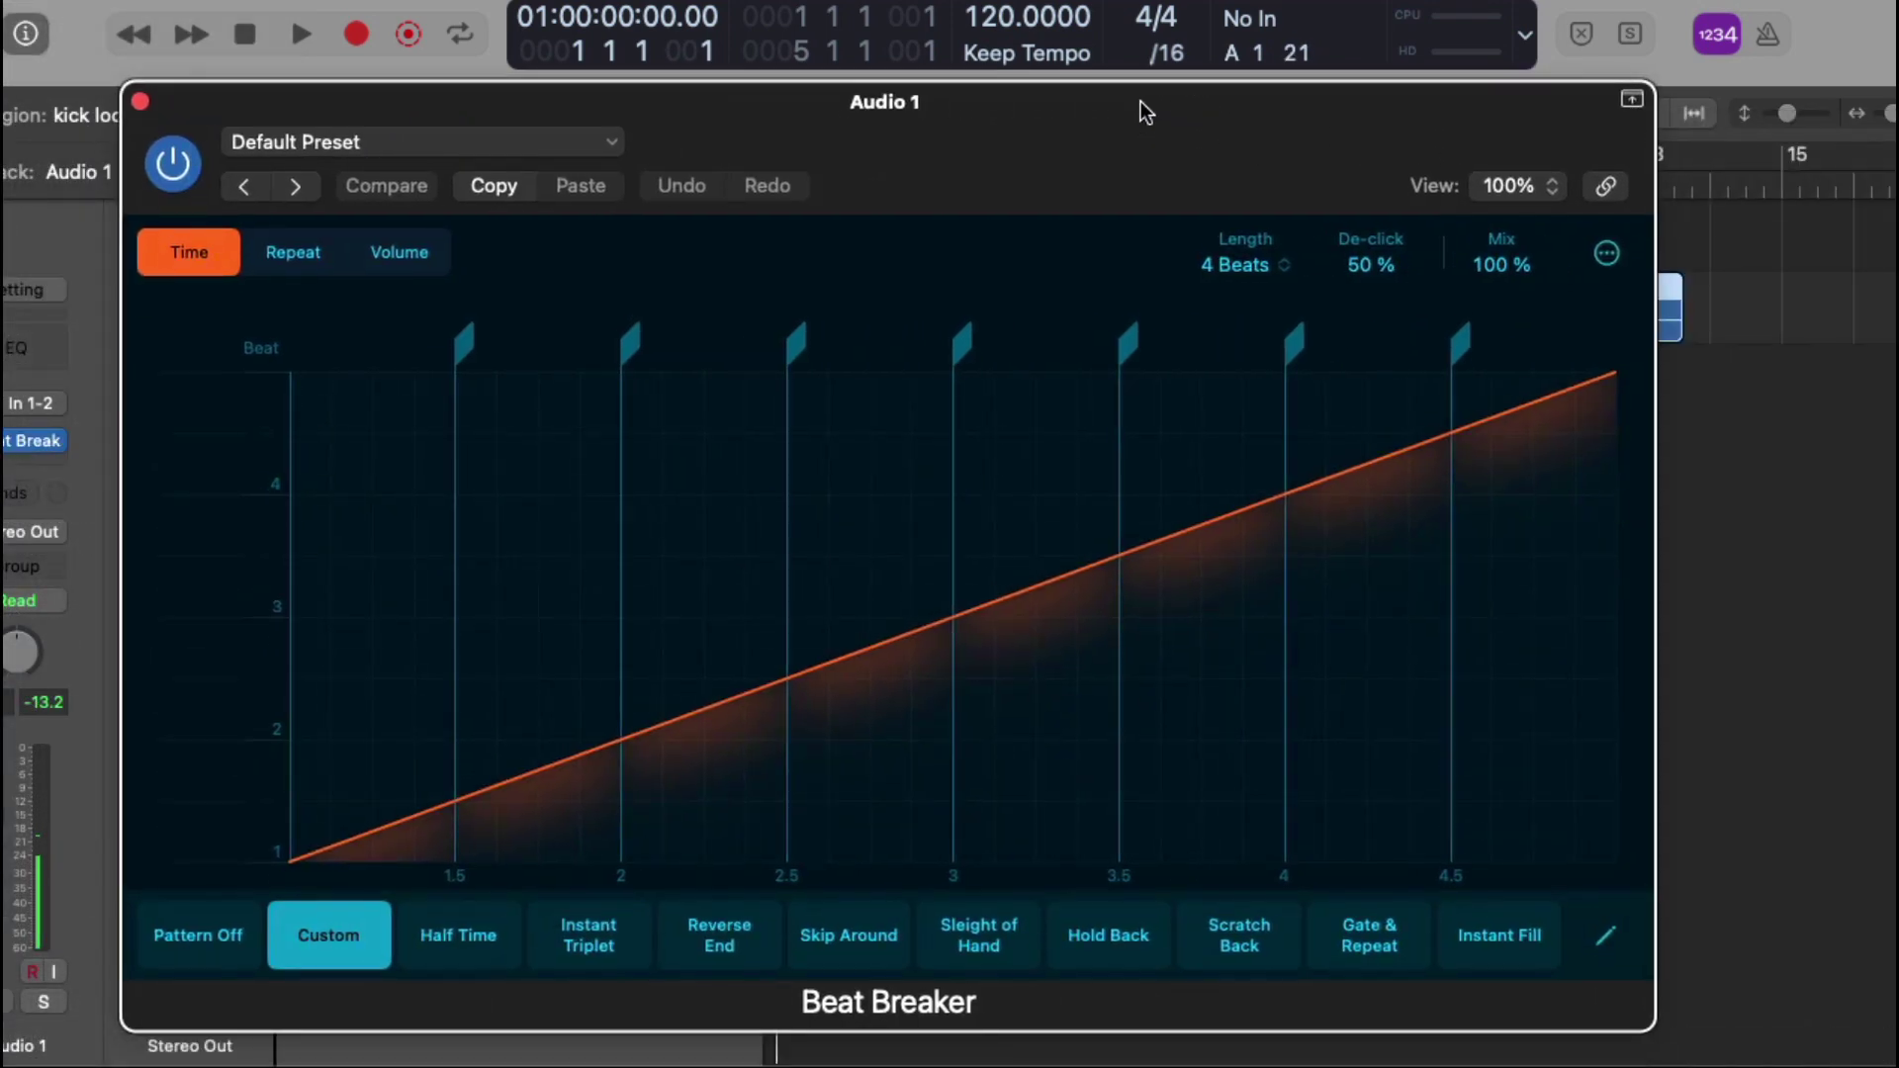
# Close Beat Breaker and insert the SSL 4K B channel strip in stereo on Audio 1
pyautogui.click(140, 101)
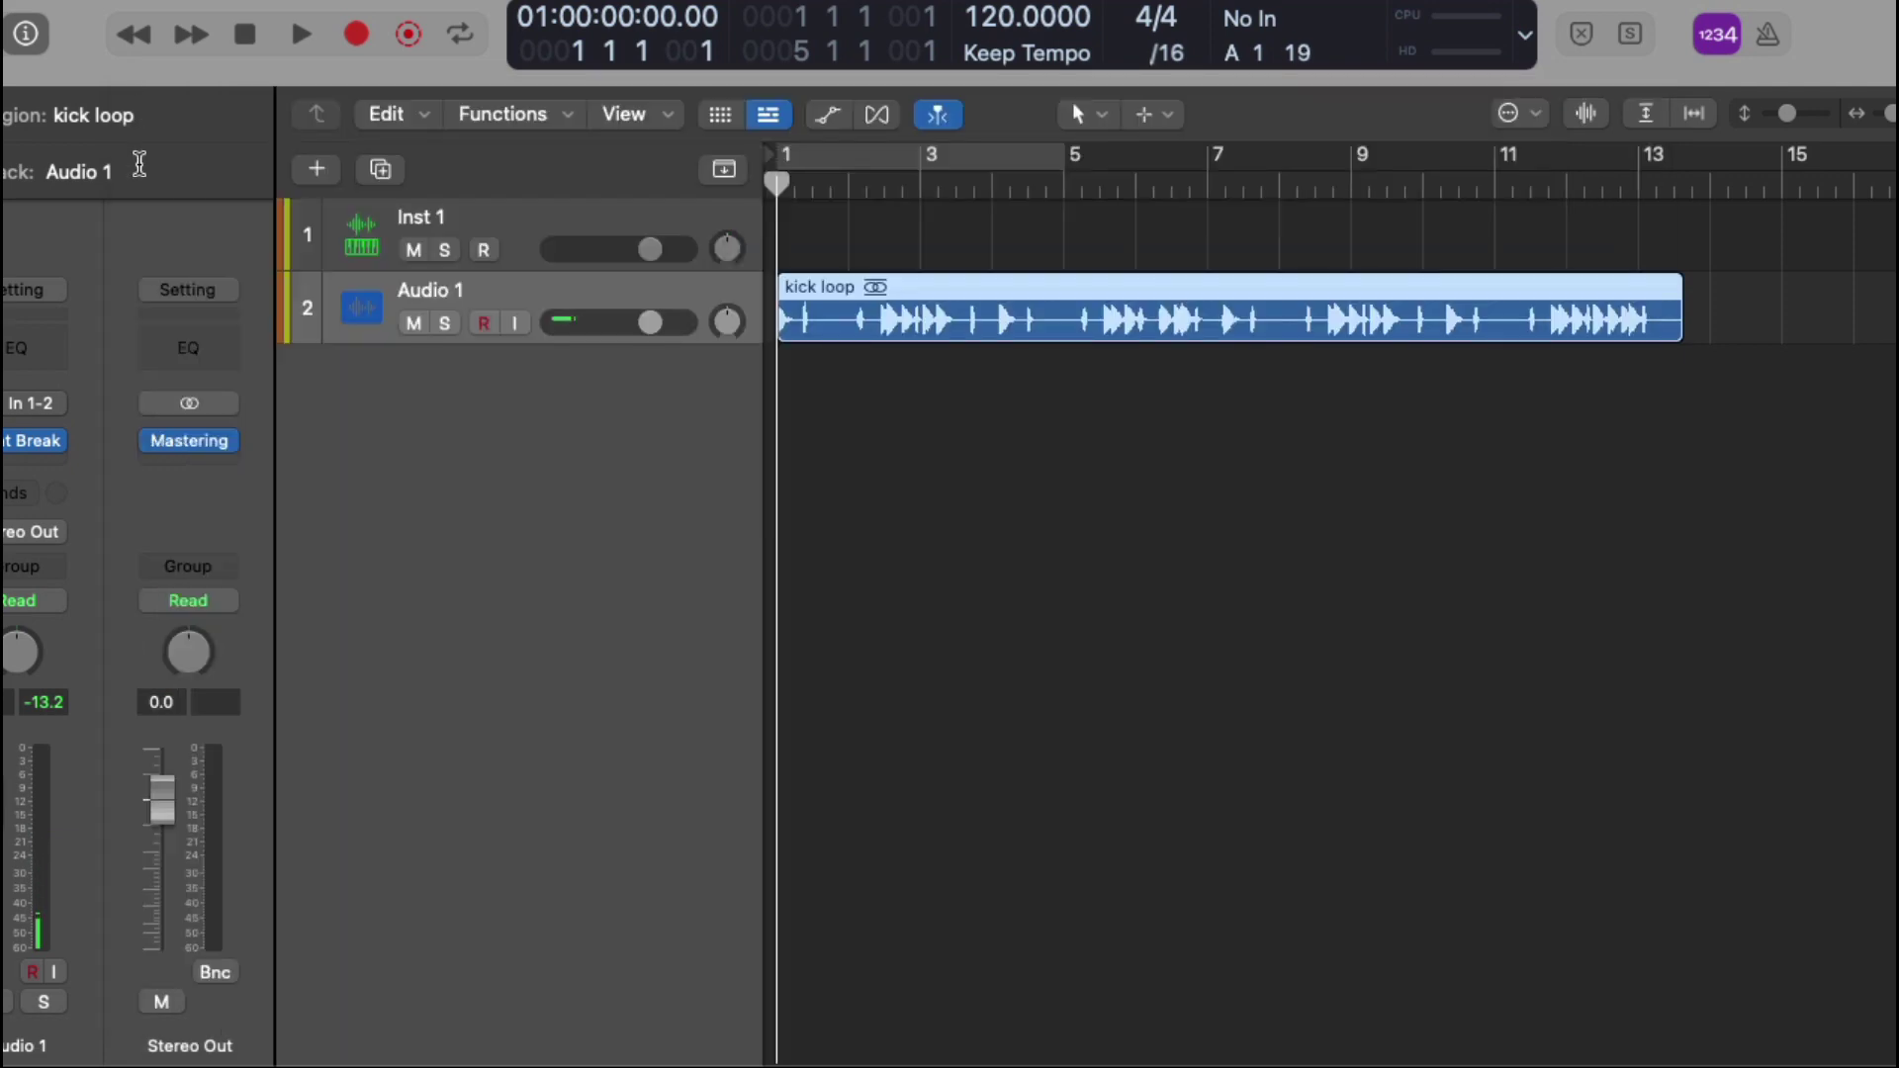
pyautogui.click(53, 442)
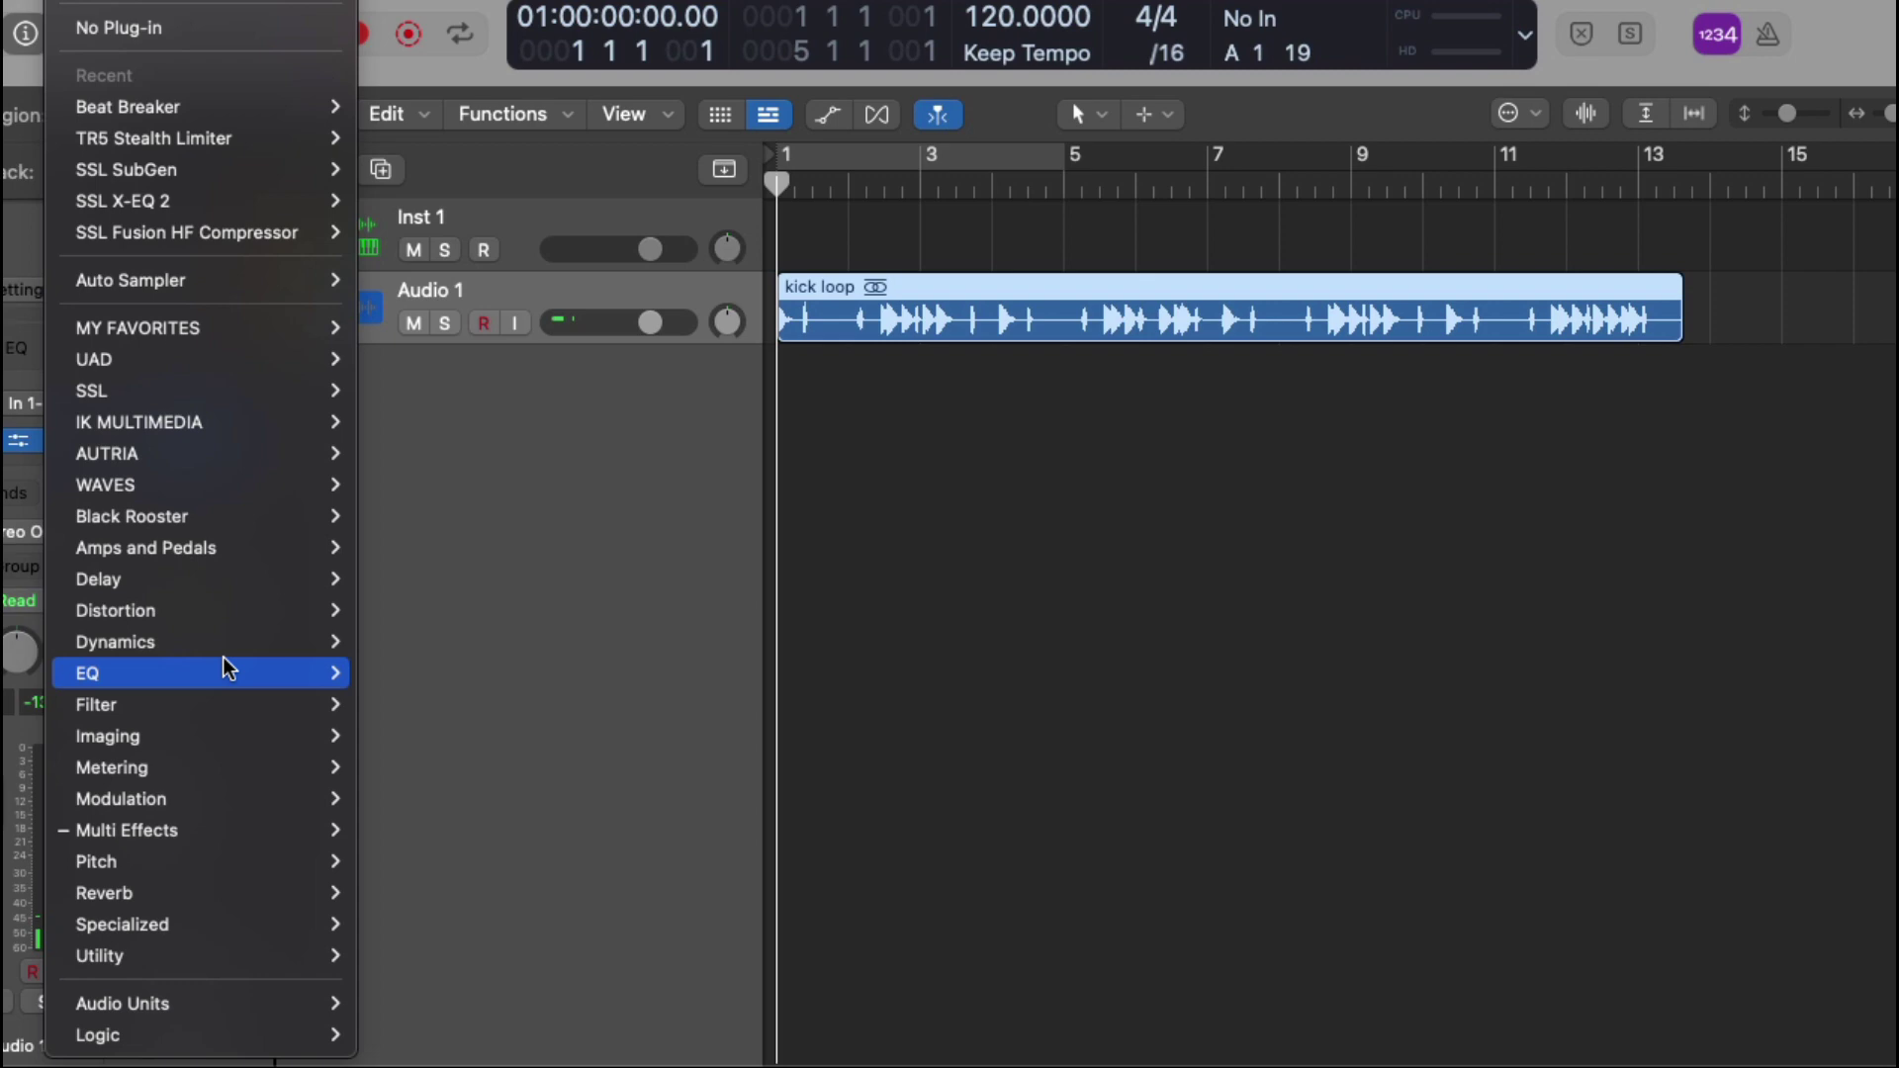
pyautogui.moveTo(250, 1004)
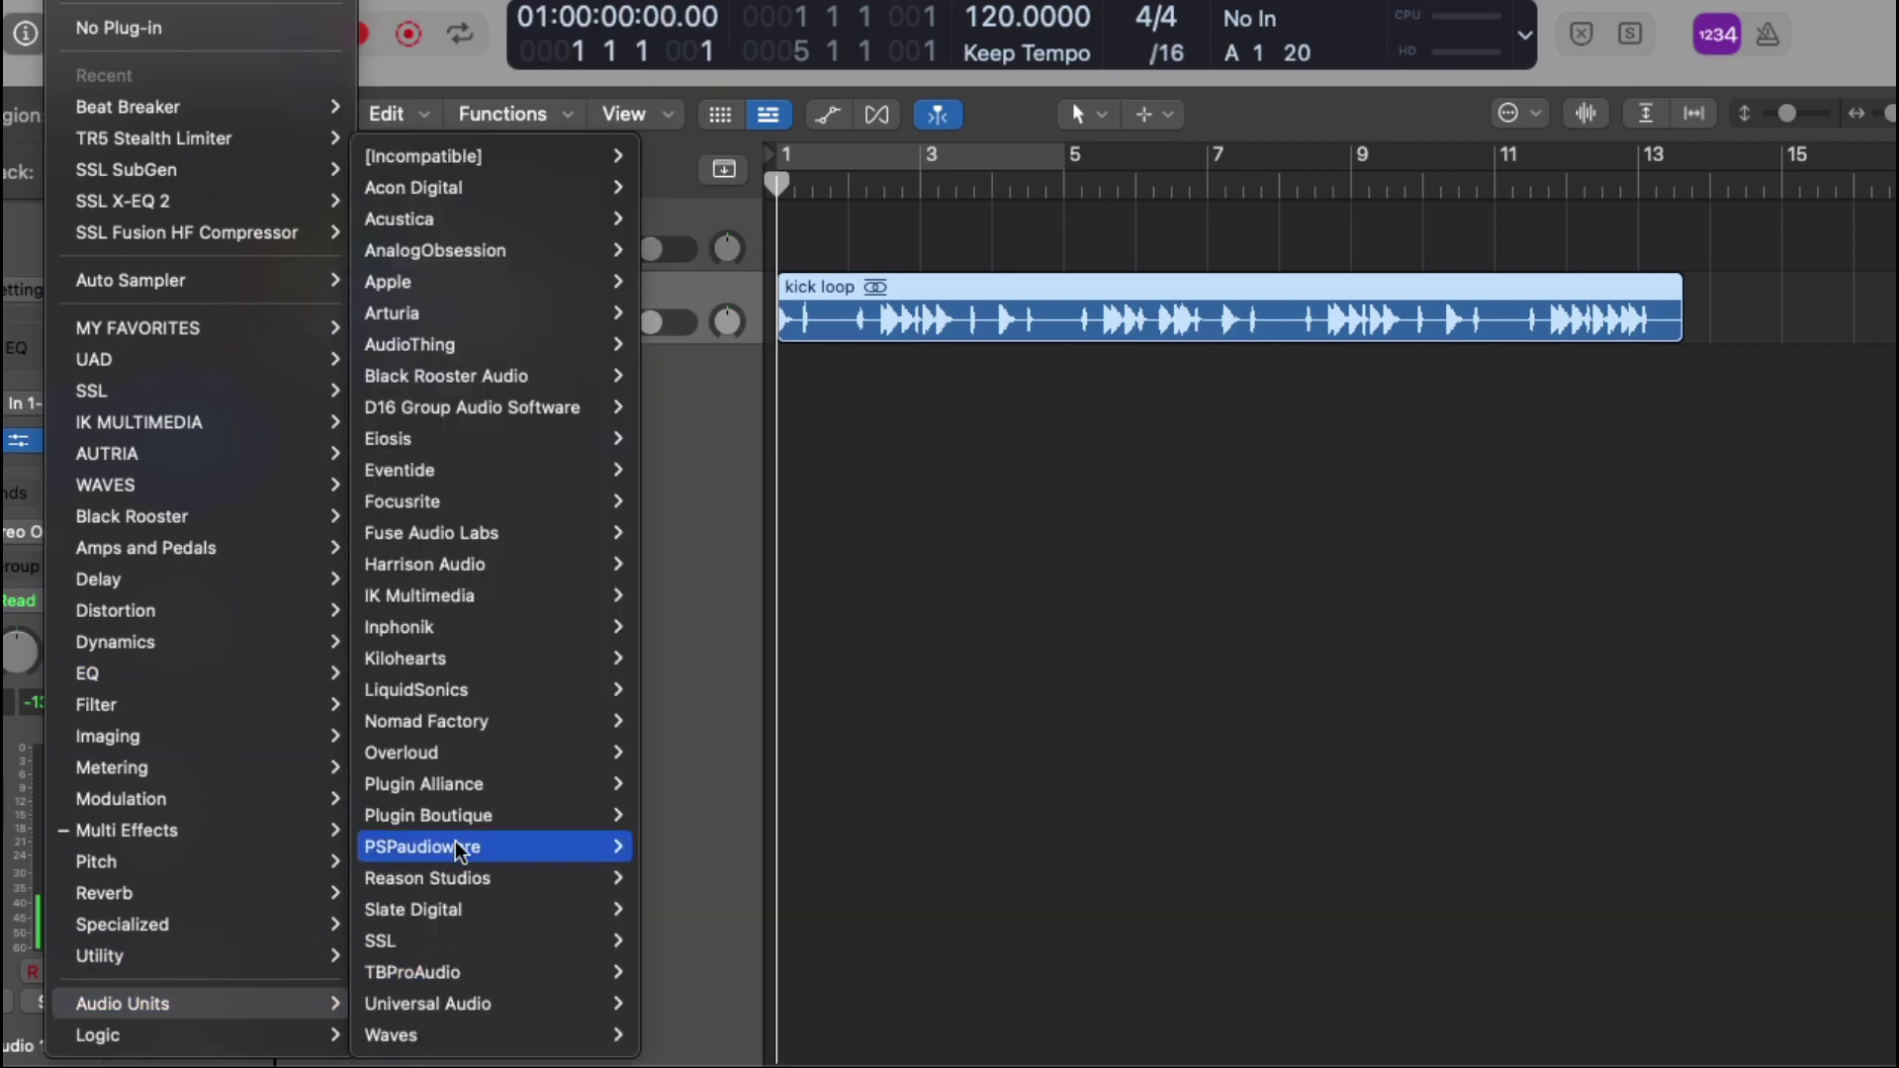
pyautogui.moveTo(457, 1028)
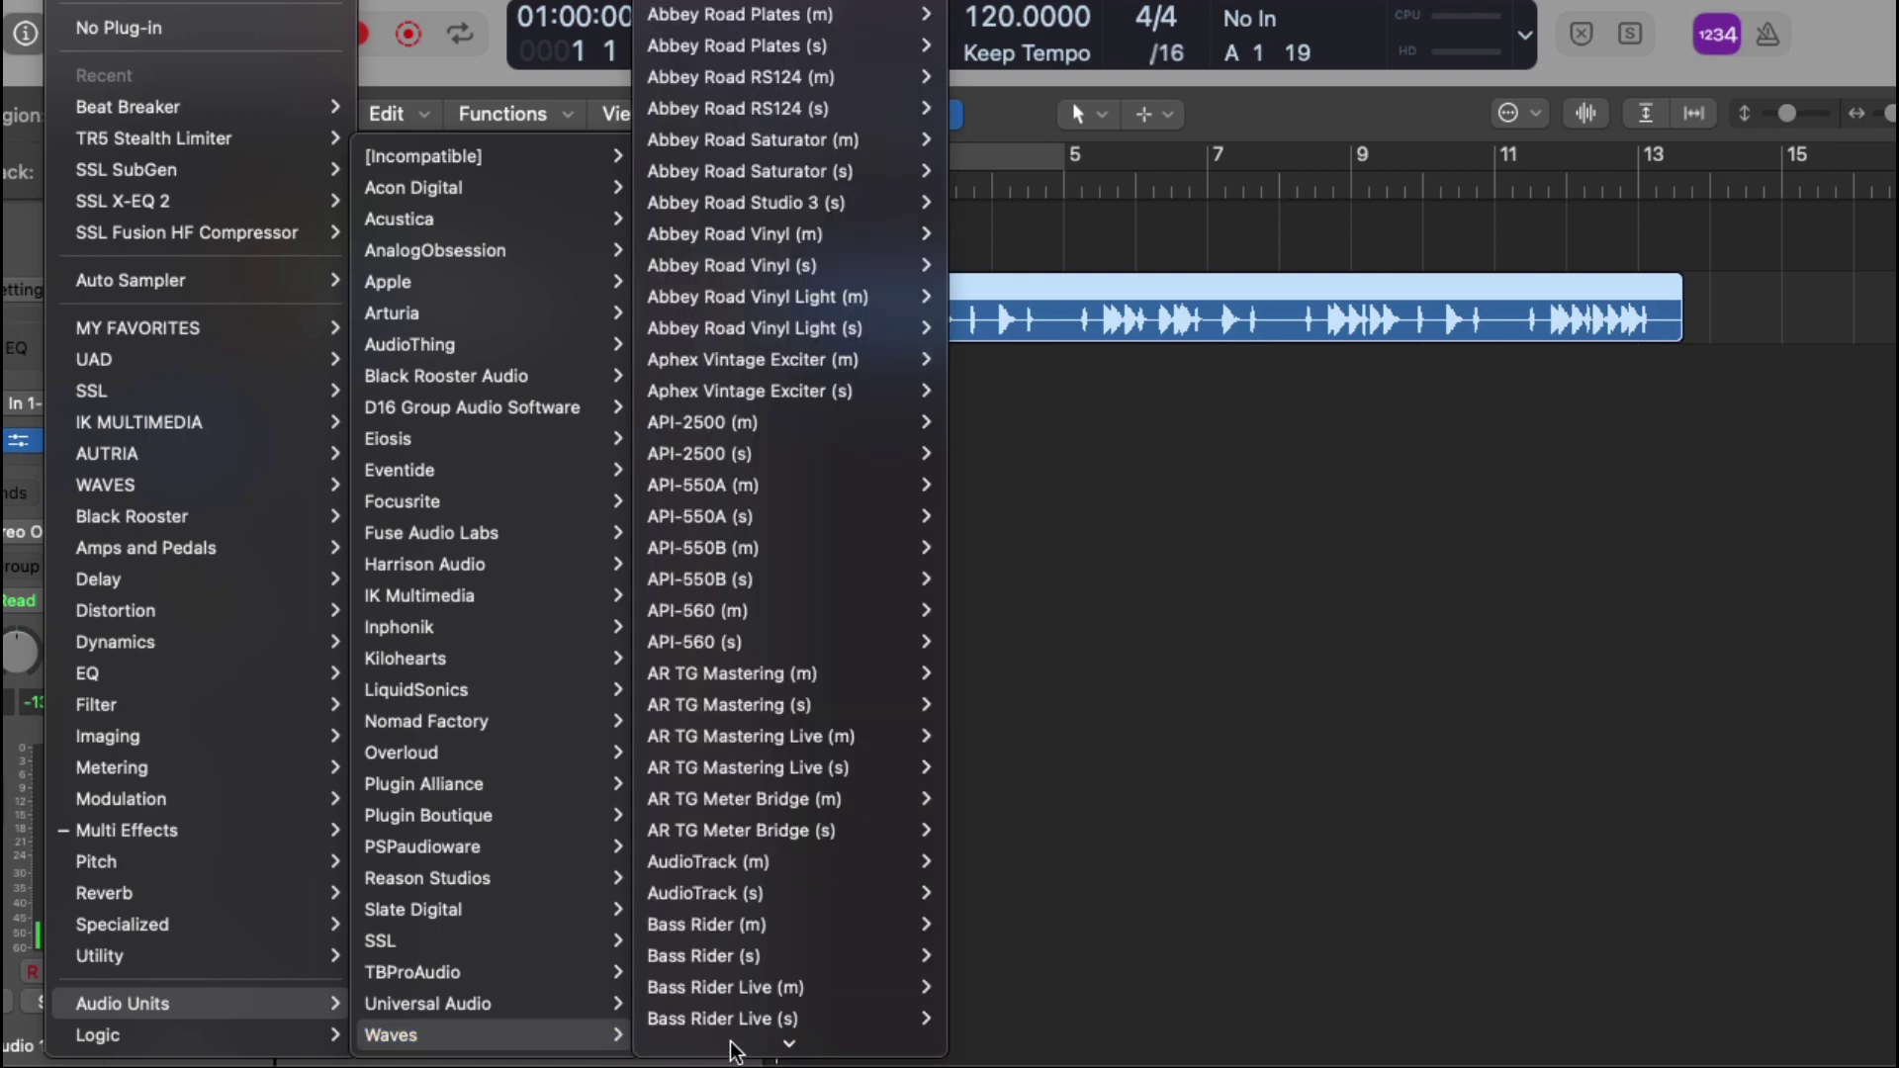
pyautogui.moveTo(732, 1050)
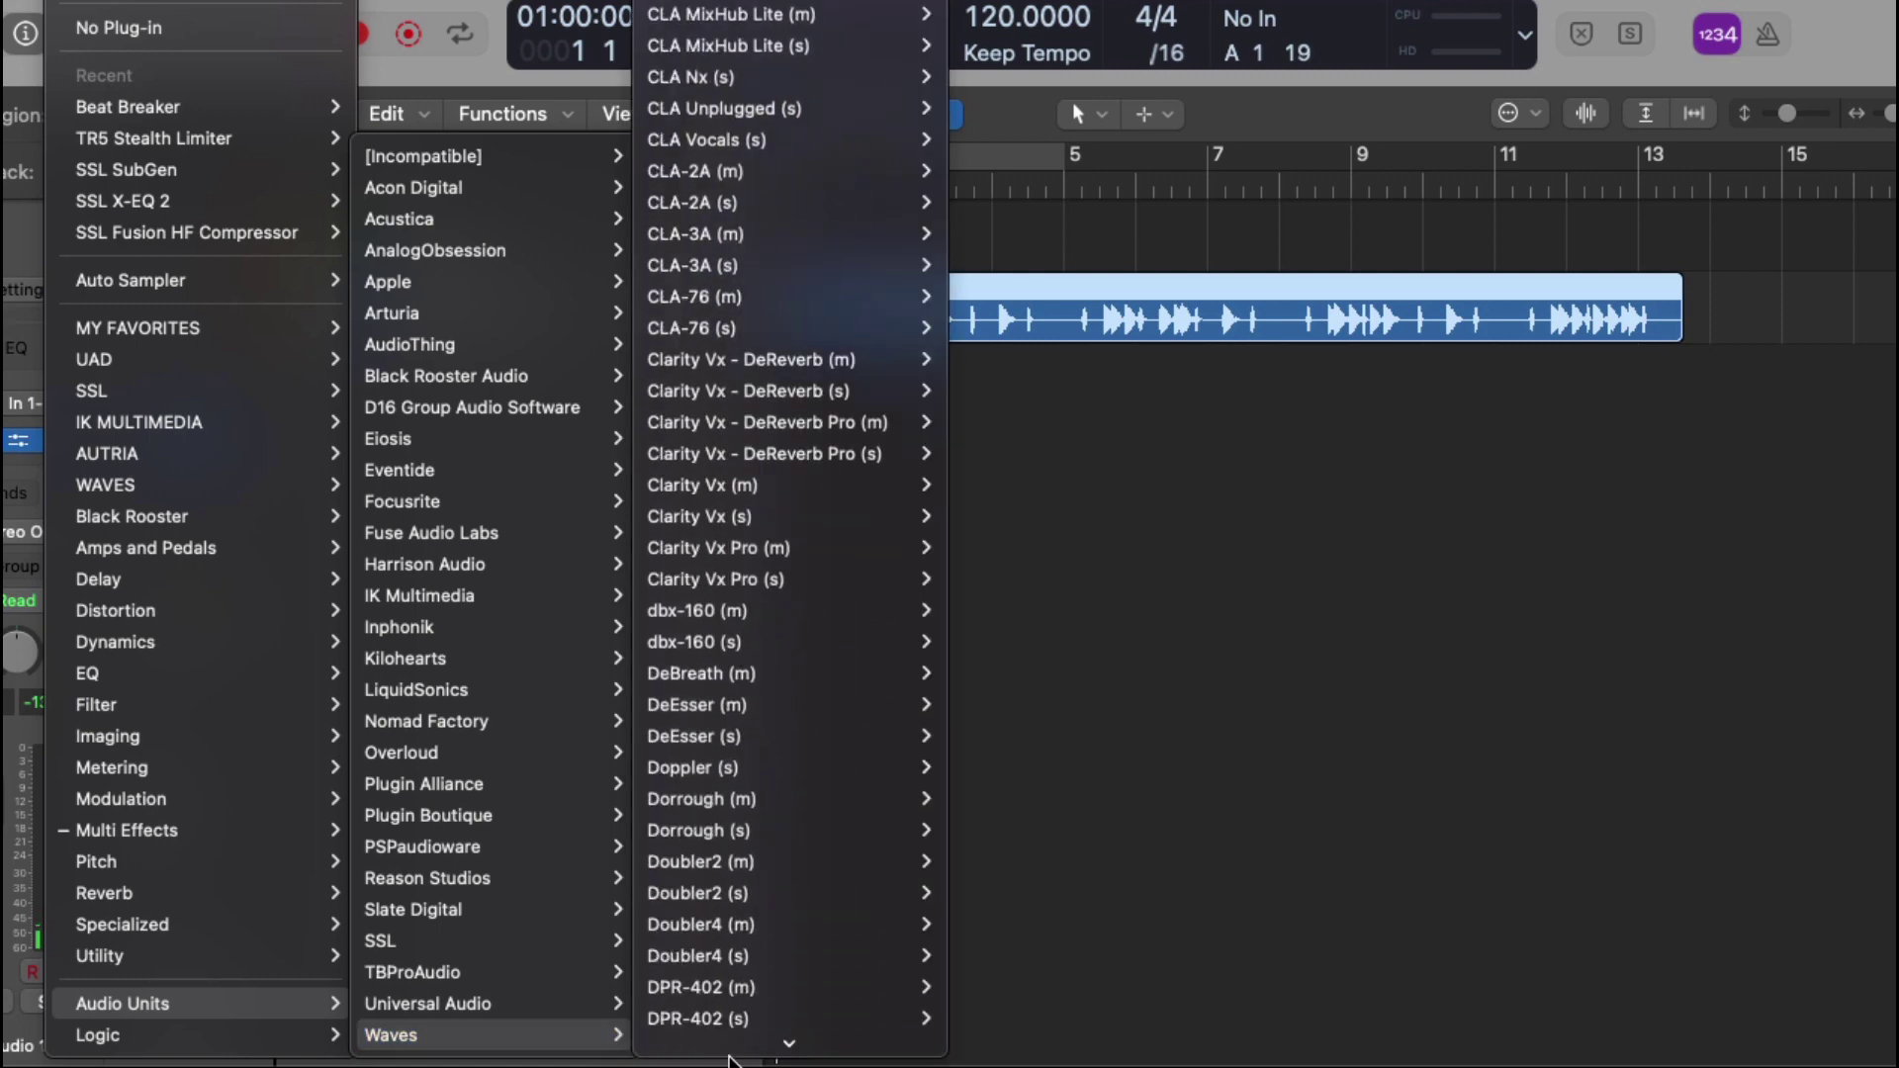
pyautogui.moveTo(542, 940)
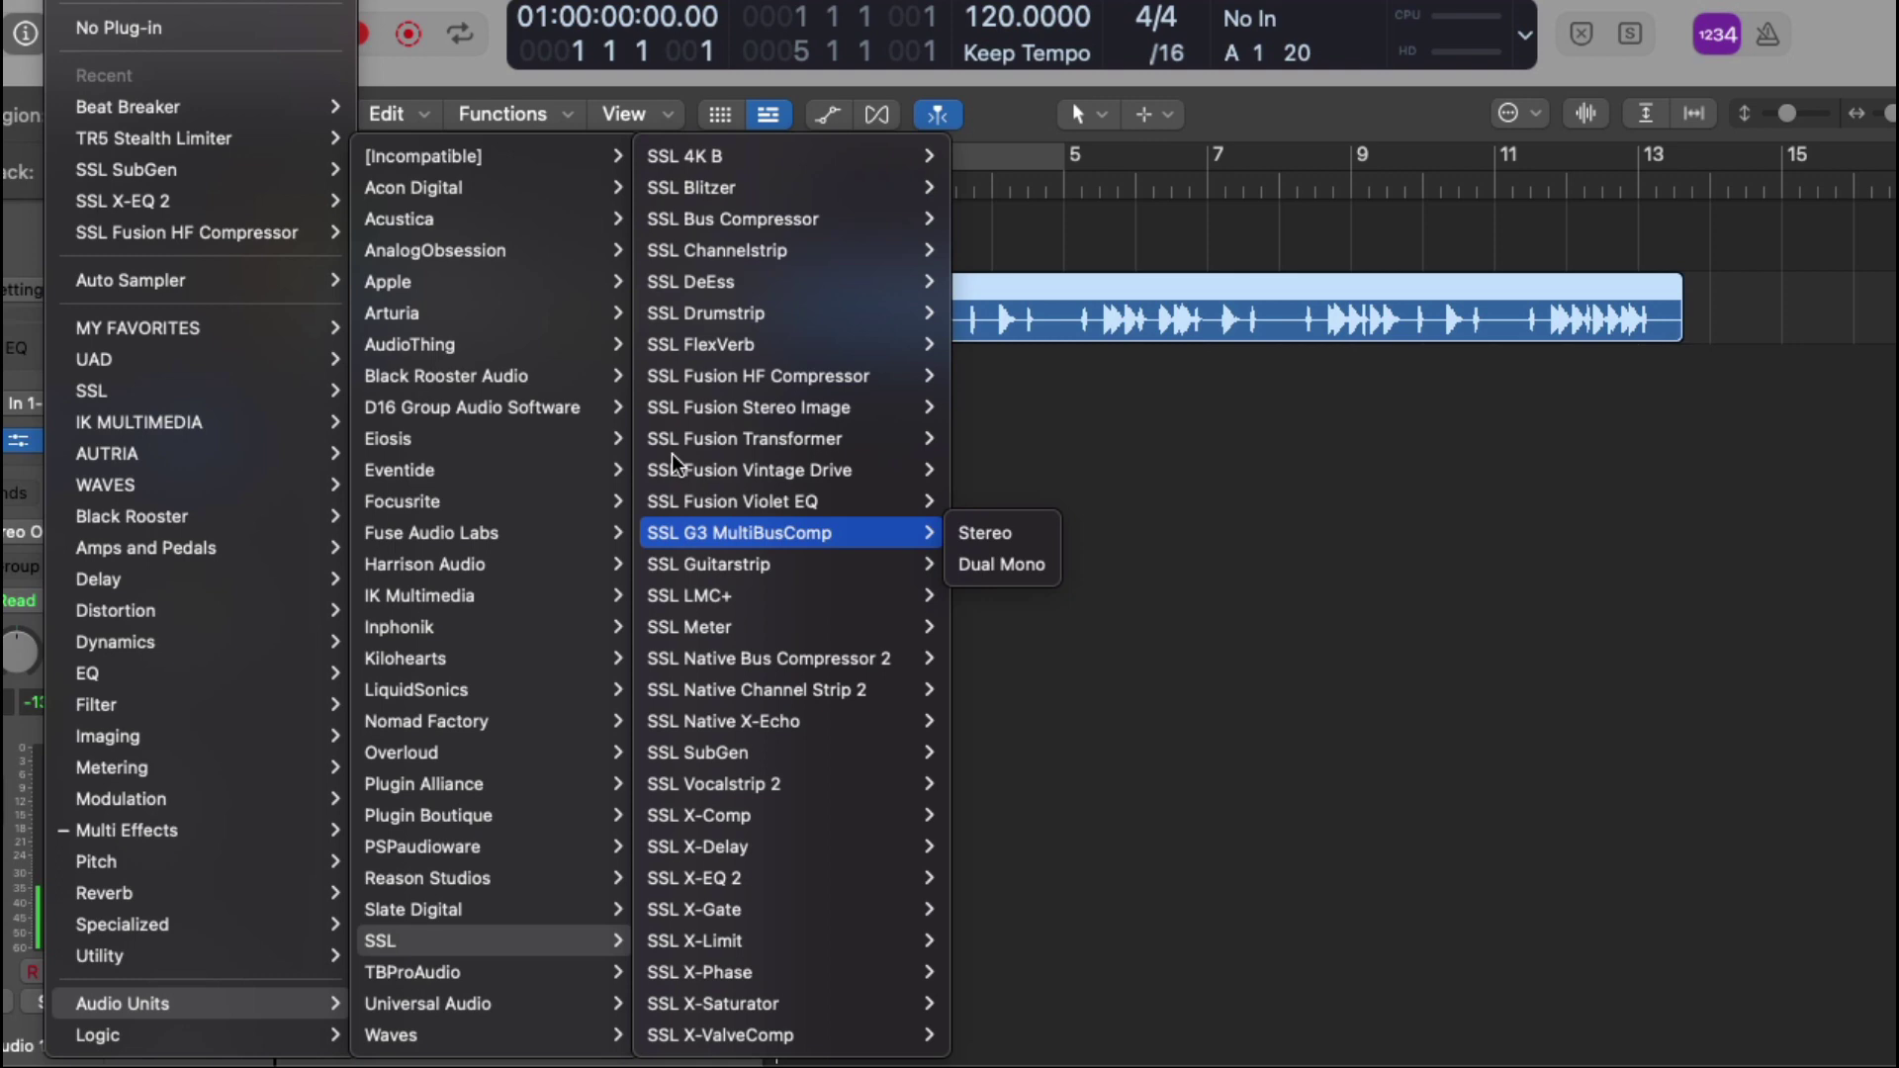
pyautogui.moveTo(781, 205)
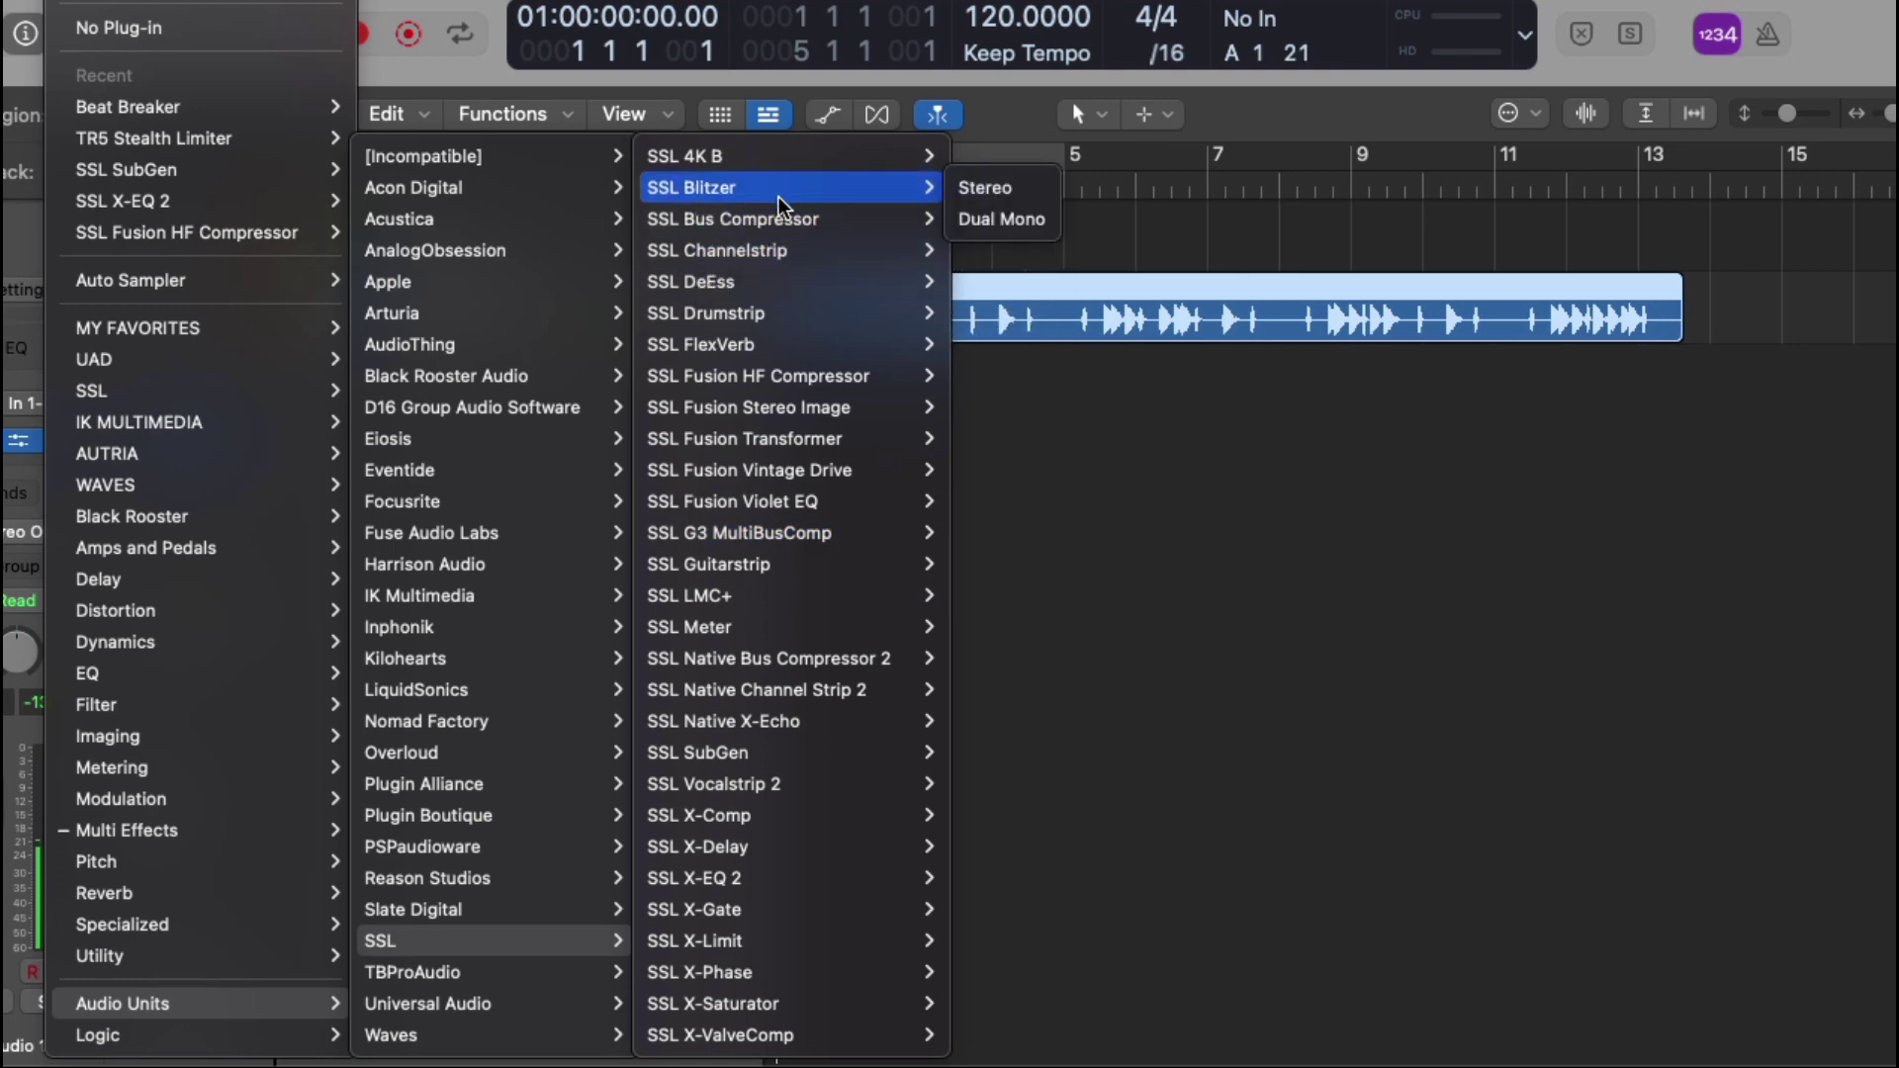
pyautogui.click(984, 156)
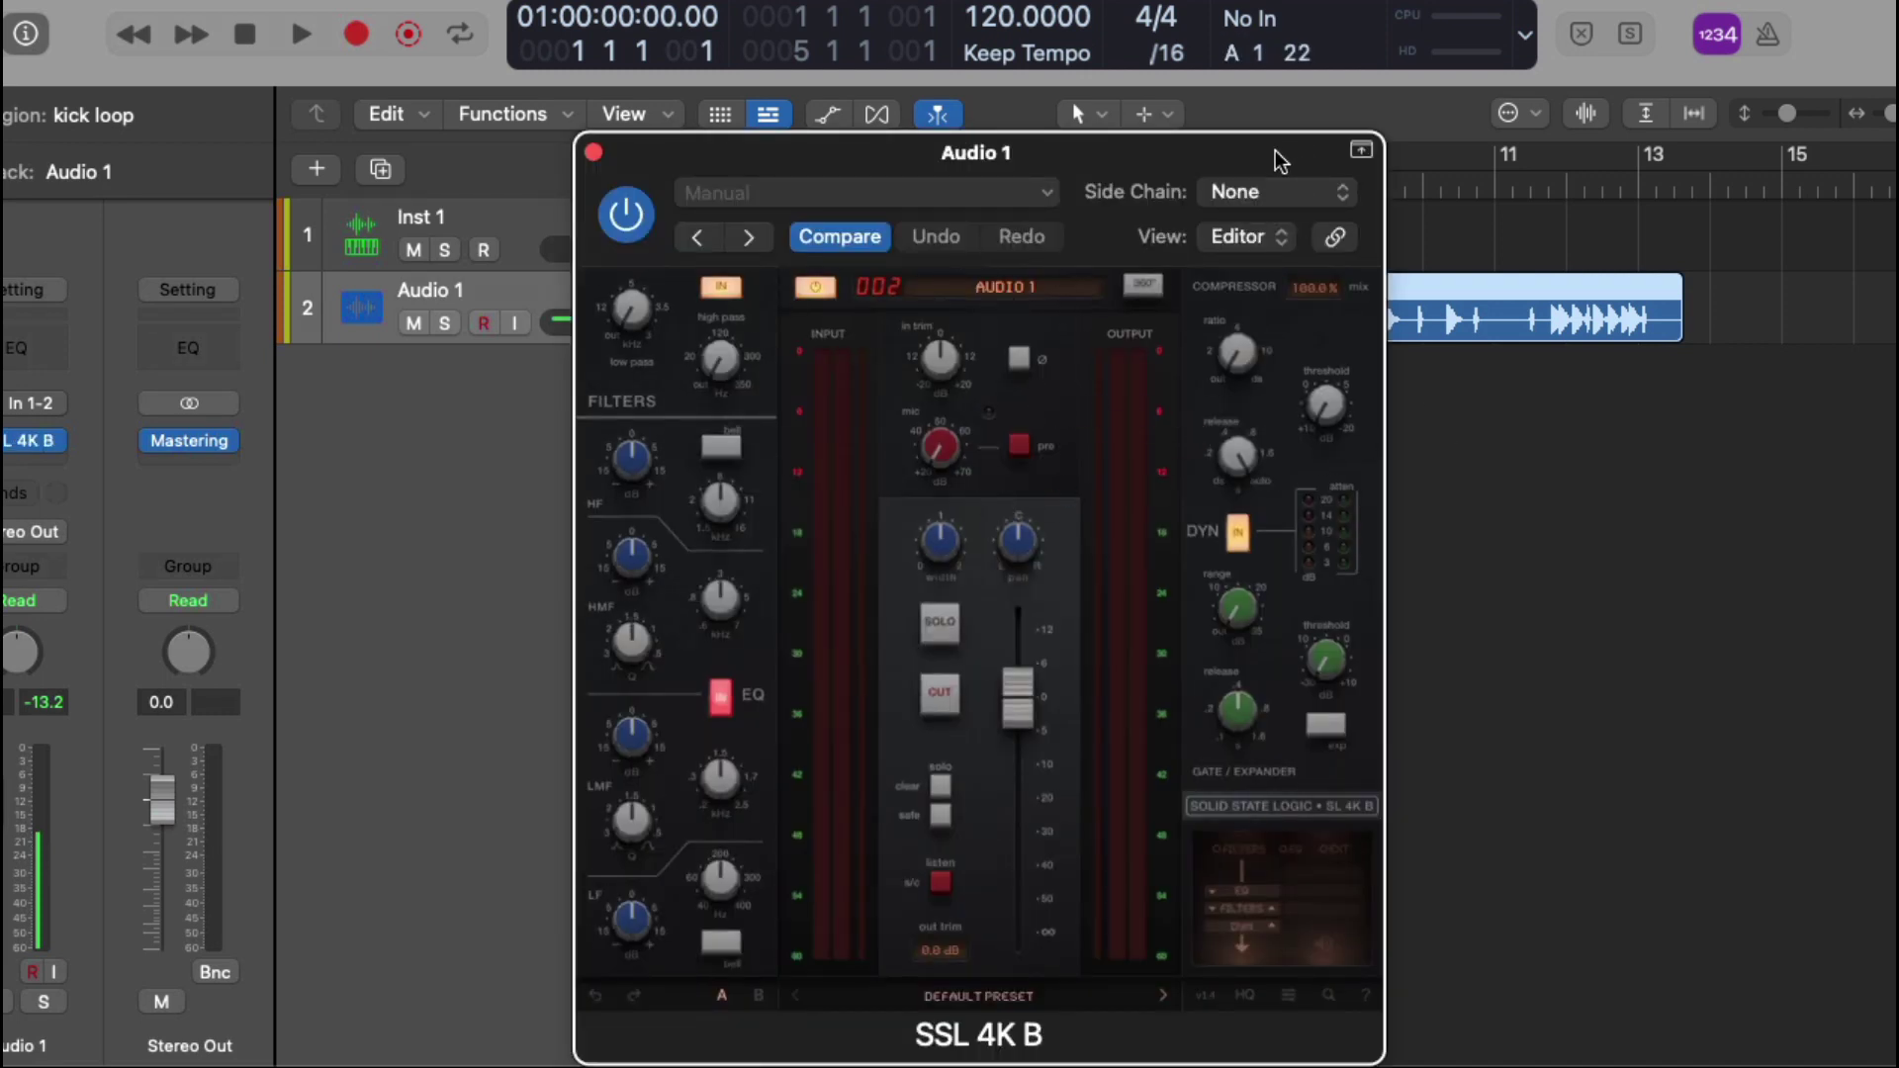
# Reposition the SSL 4K B window and quit SSL 360
pyautogui.moveTo(1277, 148); pyautogui.dragTo(1274, 72)
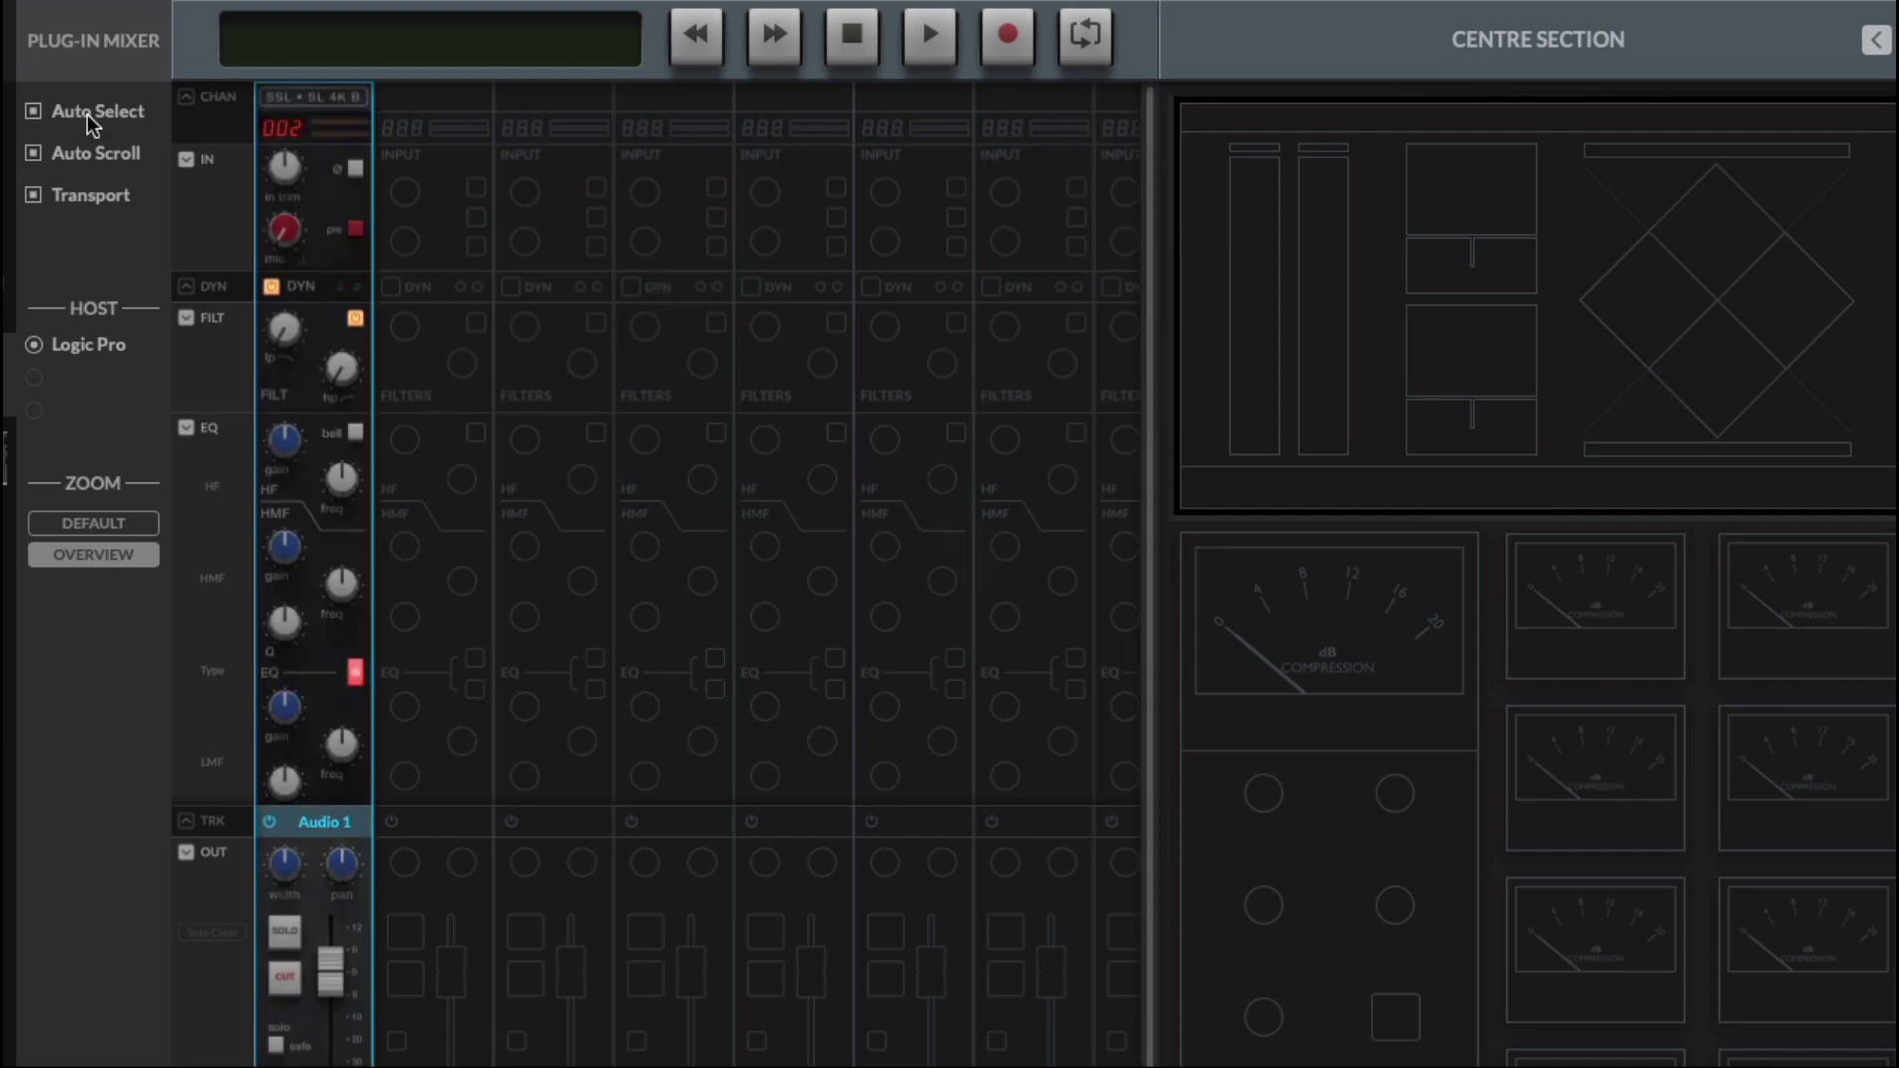
pyautogui.click(69, 2)
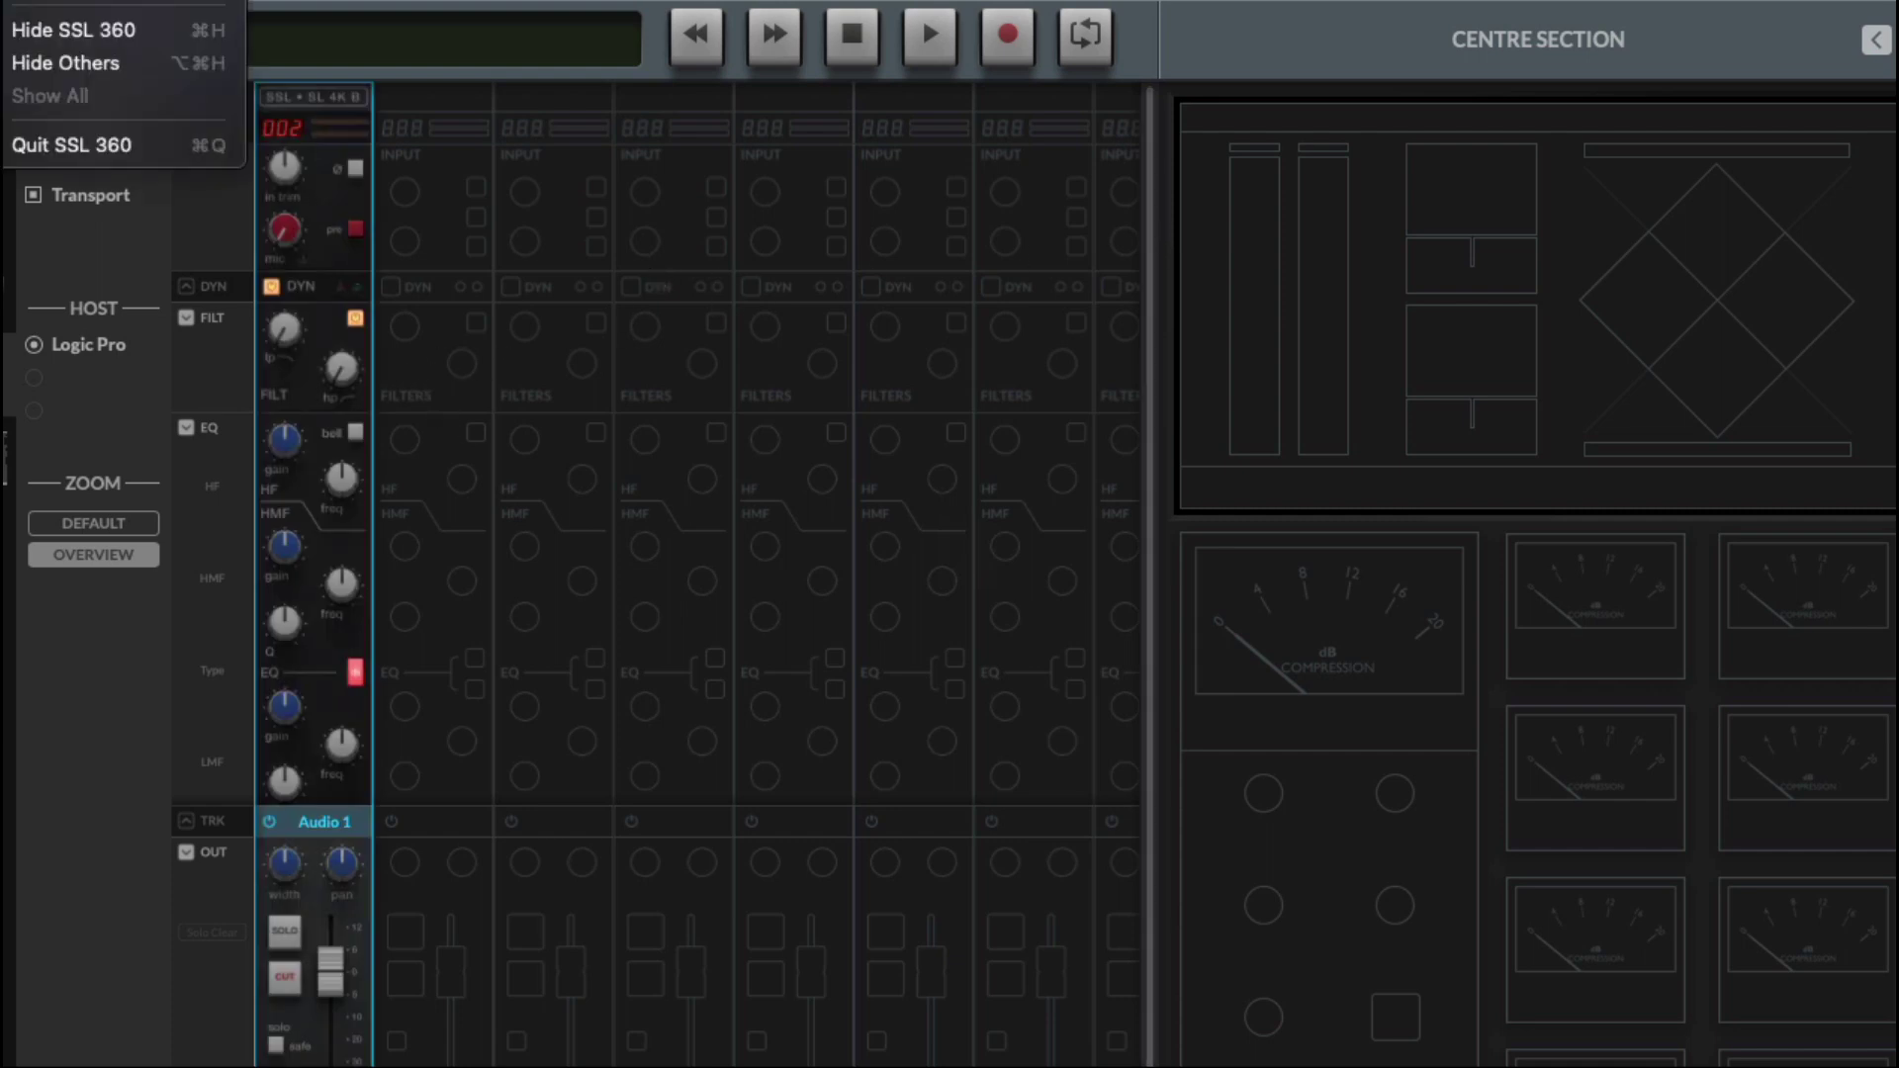
pyautogui.click(85, 130)
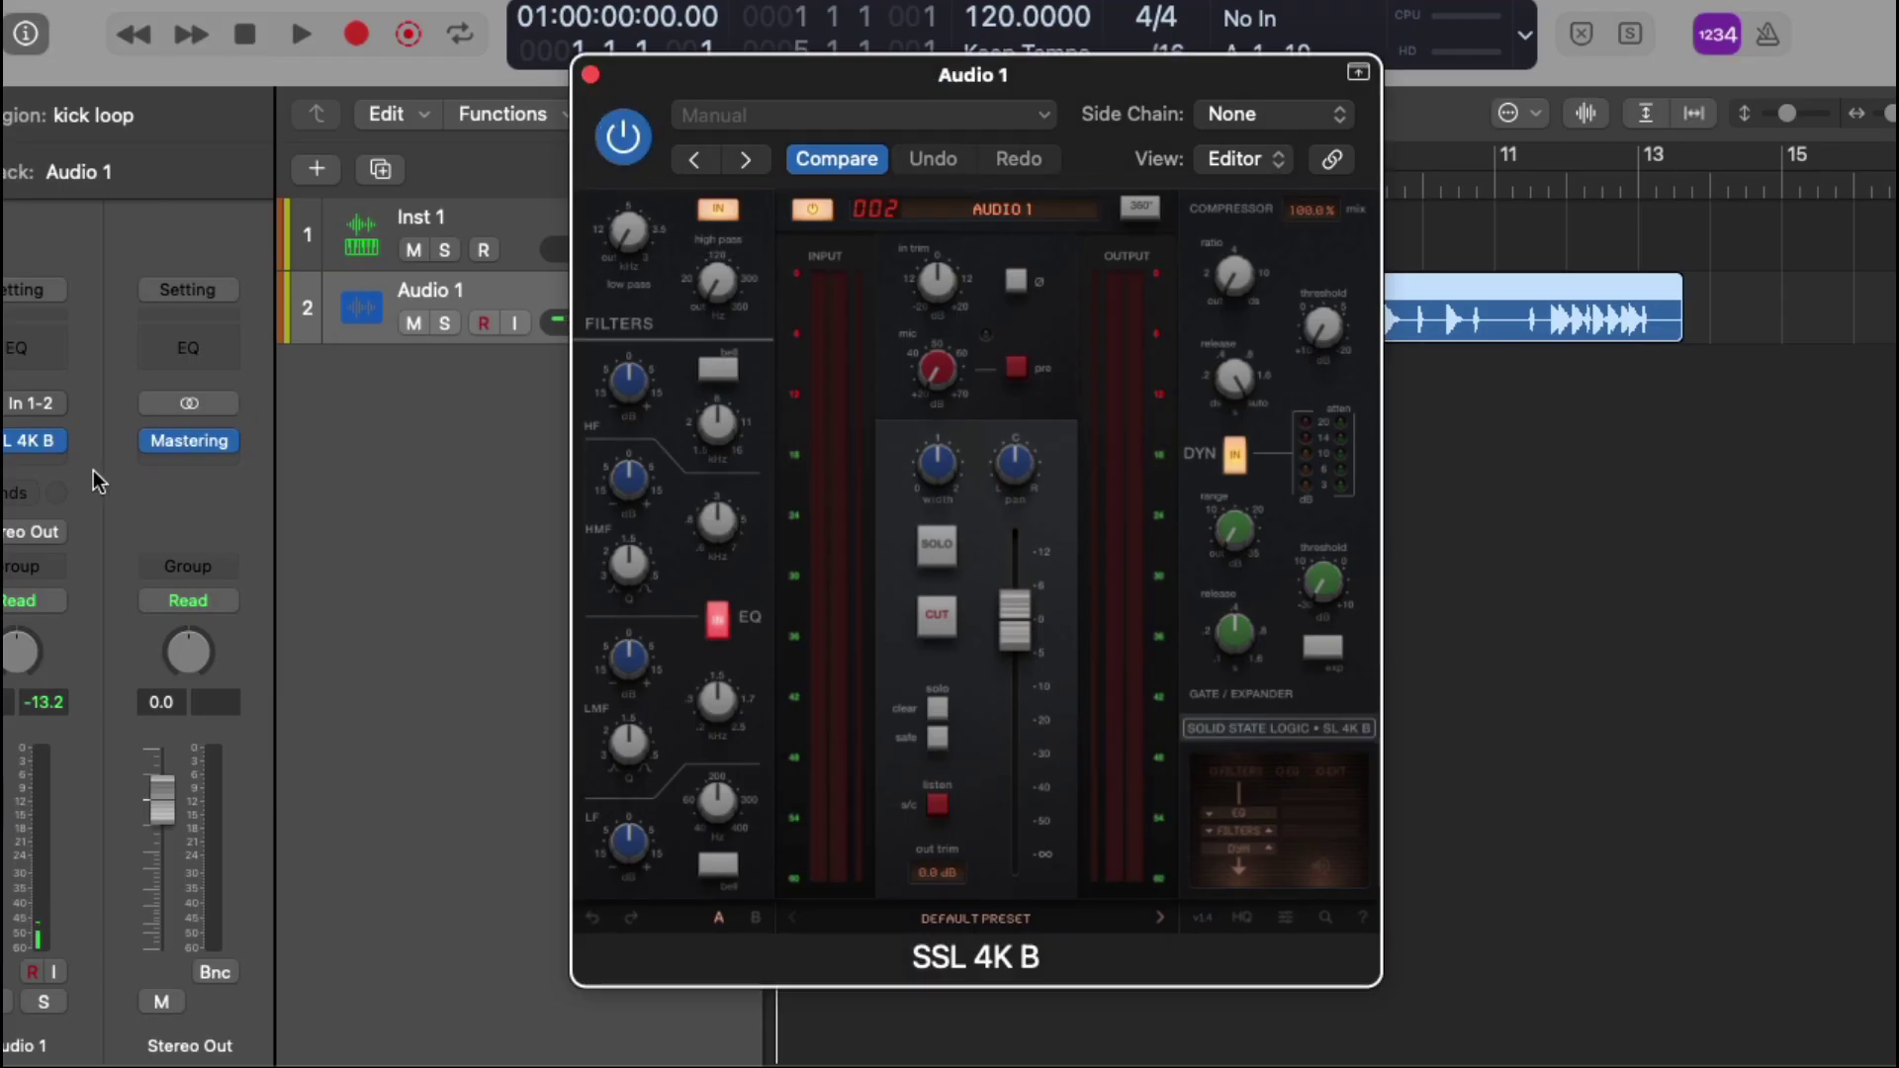
# Insert Black Rooster's KH-COMP1 in stereo after SSL 4K B, then close its window
pyautogui.click(6, 461)
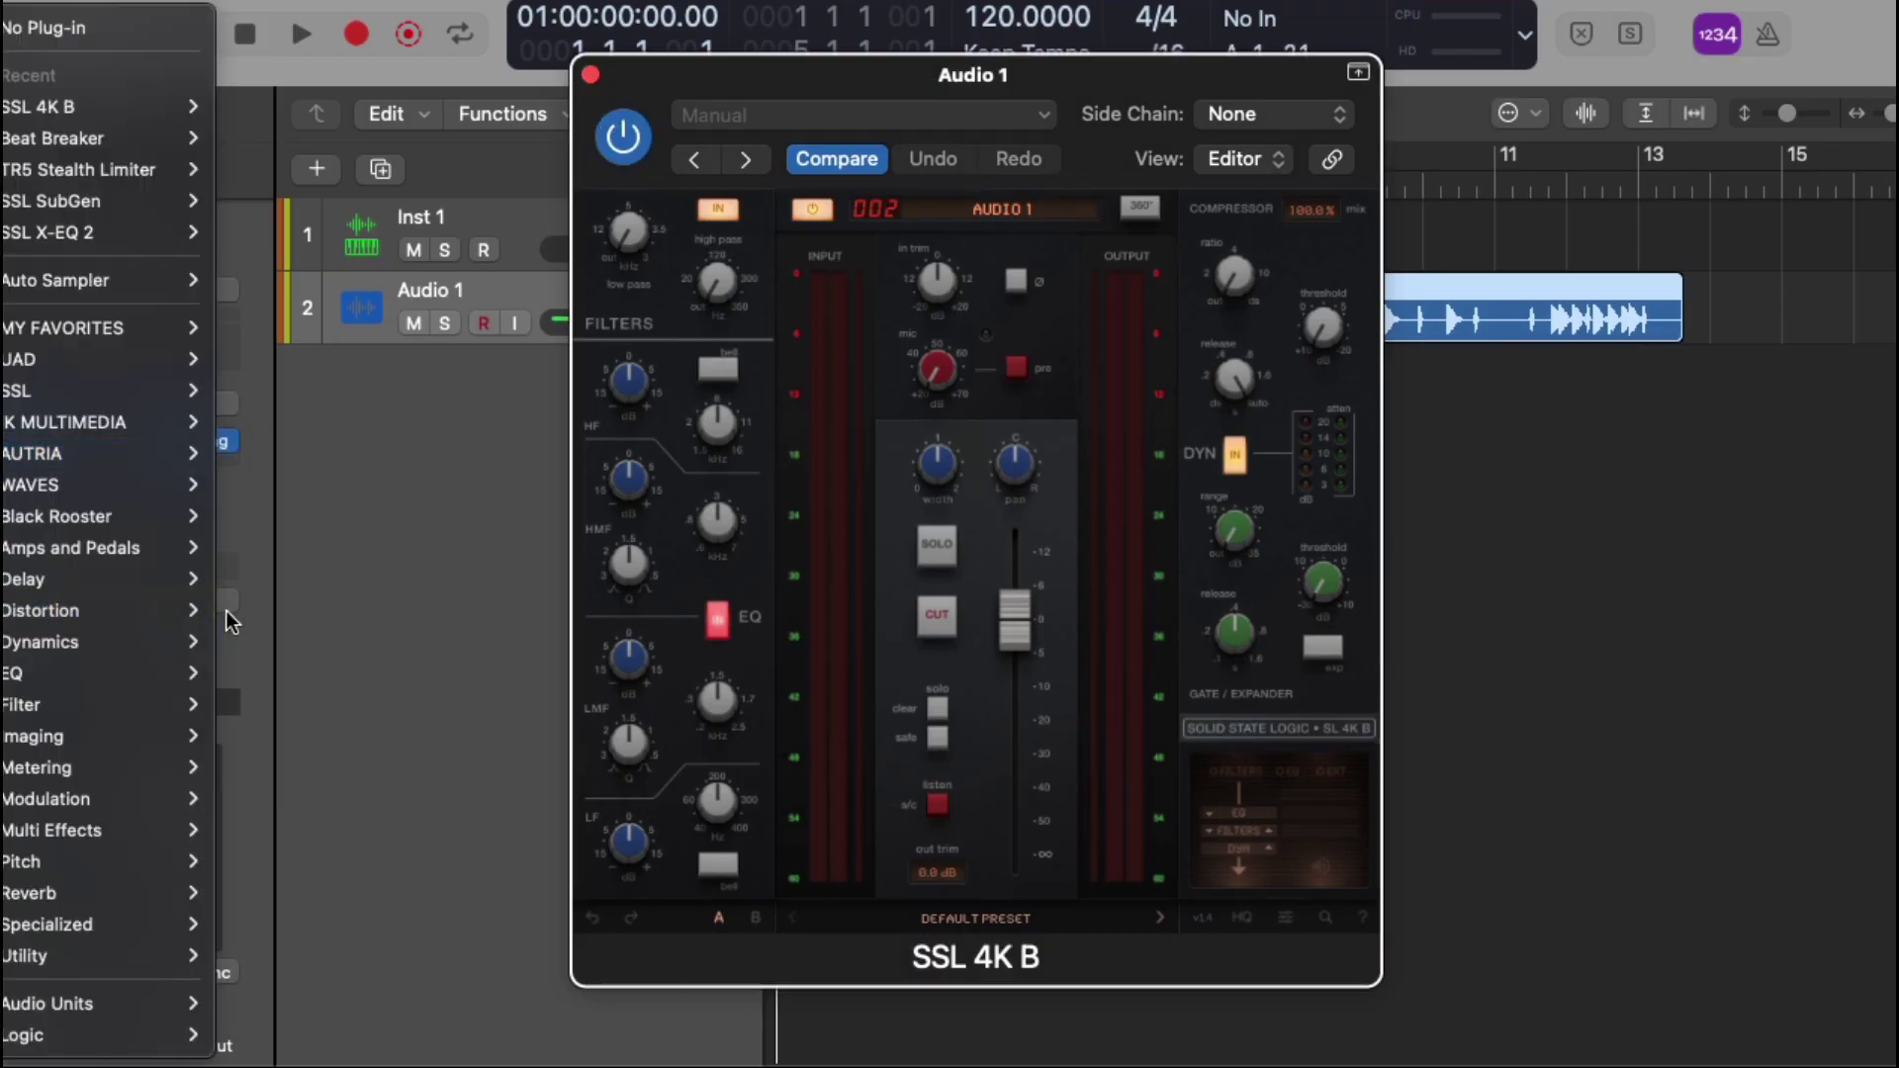
pyautogui.moveTo(193, 516)
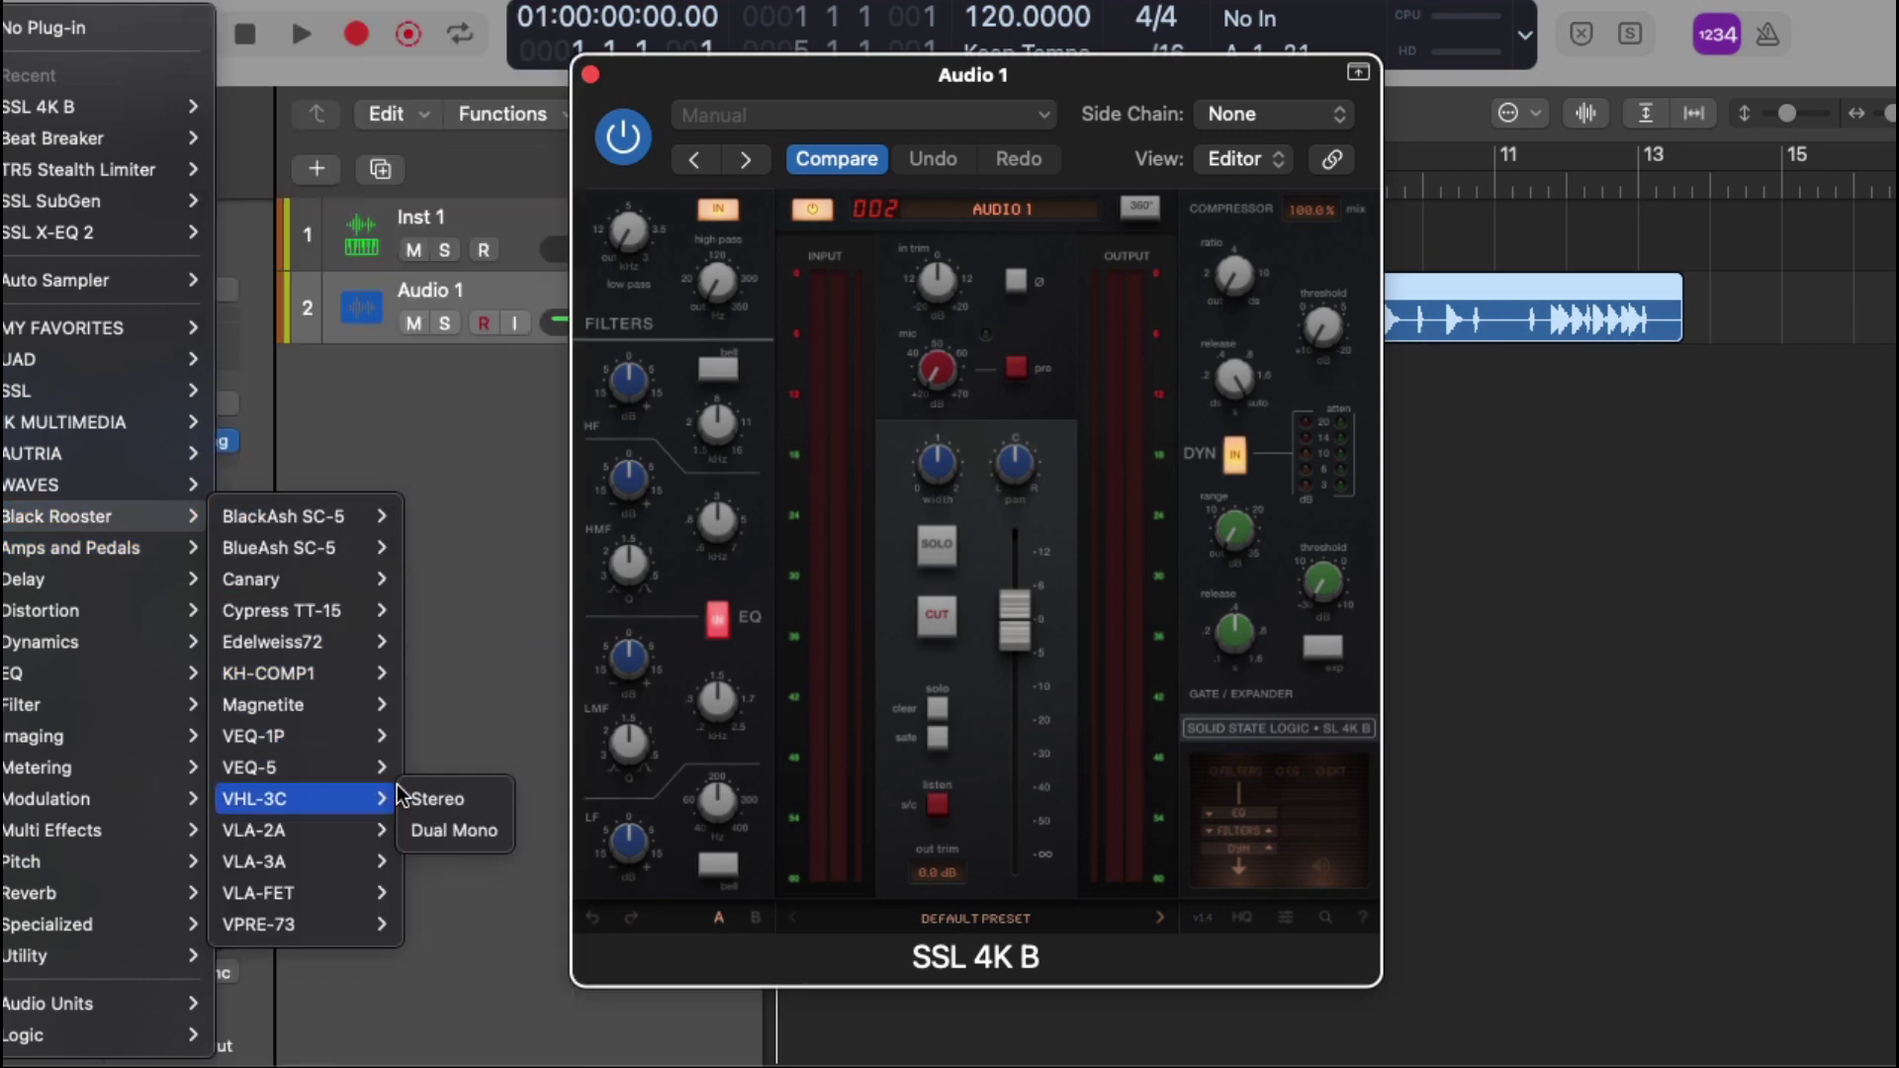
pyautogui.moveTo(394, 653)
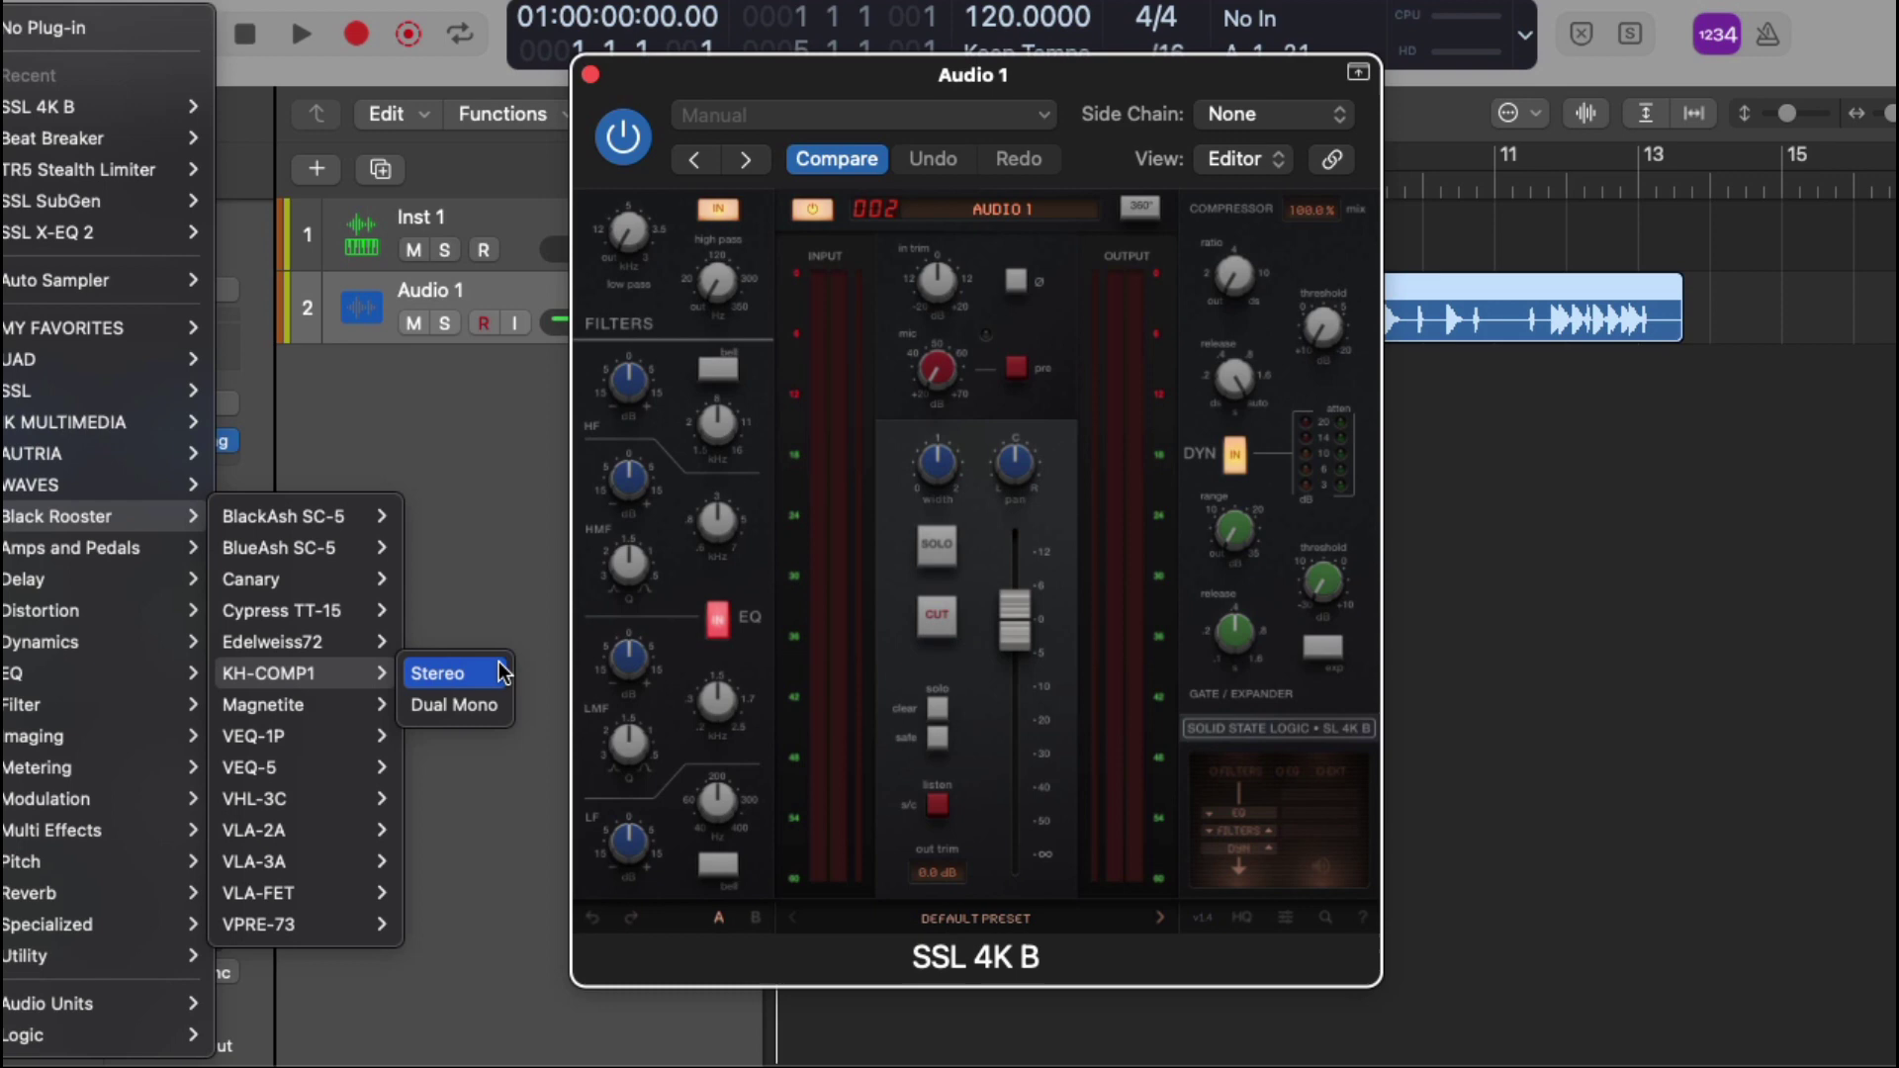
pyautogui.click(501, 669)
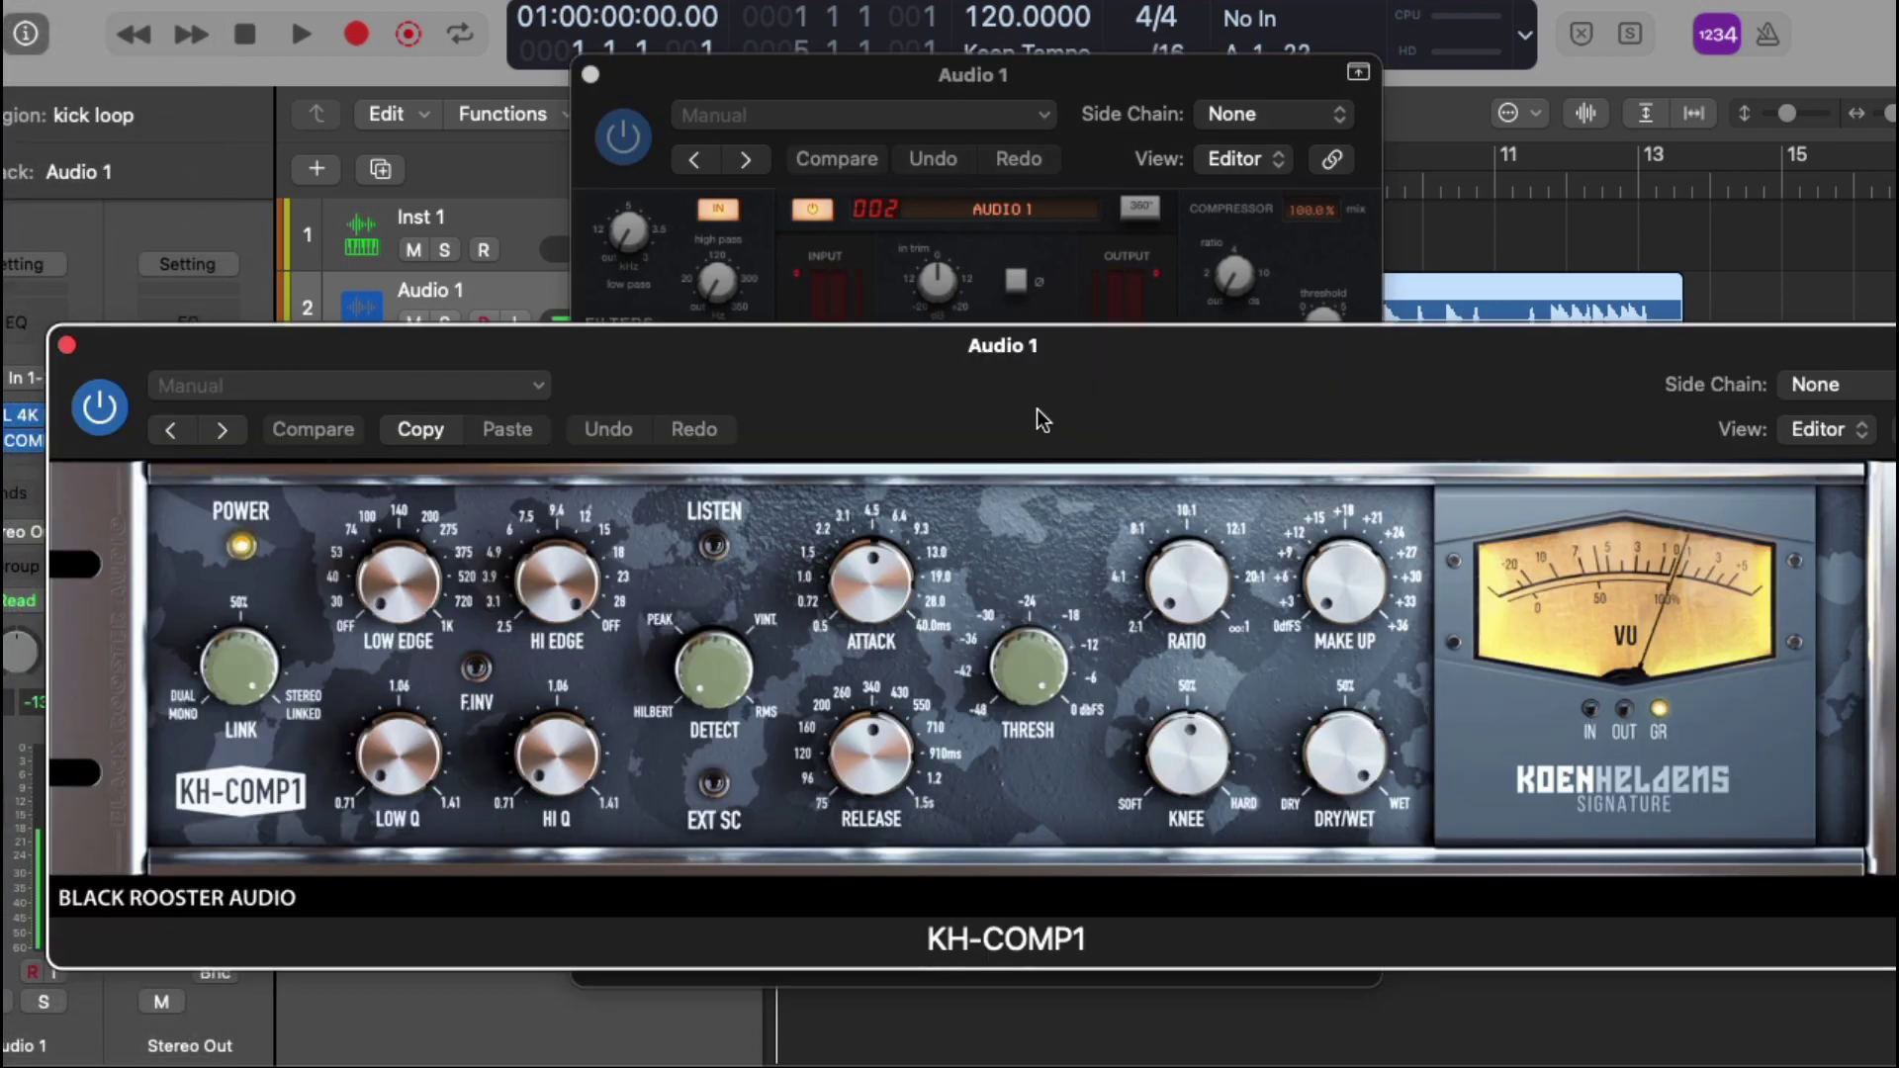
pyautogui.moveTo(1045, 400); pyautogui.dragTo(1052, 213)
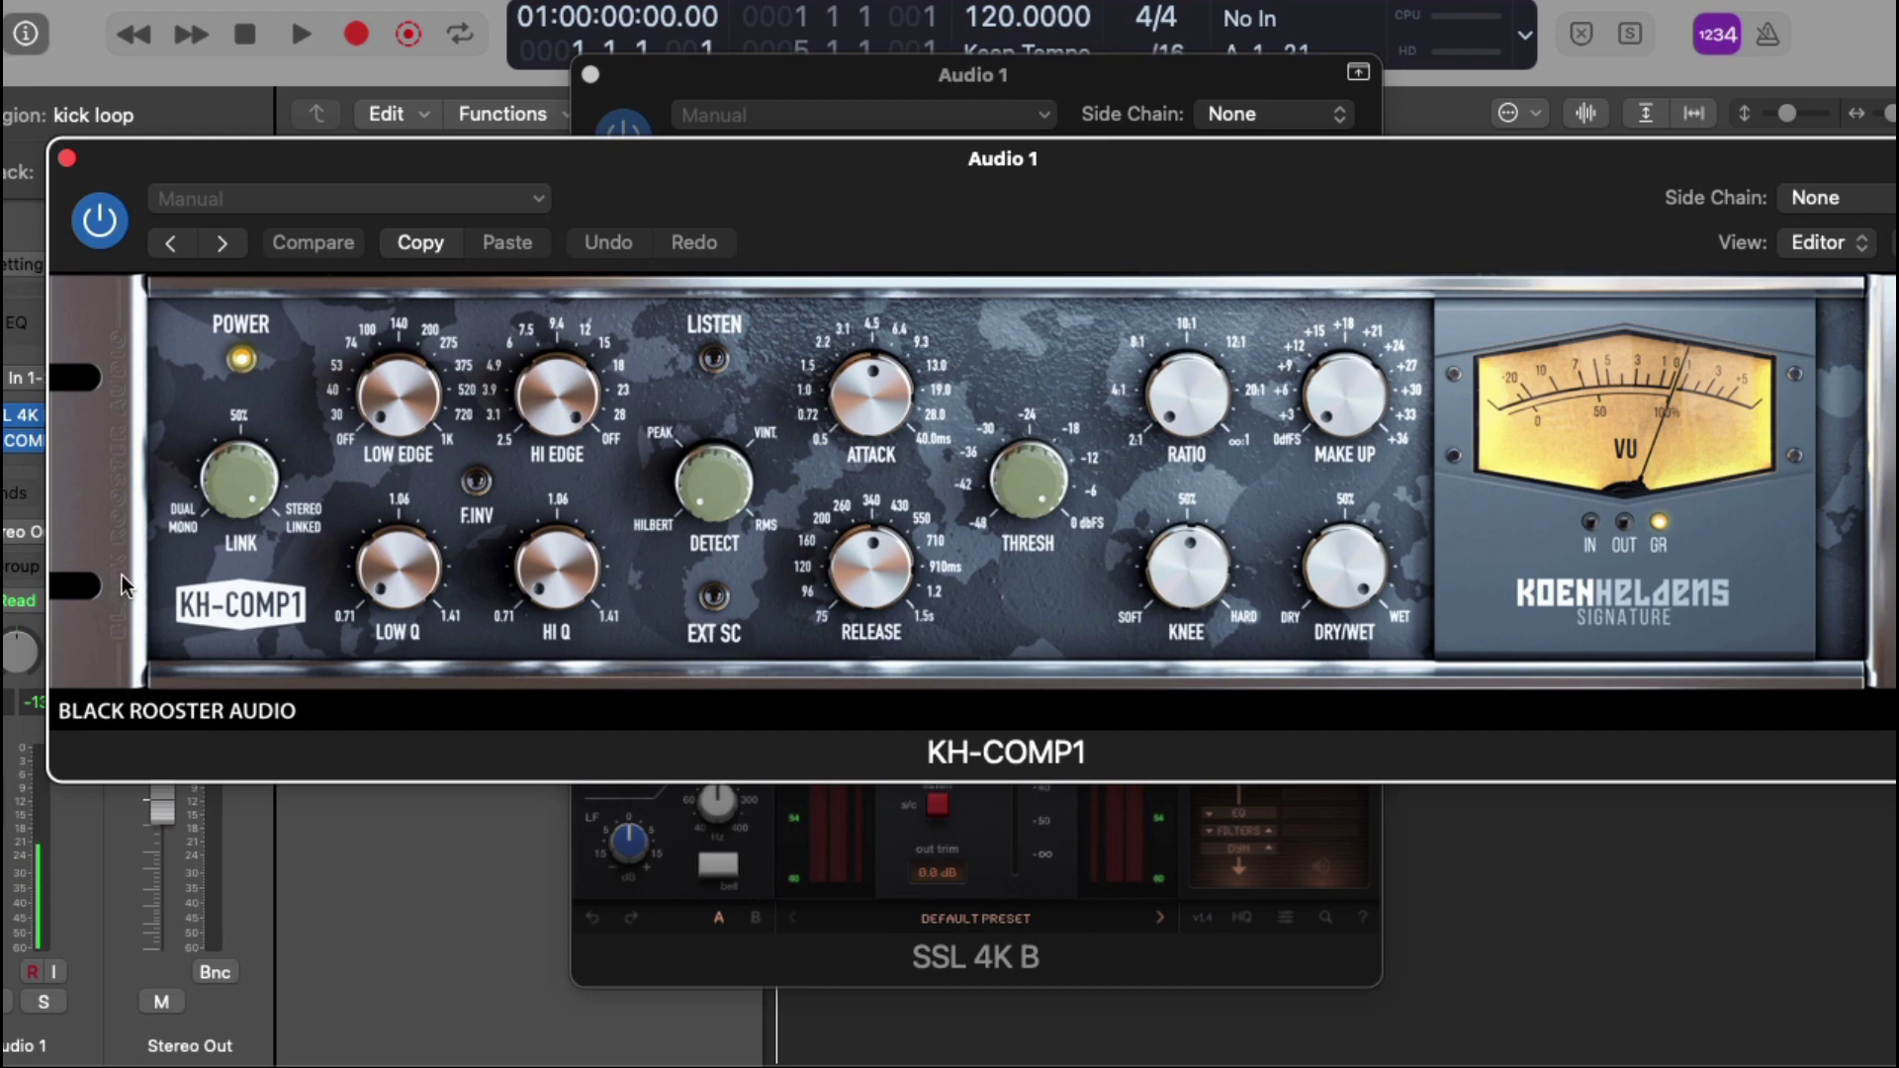
pyautogui.click(67, 158)
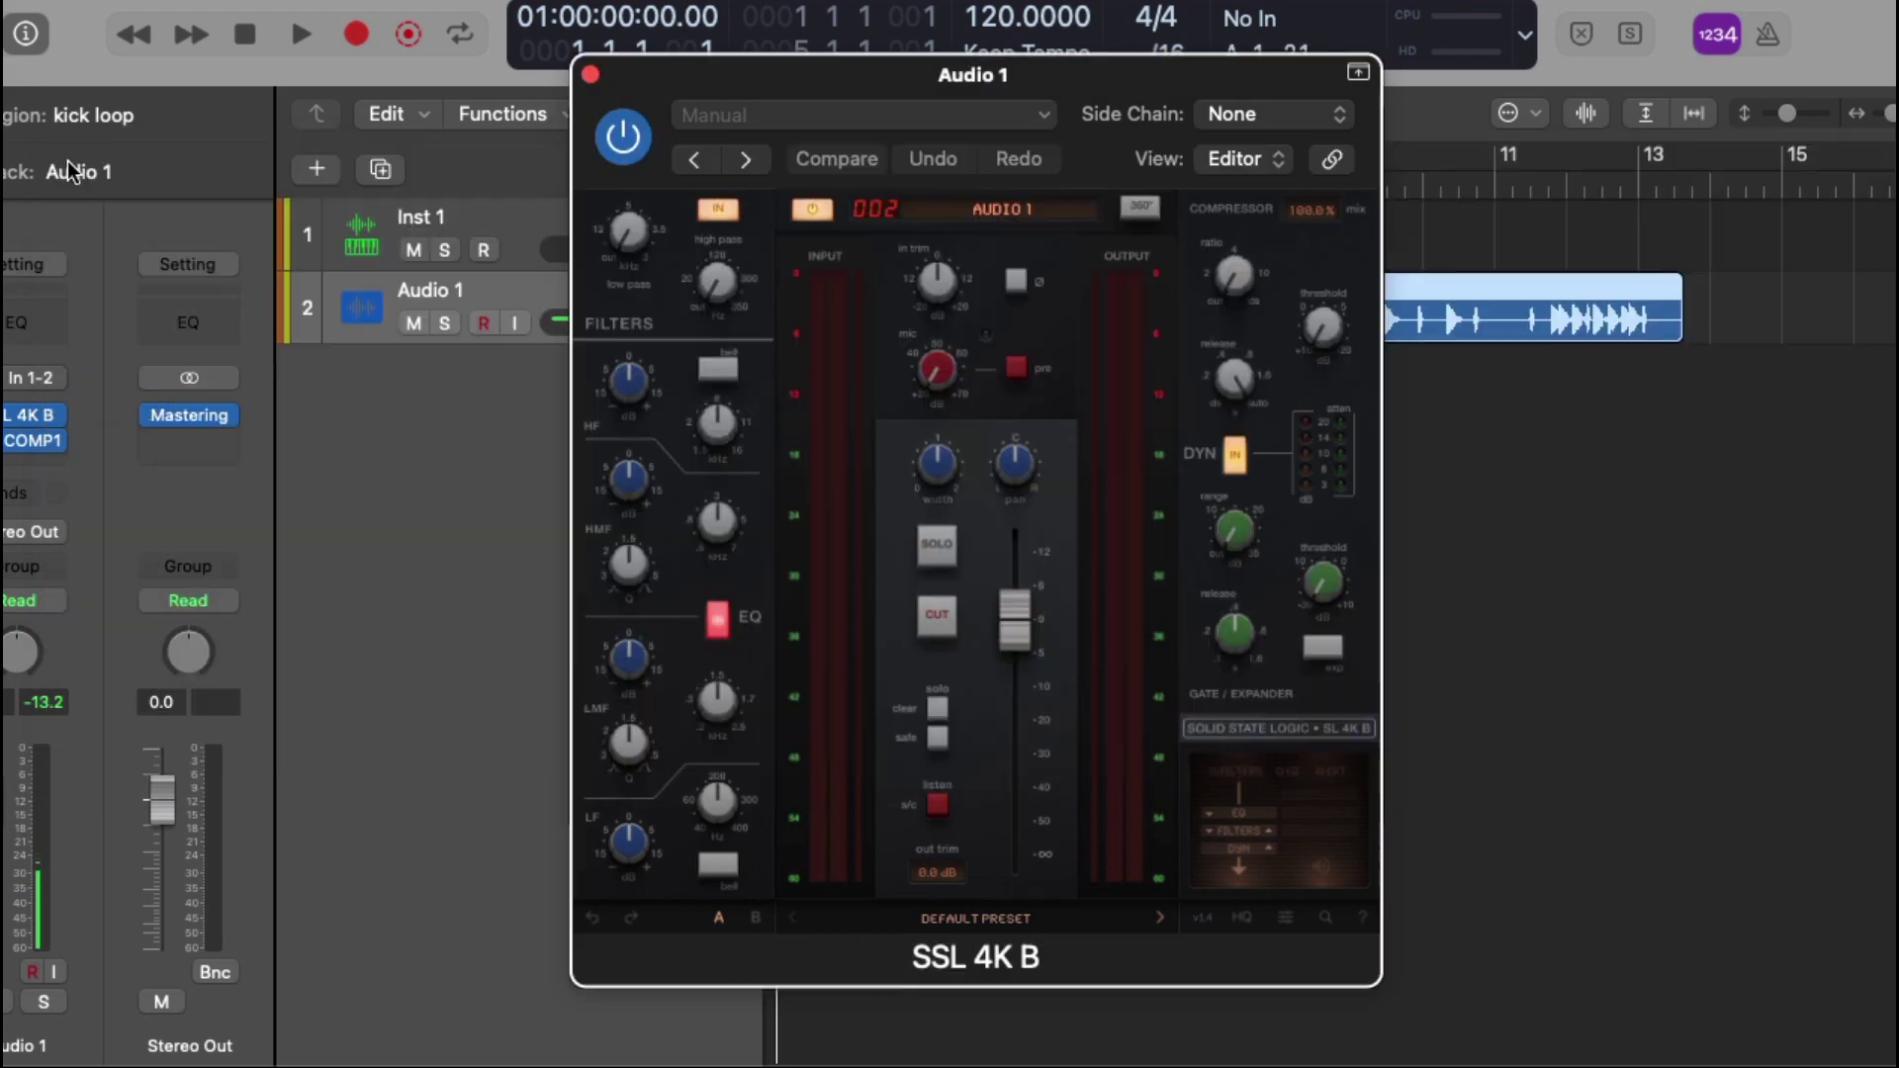
# Insert PSP InfiniStrip in stereo on Audio 1
pyautogui.click(53, 447)
pyautogui.moveTo(506, 962)
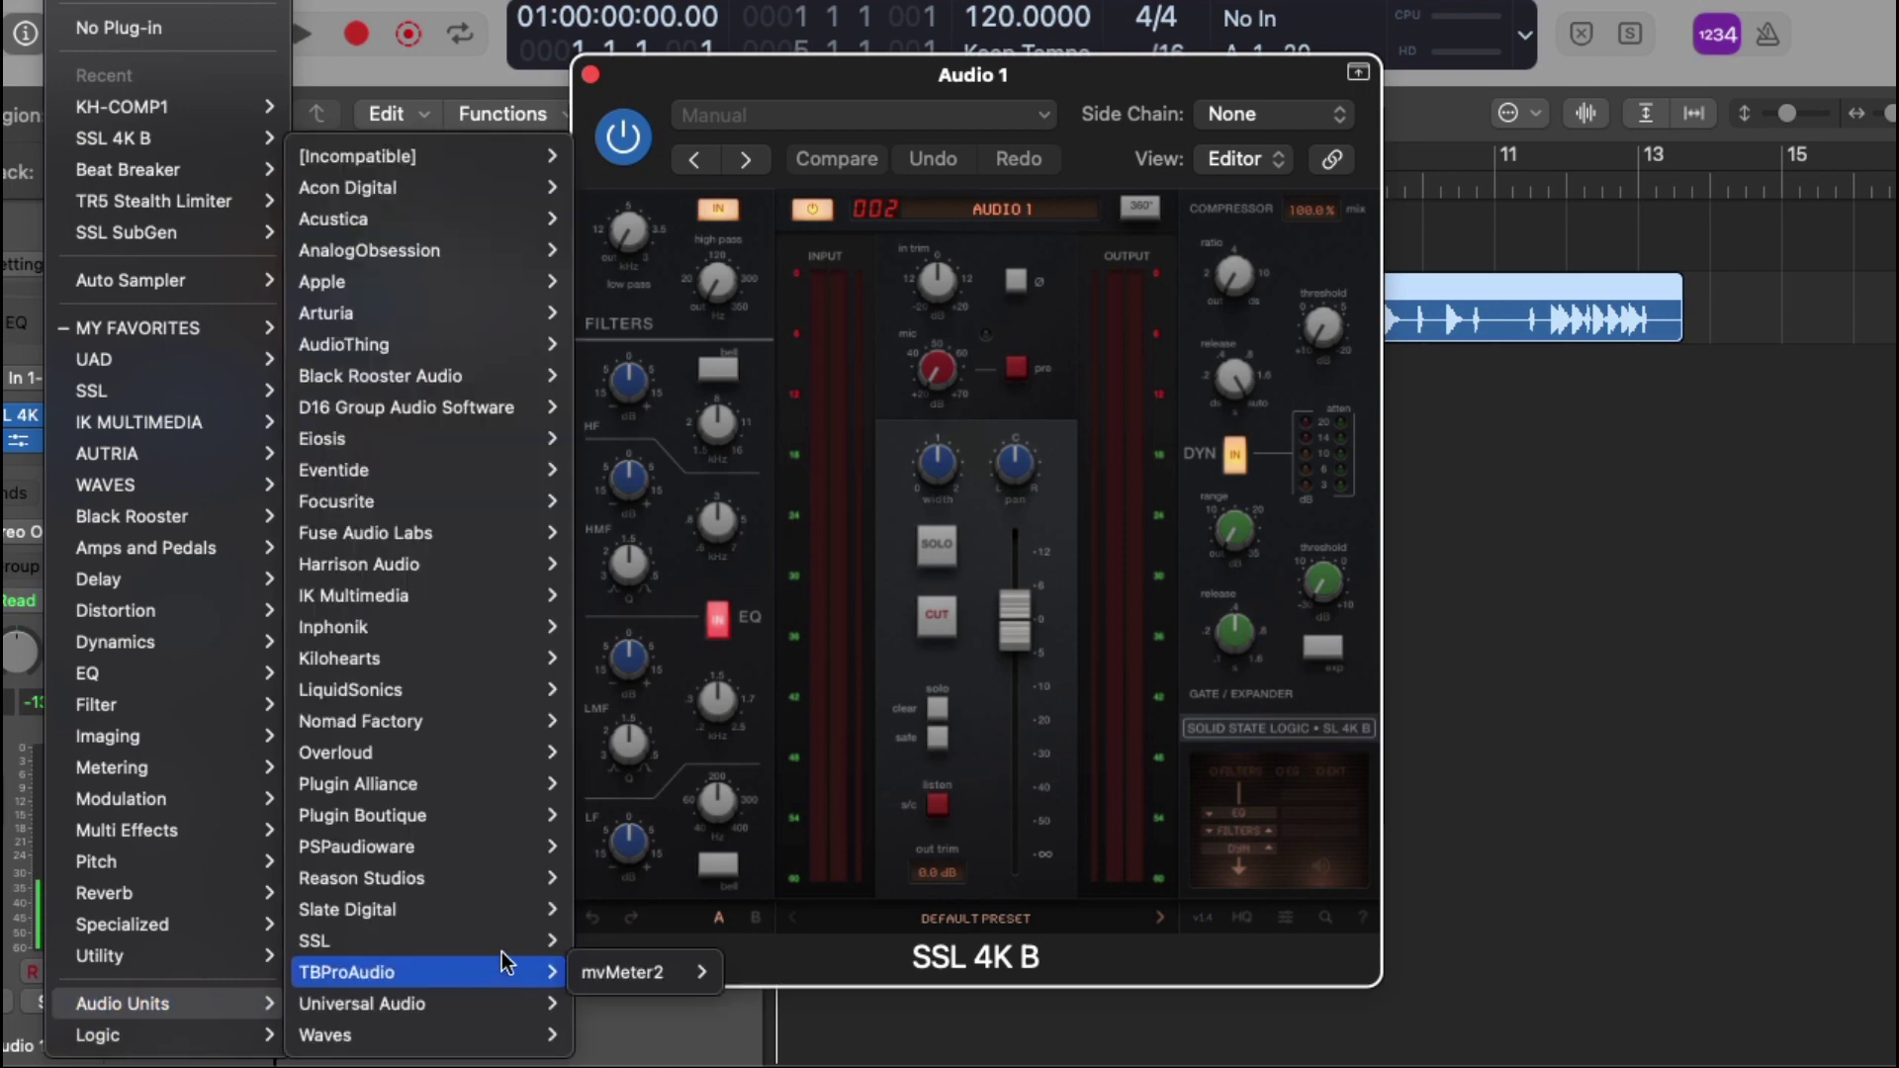
pyautogui.moveTo(436, 847)
pyautogui.moveTo(735, 853)
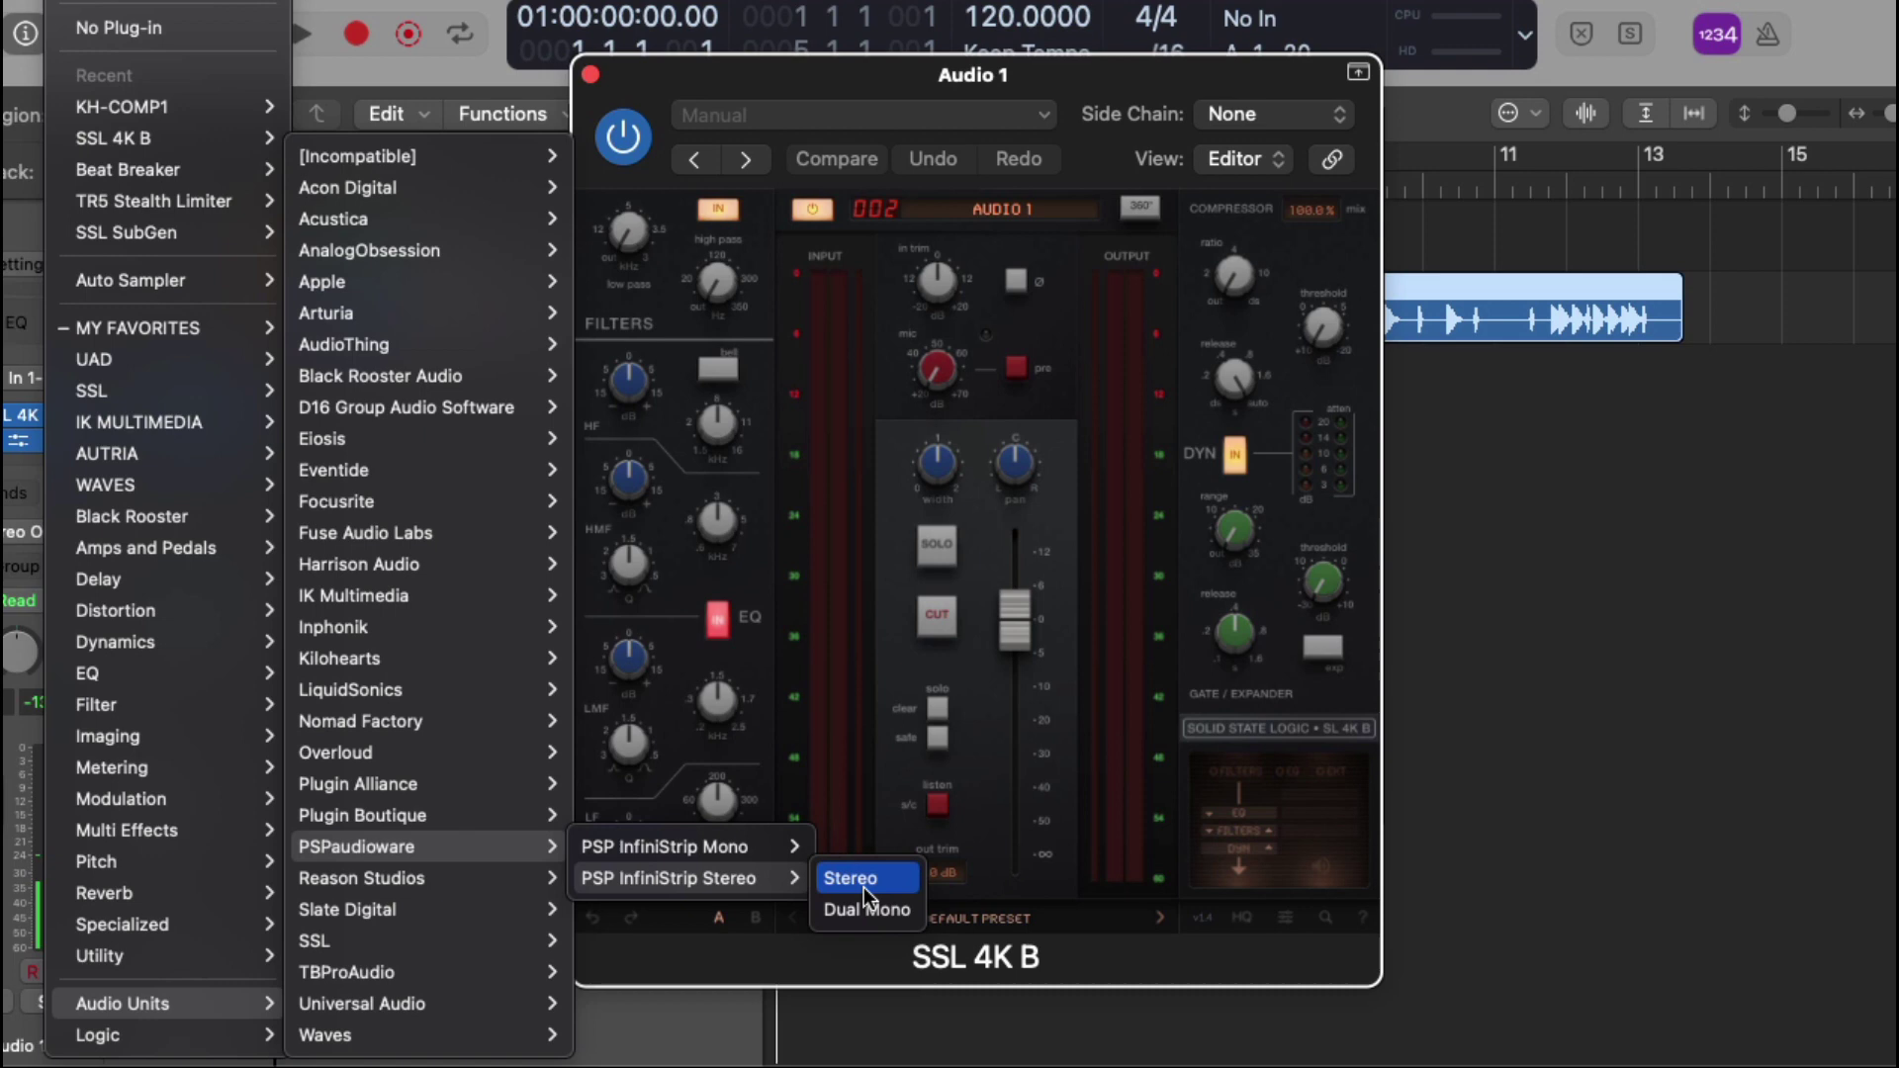
pyautogui.click(867, 879)
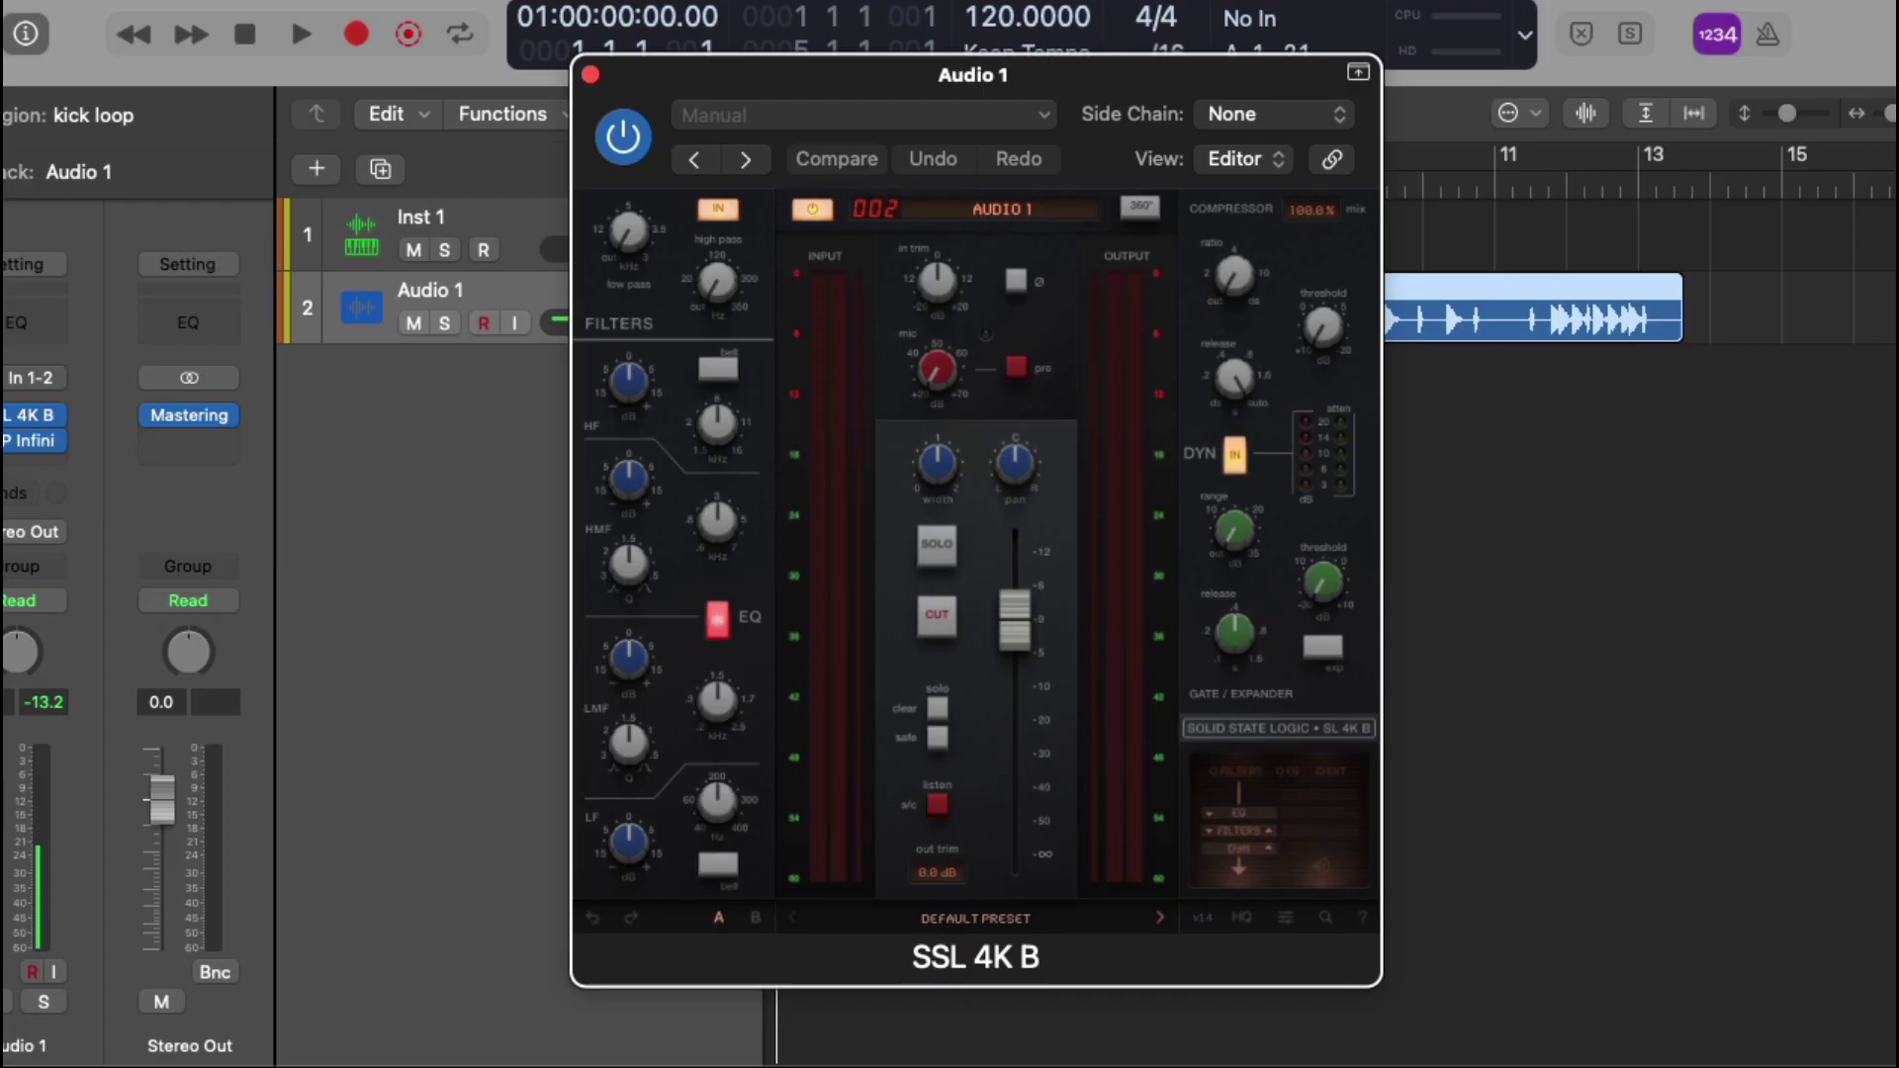
# Load Slate Digital's stereo Virtual Mix Rack after SSL 4K B, holding VCC Channel, FG-S and FG-N
pyautogui.click(52, 435)
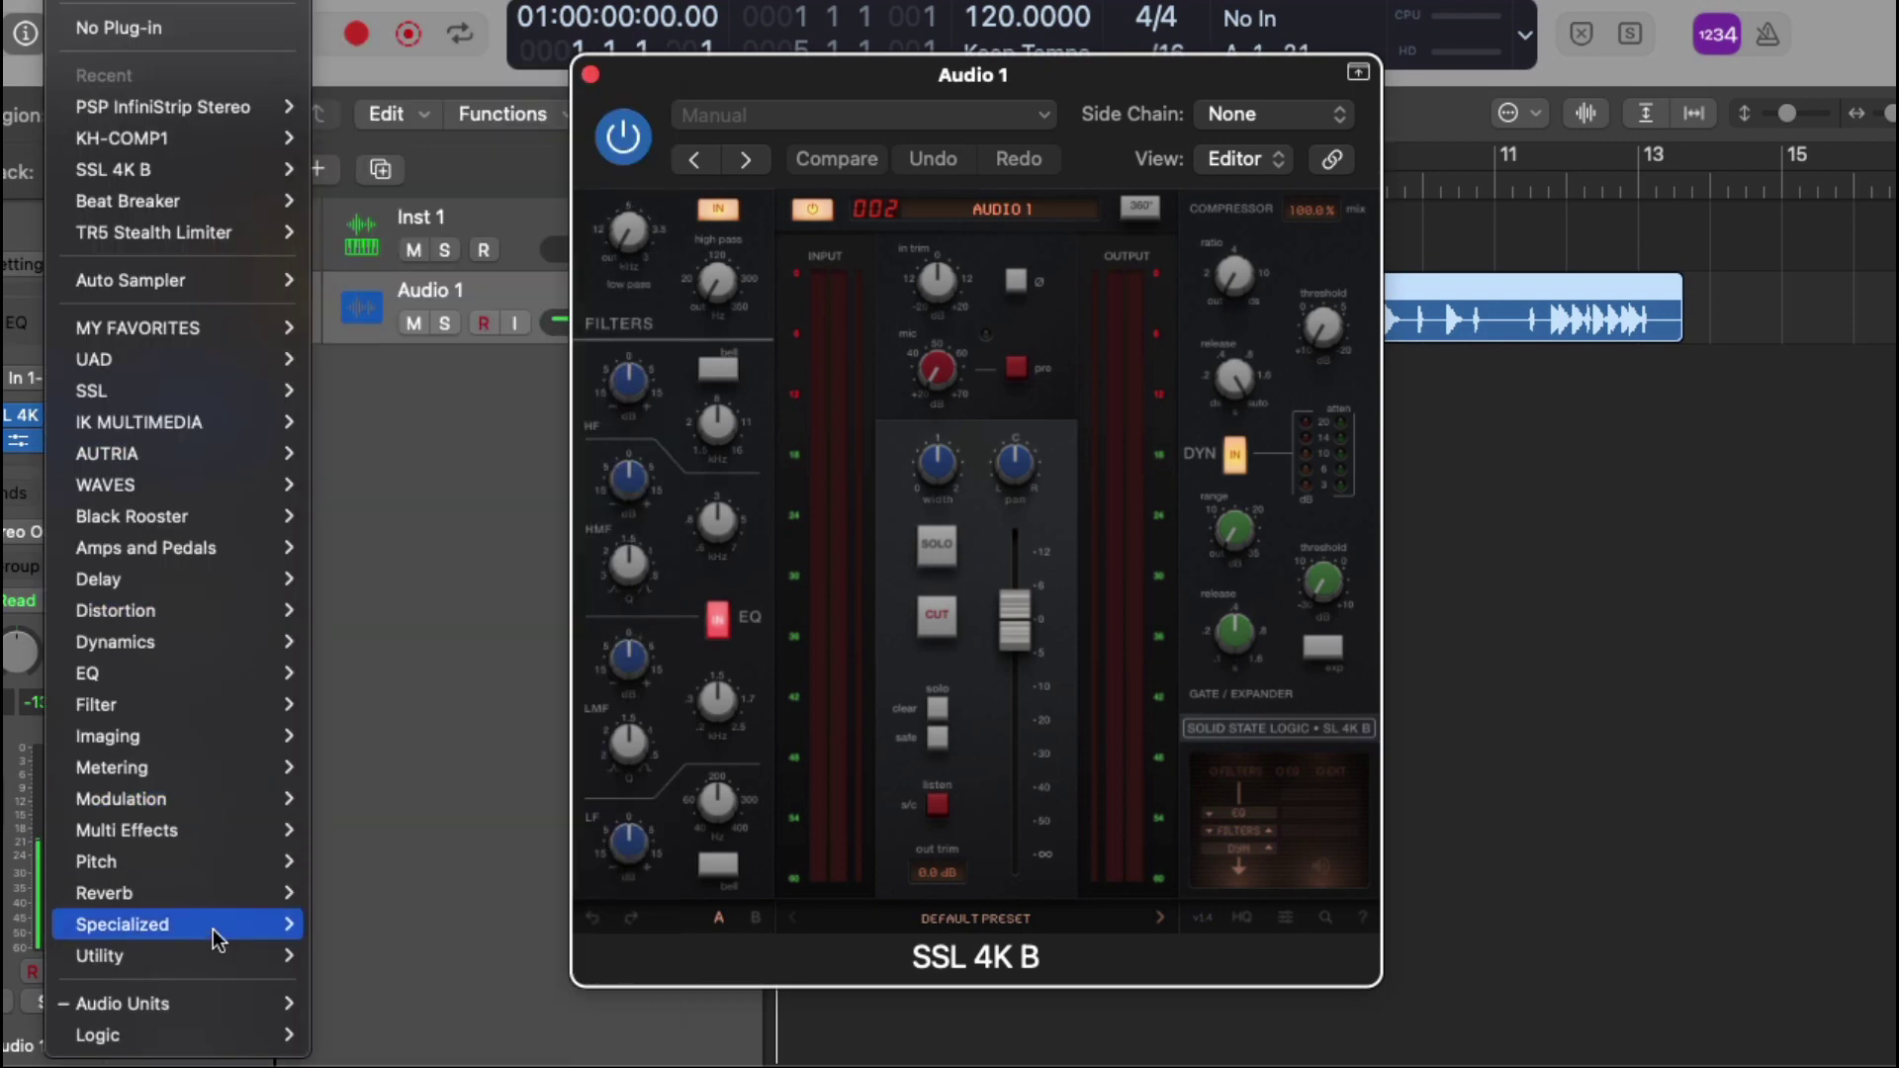
pyautogui.moveTo(225, 1002)
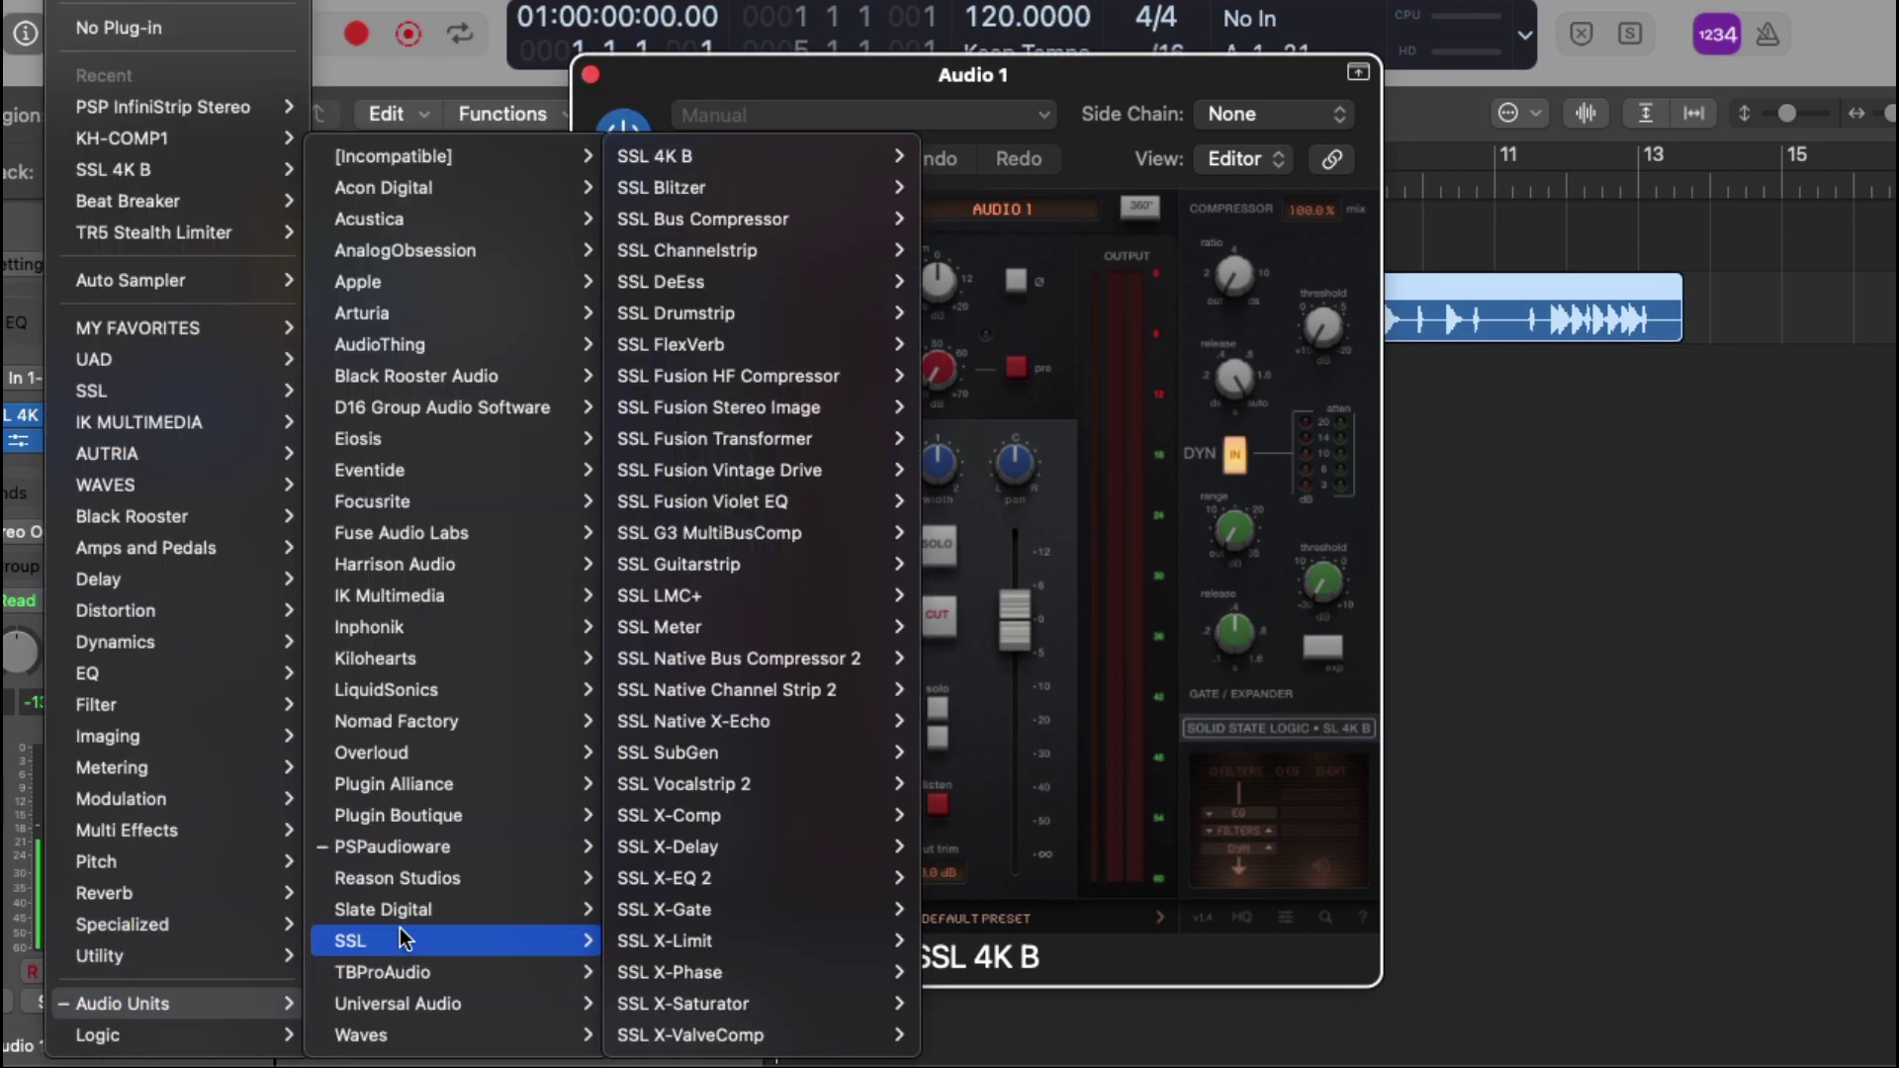
pyautogui.moveTo(550, 908)
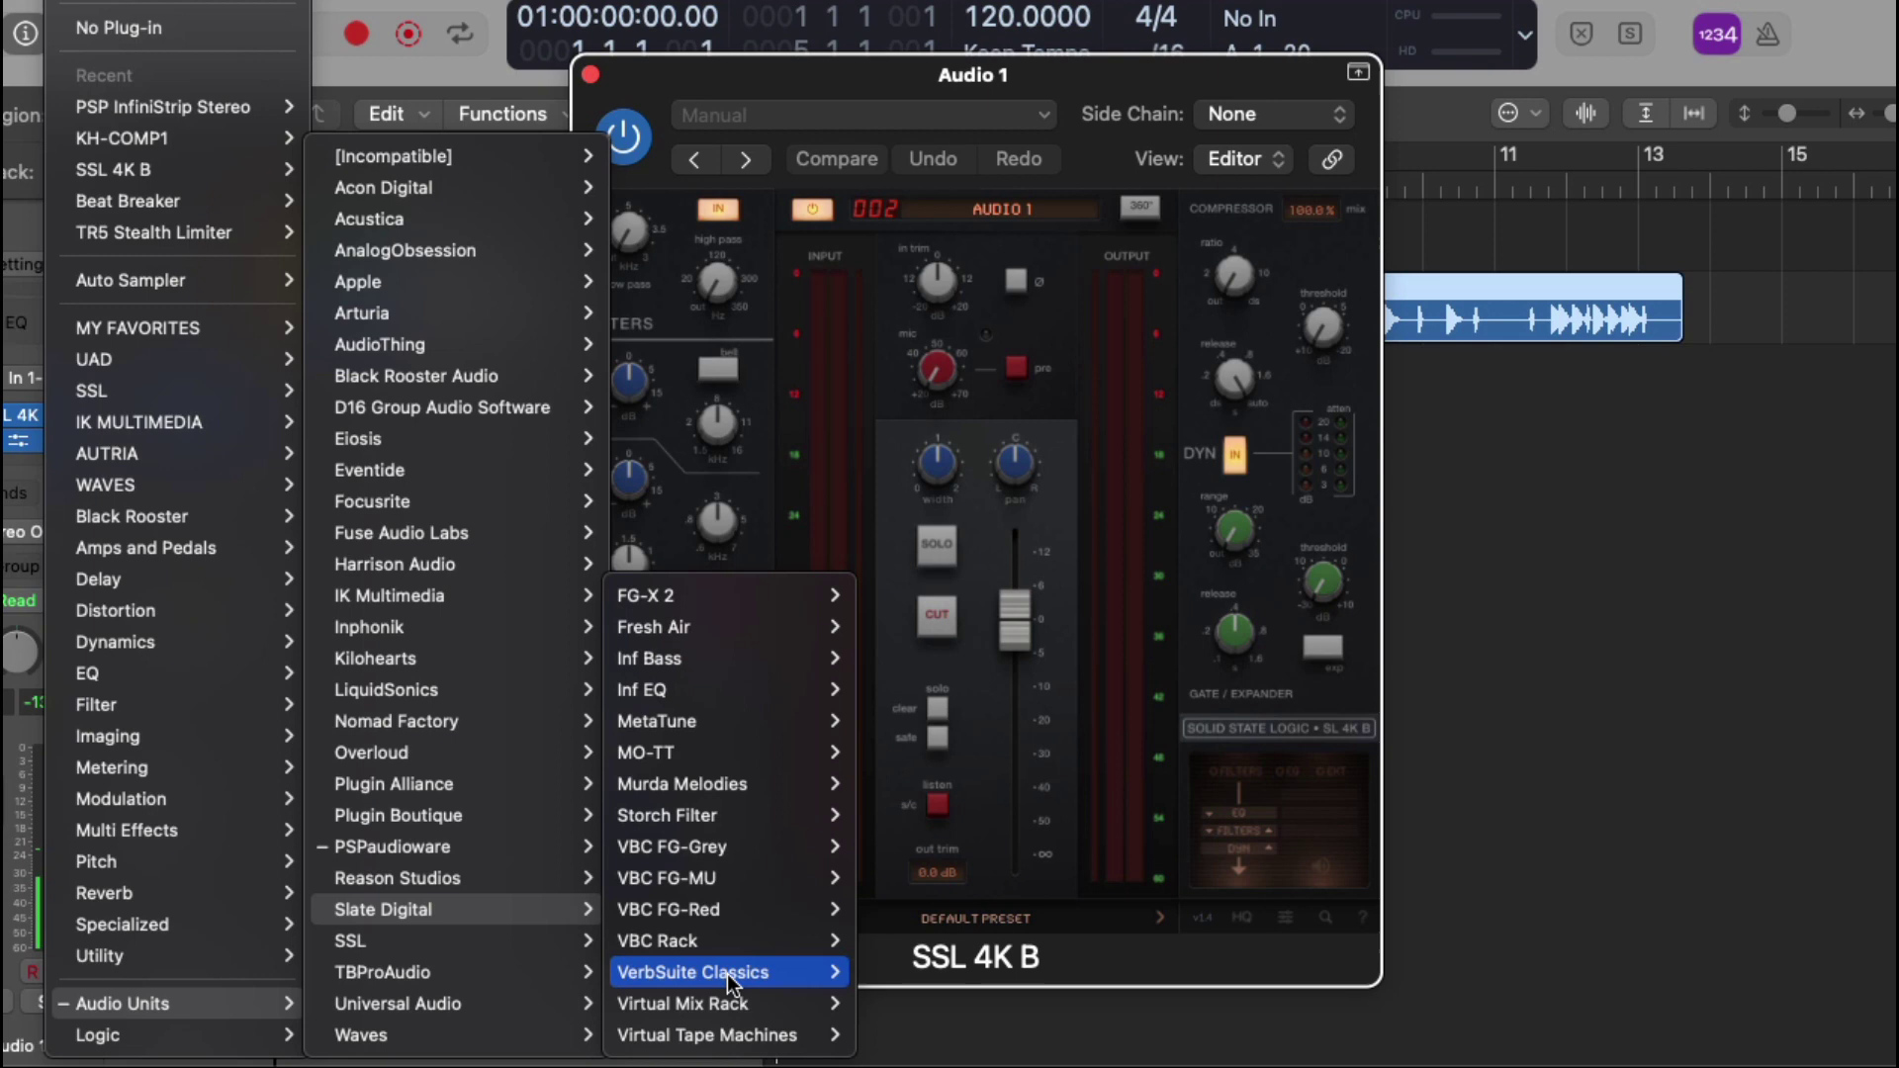
pyautogui.moveTo(788, 1005)
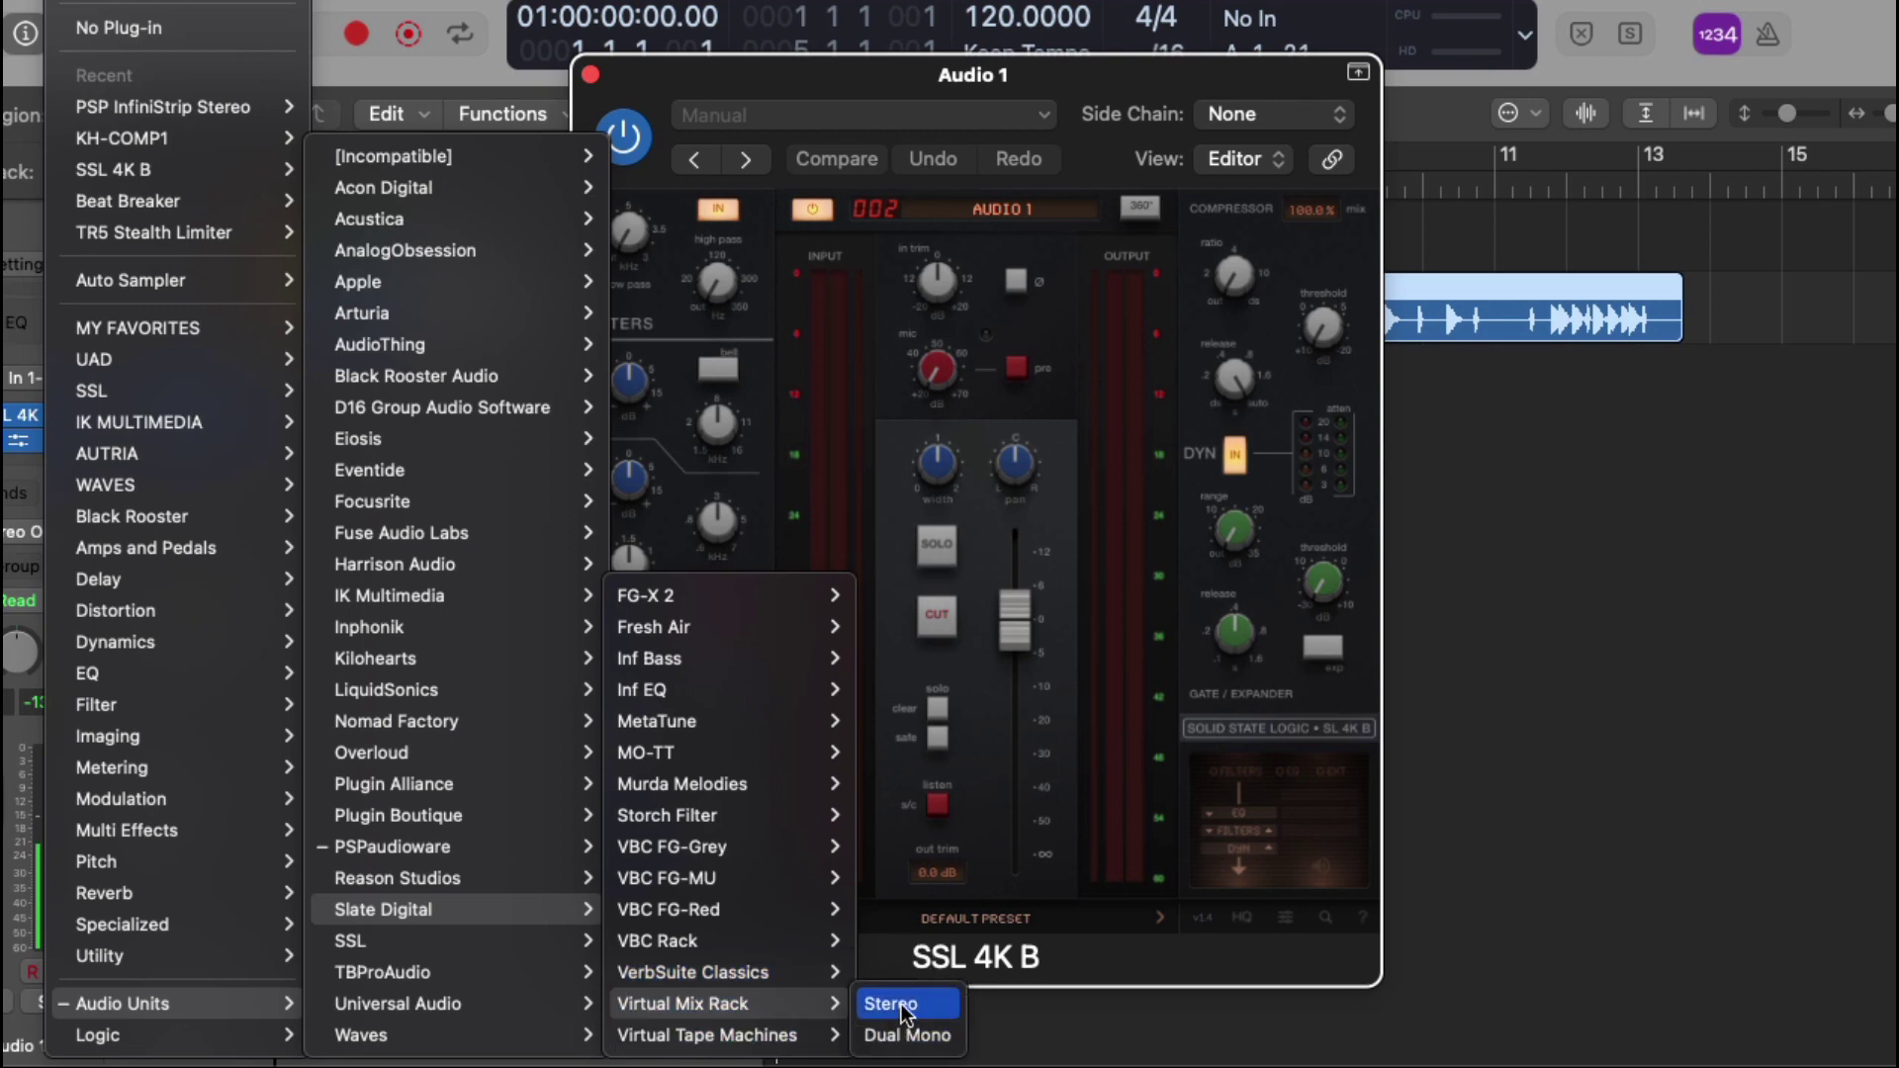
pyautogui.click(930, 975)
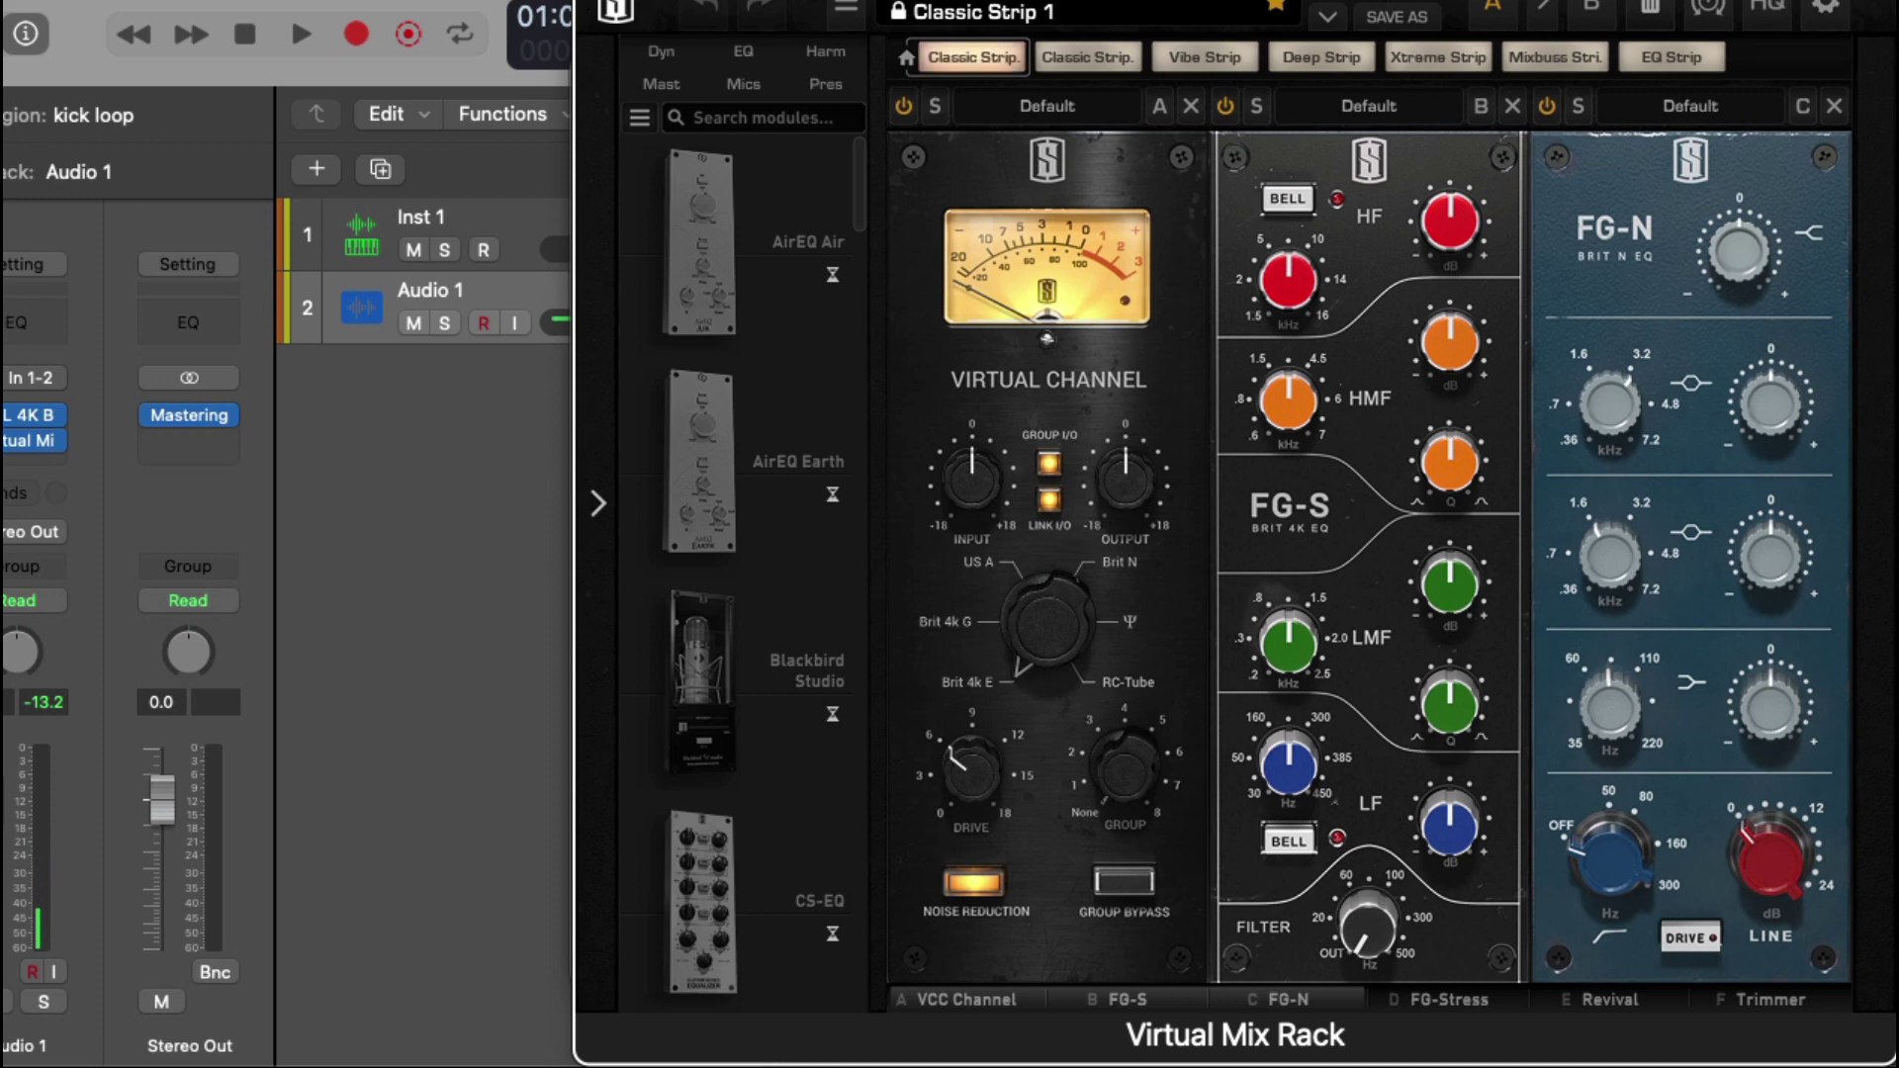
pyautogui.click(49, 443)
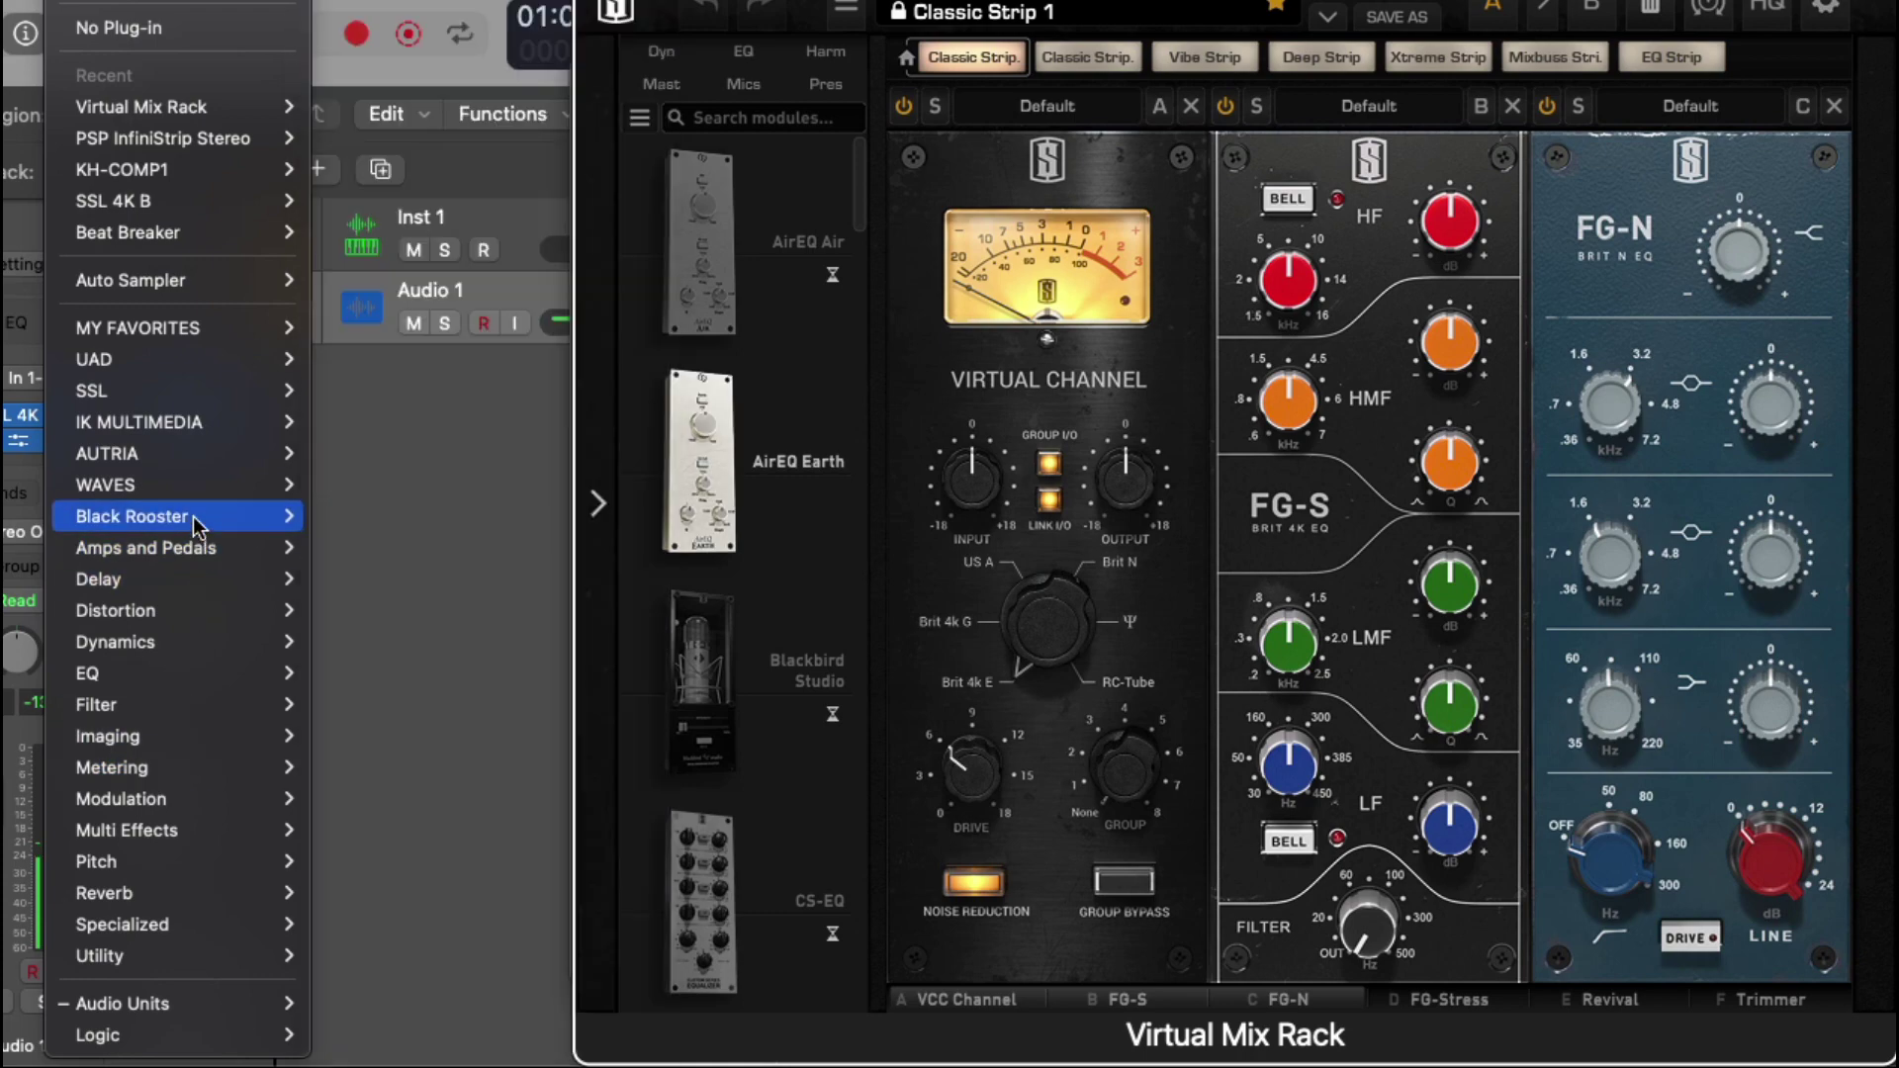
# Replace Virtual Mix Rack with Arturia's Comp FET-76 in stereo and turn on its tutorial hints
pyautogui.moveTo(232, 633)
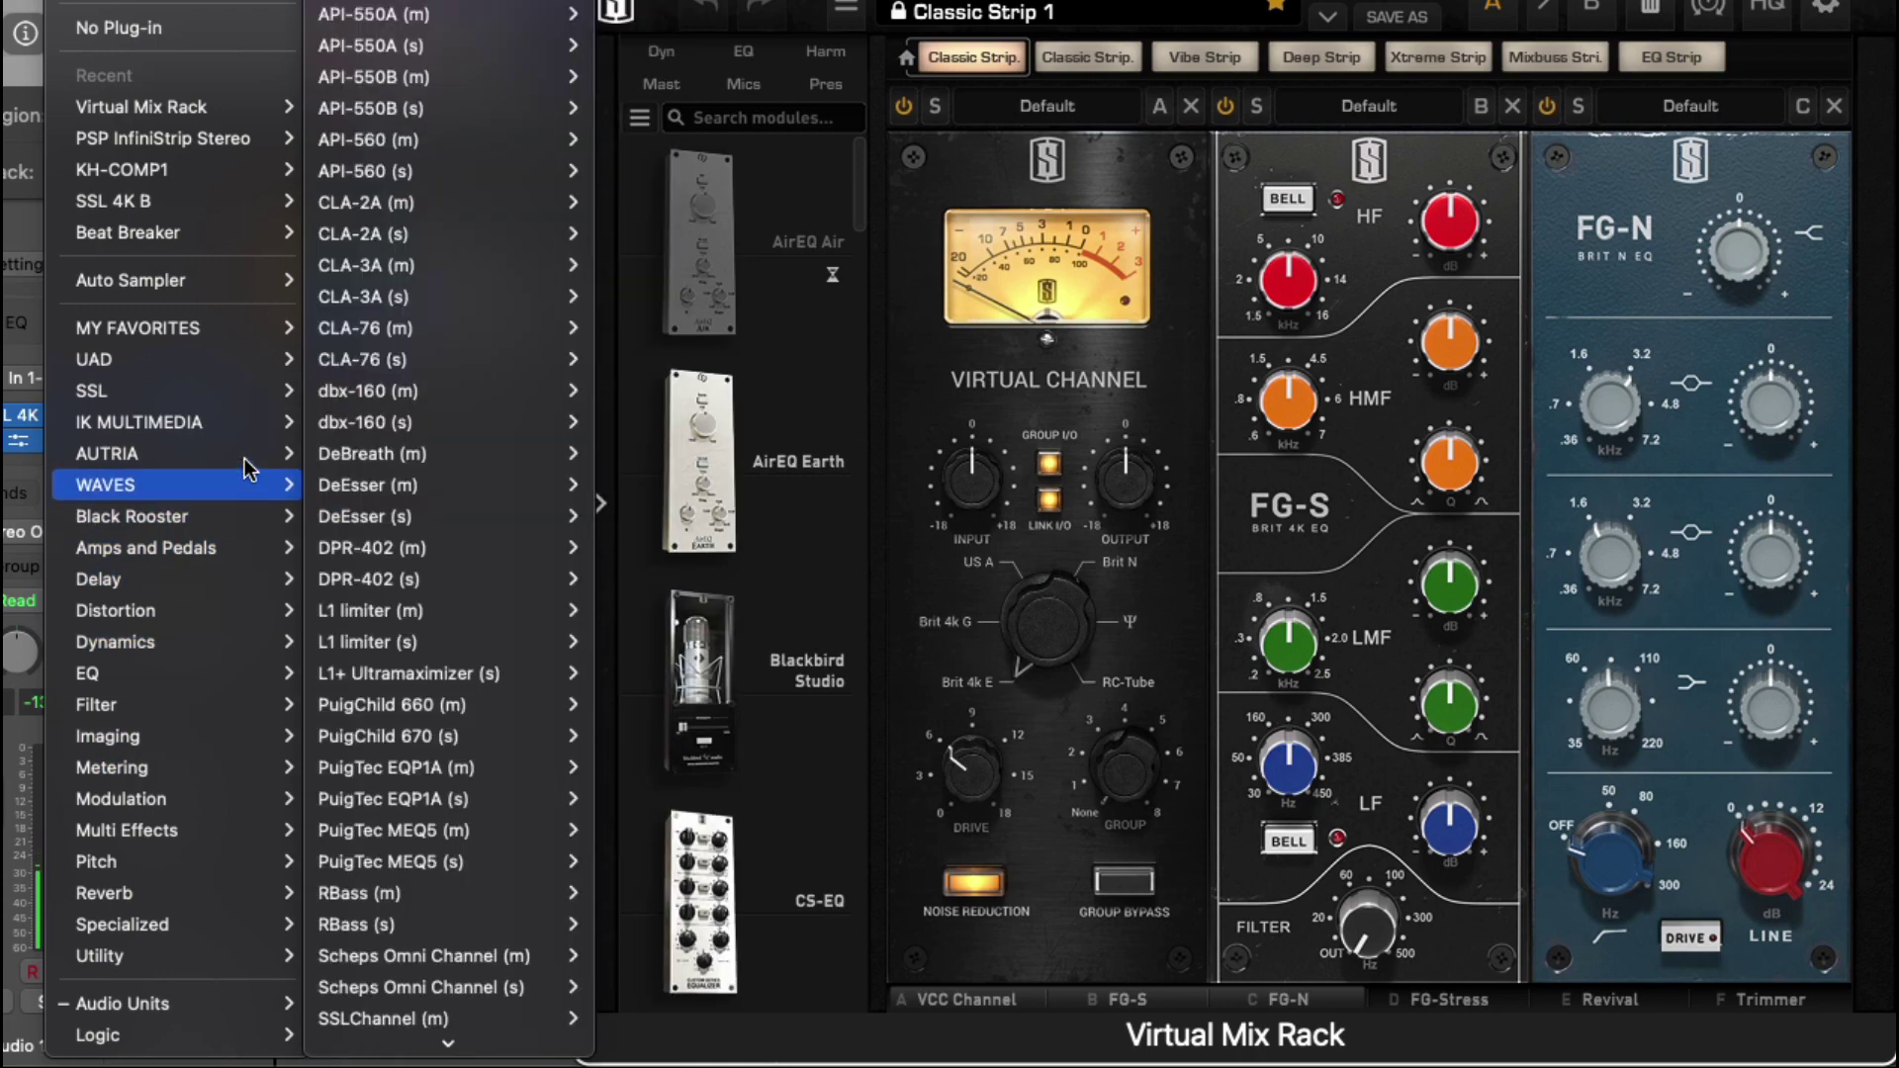
pyautogui.moveTo(257, 453)
pyautogui.moveTo(507, 457)
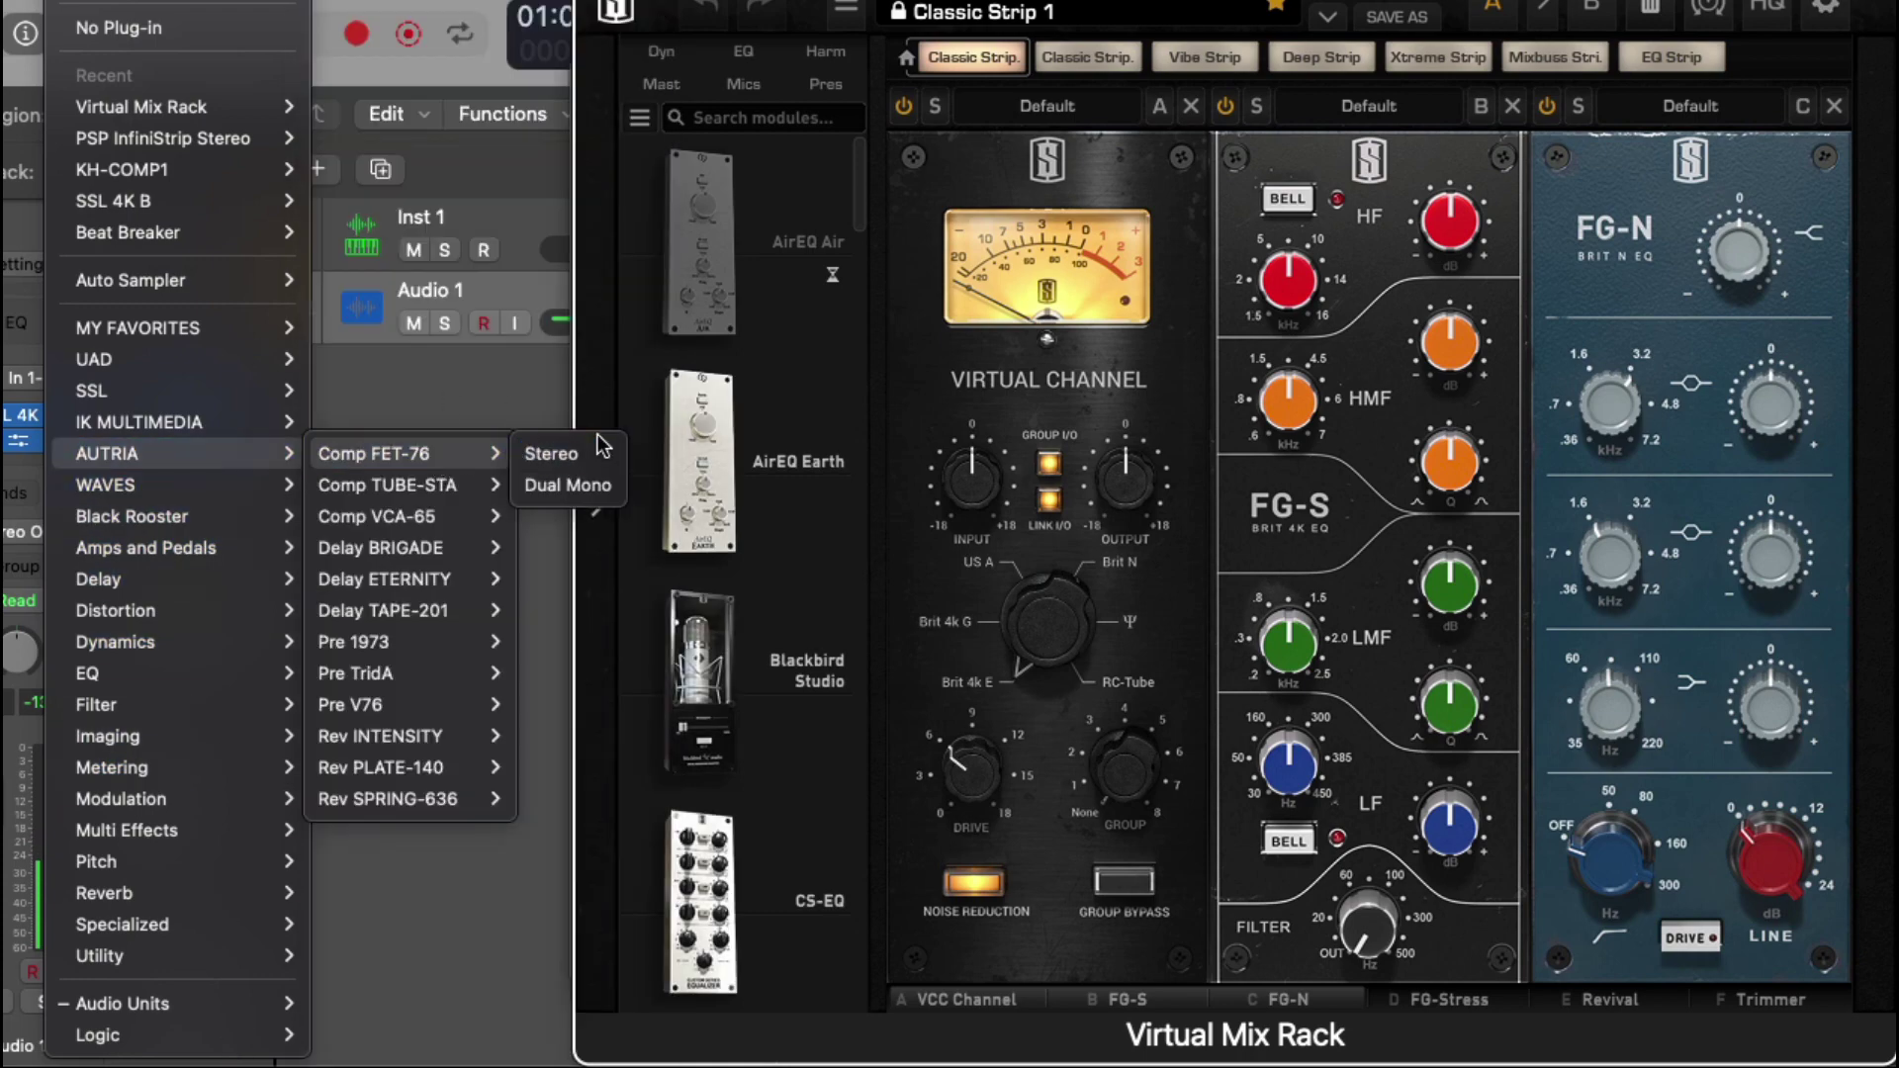
pyautogui.click(1290, 356)
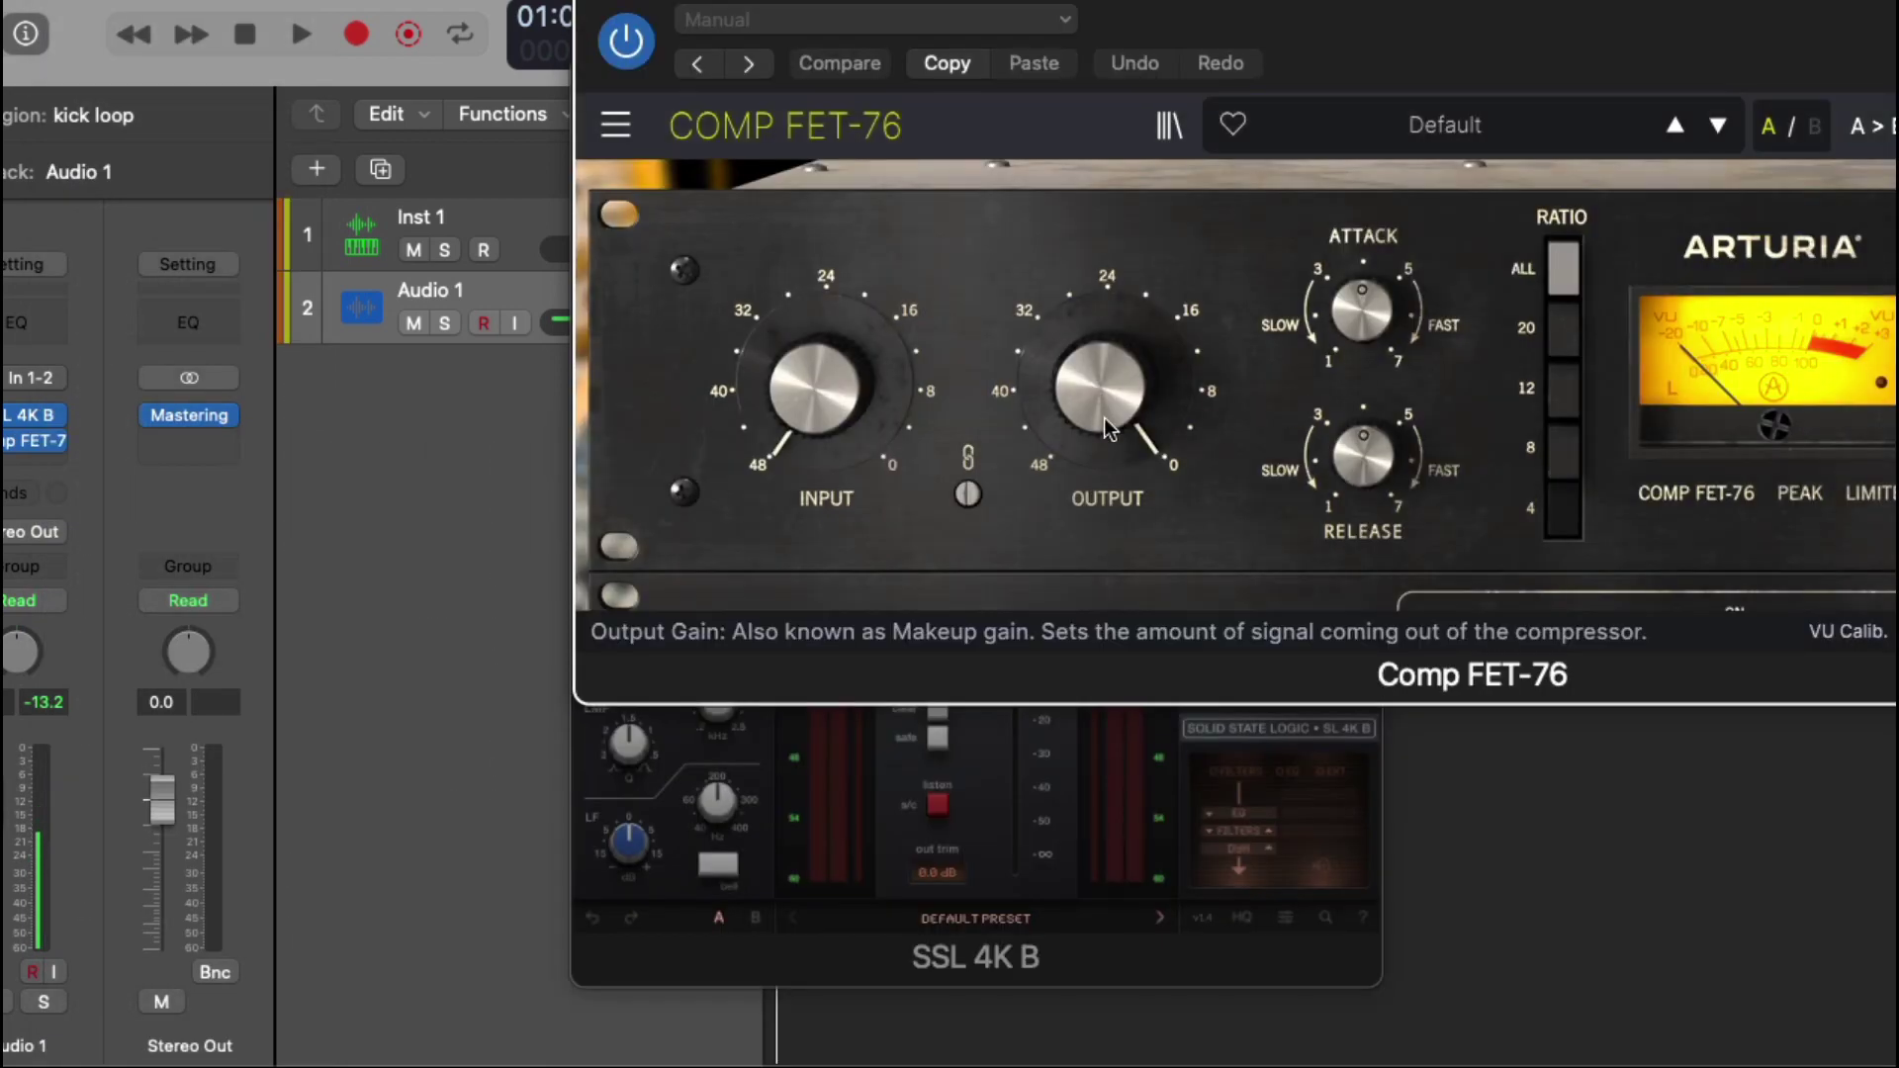
pyautogui.moveTo(1384, 3); pyautogui.dragTo(920, 160)
pyautogui.click(1865, 282)
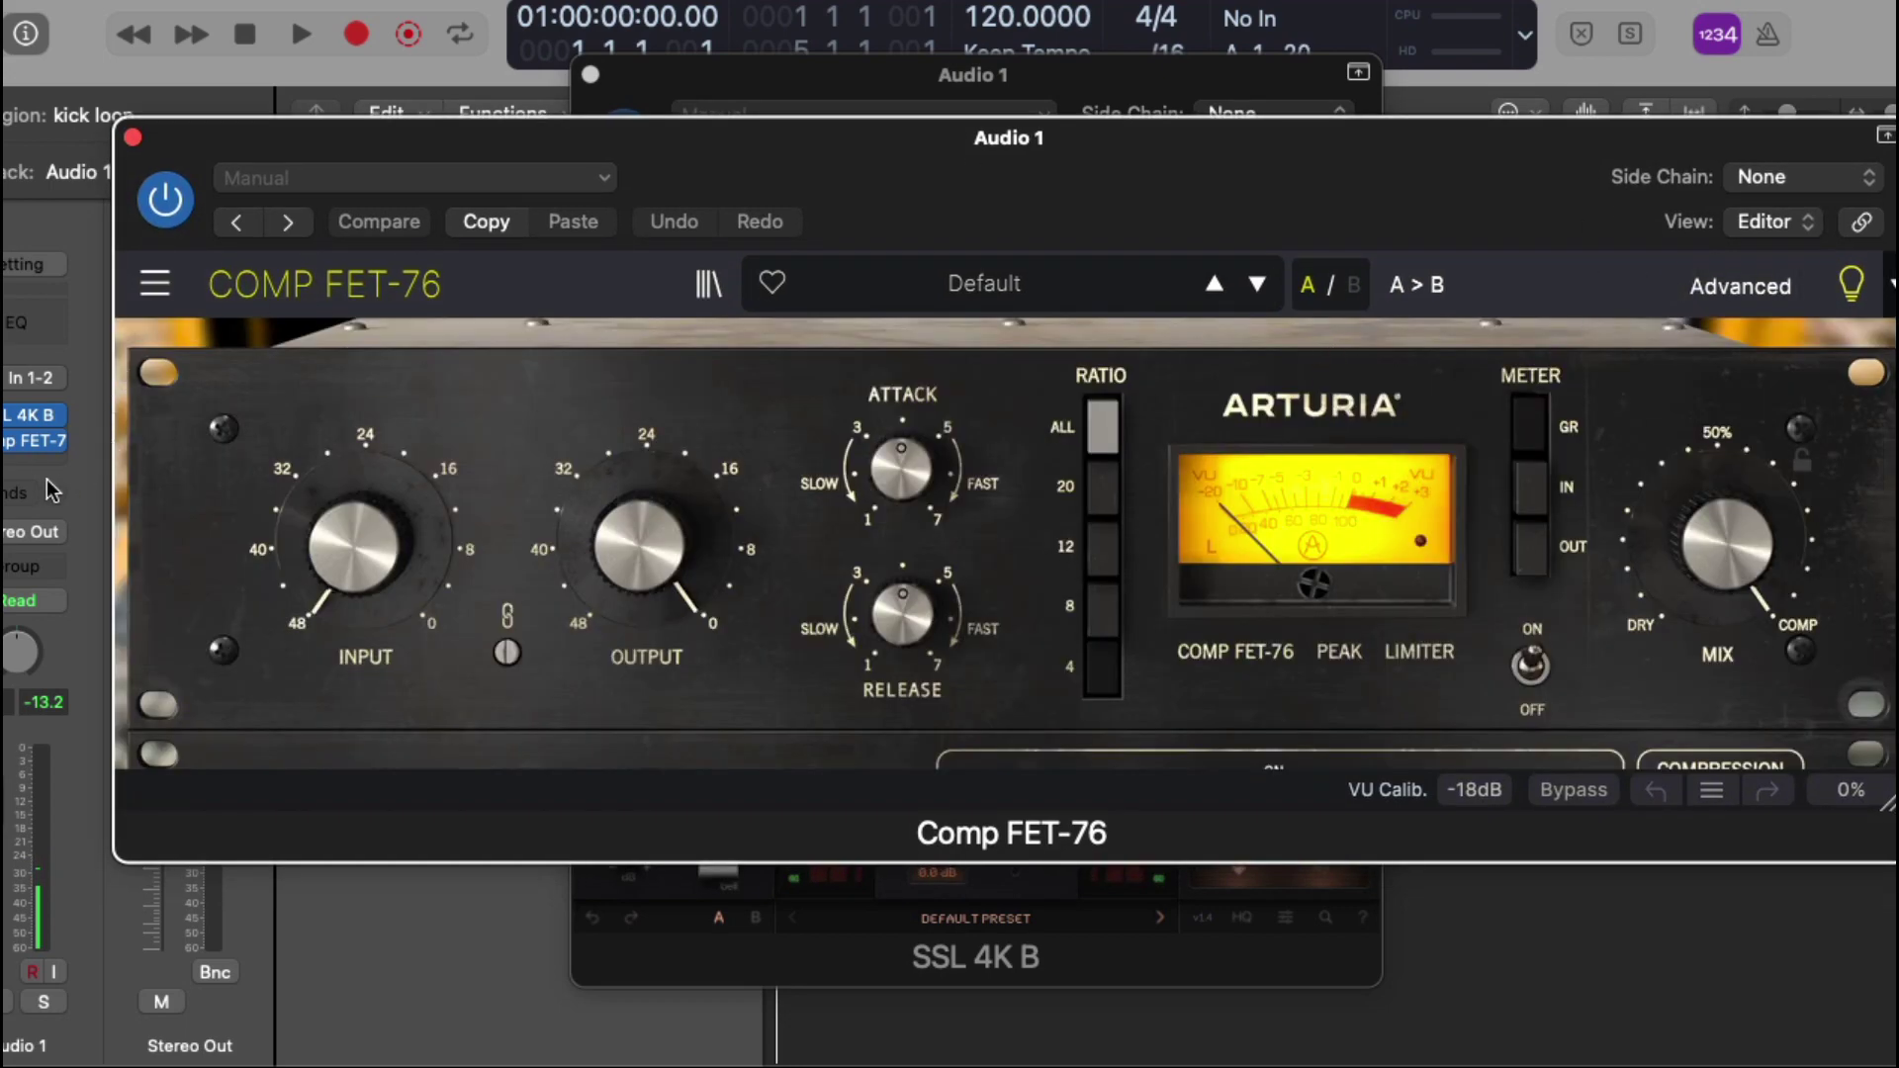
# Swap Comp FET-76 for Arturia's Pre 1973 in stereo in the same slot
pyautogui.click(45, 437)
pyautogui.moveTo(156, 544)
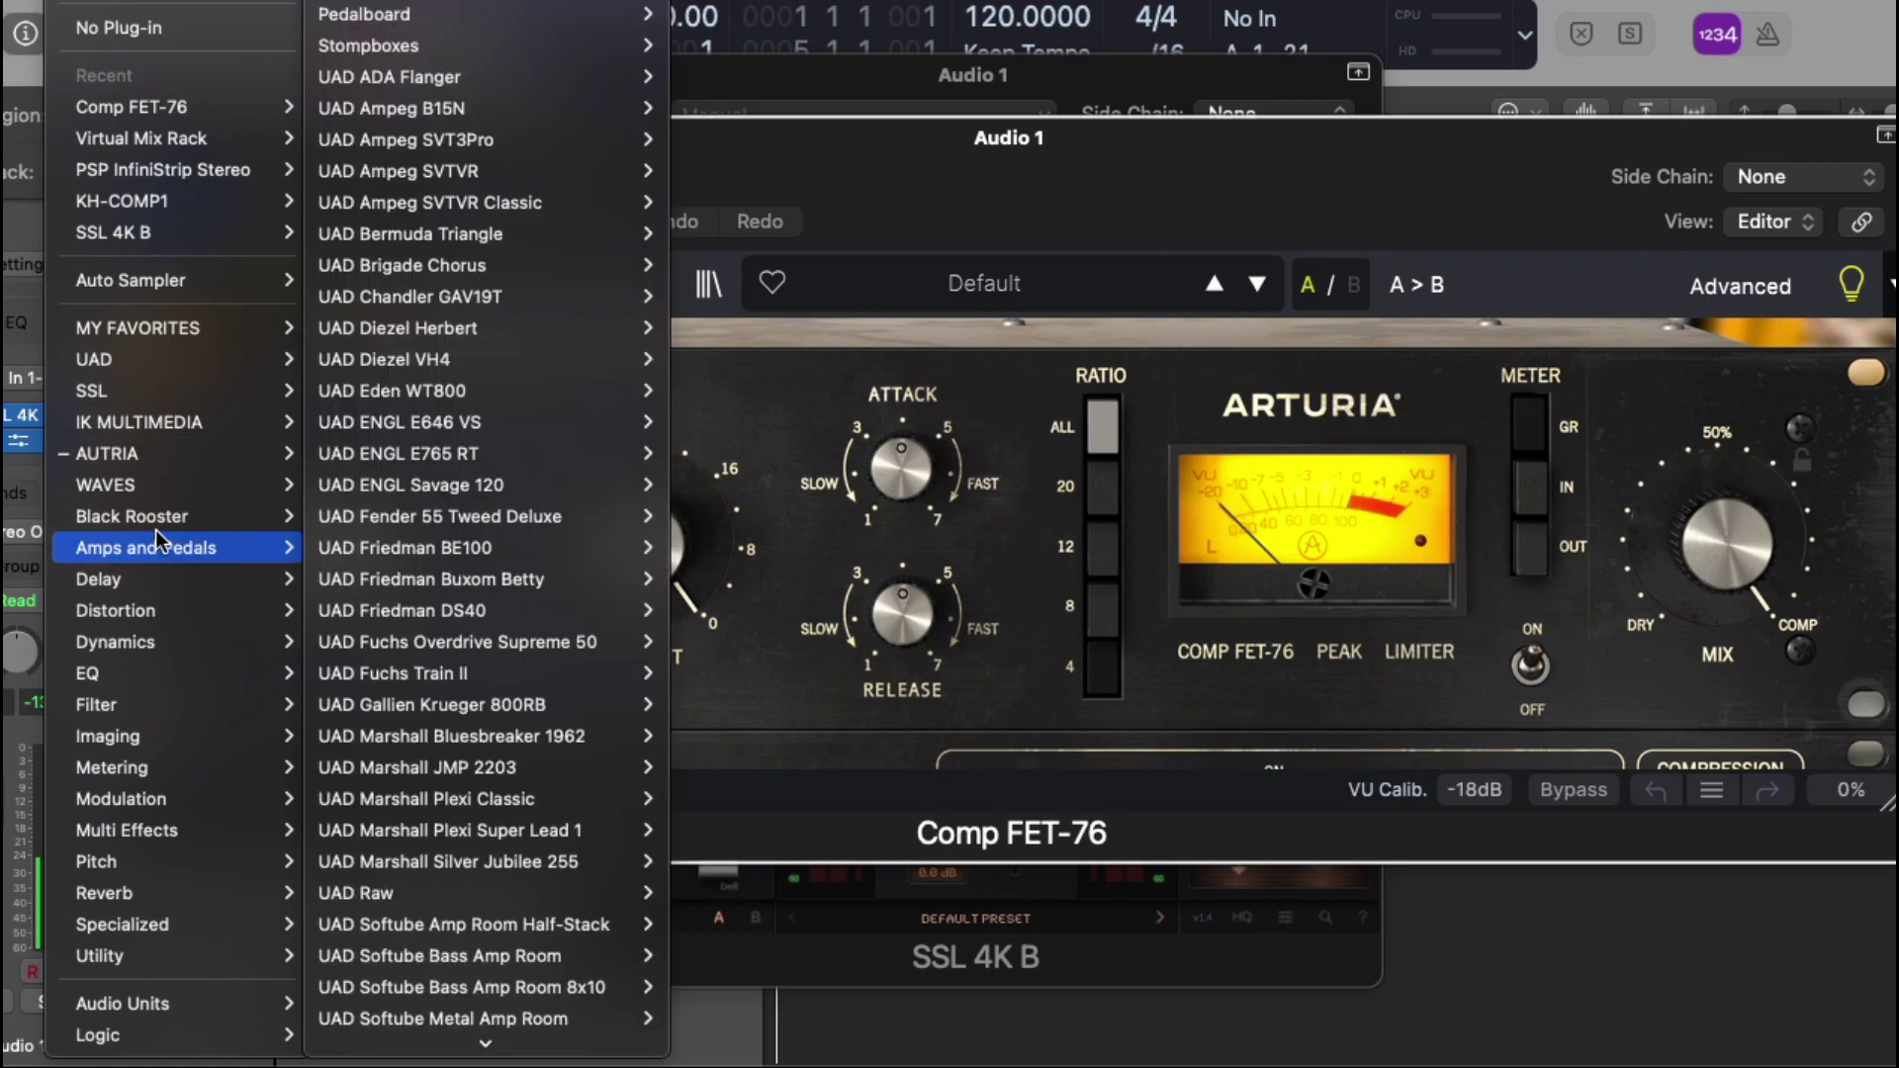
pyautogui.moveTo(178, 453)
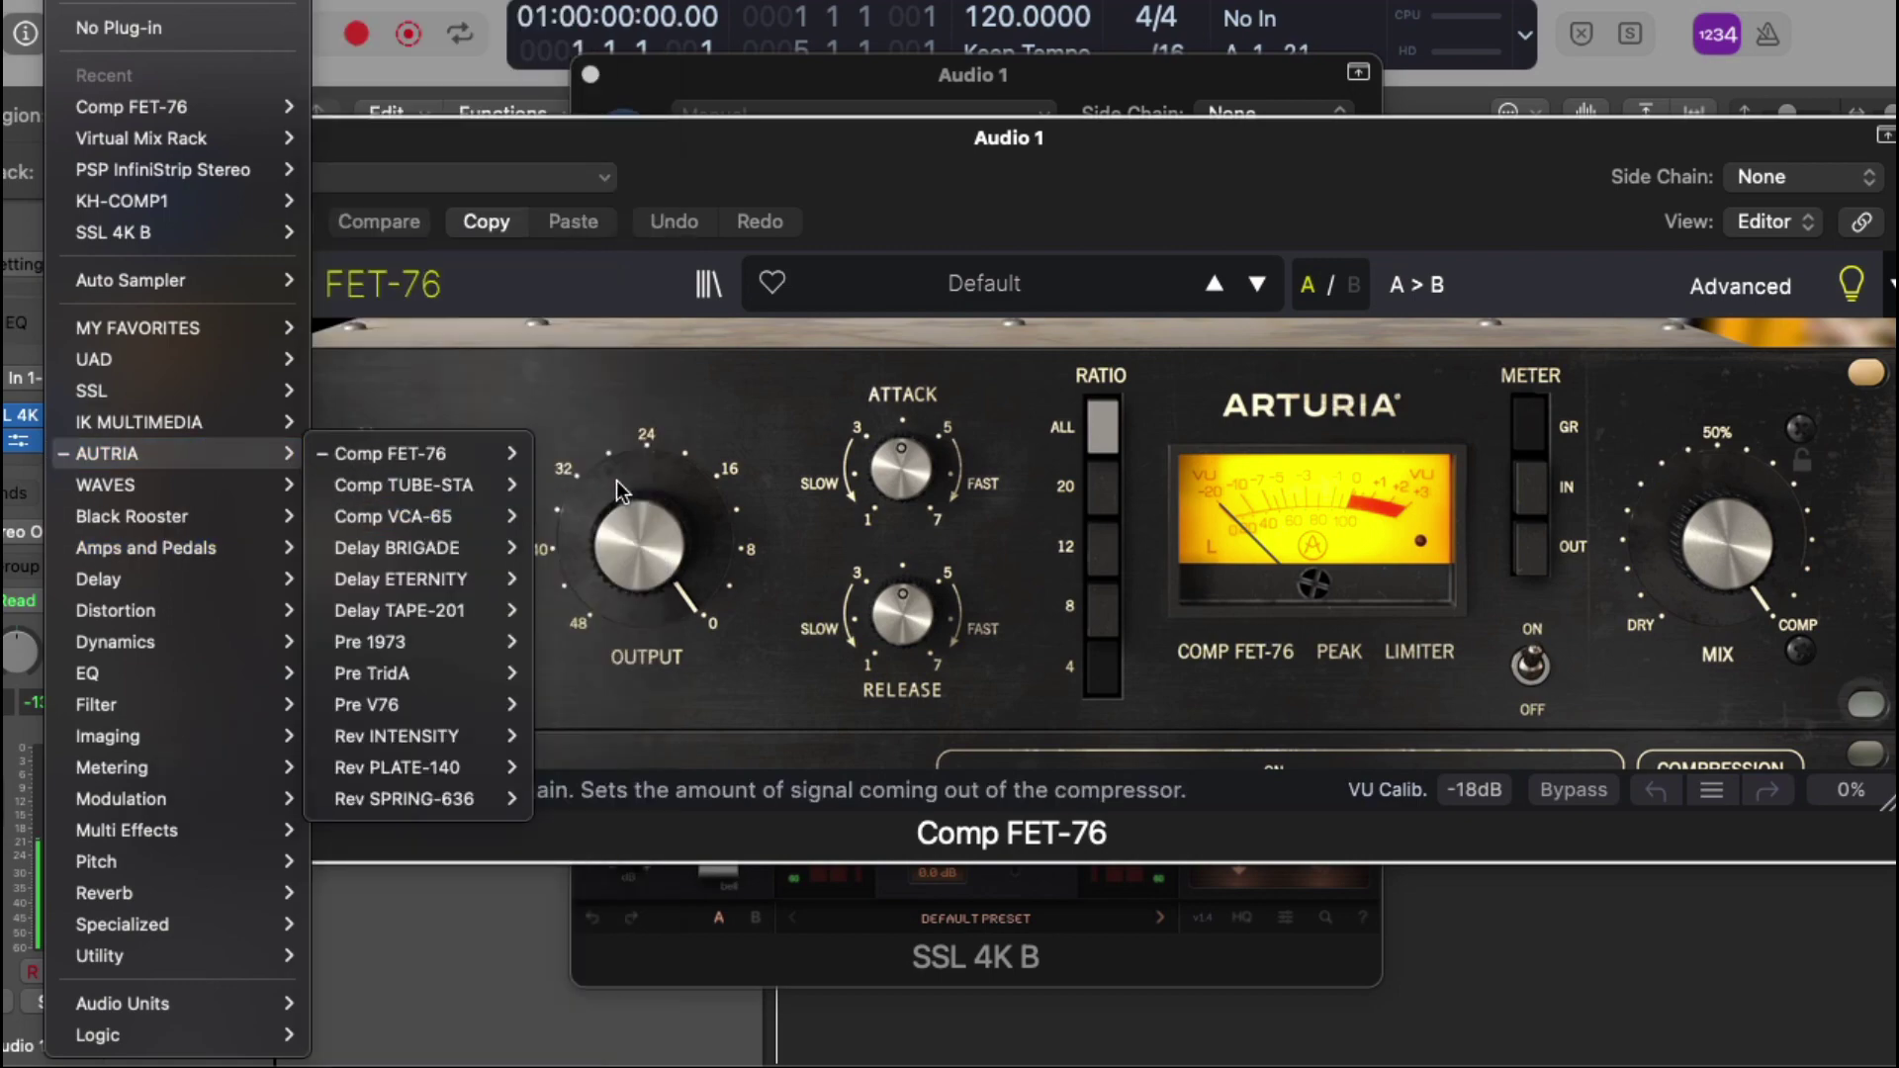
pyautogui.moveTo(502, 651)
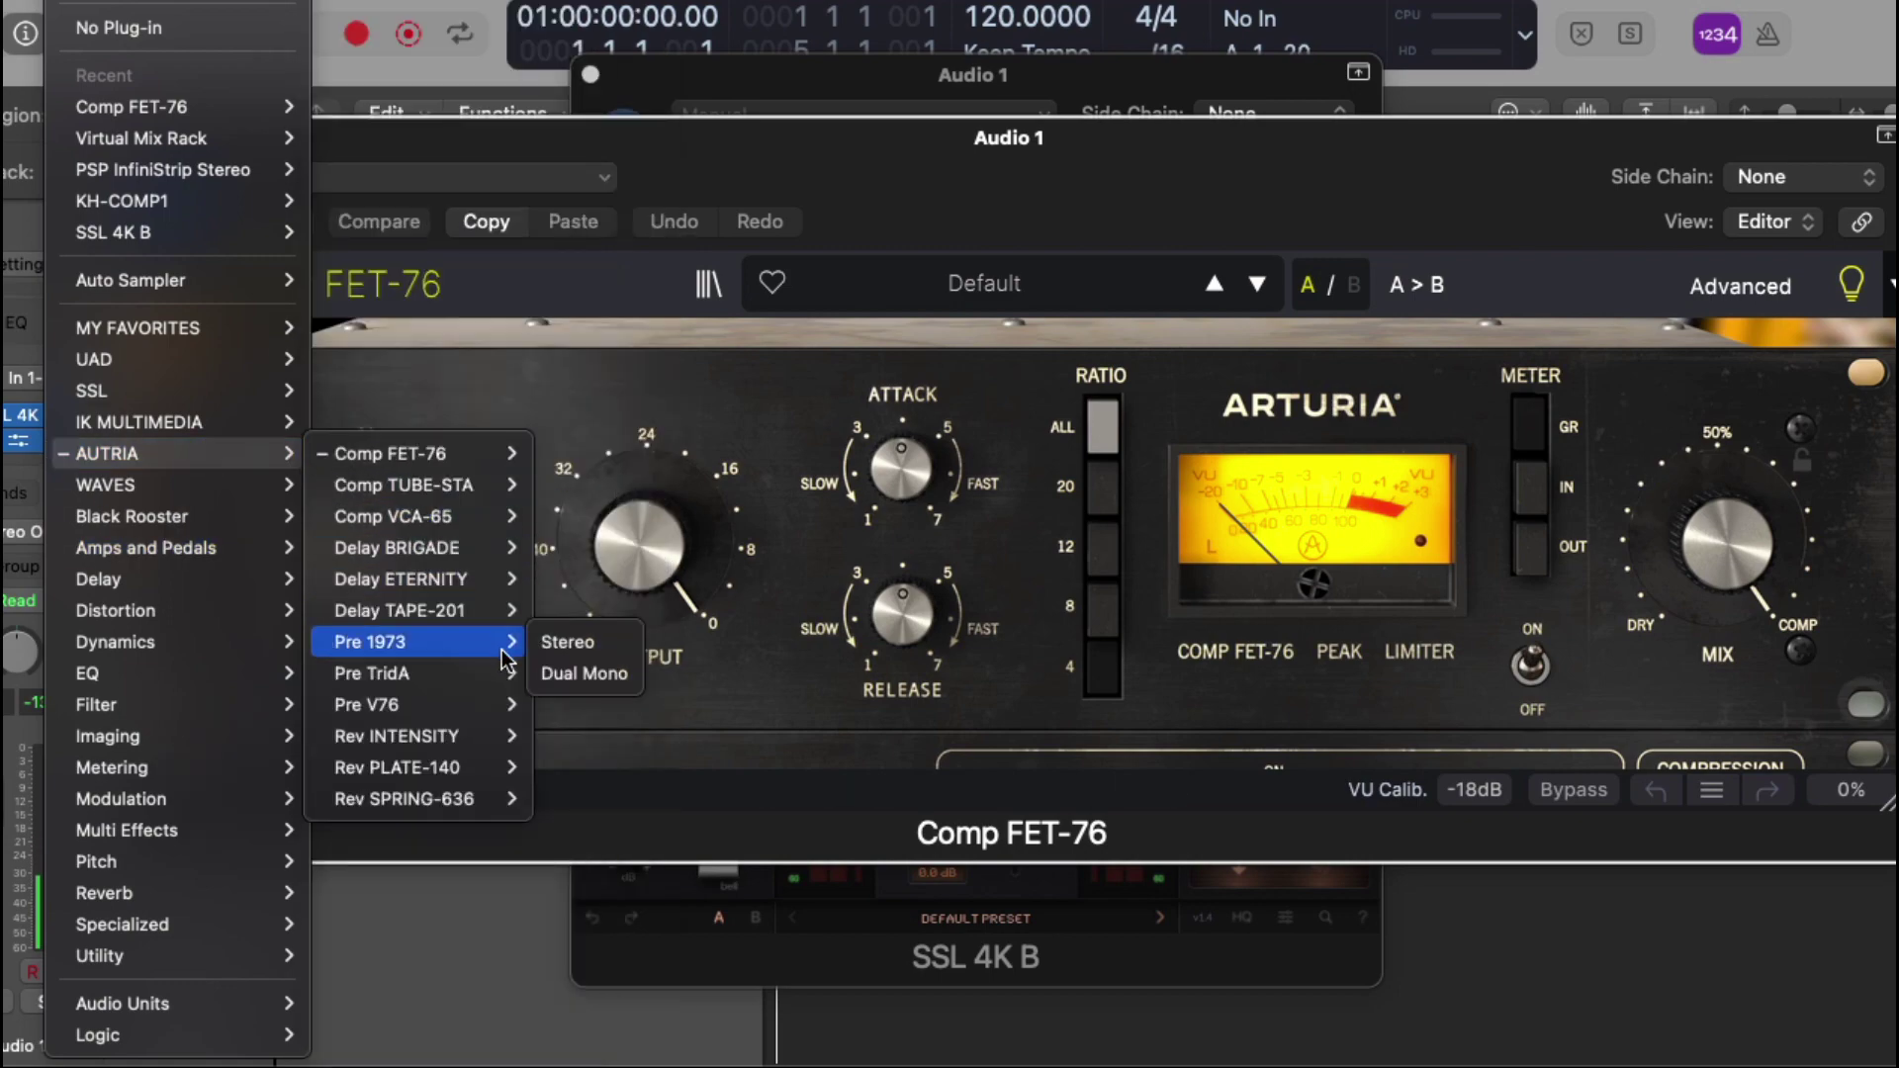
pyautogui.click(571, 649)
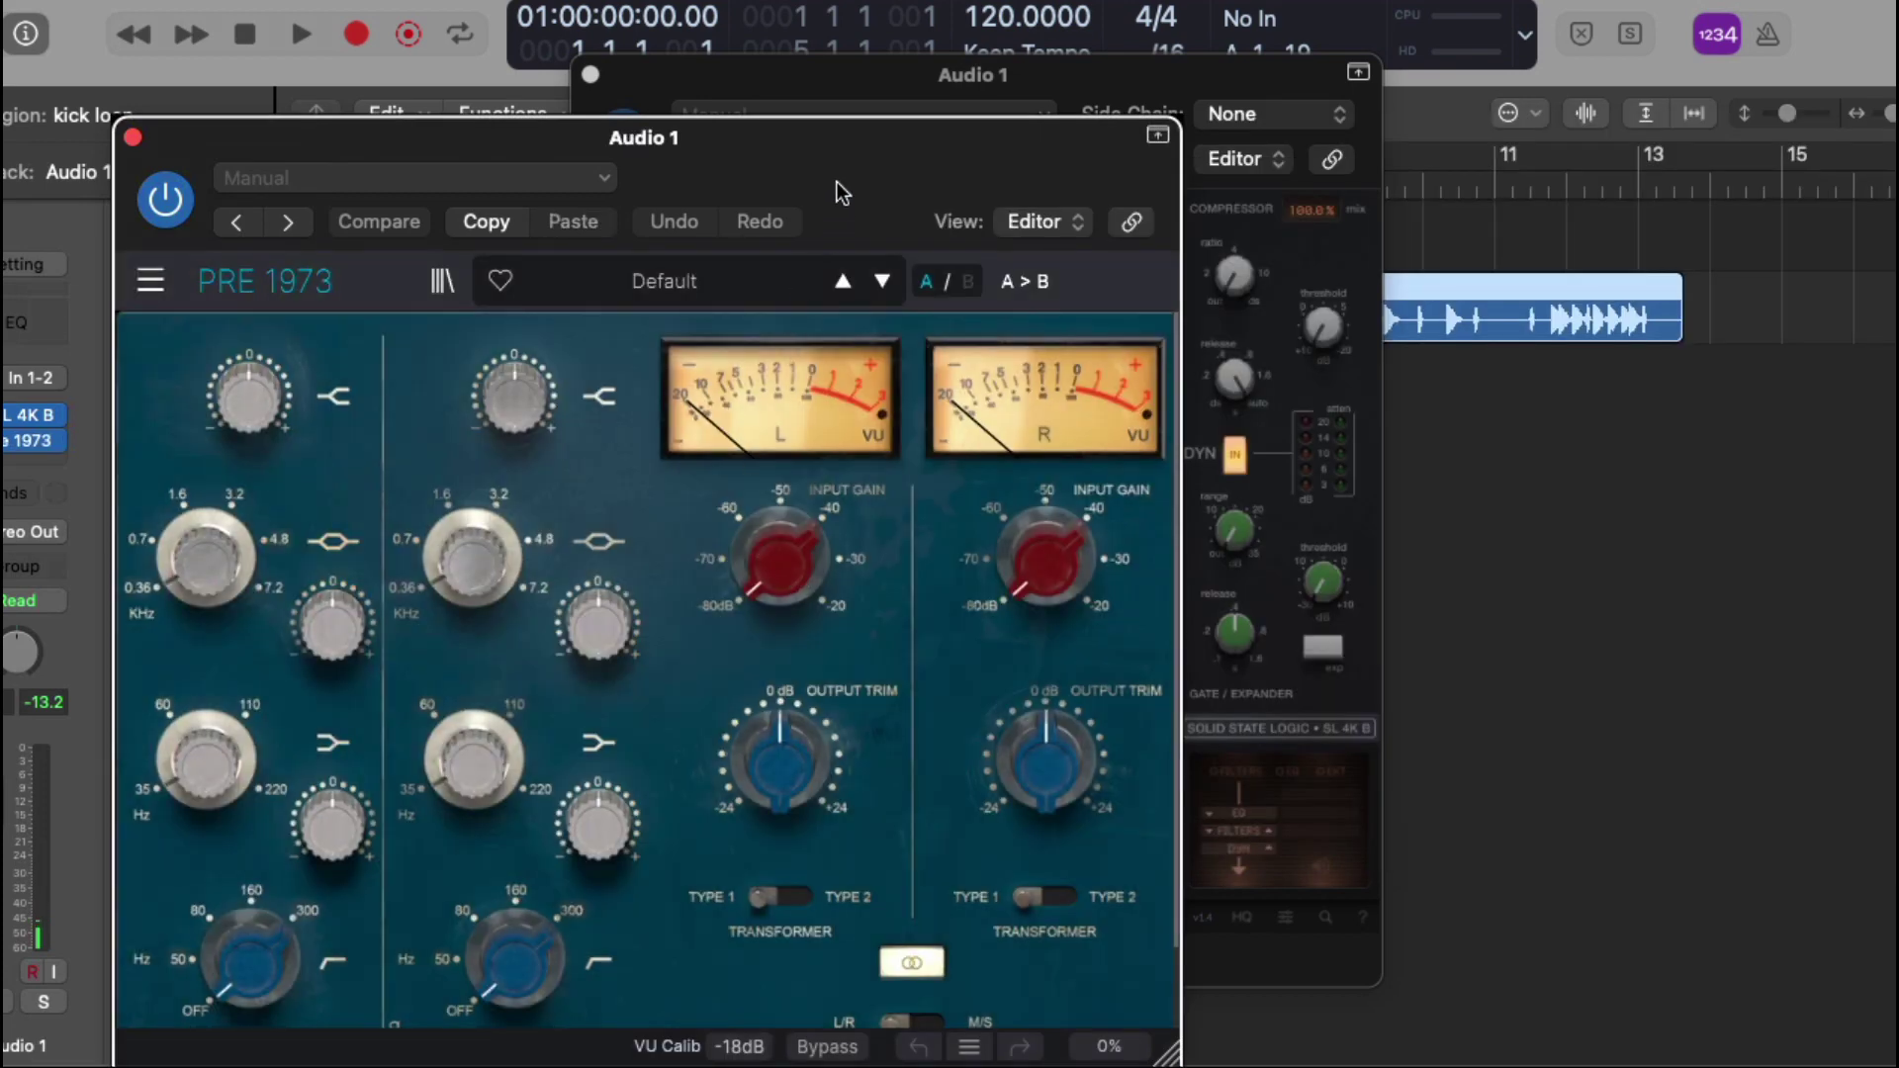
pyautogui.moveTo(837, 187); pyautogui.dragTo(1248, 44)
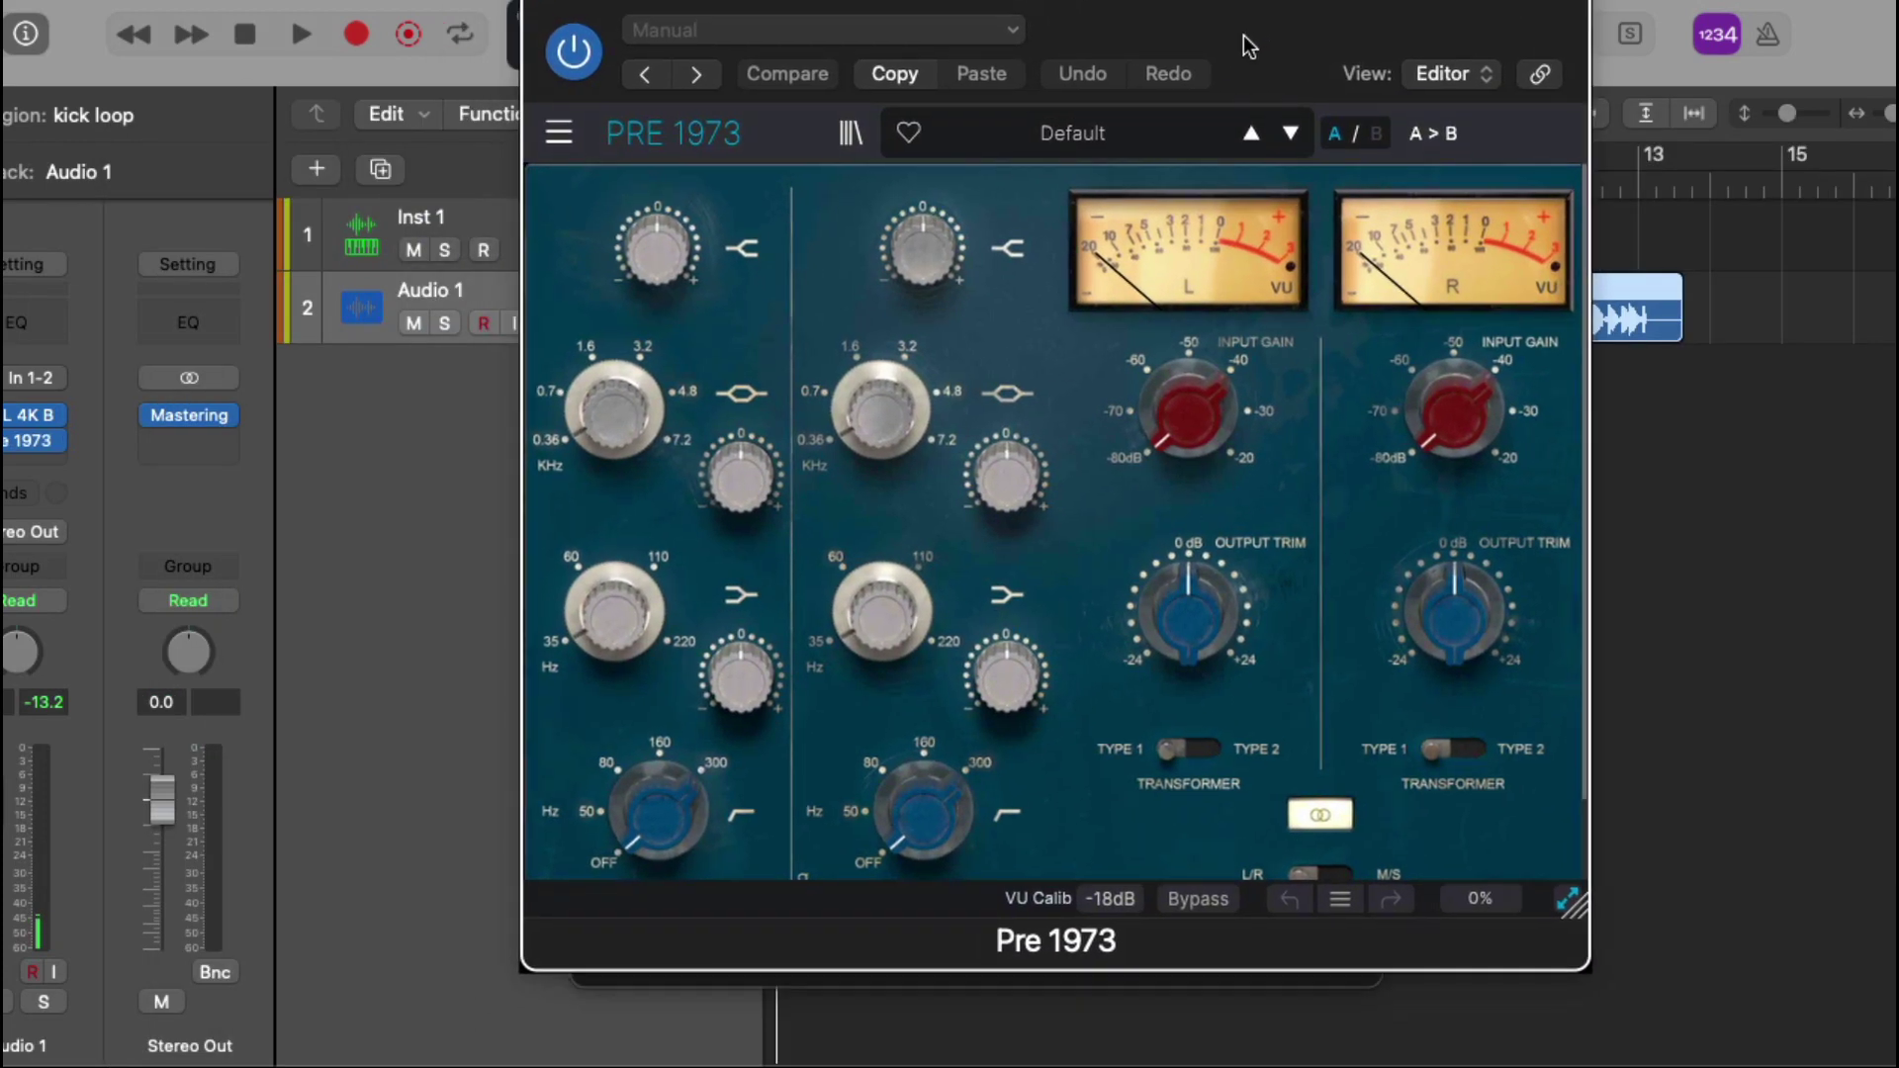
# Load Waves API-2500 (s) in stereo into Audio 1's second slot in place of Pre 1973
pyautogui.click(59, 441)
pyautogui.moveTo(201, 1014)
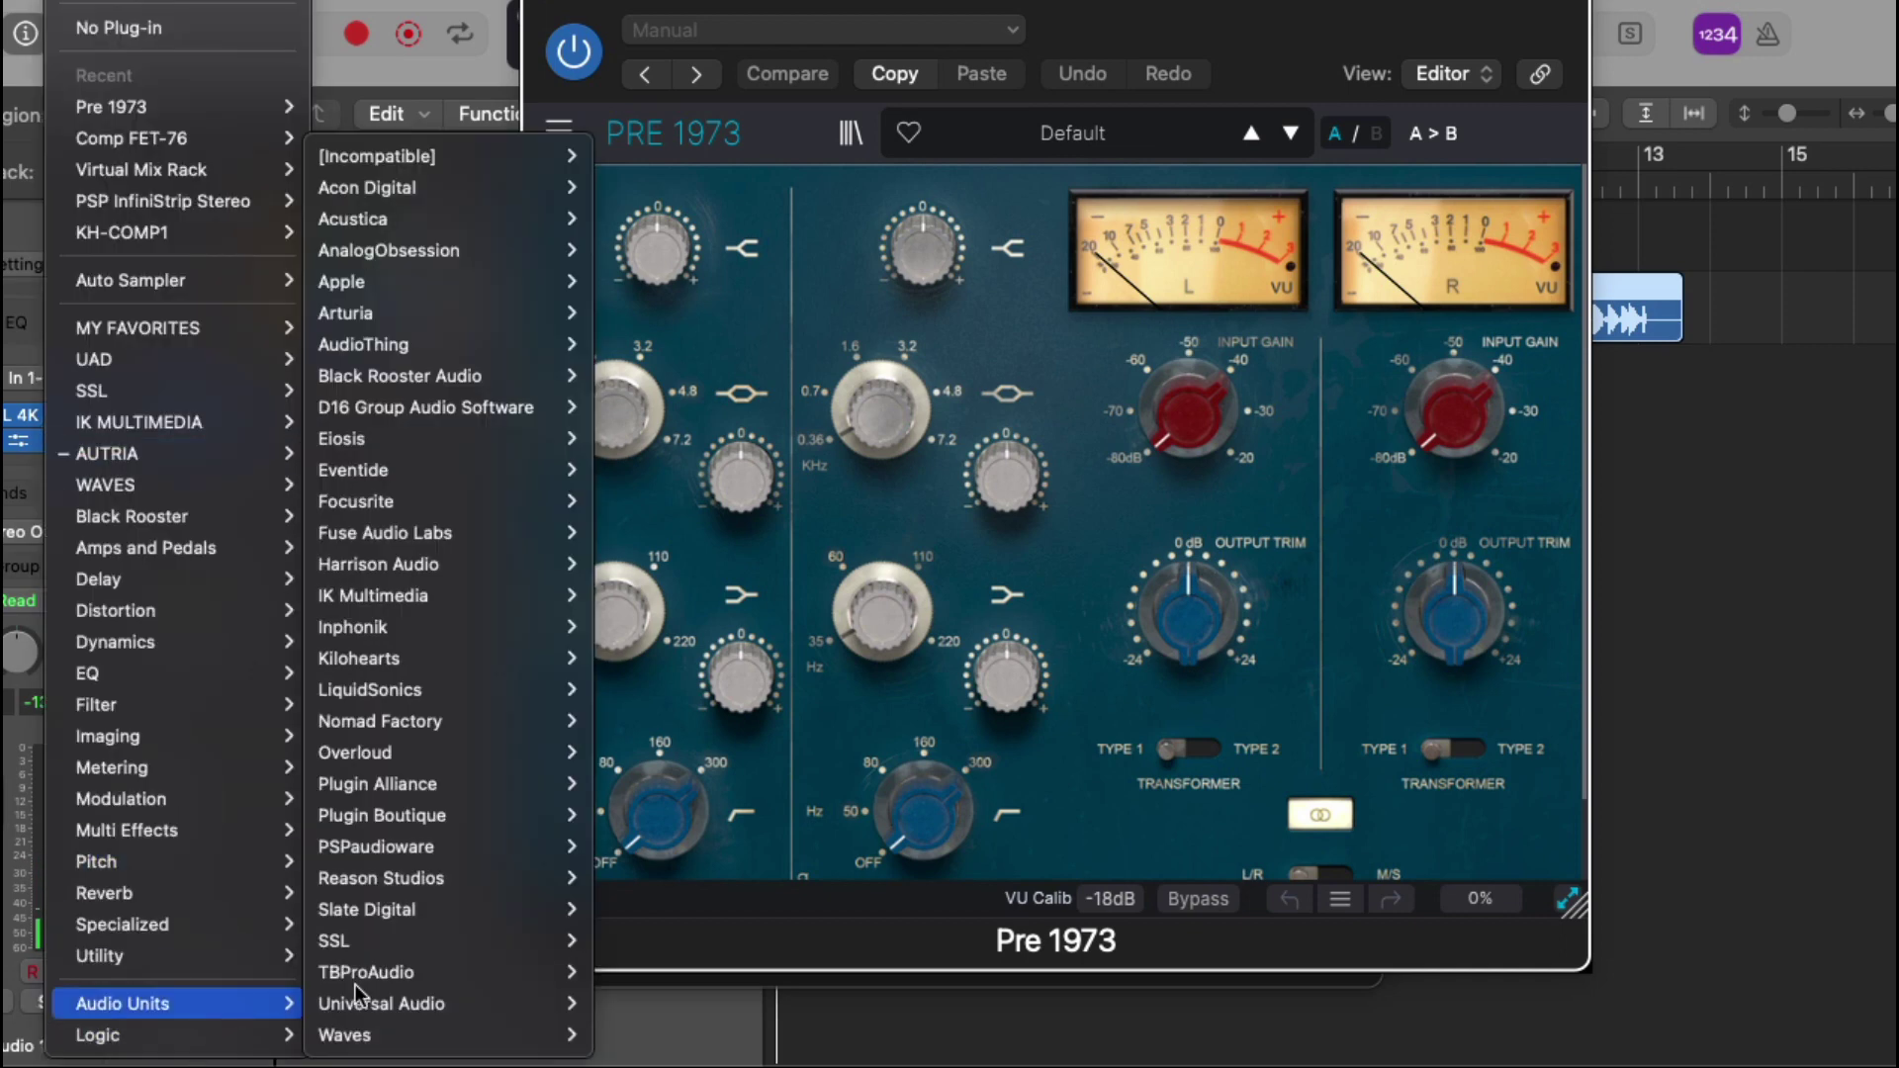
pyautogui.moveTo(428, 1029)
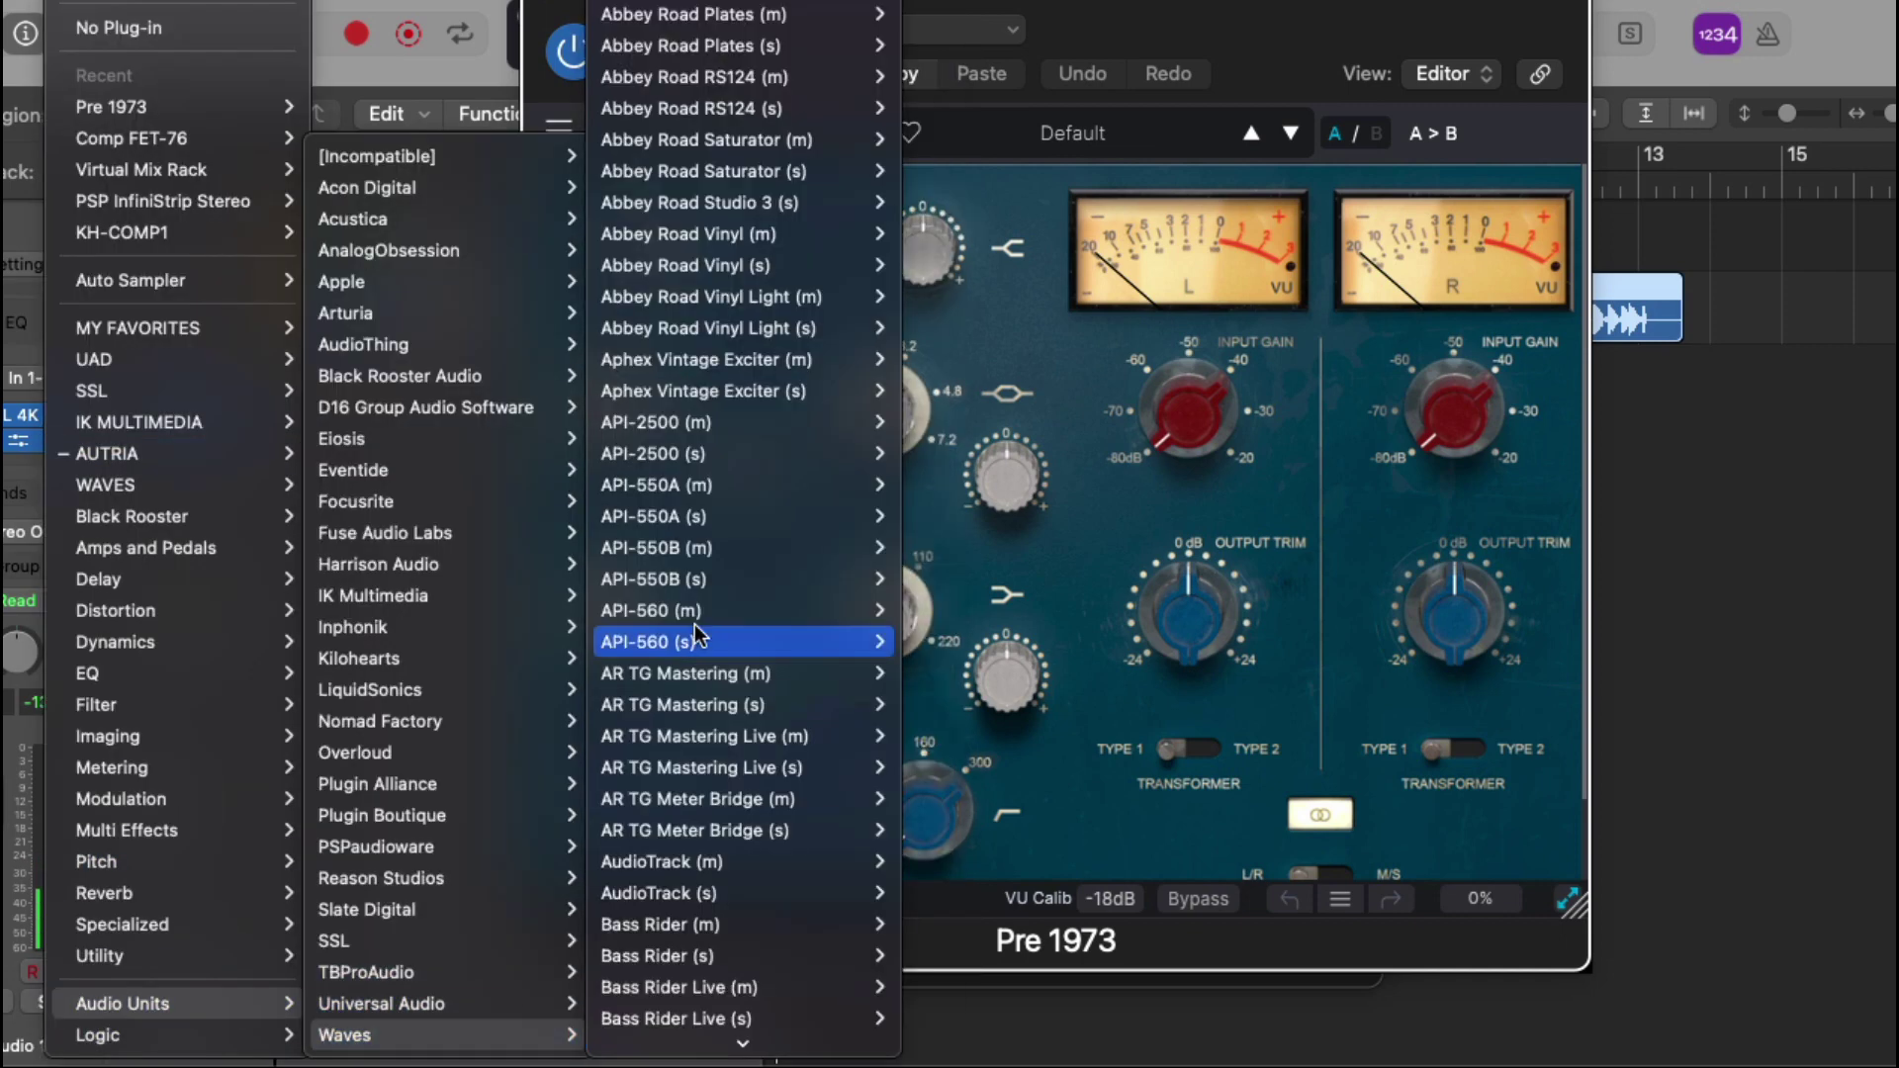
pyautogui.moveTo(769, 457)
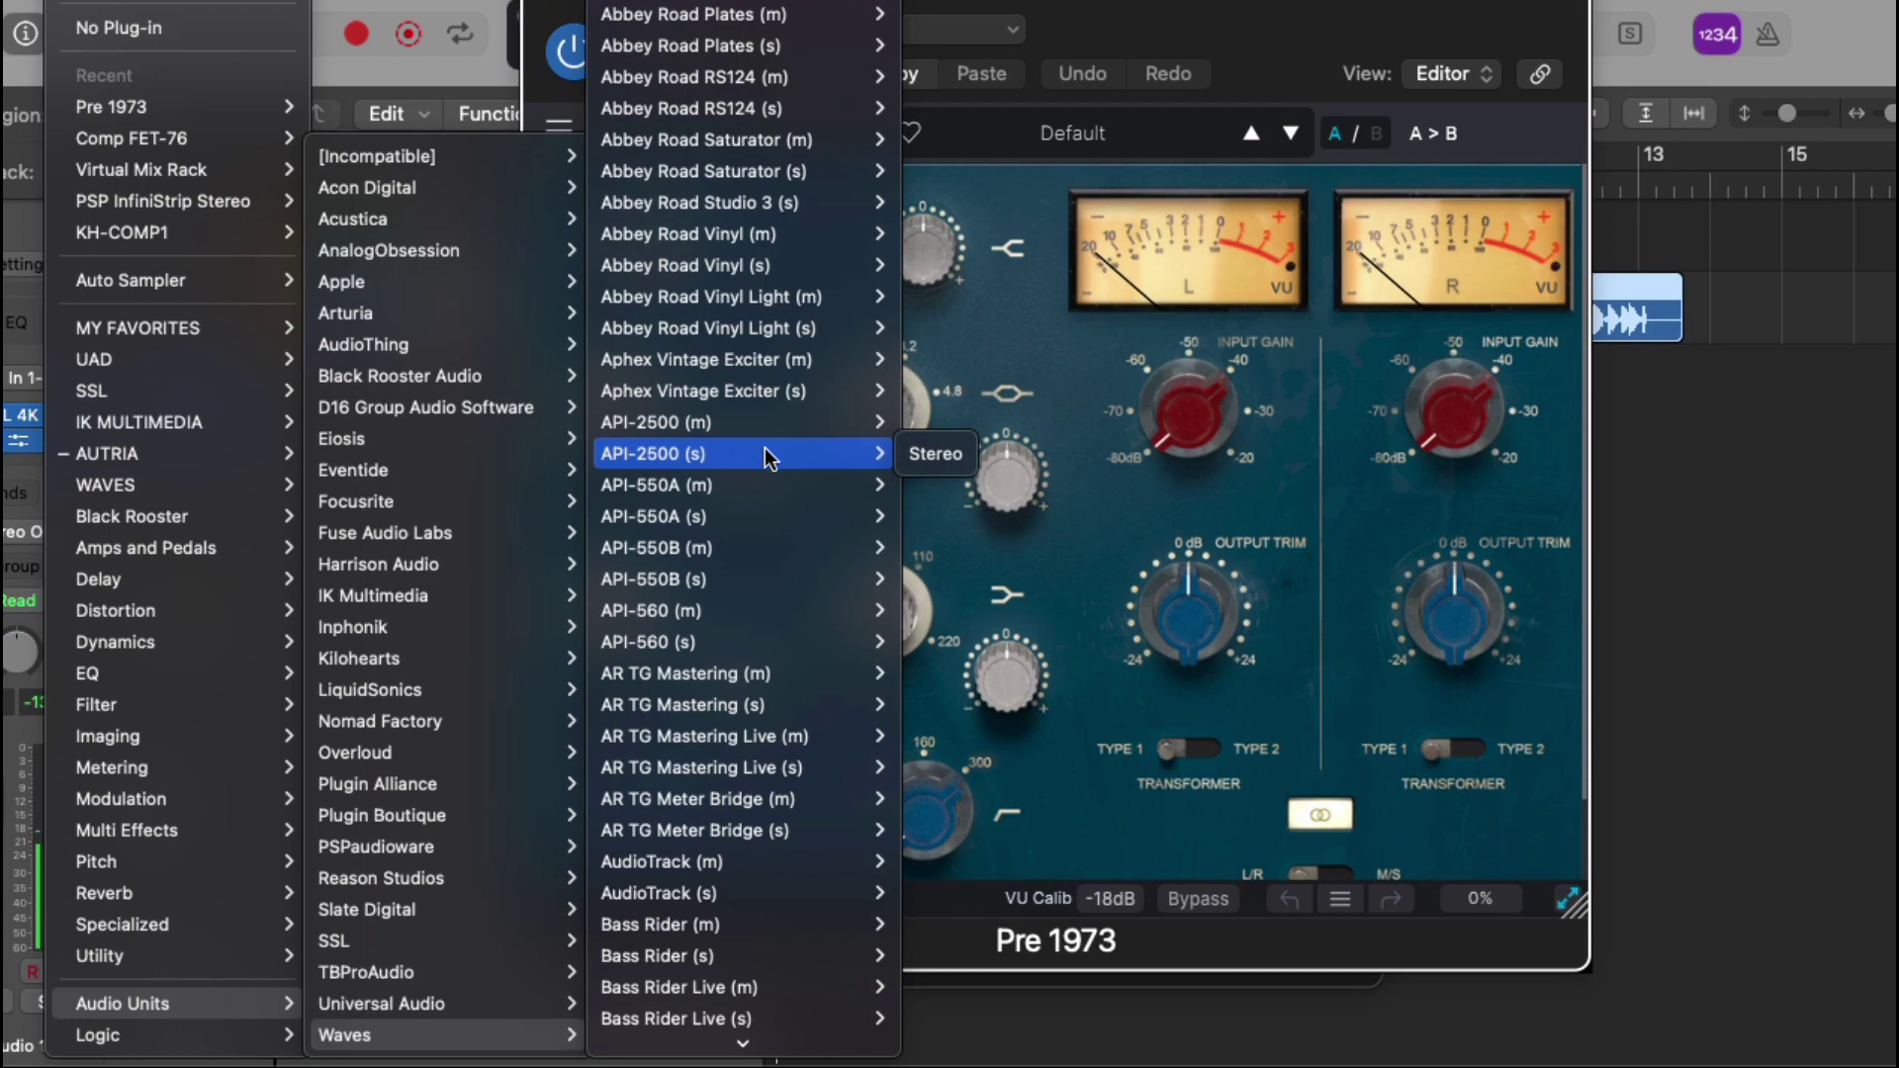
pyautogui.click(938, 453)
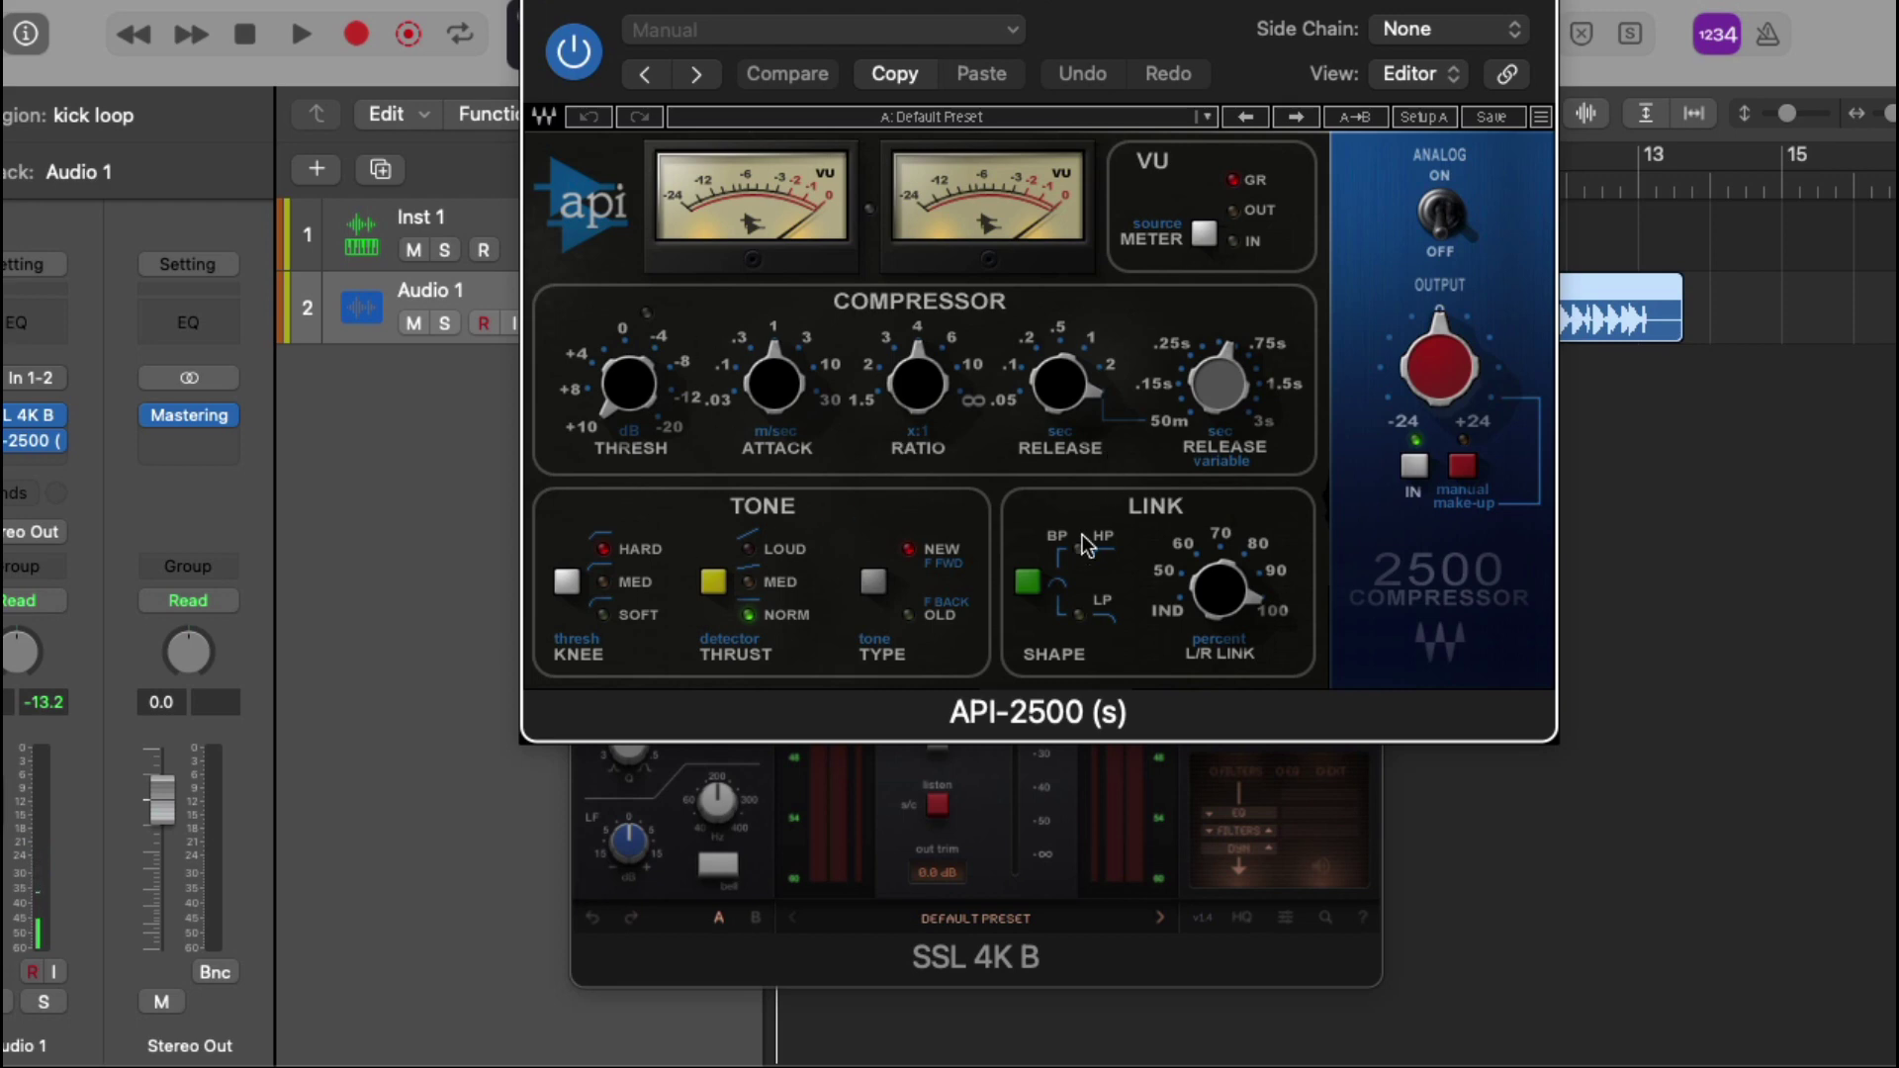
# Insert Nomad Factory's PulseTec EQs, from the Incompatible list, in stereo in Audio 1's third slot
pyautogui.click(45, 470)
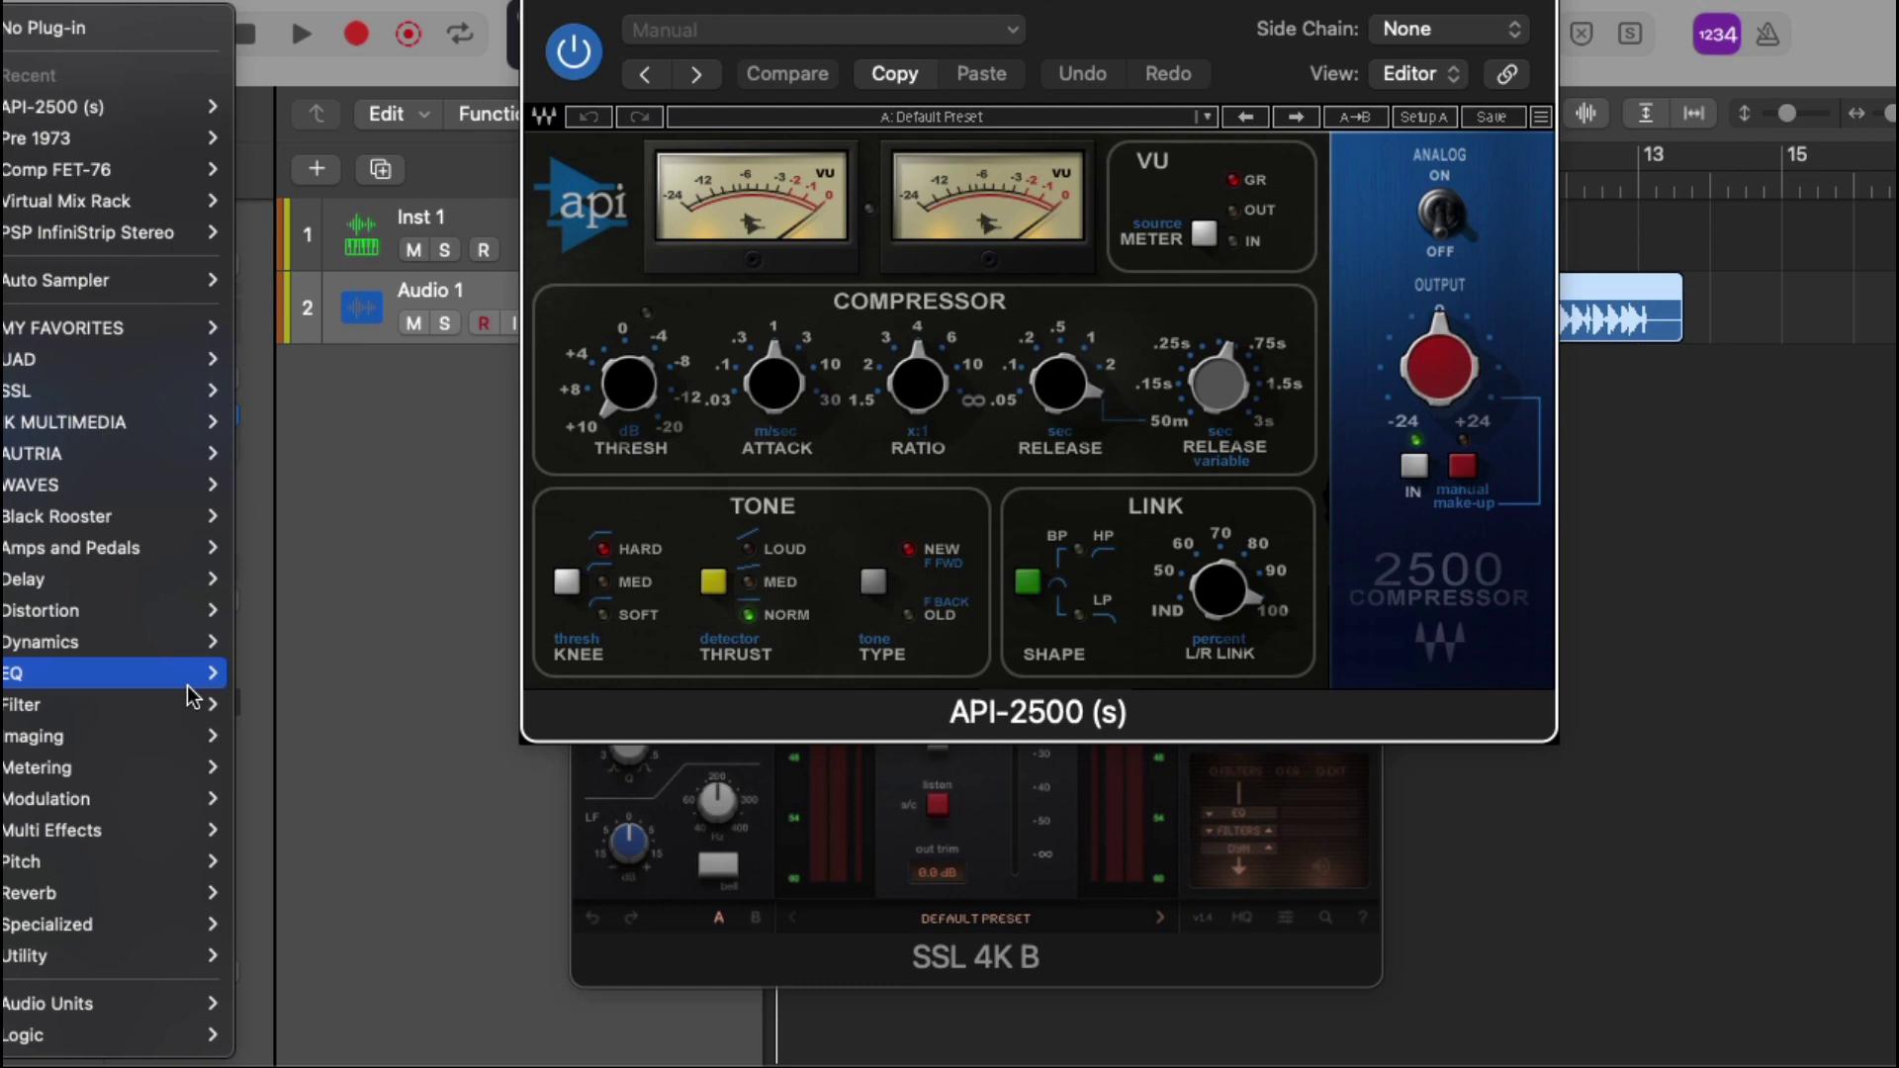
pyautogui.moveTo(193, 1004)
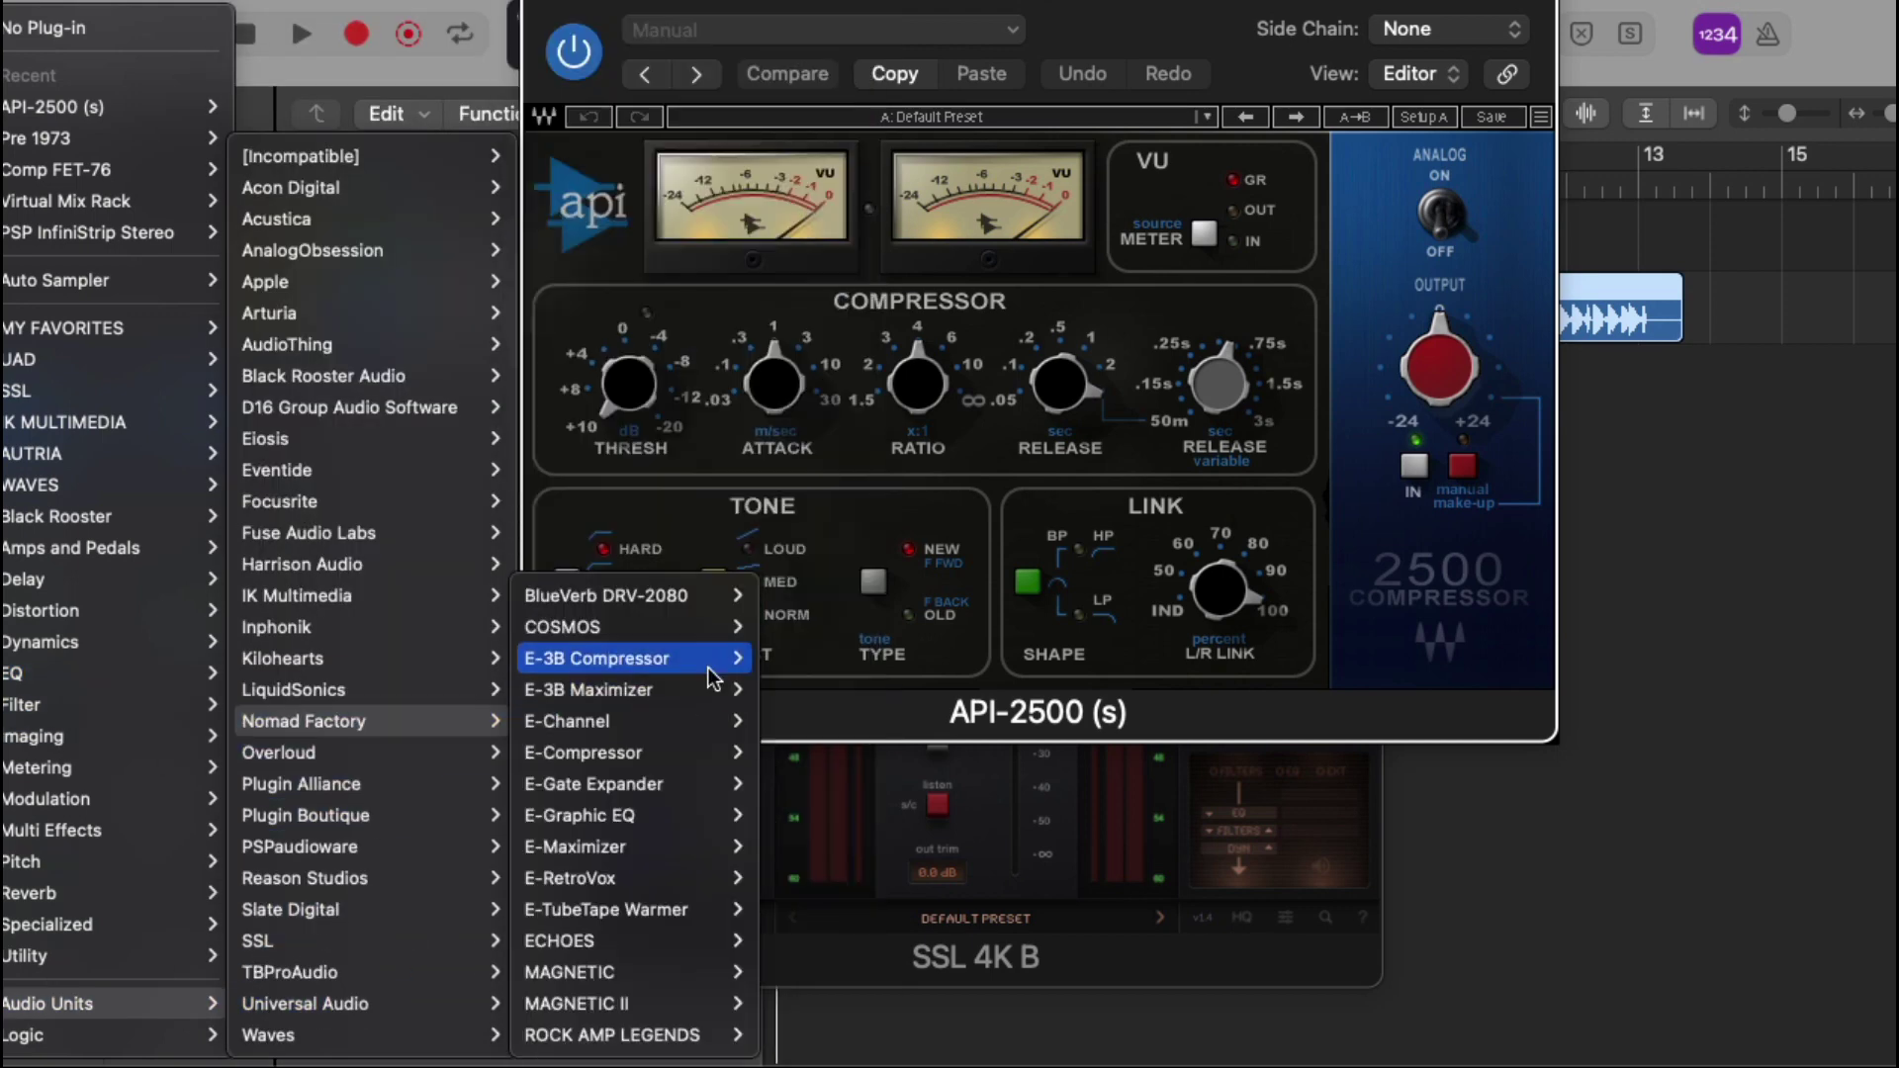
pyautogui.moveTo(425, 163)
pyautogui.moveTo(633, 156)
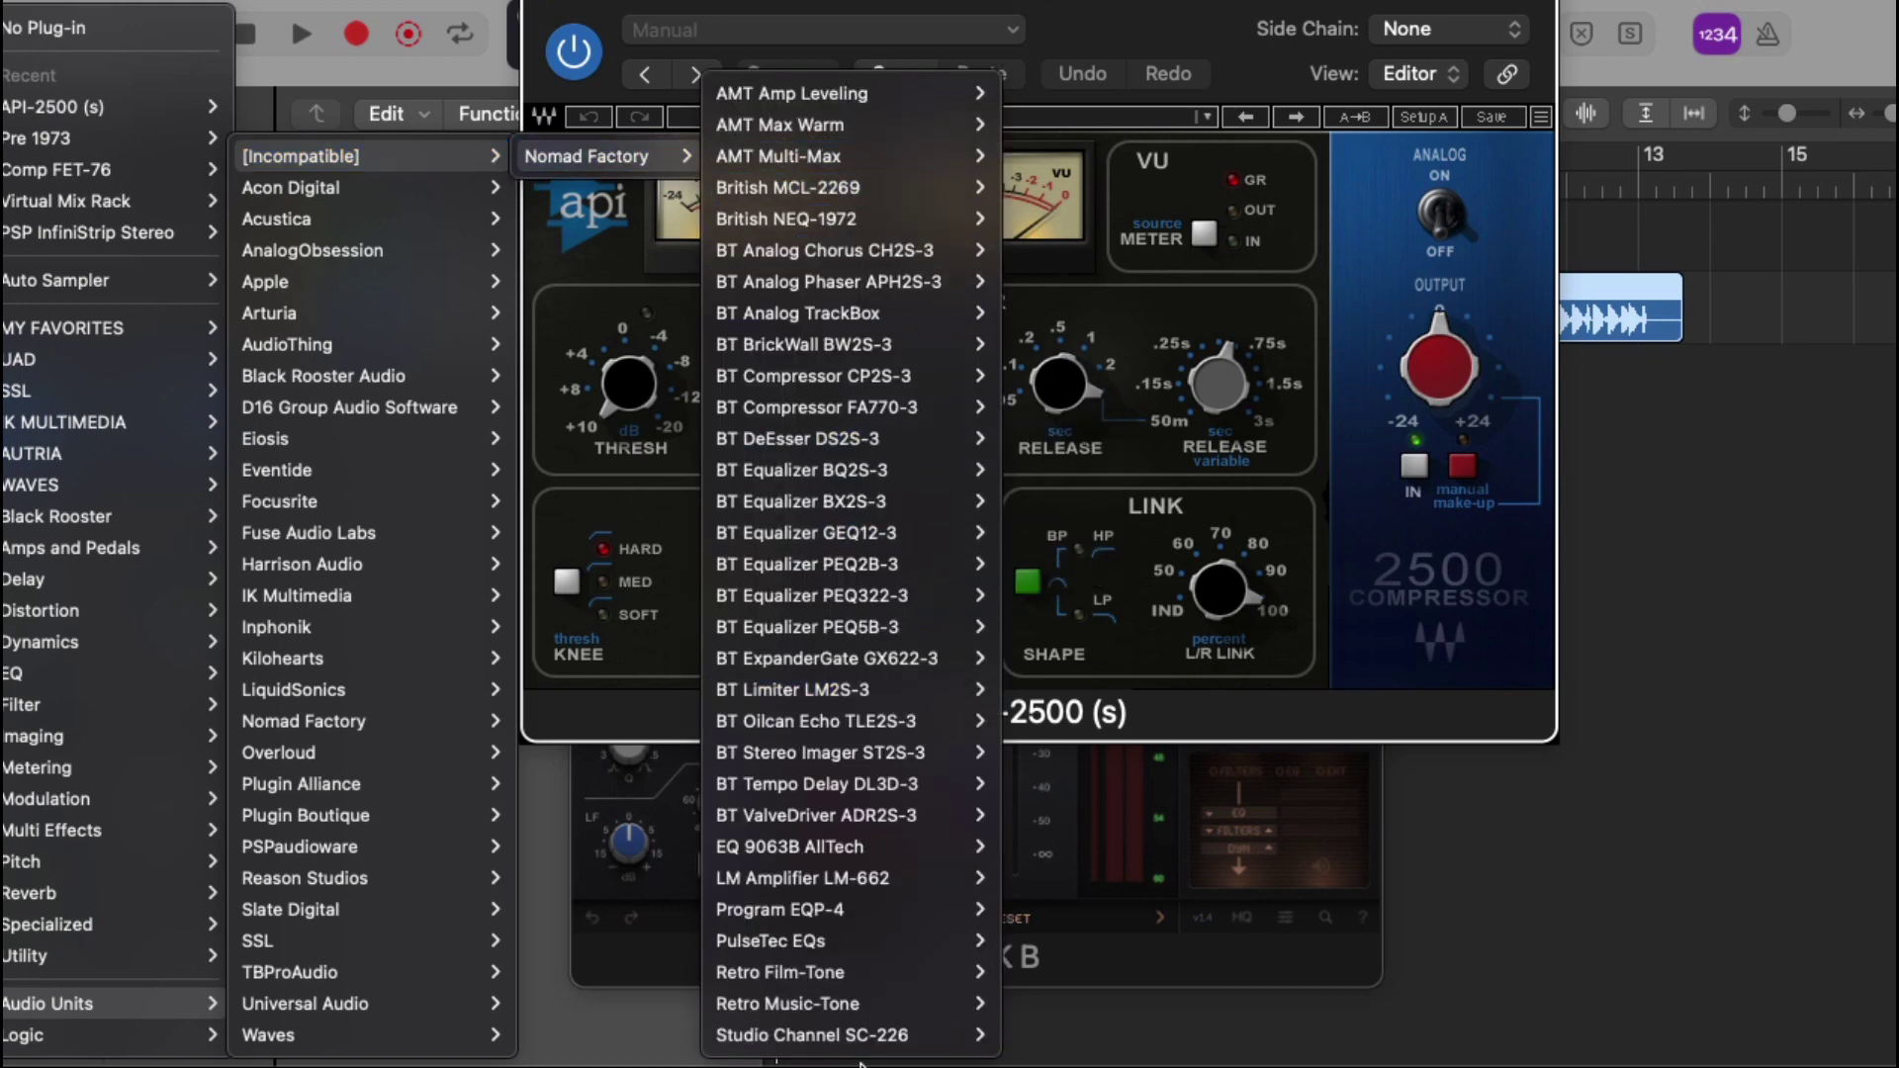
pyautogui.moveTo(877, 954)
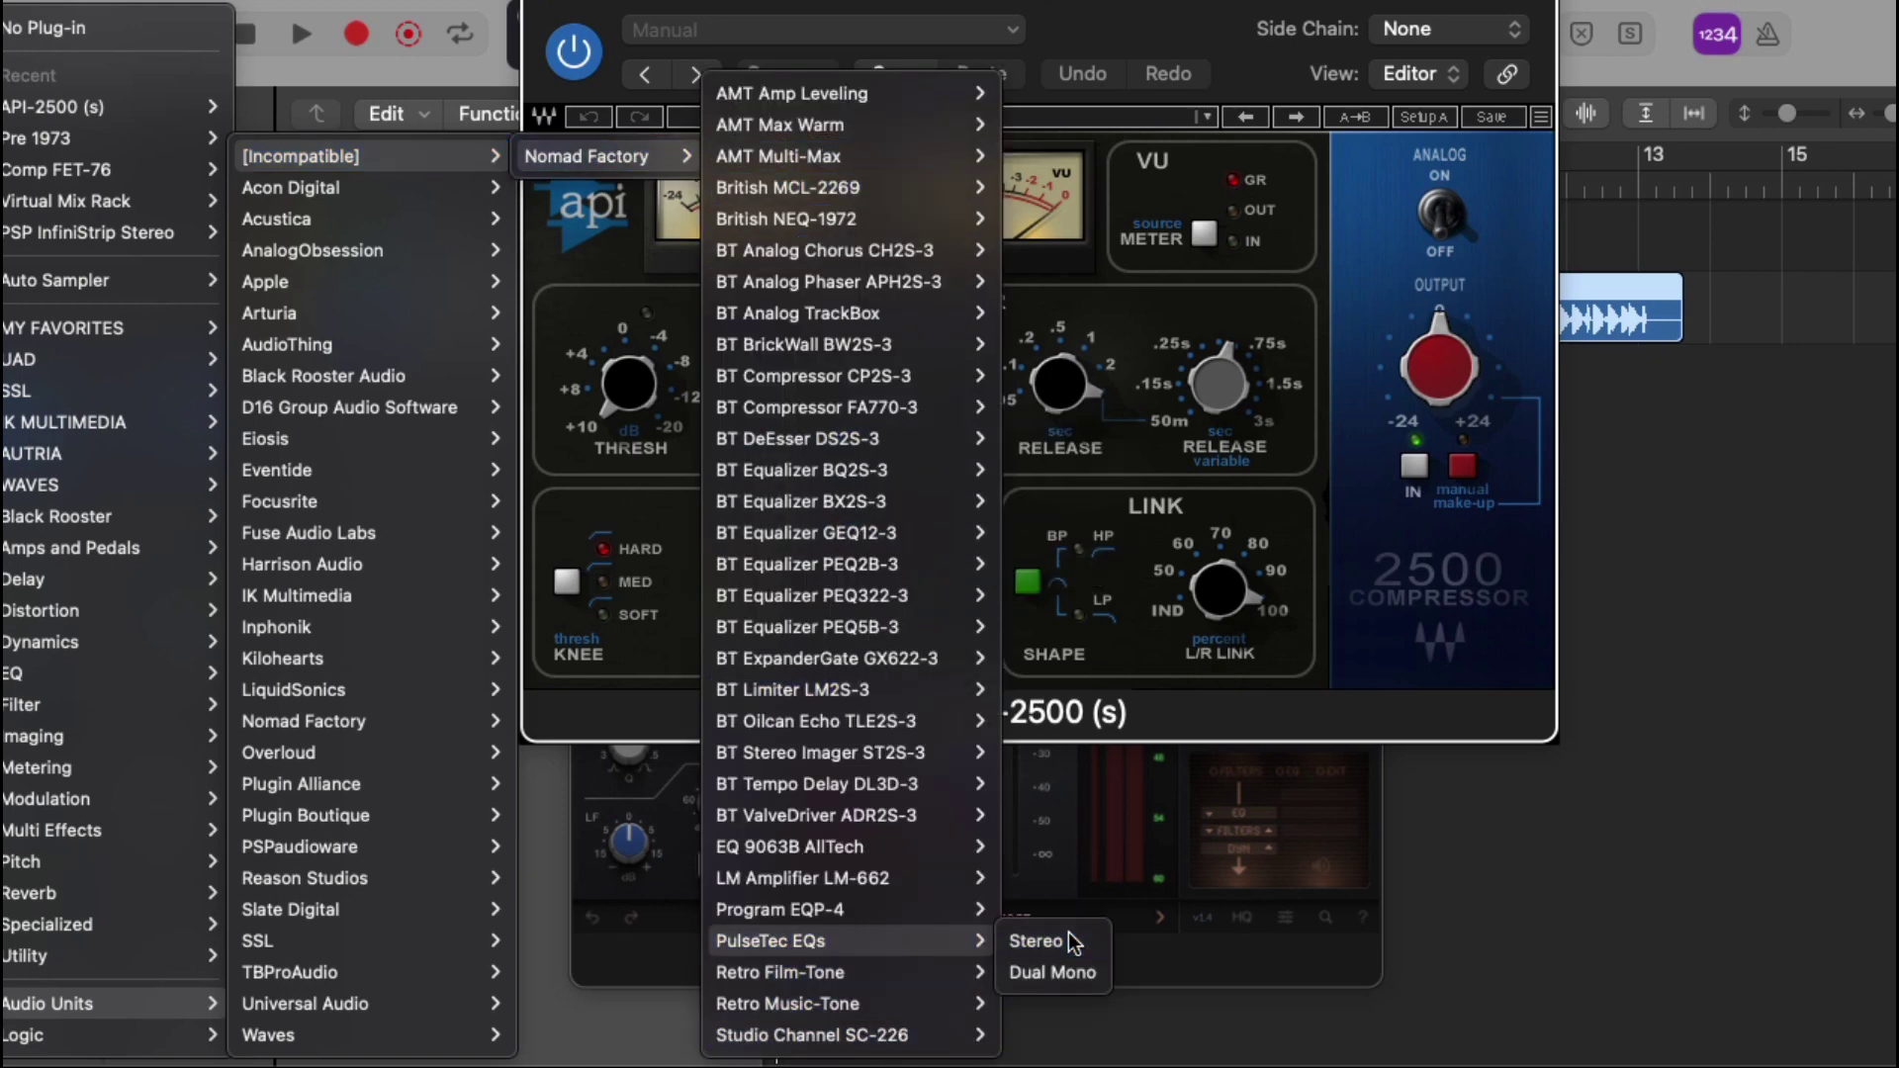
pyautogui.click(1076, 941)
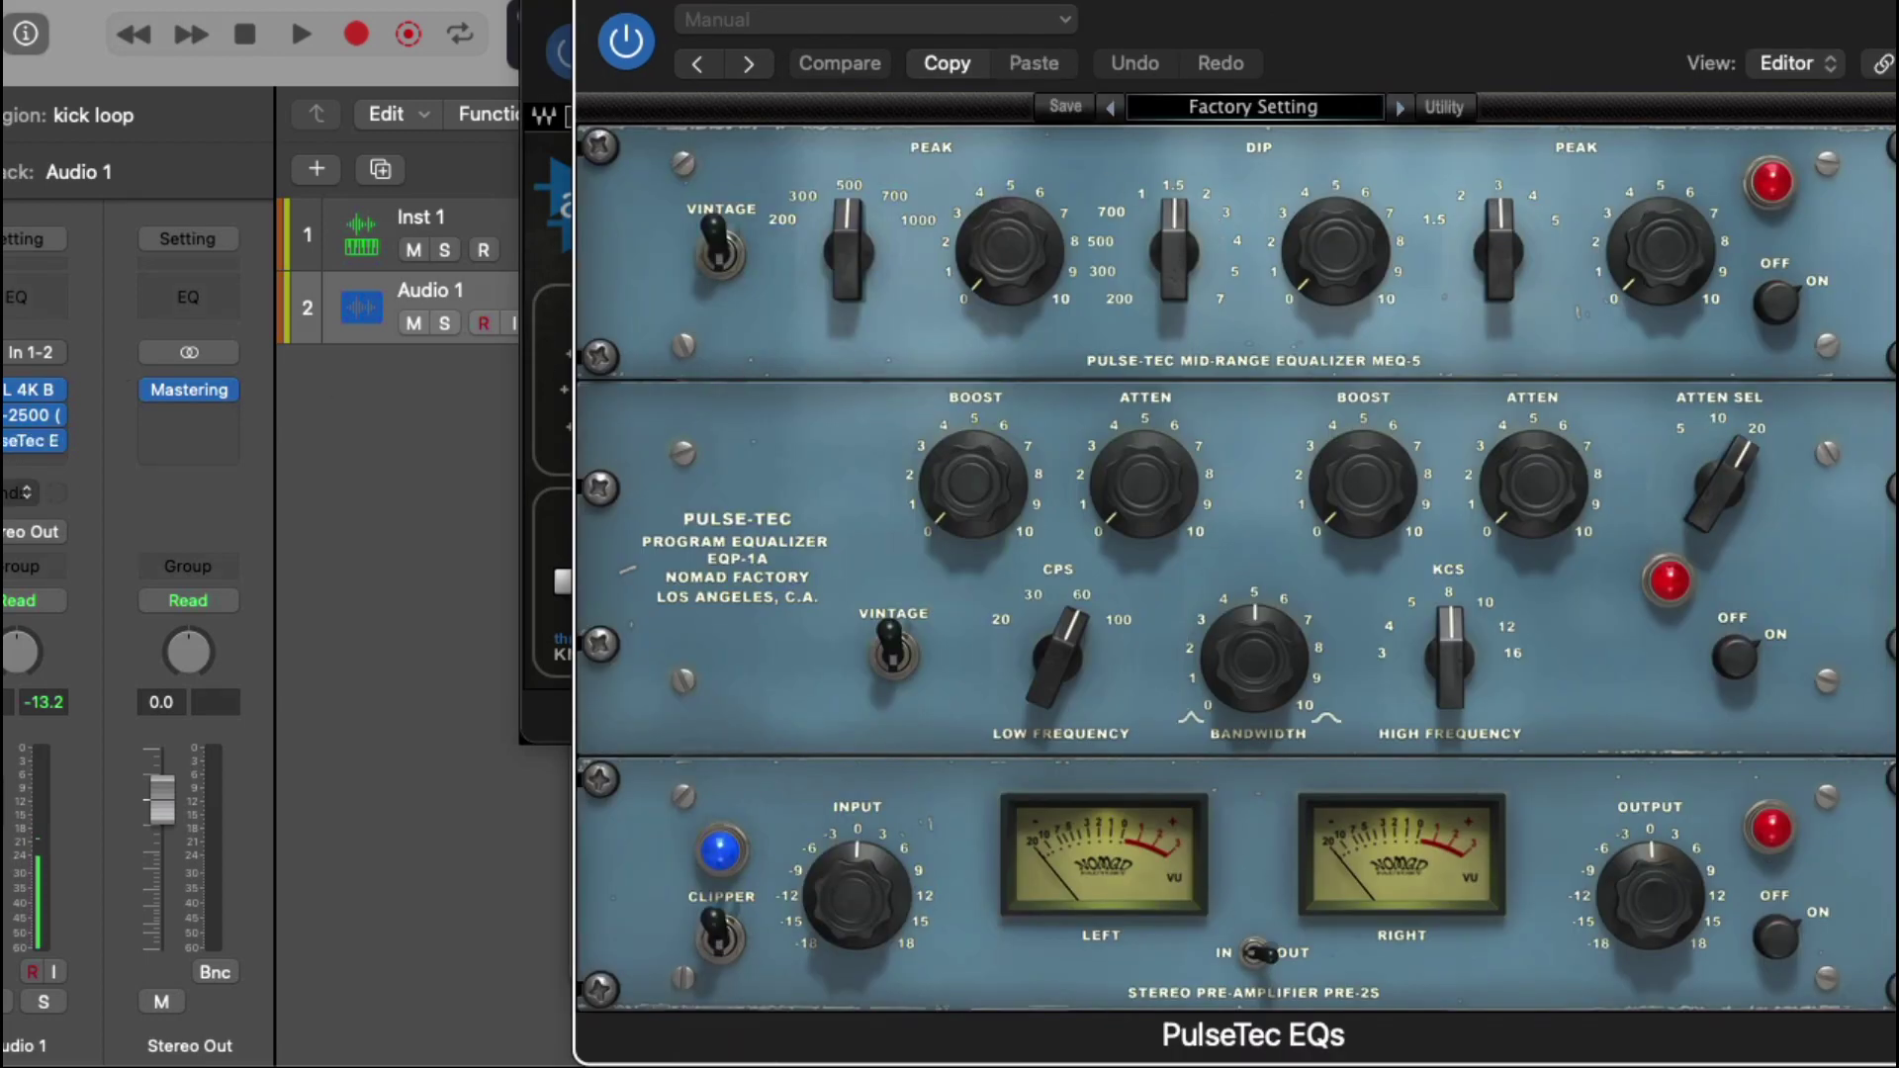
pyautogui.click(51, 460)
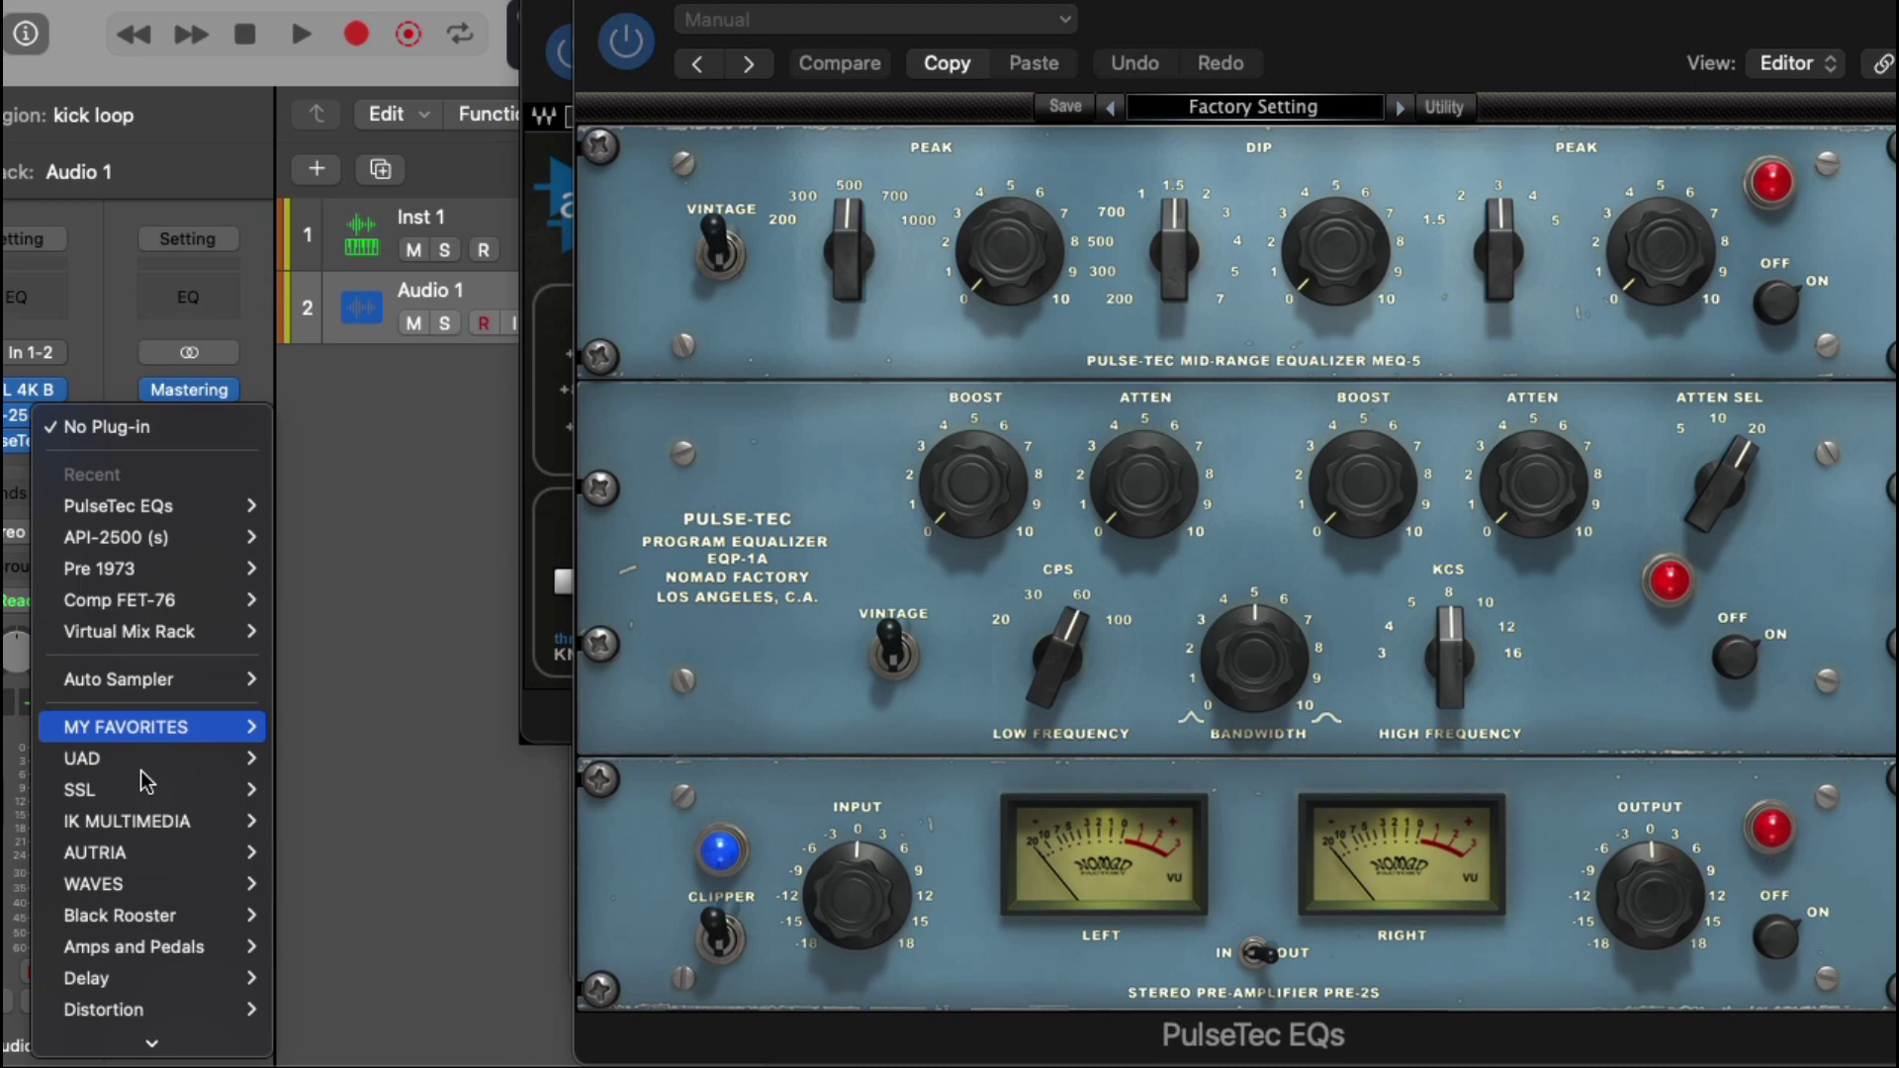
# Insert IK Multimedia's MixBox in stereo in Audio 1's fourth slot, after PulseTec EQs
pyautogui.moveTo(182, 925)
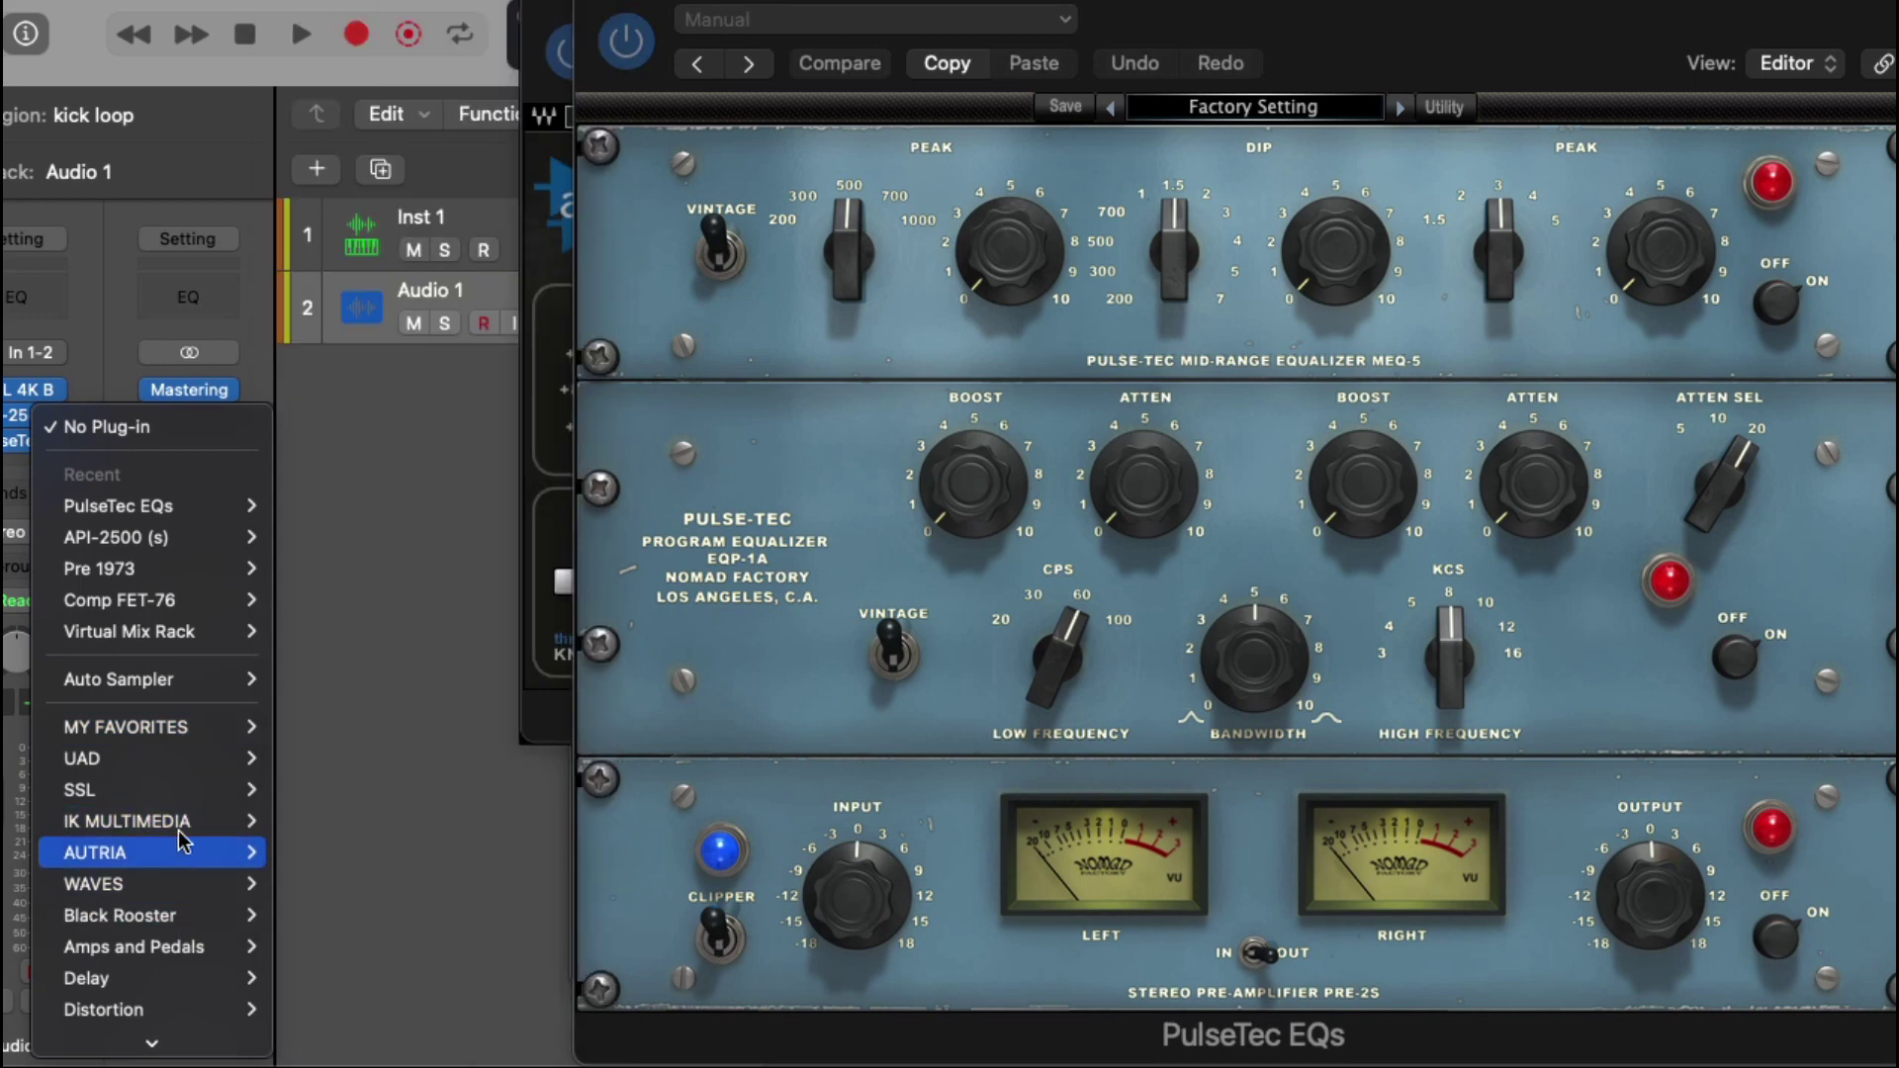
pyautogui.scroll(-5, 176, 1009)
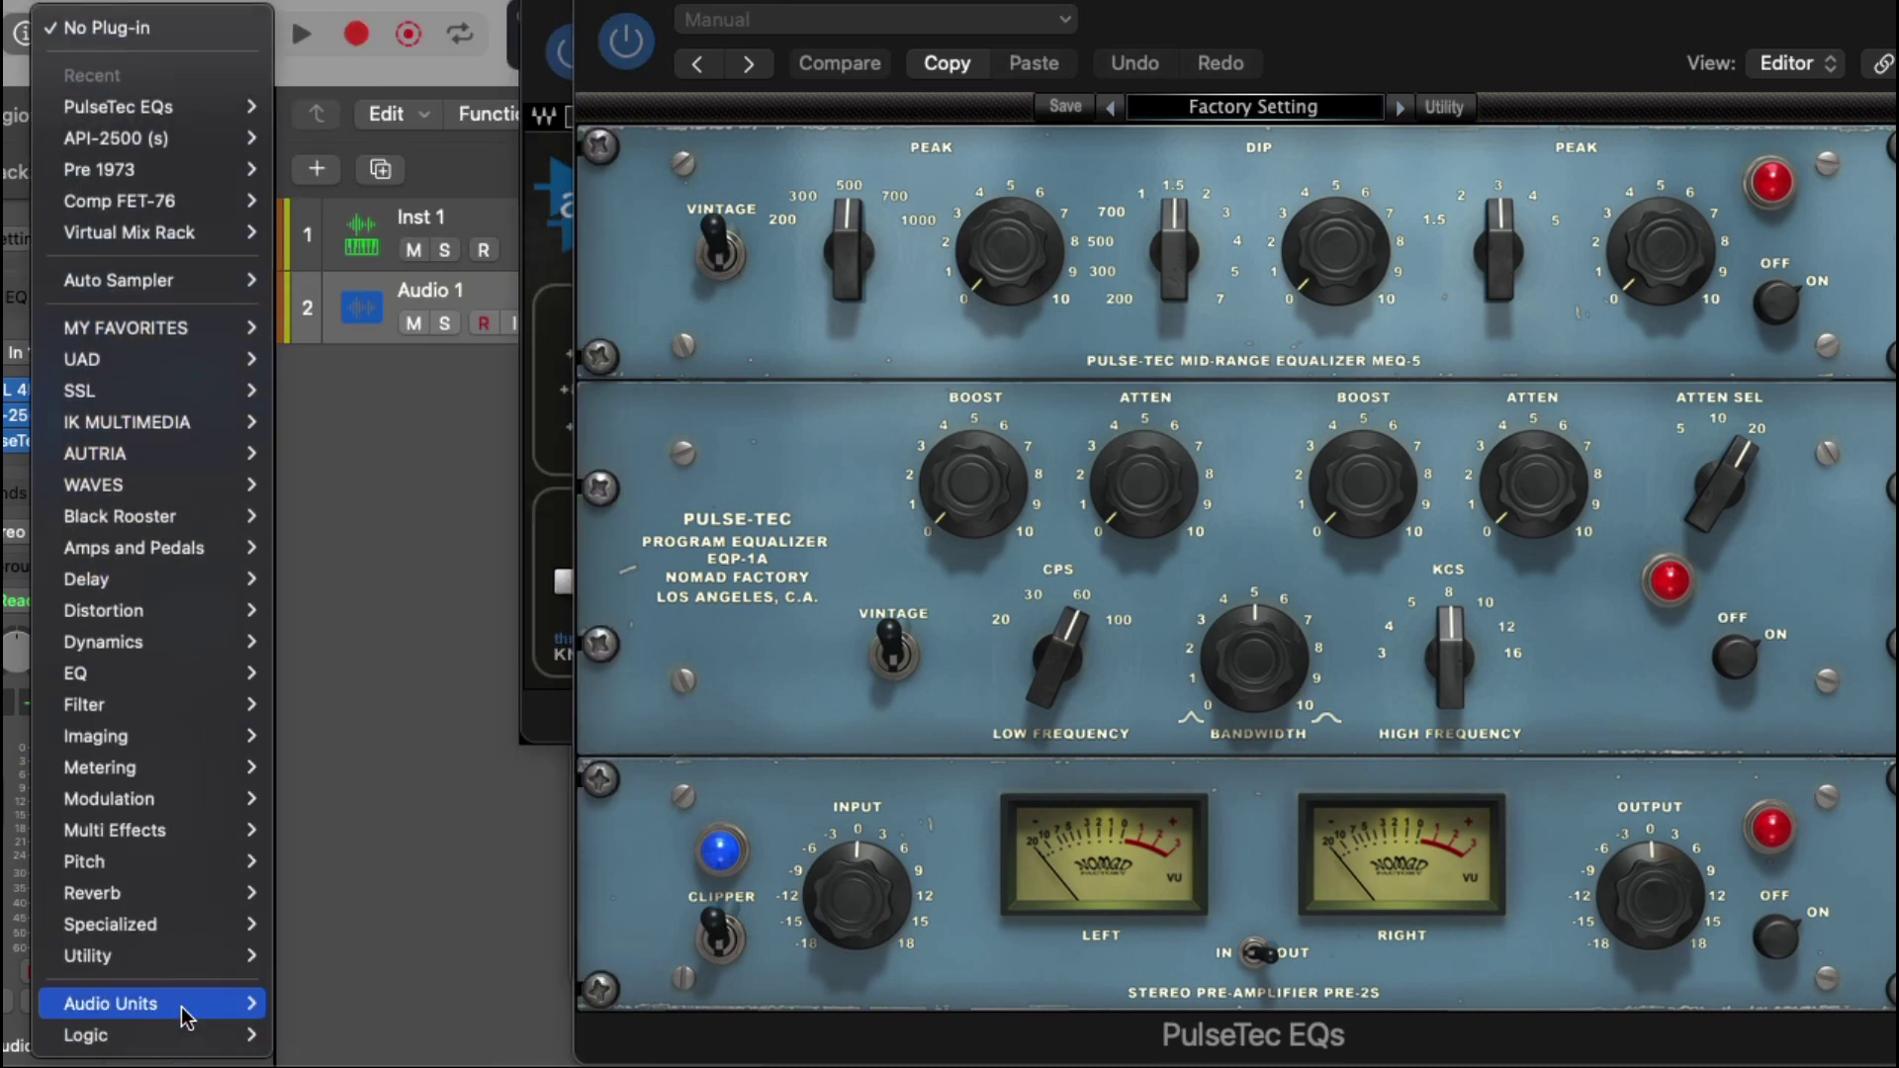
pyautogui.moveTo(466, 686)
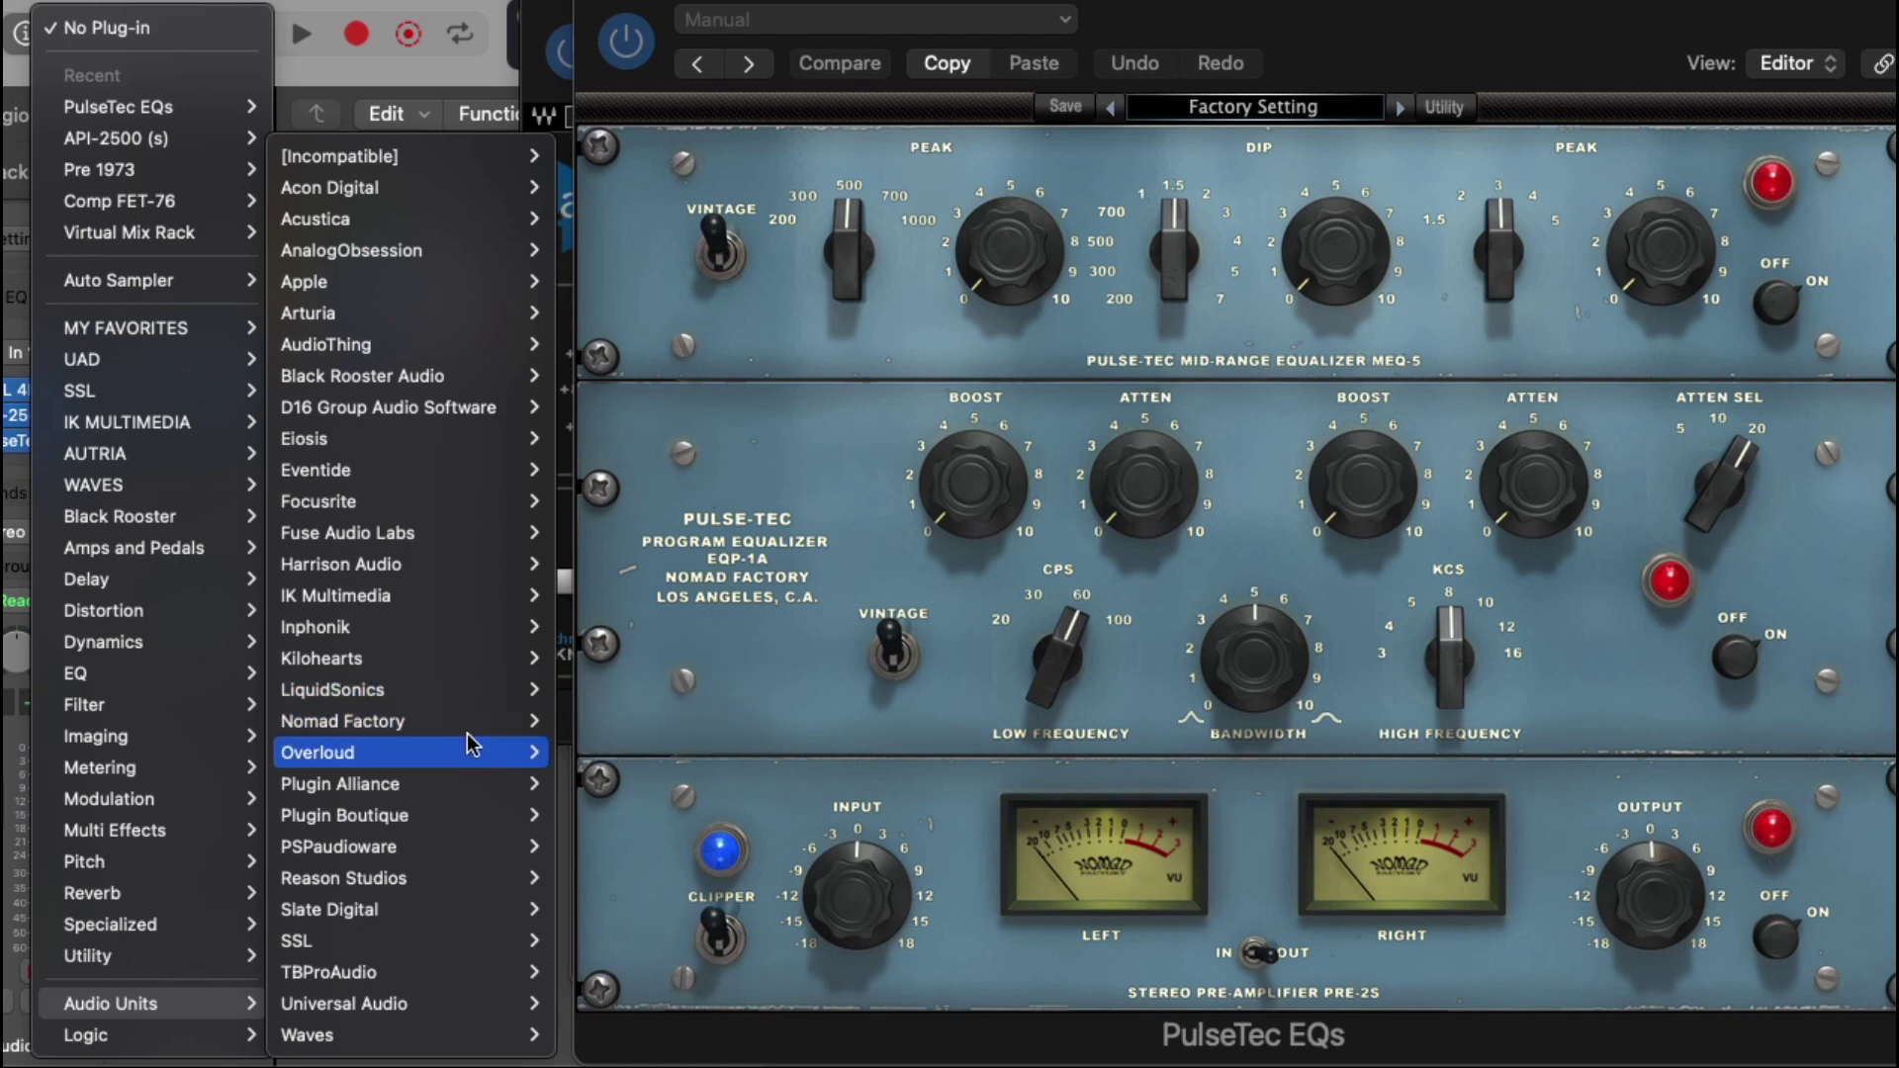
pyautogui.moveTo(476, 625)
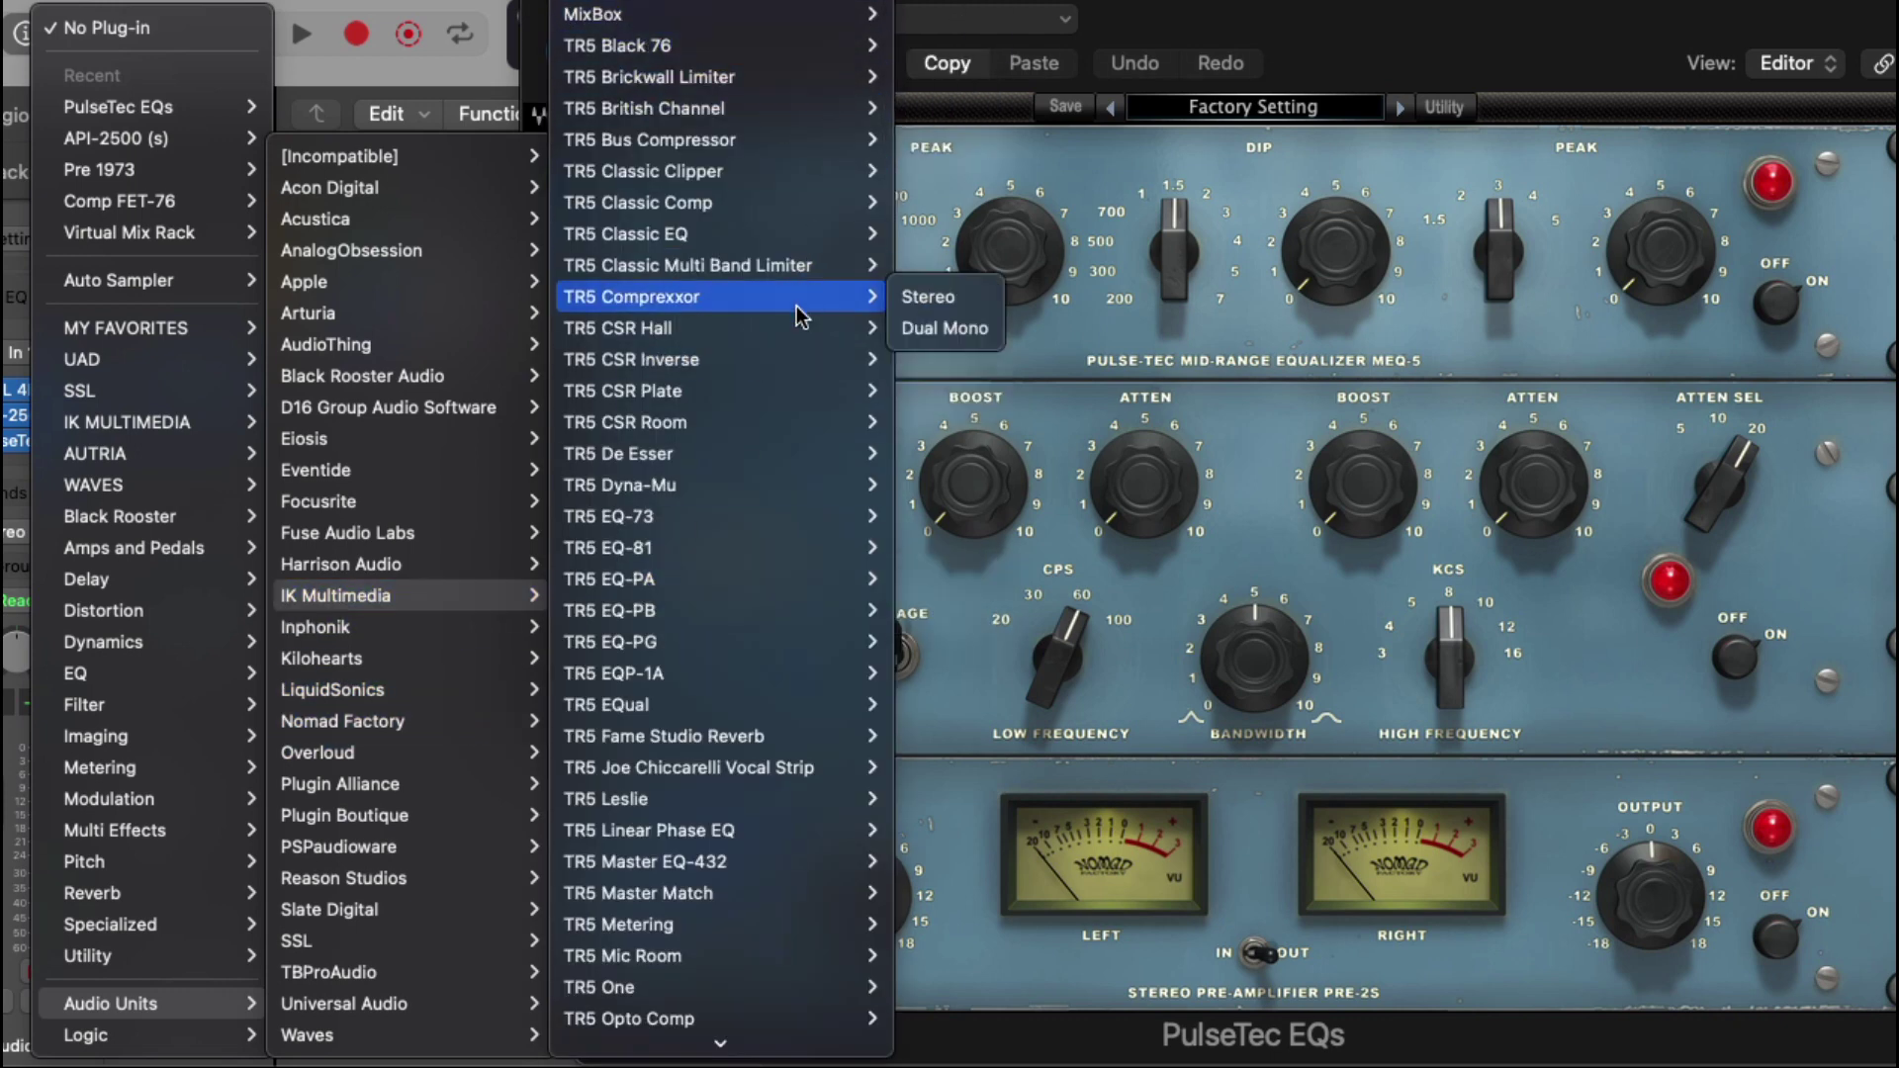
pyautogui.moveTo(764, 18)
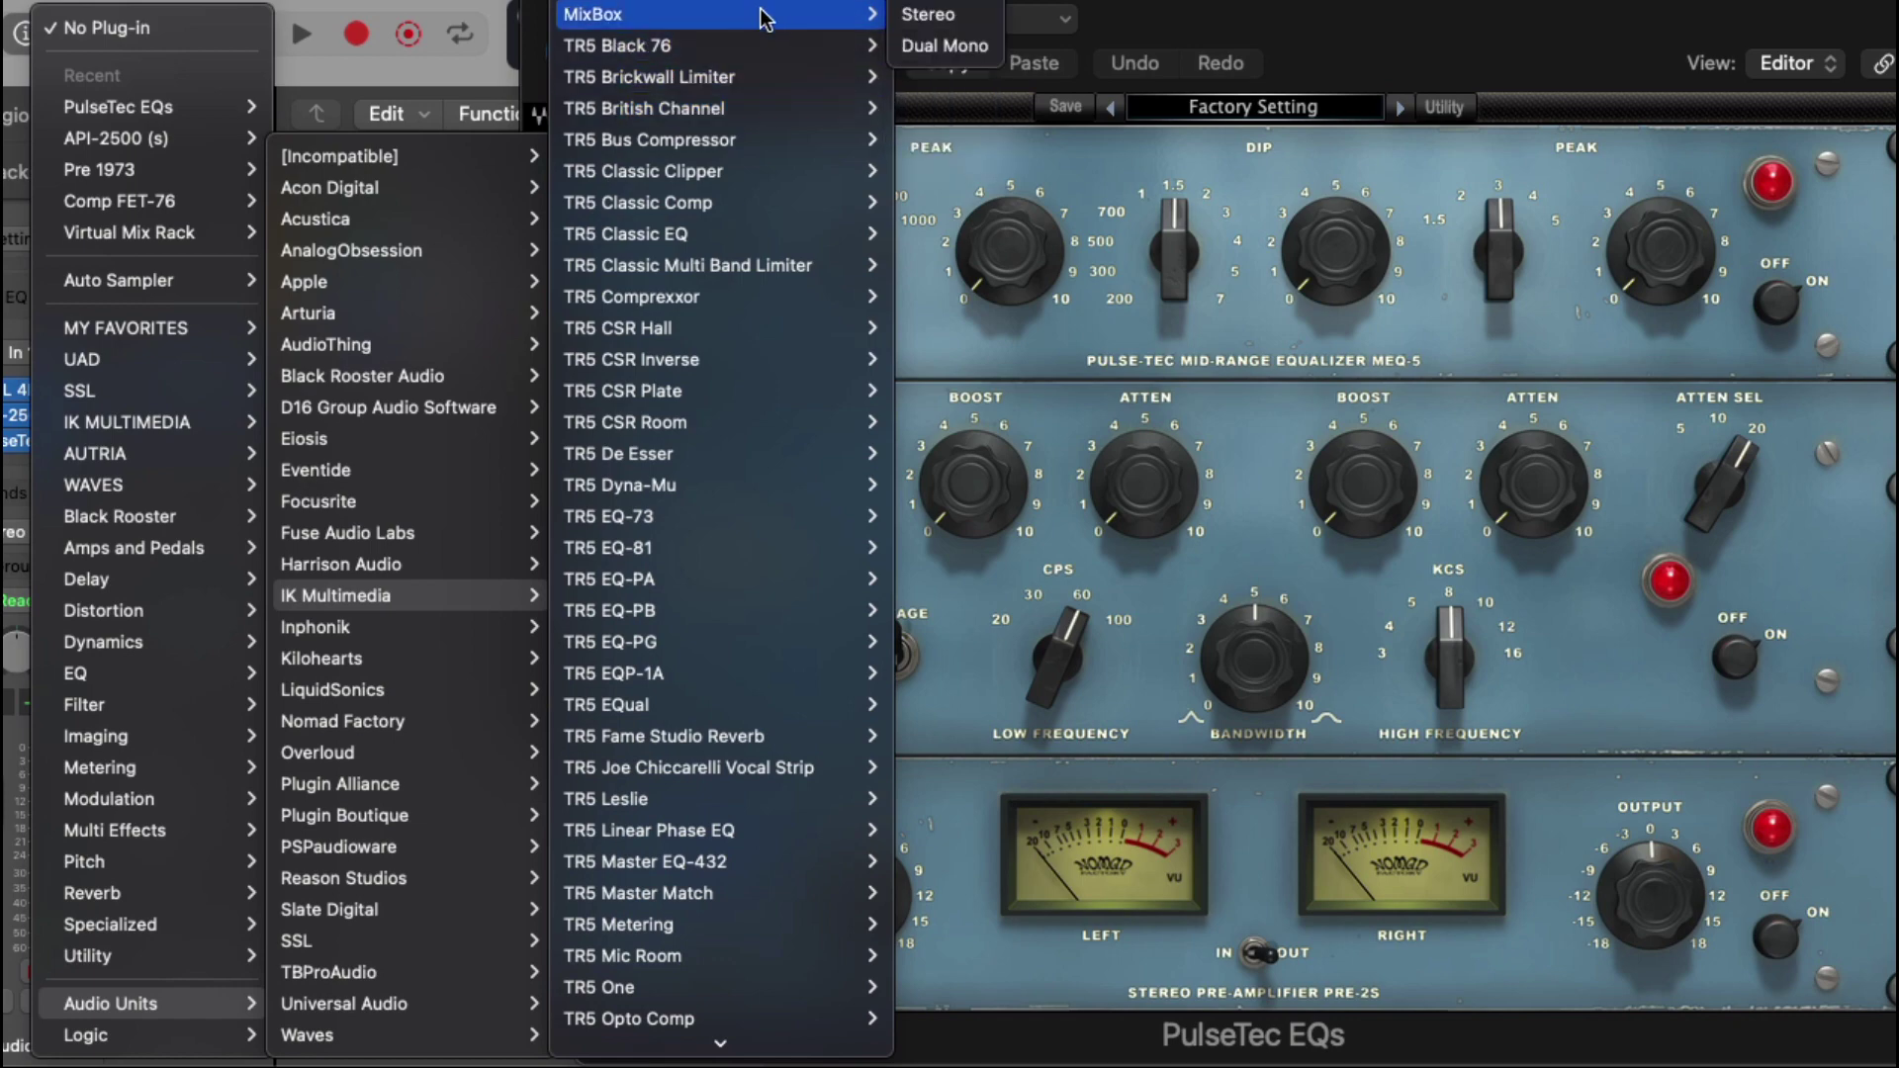
pyautogui.click(965, 14)
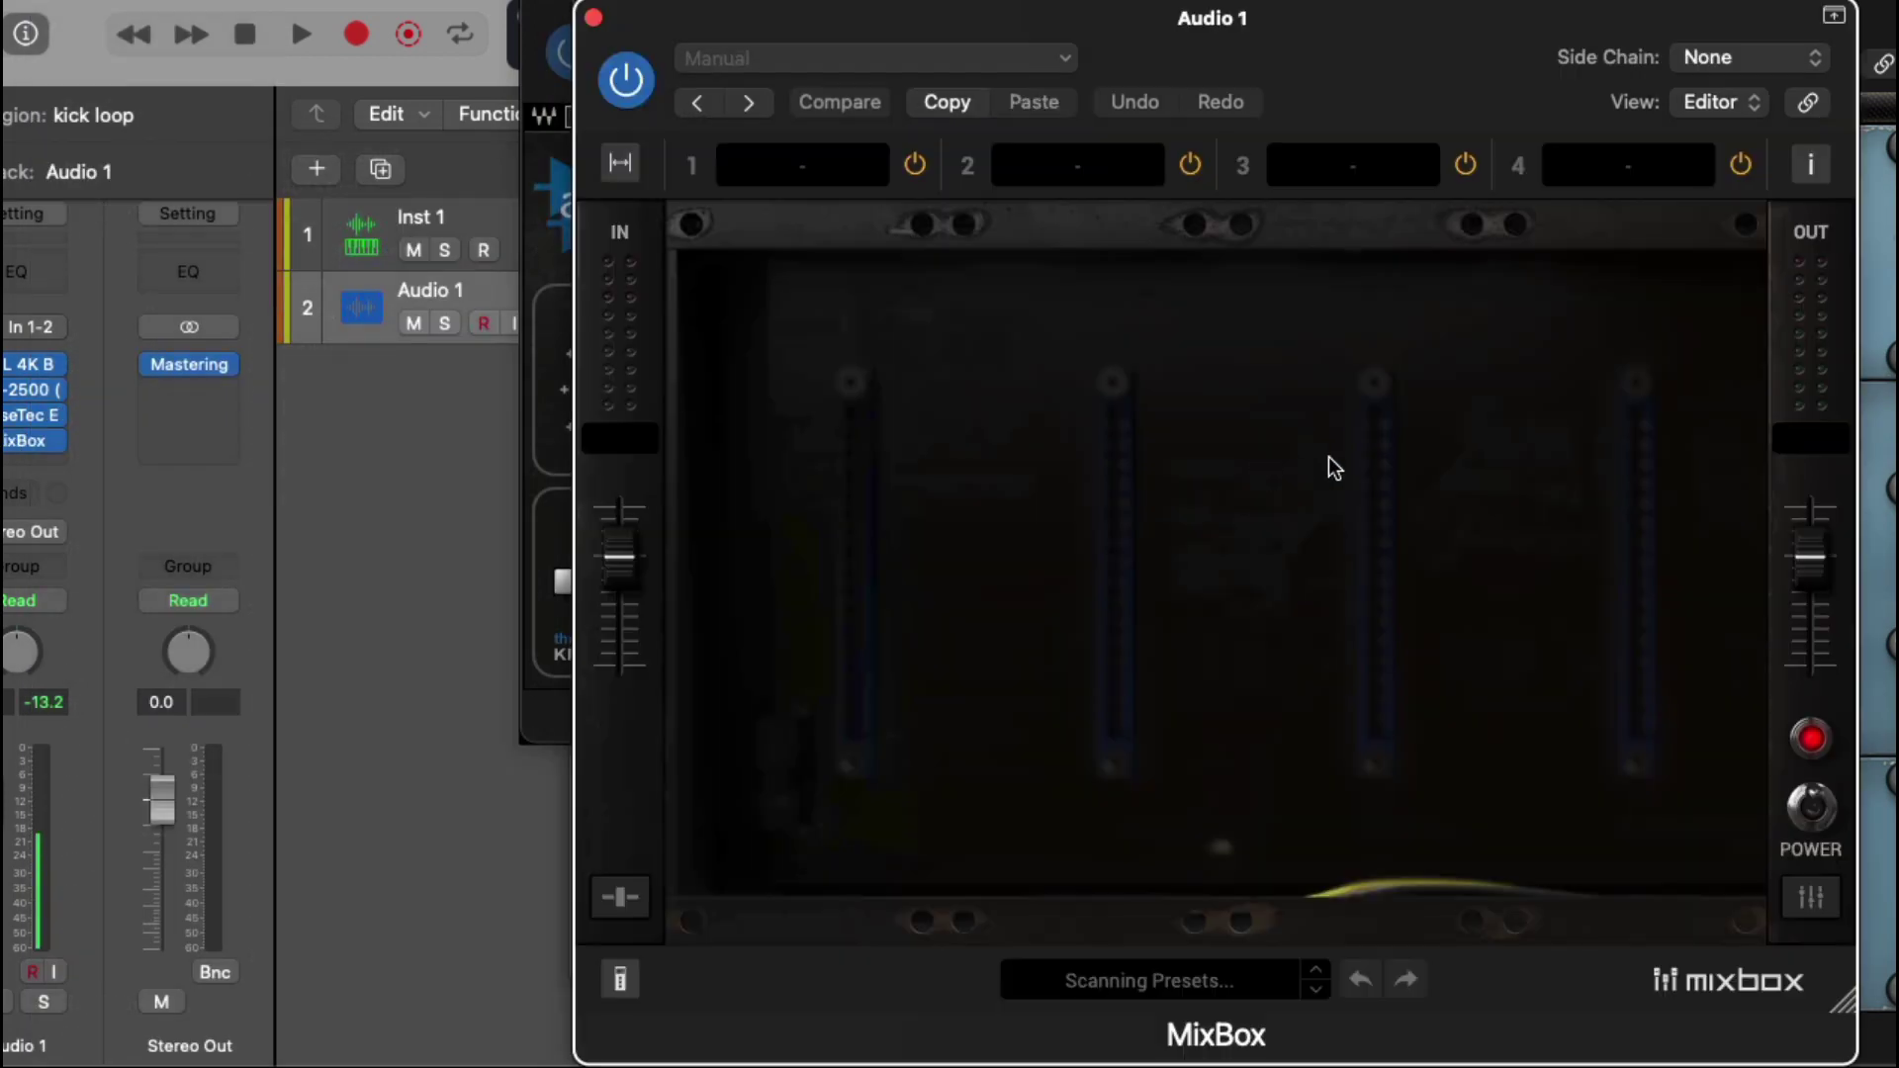
# Load EQ Comp into the first MixBox slot and Bus Compressor into the second
pyautogui.click(843, 160)
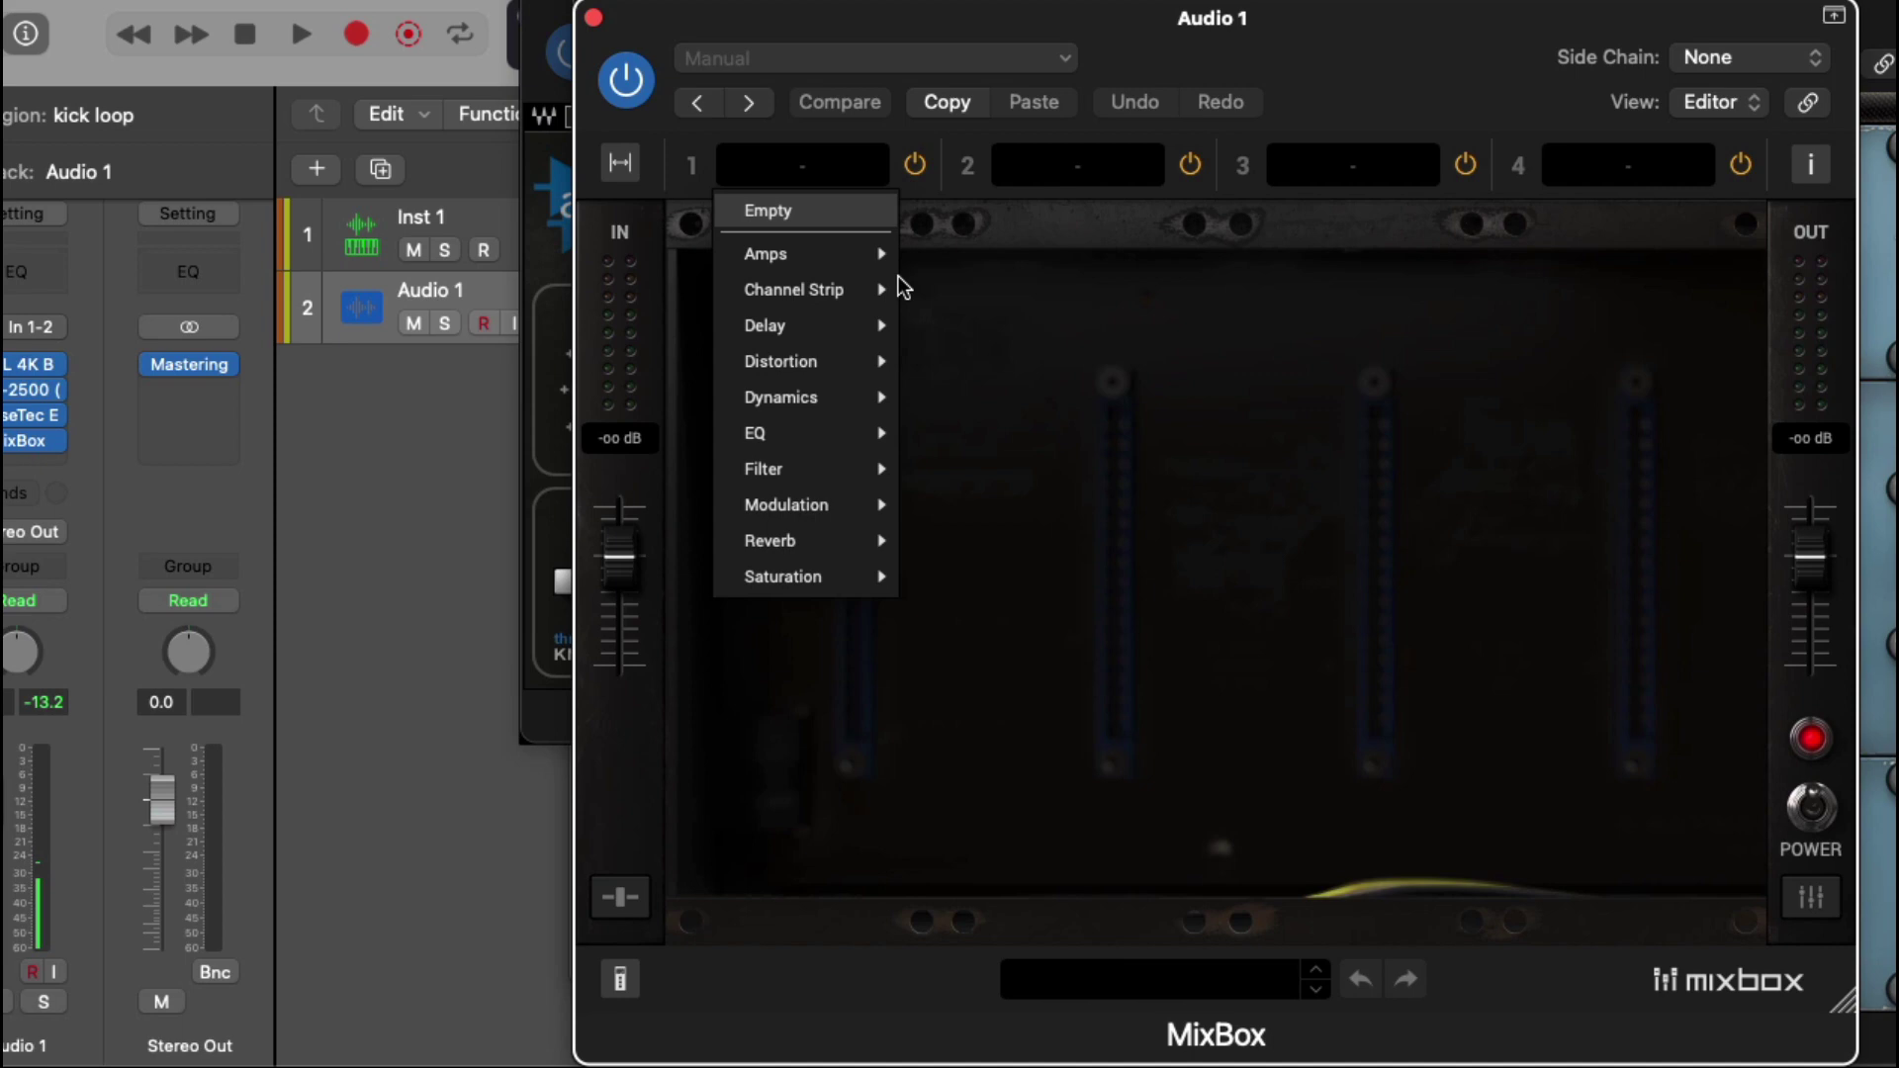
pyautogui.moveTo(852, 253)
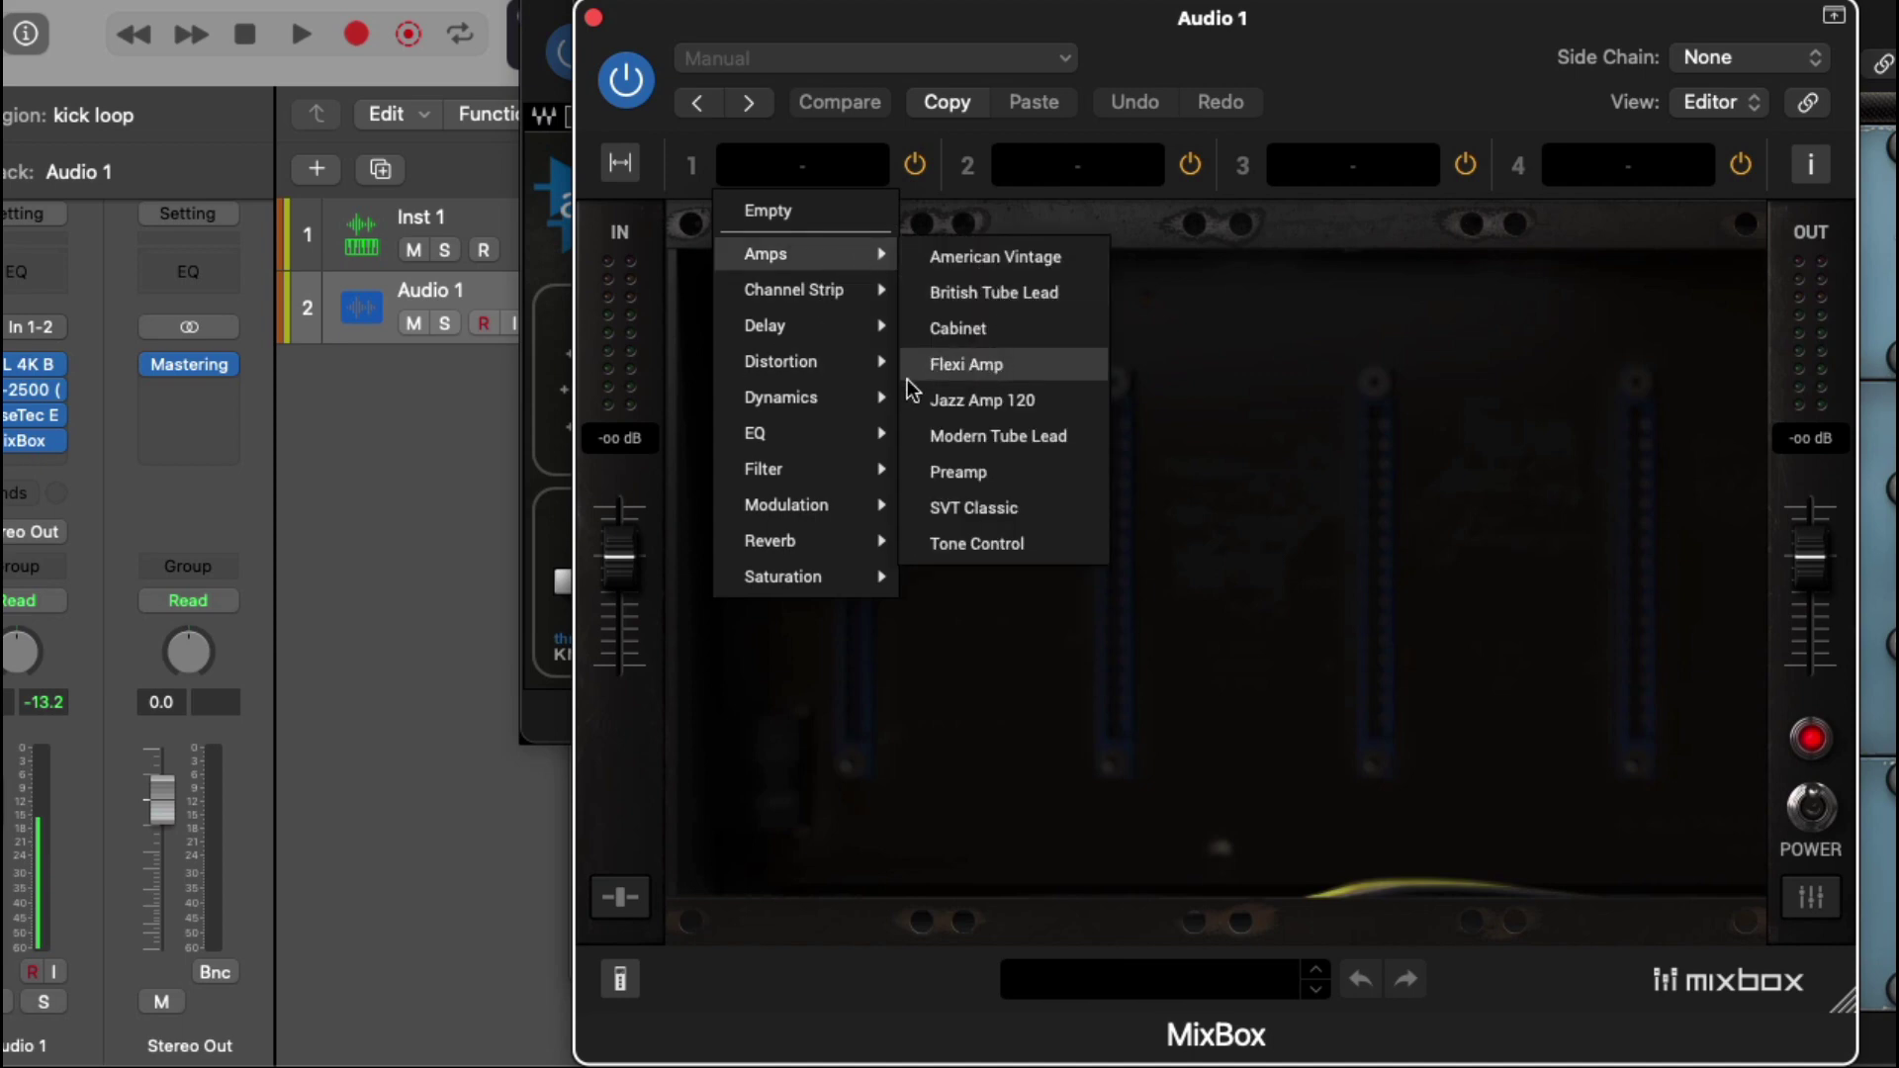
pyautogui.moveTo(830, 326)
pyautogui.moveTo(831, 289)
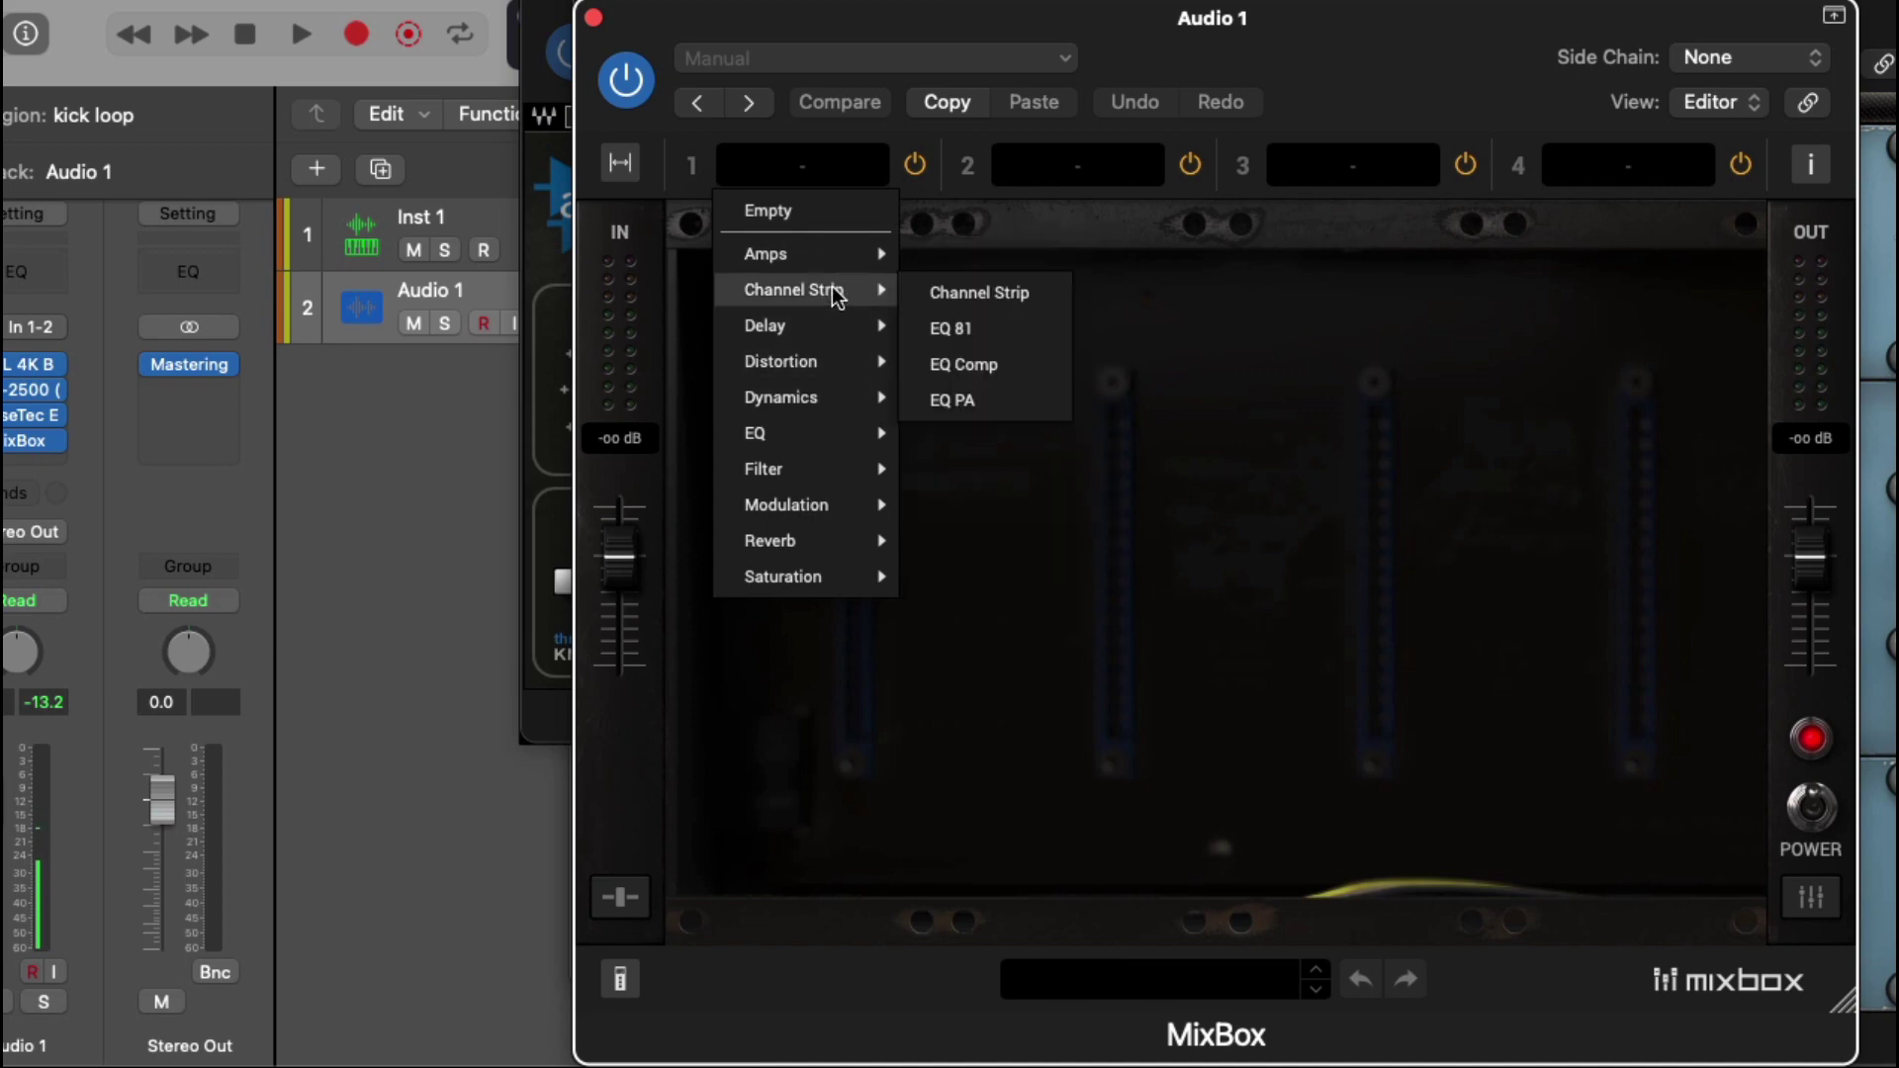
pyautogui.click(1039, 365)
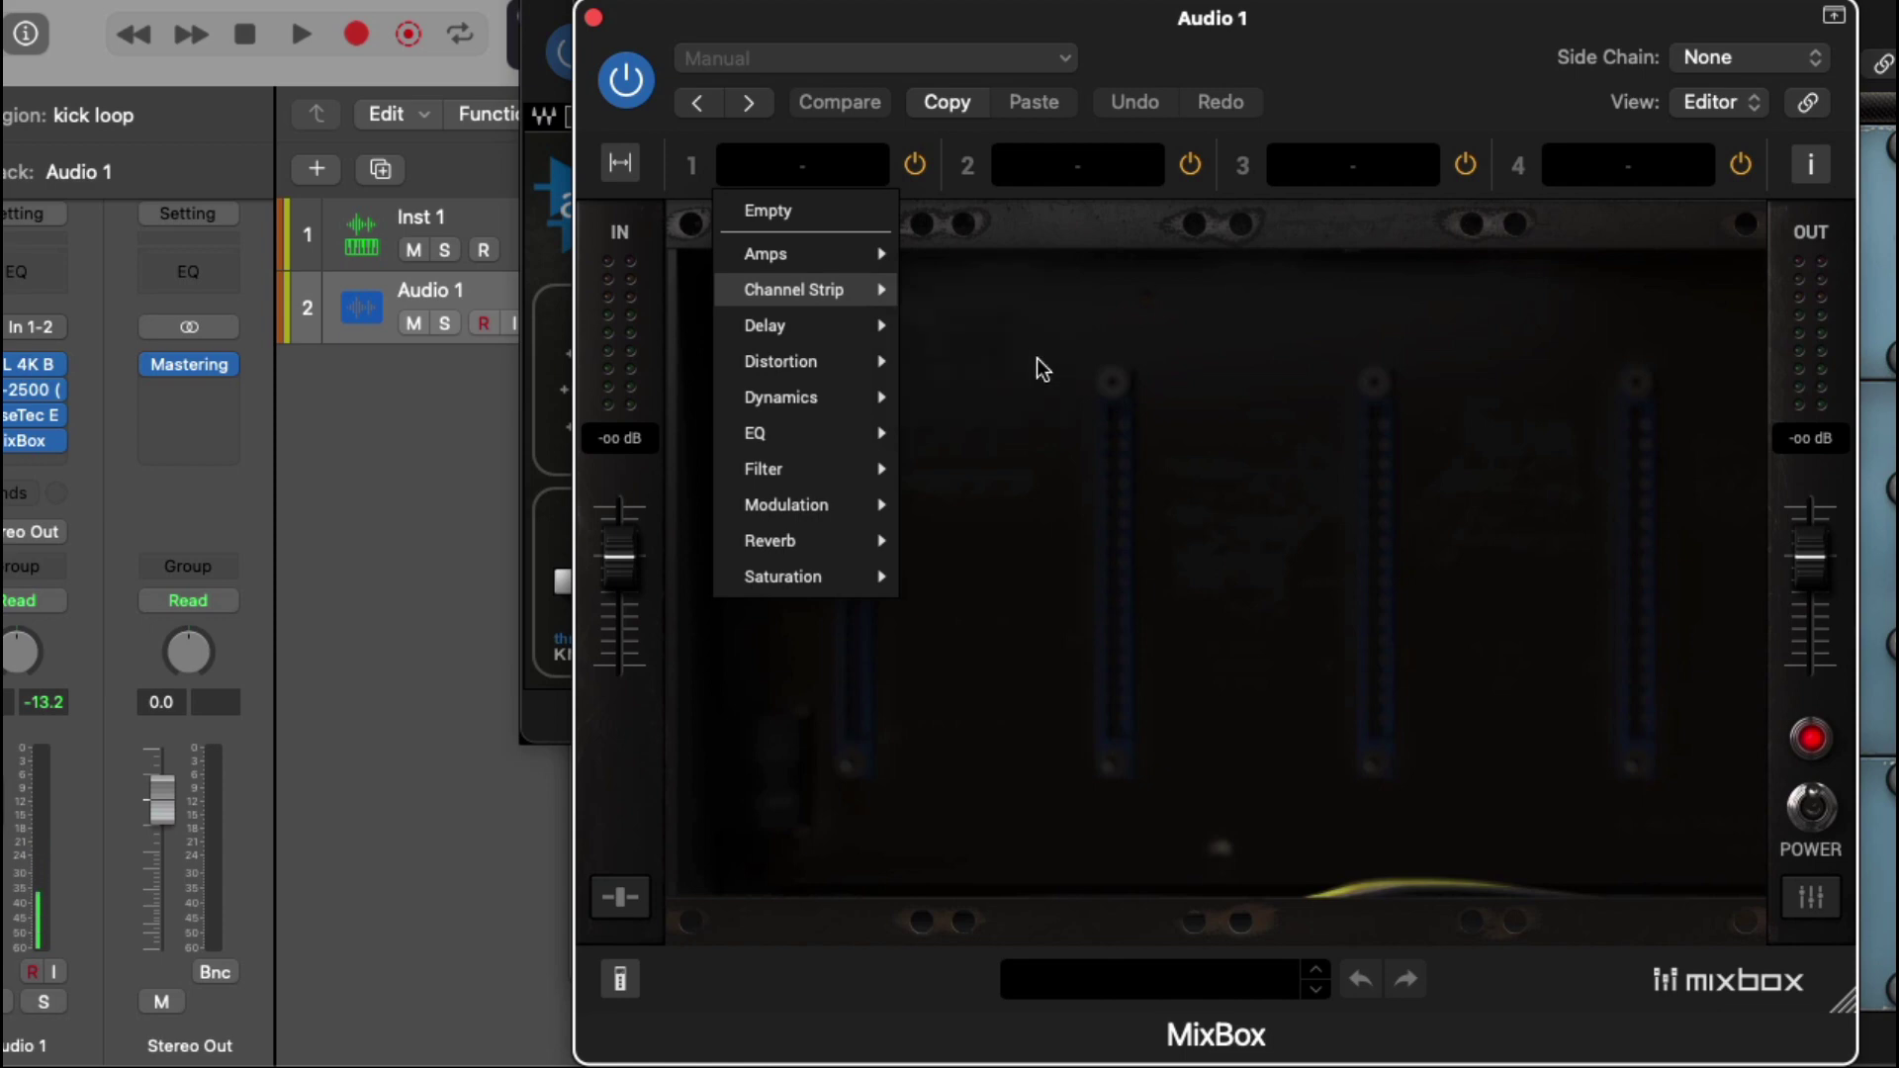
pyautogui.click(1042, 168)
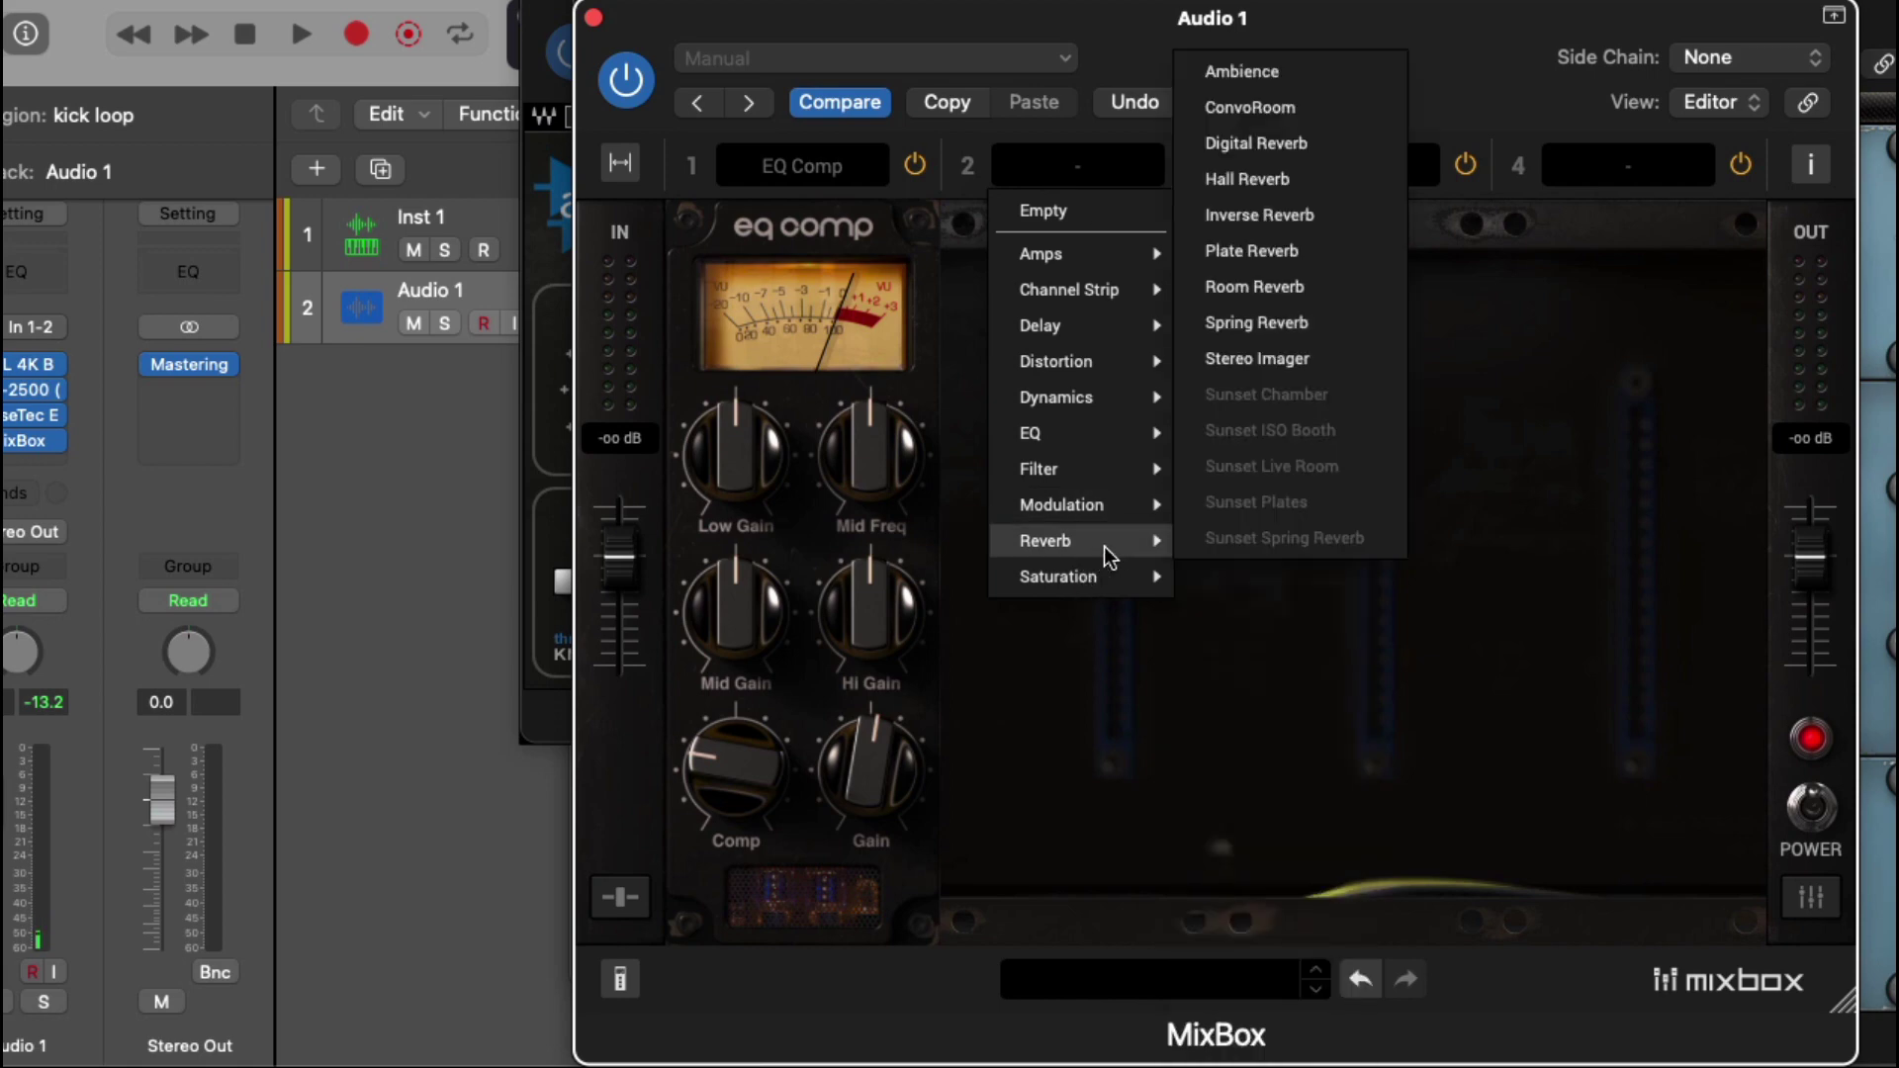
pyautogui.moveTo(1108, 399)
pyautogui.click(1246, 465)
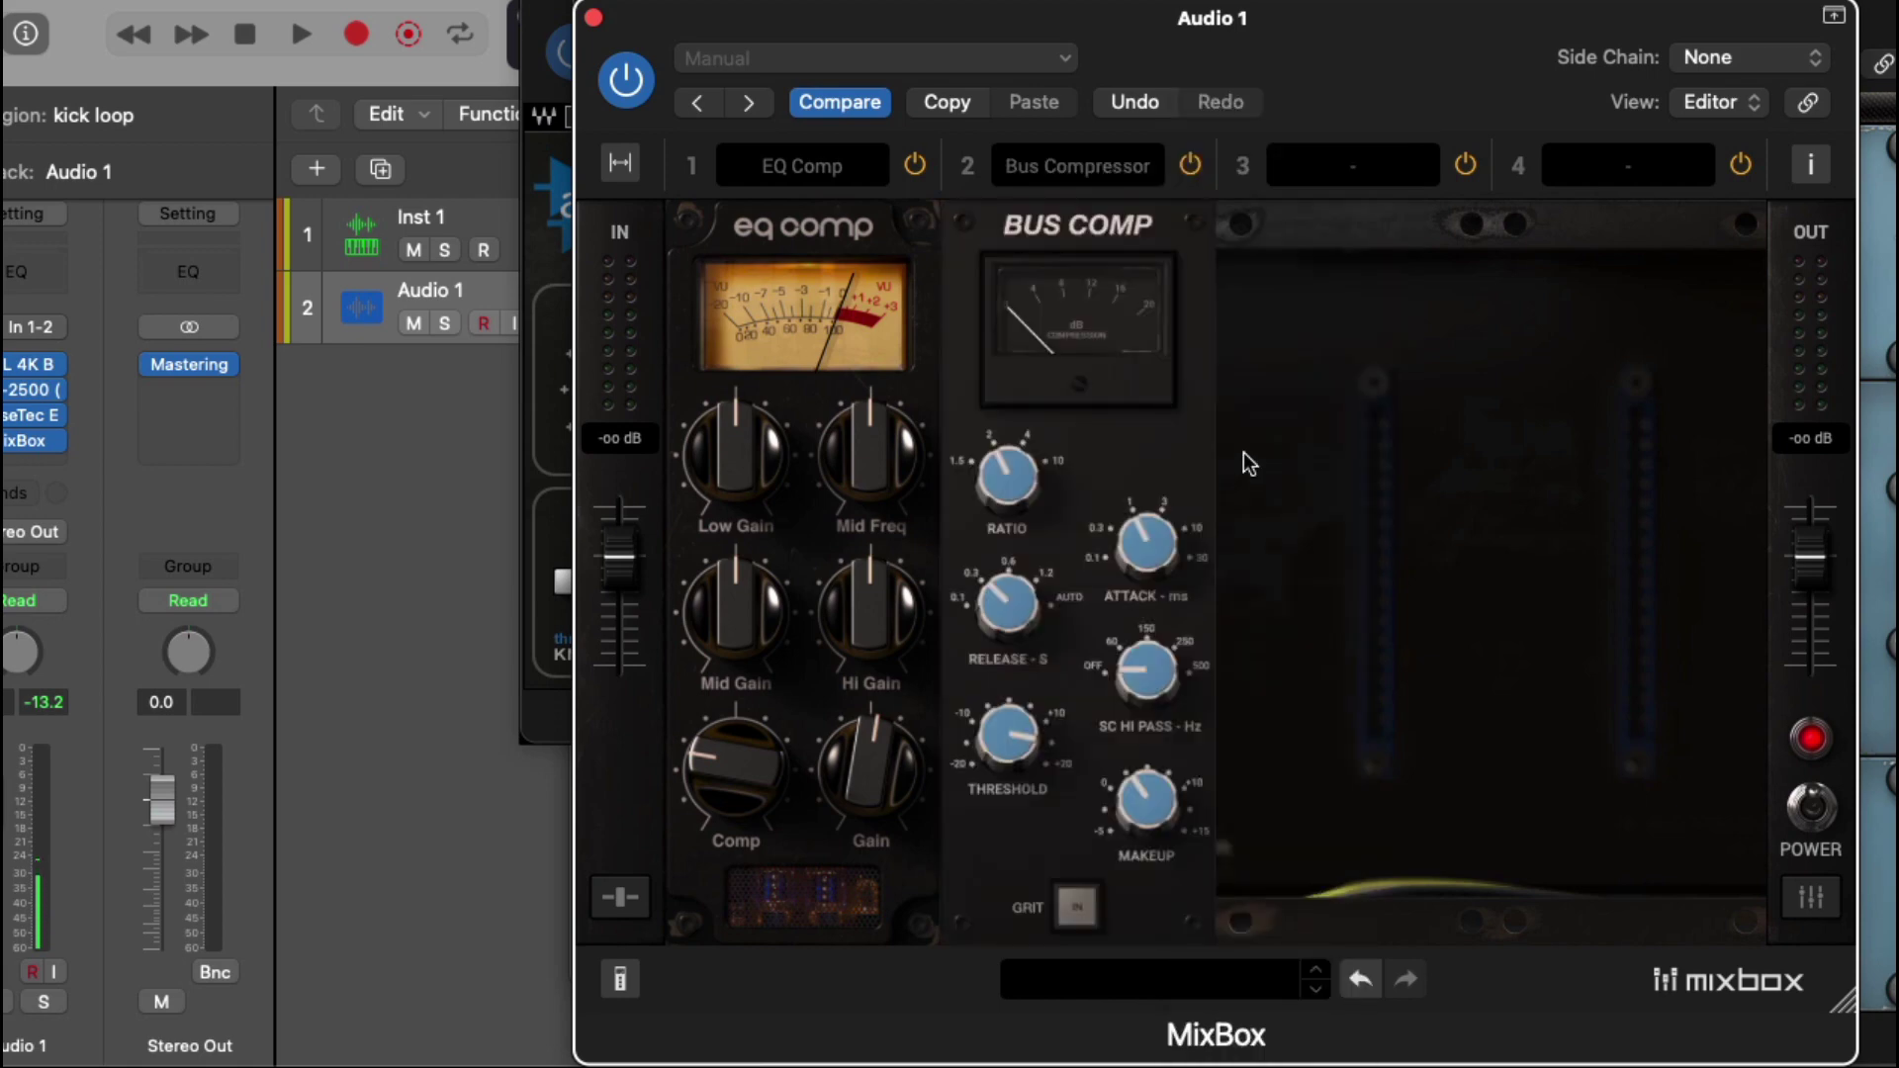
# Load Vintage EQ-1A into the third MixBox slot and Black 76 into the fourth
pyautogui.click(1394, 166)
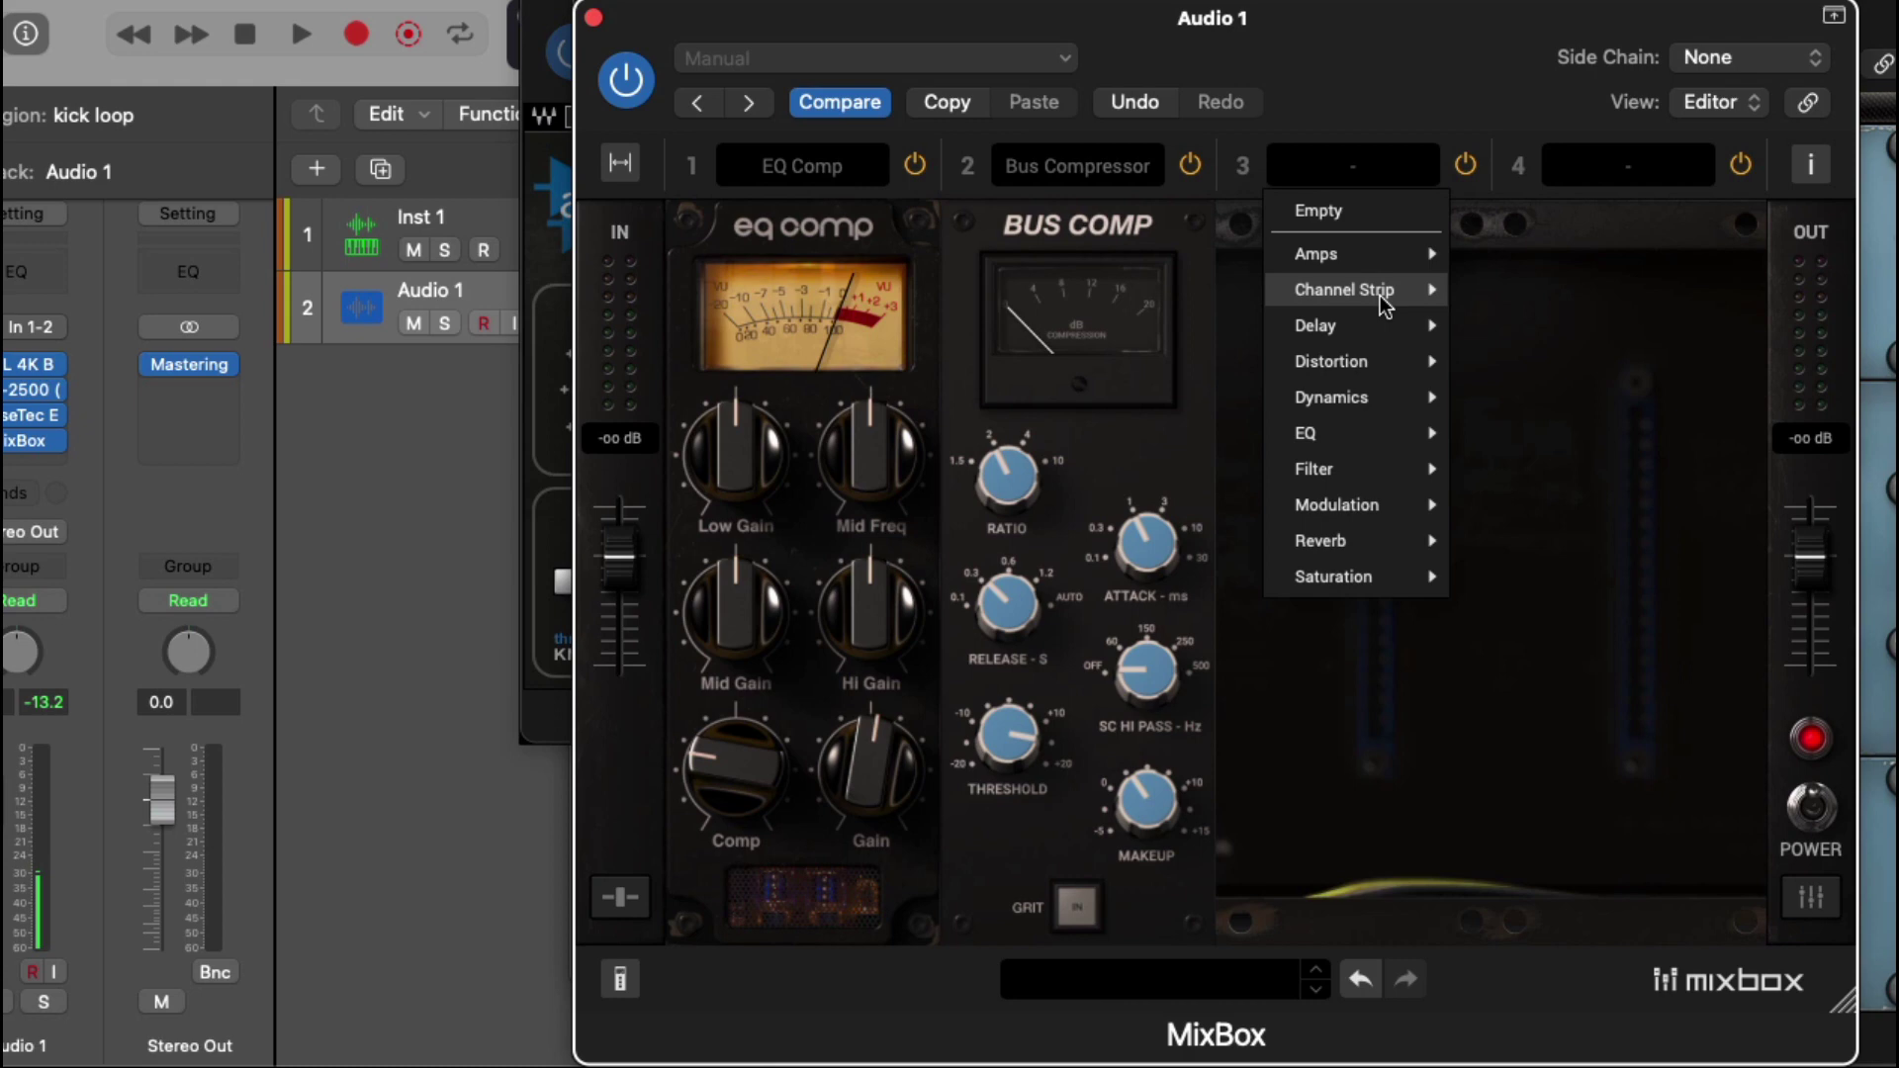
pyautogui.moveTo(1380, 292)
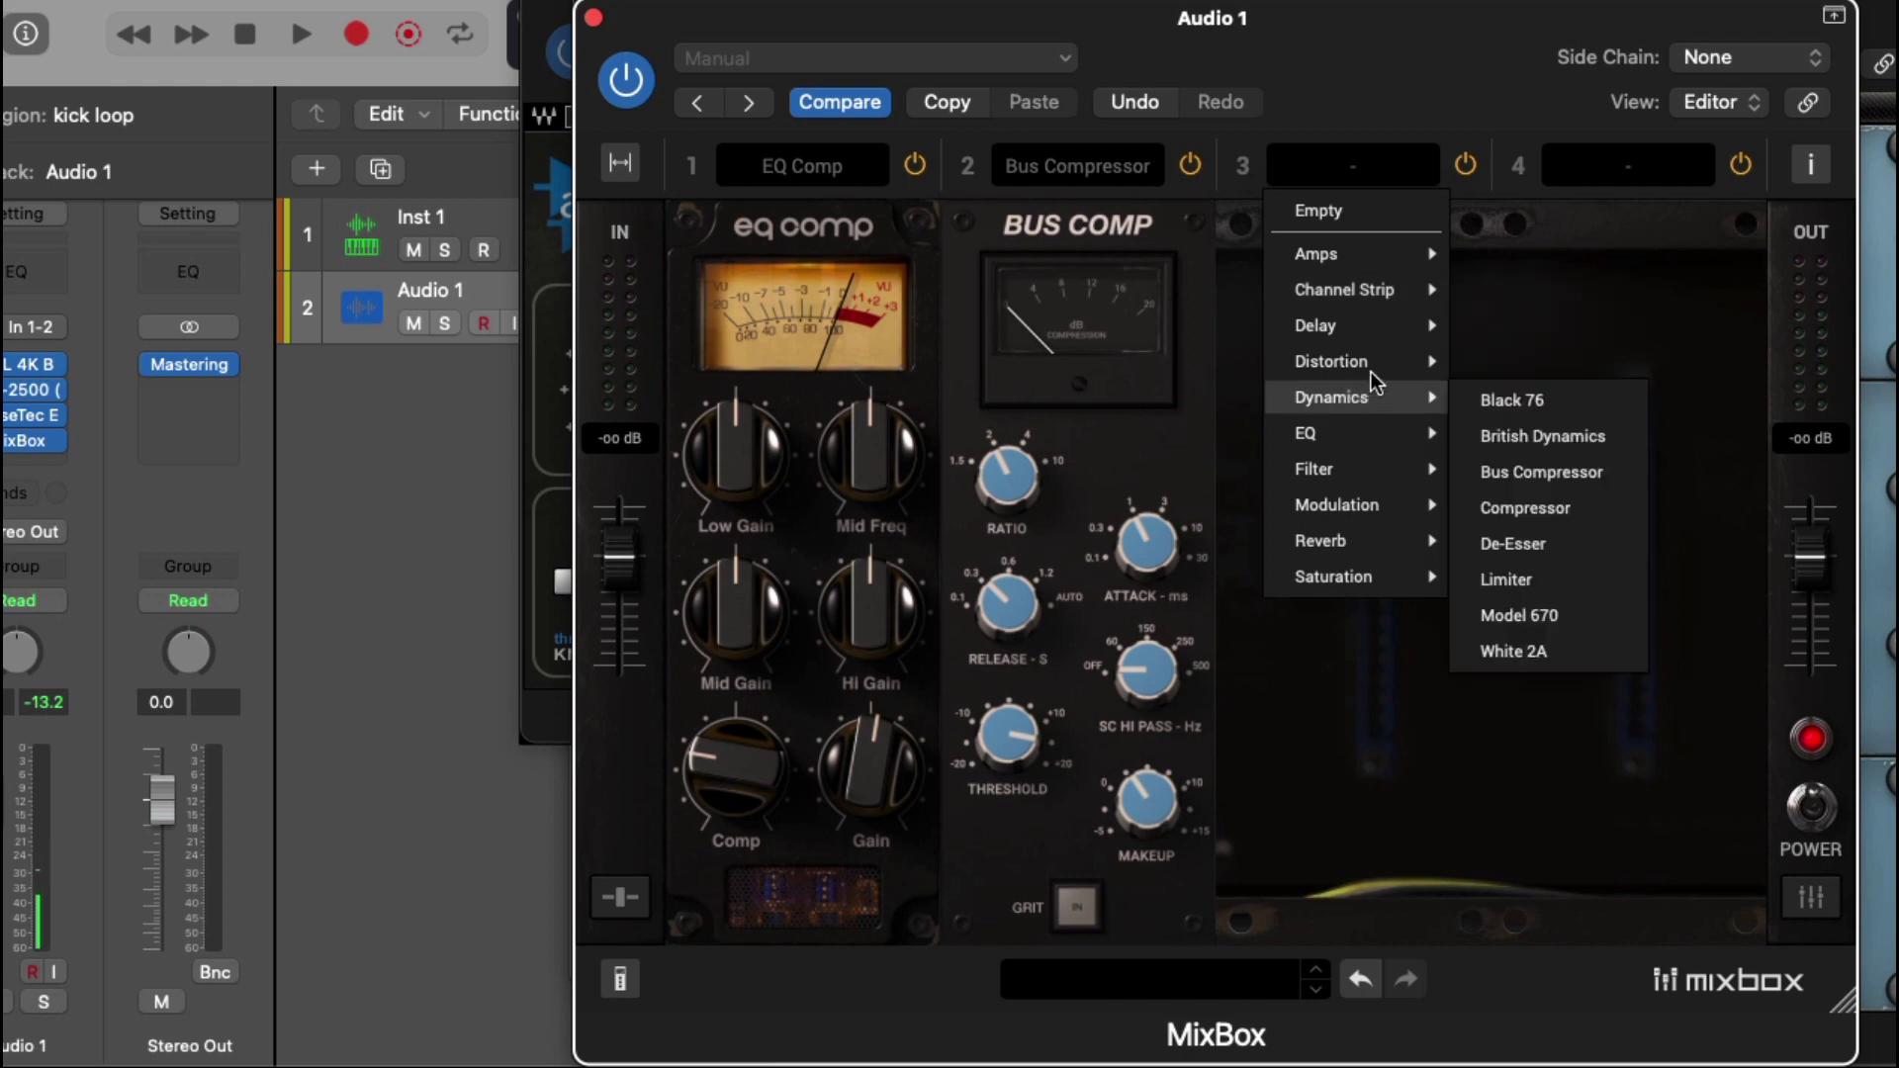
pyautogui.moveTo(1350, 431)
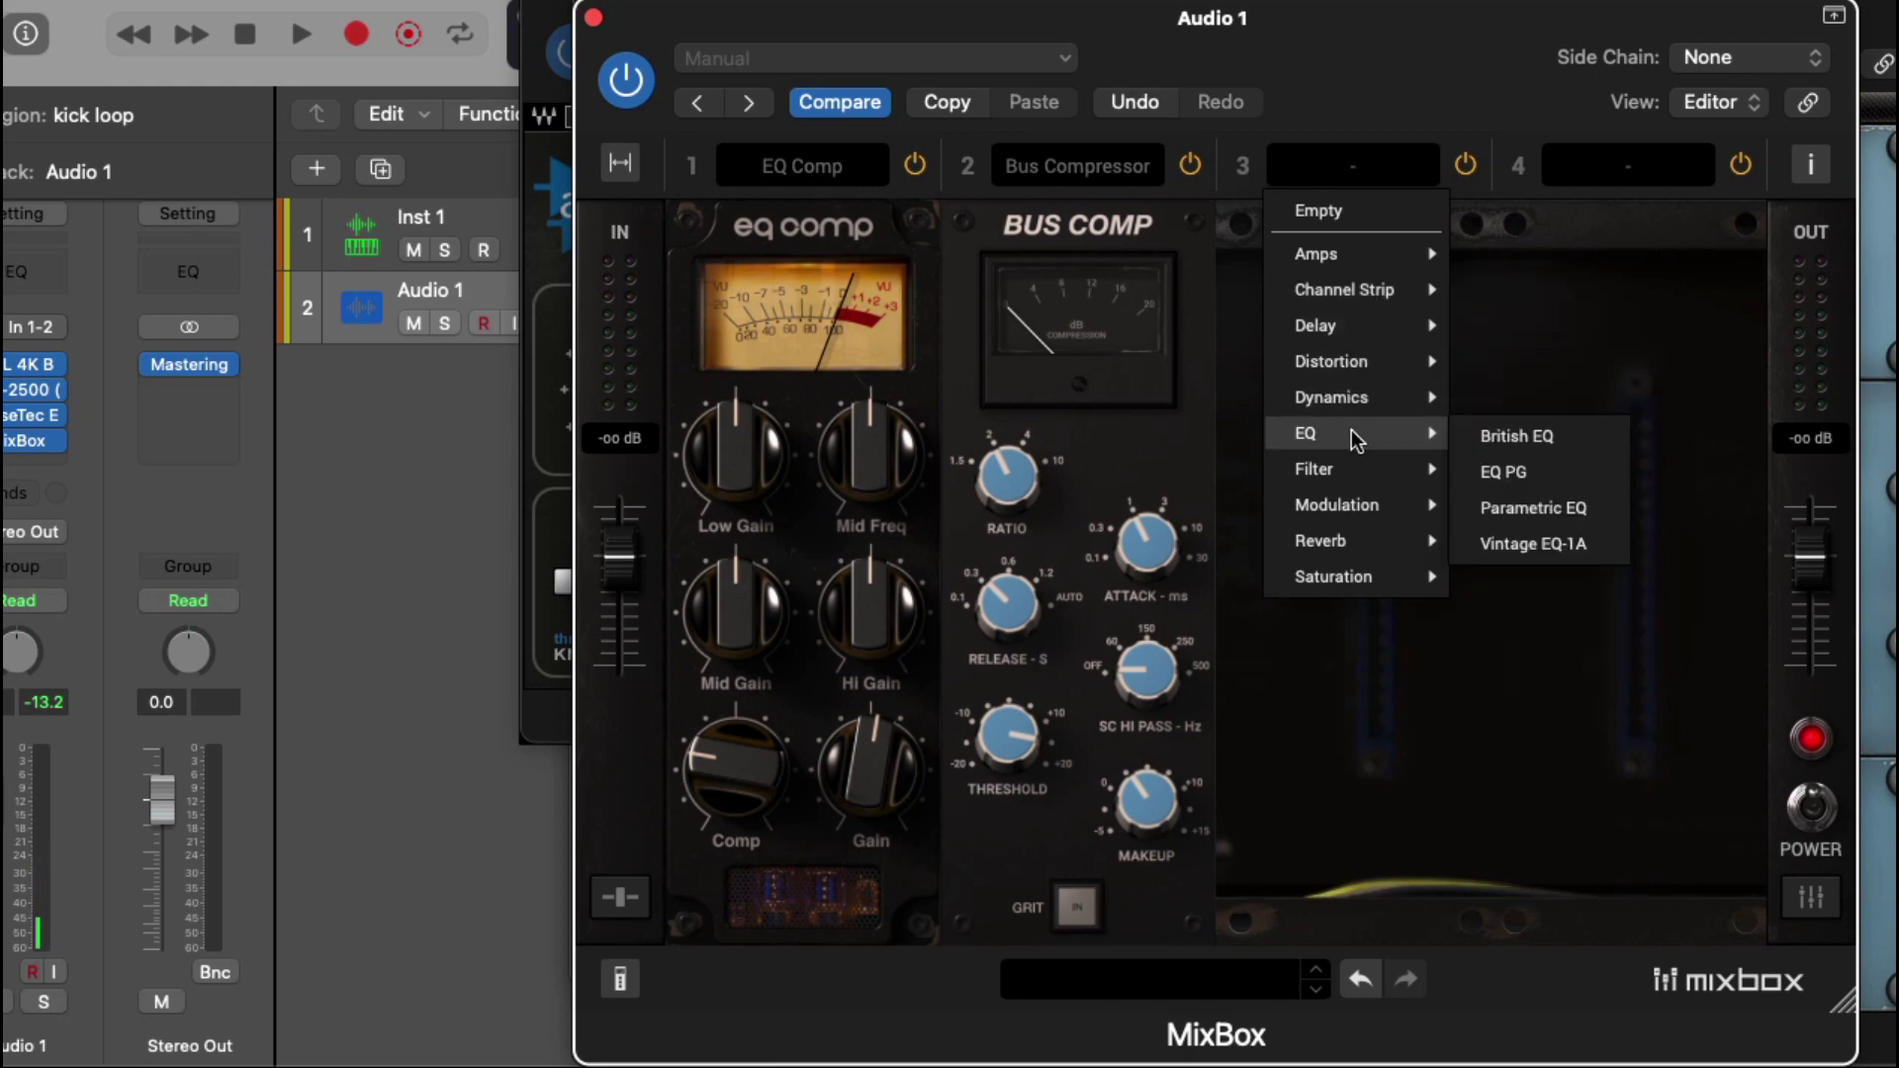
pyautogui.click(1506, 545)
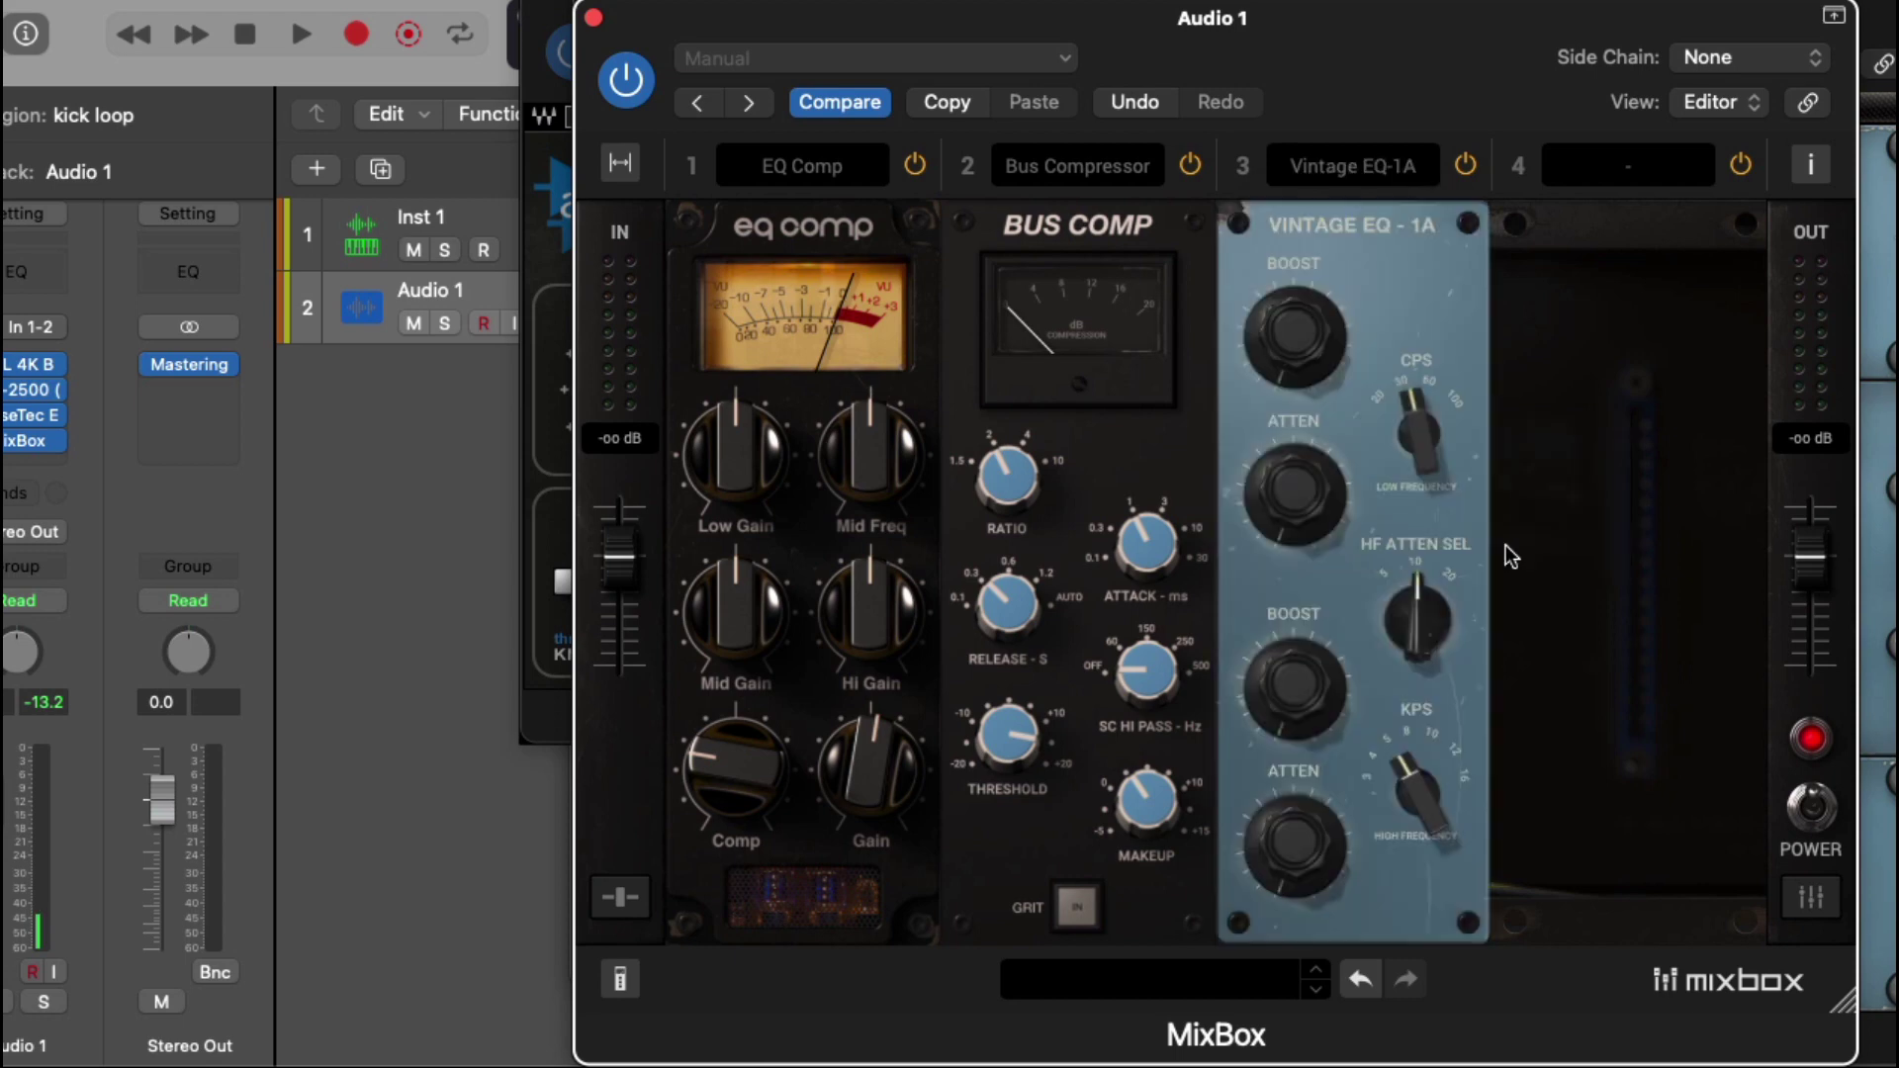
pyautogui.click(1631, 167)
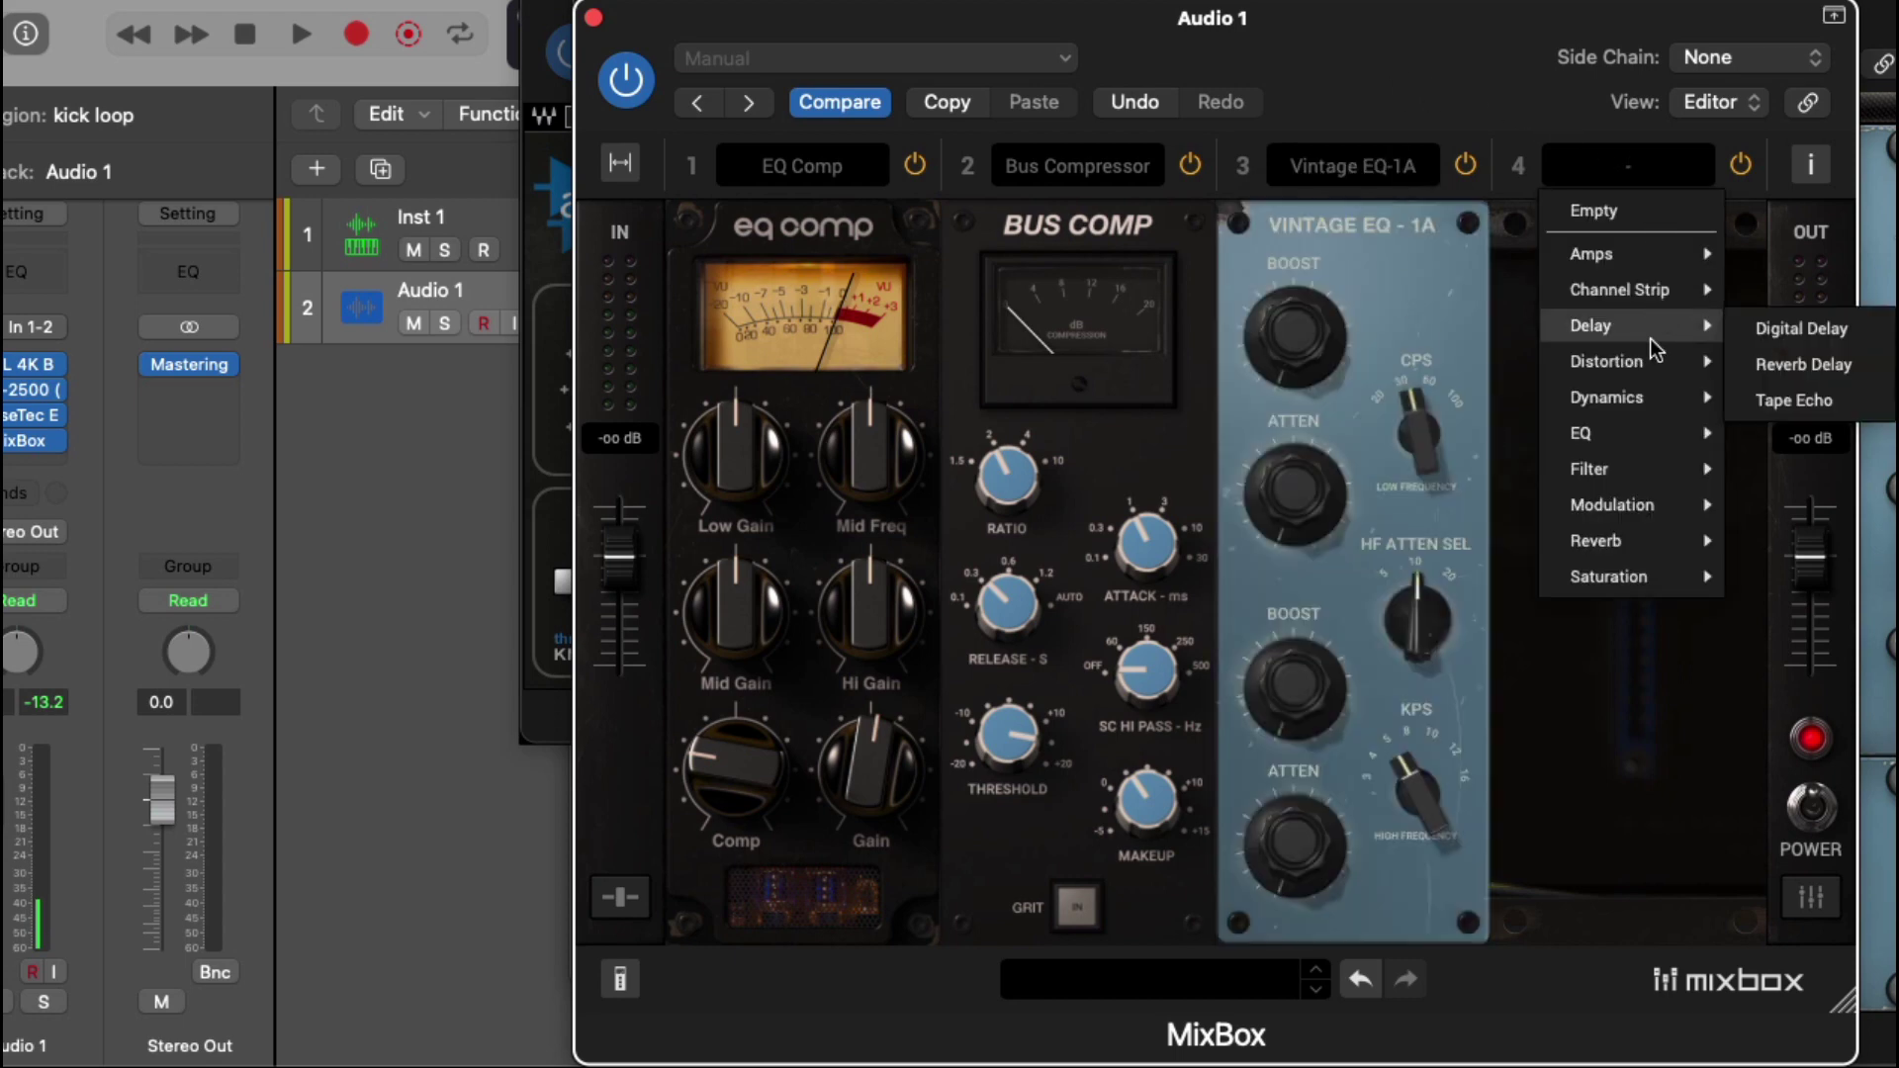
pyautogui.moveTo(1582, 400)
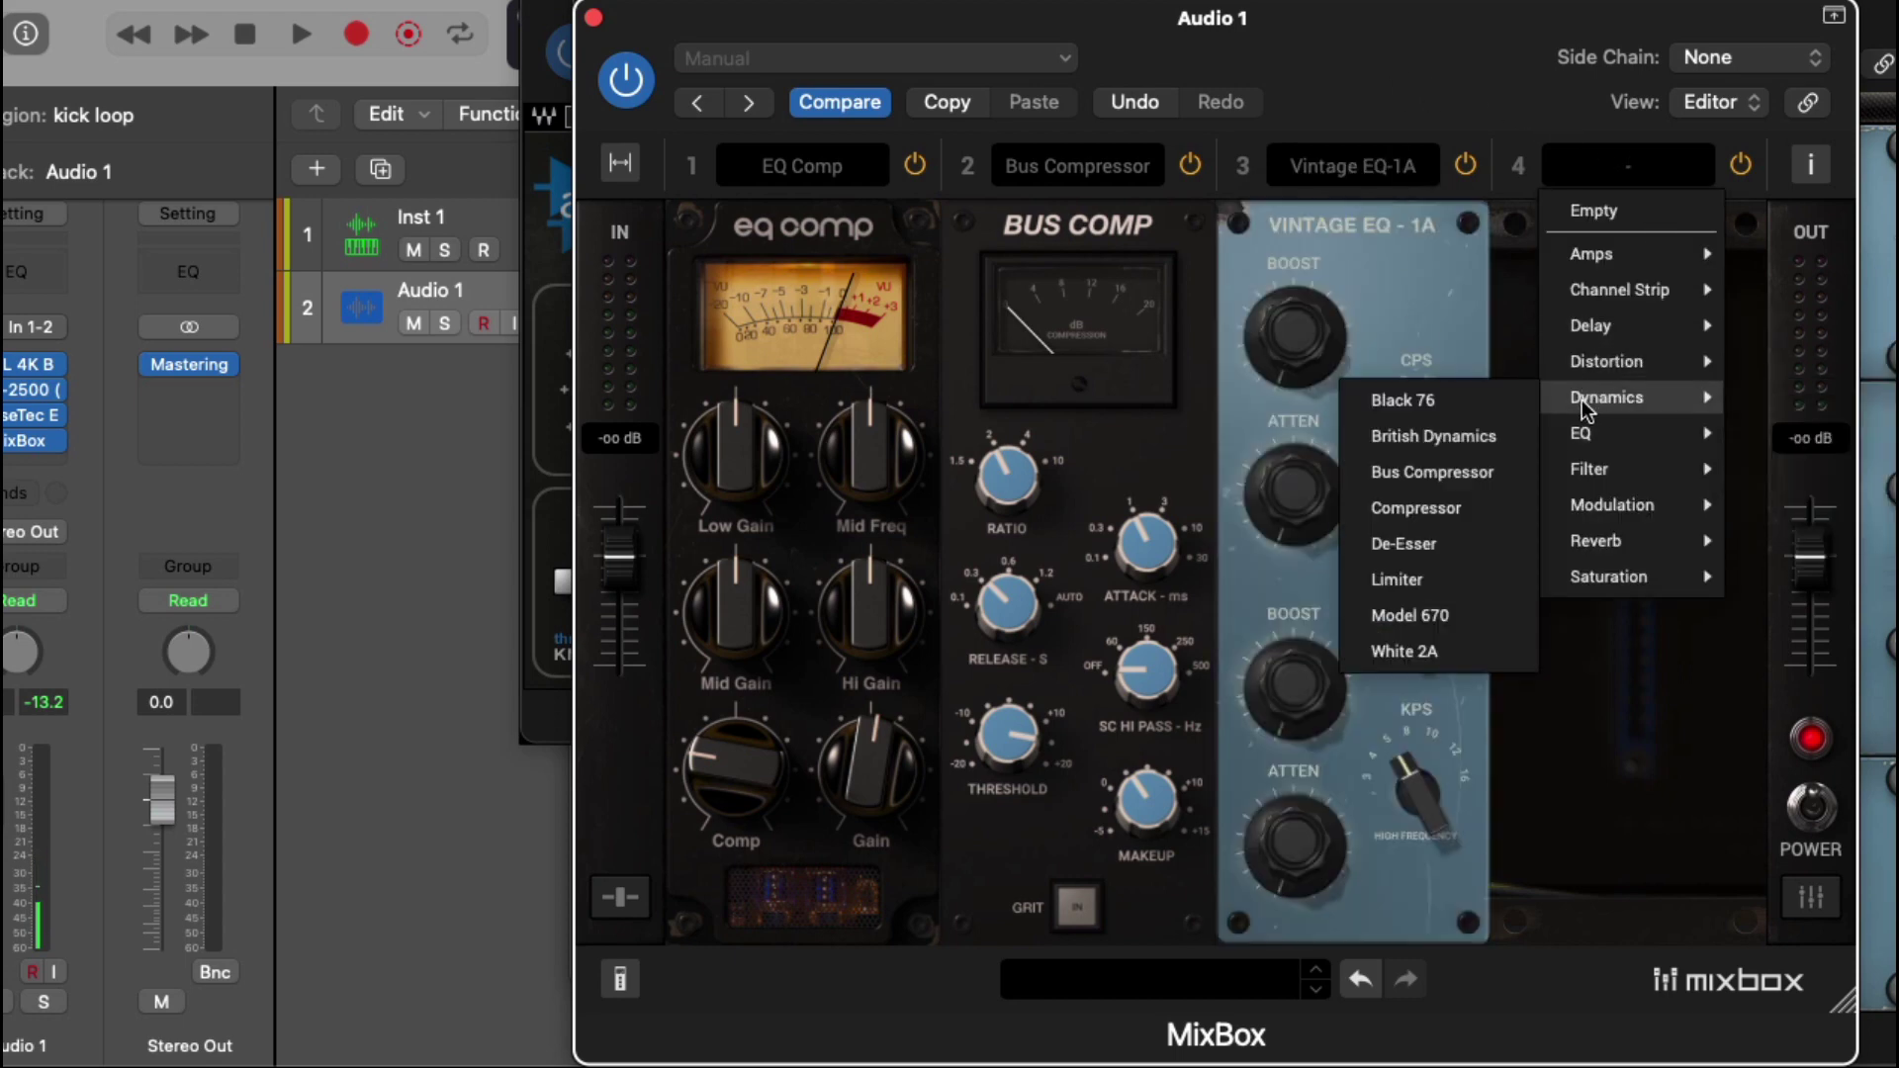
pyautogui.click(1438, 400)
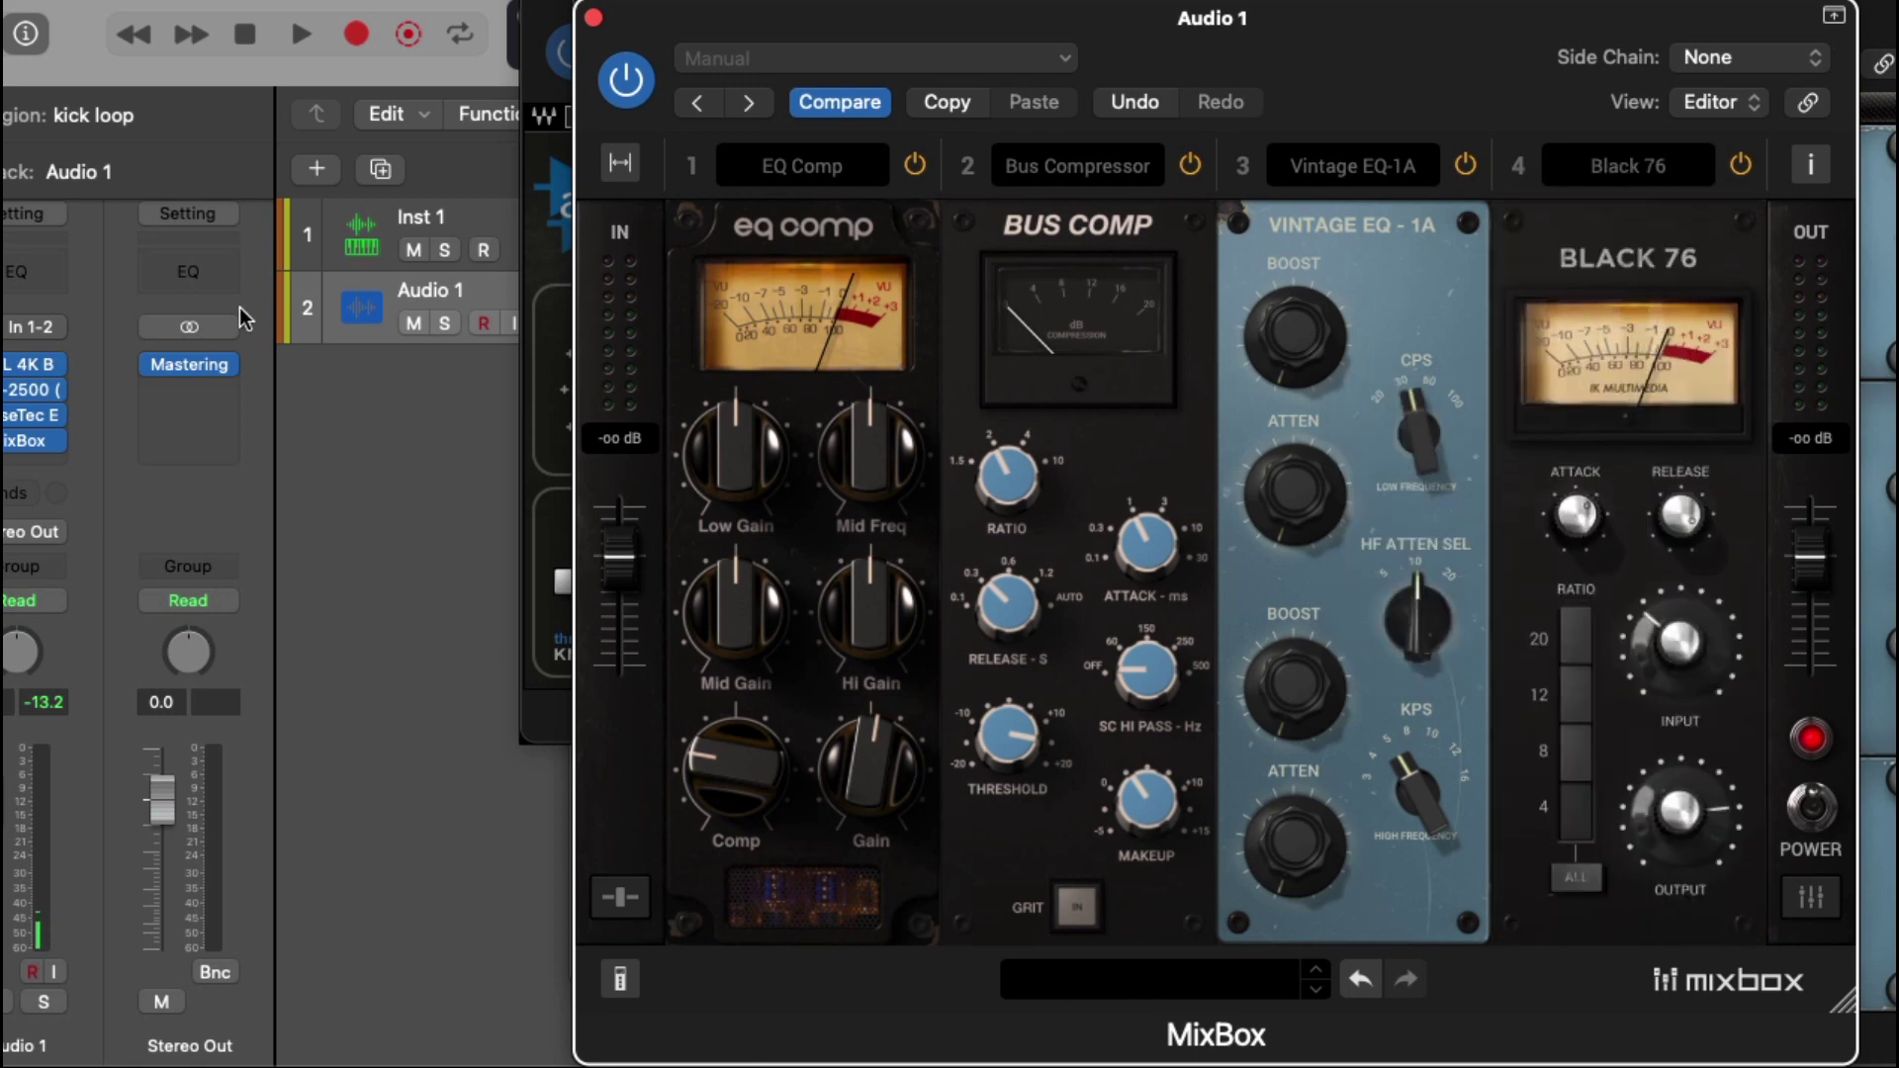
# Insert IK Multimedia's TR5 Tape Machine 24 in stereo on Audio 1 and move its window left
pyautogui.click(61, 440)
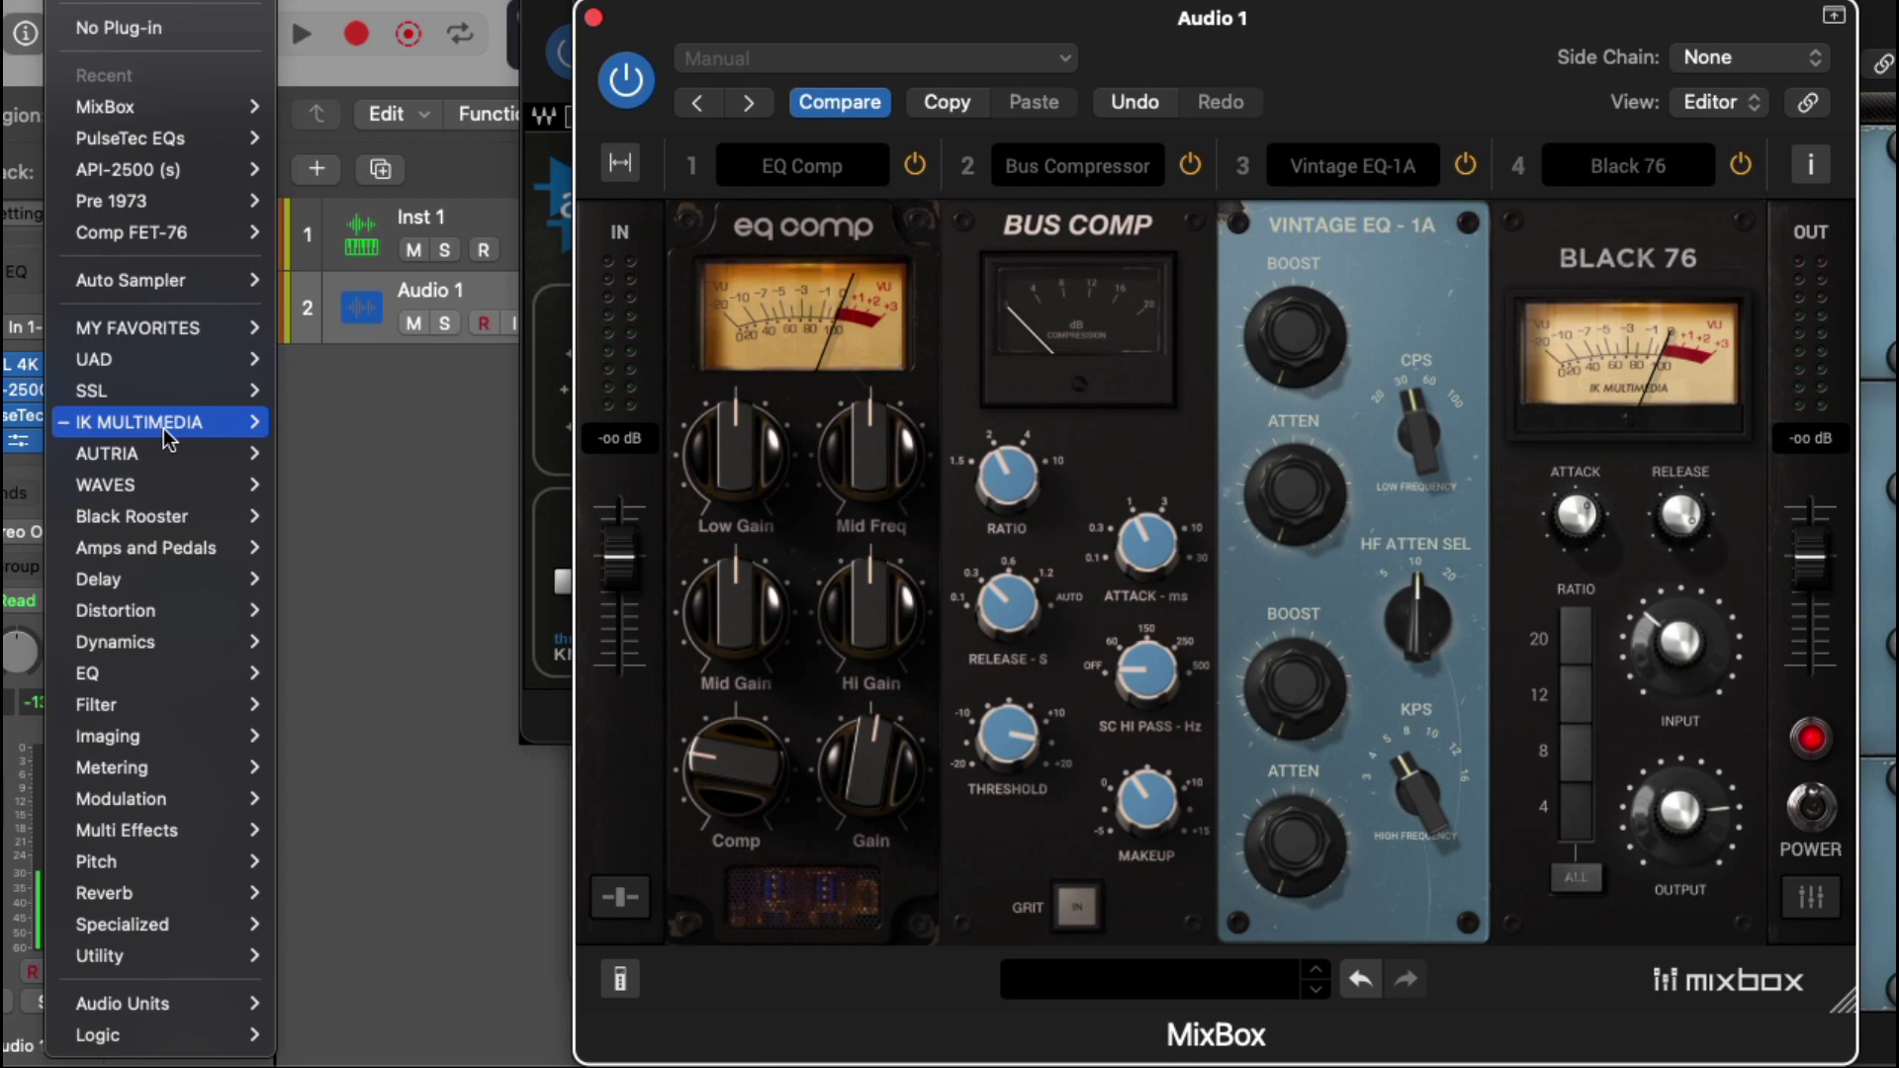
pyautogui.moveTo(168, 438)
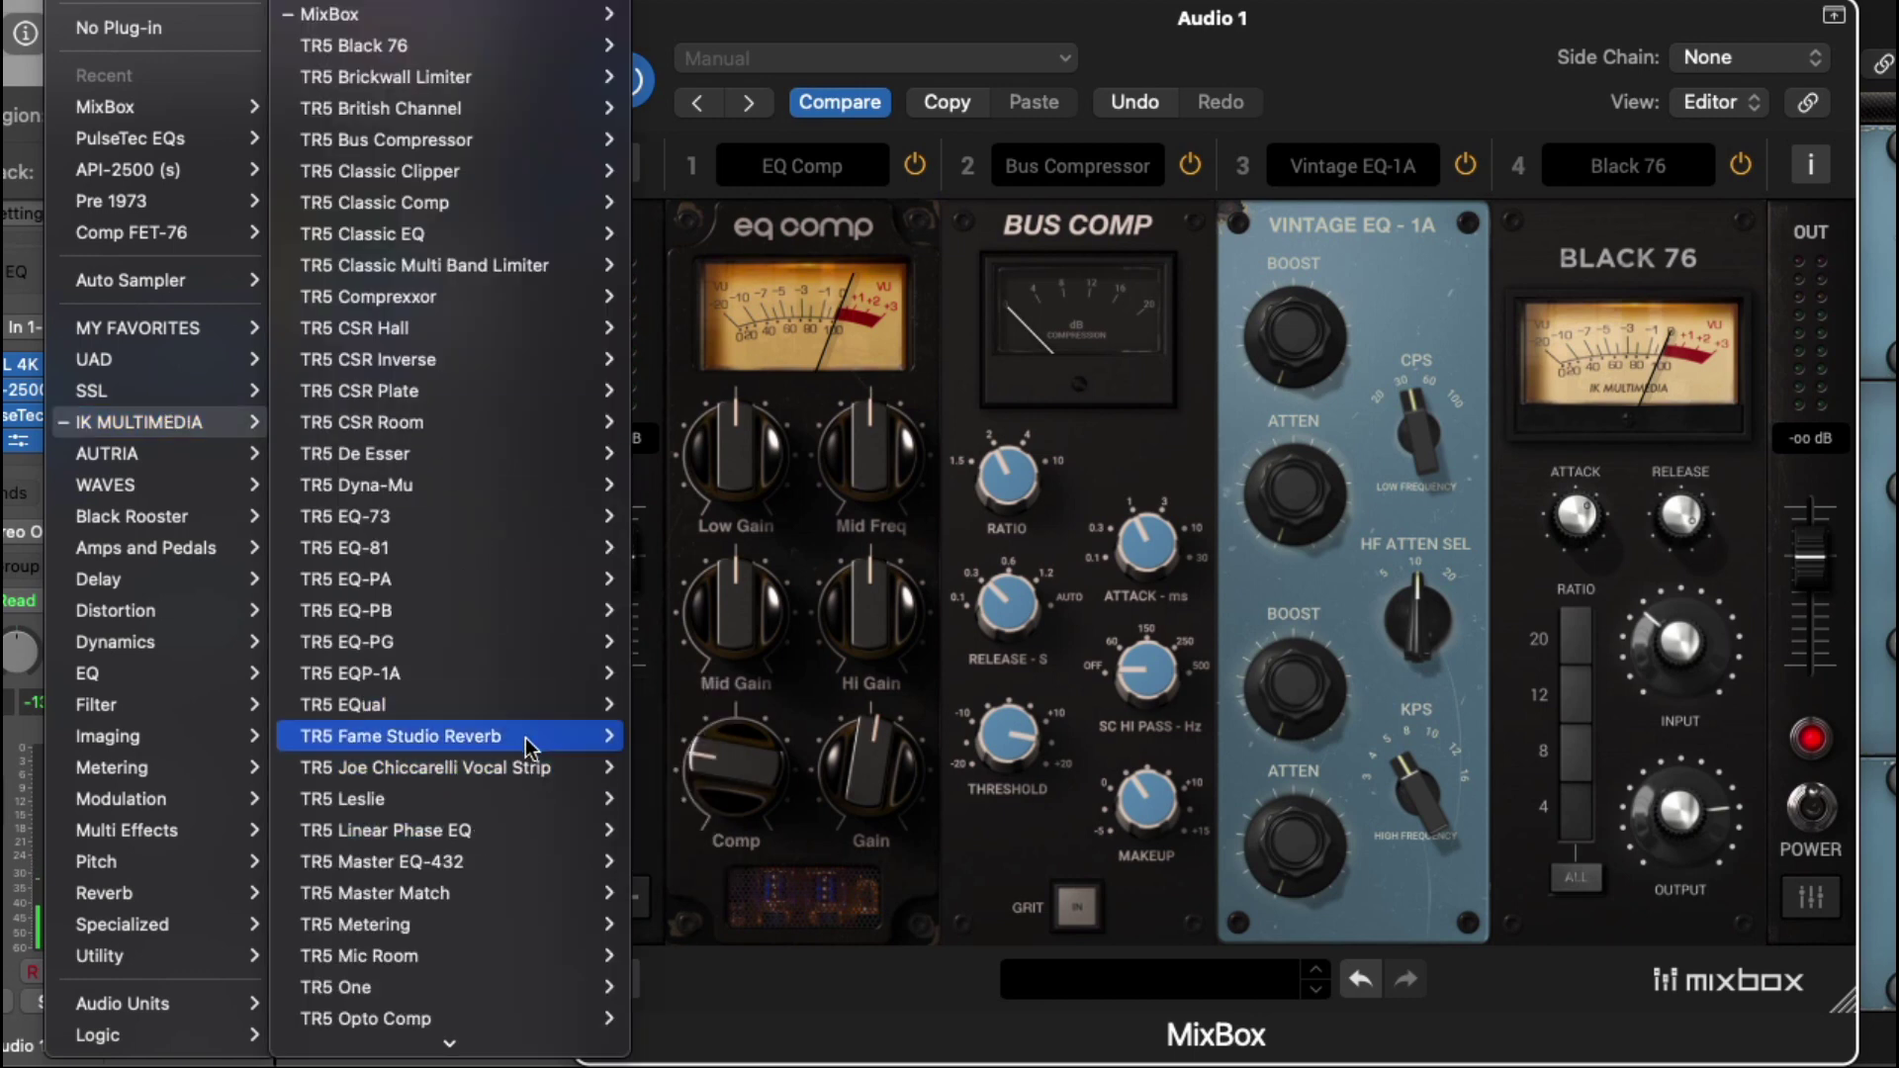
pyautogui.scroll(-2, 574, 949)
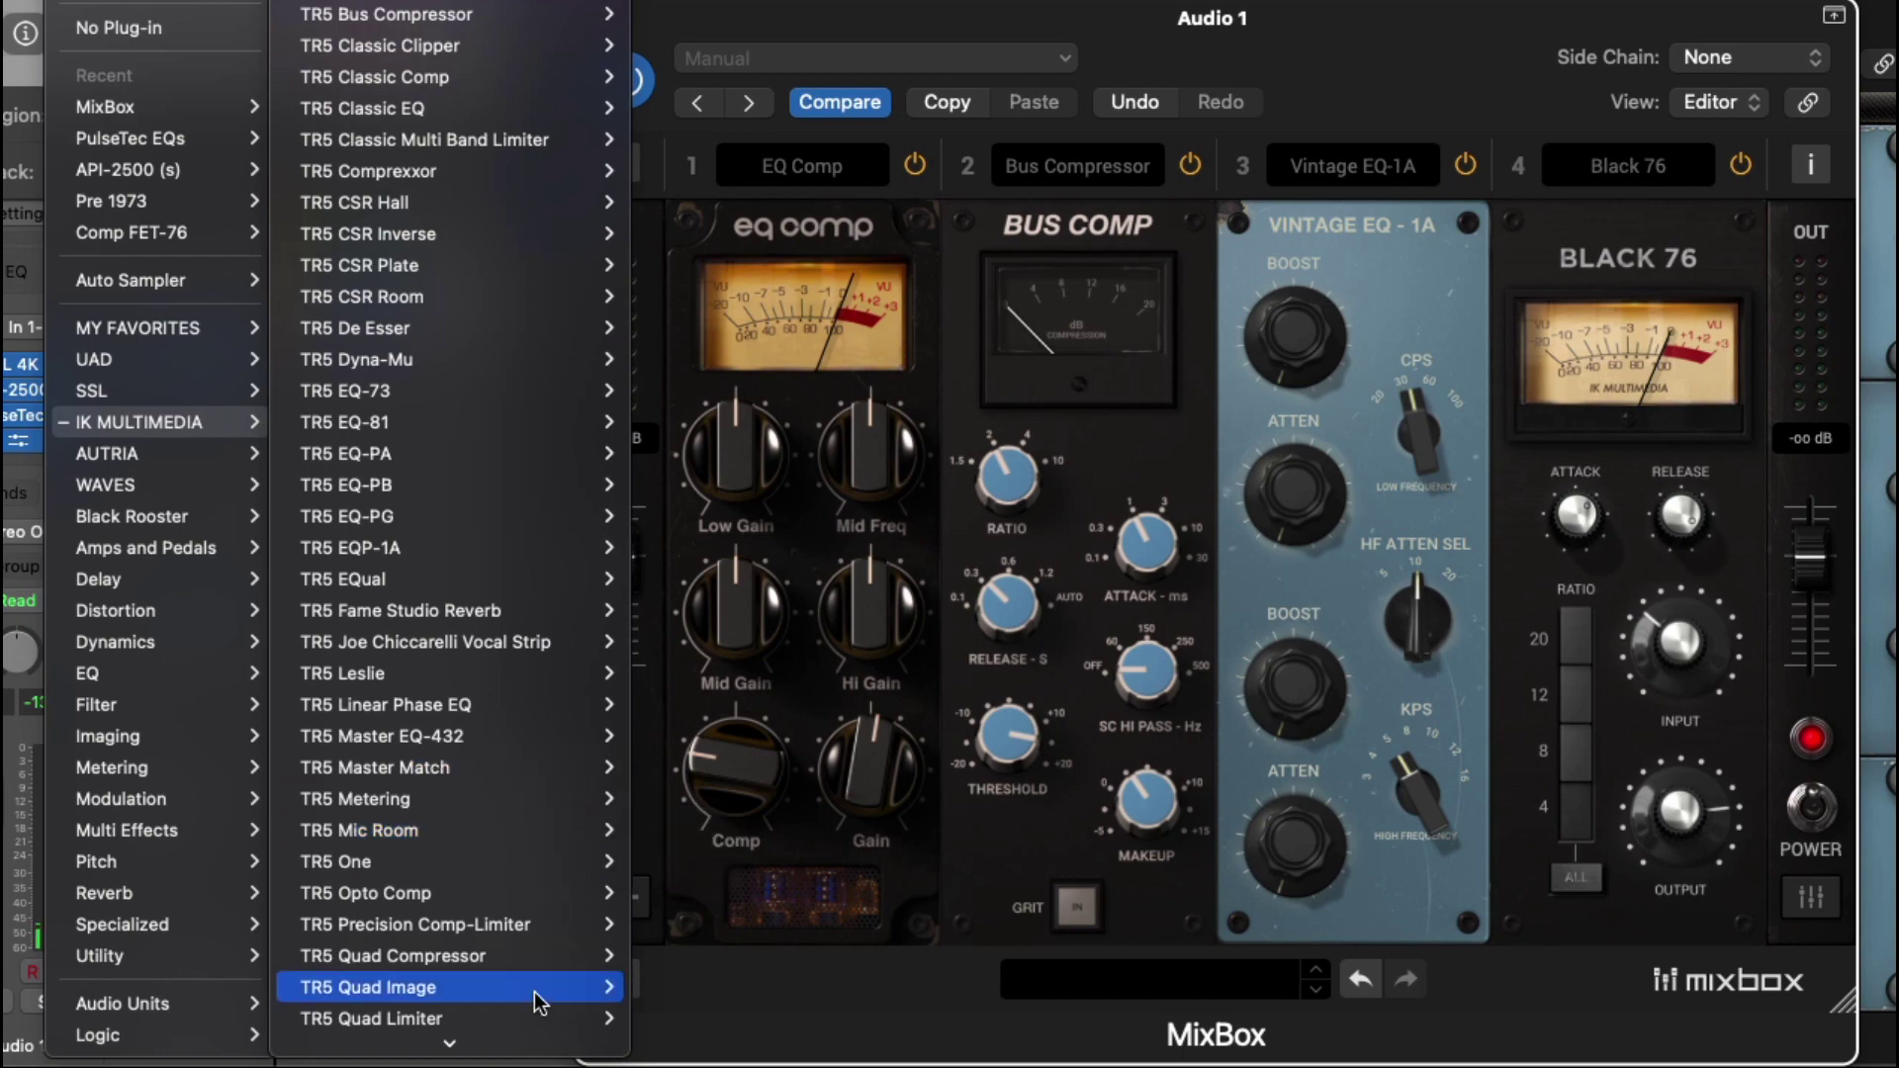
pyautogui.scroll(-8, 579, 880)
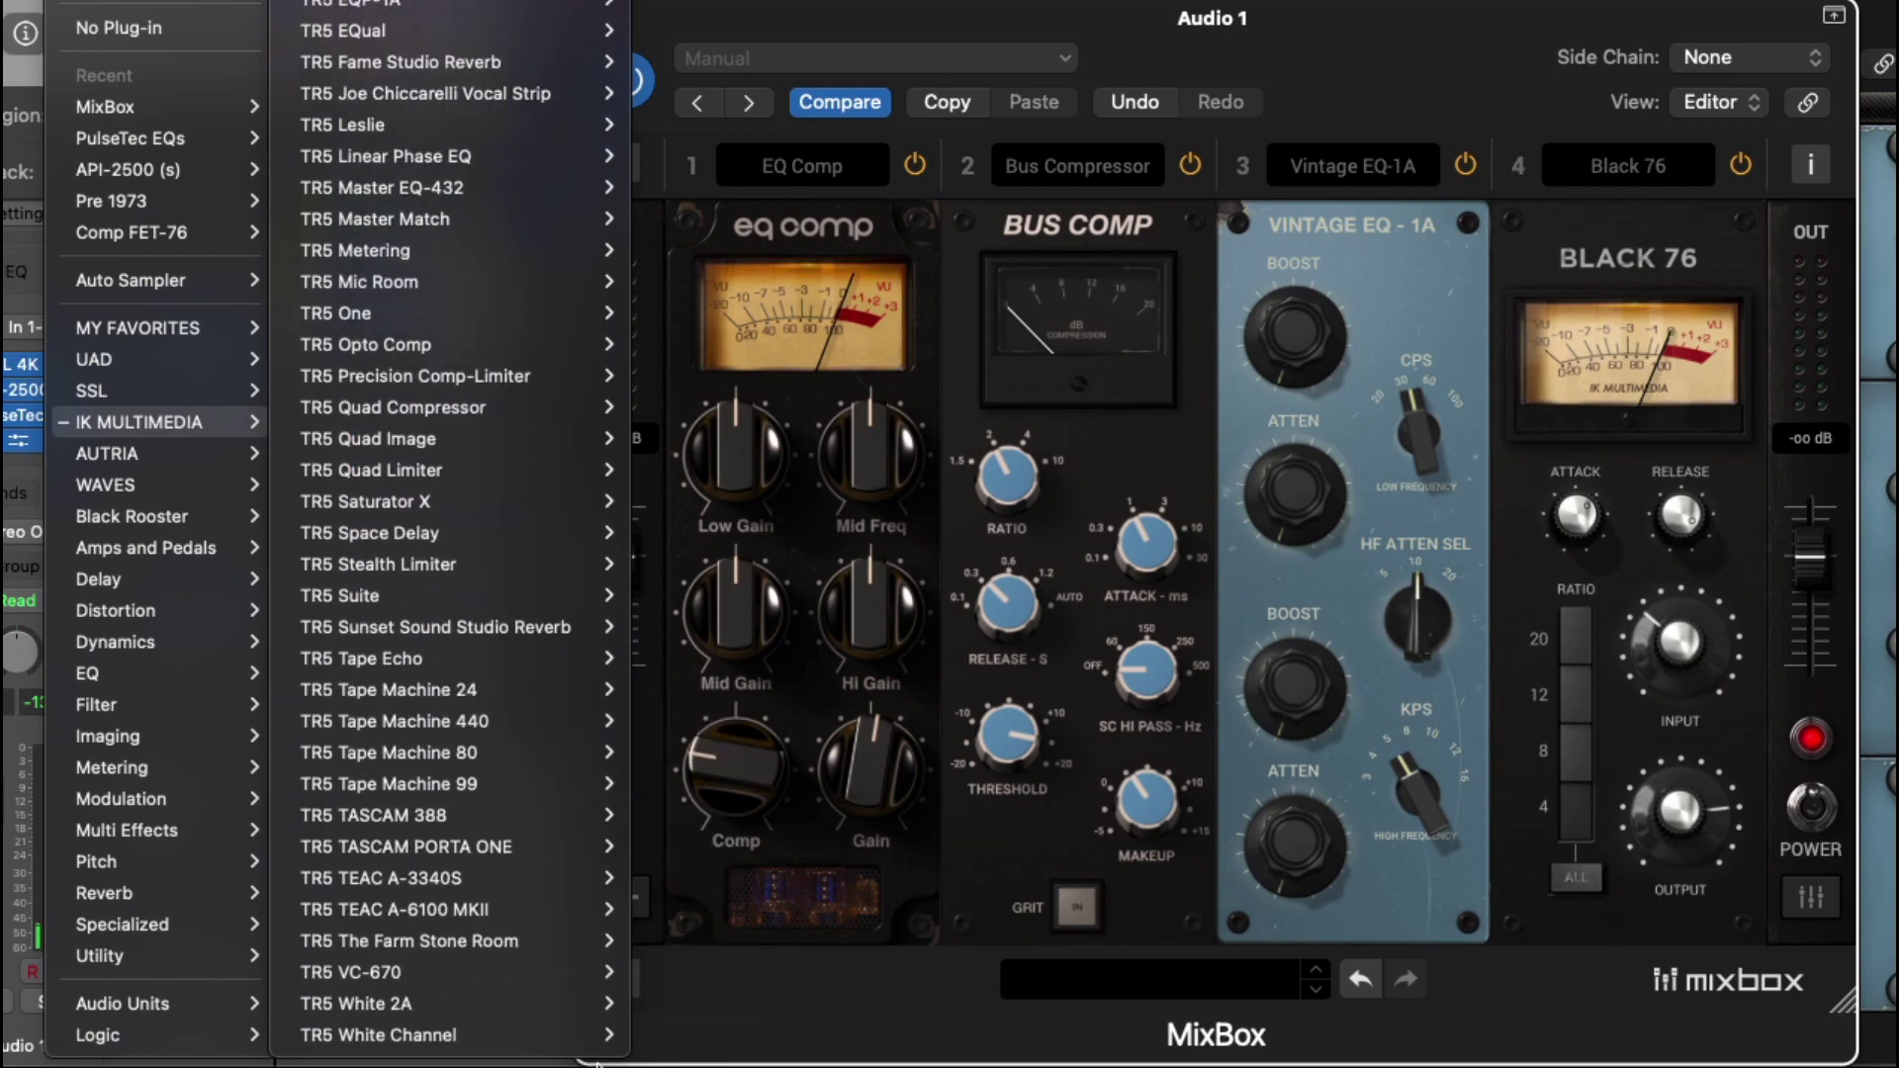
pyautogui.moveTo(601, 692)
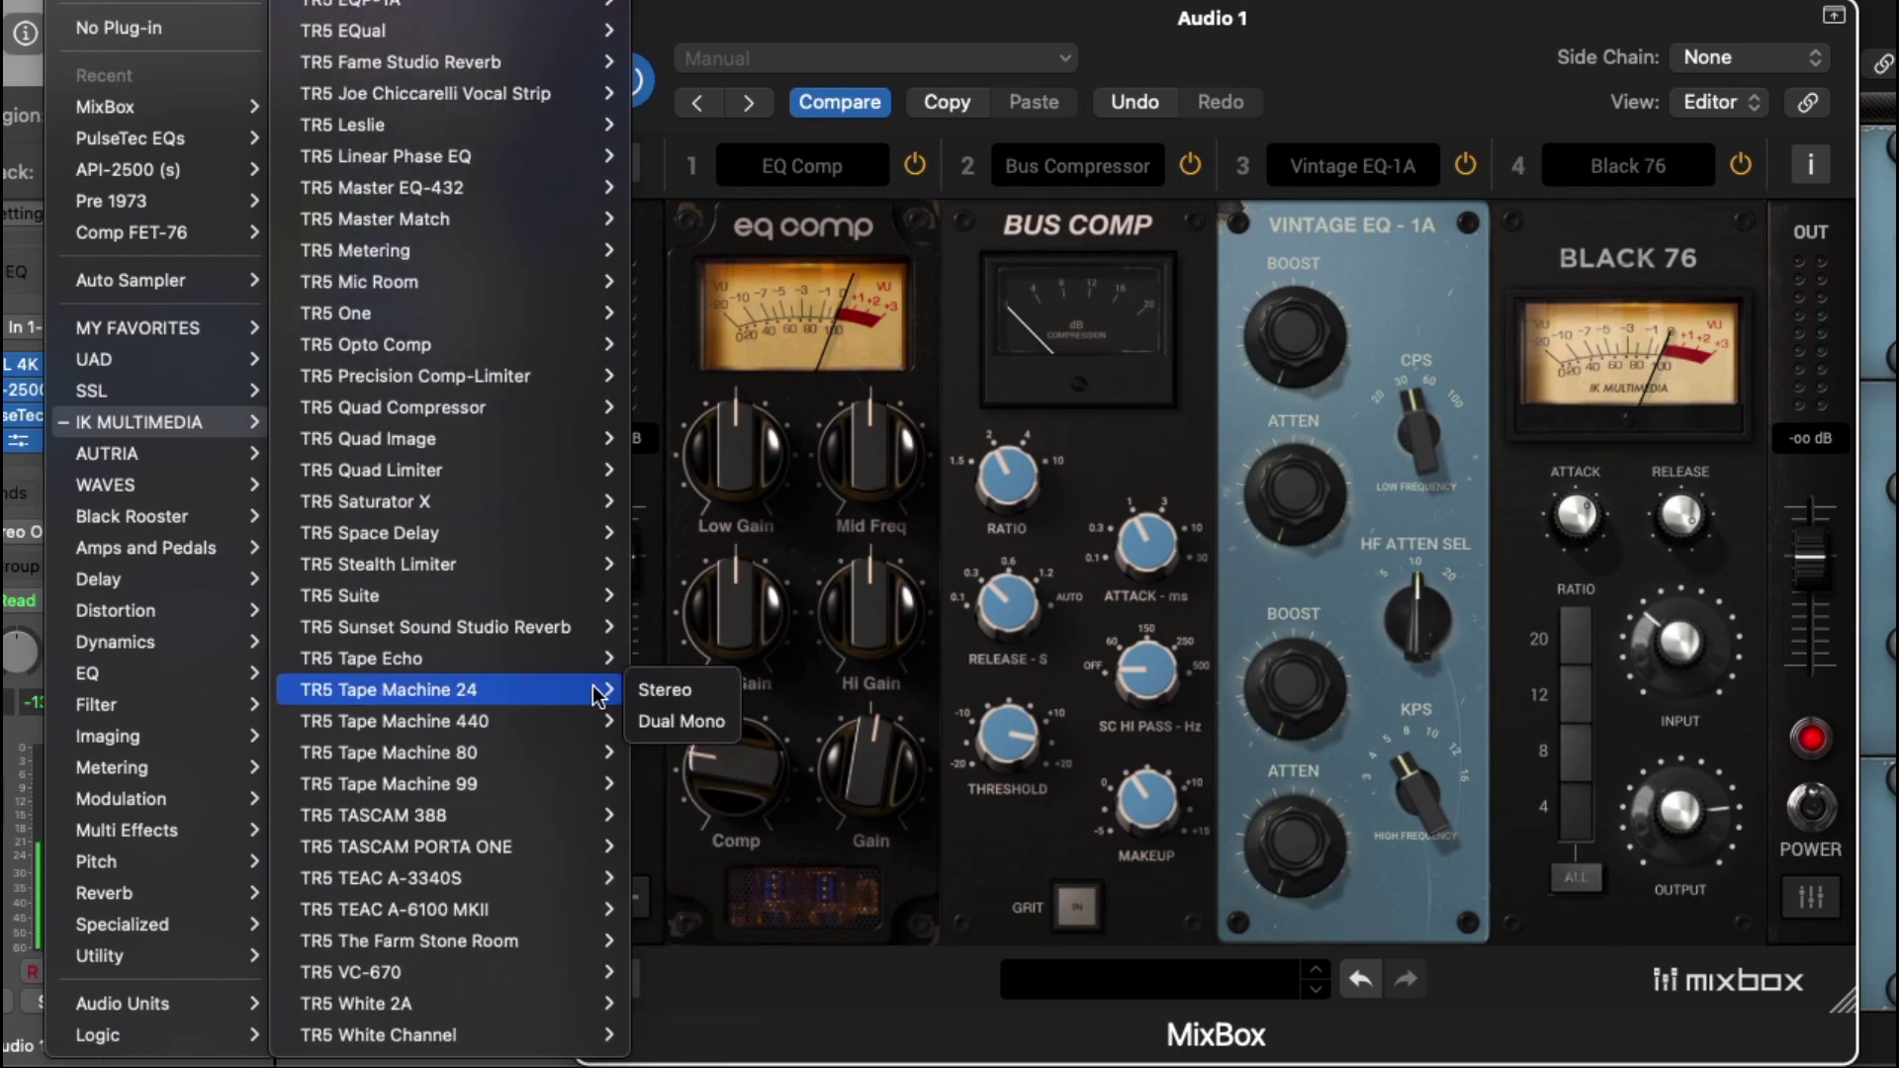
pyautogui.click(669, 693)
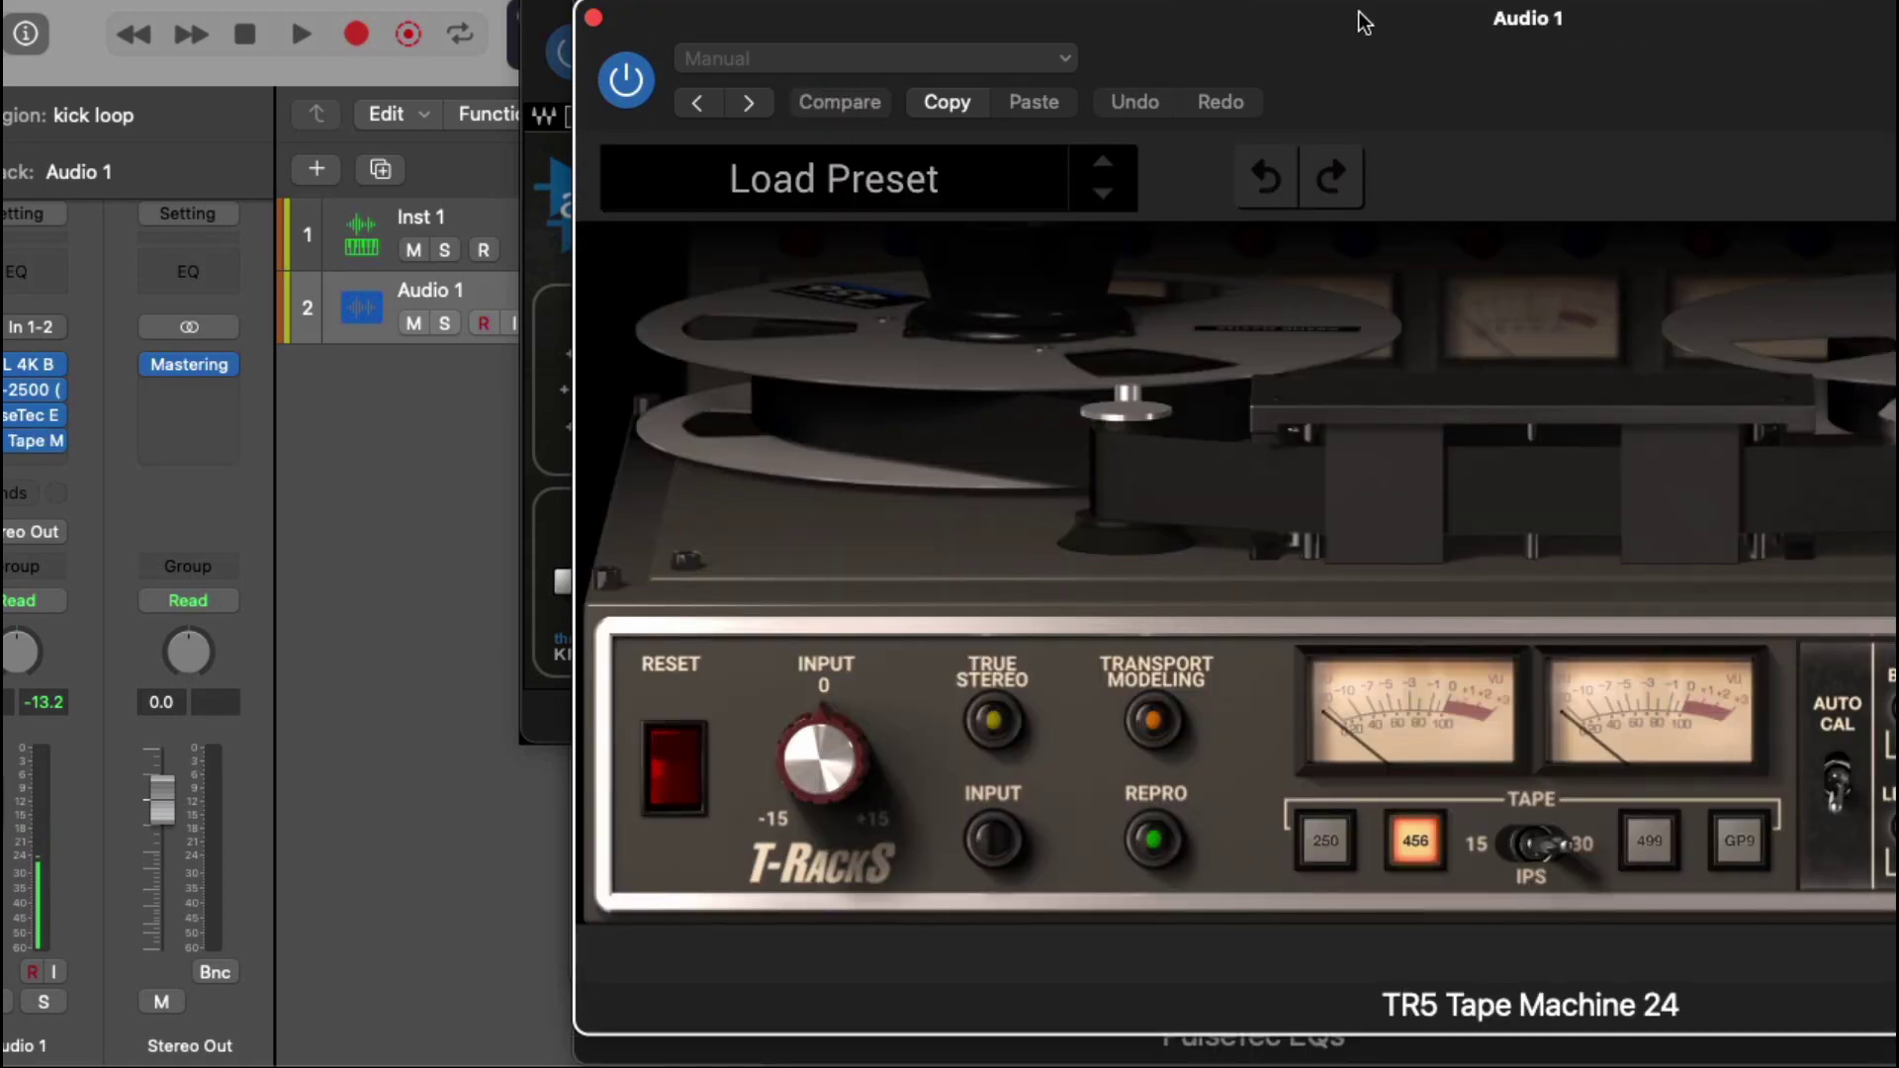
pyautogui.moveTo(1358, 12); pyautogui.dragTo(877, 2)
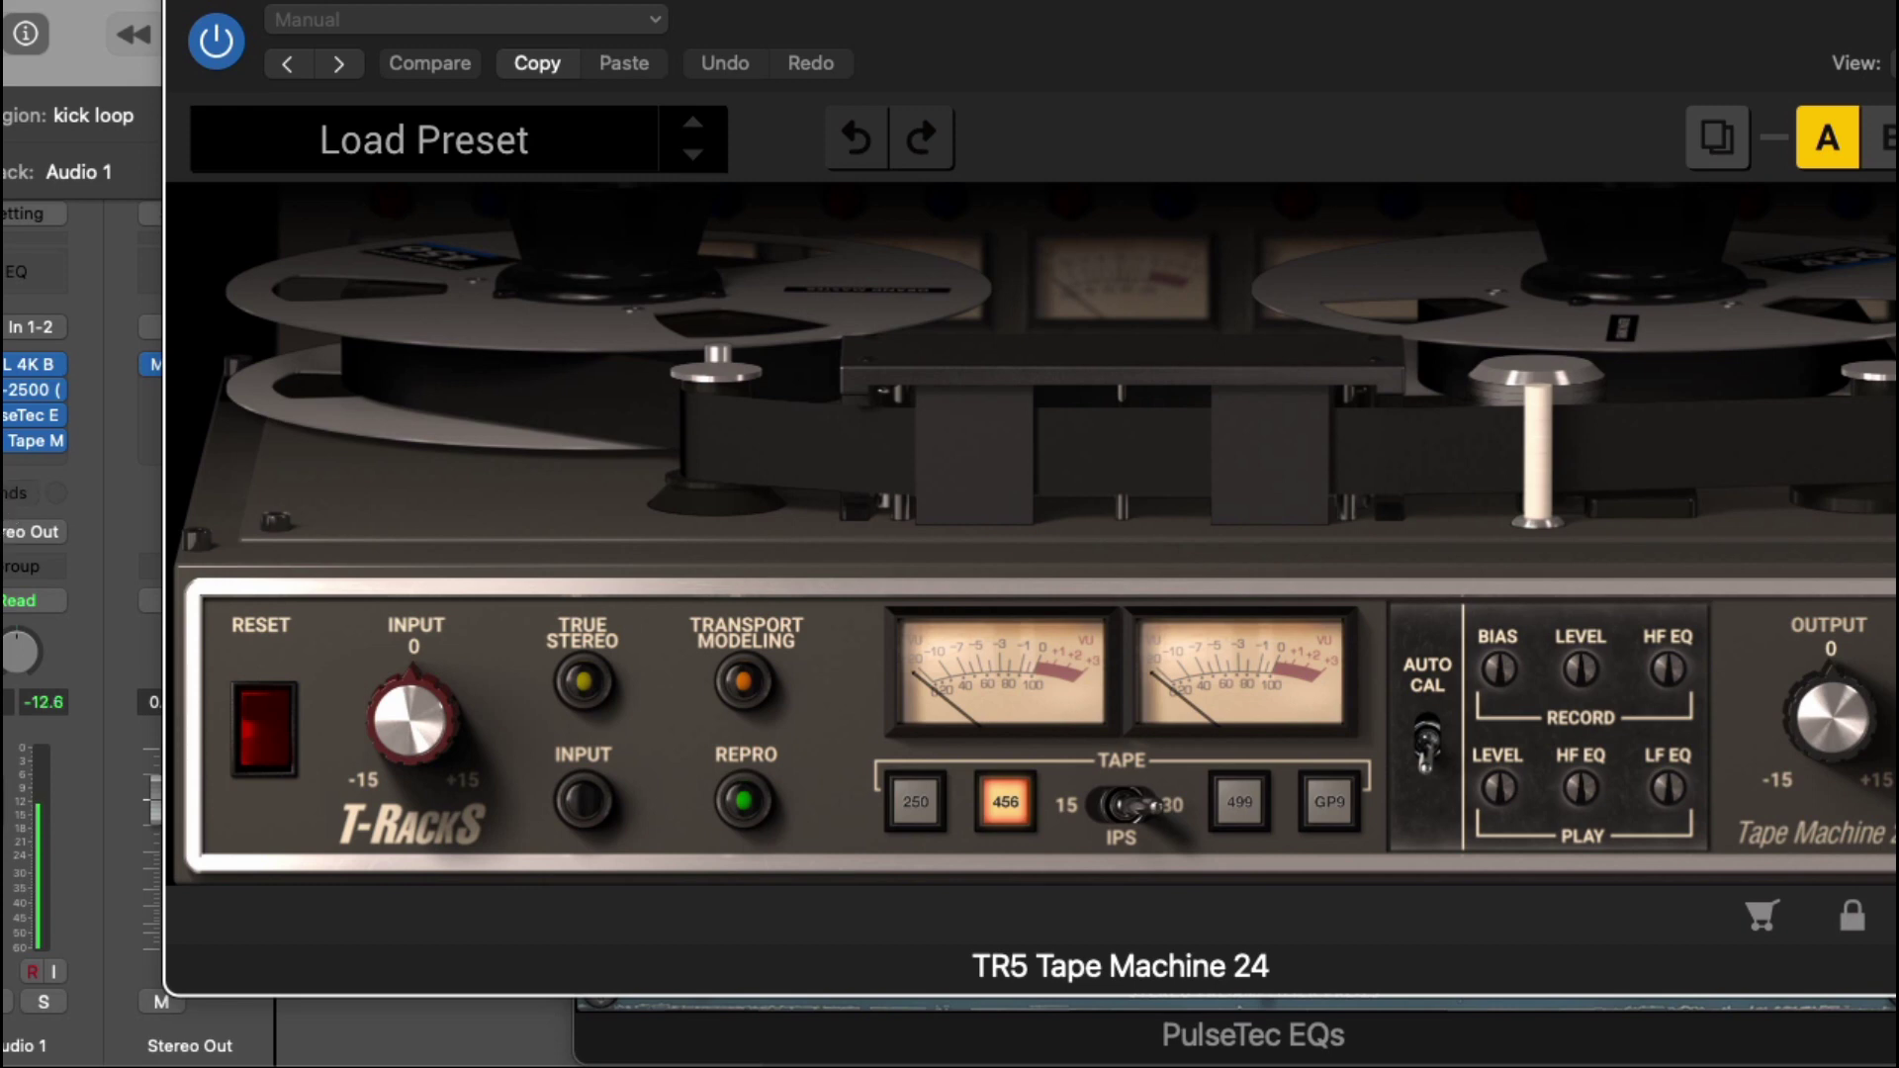
# Try Eventide's H3000 Factory in stereo on Audio 1's fourth insert slot
pyautogui.click(56, 441)
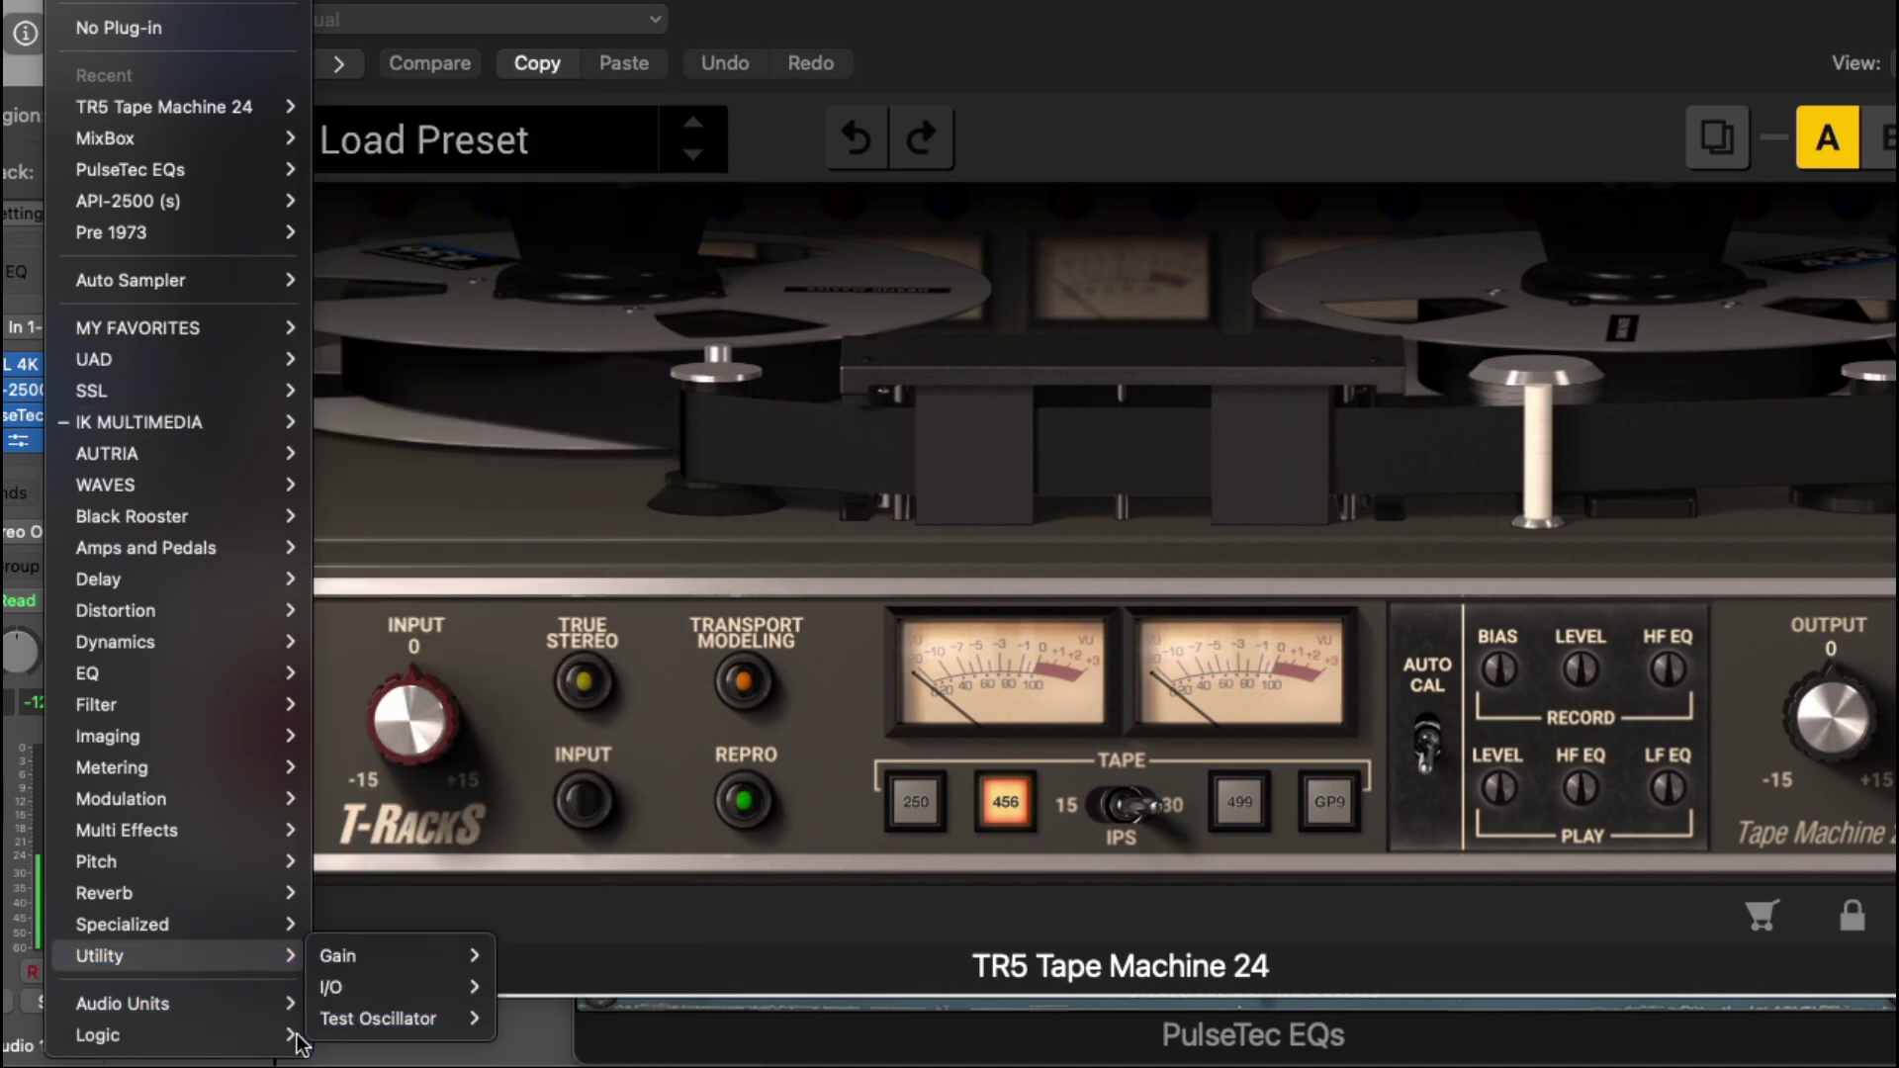
pyautogui.moveTo(247, 1003)
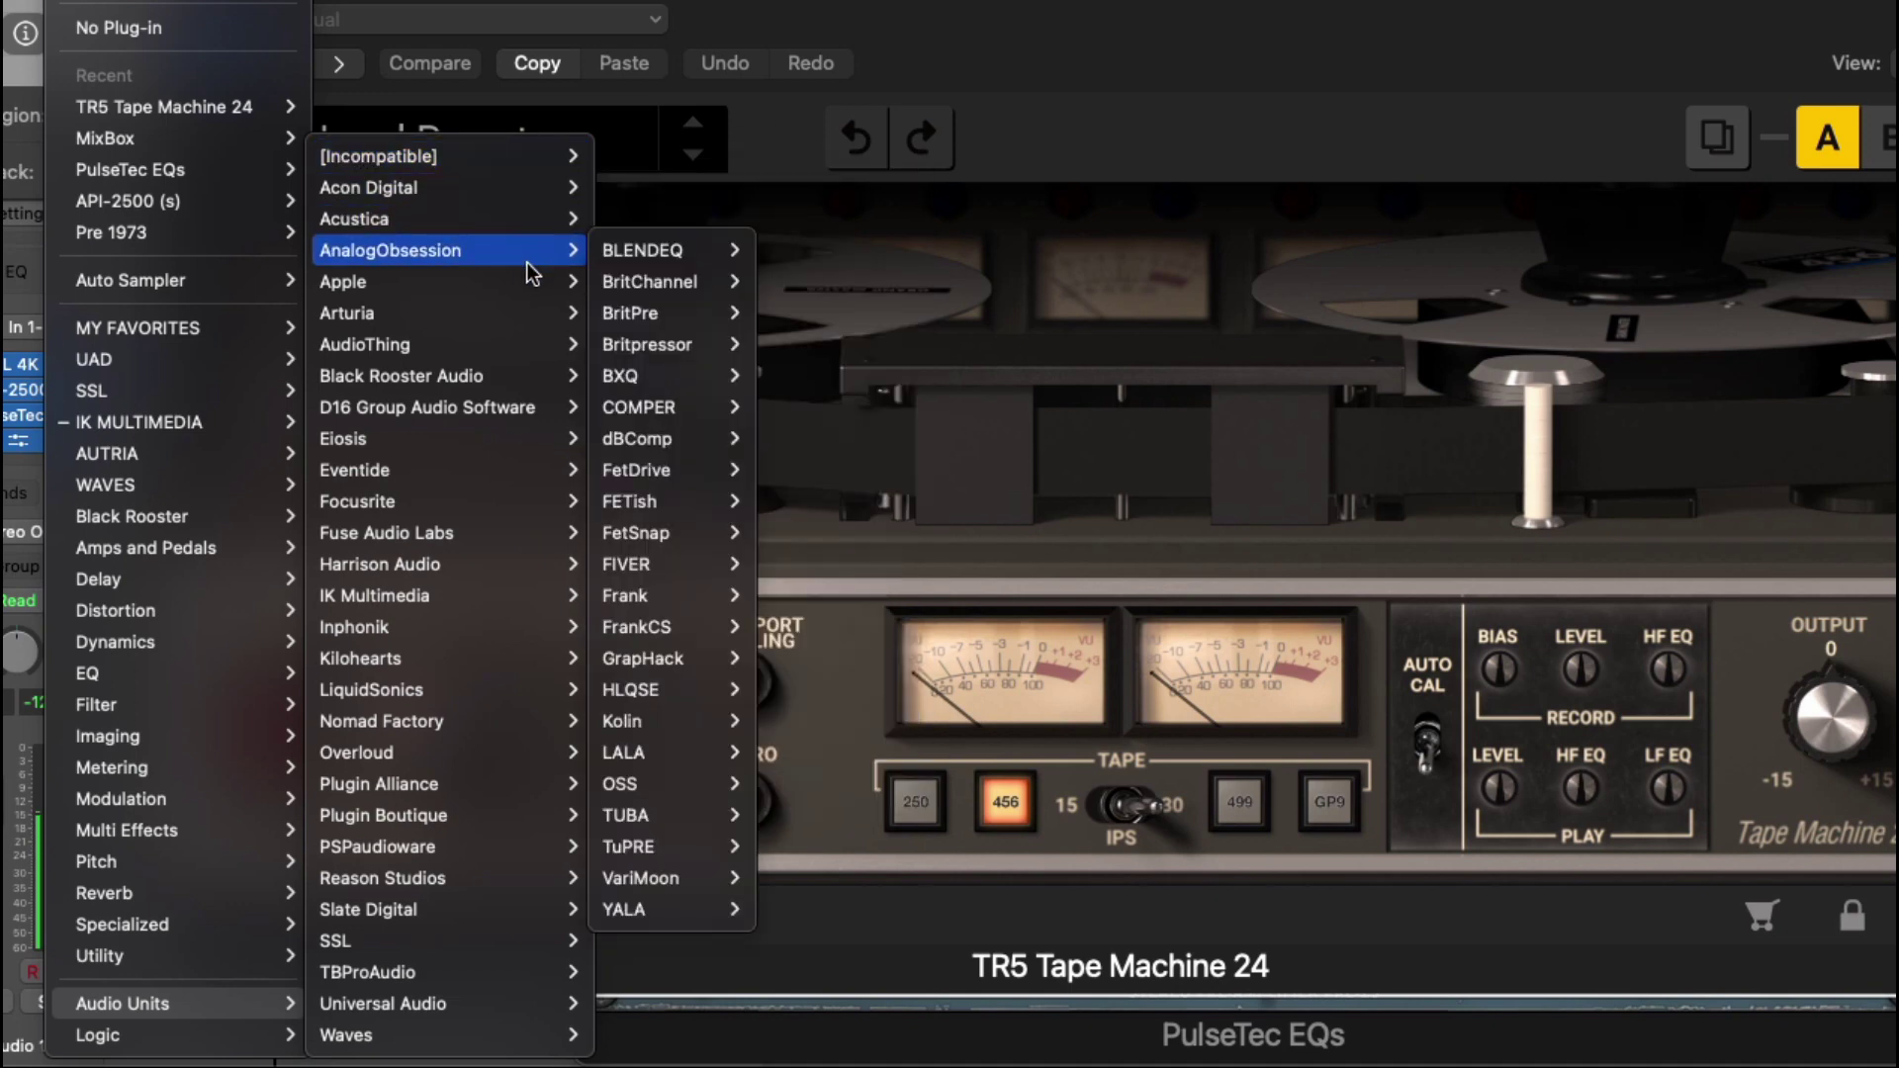
pyautogui.moveTo(487, 289)
pyautogui.moveTo(505, 376)
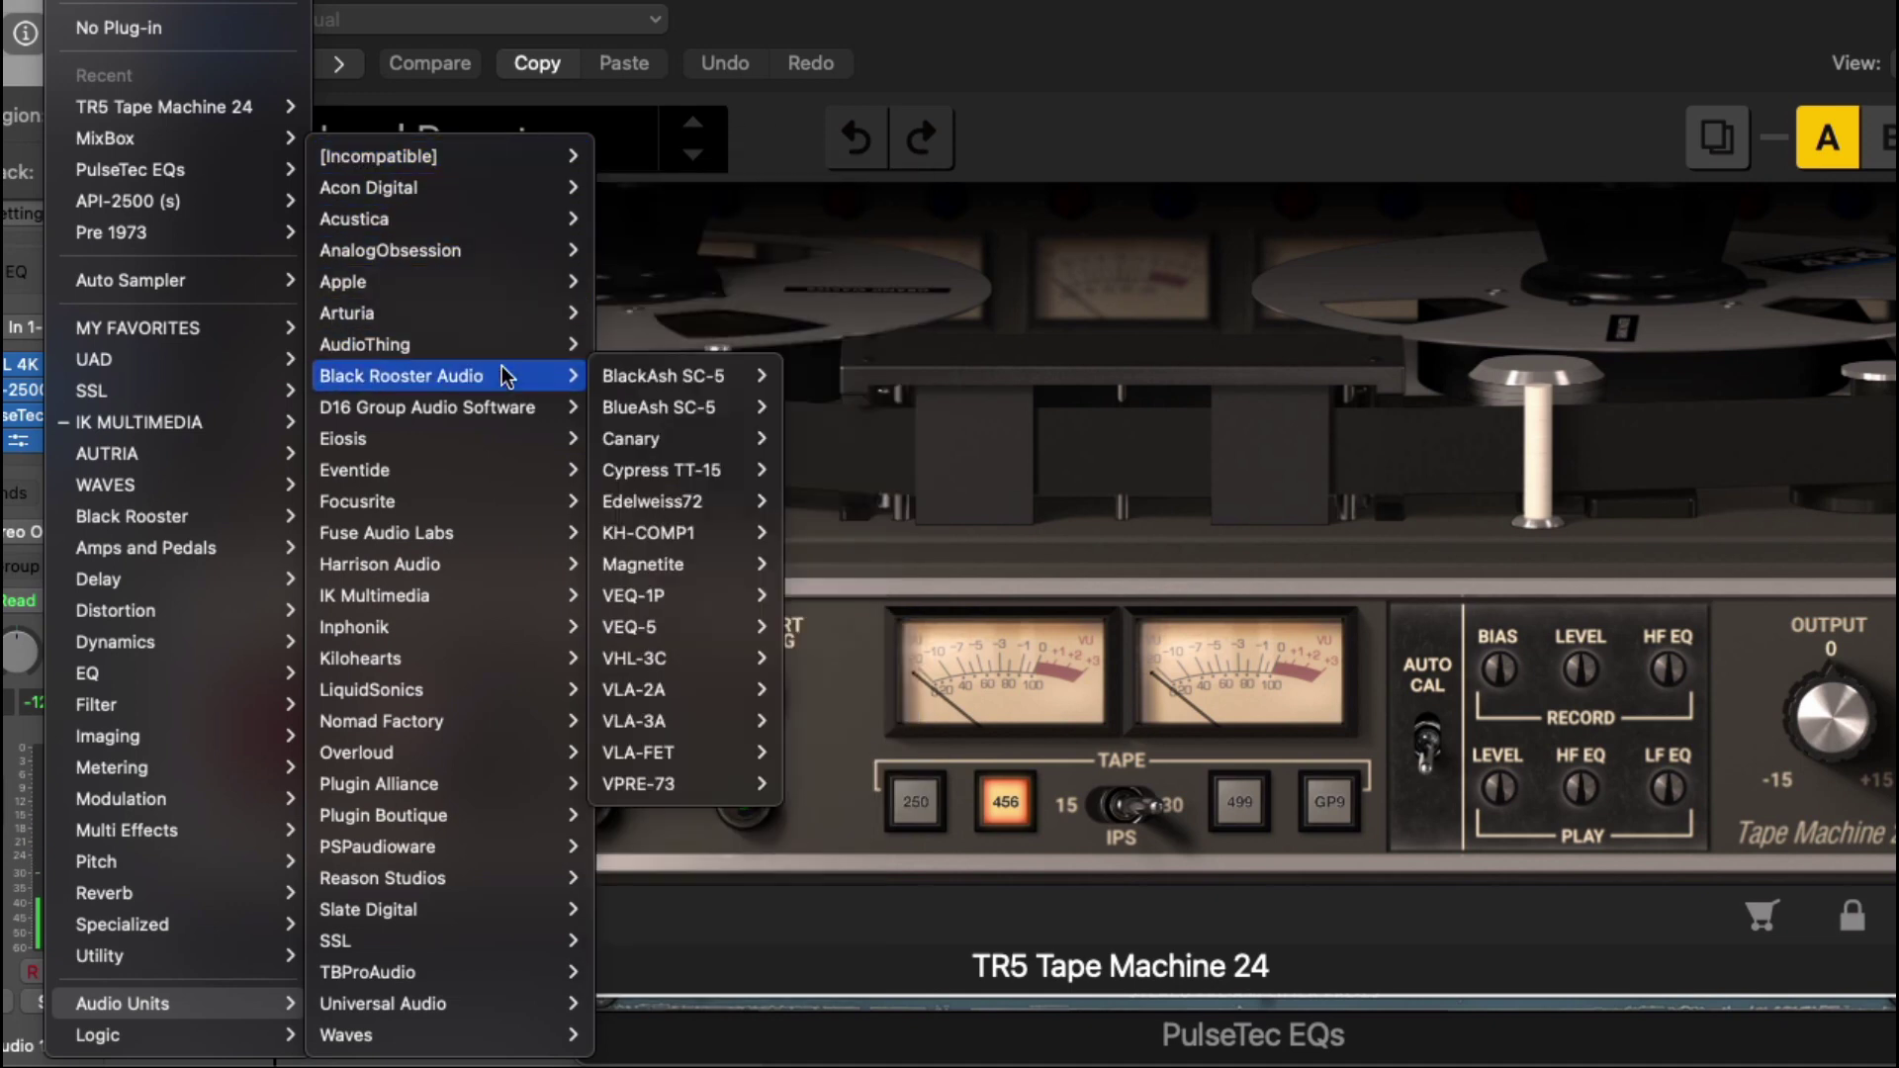
pyautogui.moveTo(532, 416)
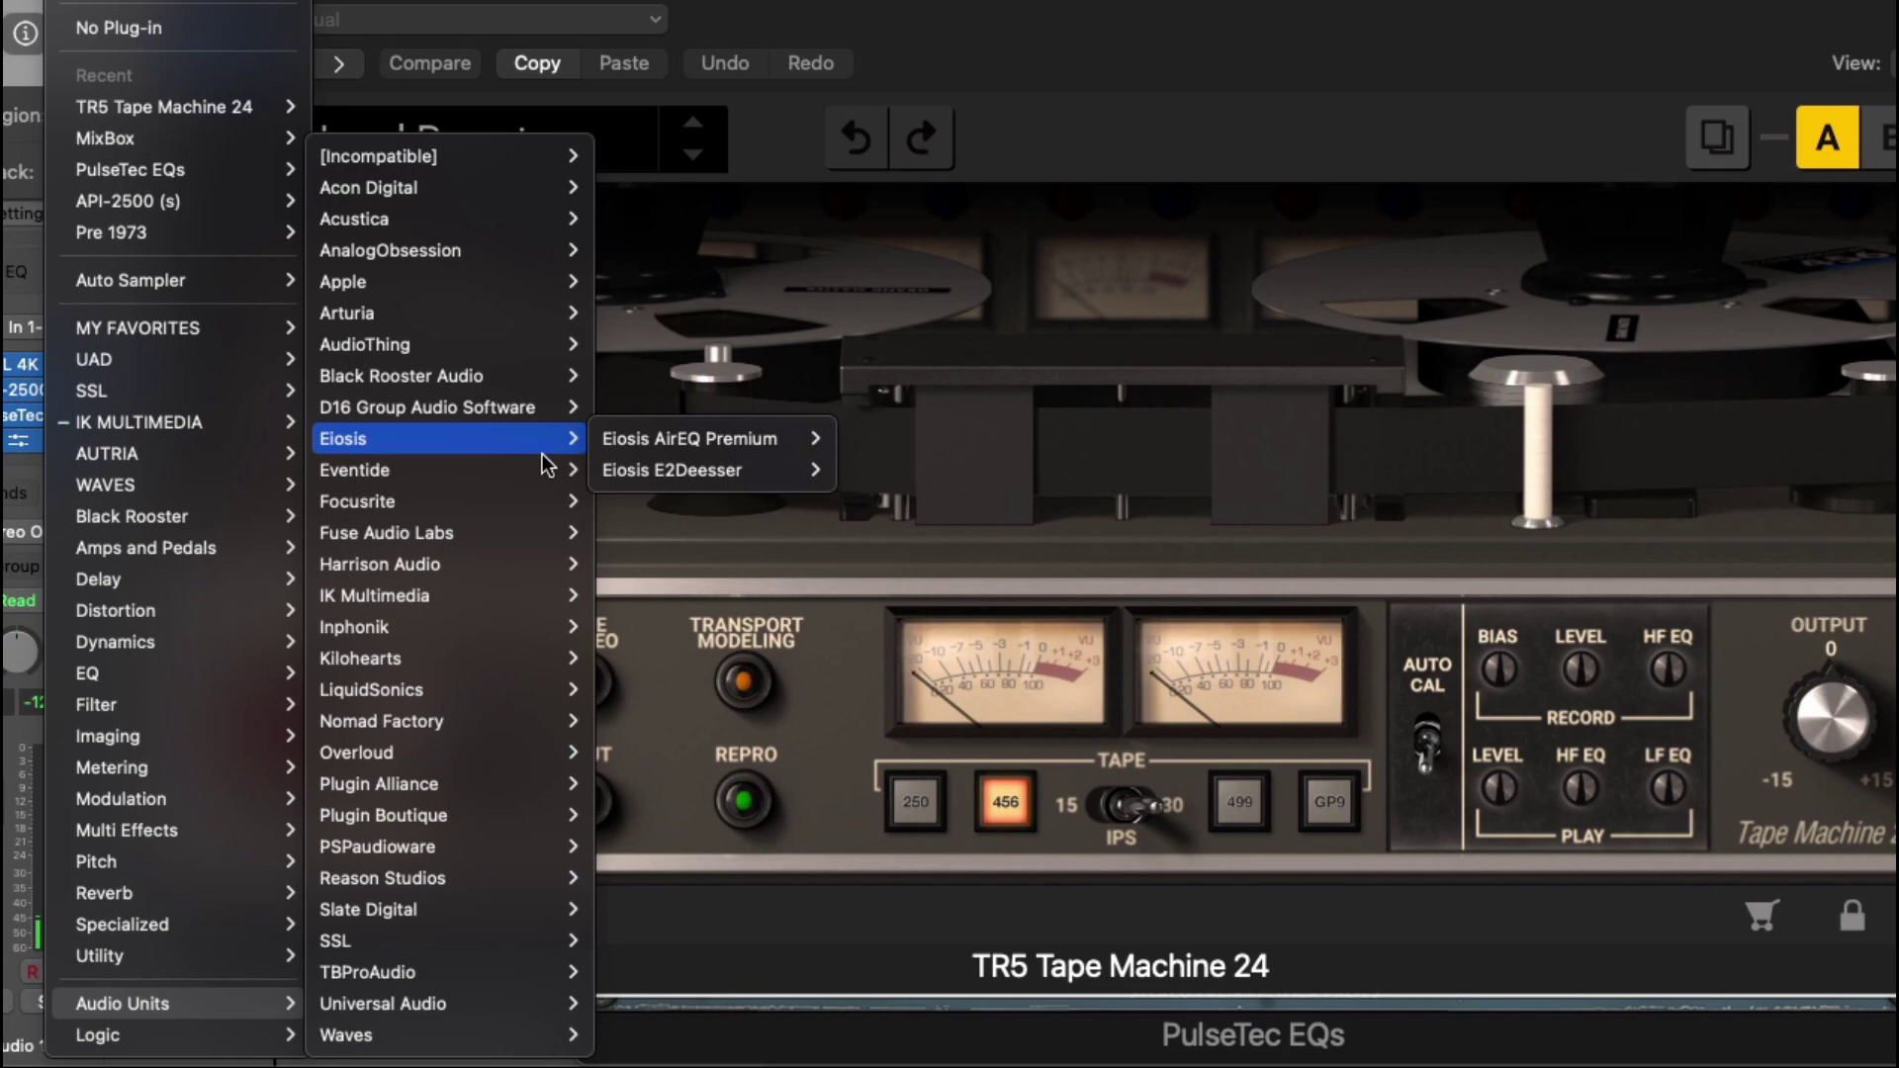
pyautogui.moveTo(540, 468)
pyautogui.moveTo(712, 470)
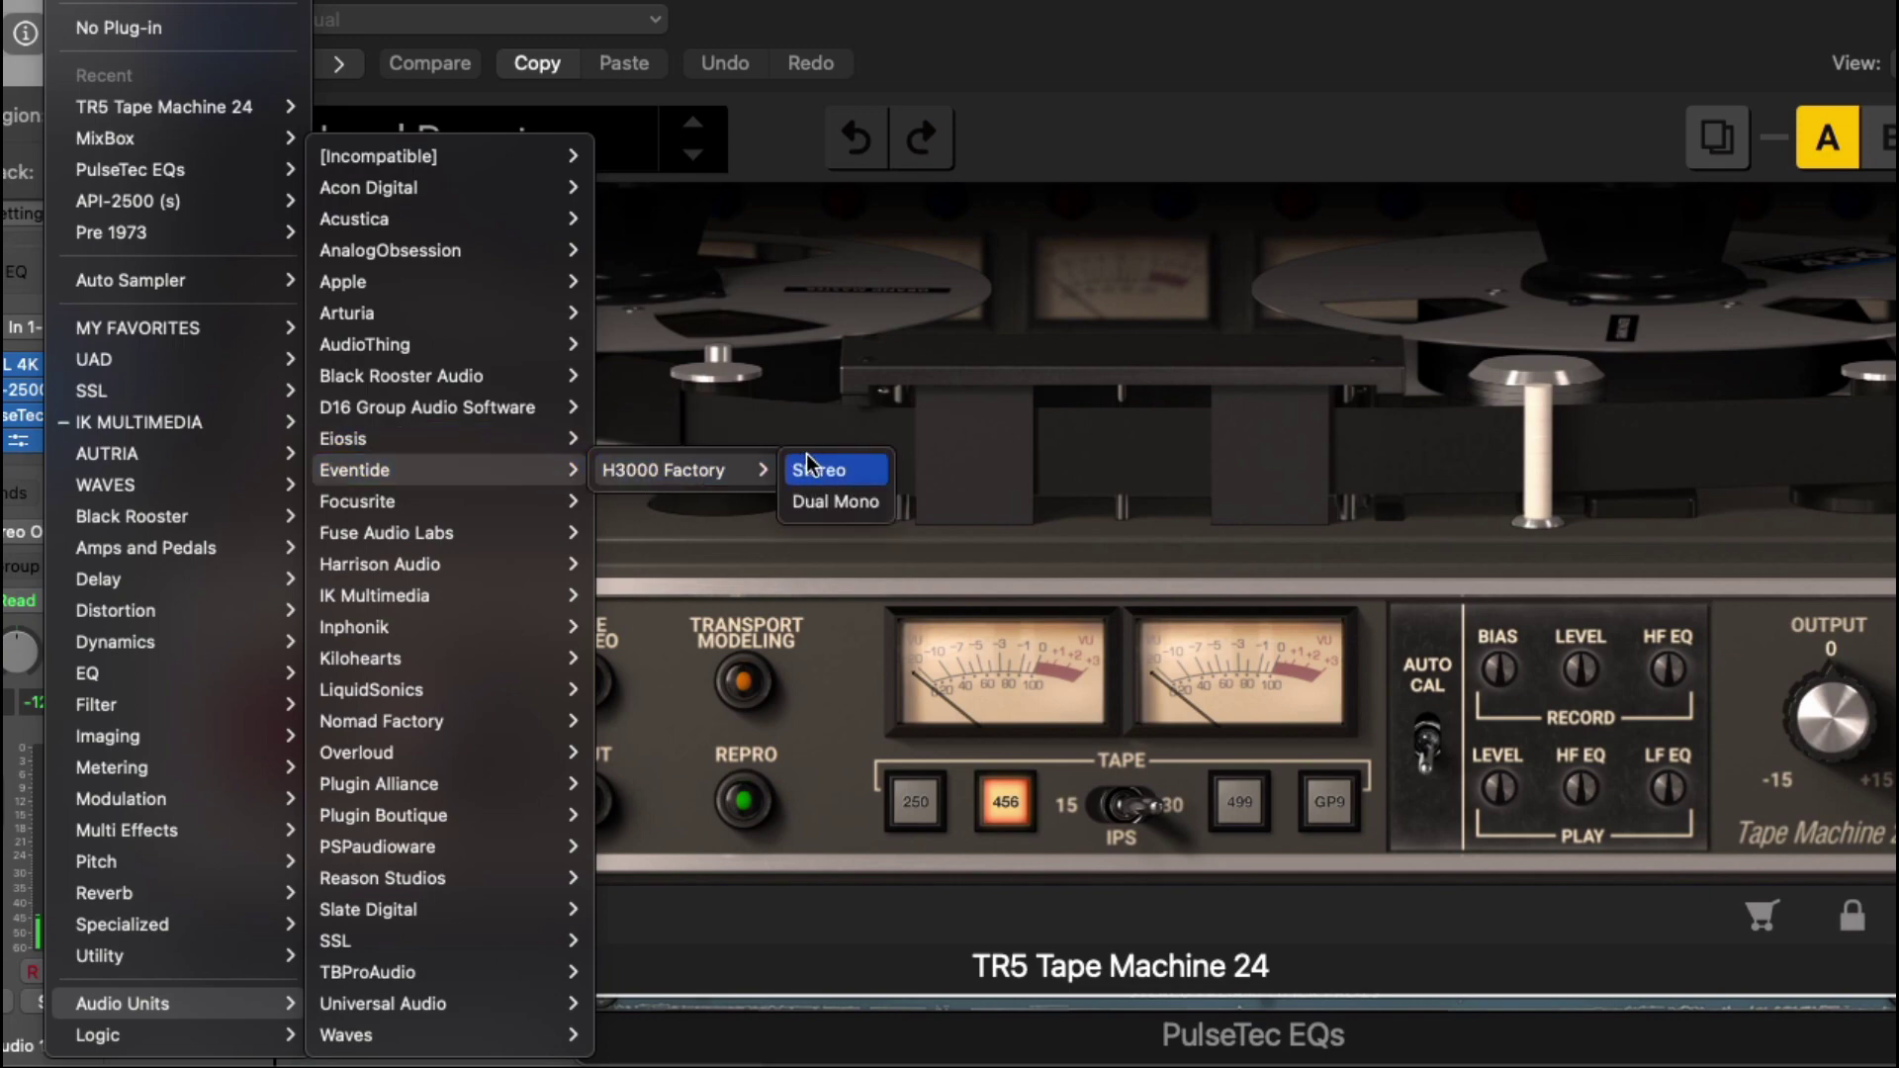
pyautogui.click(827, 457)
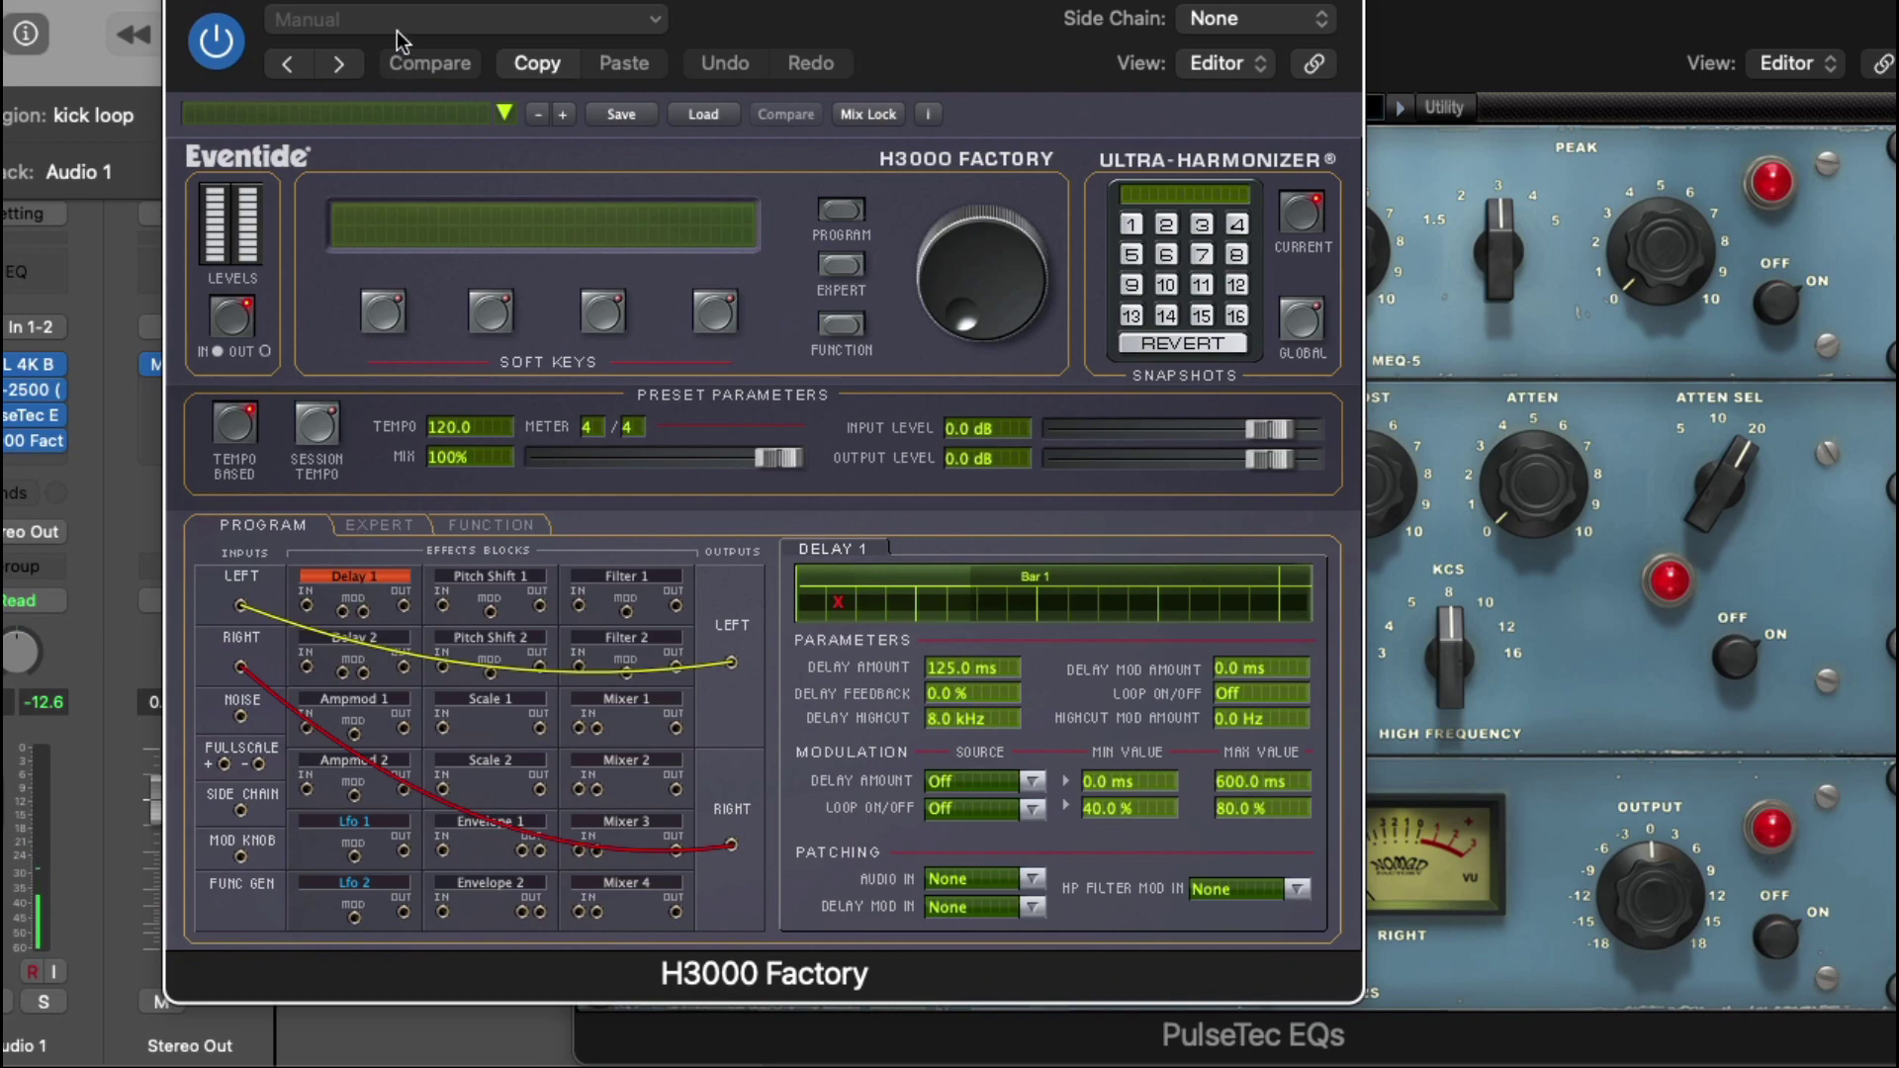
# Replace it with Focusrite's Red 3 Compressor in stereo
pyautogui.click(60, 441)
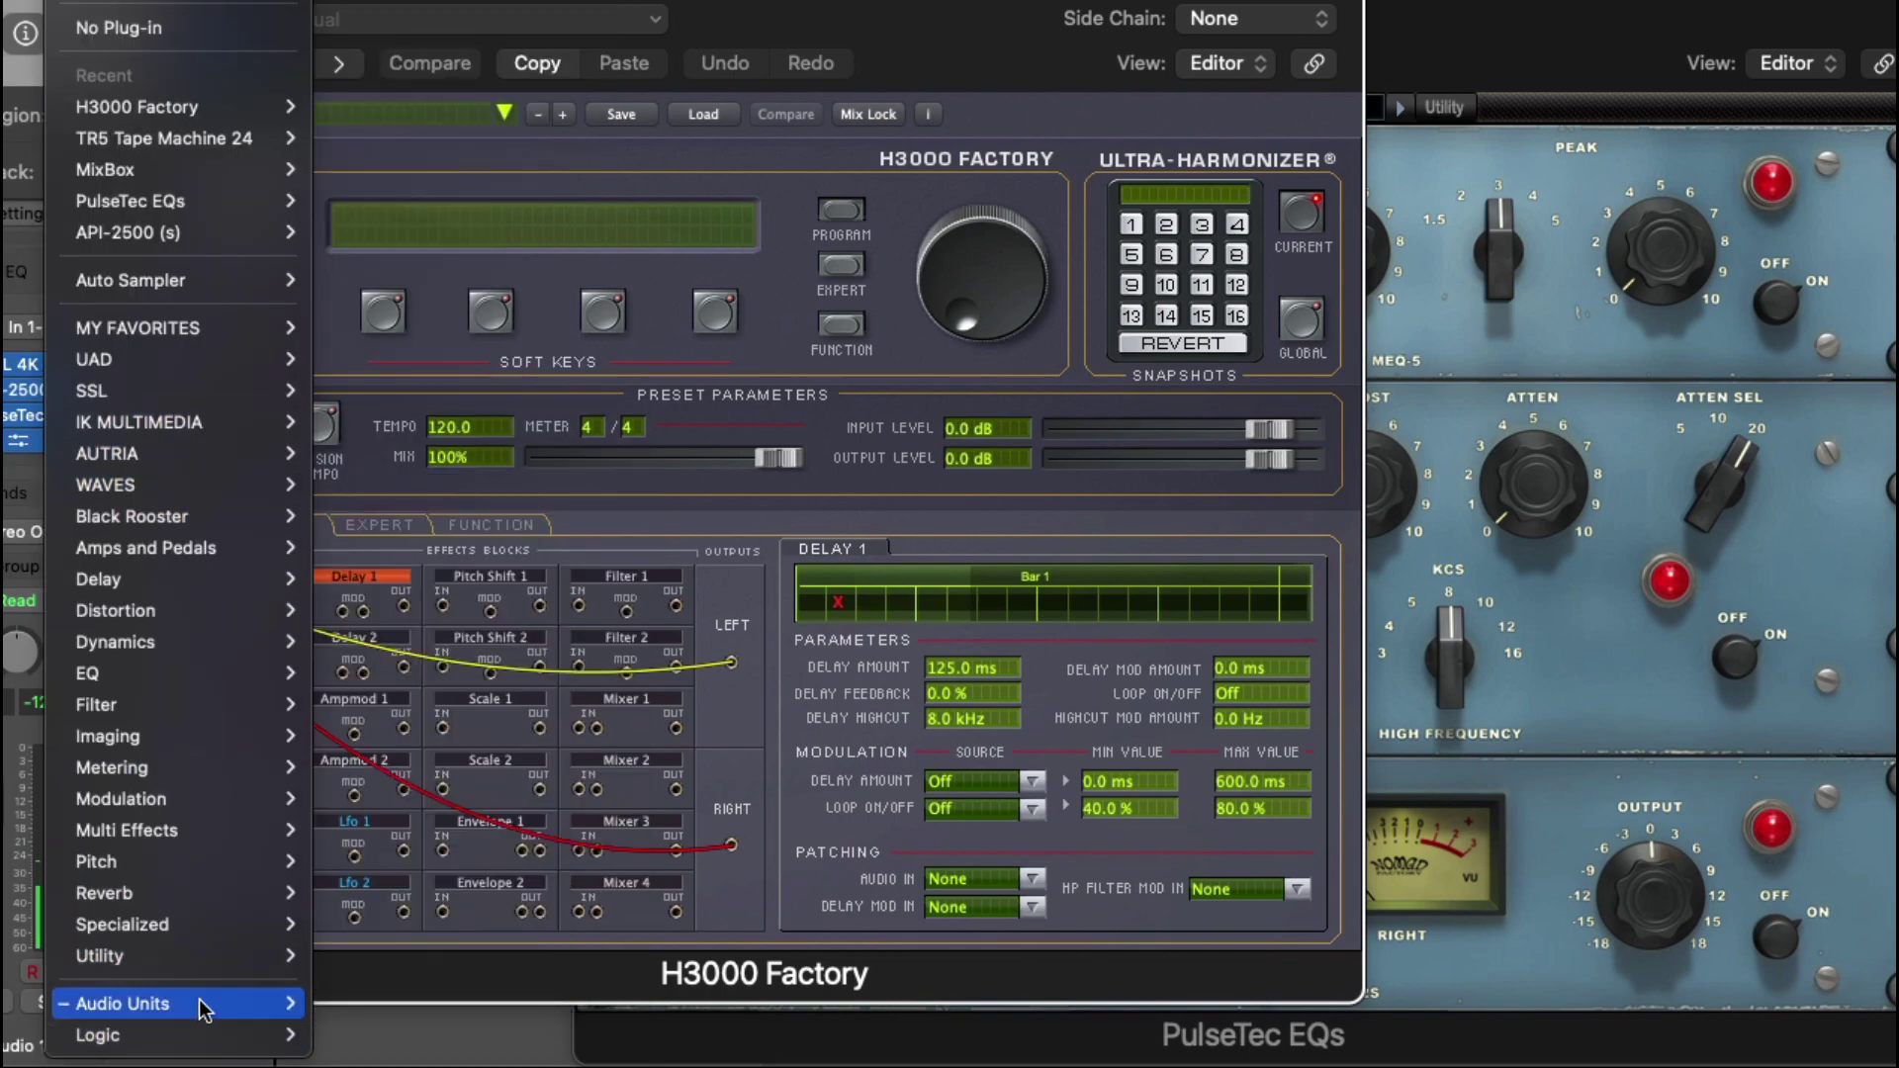
pyautogui.moveTo(161, 1004)
pyautogui.moveTo(594, 501)
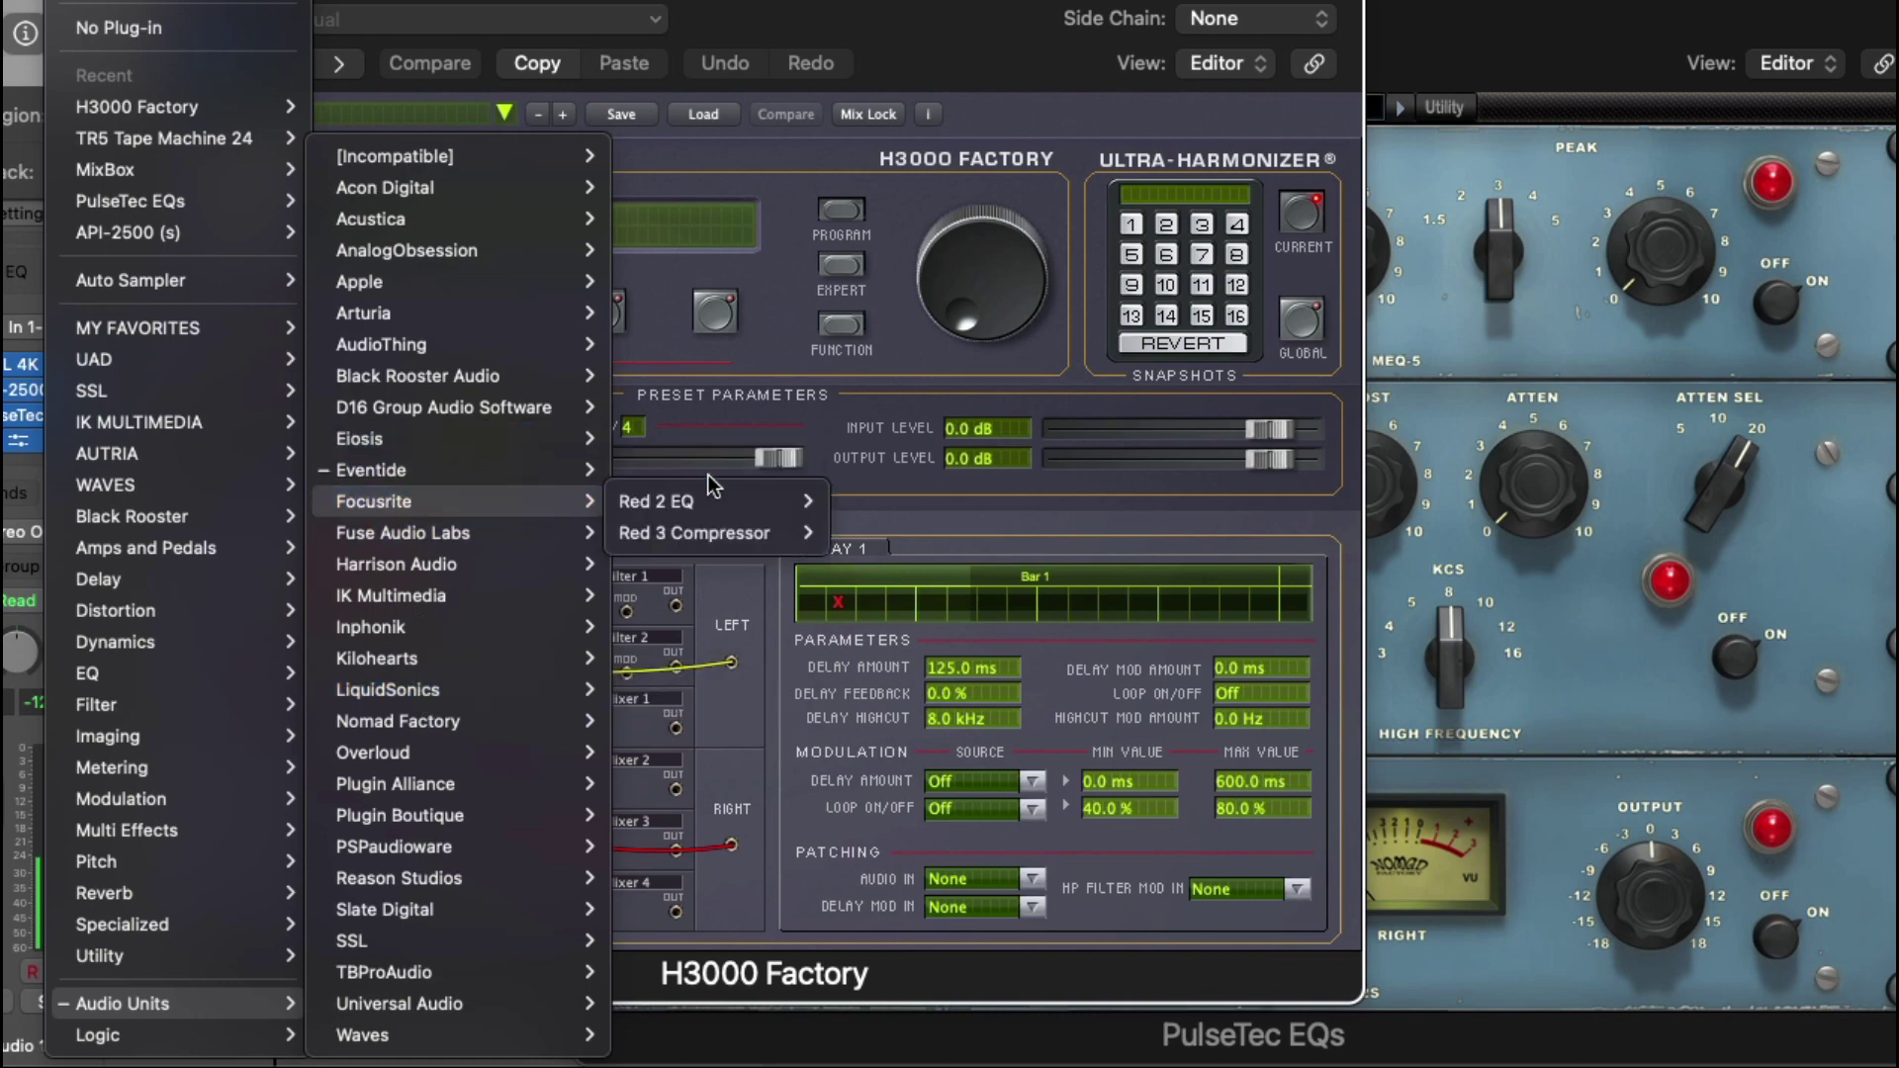
pyautogui.moveTo(733, 529)
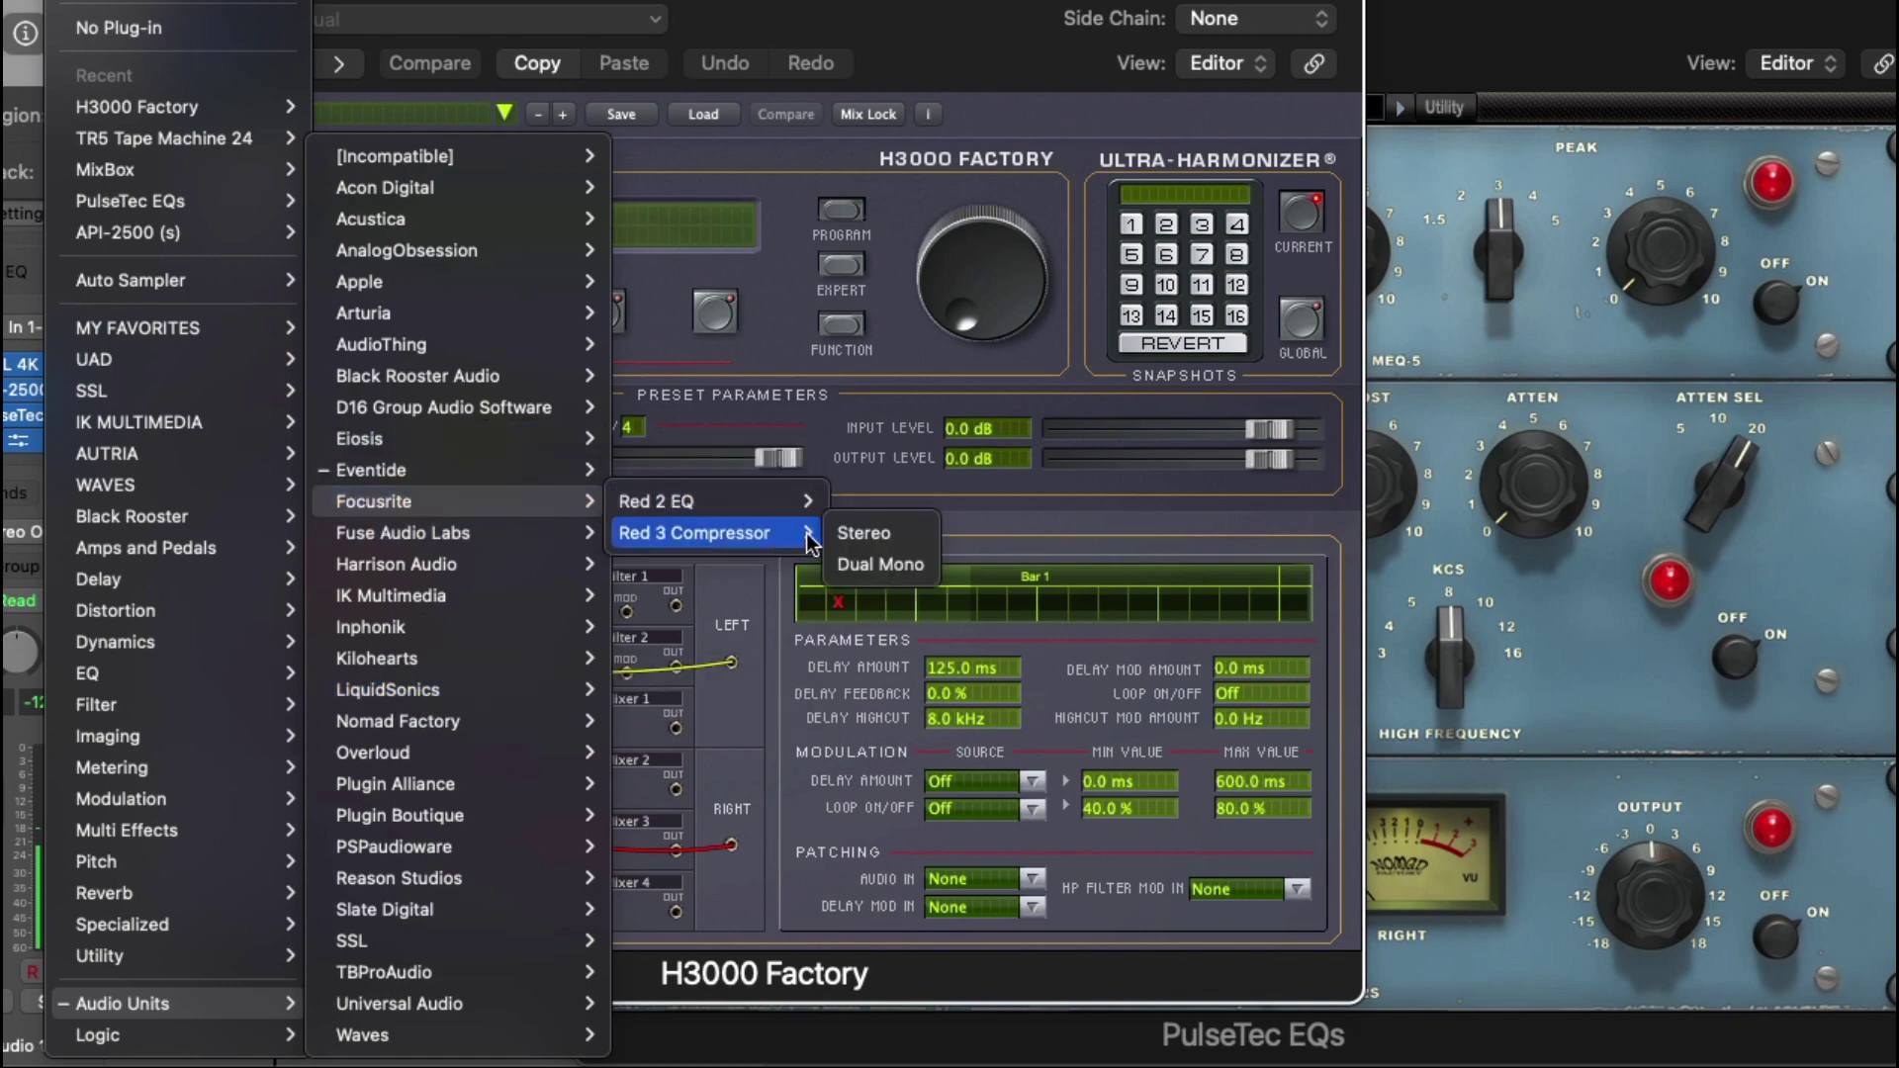
pyautogui.click(867, 526)
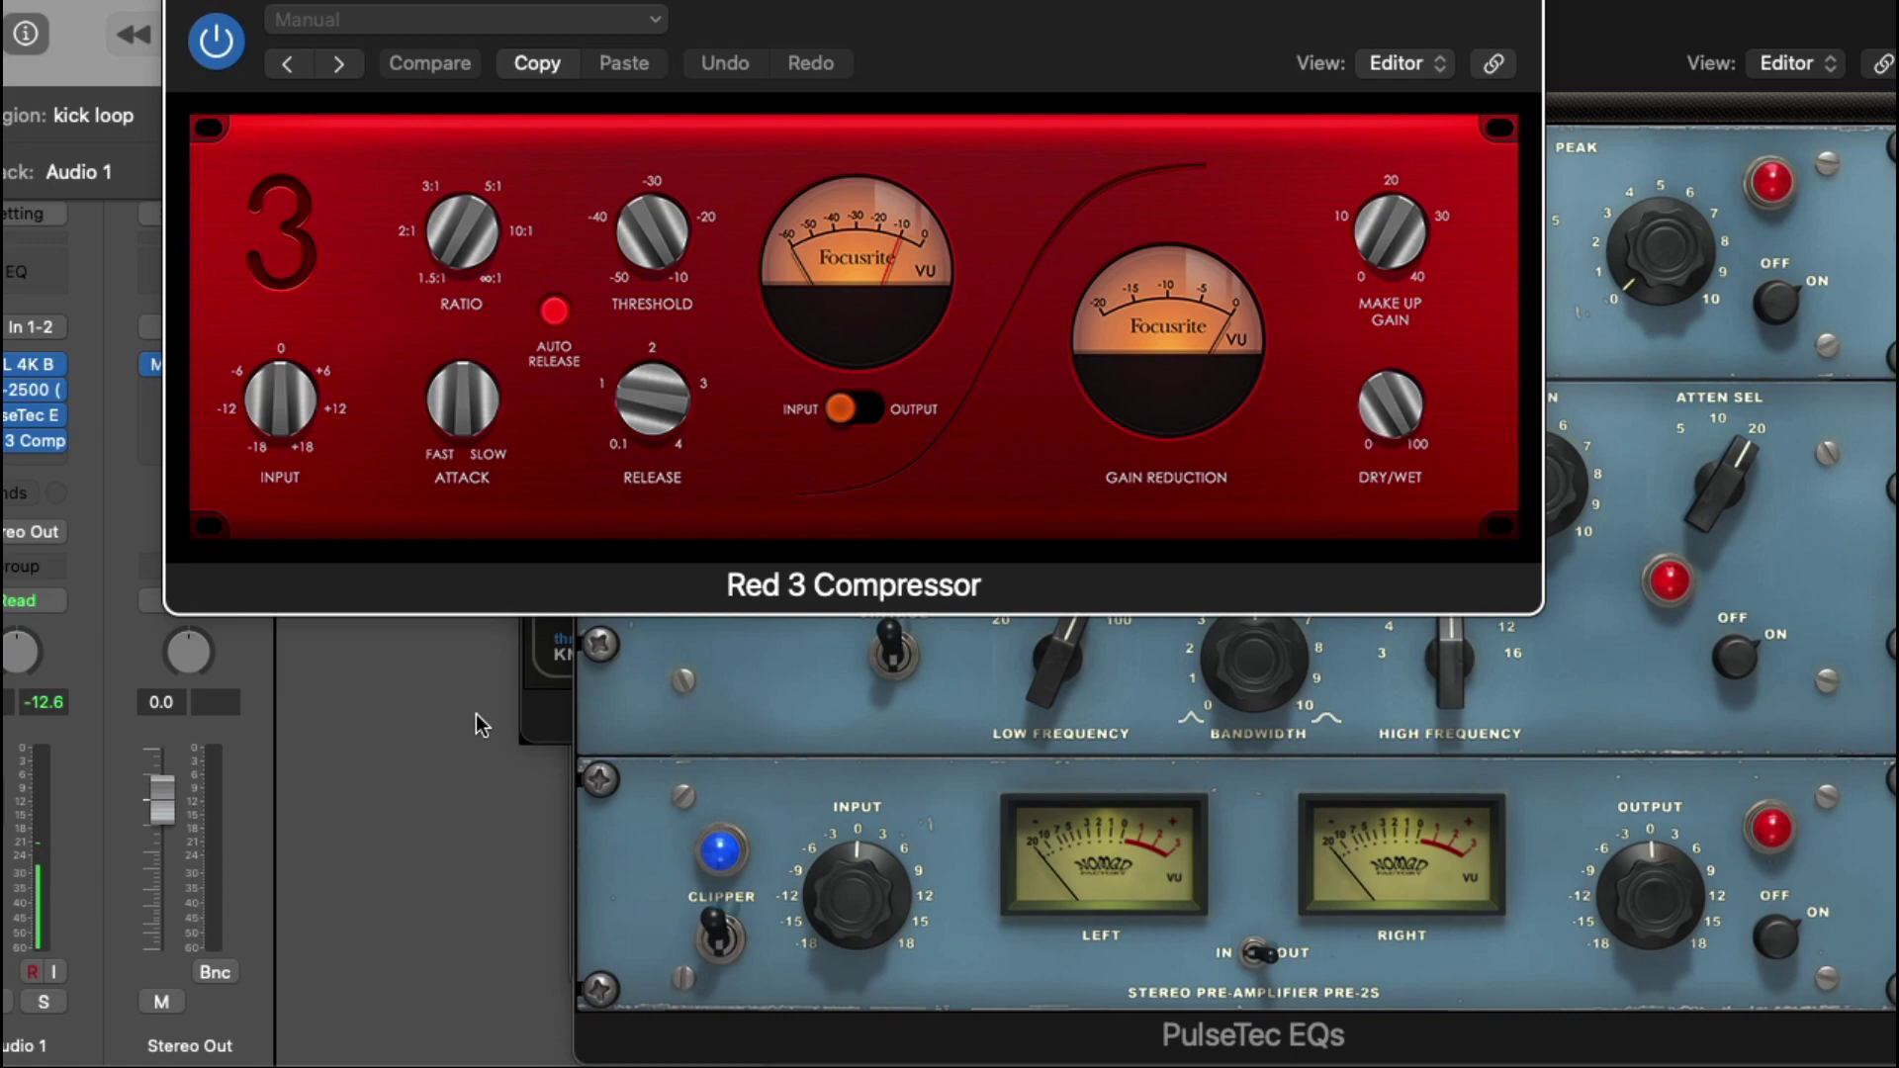
# Load Fuse Audio Labs' VPRE-31A in stereo, see the expired licence, and close its window
pyautogui.click(57, 435)
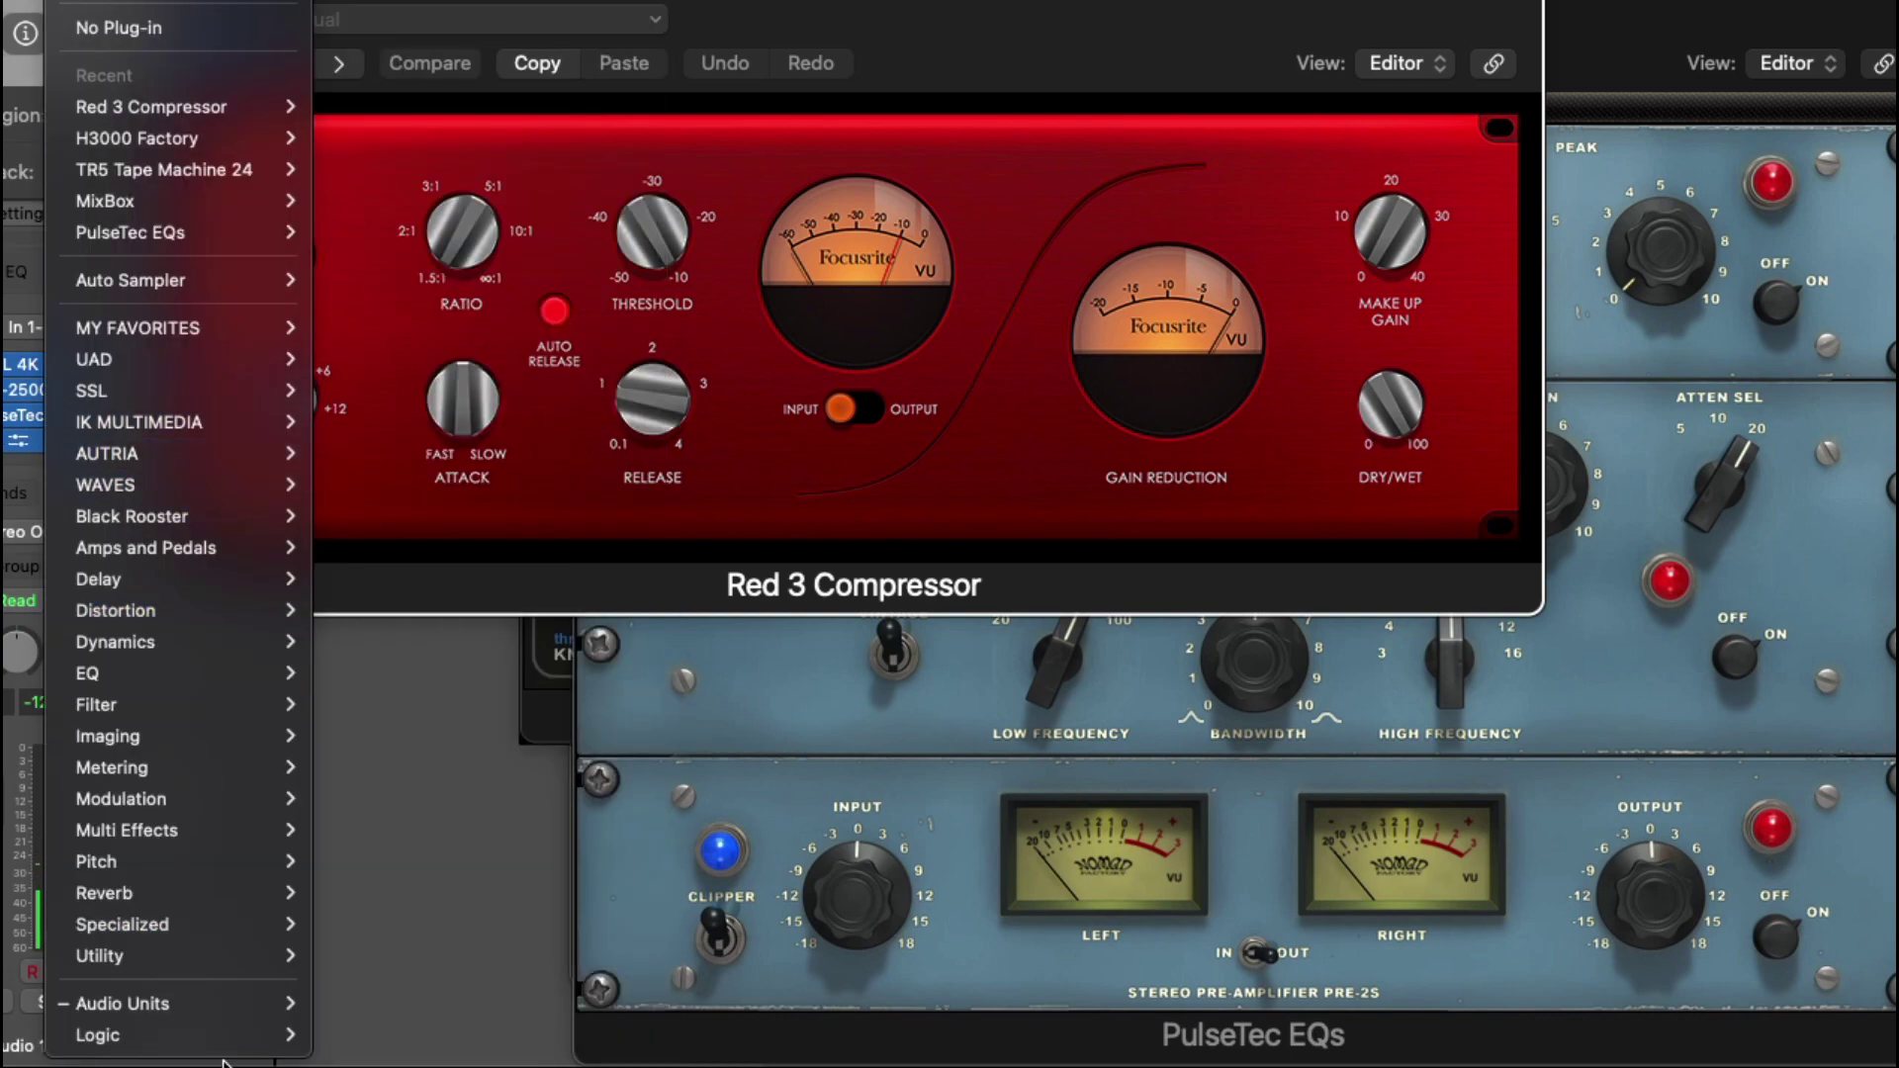
pyautogui.moveTo(198, 1002)
pyautogui.moveTo(513, 535)
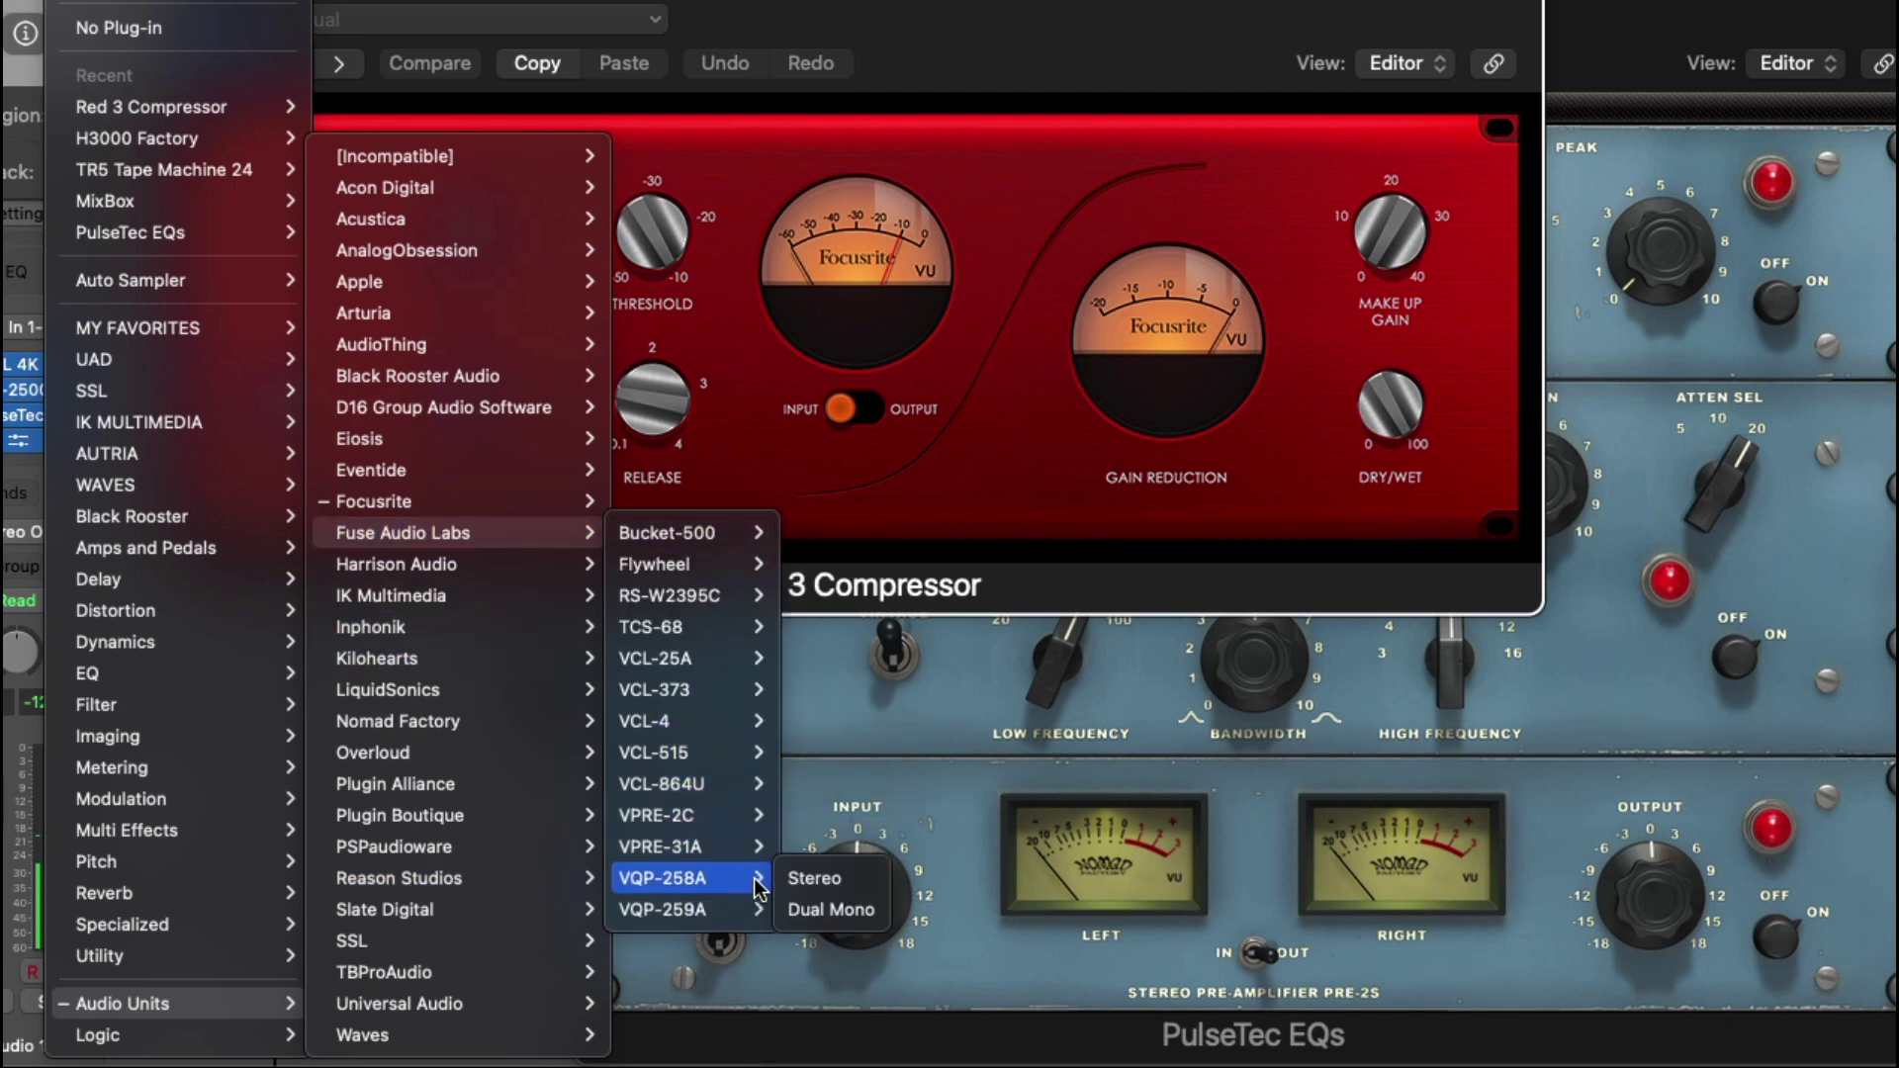
pyautogui.moveTo(760, 851)
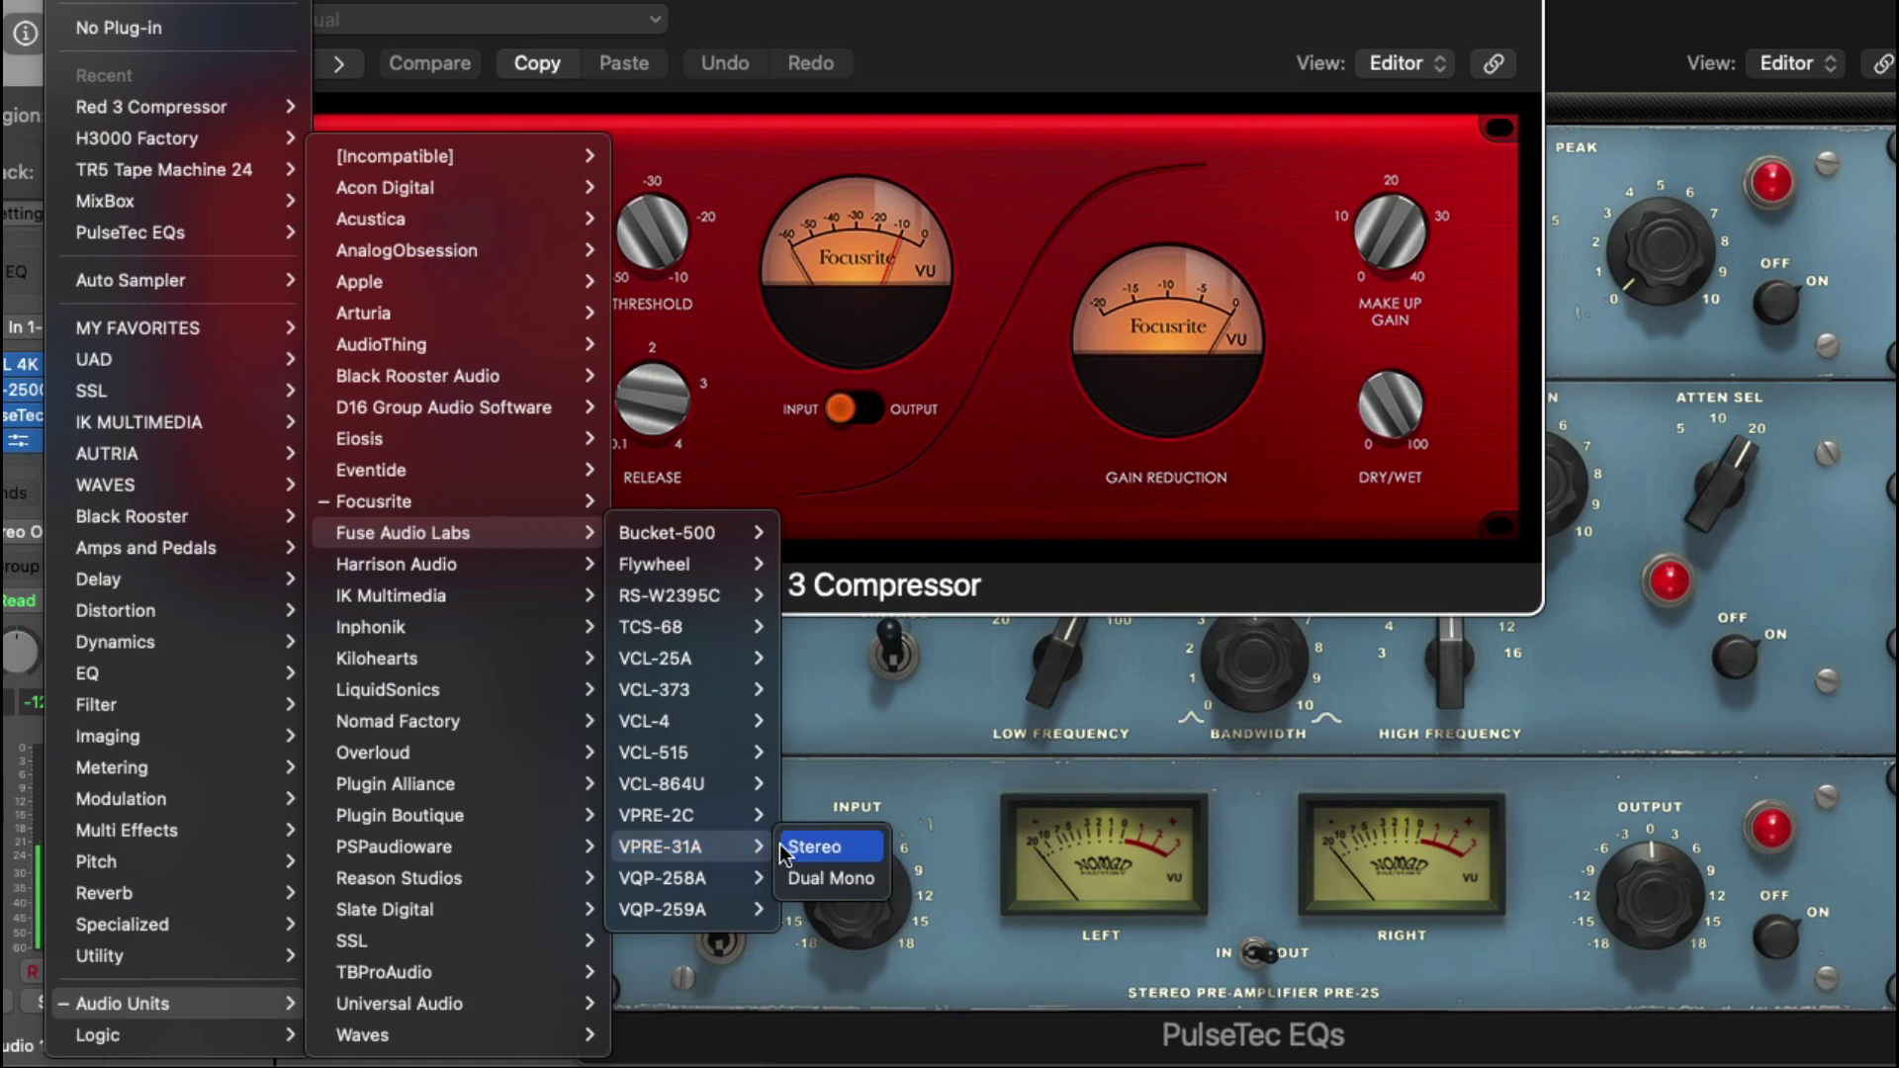
pyautogui.click(848, 849)
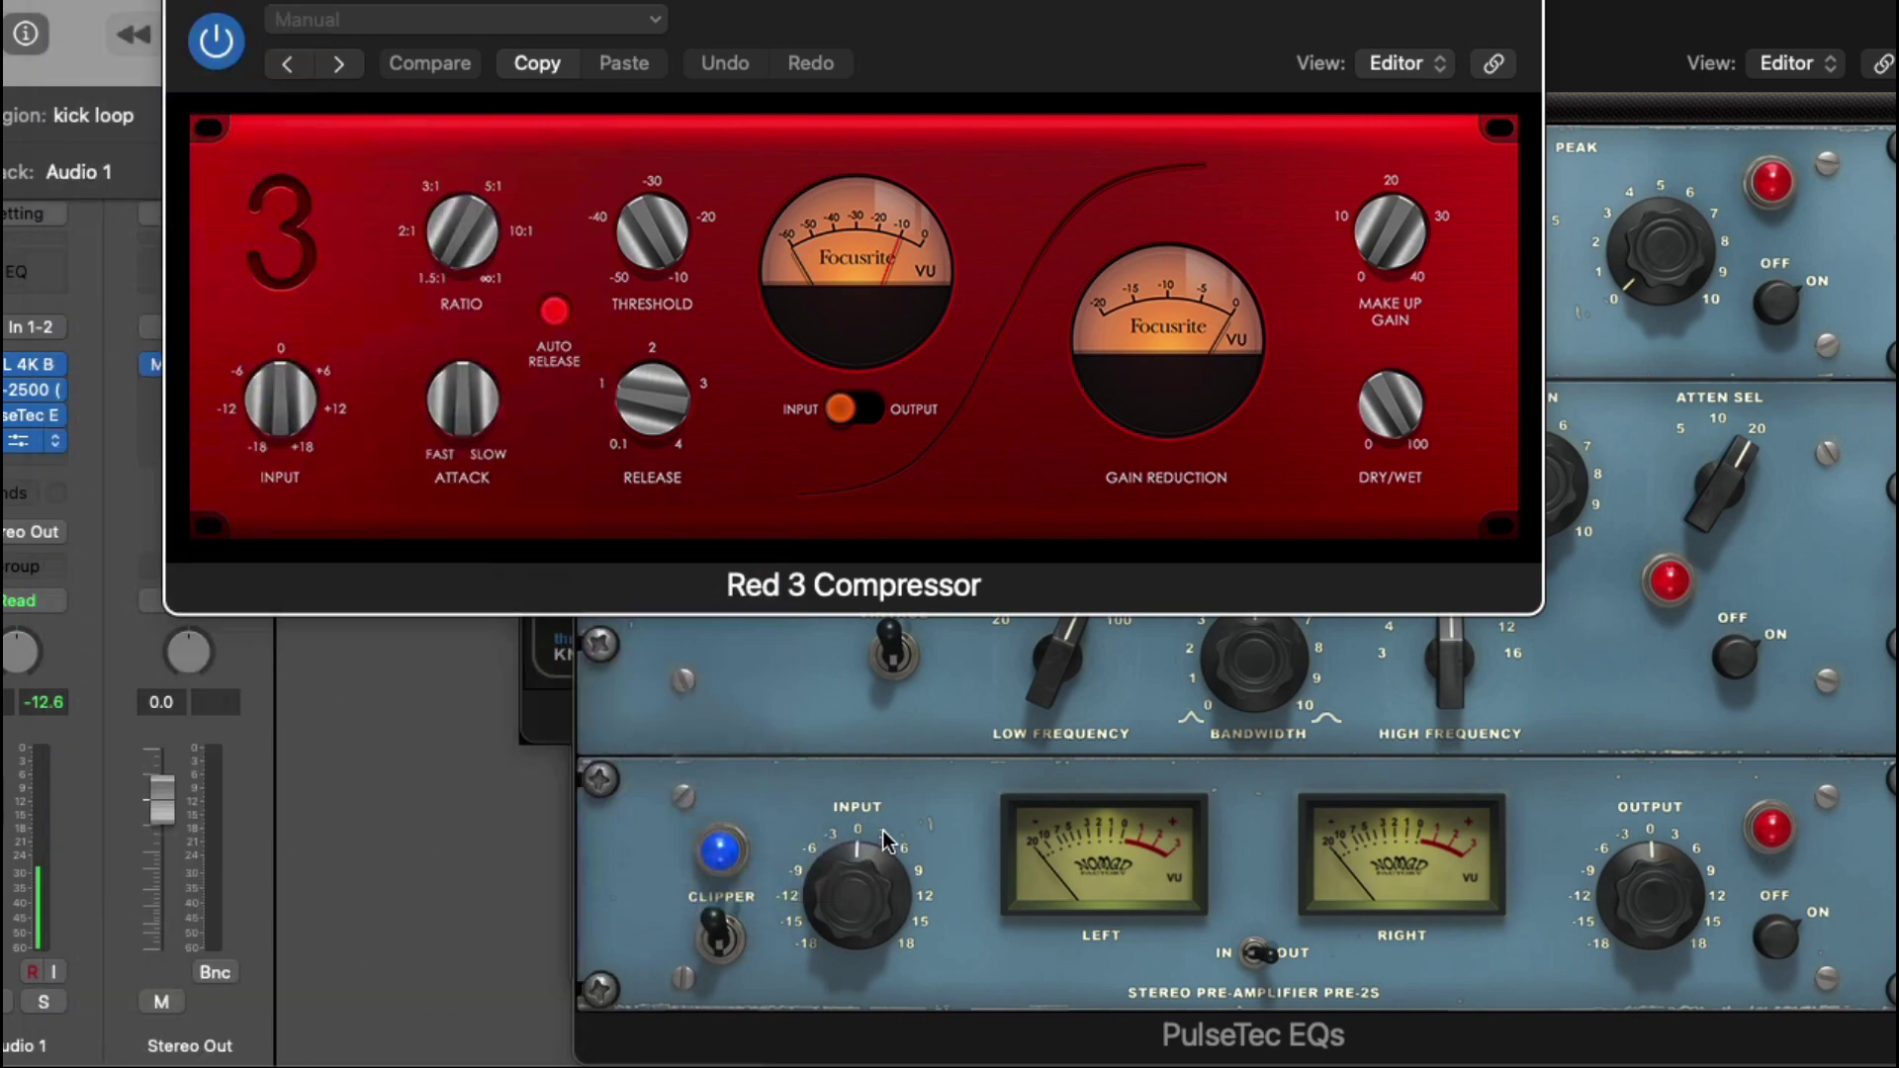
pyautogui.click(192, 5)
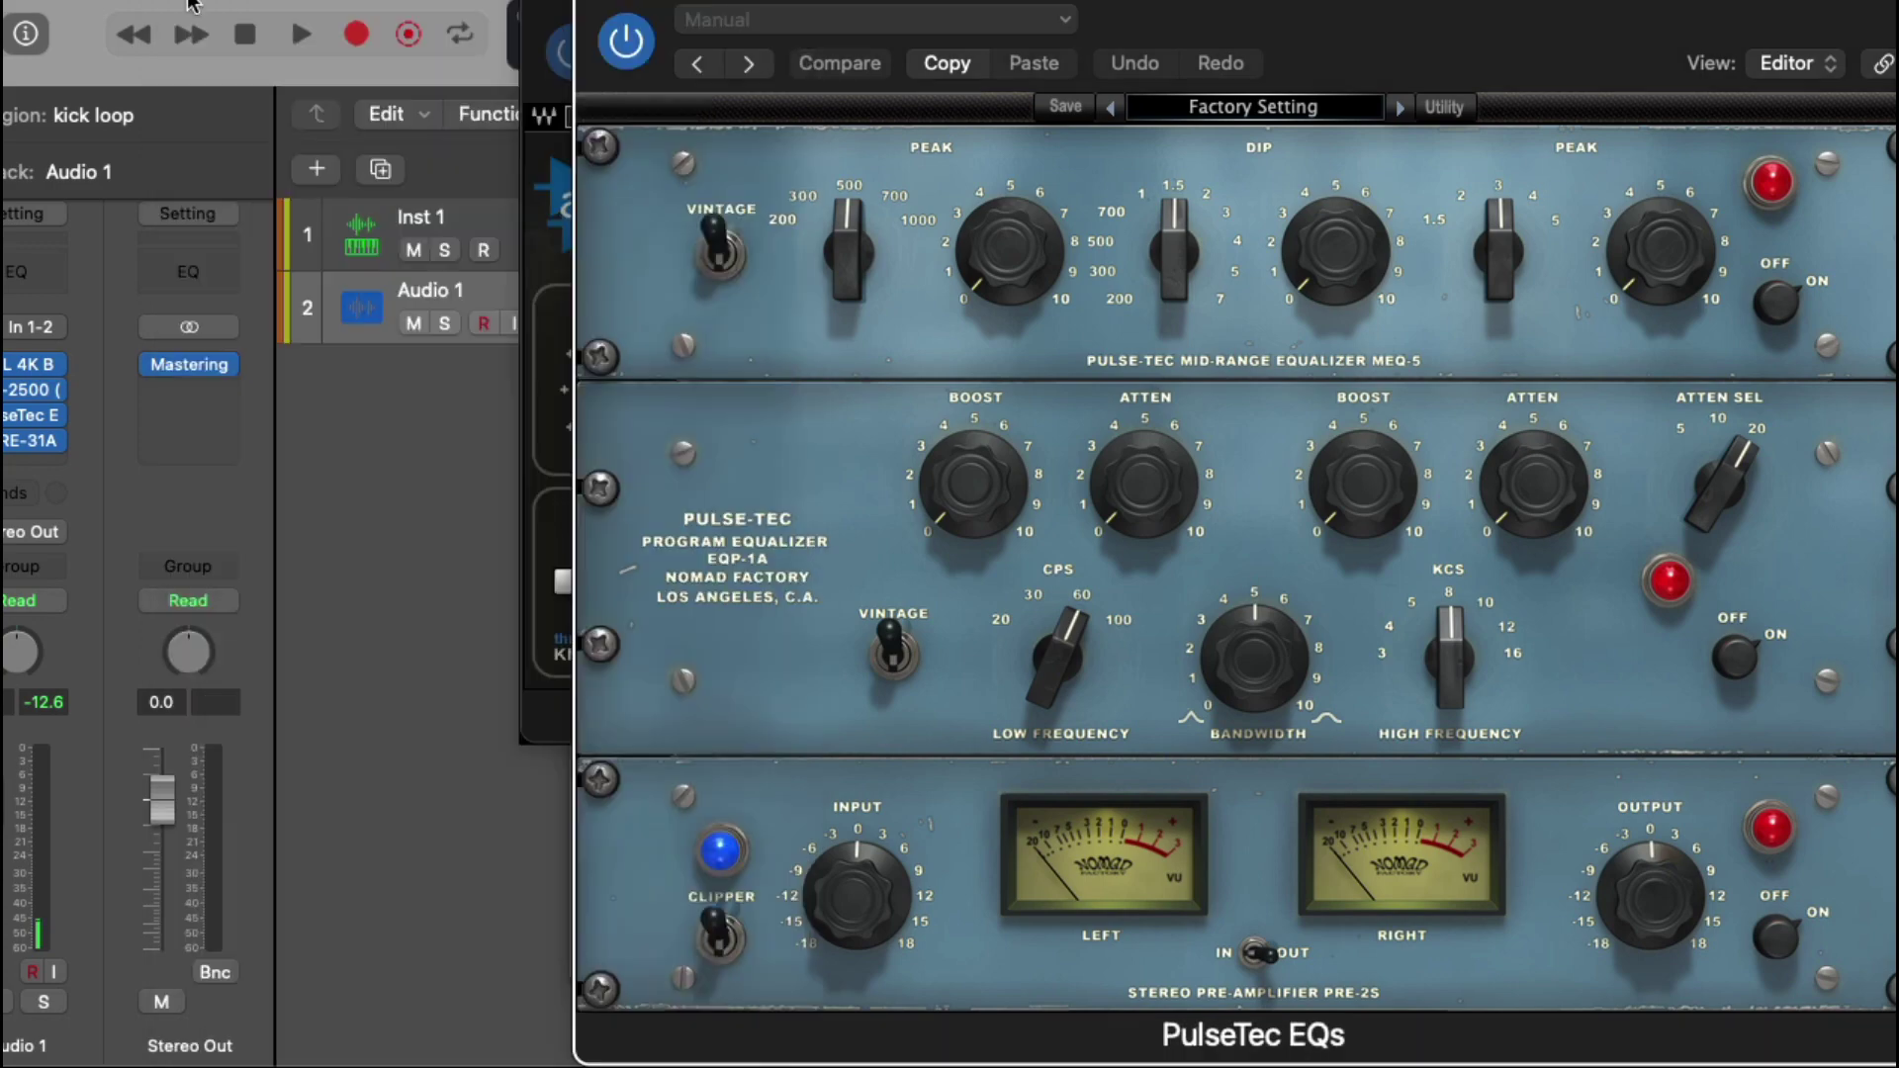
# Load Fuse Audio Labs' VPRE-2C in stereo into Audio 1's fourth slot
pyautogui.click(54, 450)
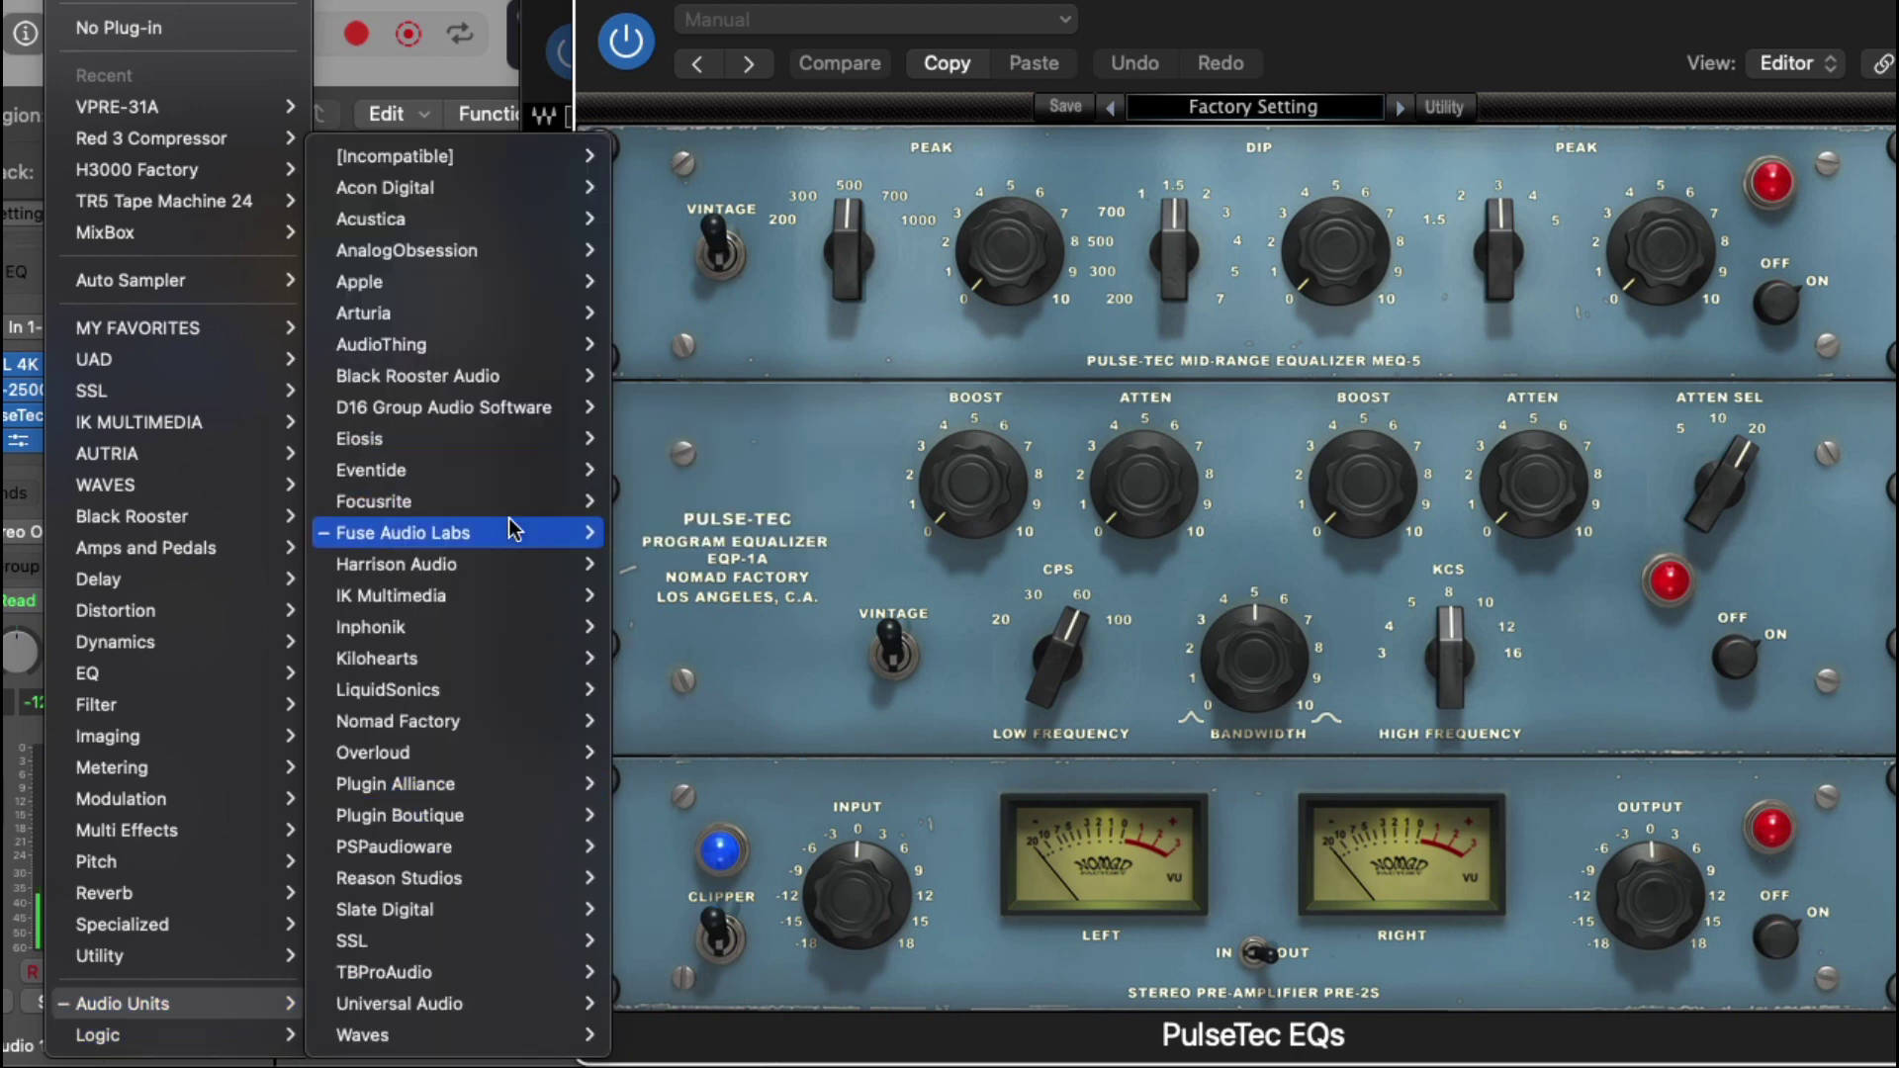
pyautogui.moveTo(578, 532)
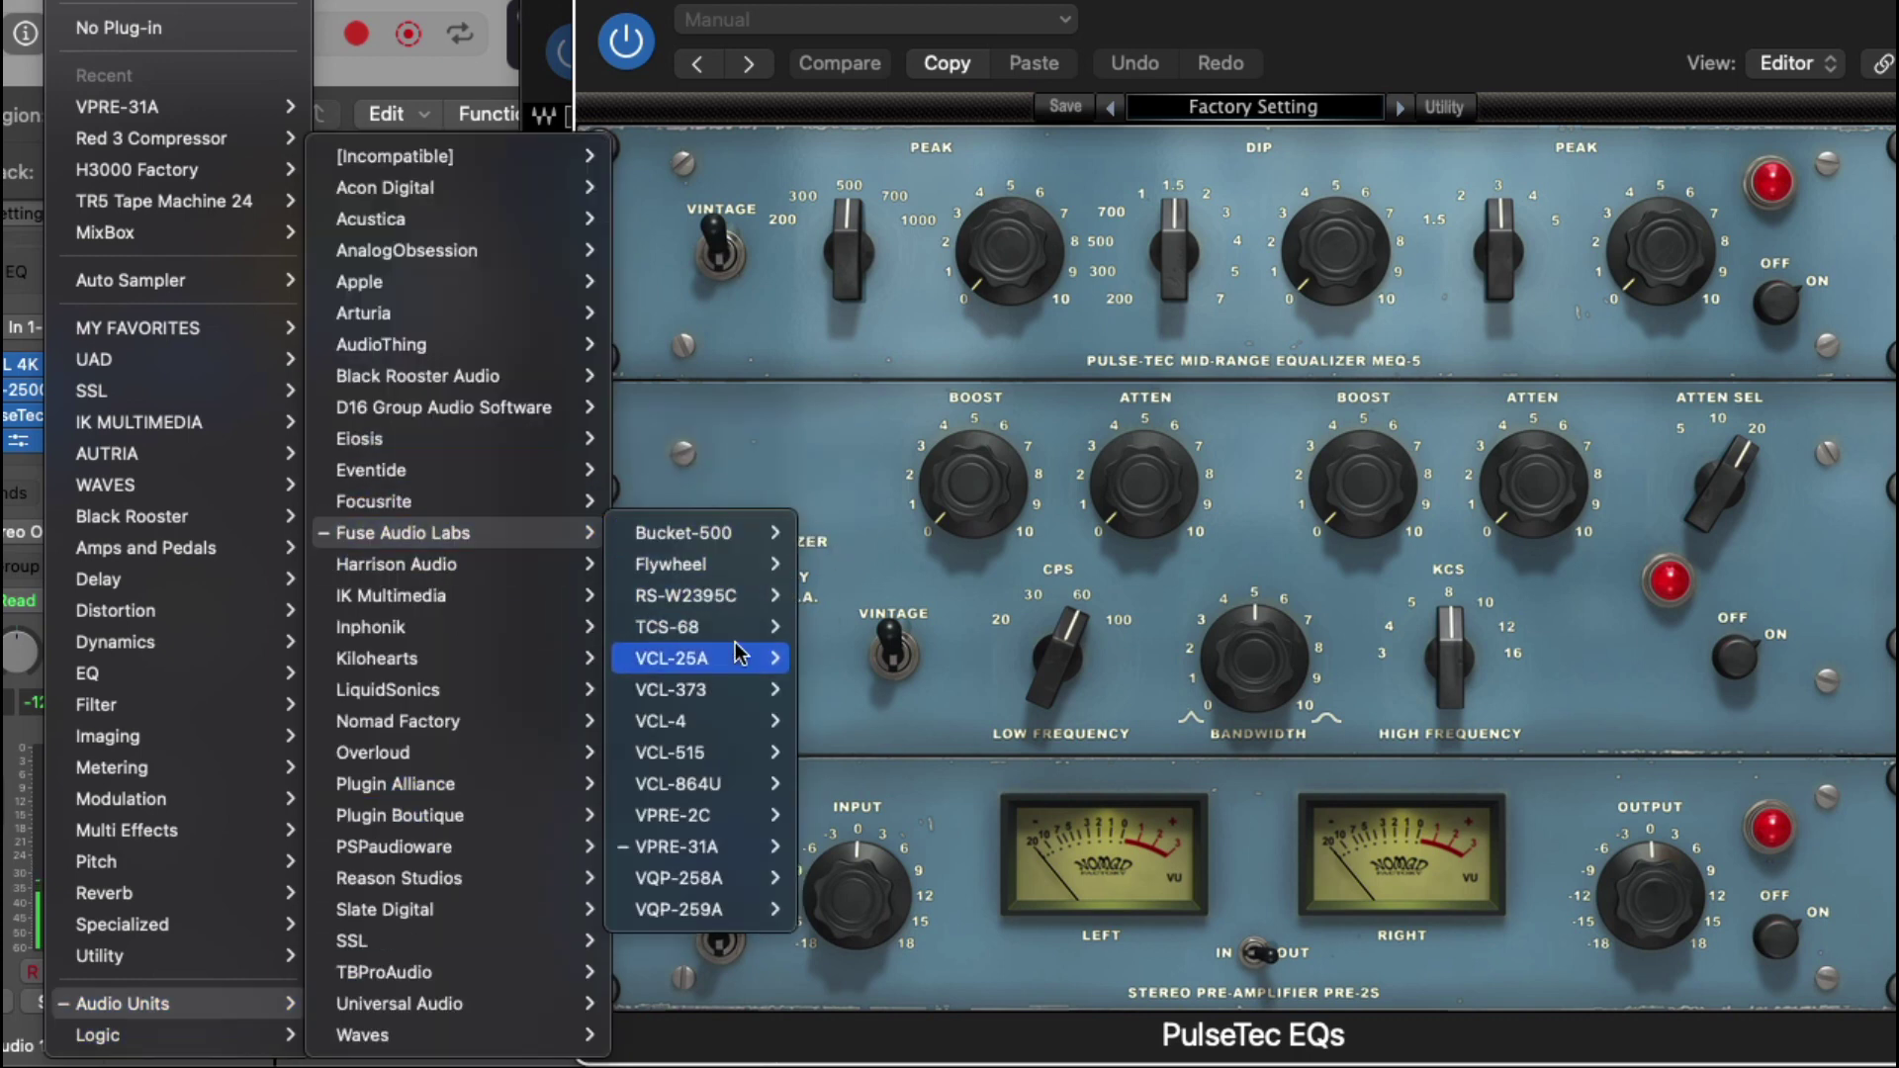
pyautogui.moveTo(754, 572)
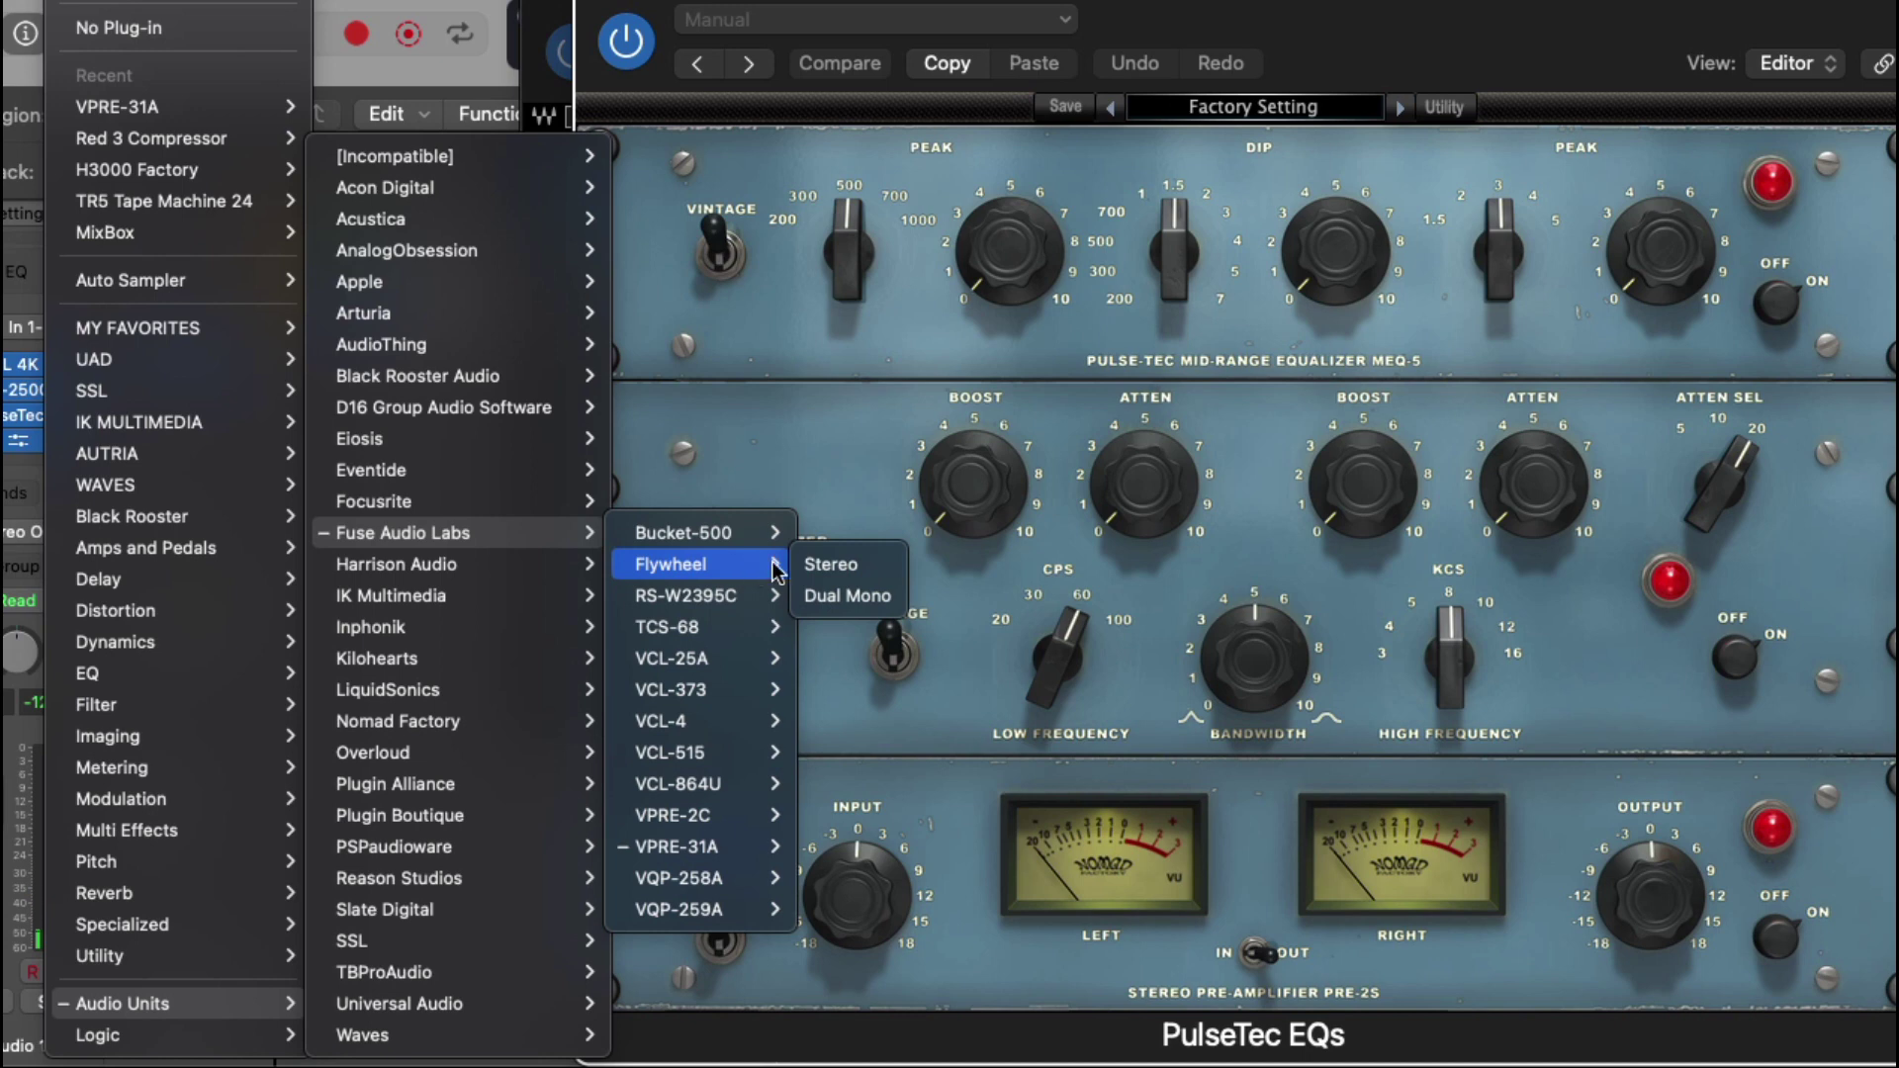
pyautogui.moveTo(772, 629)
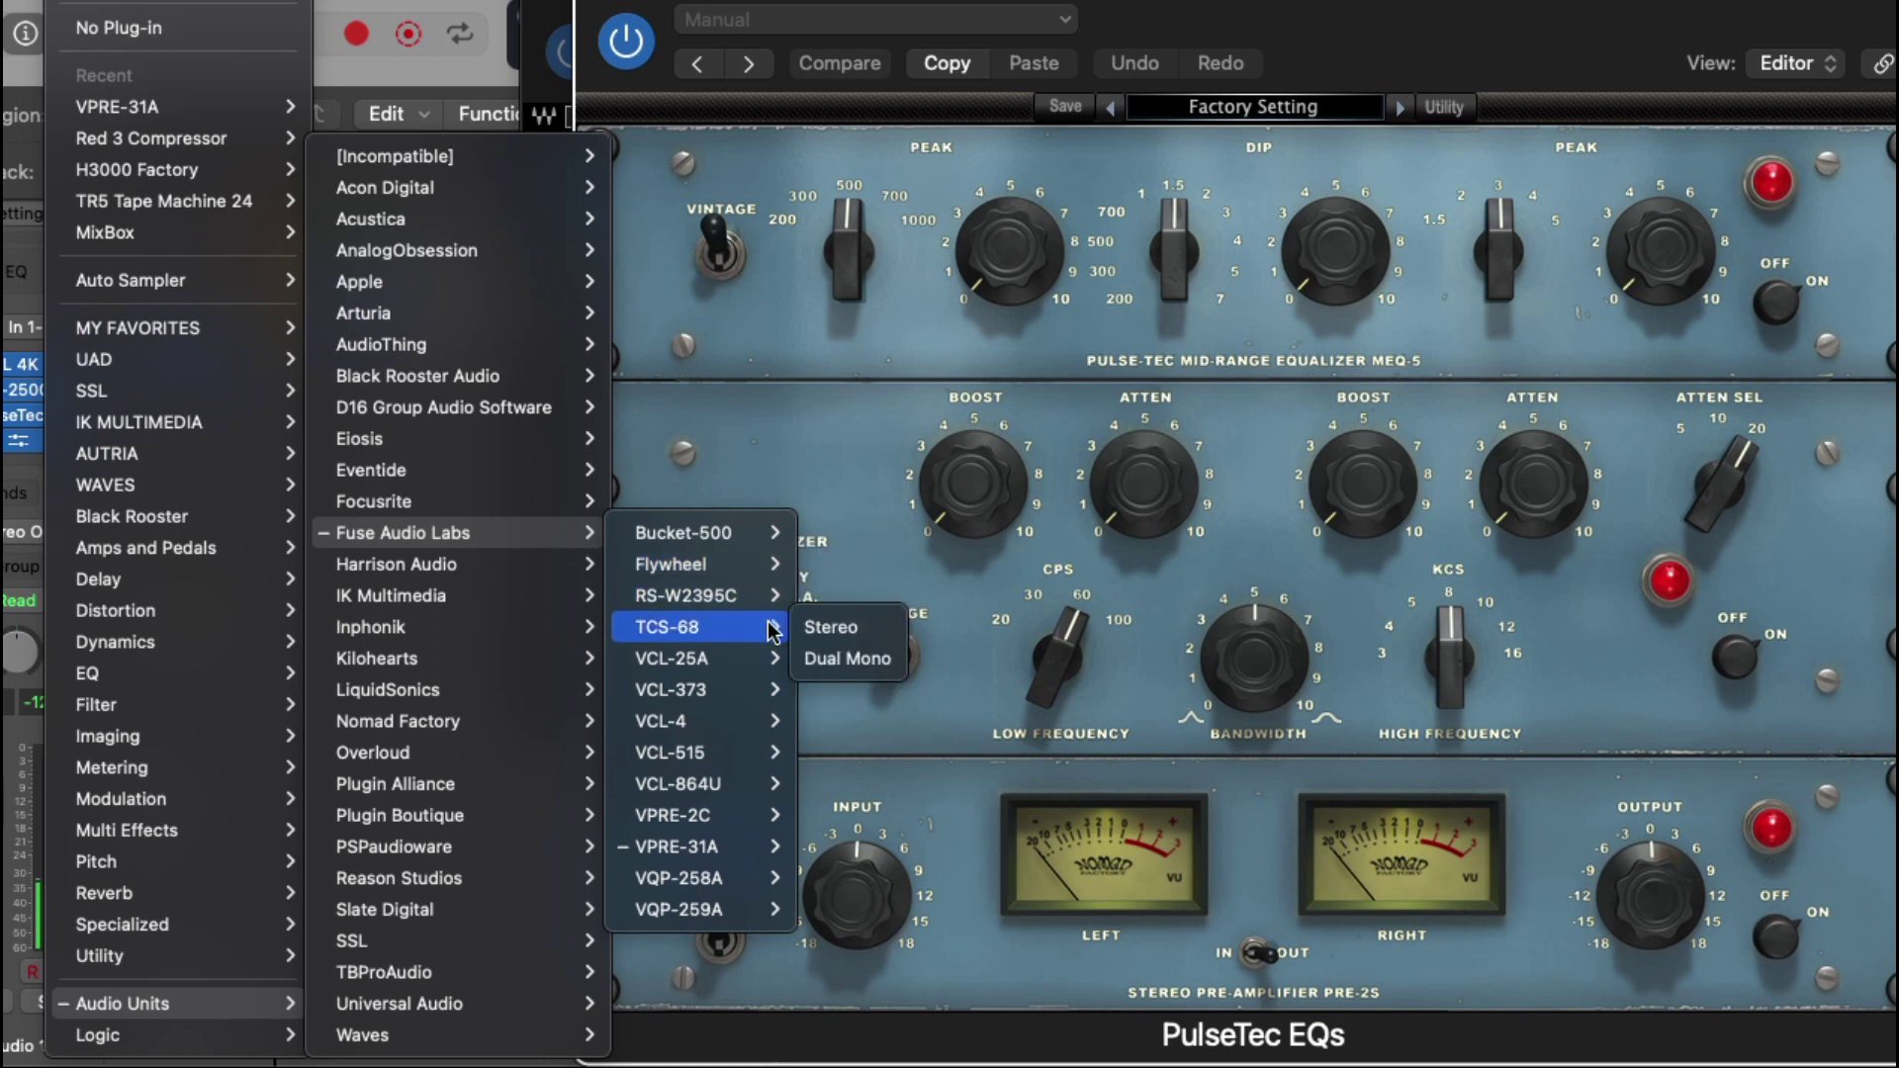
pyautogui.moveTo(781, 676)
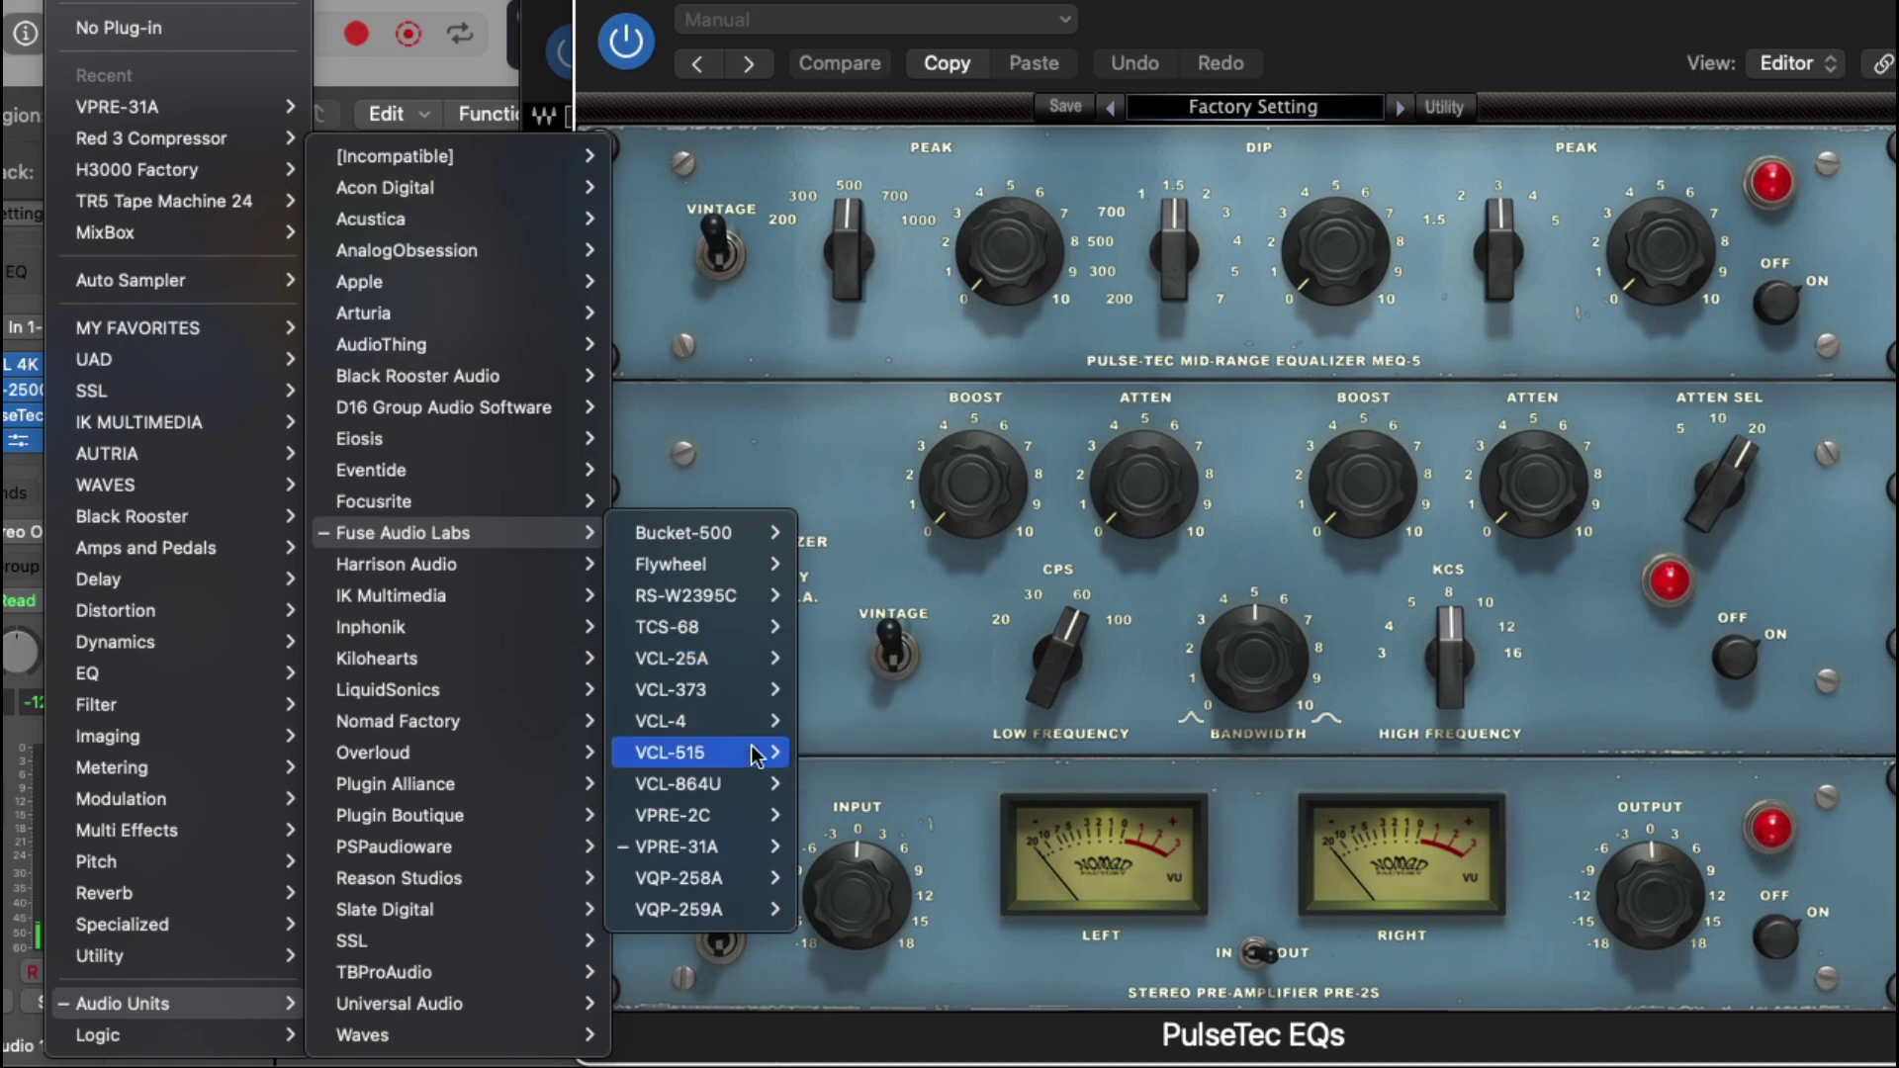
pyautogui.moveTo(768, 852)
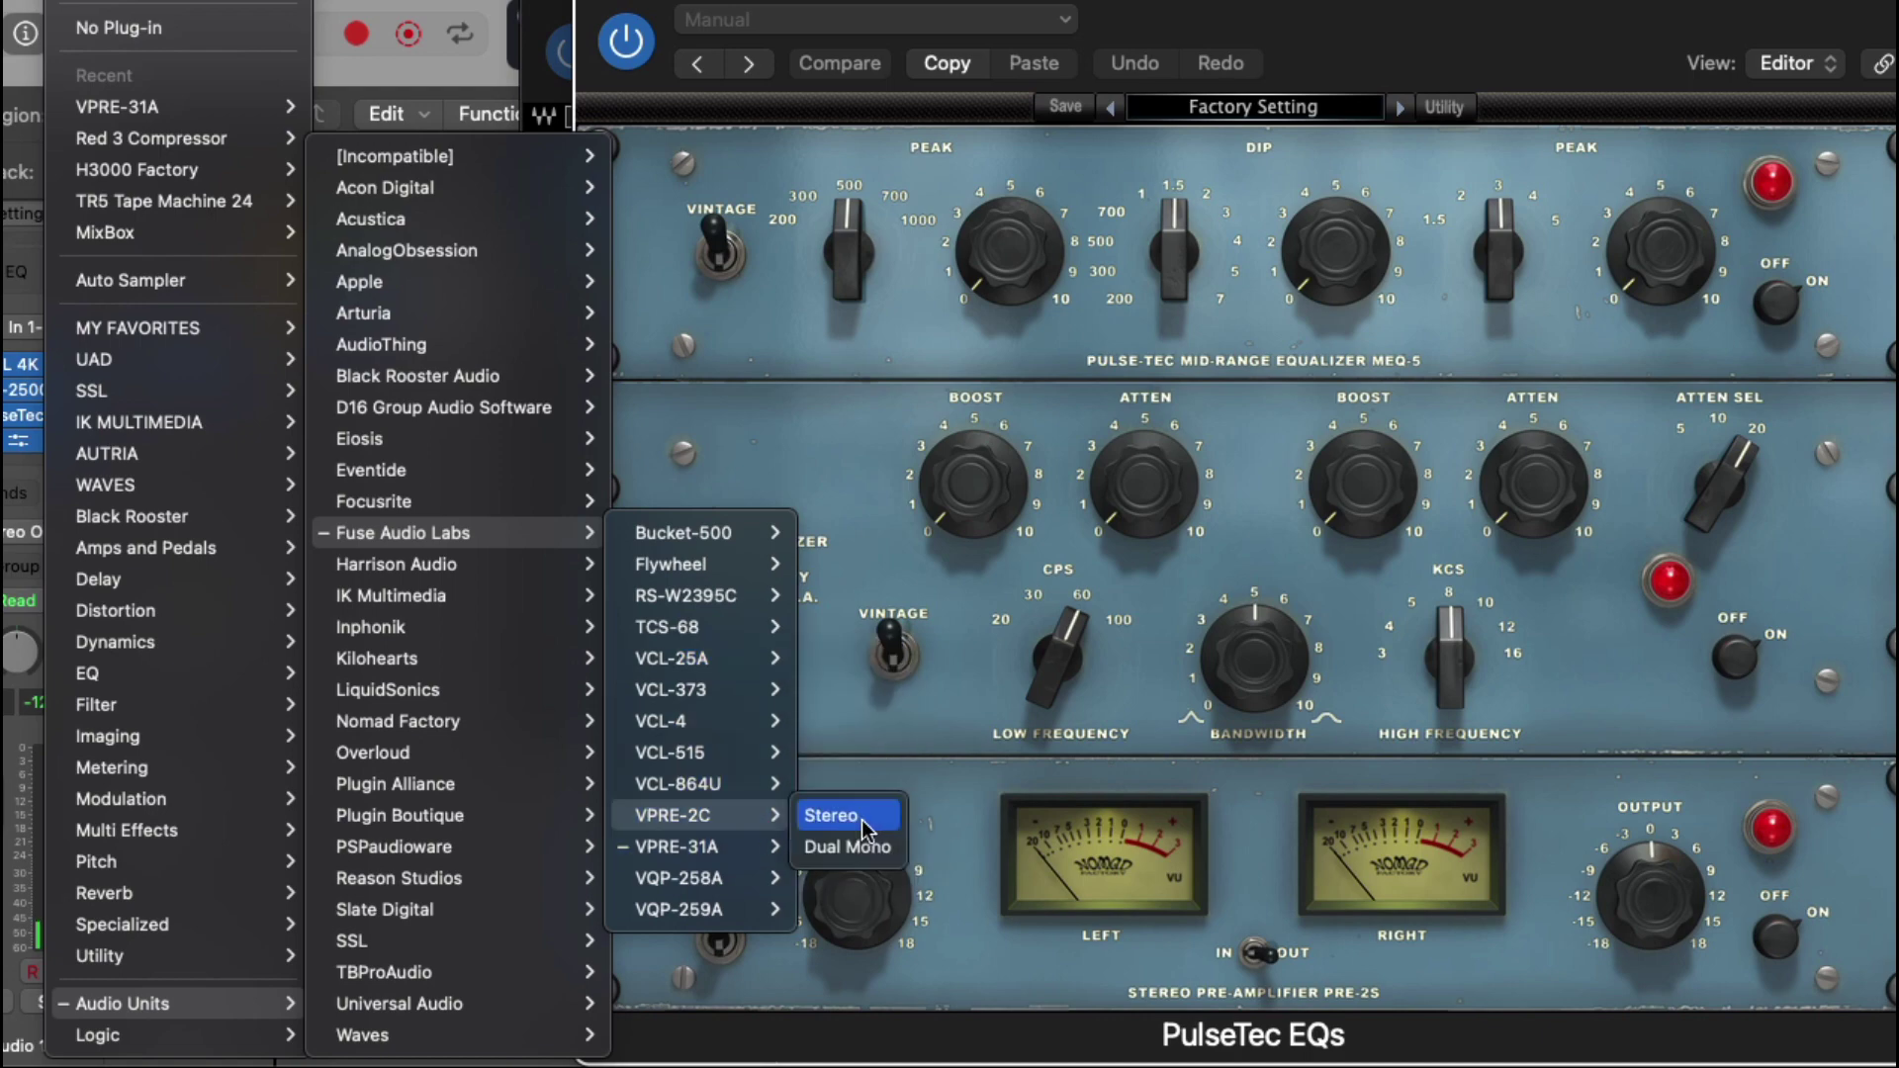
pyautogui.click(849, 847)
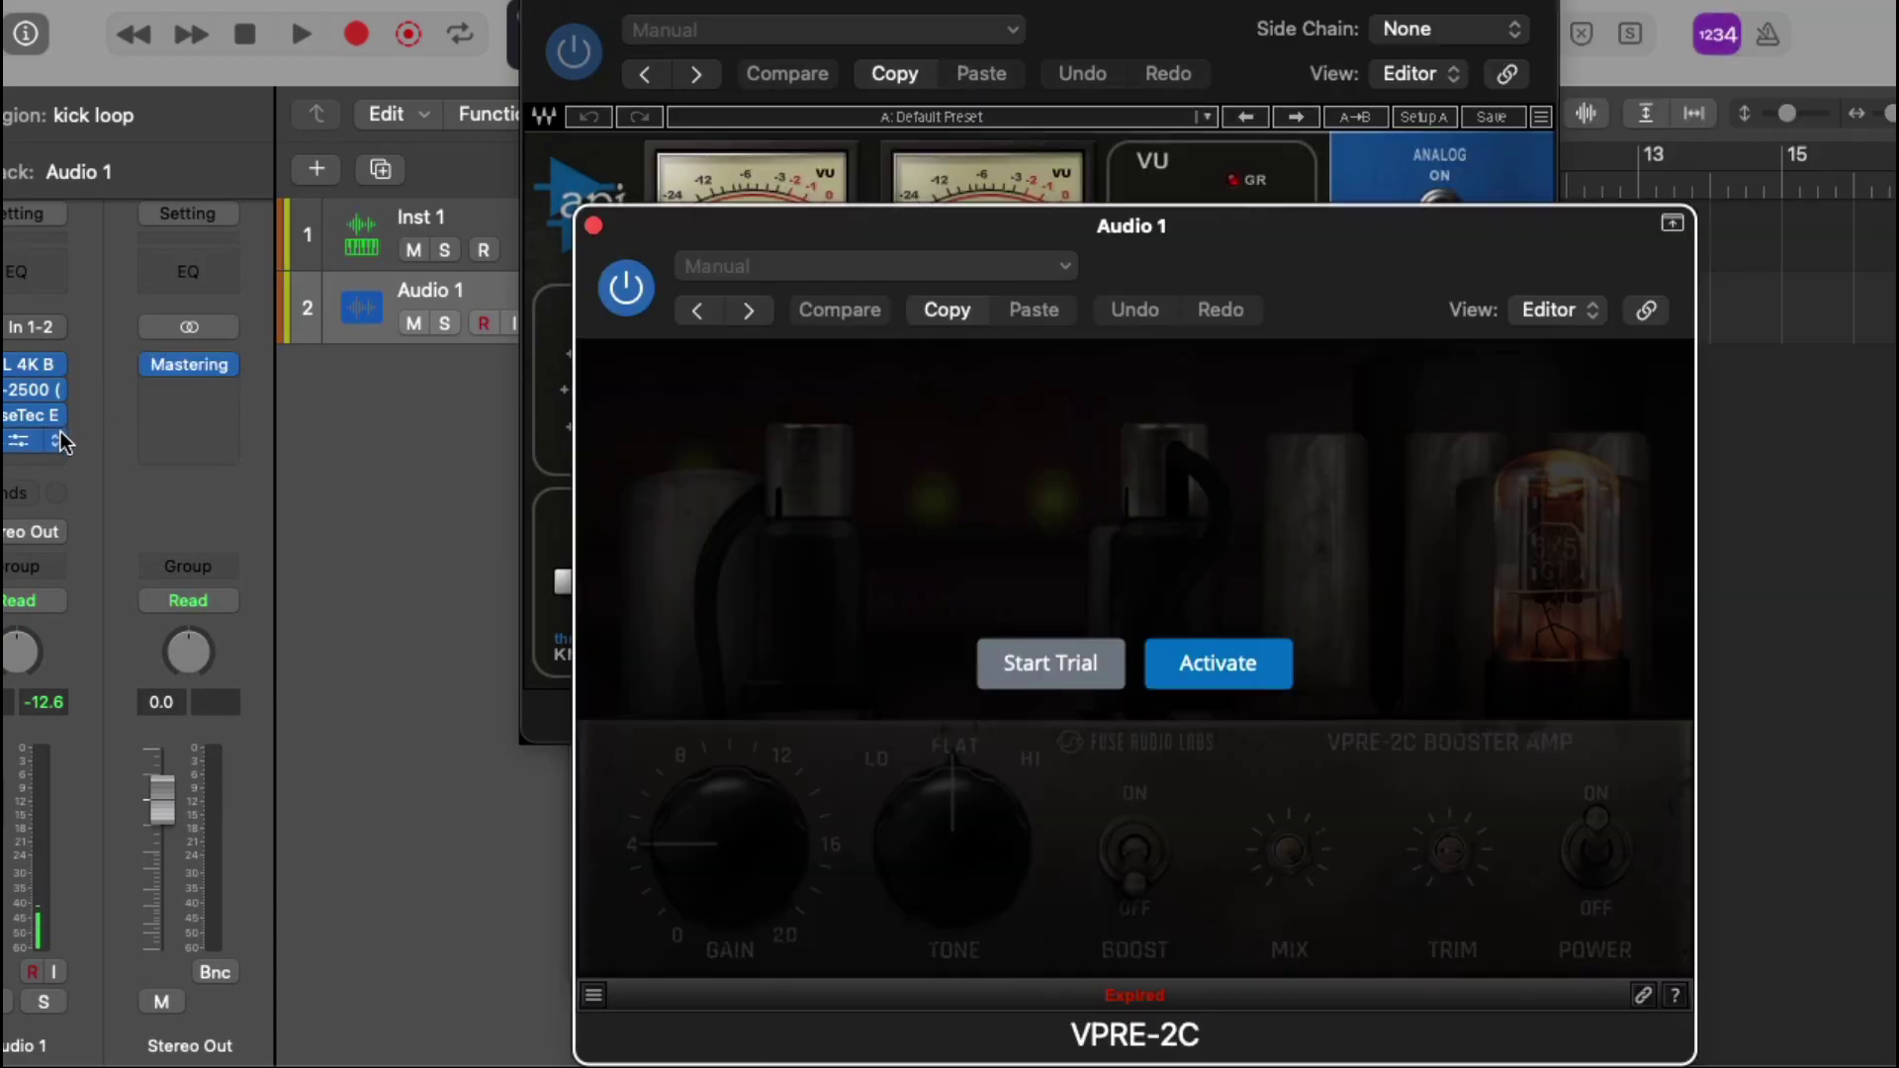
# Swap it for Fuse Audio Labs' RS-W2395C in stereo and drag its window up to show the full panel
pyautogui.click(61, 441)
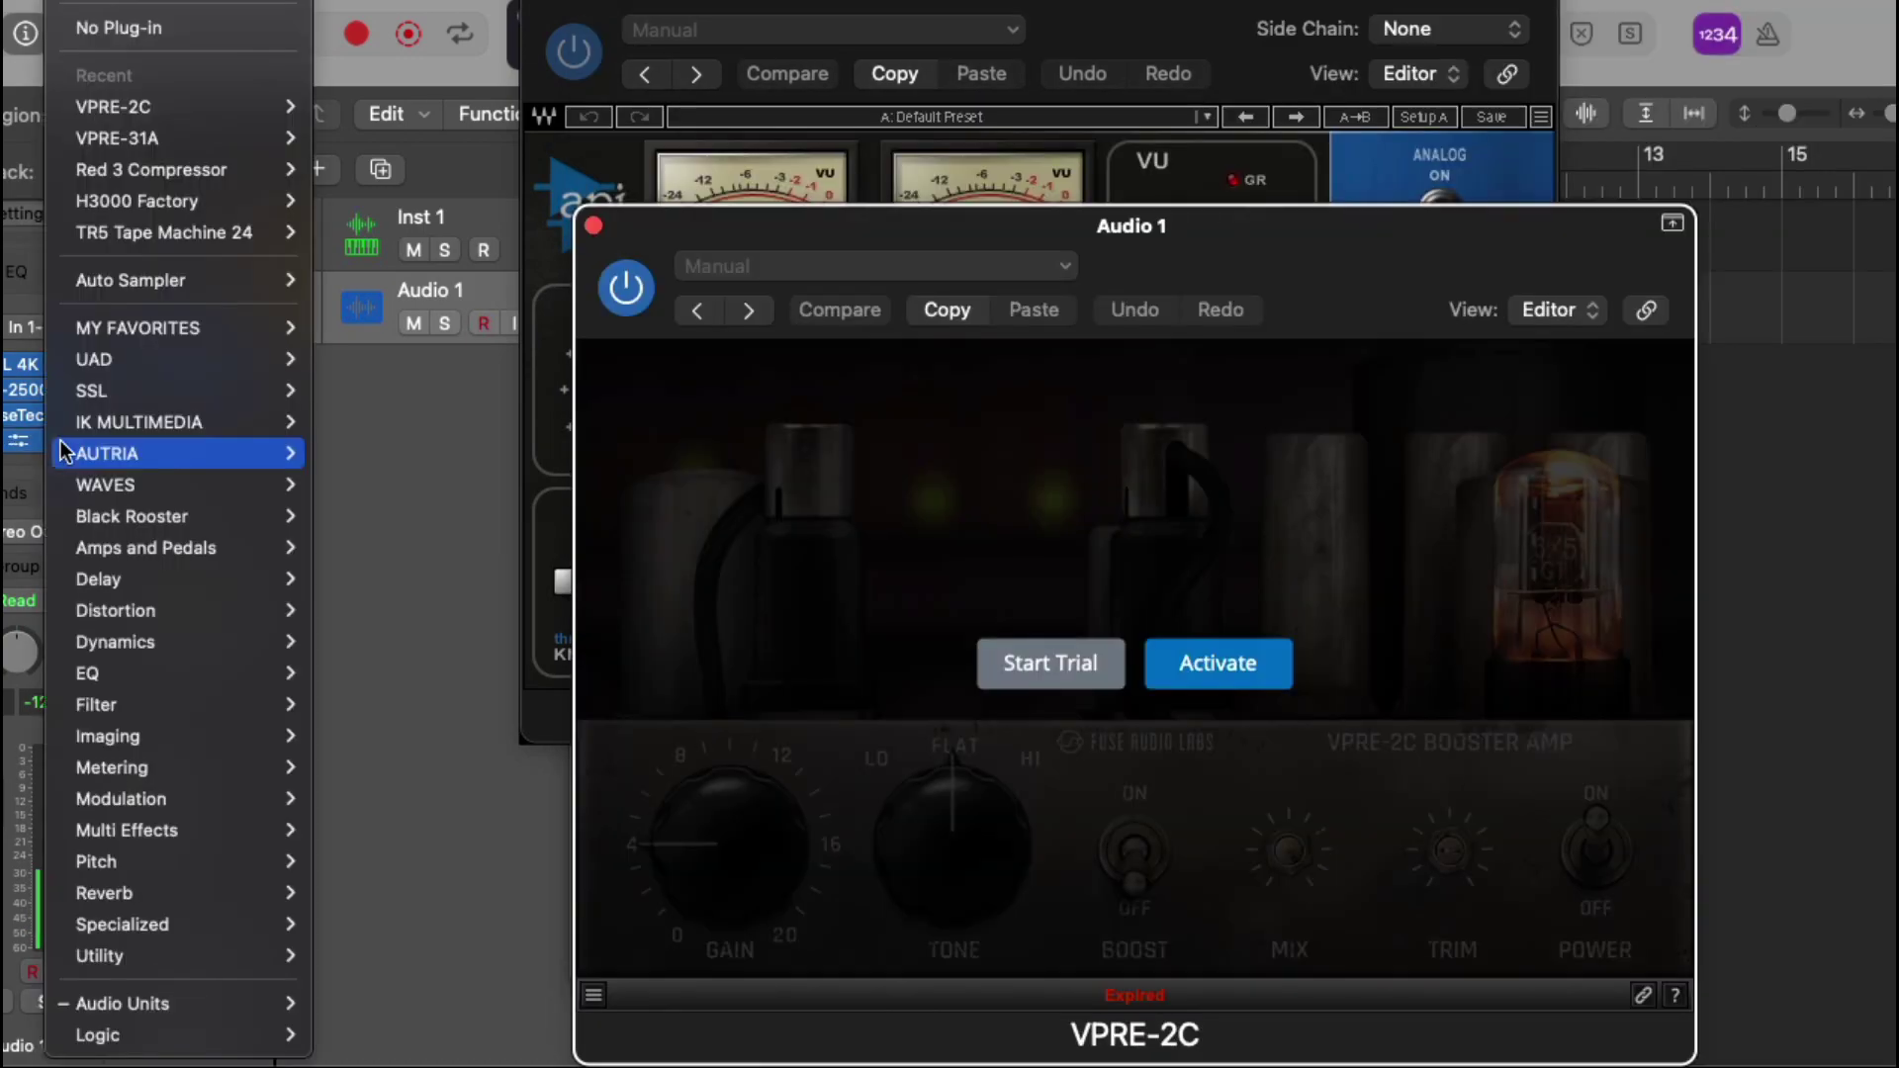
pyautogui.moveTo(61, 441)
pyautogui.moveTo(401, 677)
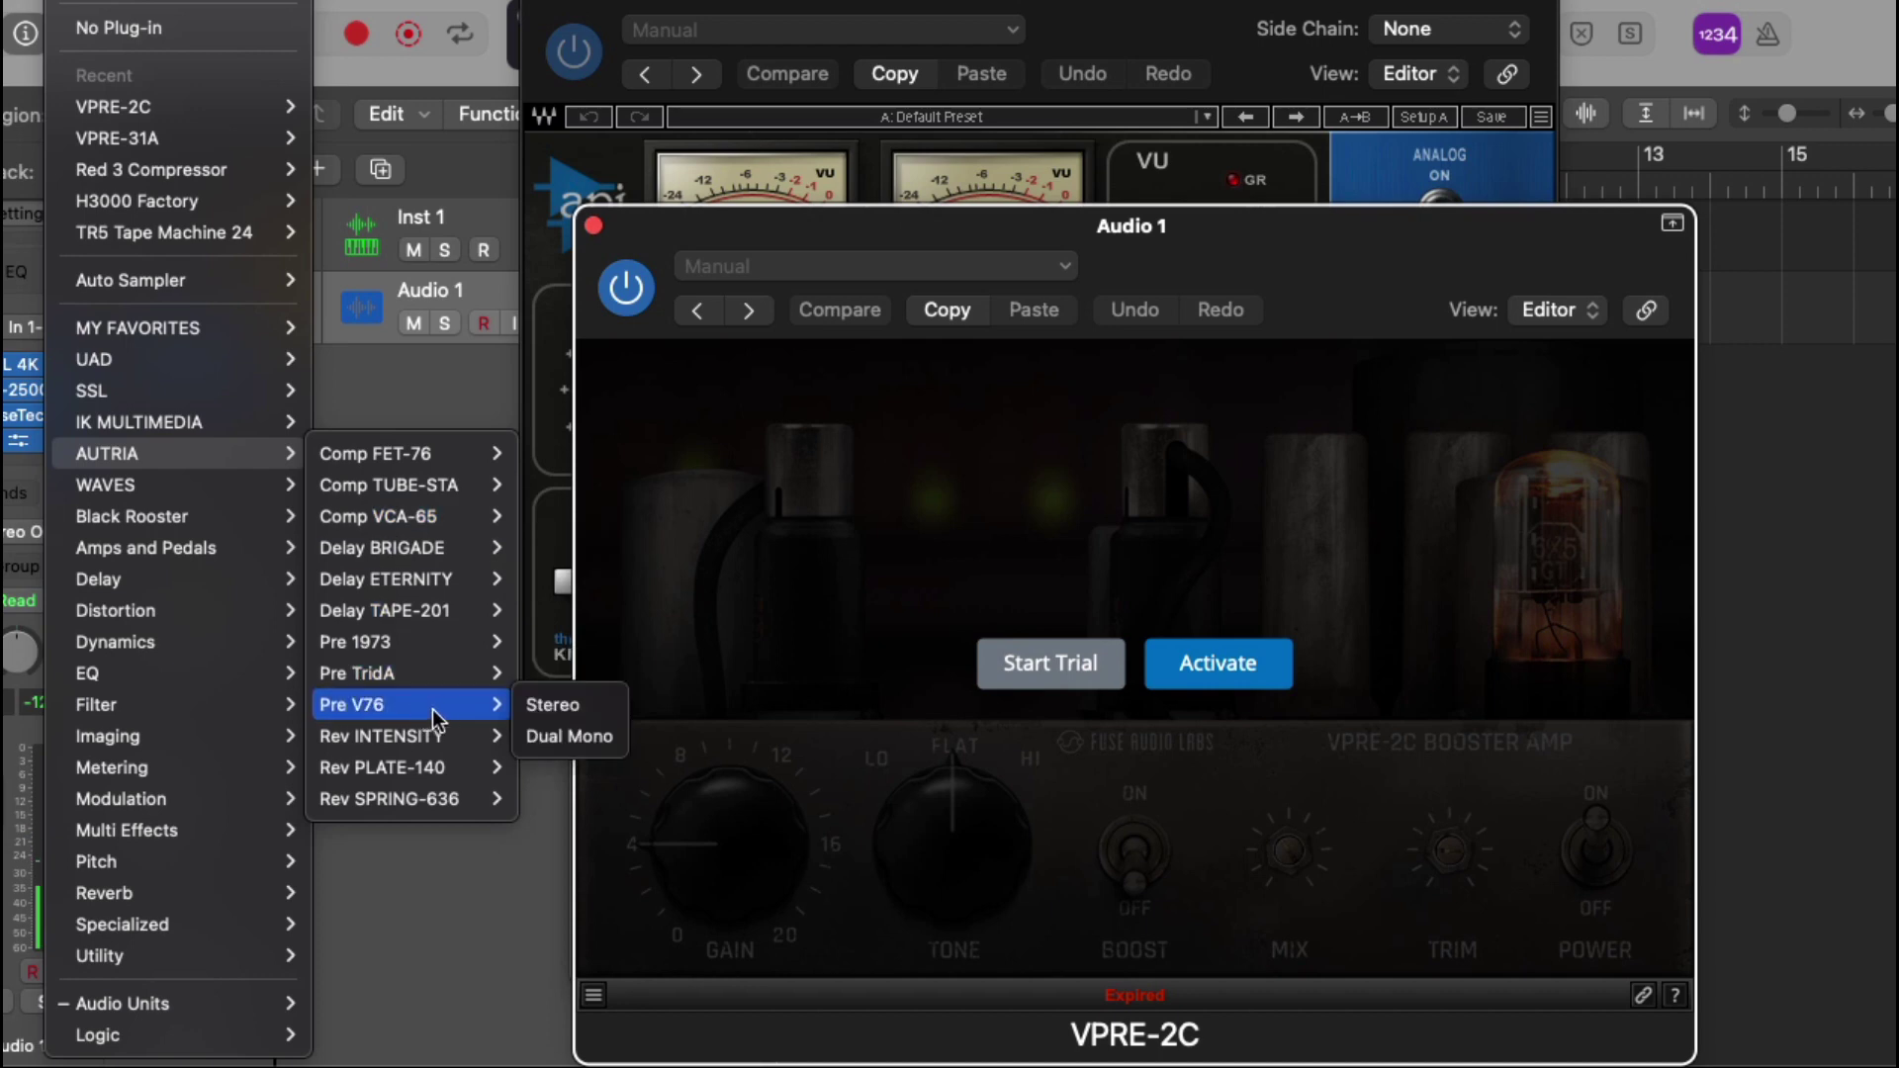
pyautogui.moveTo(469, 727)
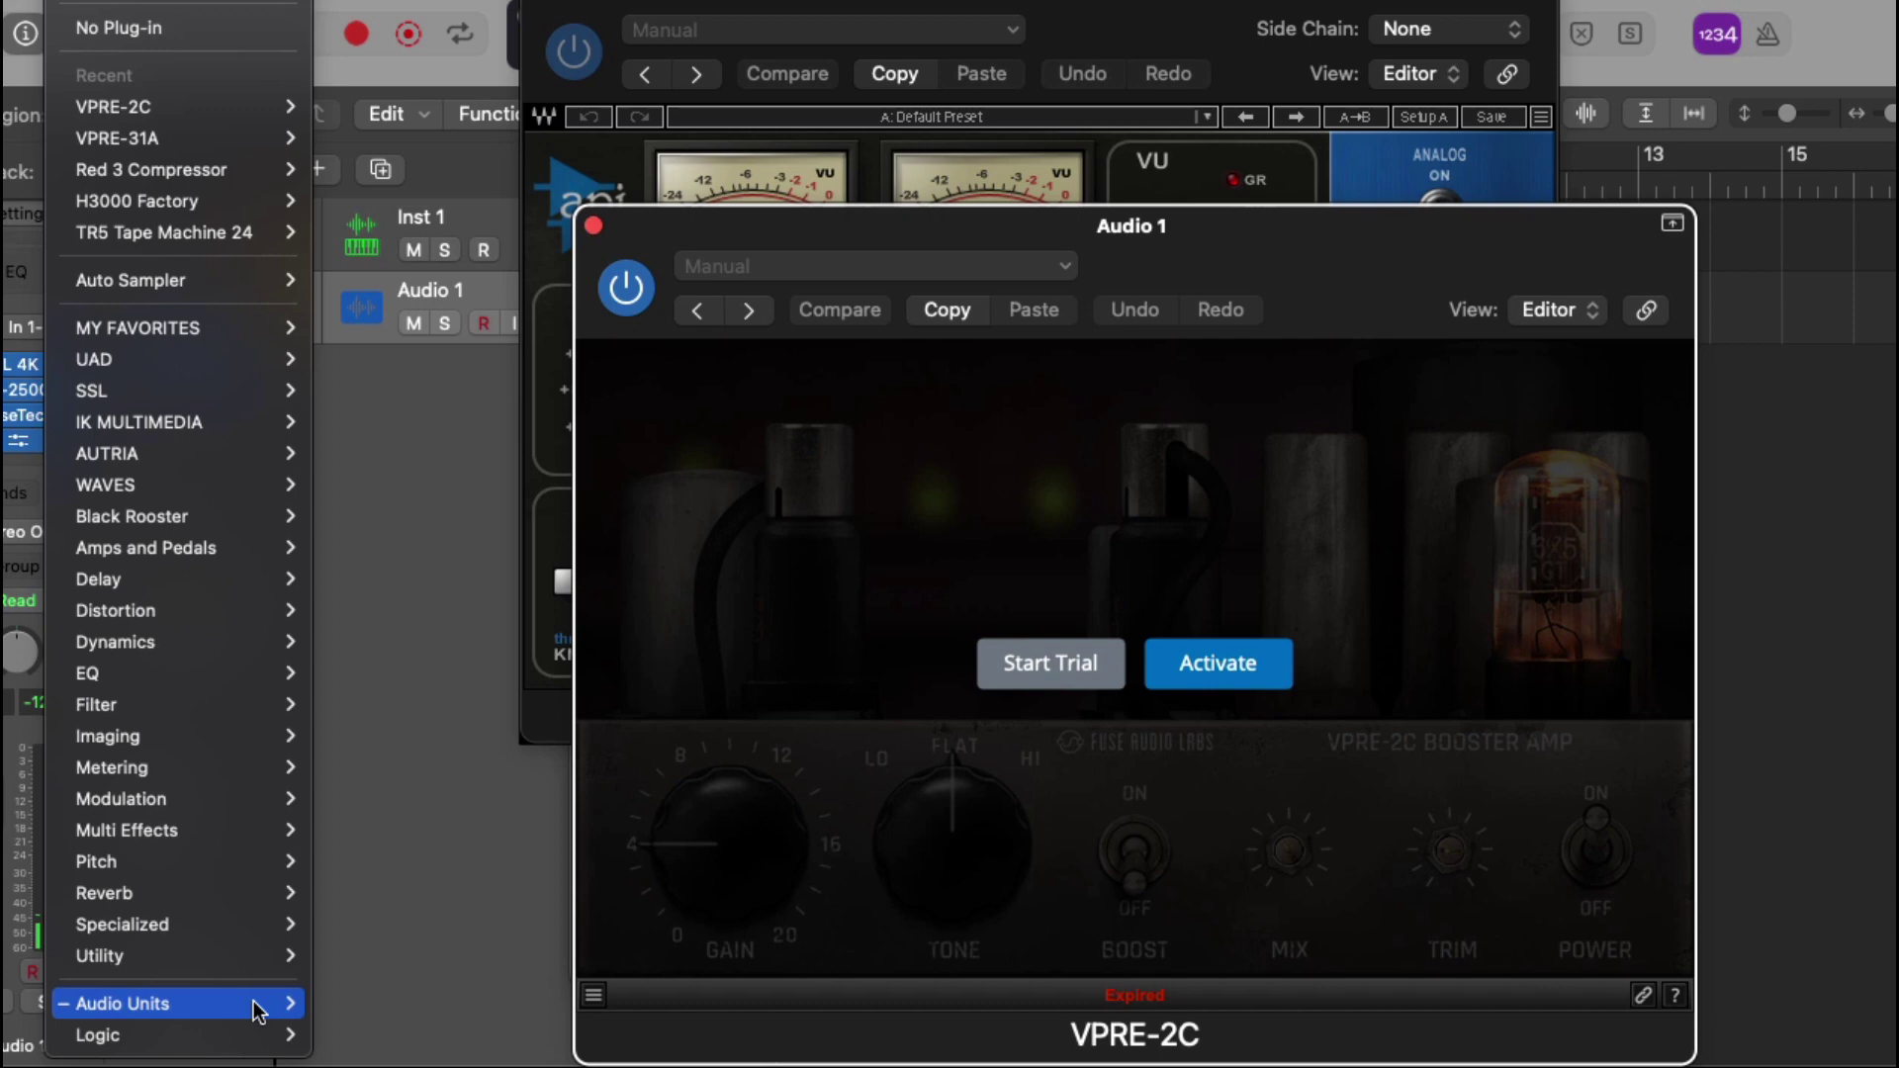
pyautogui.moveTo(263, 1010)
pyautogui.moveTo(455, 546)
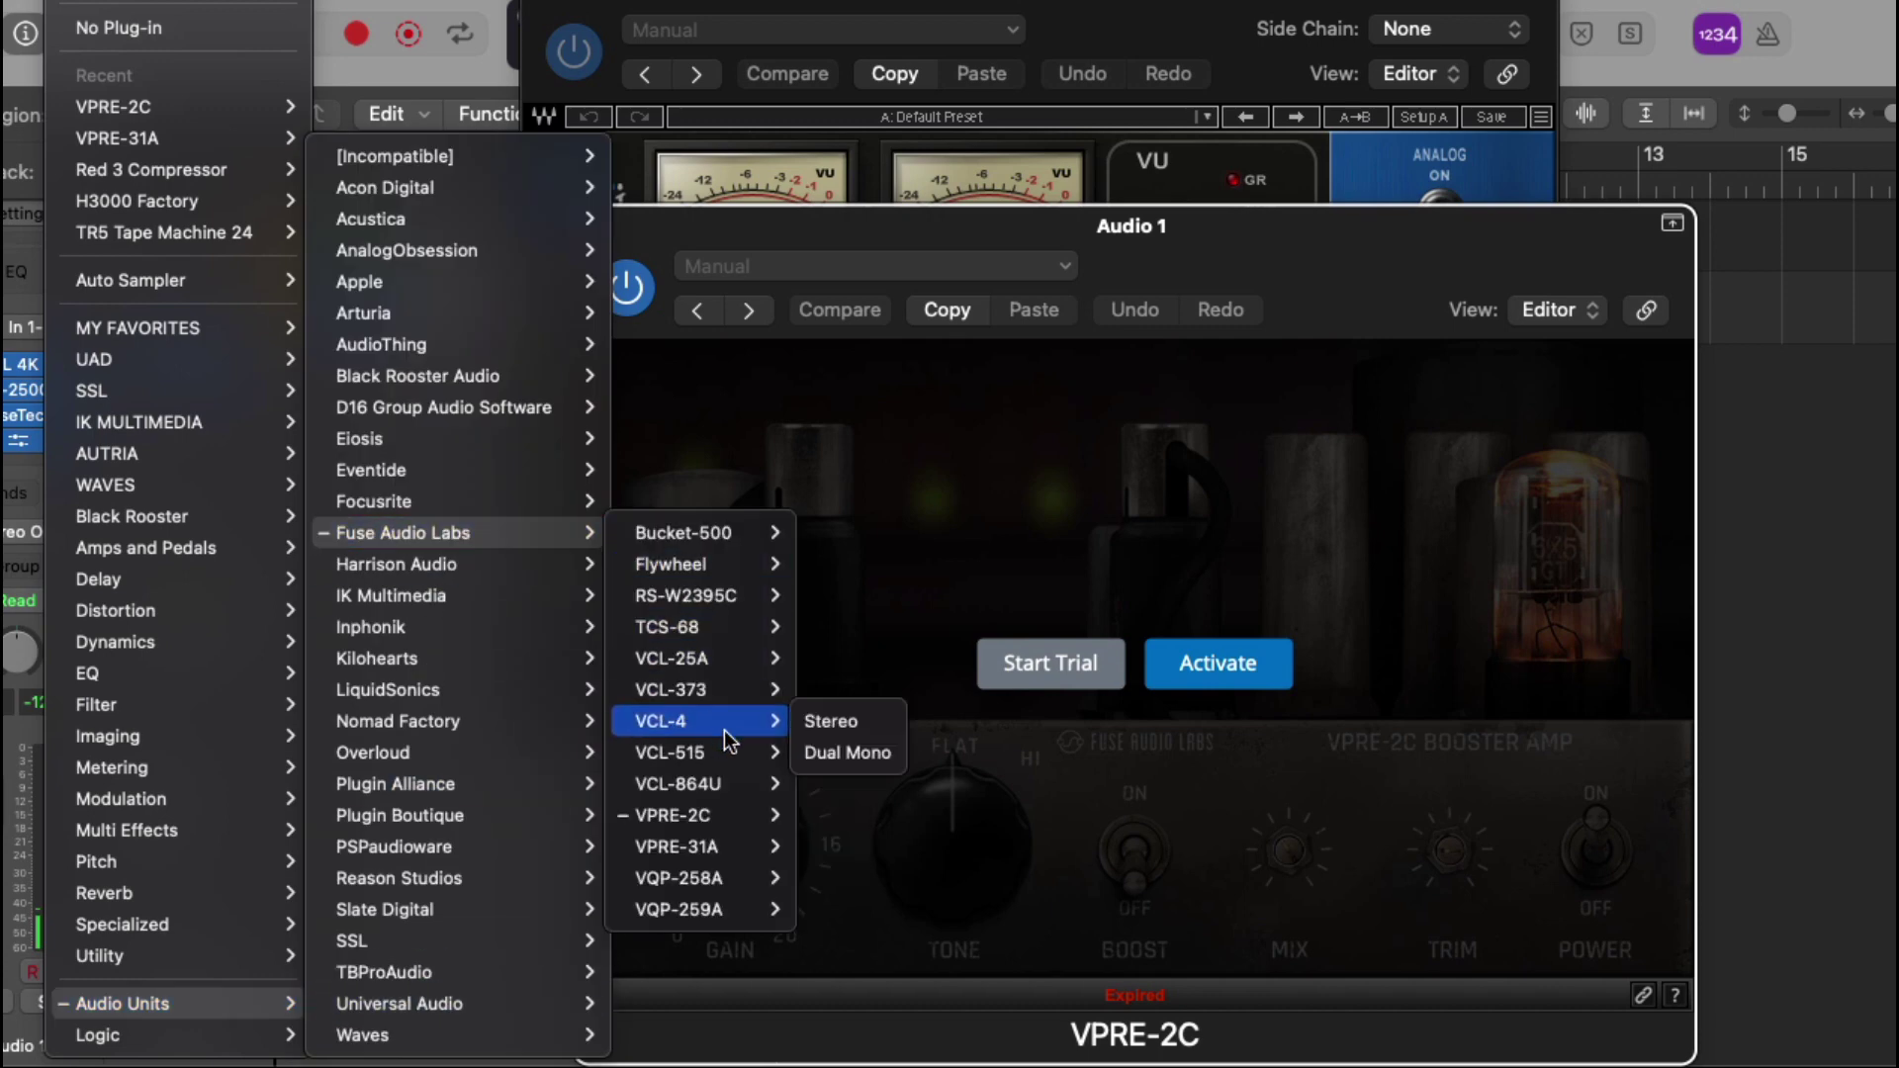
pyautogui.moveTo(729, 640)
pyautogui.moveTo(717, 595)
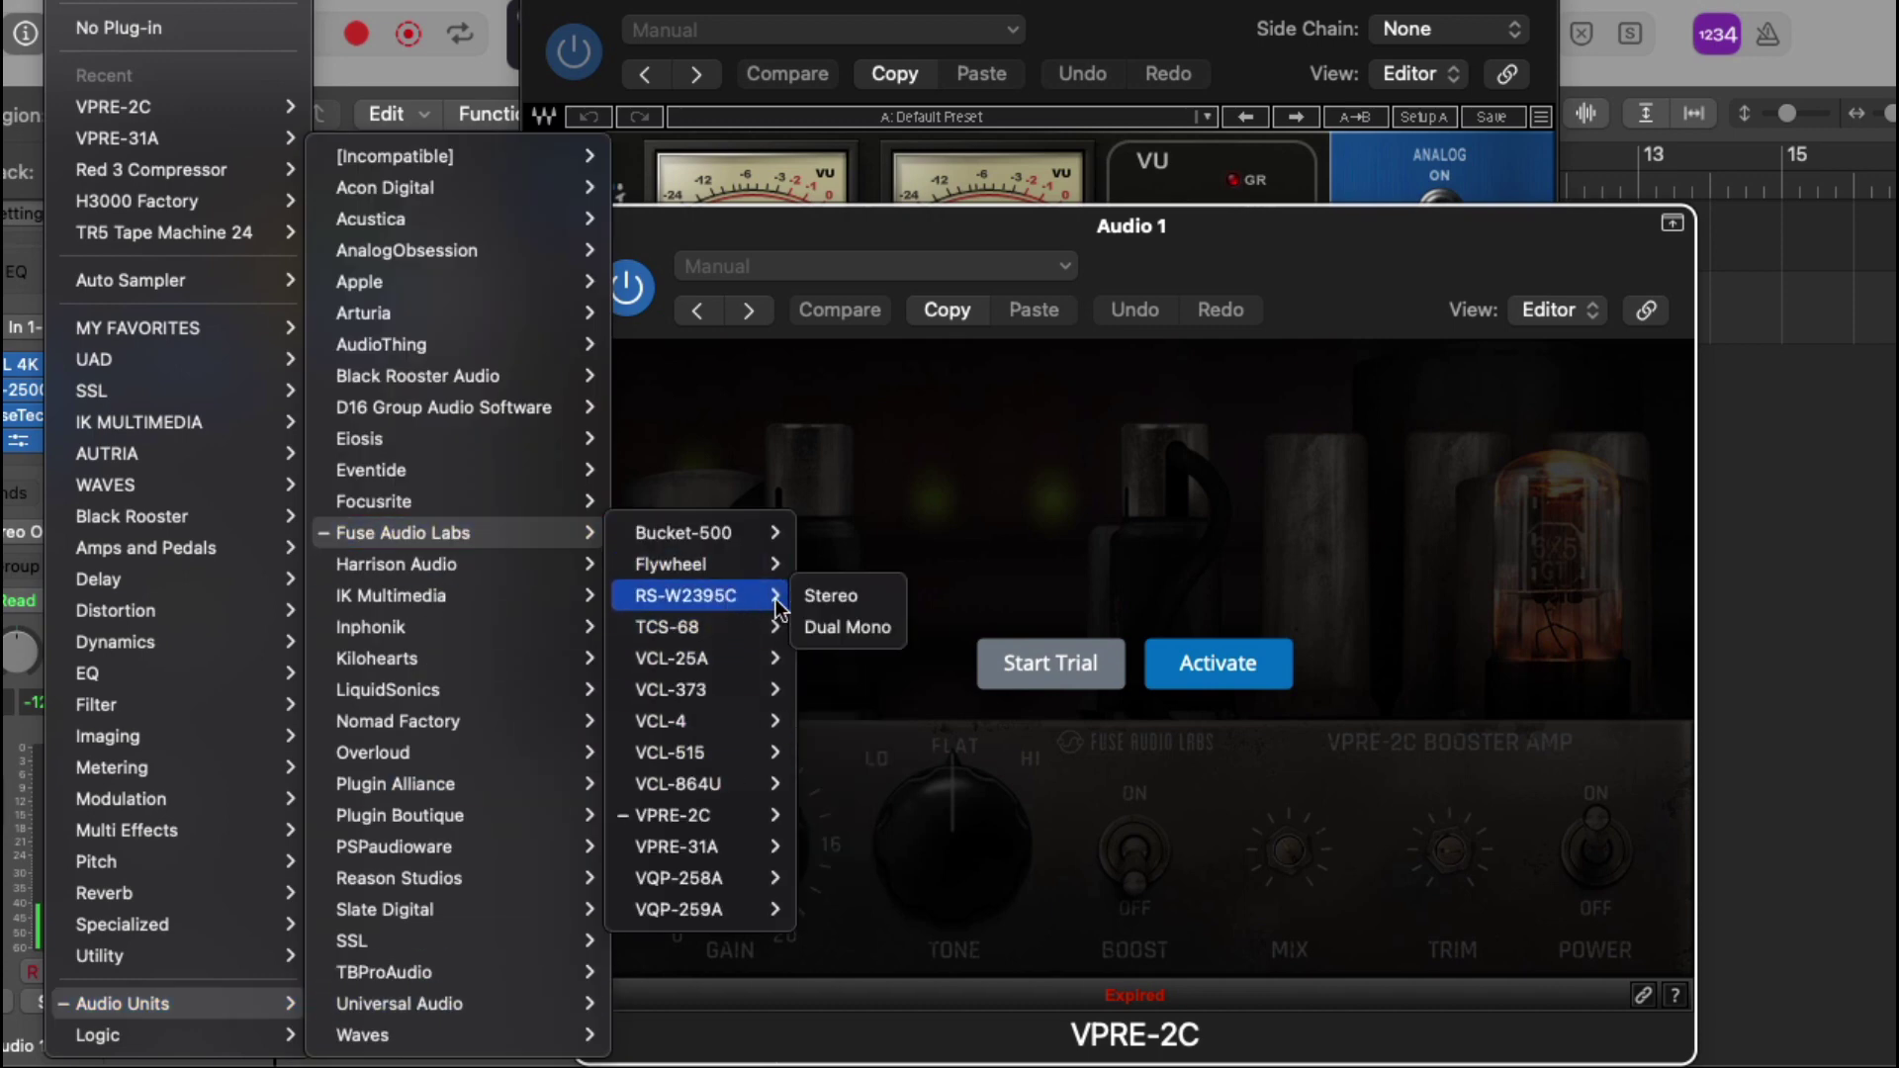
pyautogui.click(831, 596)
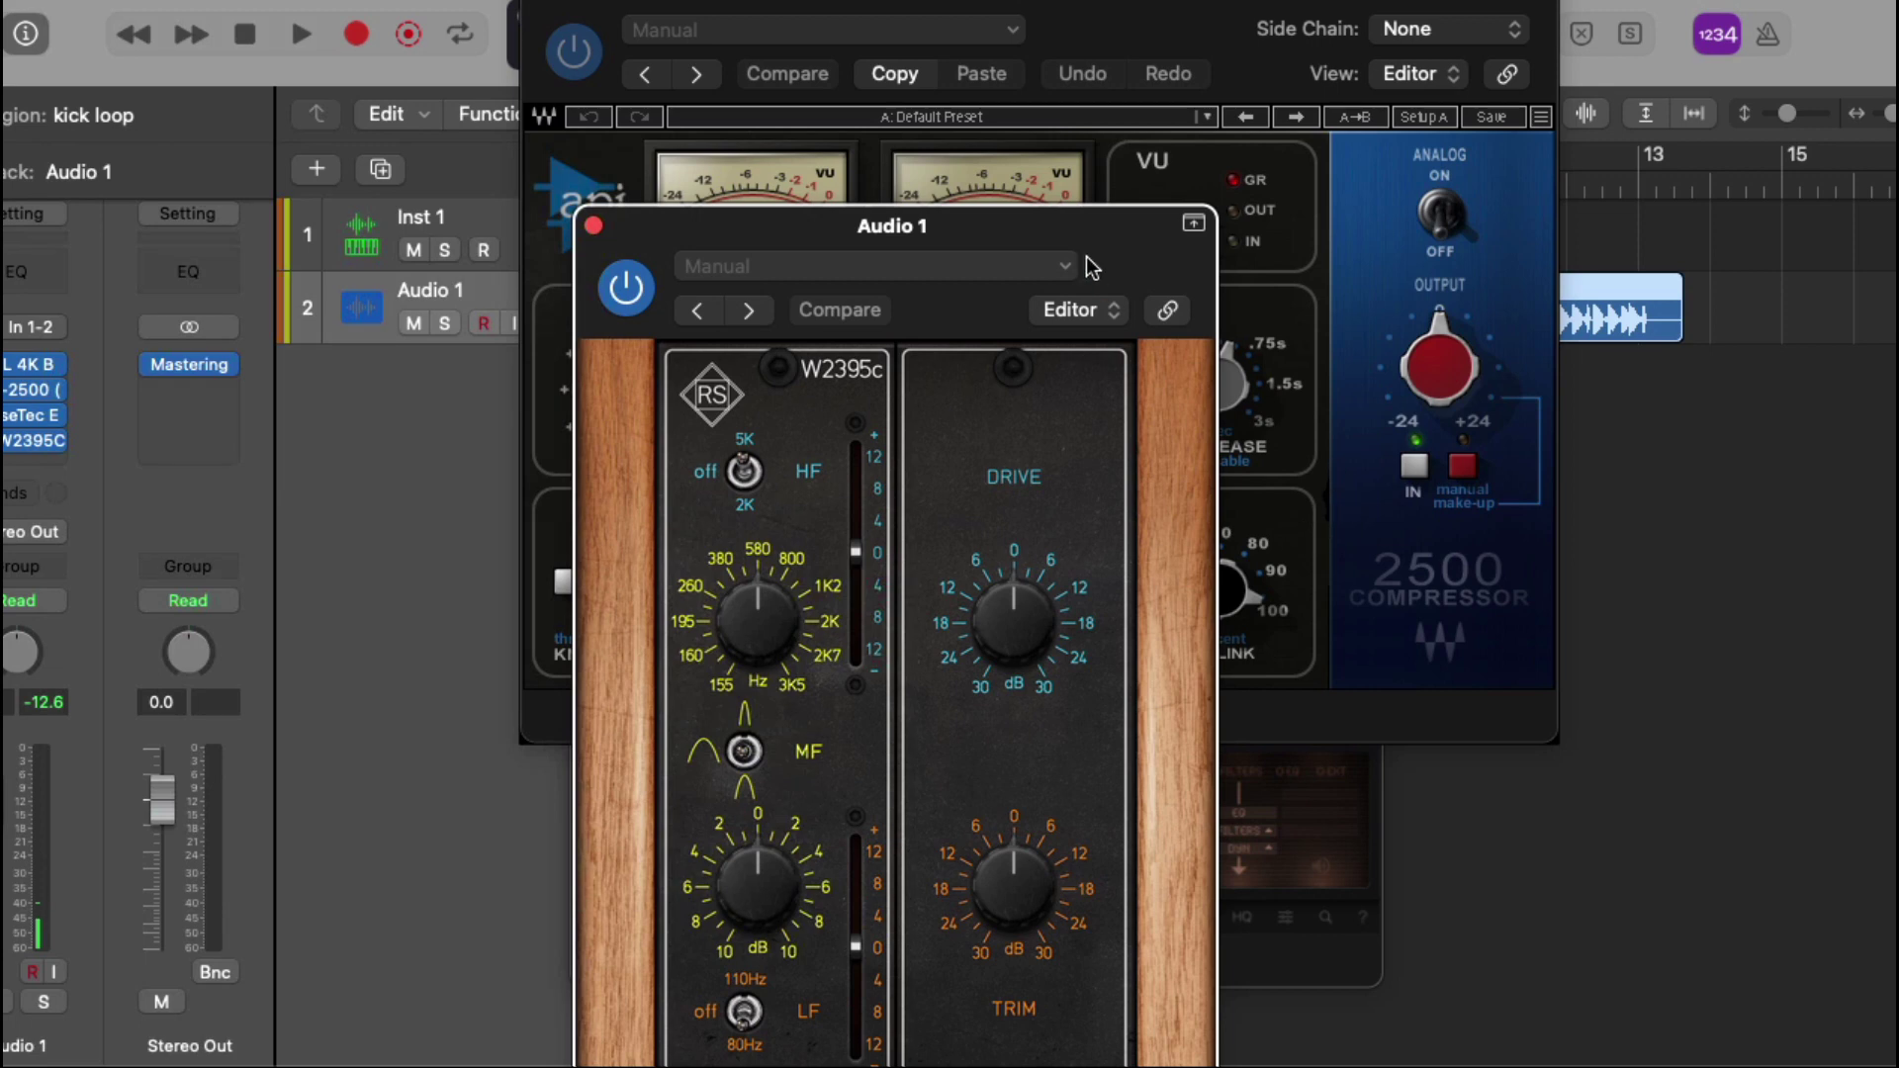
pyautogui.moveTo(1075, 230); pyautogui.dragTo(1416, 0)
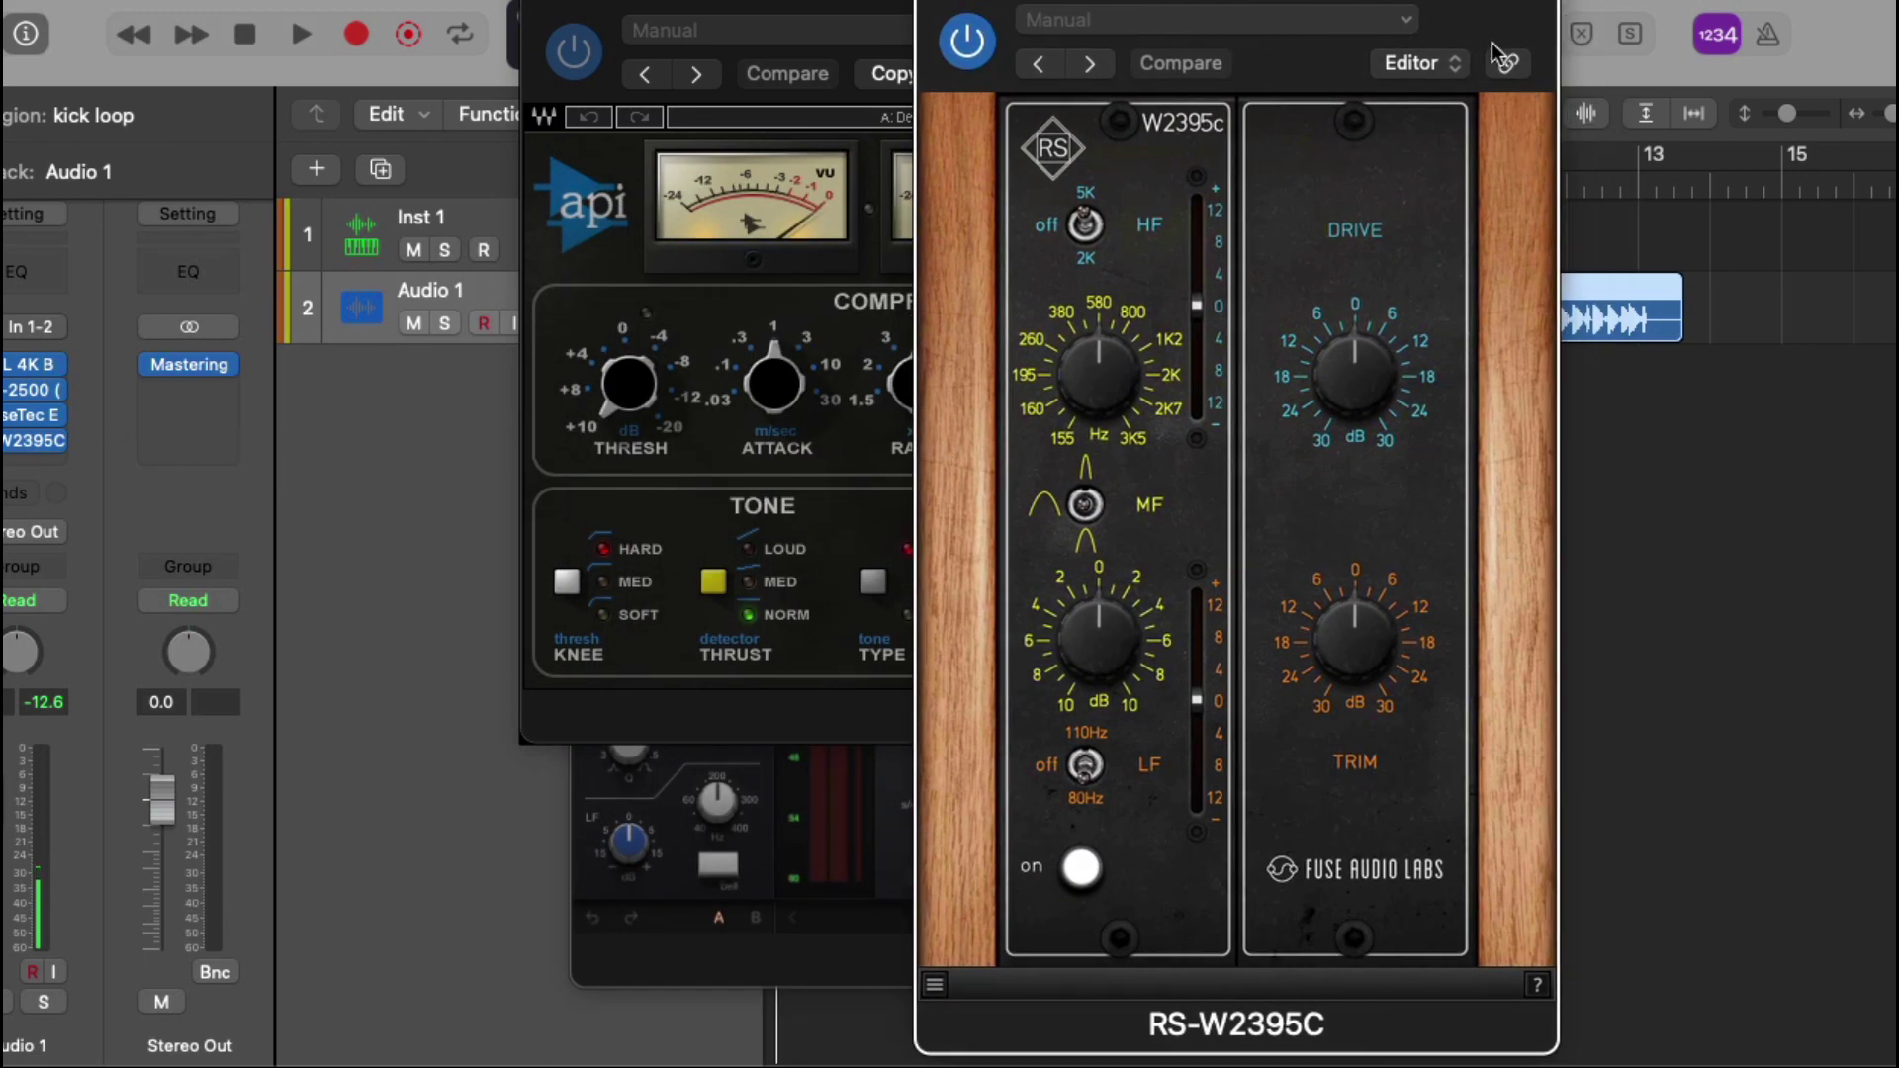
# Load Harrison 32 Bus in stereo on Audio 1 and reposition its window
pyautogui.click(60, 442)
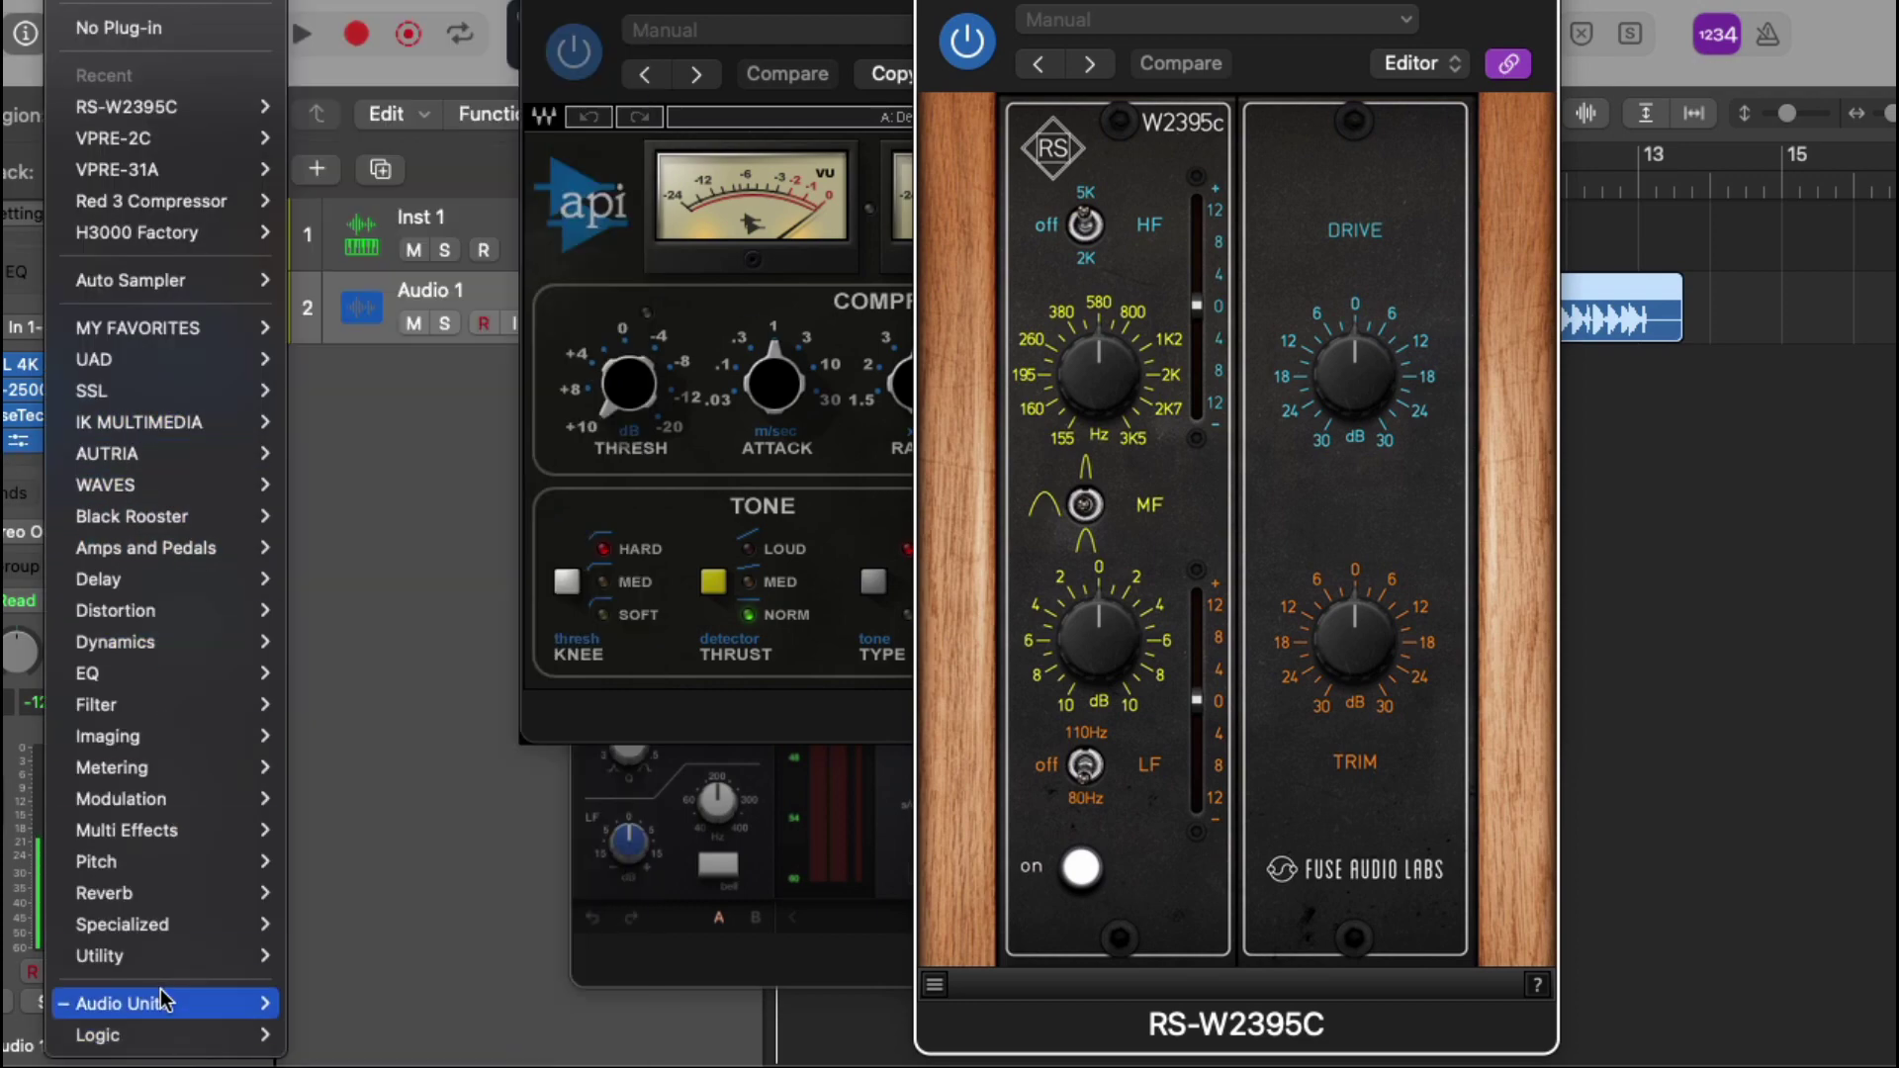
pyautogui.moveTo(168, 1008)
pyautogui.moveTo(553, 564)
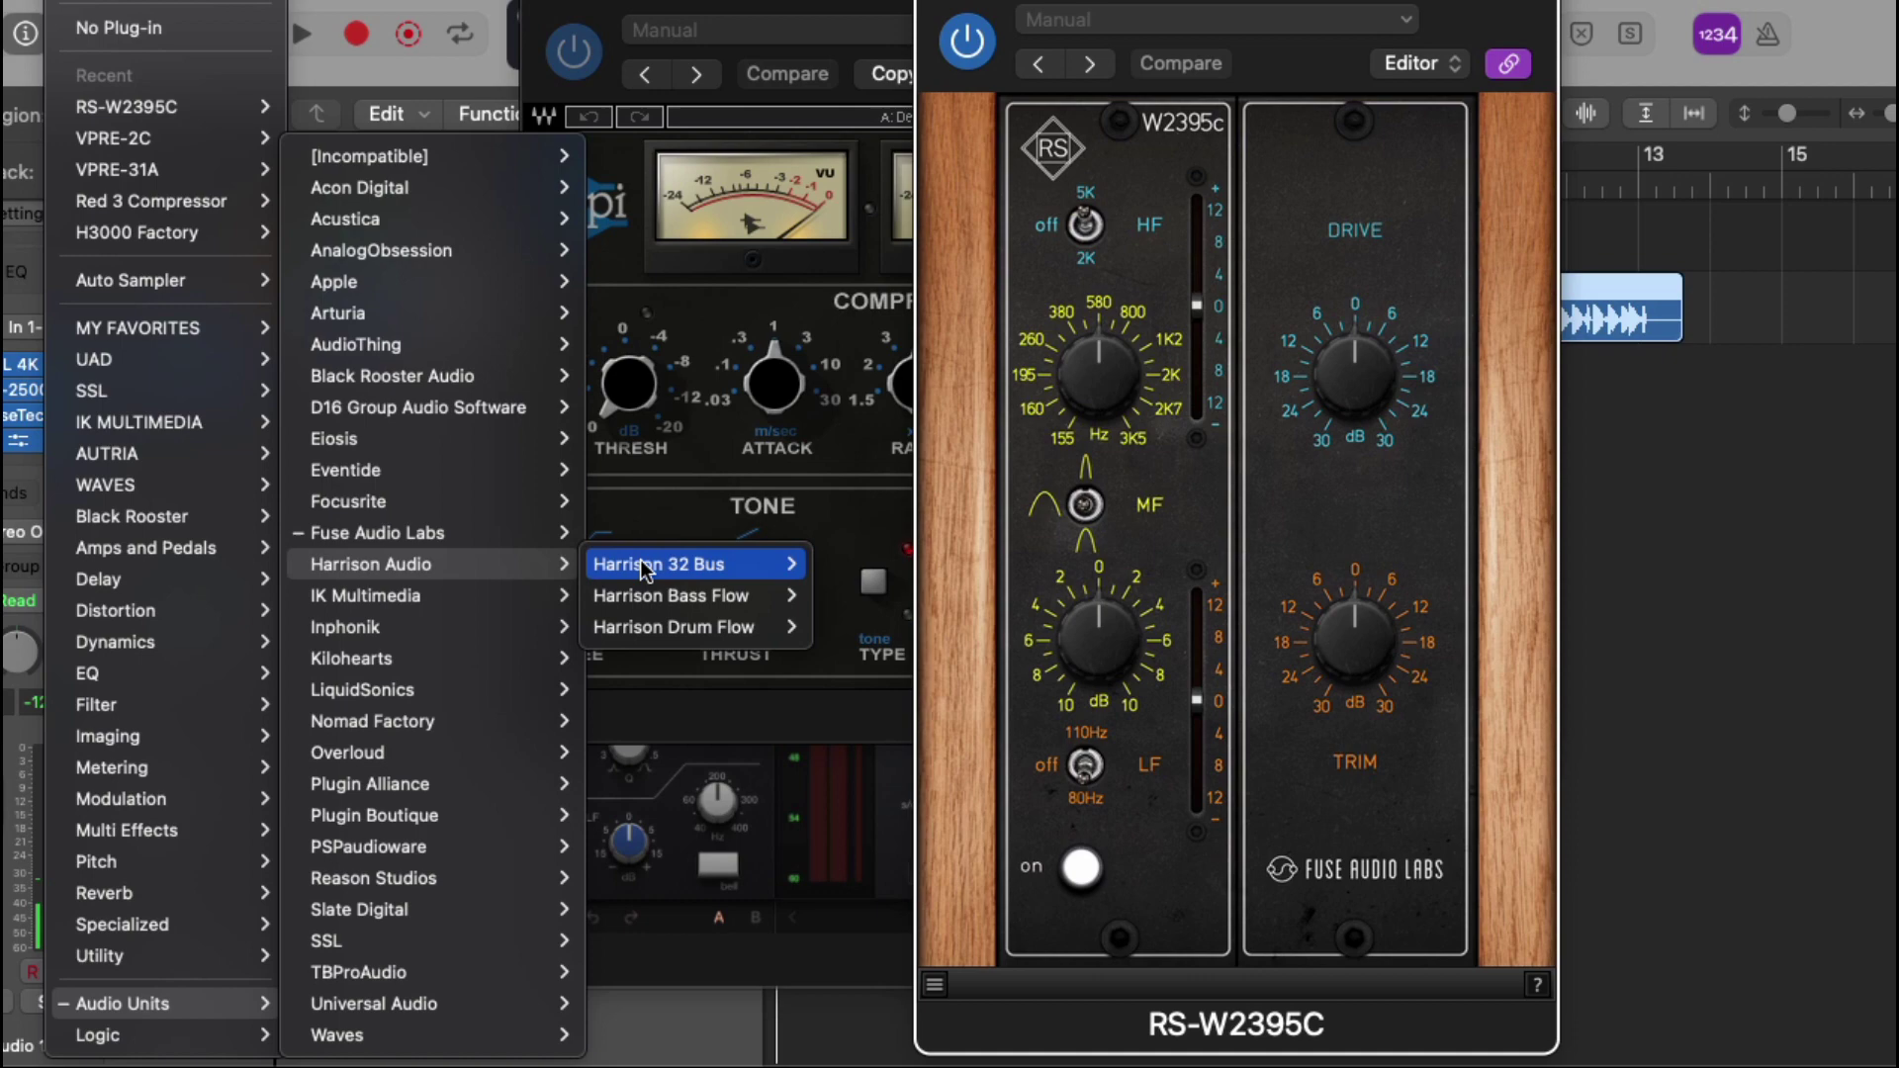
pyautogui.moveTo(729, 579)
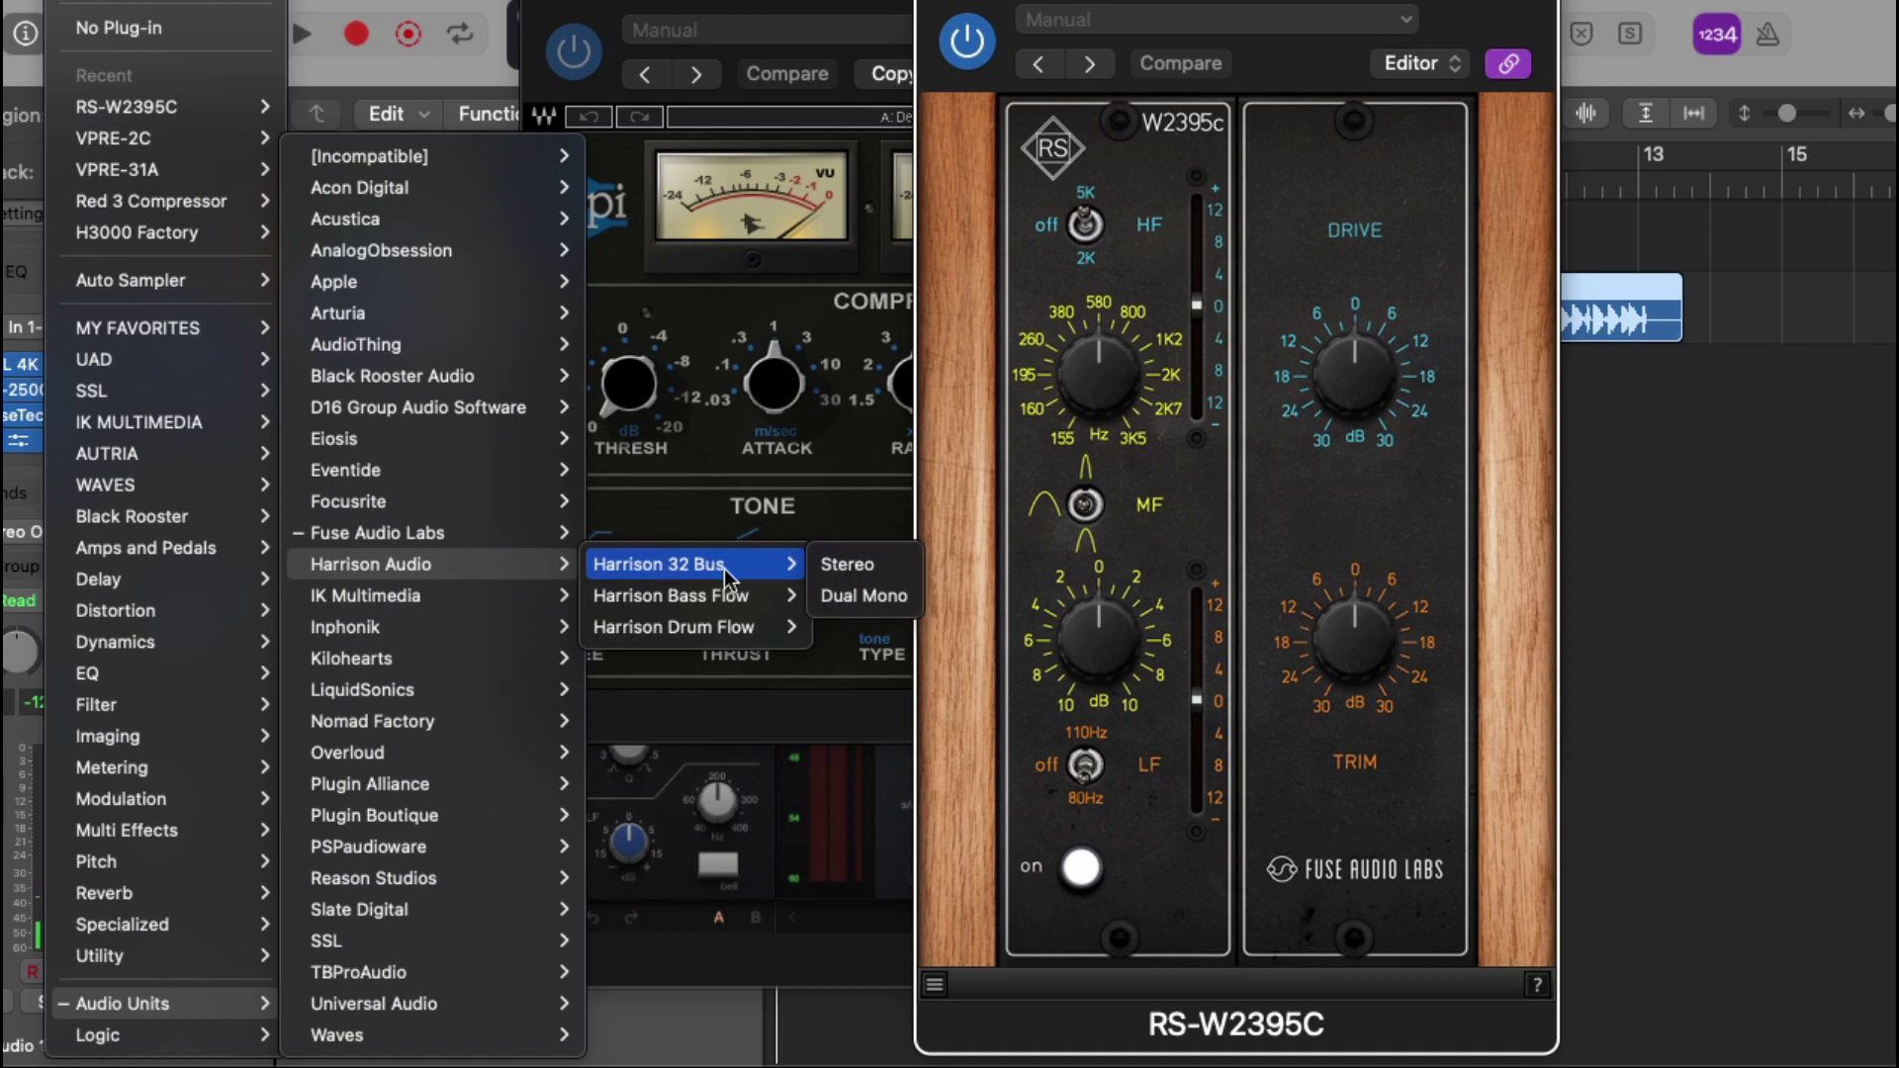
pyautogui.click(861, 565)
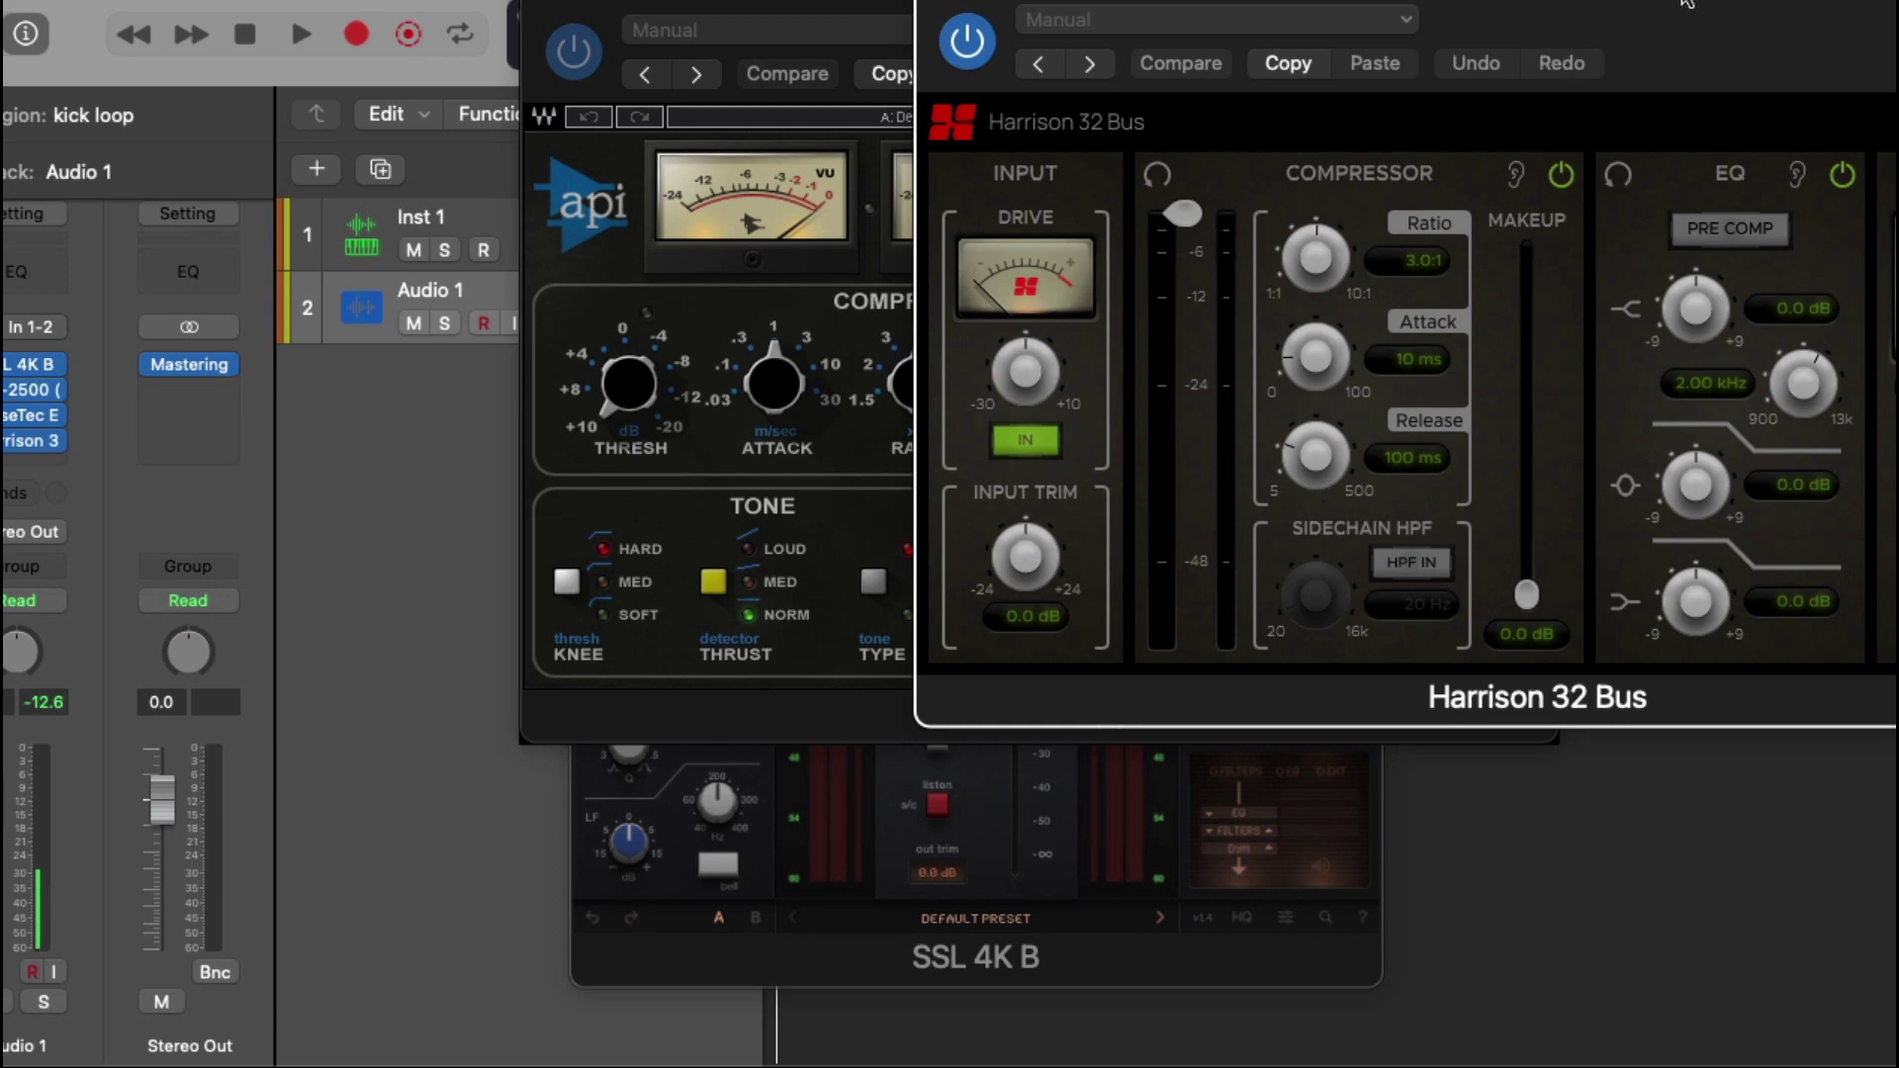
pyautogui.moveTo(1686, 3); pyautogui.dragTo(1162, 44)
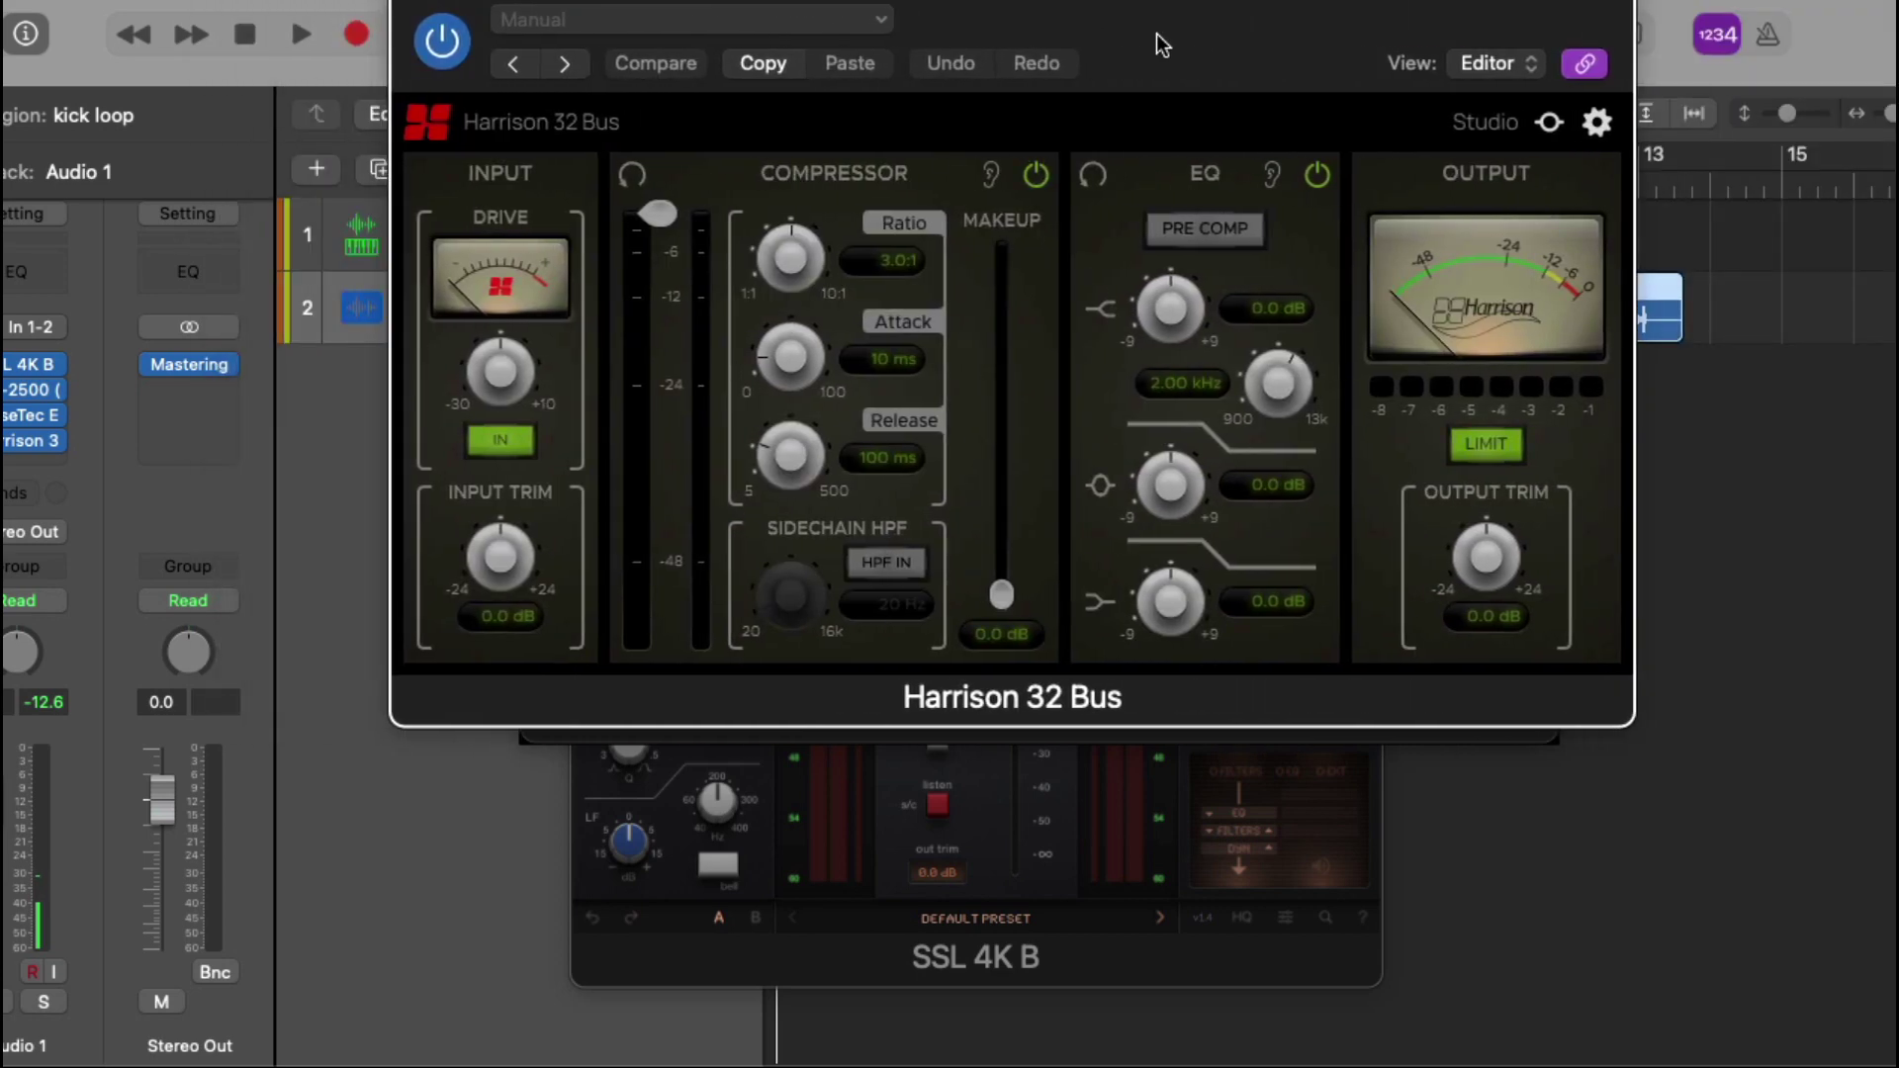
# Replace it with Harrison Drum Flow in stereo, shift its window left, then close it
pyautogui.click(57, 451)
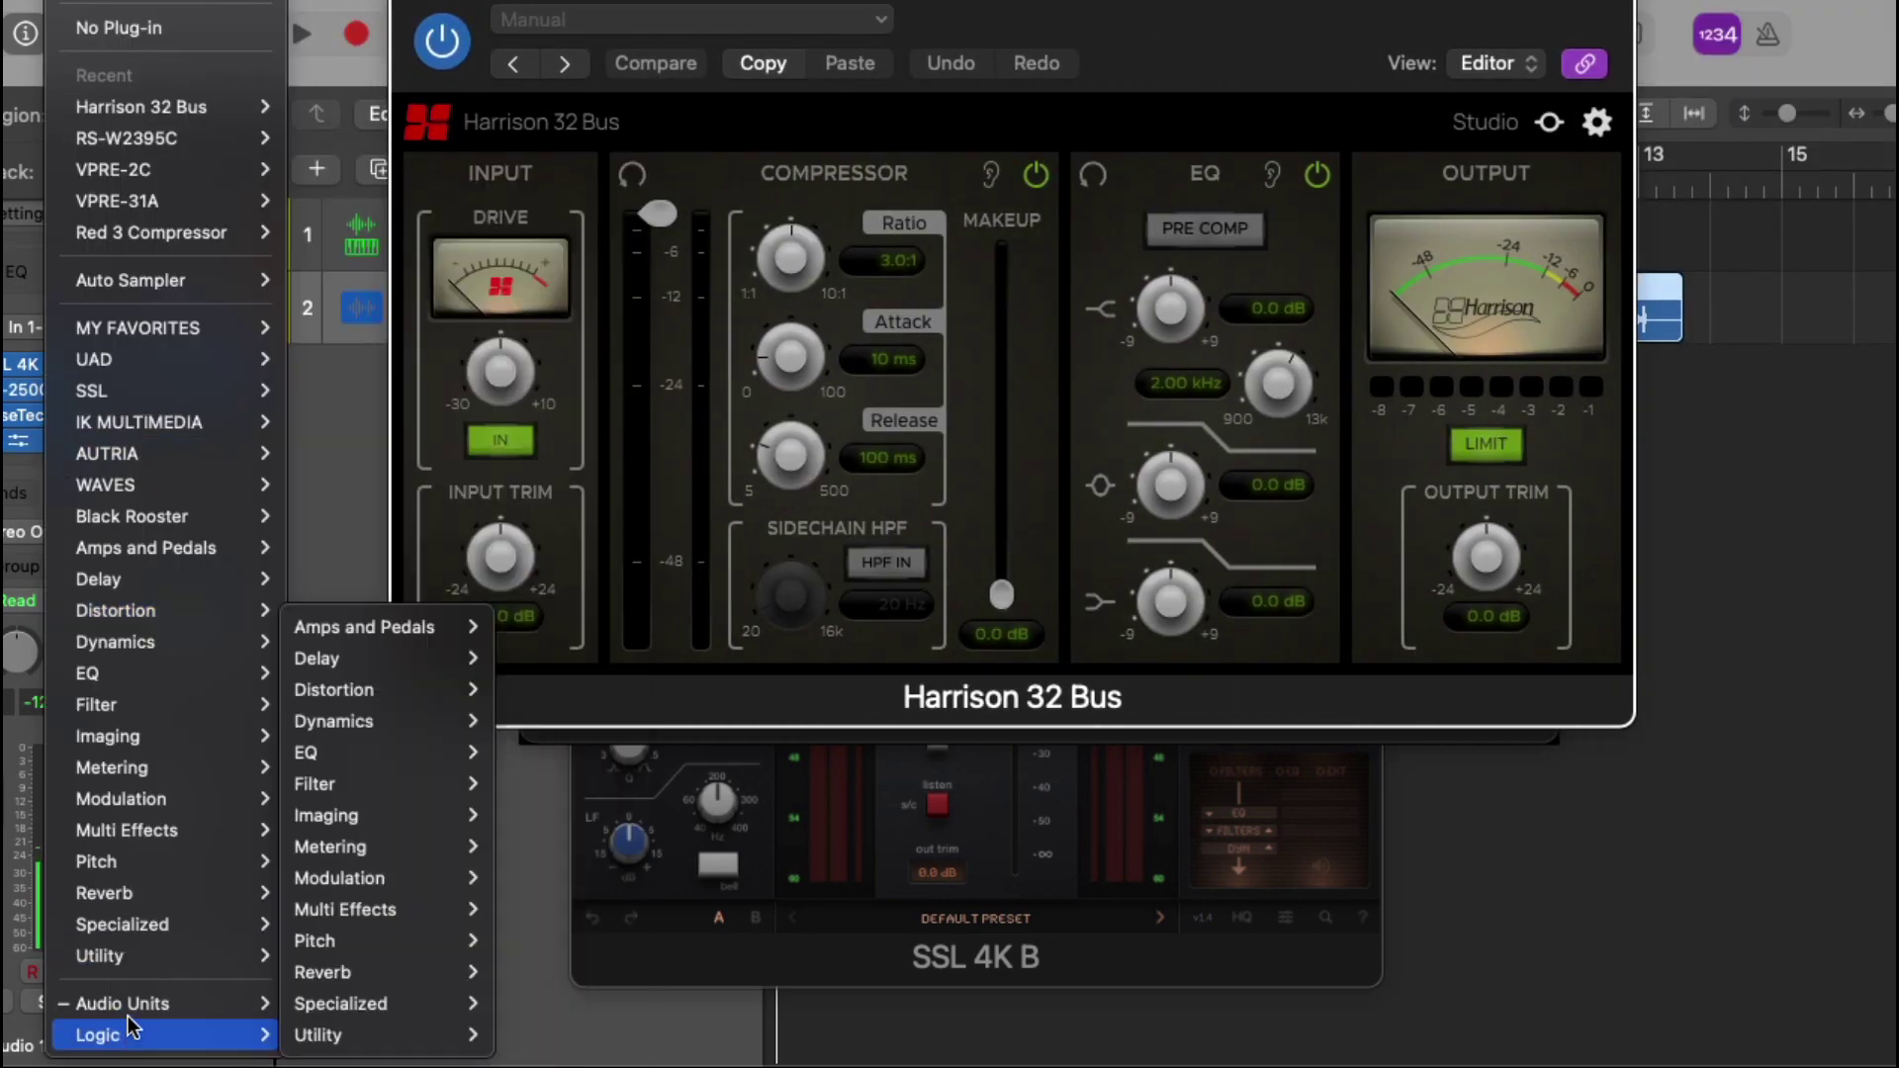
pyautogui.moveTo(159, 1003)
pyautogui.moveTo(364, 560)
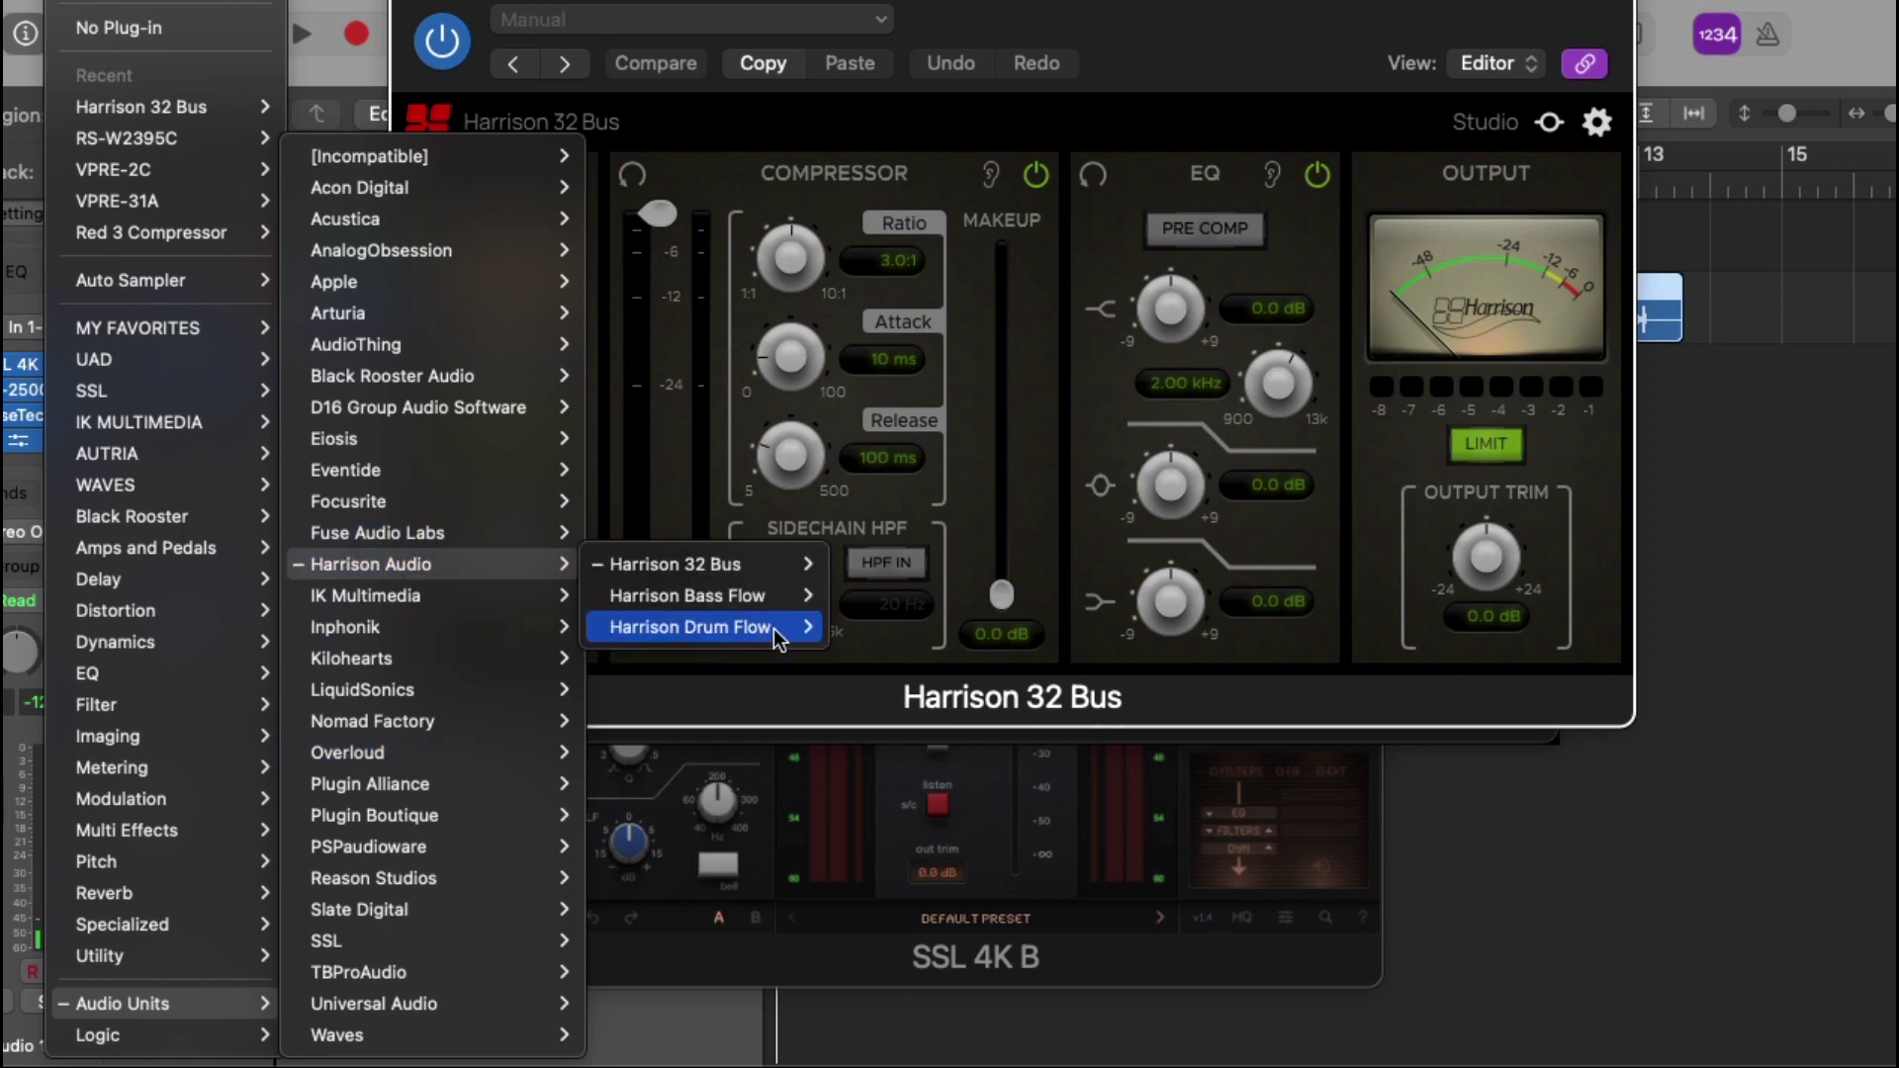
pyautogui.moveTo(781, 629)
pyautogui.click(862, 627)
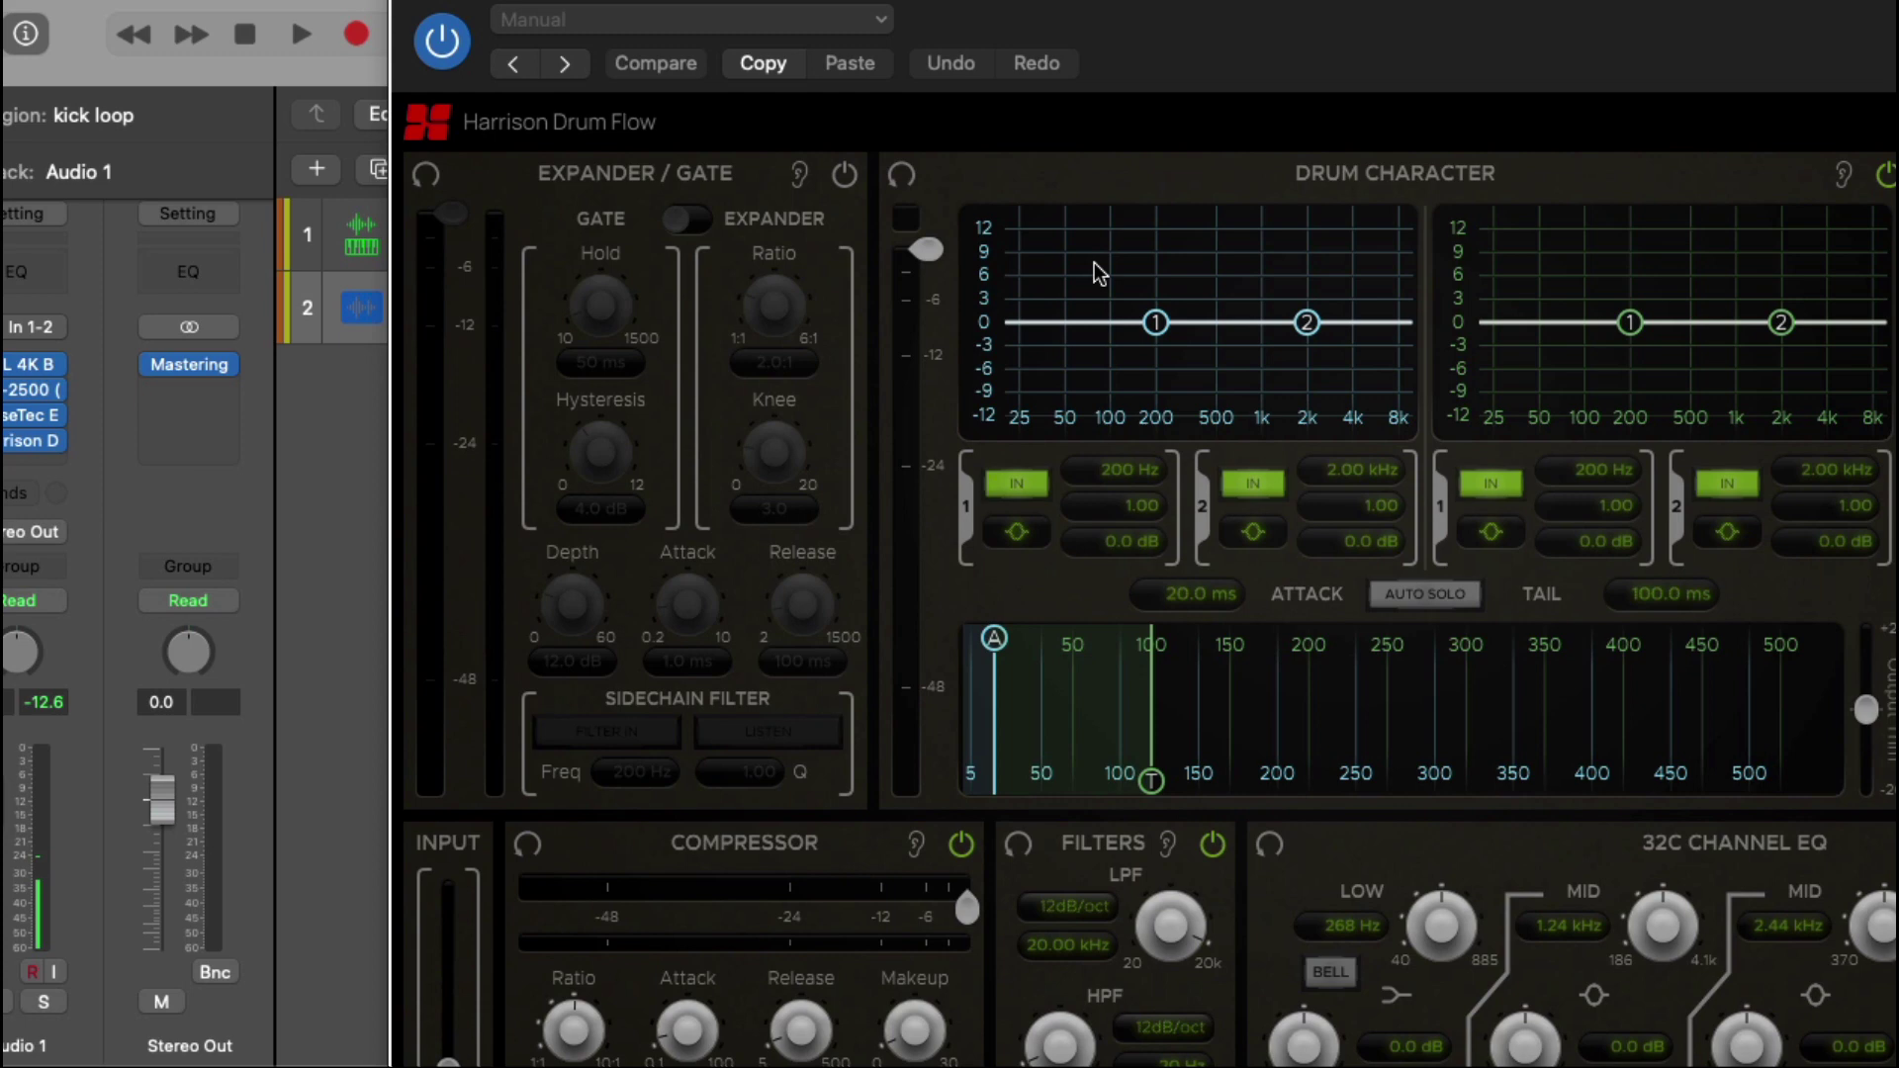
pyautogui.moveTo(1370, 5); pyautogui.dragTo(913, 5)
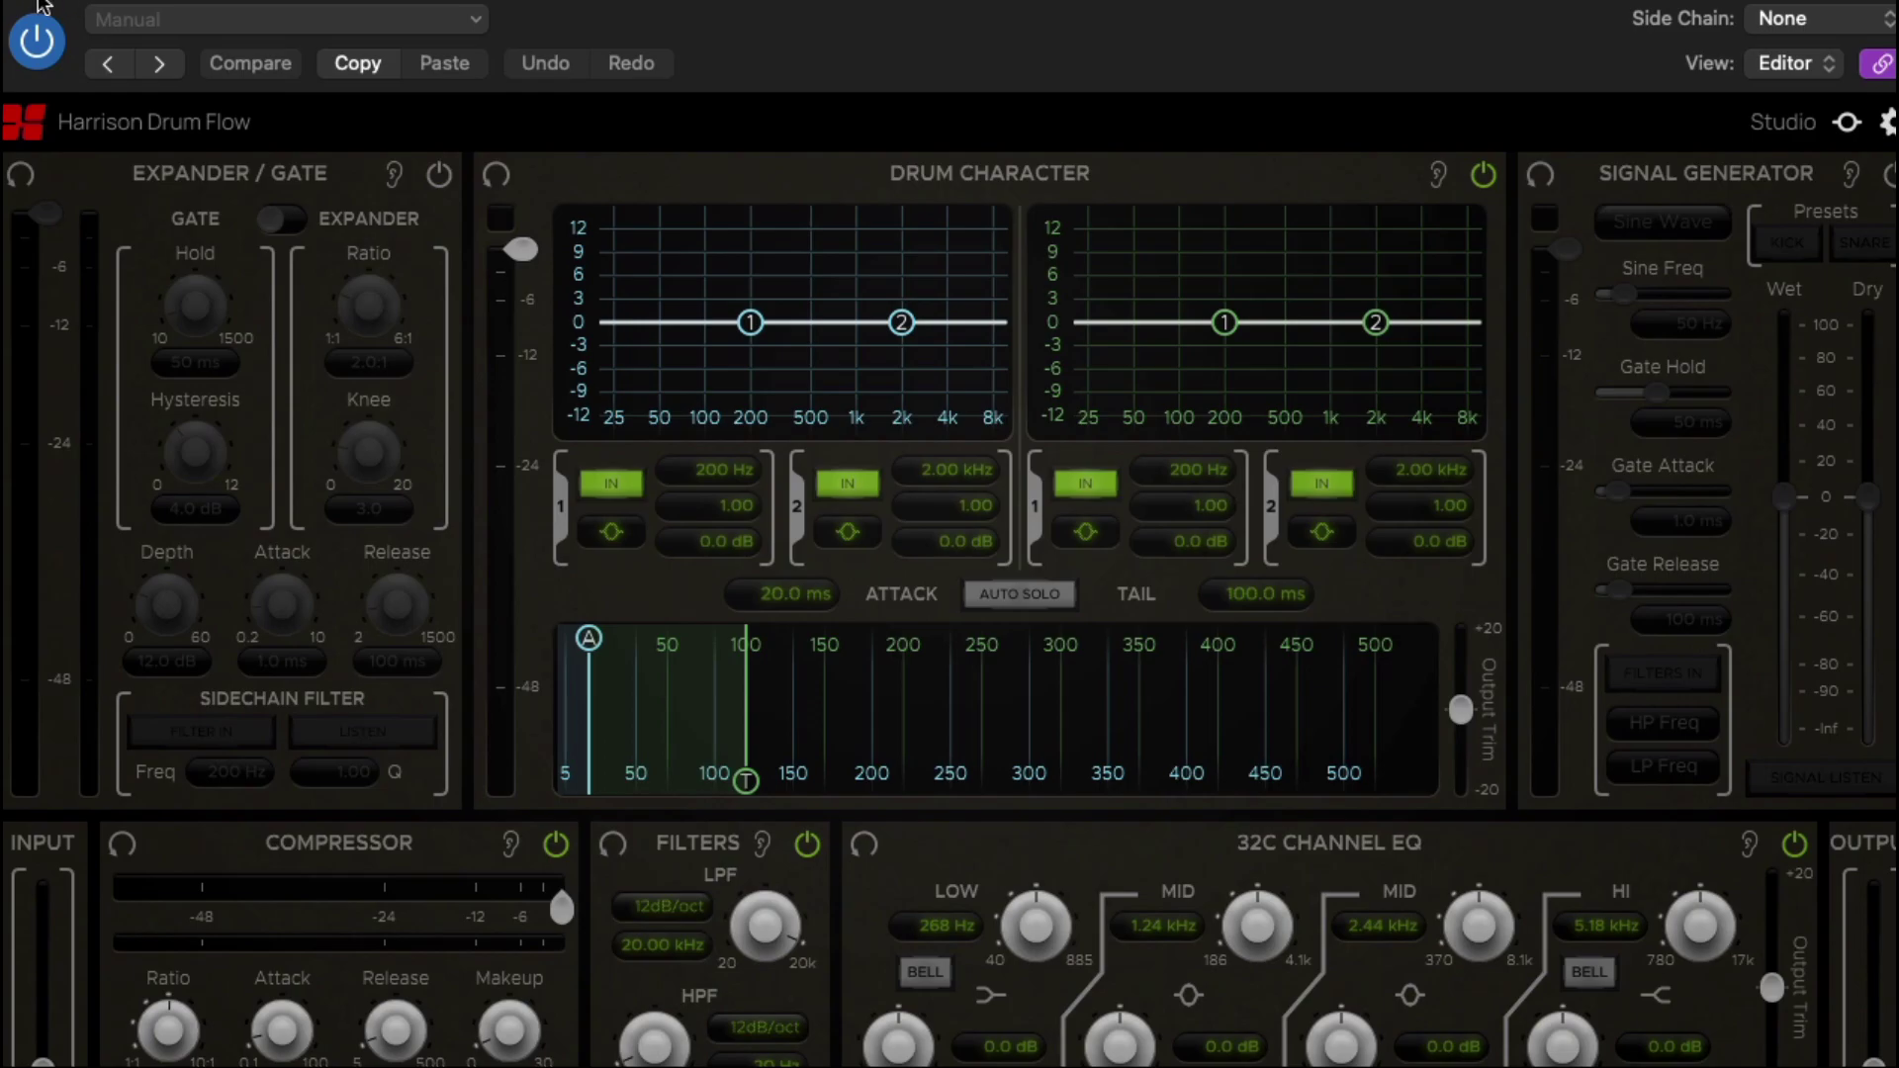
pyautogui.click(67, 2)
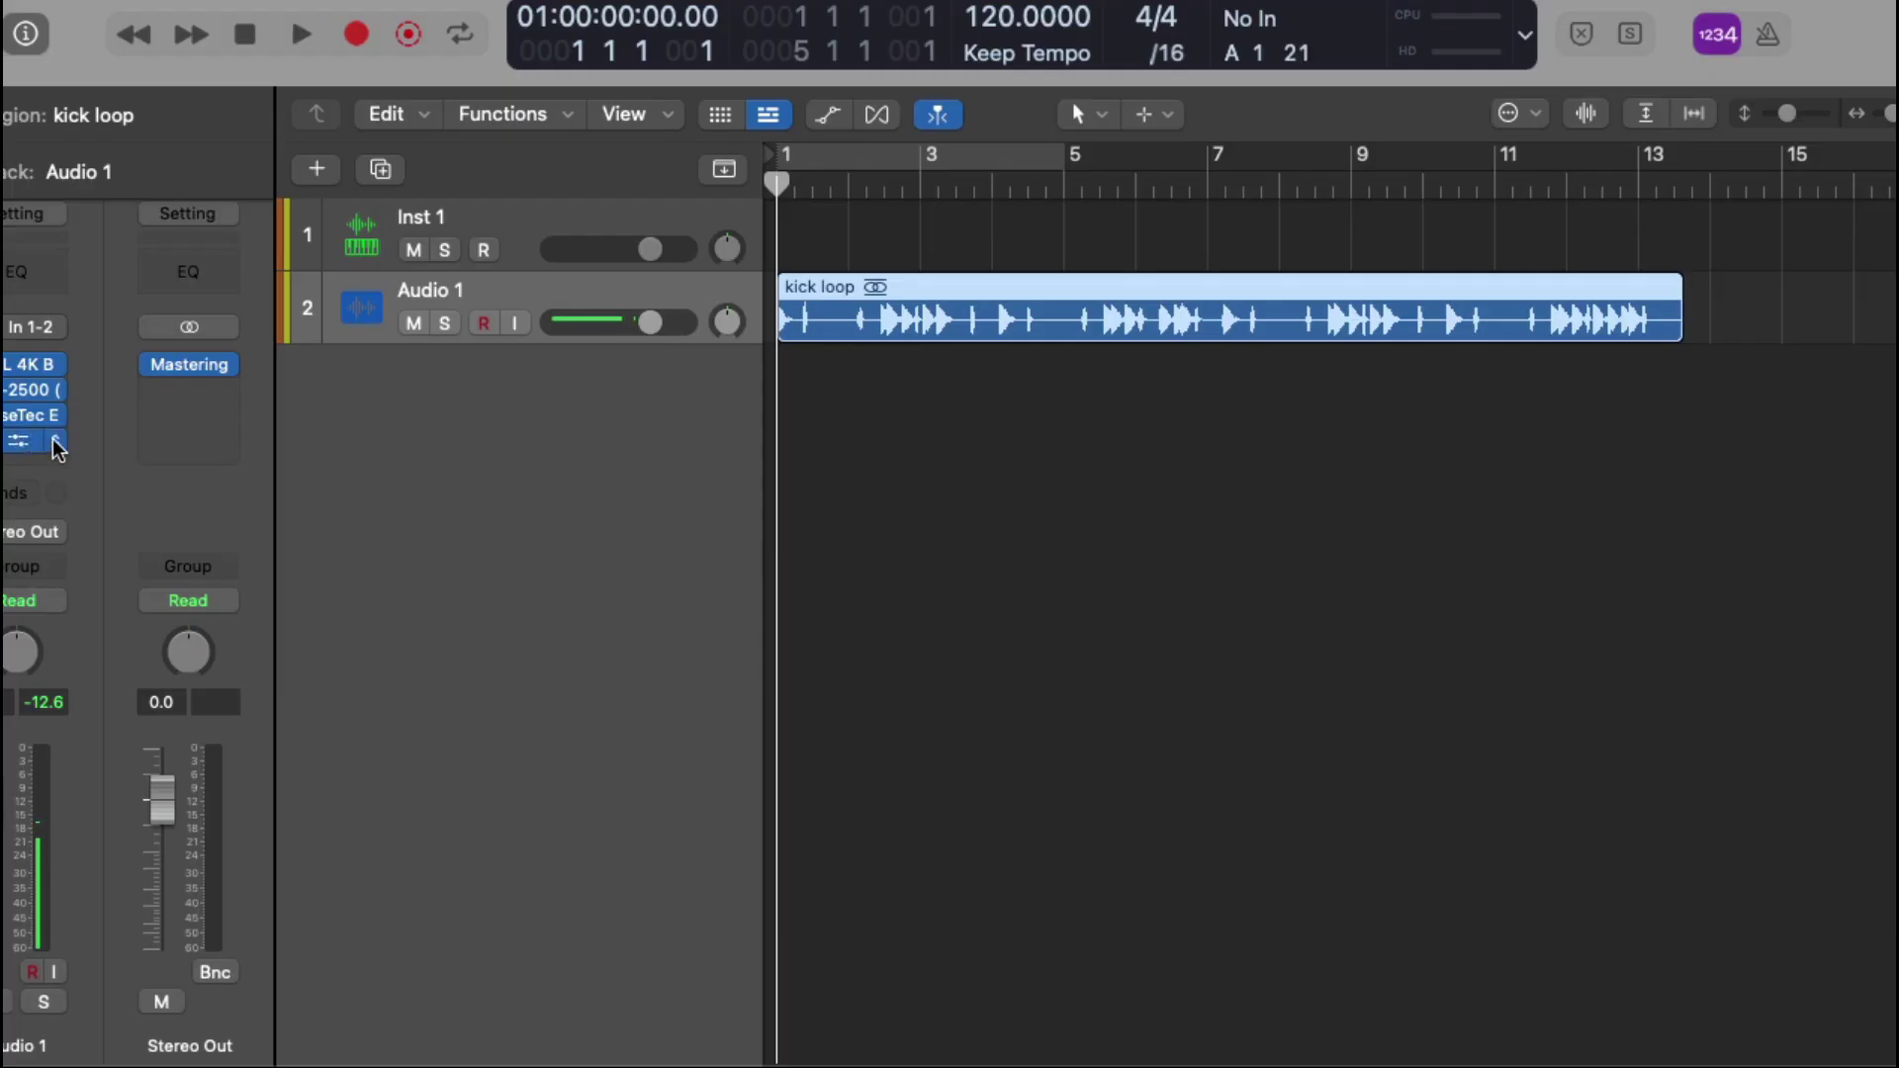
# Replace Harrison Drum Flow with Inphonik's RX950 in stereo in Audio 1's fourth slot
pyautogui.click(56, 443)
pyautogui.moveTo(155, 591)
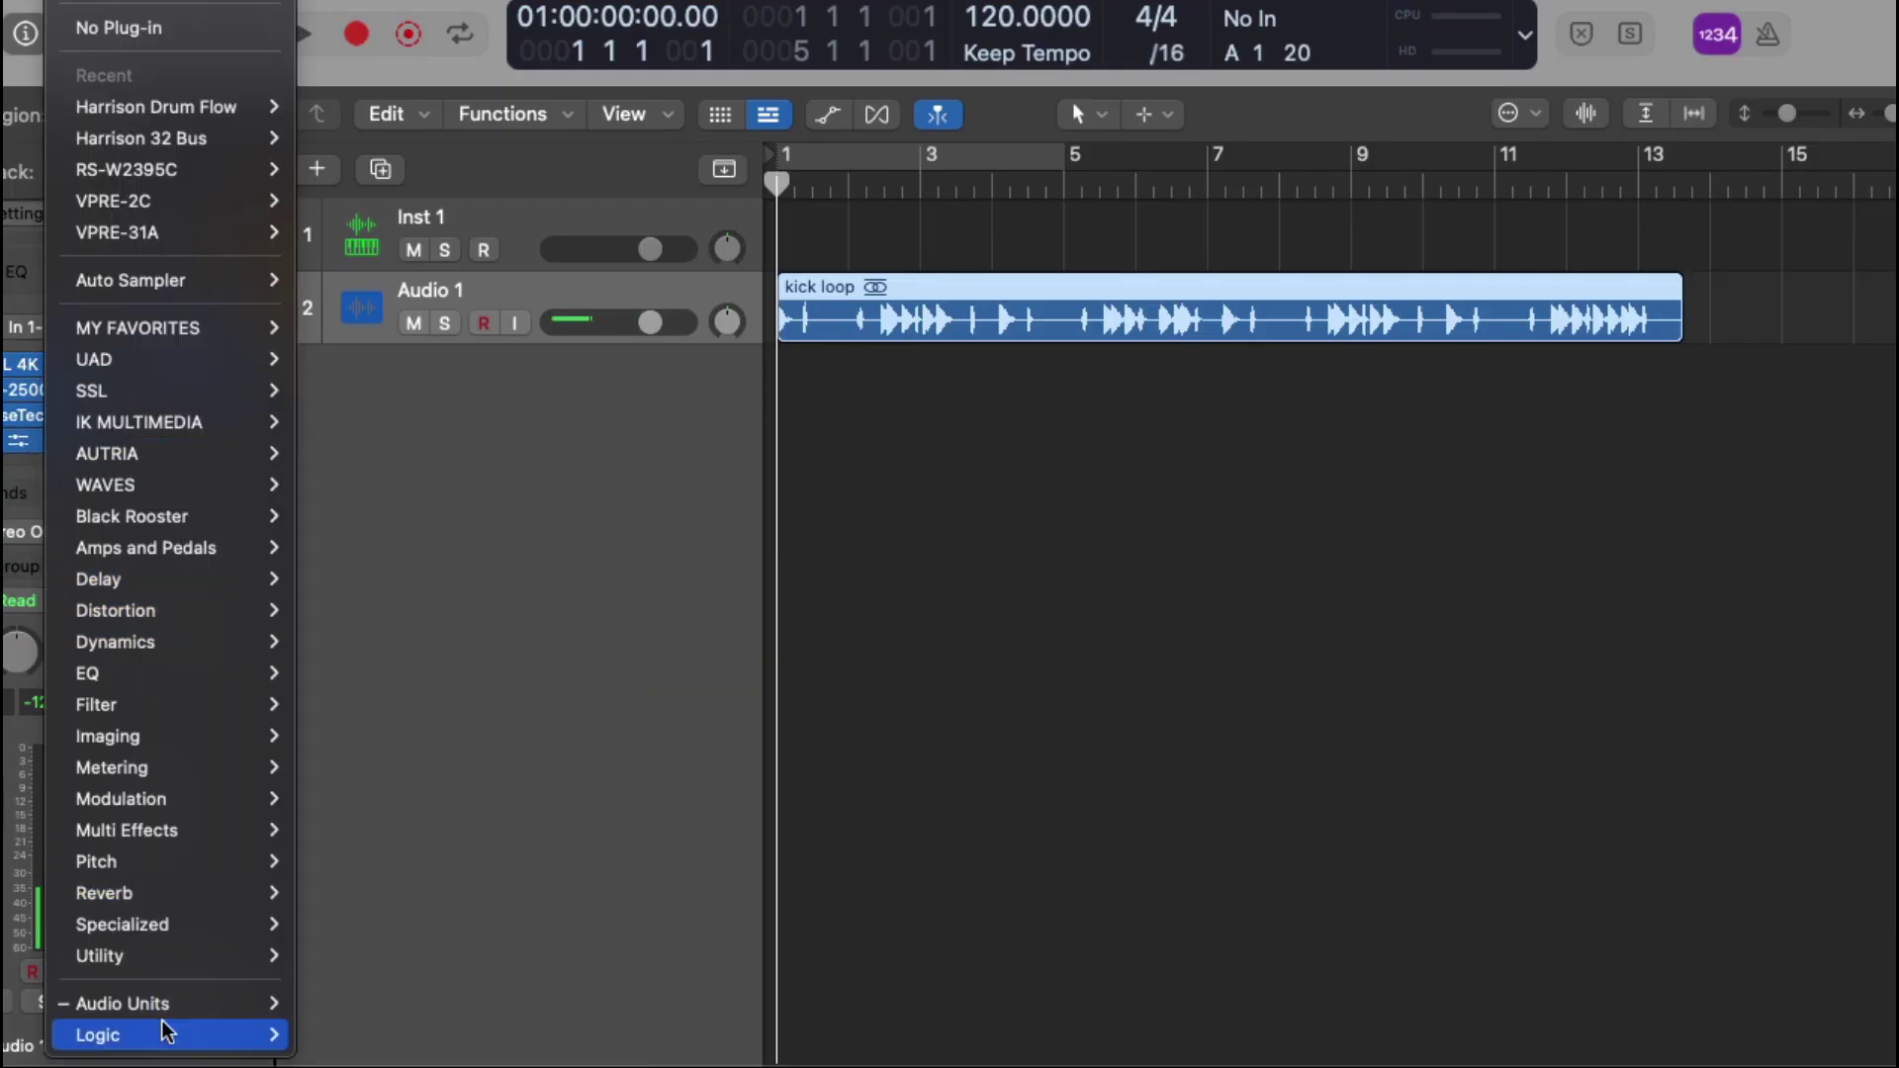
pyautogui.moveTo(187, 1004)
pyautogui.moveTo(450, 560)
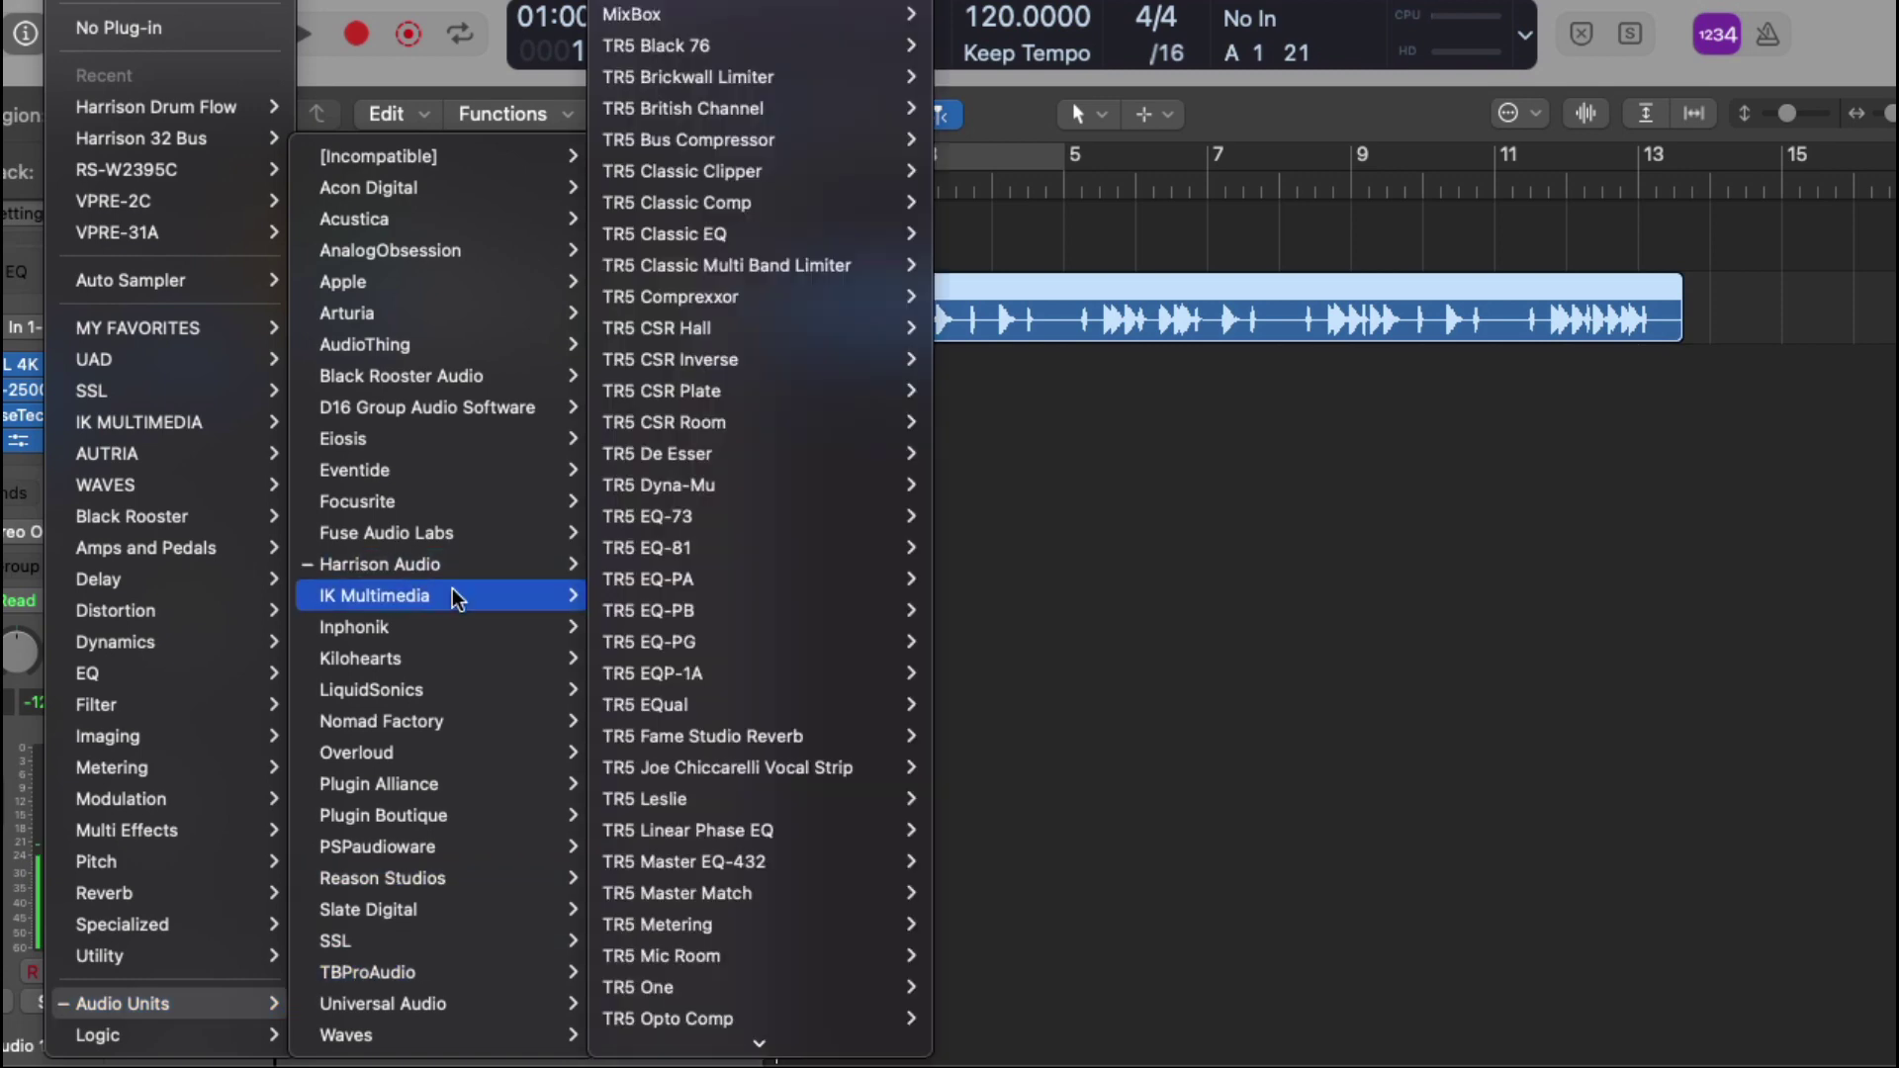
pyautogui.moveTo(478, 627)
pyautogui.moveTo(677, 631)
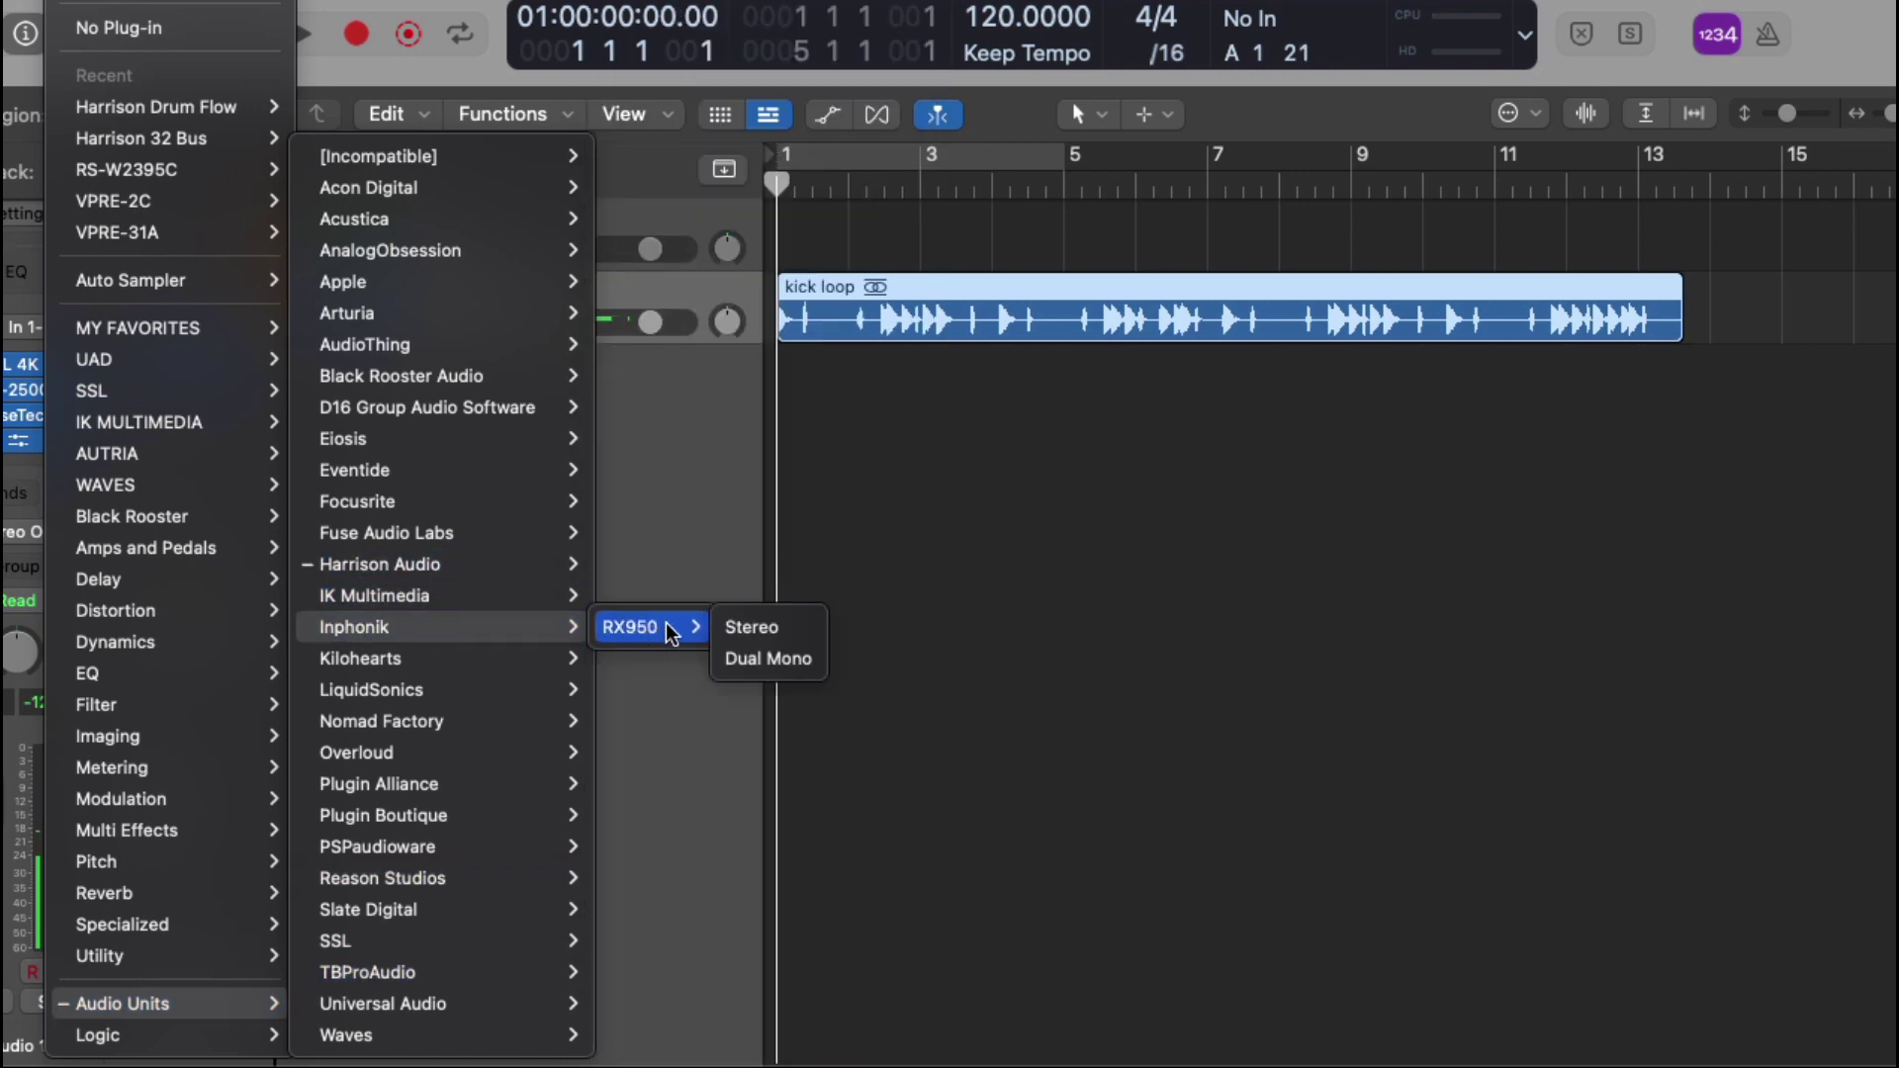
pyautogui.click(772, 627)
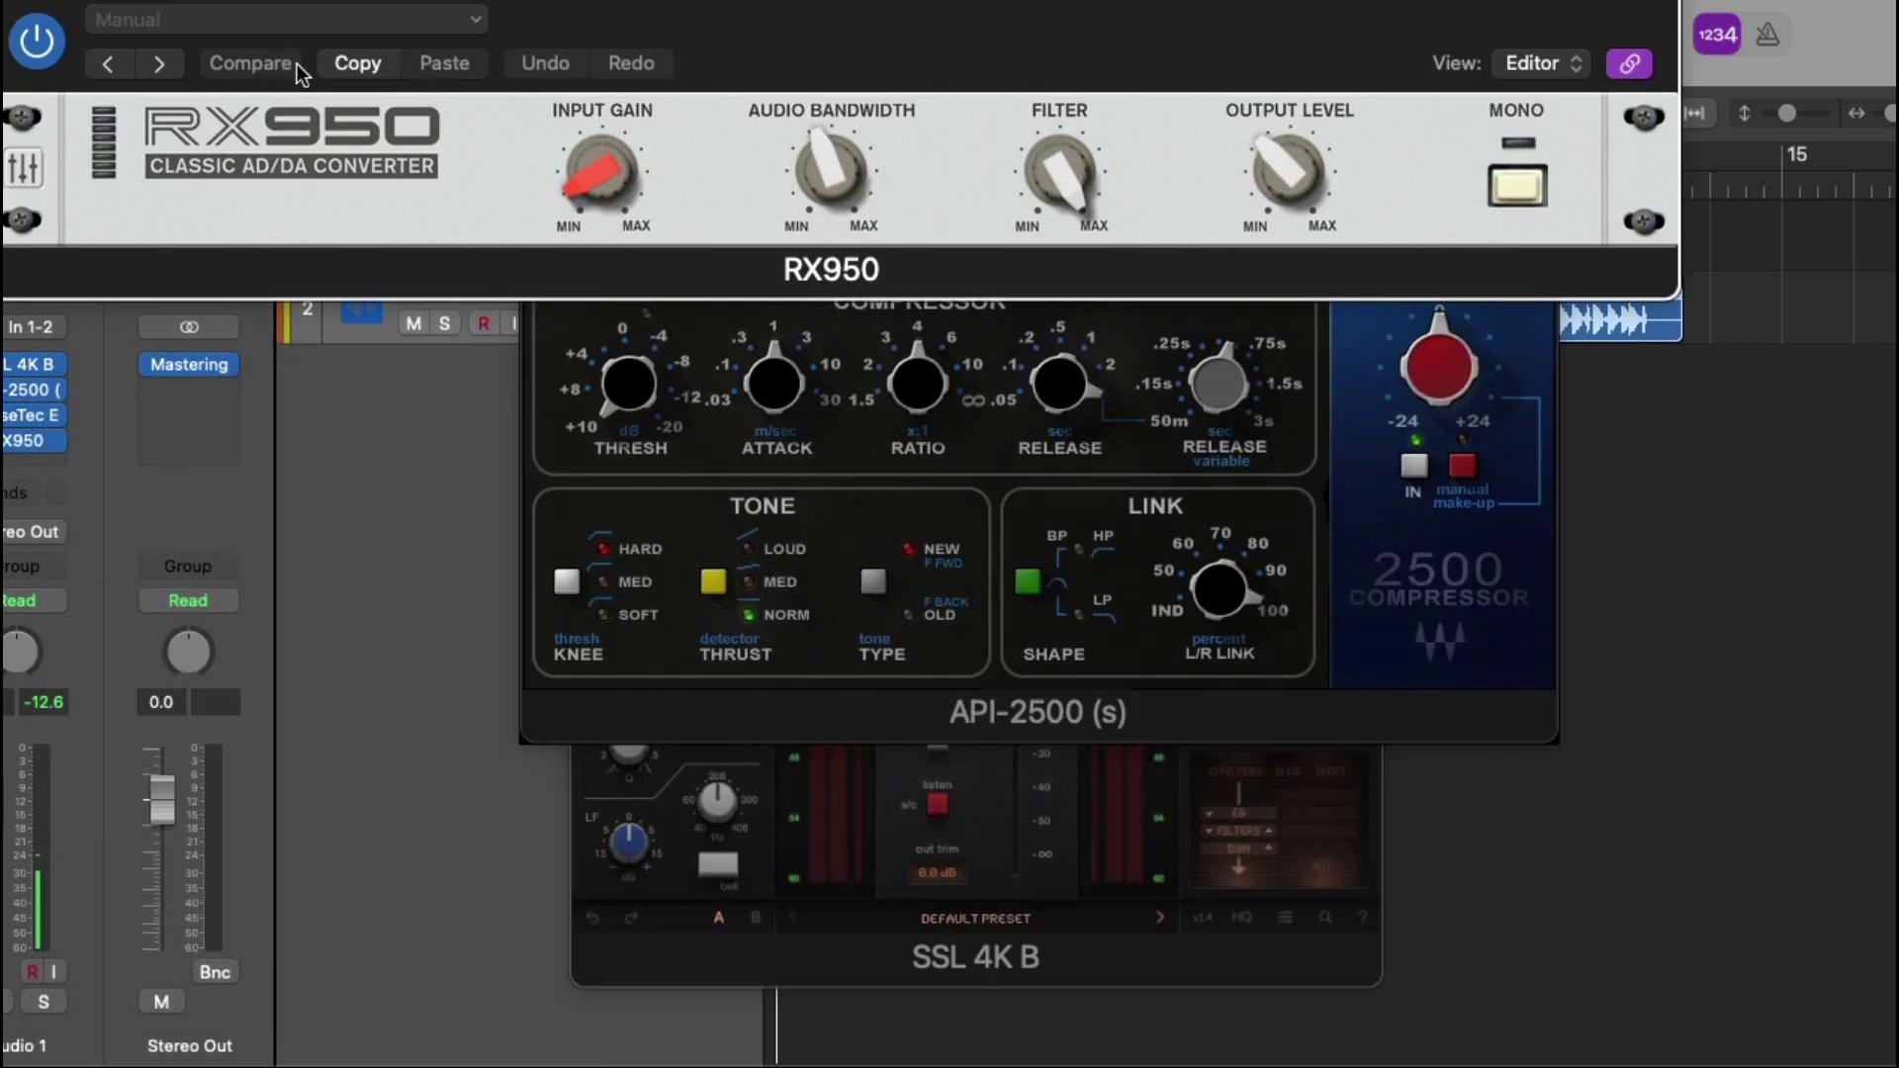
# Hide all plug-in windows and bring up the instrument choices for the Inst 1 track
pyautogui.press('v')
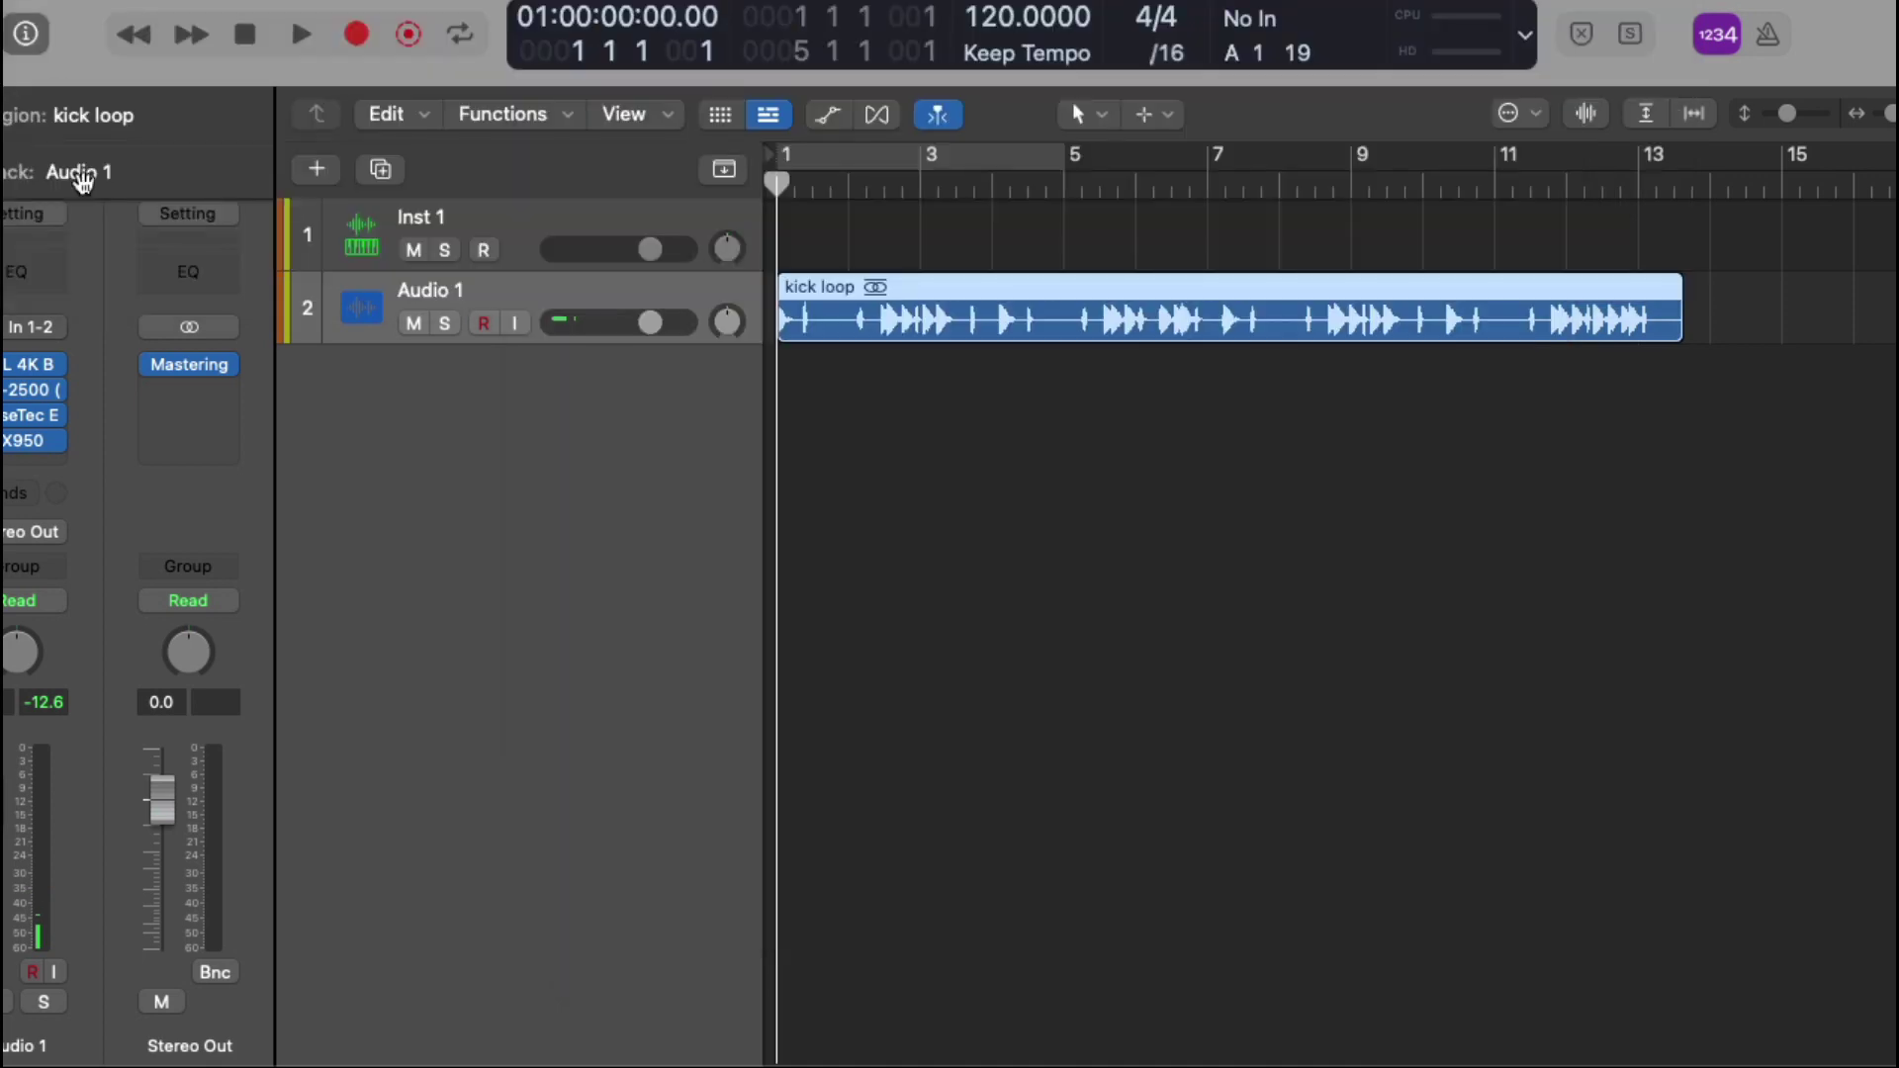
pyautogui.click(538, 220)
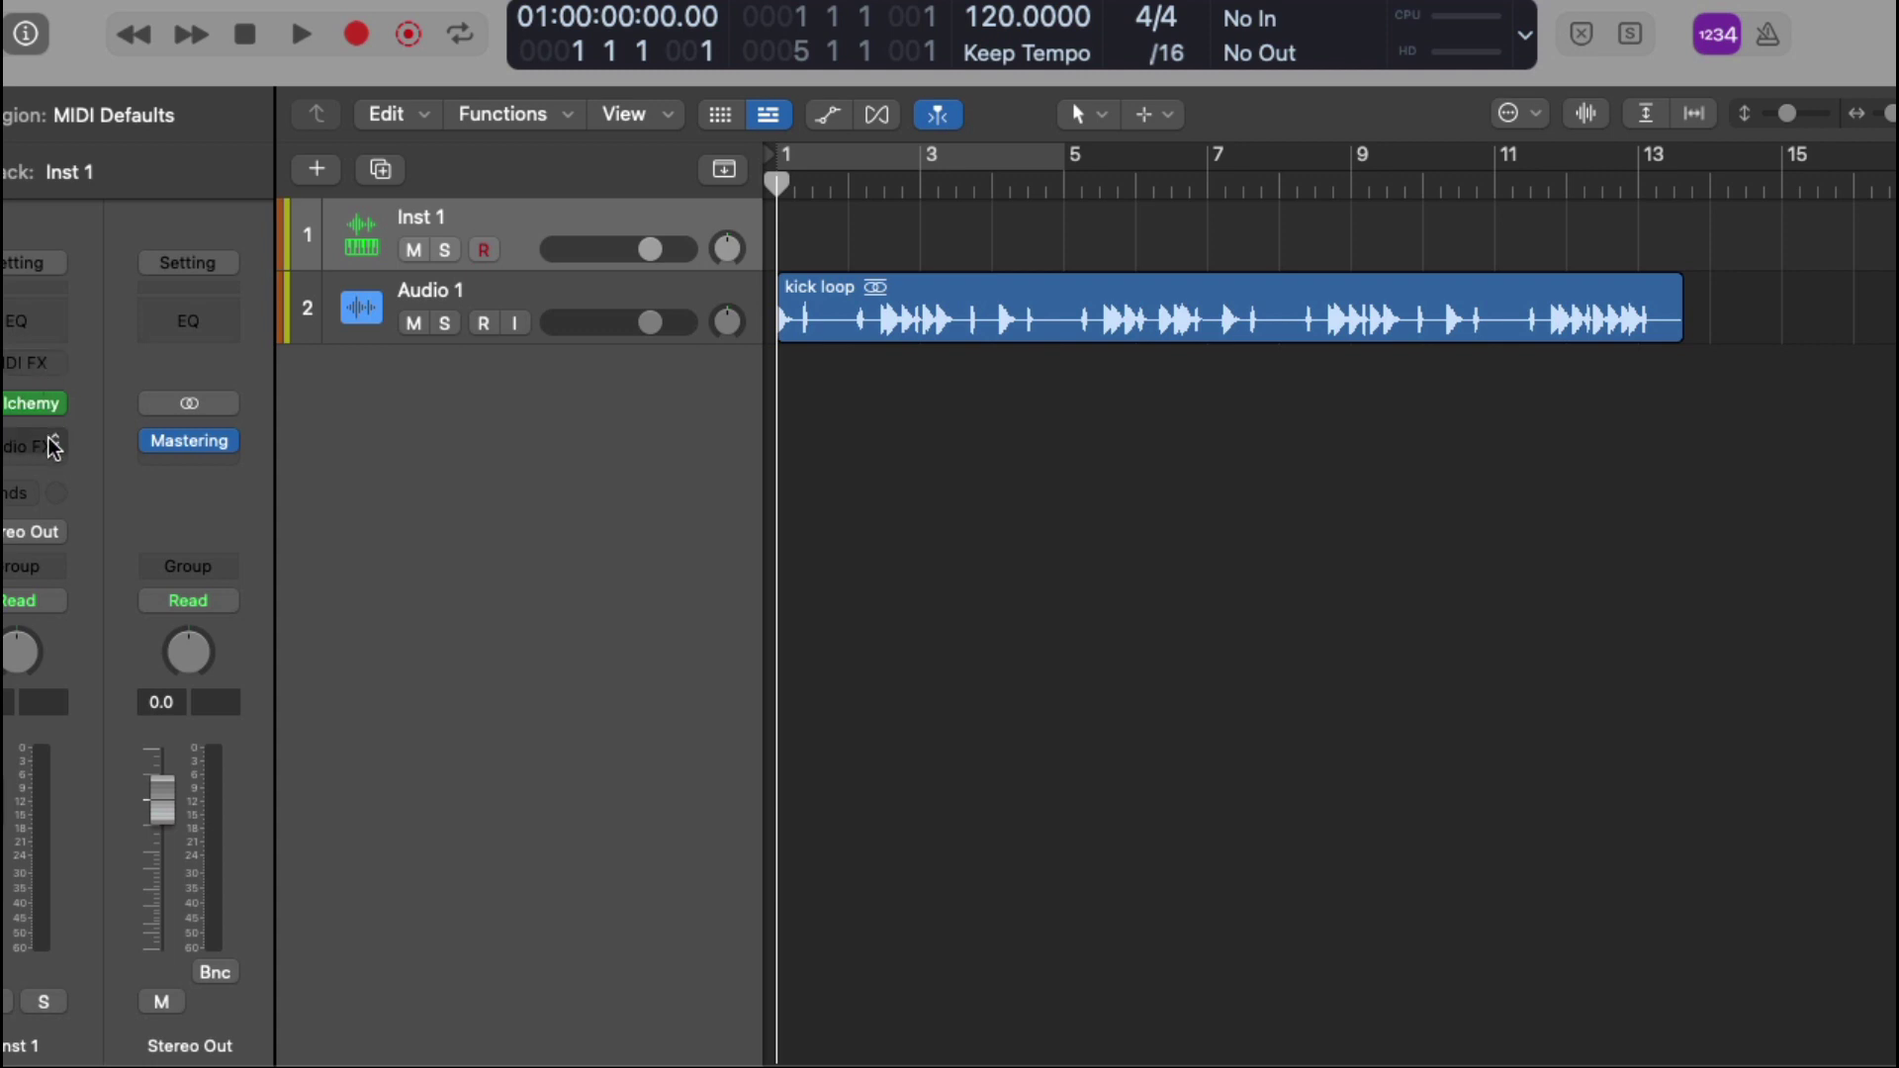
pyautogui.click(56, 406)
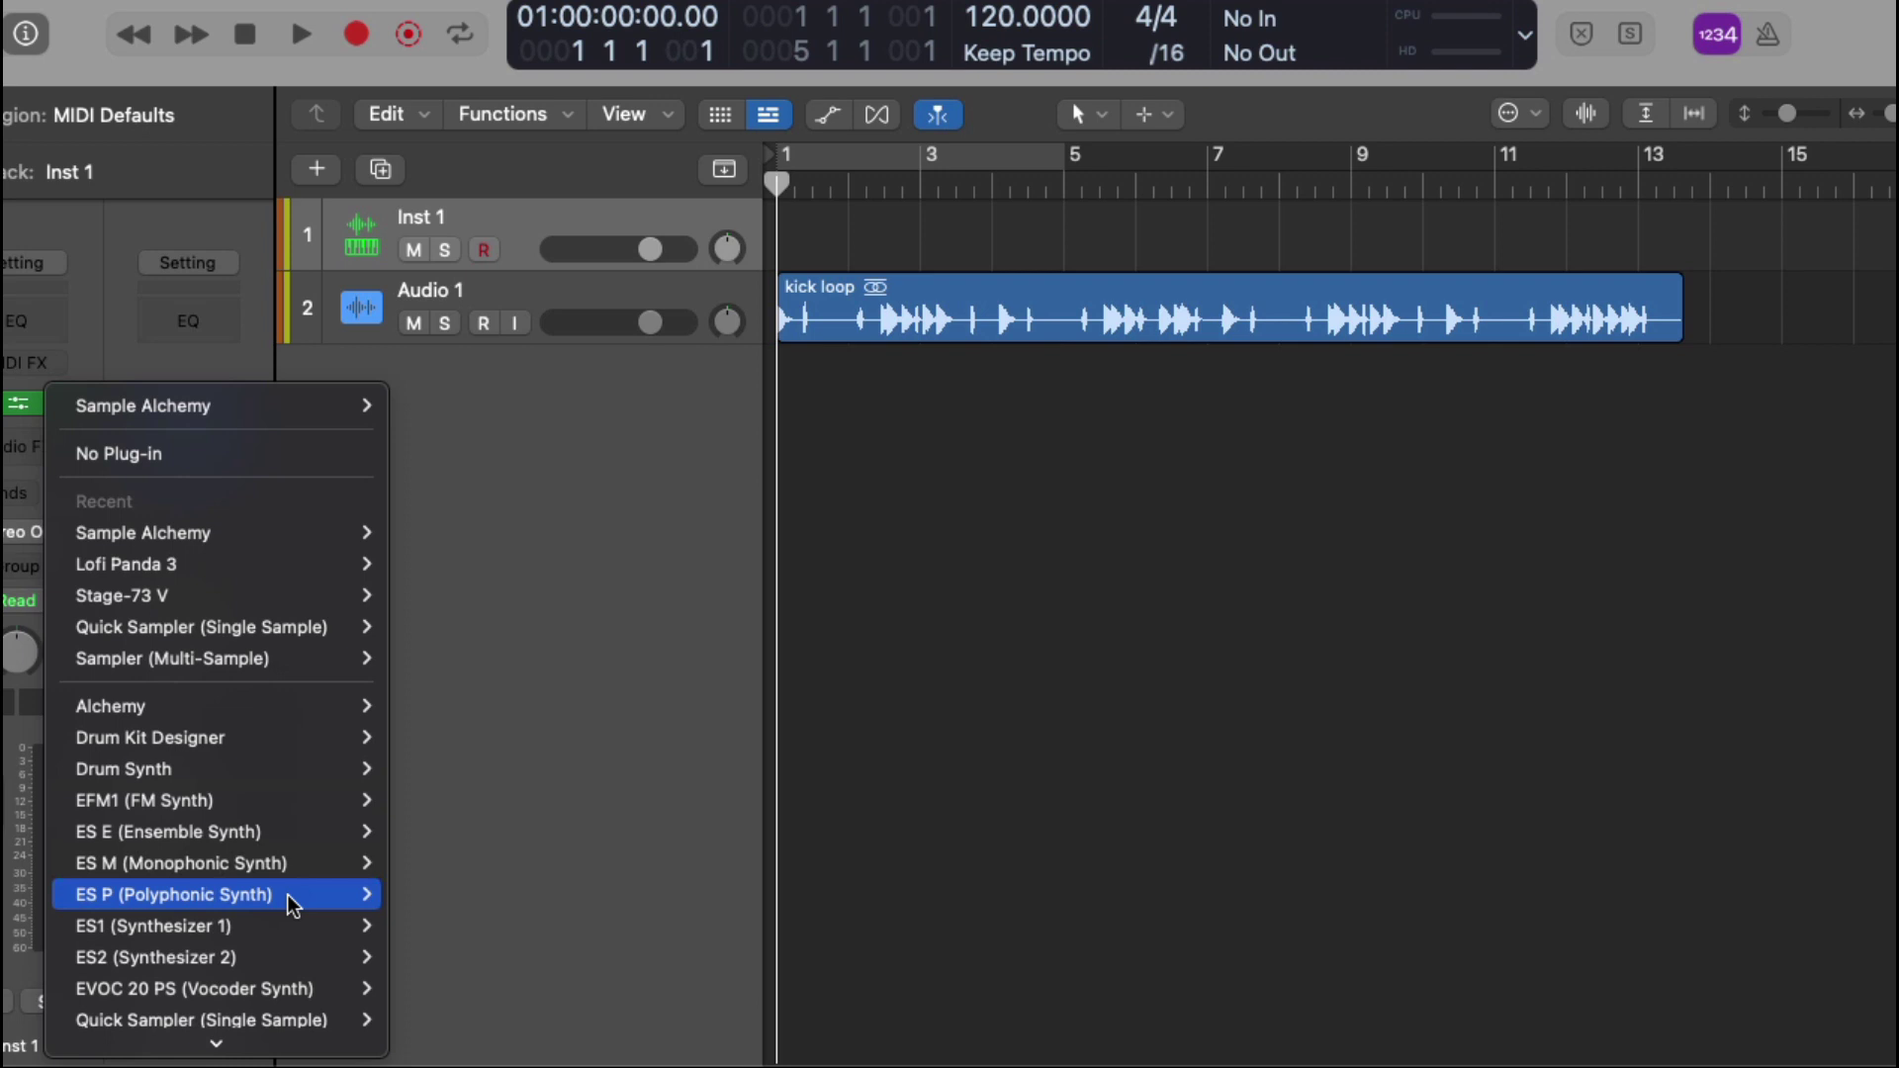
# Load Inphonik's RX1200 in stereo as Inst 1's instrument and trigger pad 1 to test it
pyautogui.moveTo(257, 1043)
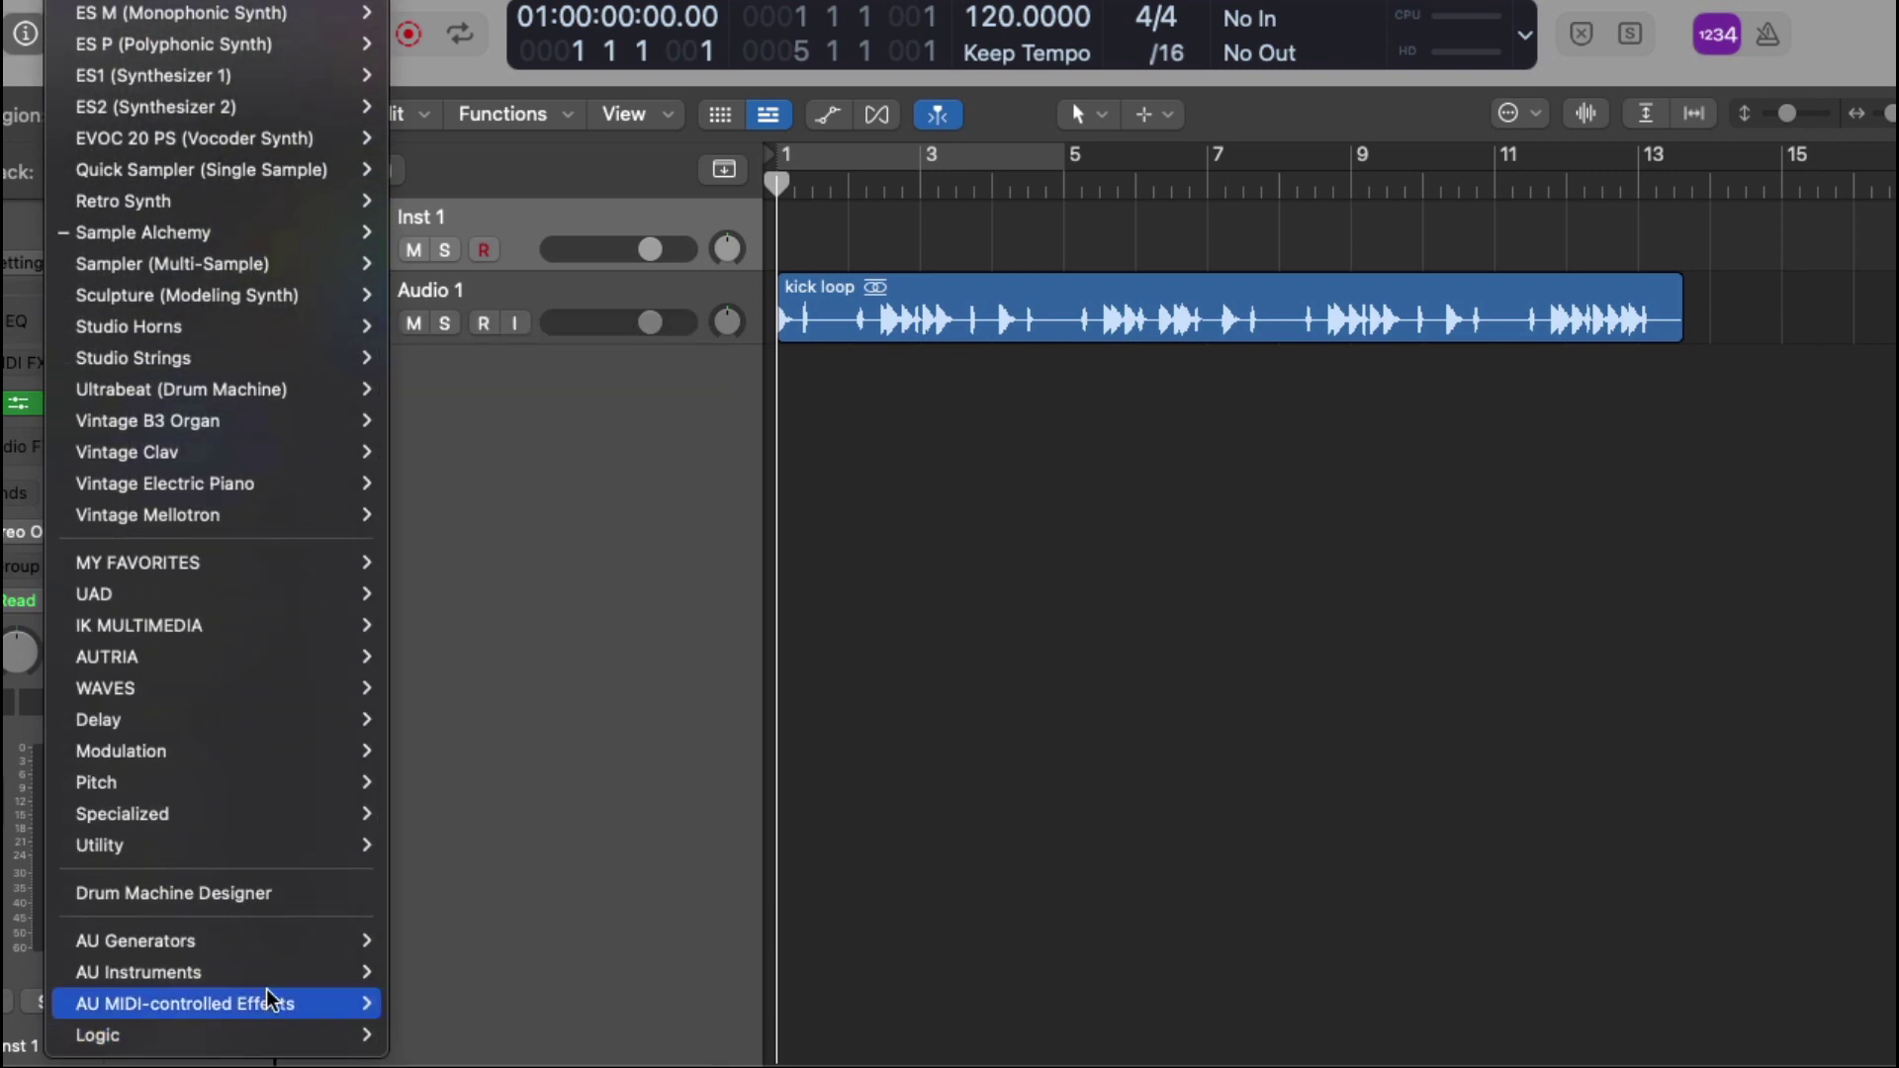
pyautogui.moveTo(265, 975)
pyautogui.moveTo(497, 816)
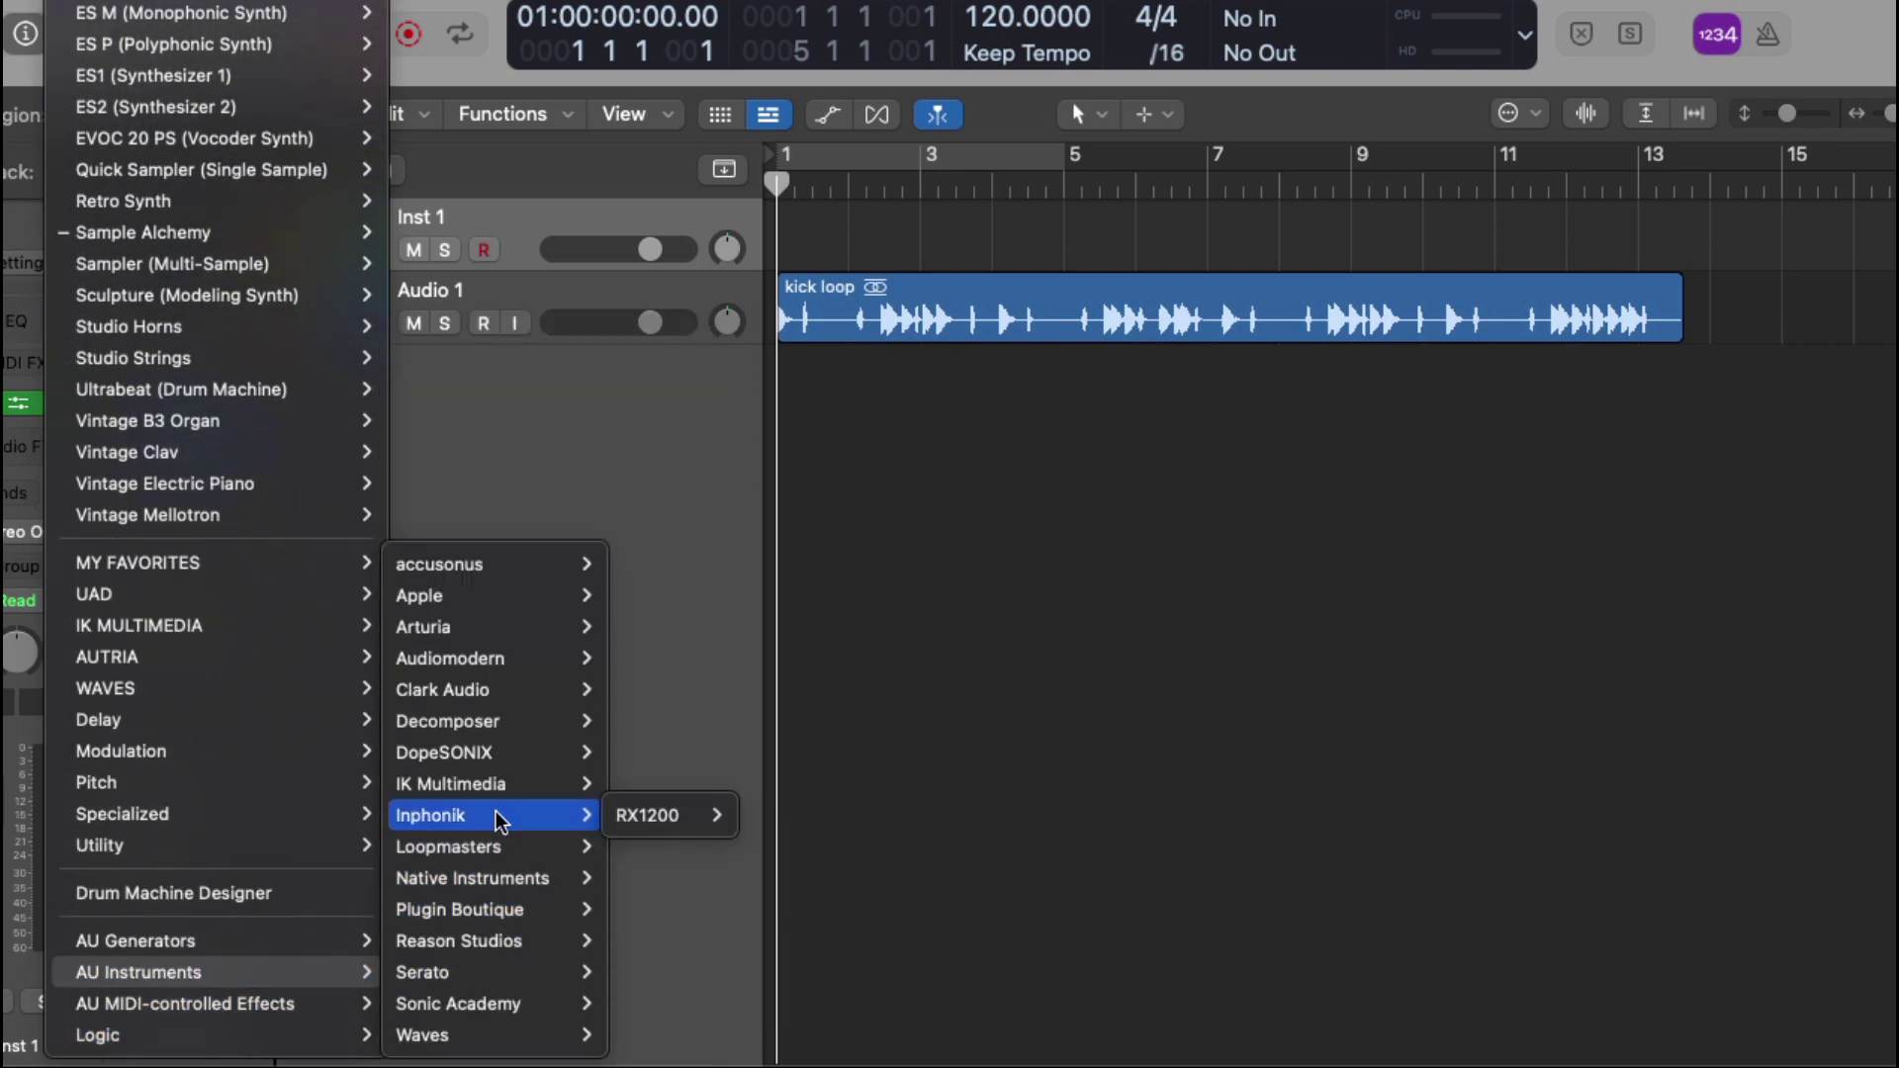
pyautogui.moveTo(685, 813)
pyautogui.click(849, 823)
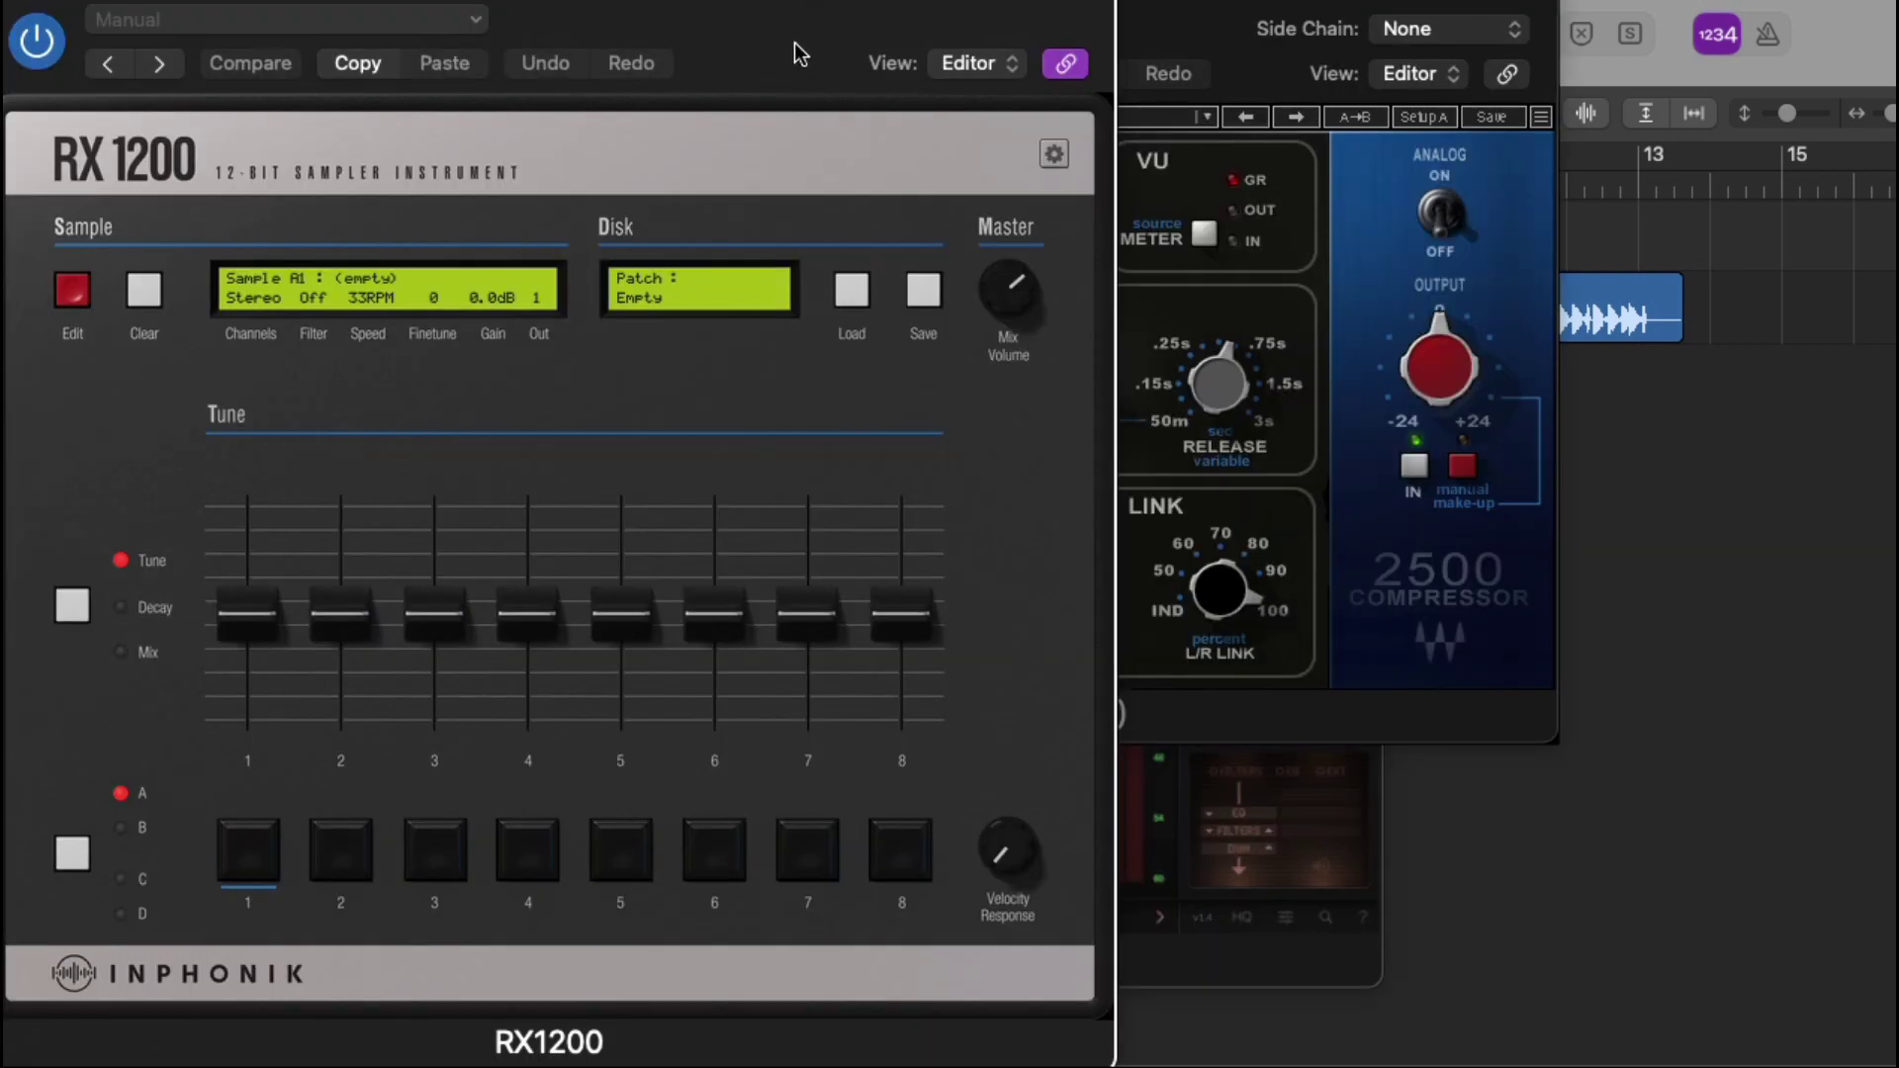
pyautogui.click(269, 863)
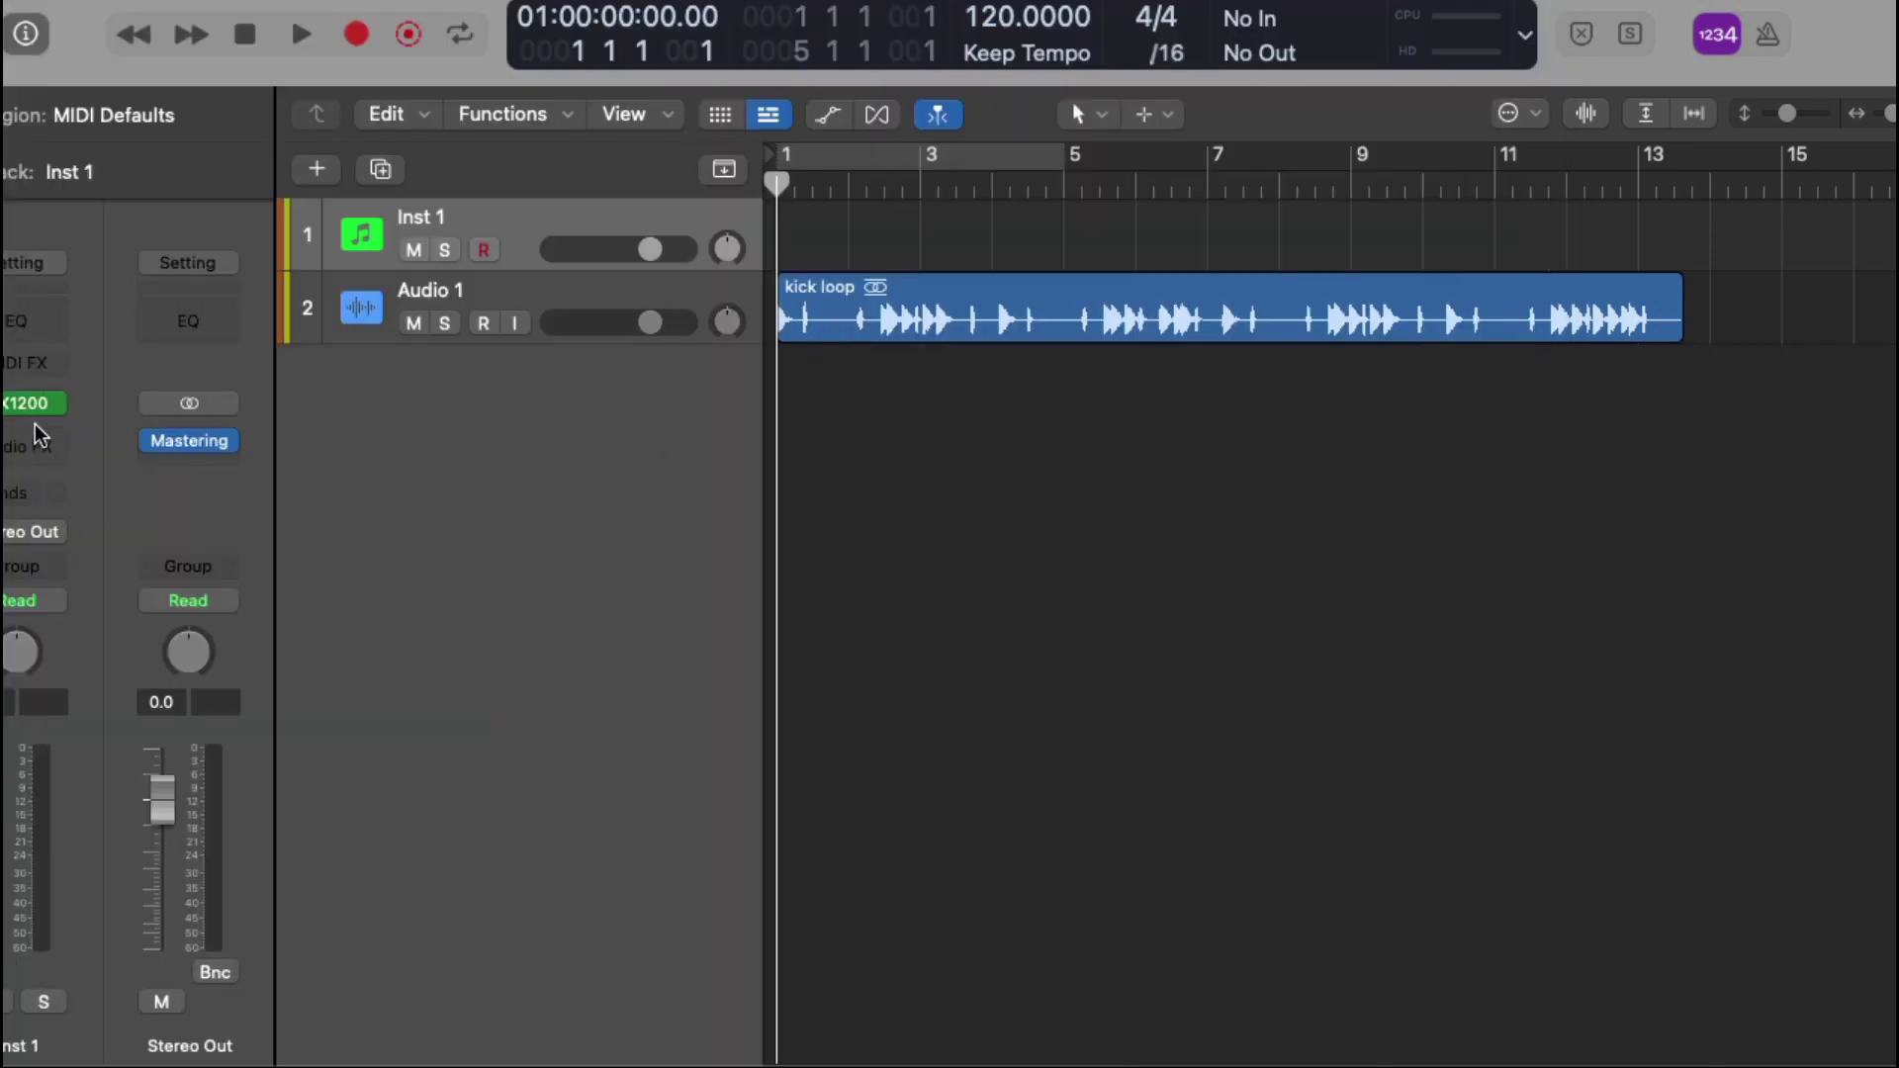
# Add UAD Empirical Labs Distressor in stereo after PulseTec EQs on Audio 1 and move its window down-right
pyautogui.click(633, 292)
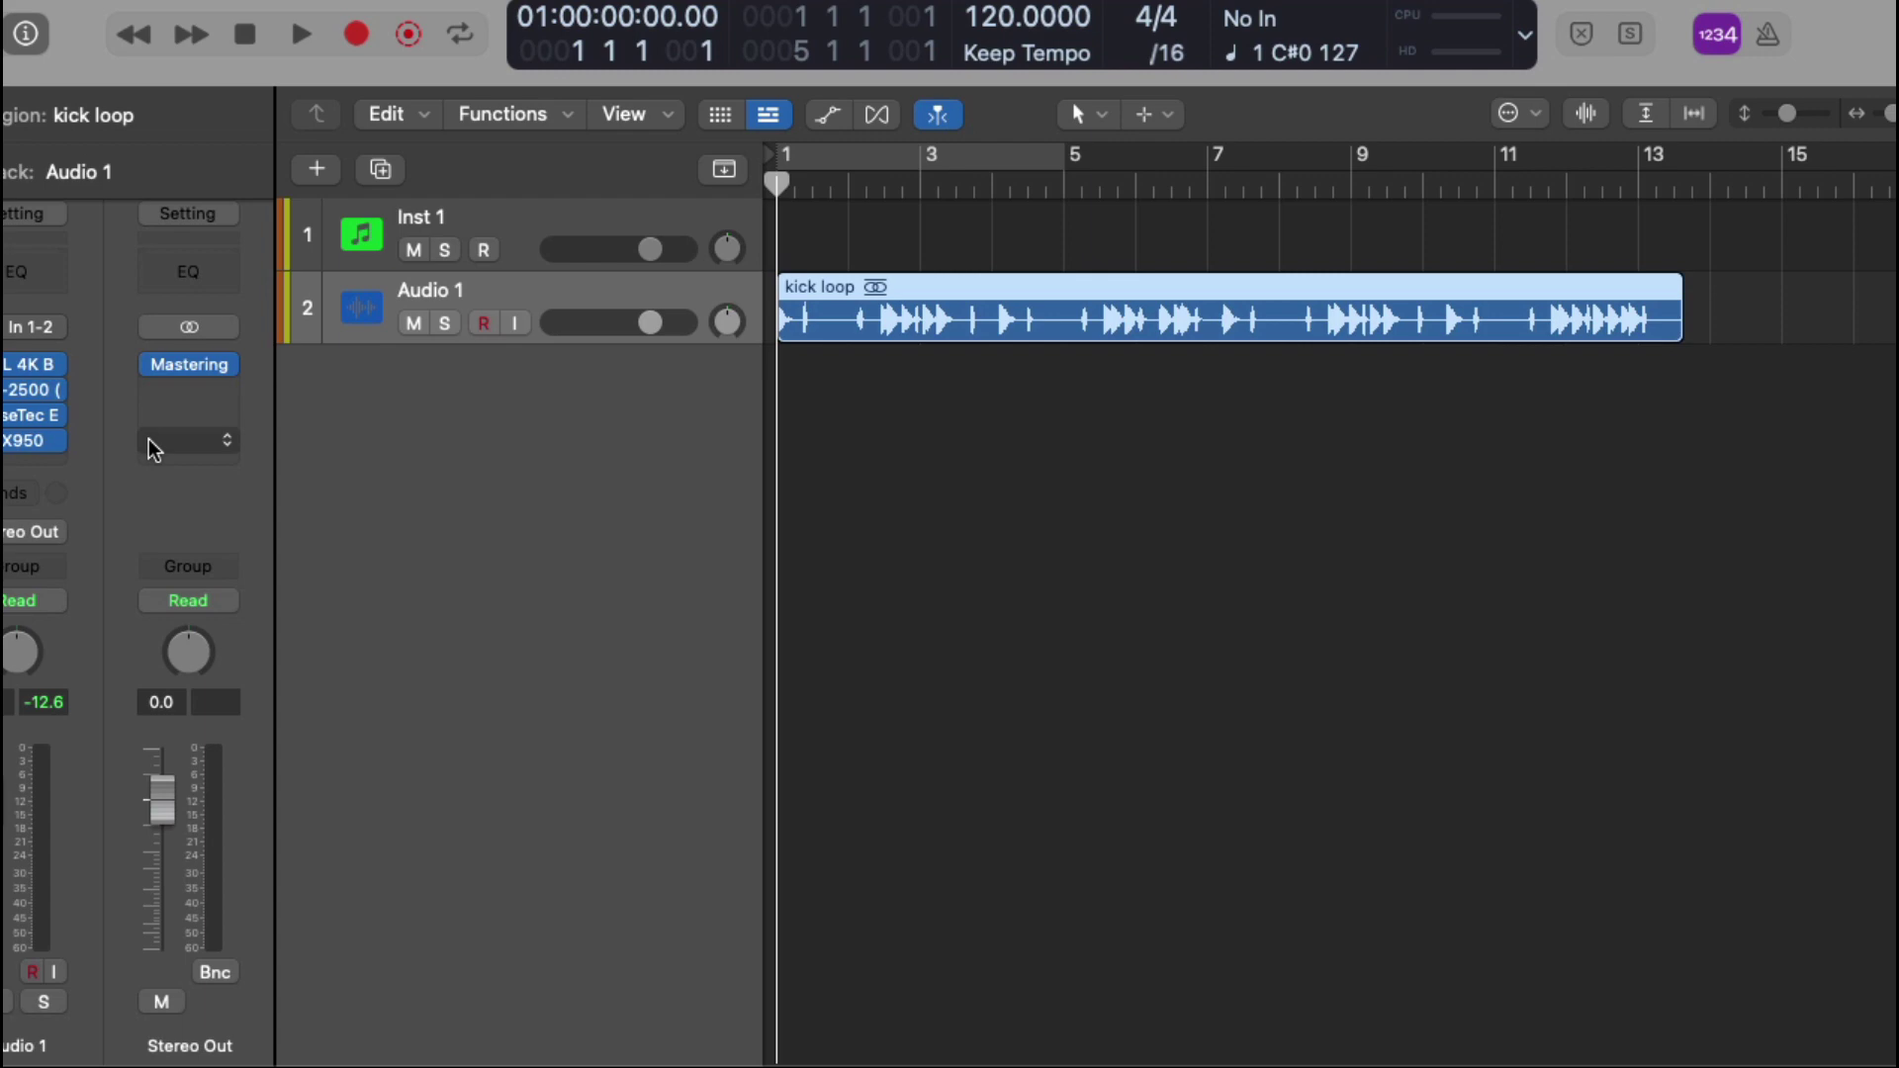
pyautogui.click(61, 441)
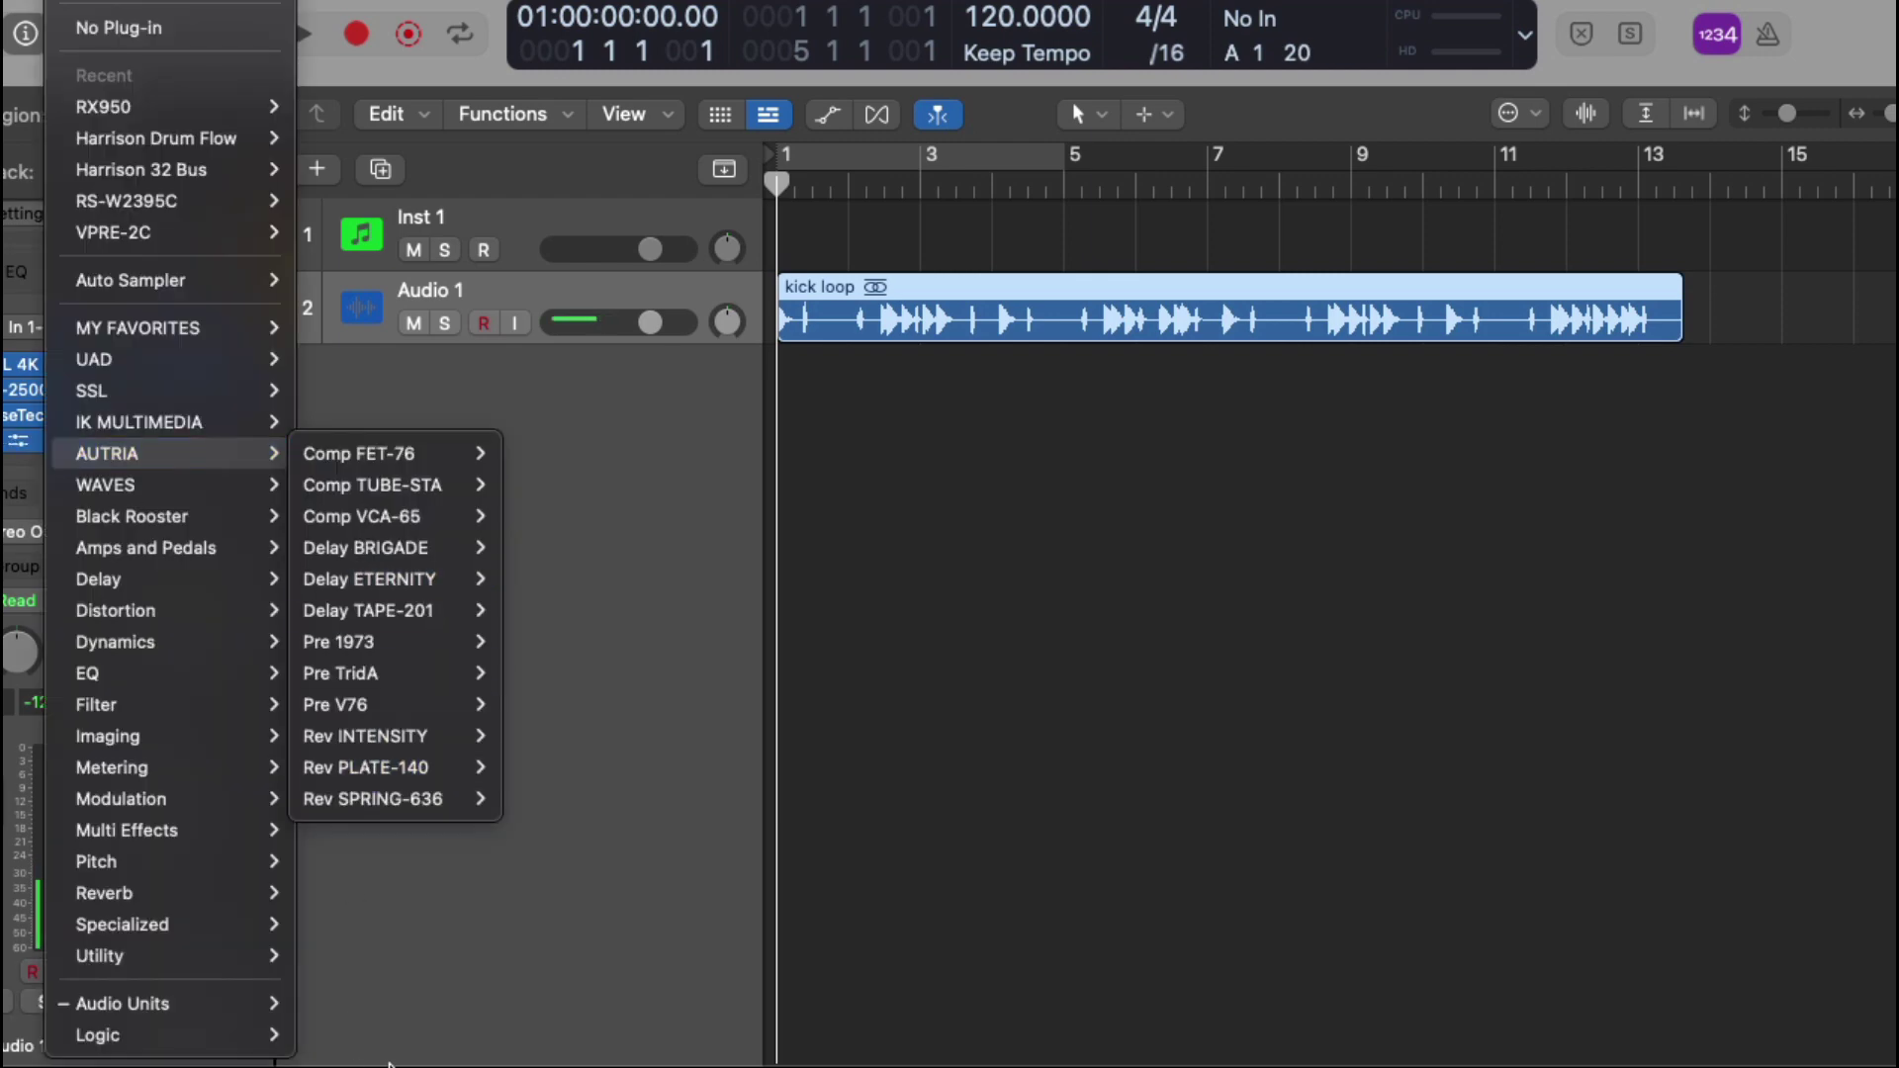
pyautogui.moveTo(255, 999)
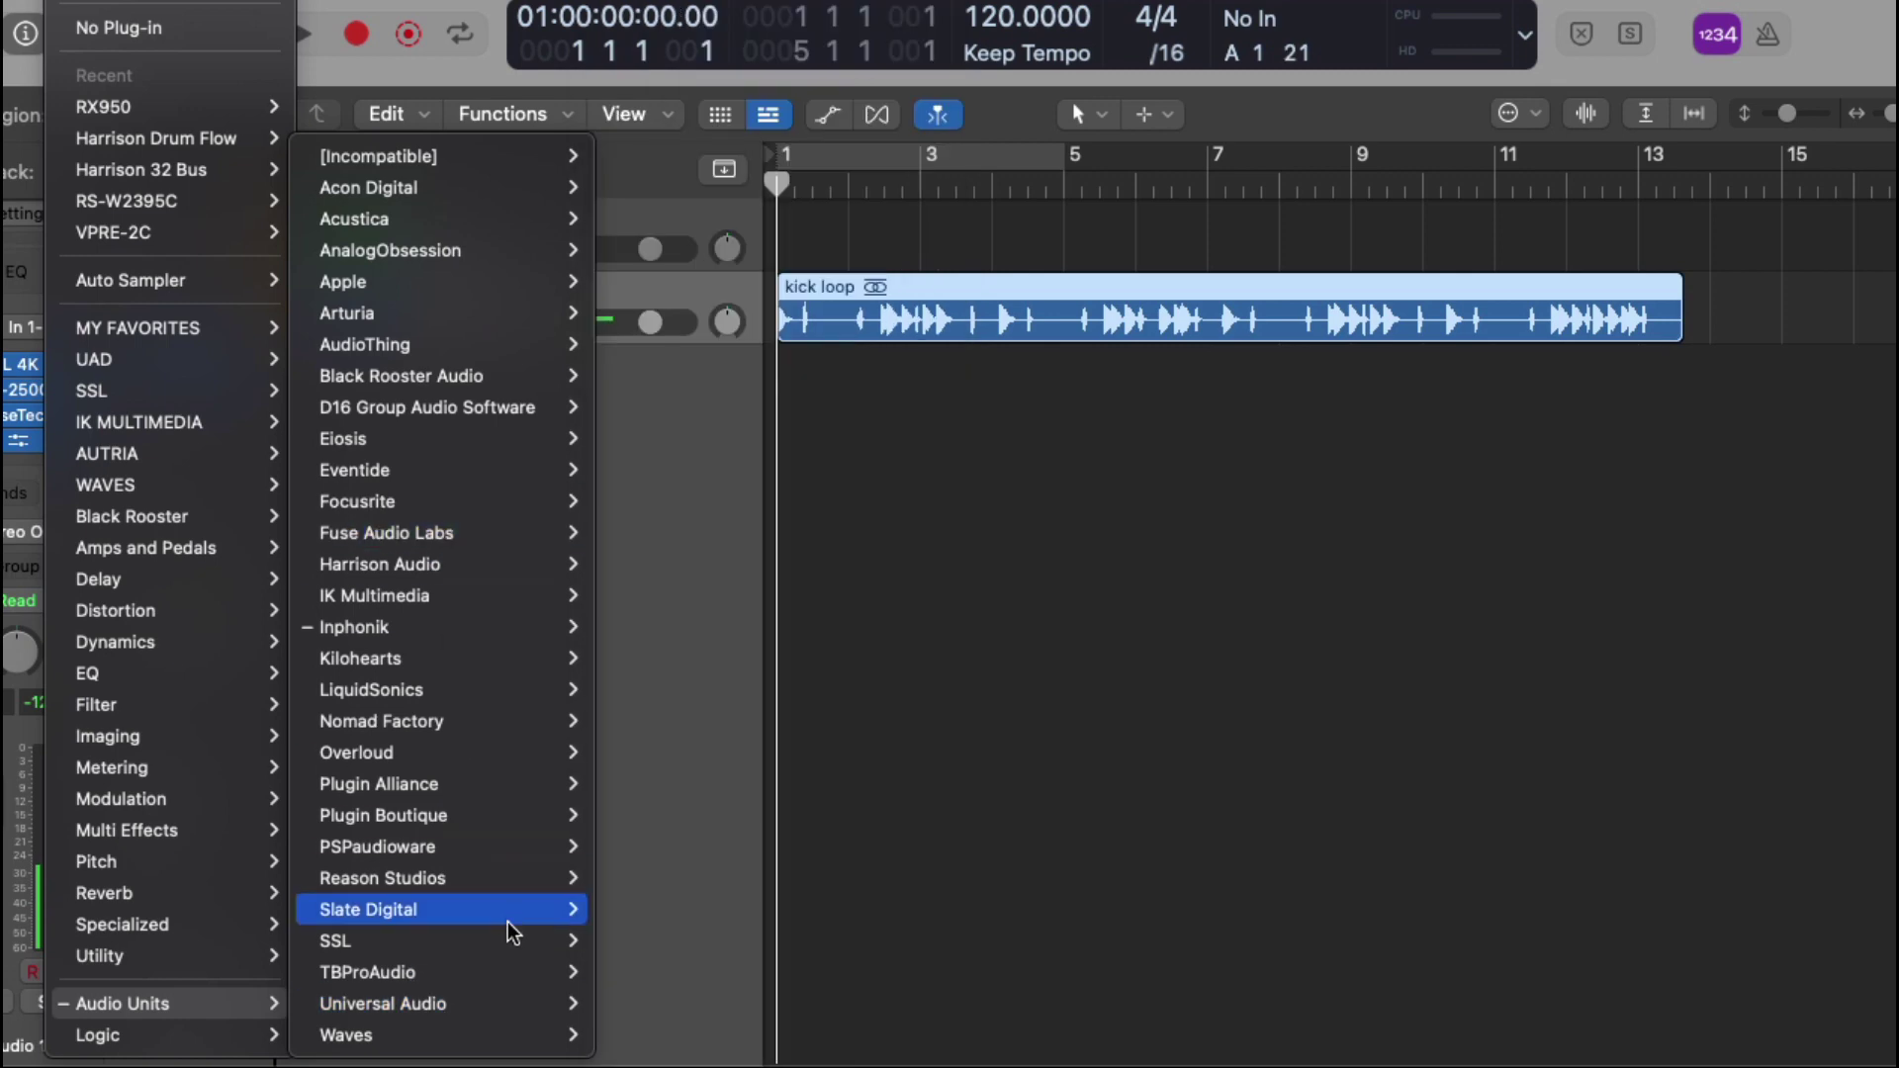
pyautogui.moveTo(495, 1016)
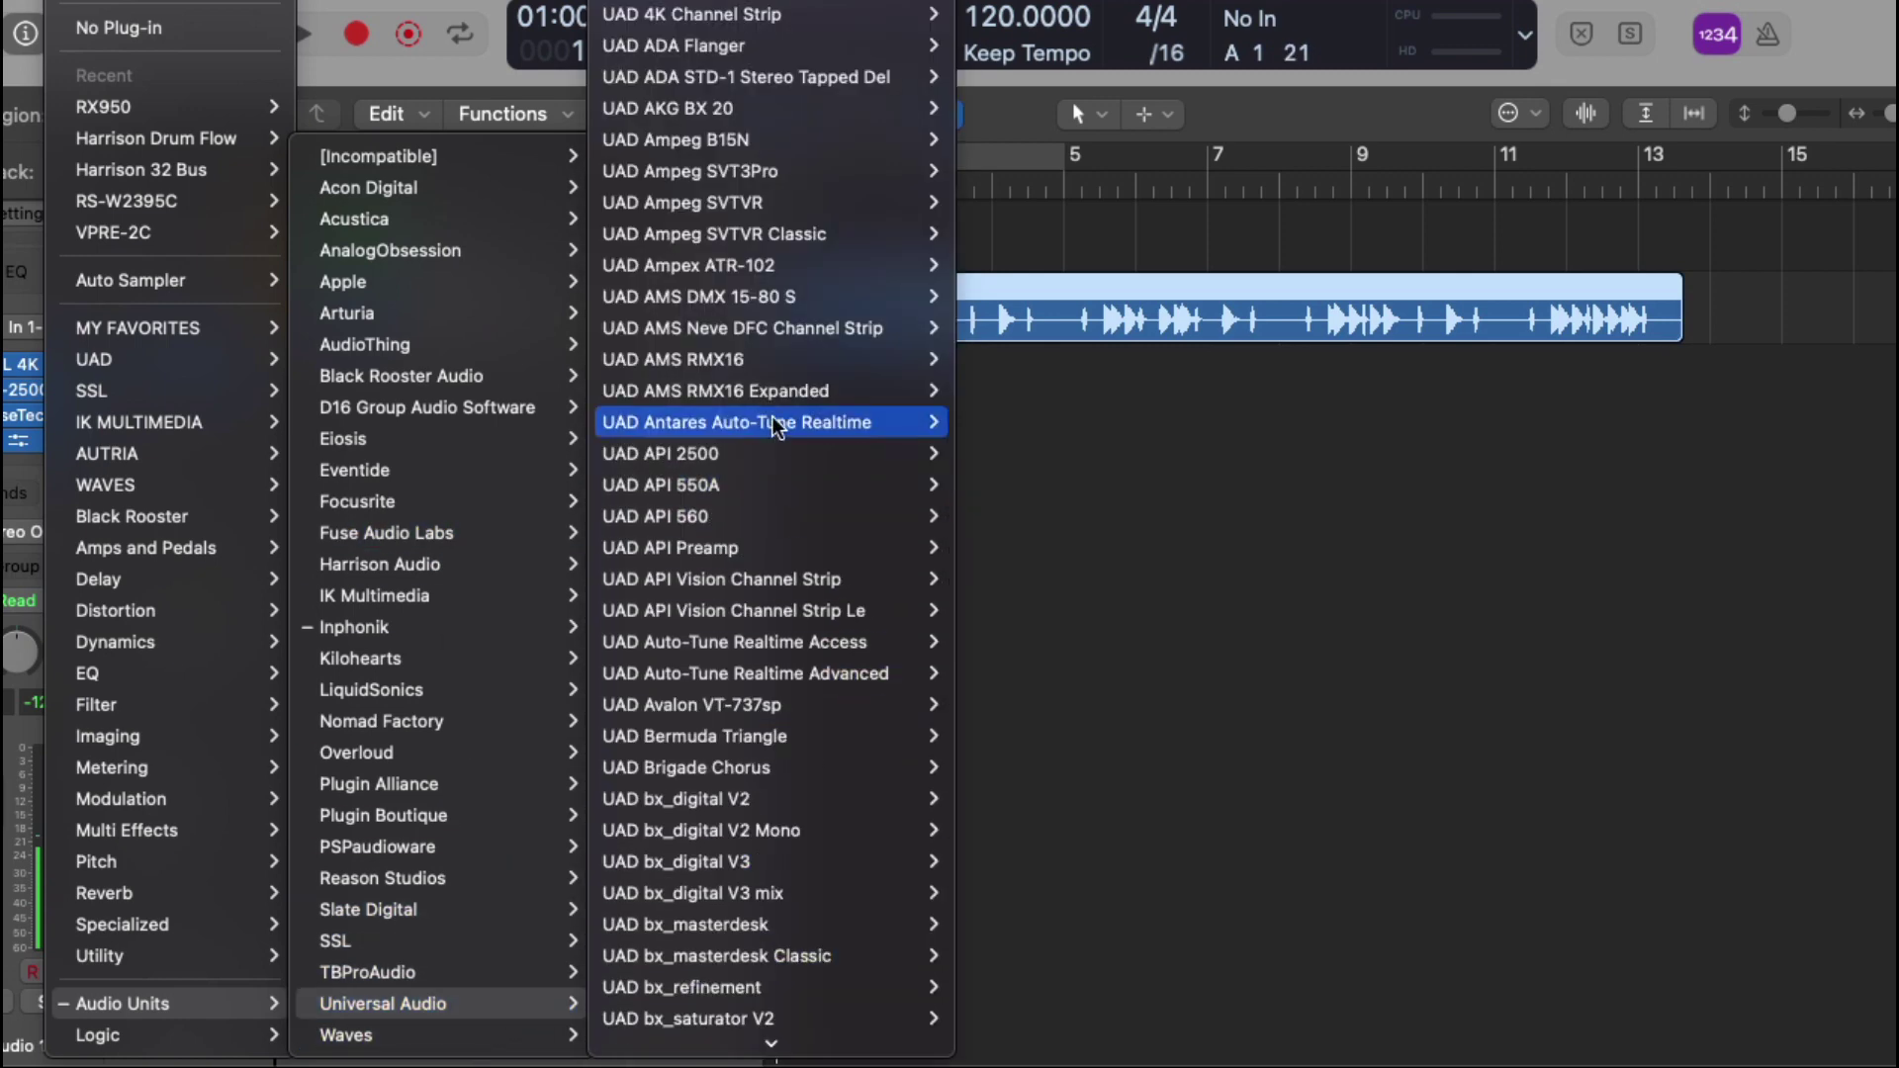
pyautogui.moveTo(745, 1033)
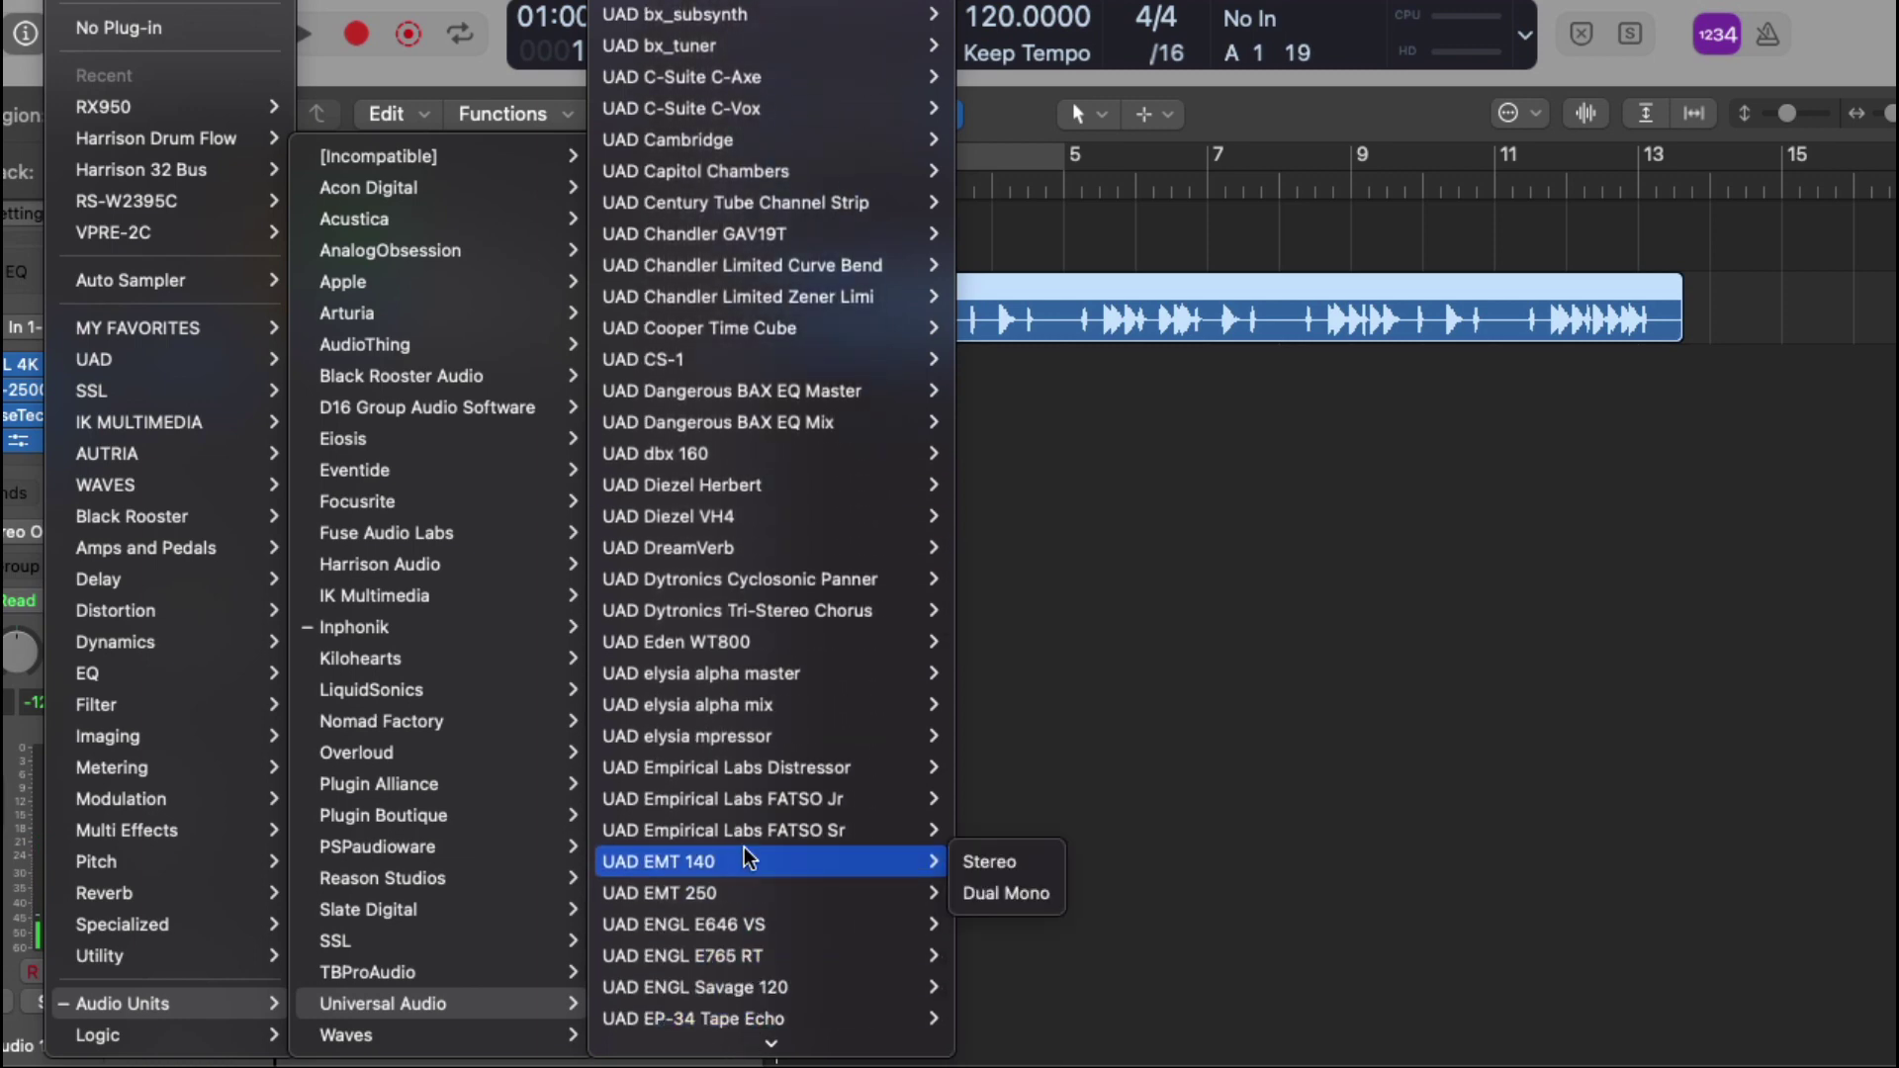
pyautogui.moveTo(747, 826)
pyautogui.moveTo(765, 767)
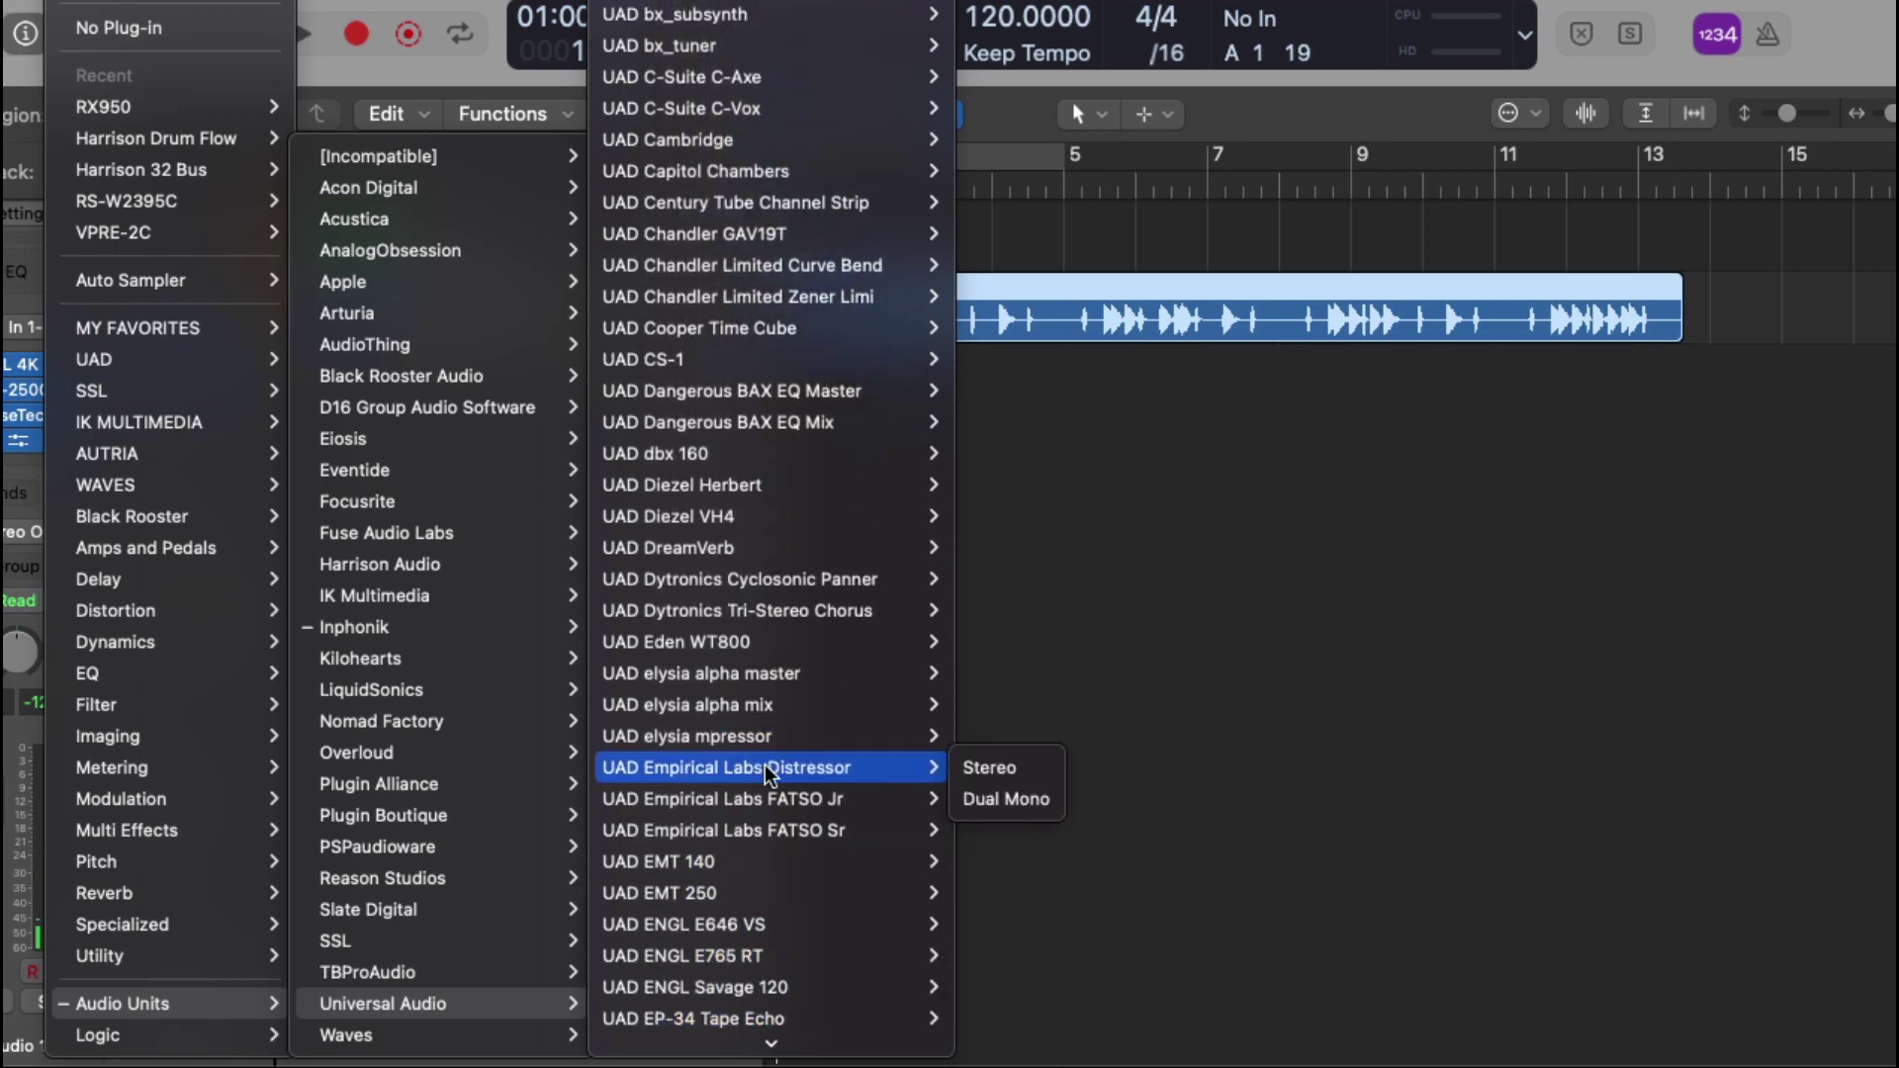
pyautogui.click(986, 769)
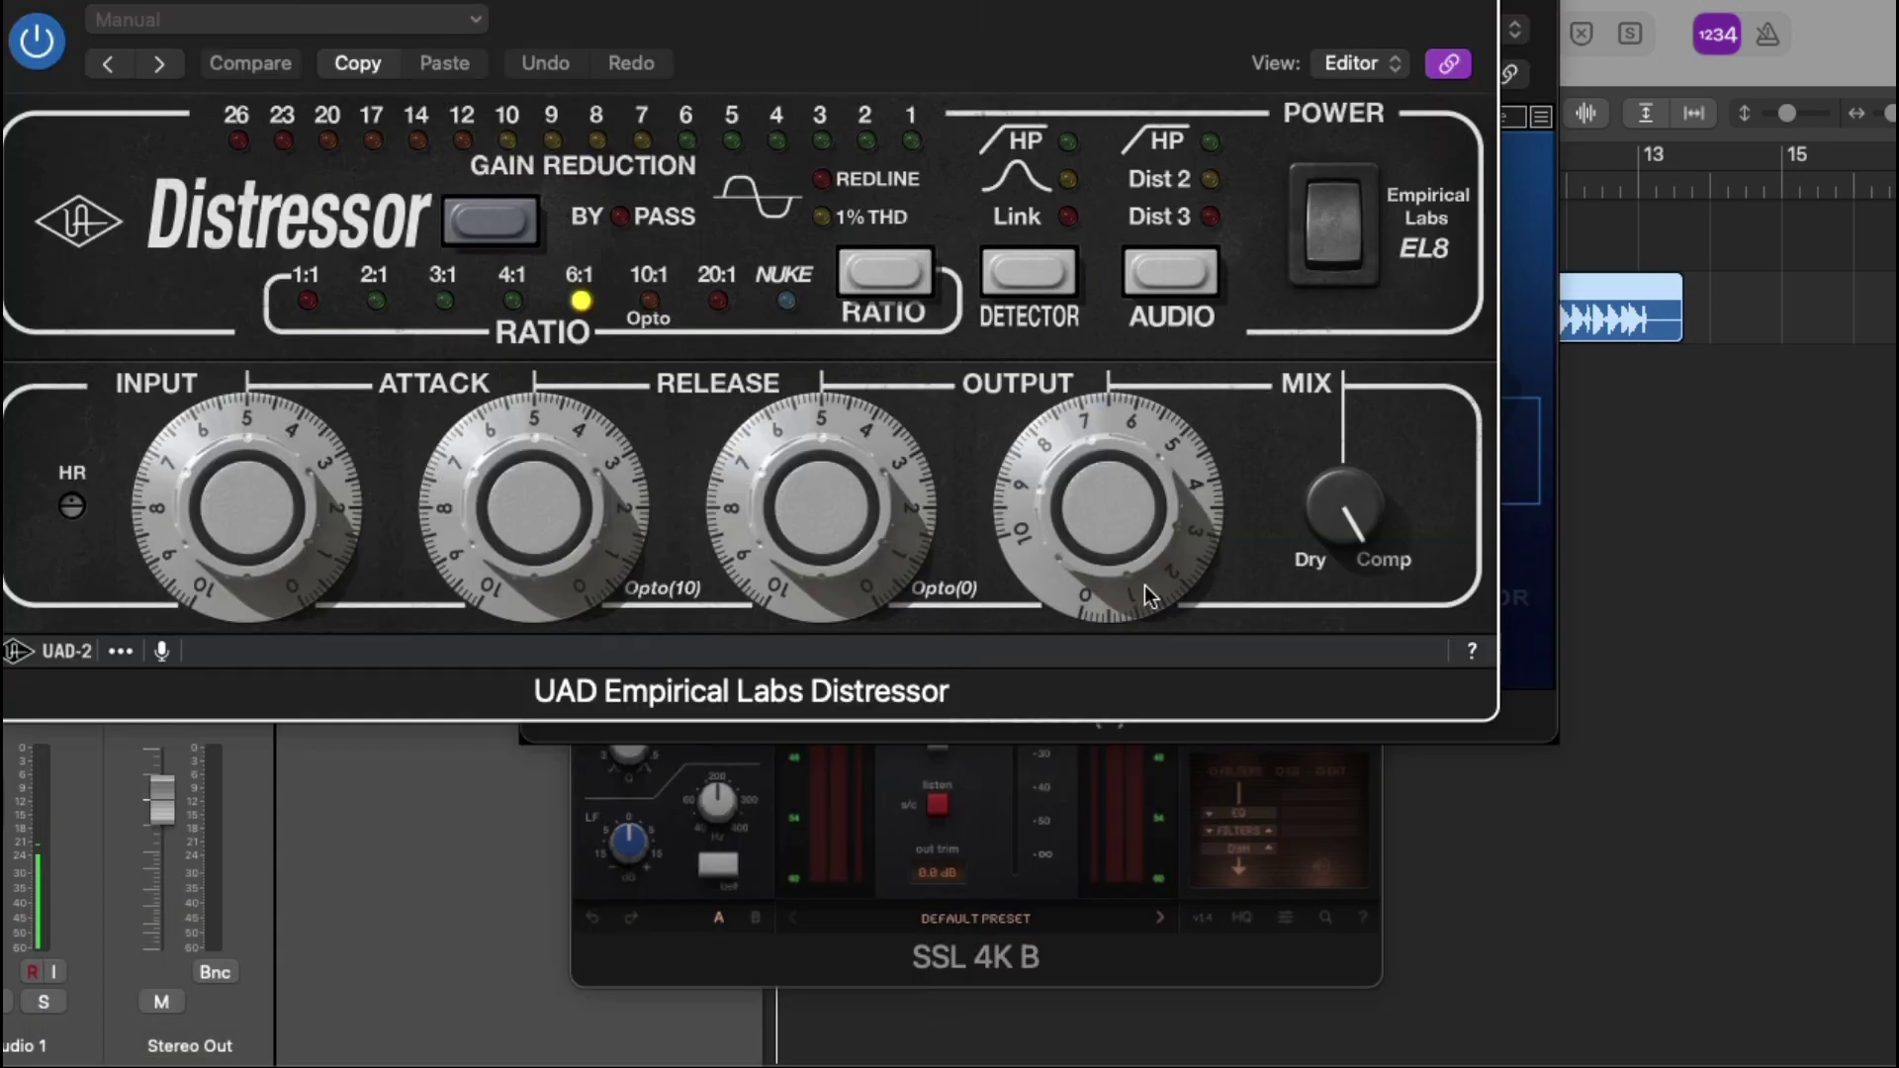
pyautogui.moveTo(905, 26); pyautogui.dragTo(1272, 88)
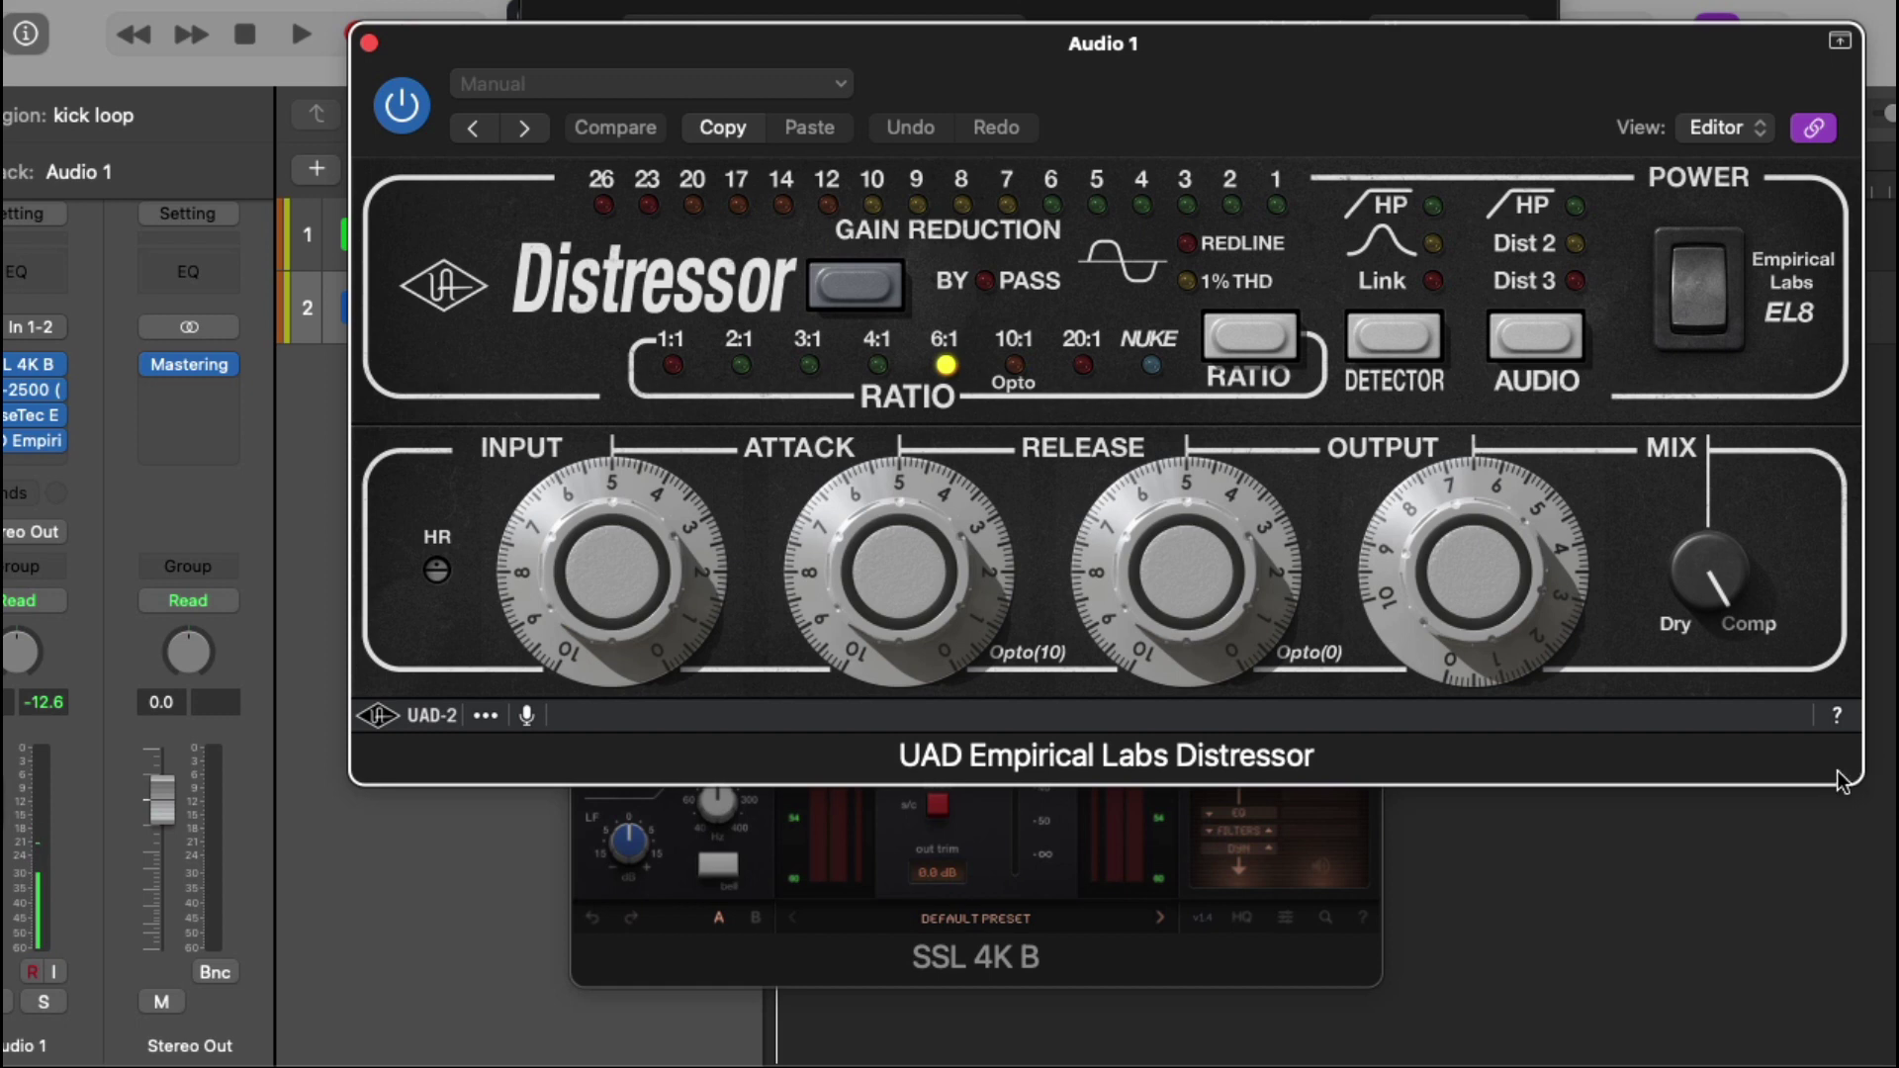
# Replace the Distressor with UAD's API Vision Channel Strip Legacy in stereo and move its window up-right
pyautogui.click(61, 443)
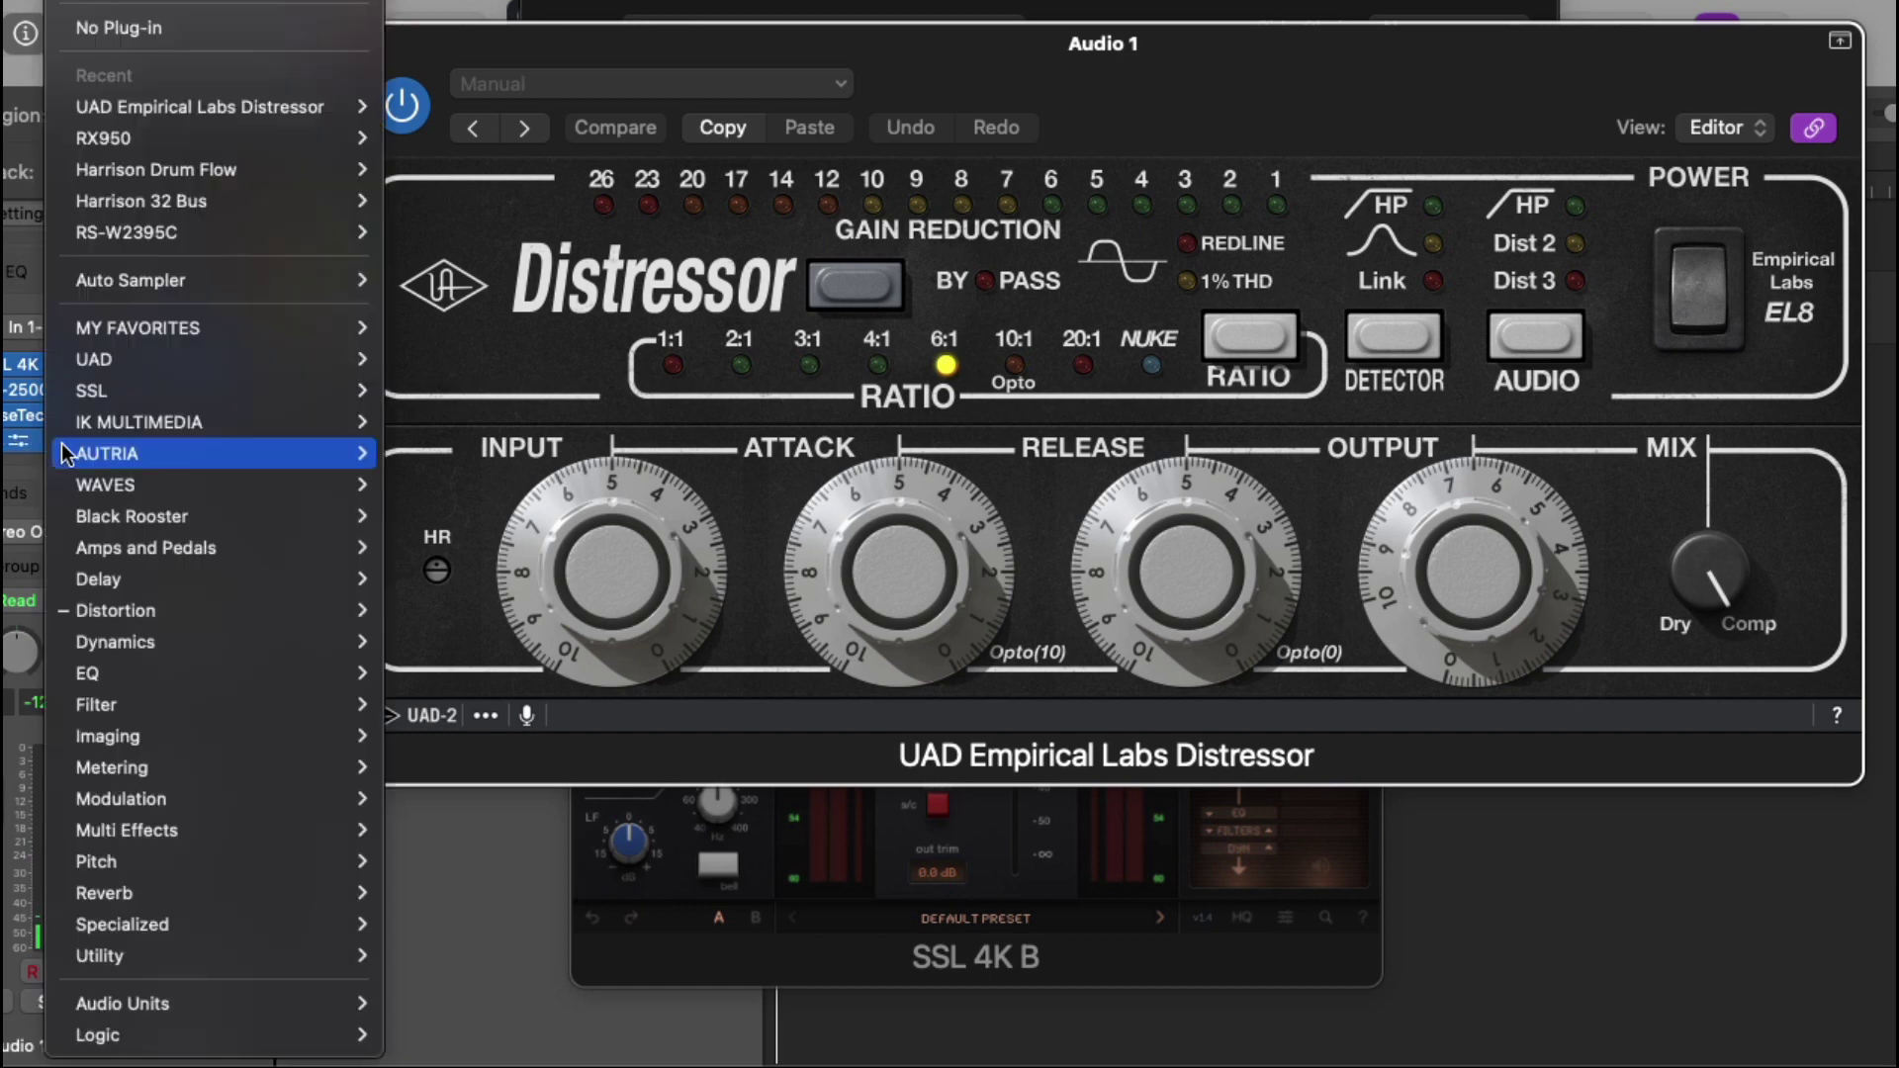
pyautogui.moveTo(158, 1034)
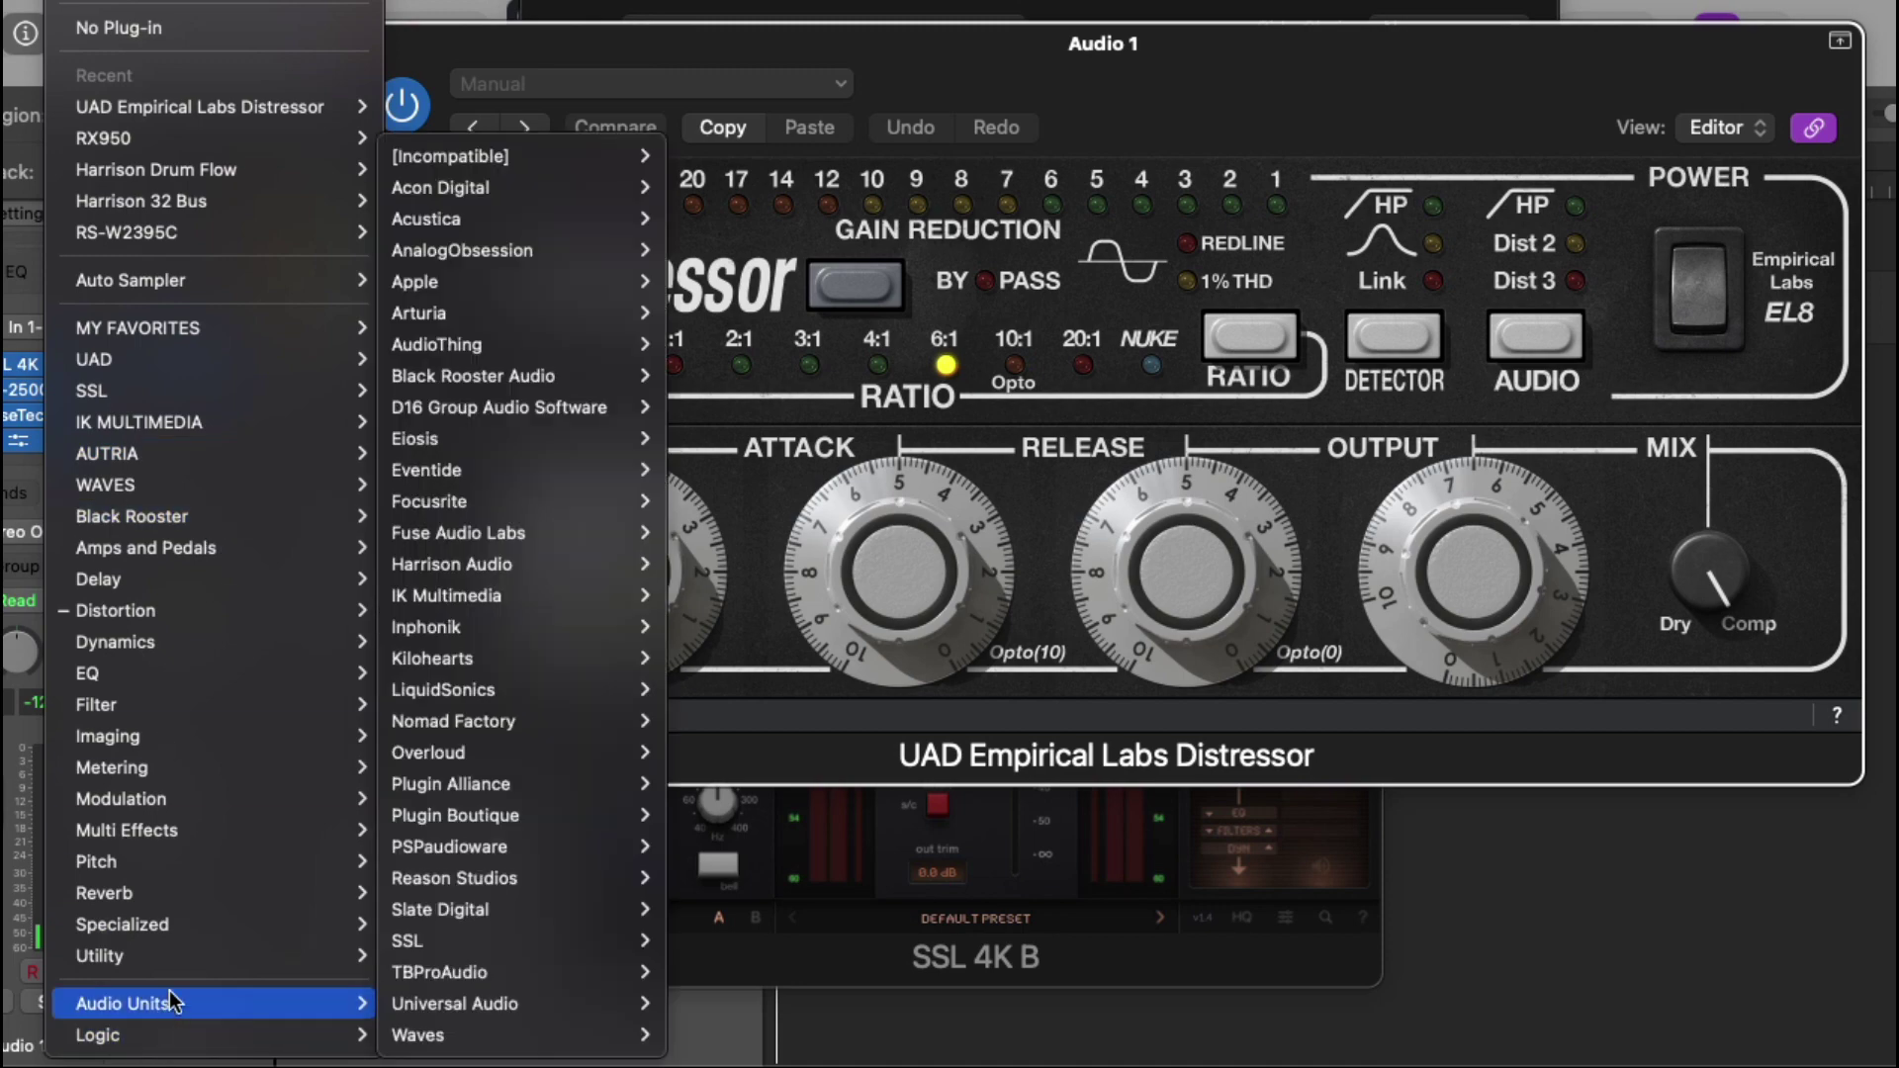
pyautogui.moveTo(540, 1011)
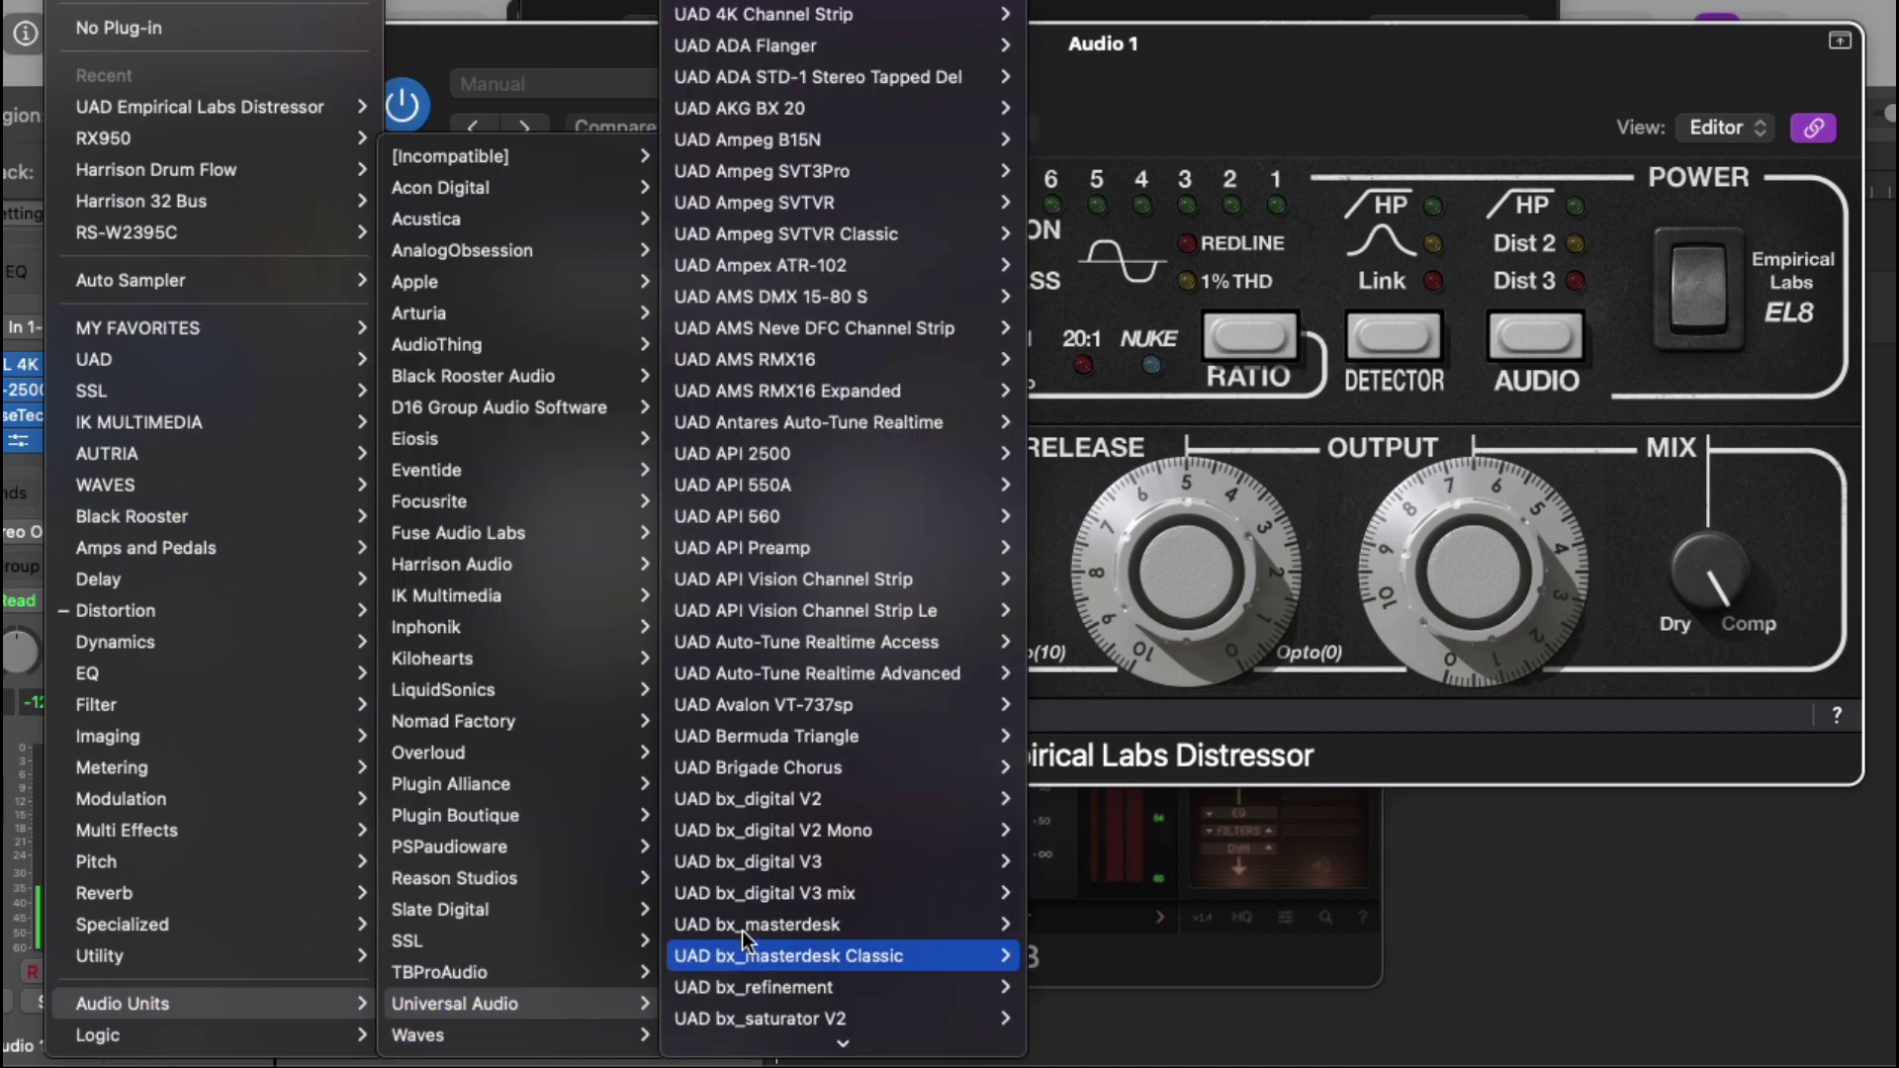
pyautogui.scroll(-5, 741, 930)
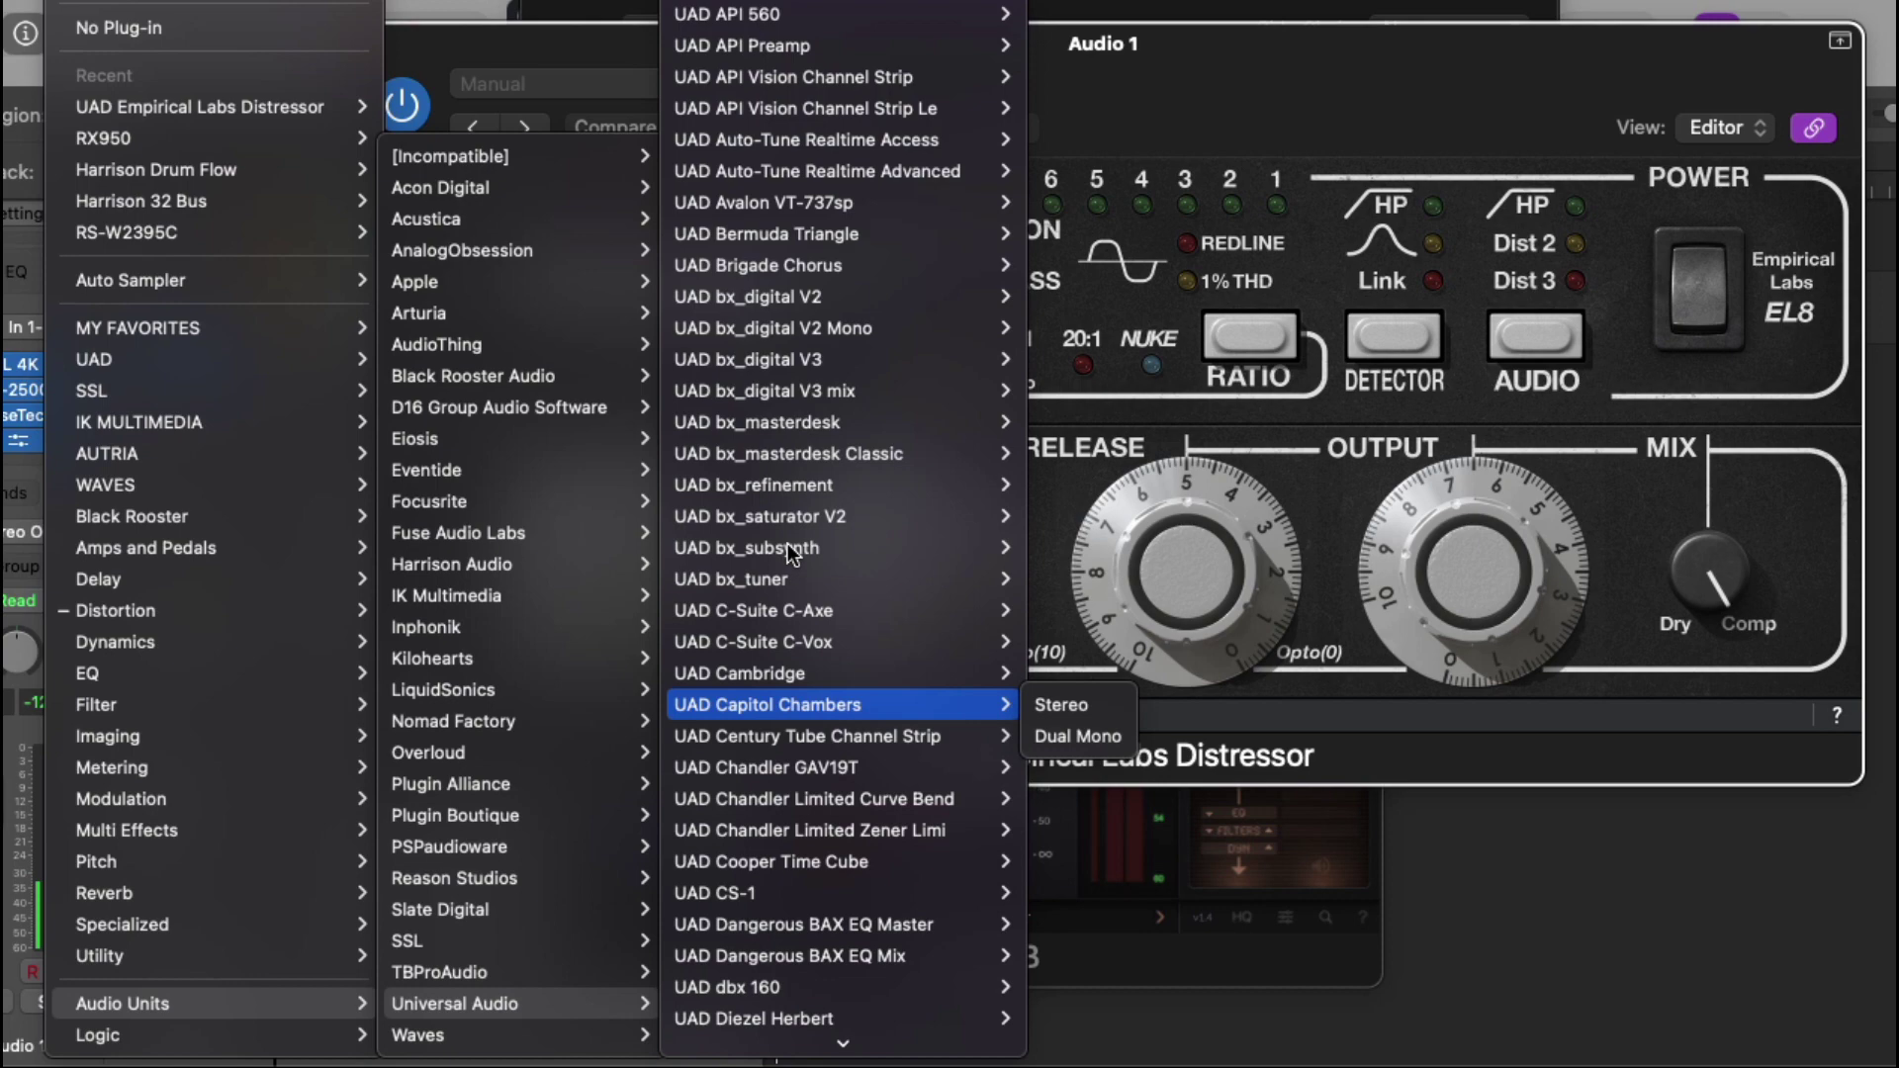
pyautogui.moveTo(866, 107)
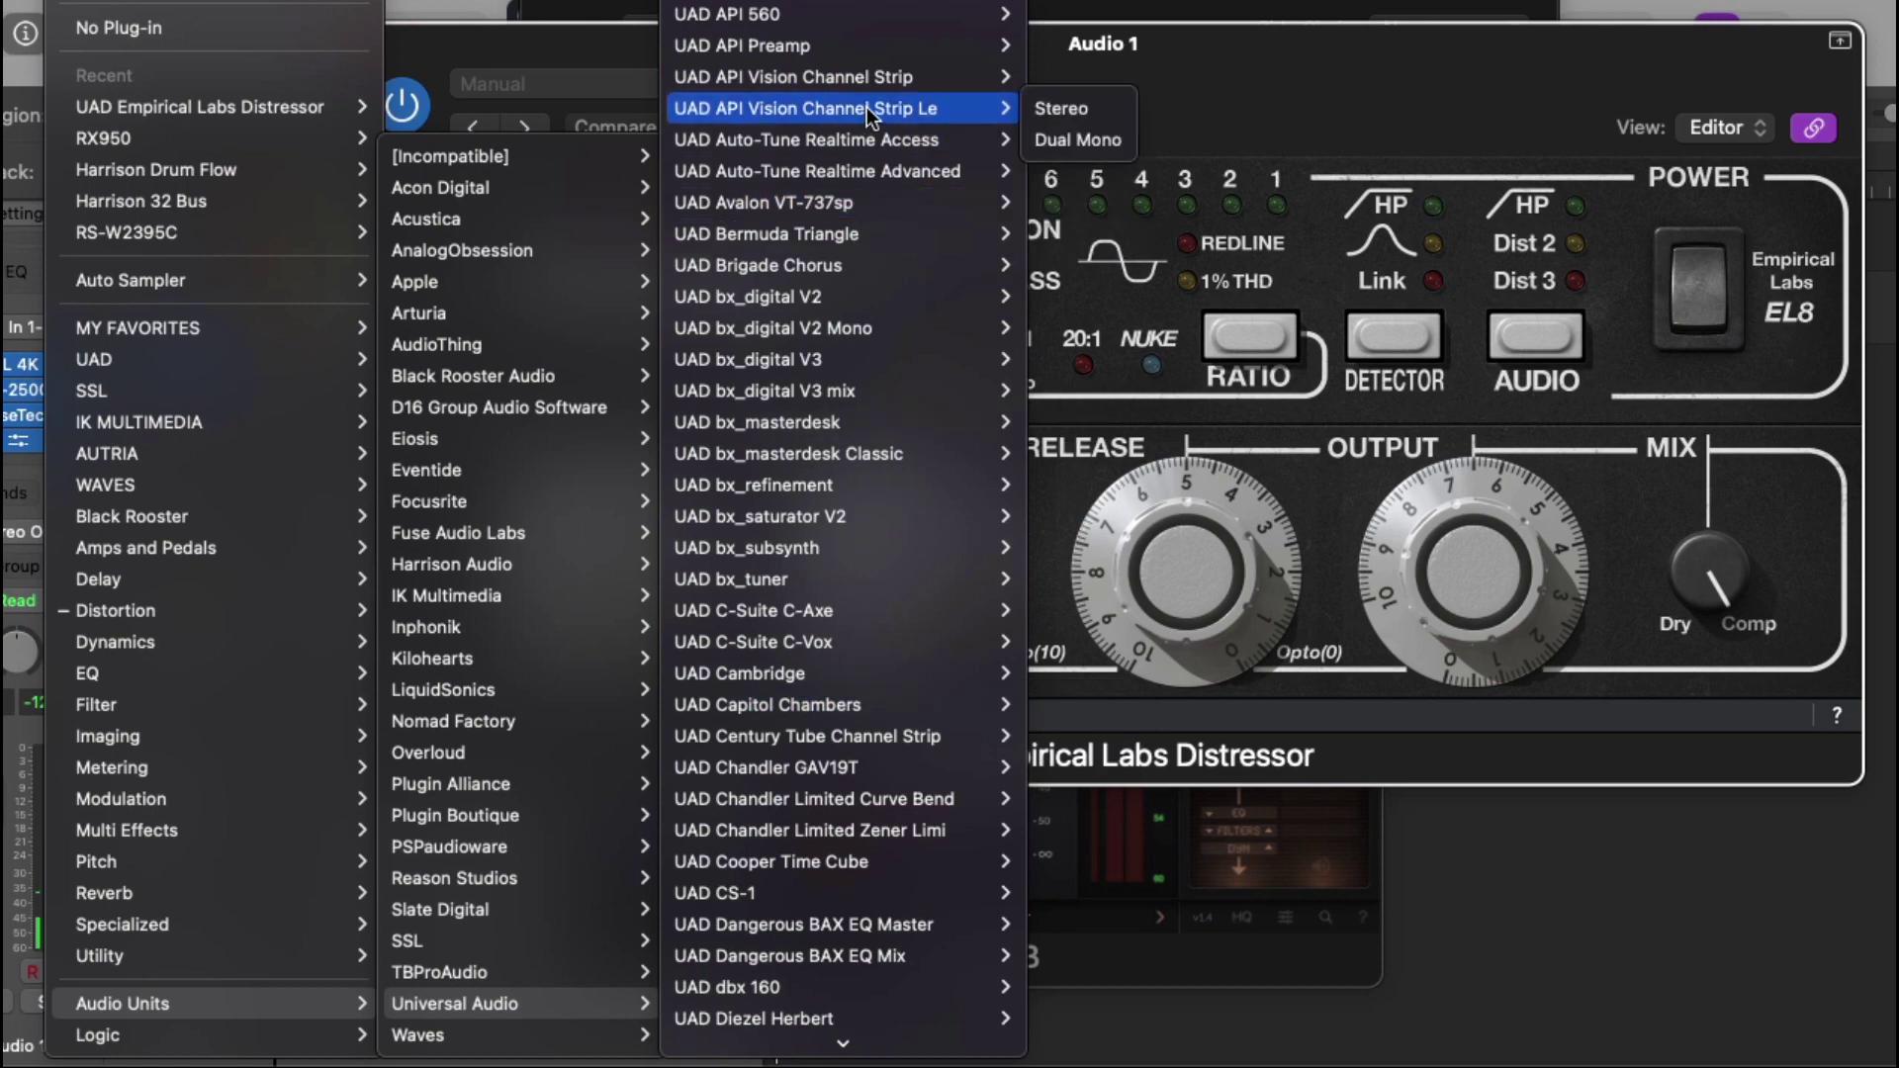
pyautogui.click(1093, 110)
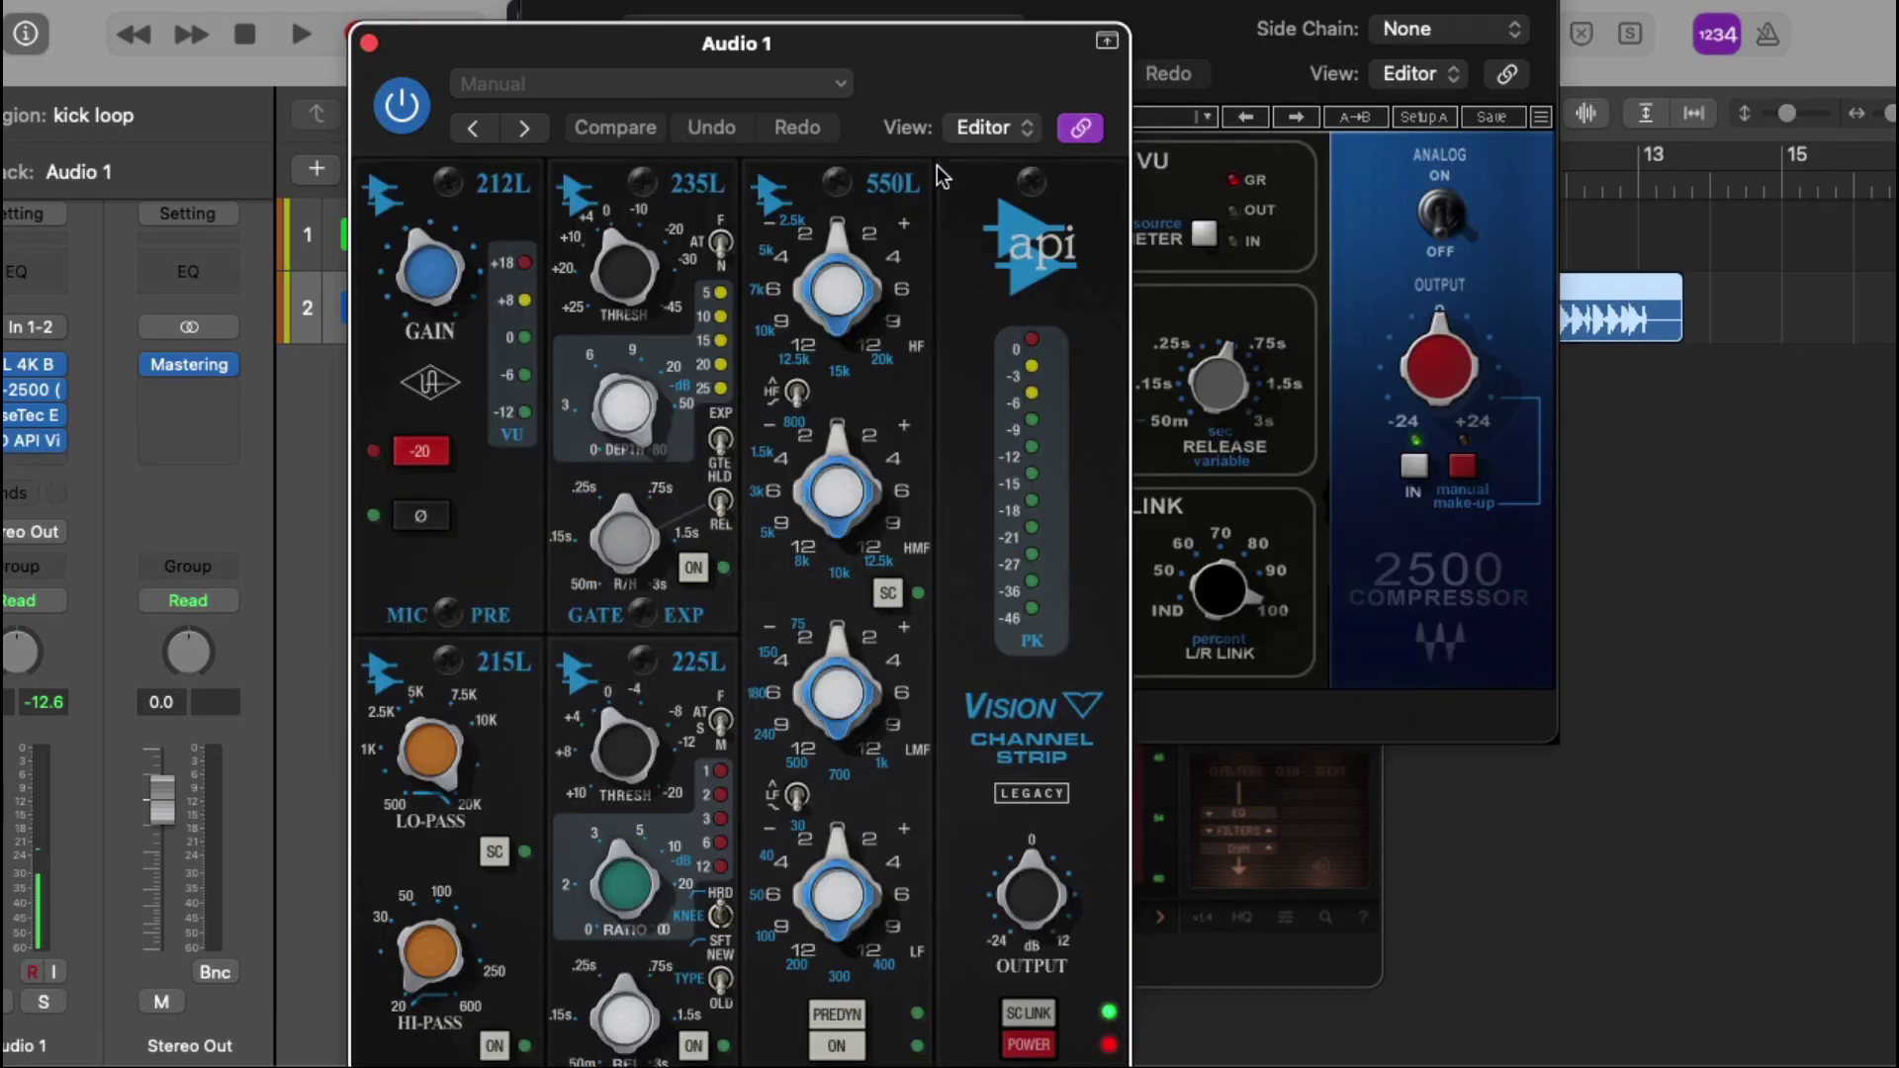
pyautogui.moveTo(917, 65); pyautogui.dragTo(1313, 1)
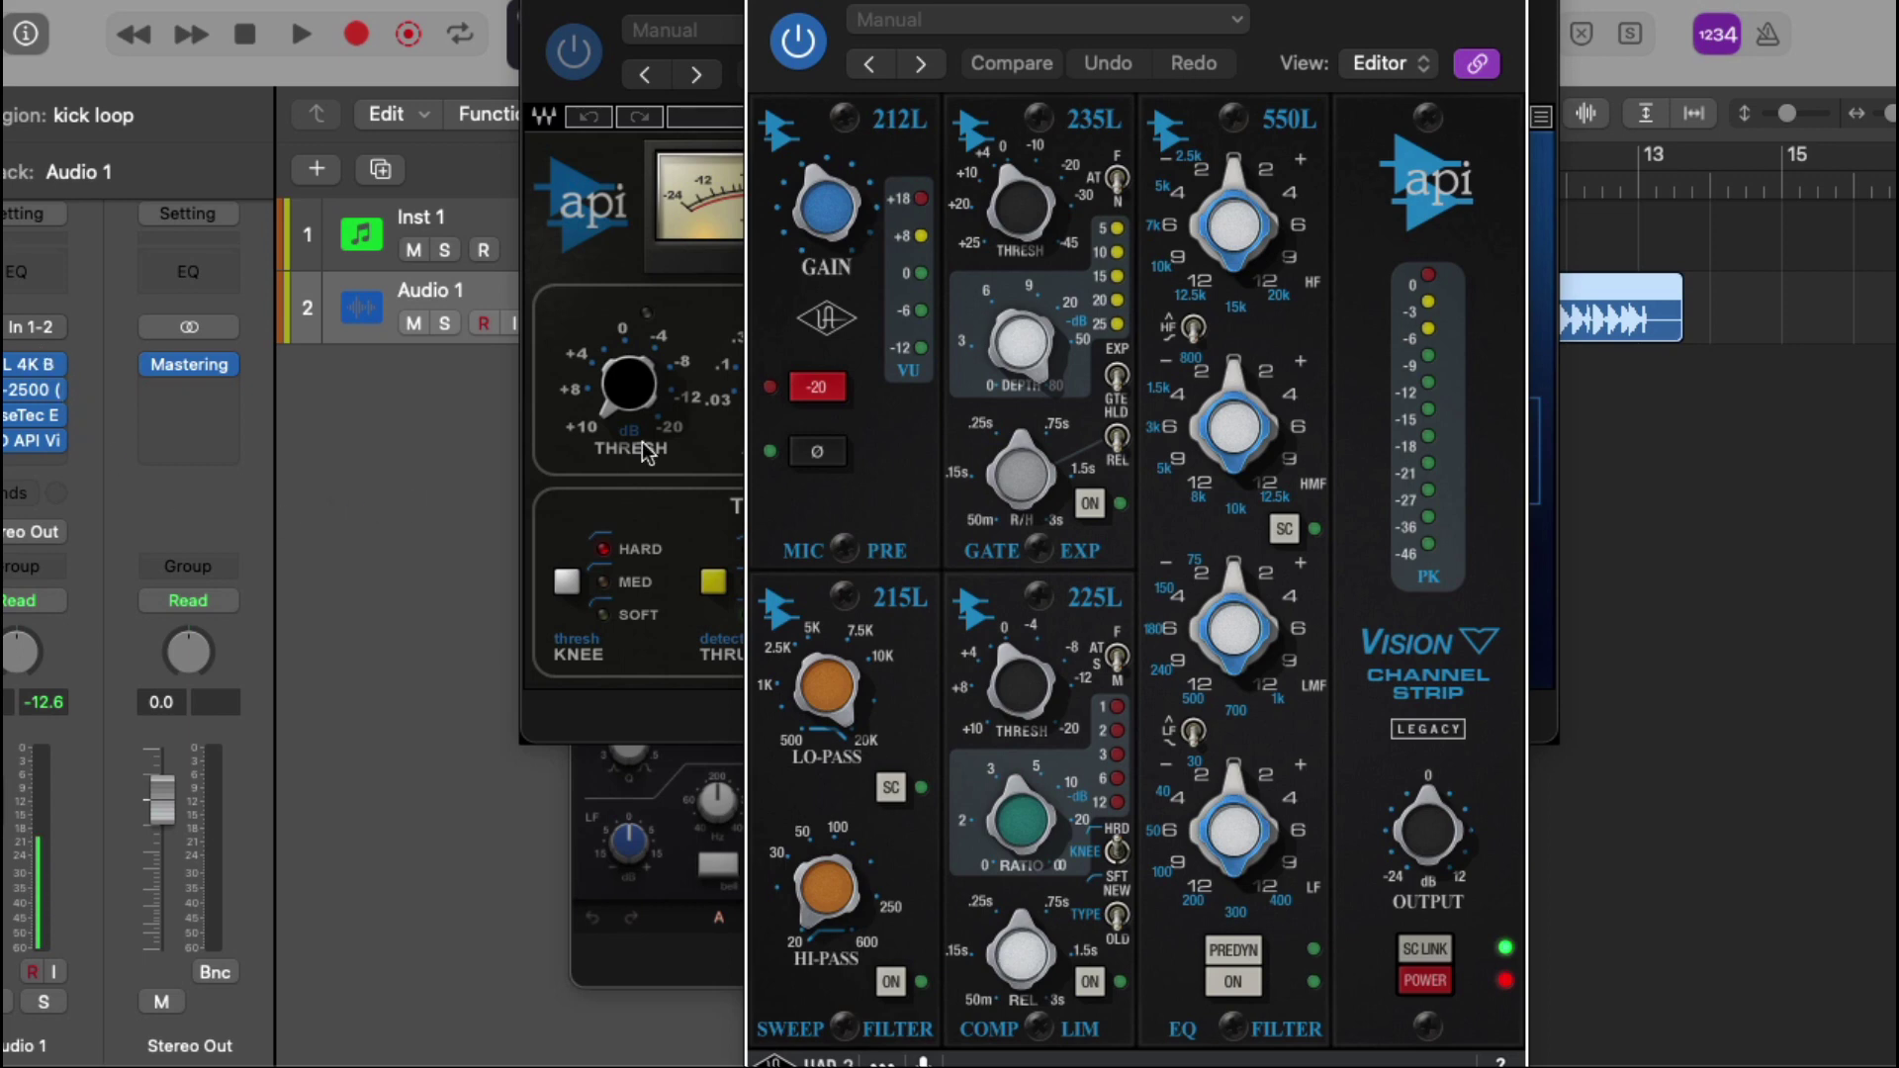
pyautogui.click(55, 442)
# Load UAD's Lexicon 480L in stereo into Audio 1's fourth slot, showing the 1 Large Hall preset
pyautogui.moveTo(227, 1001)
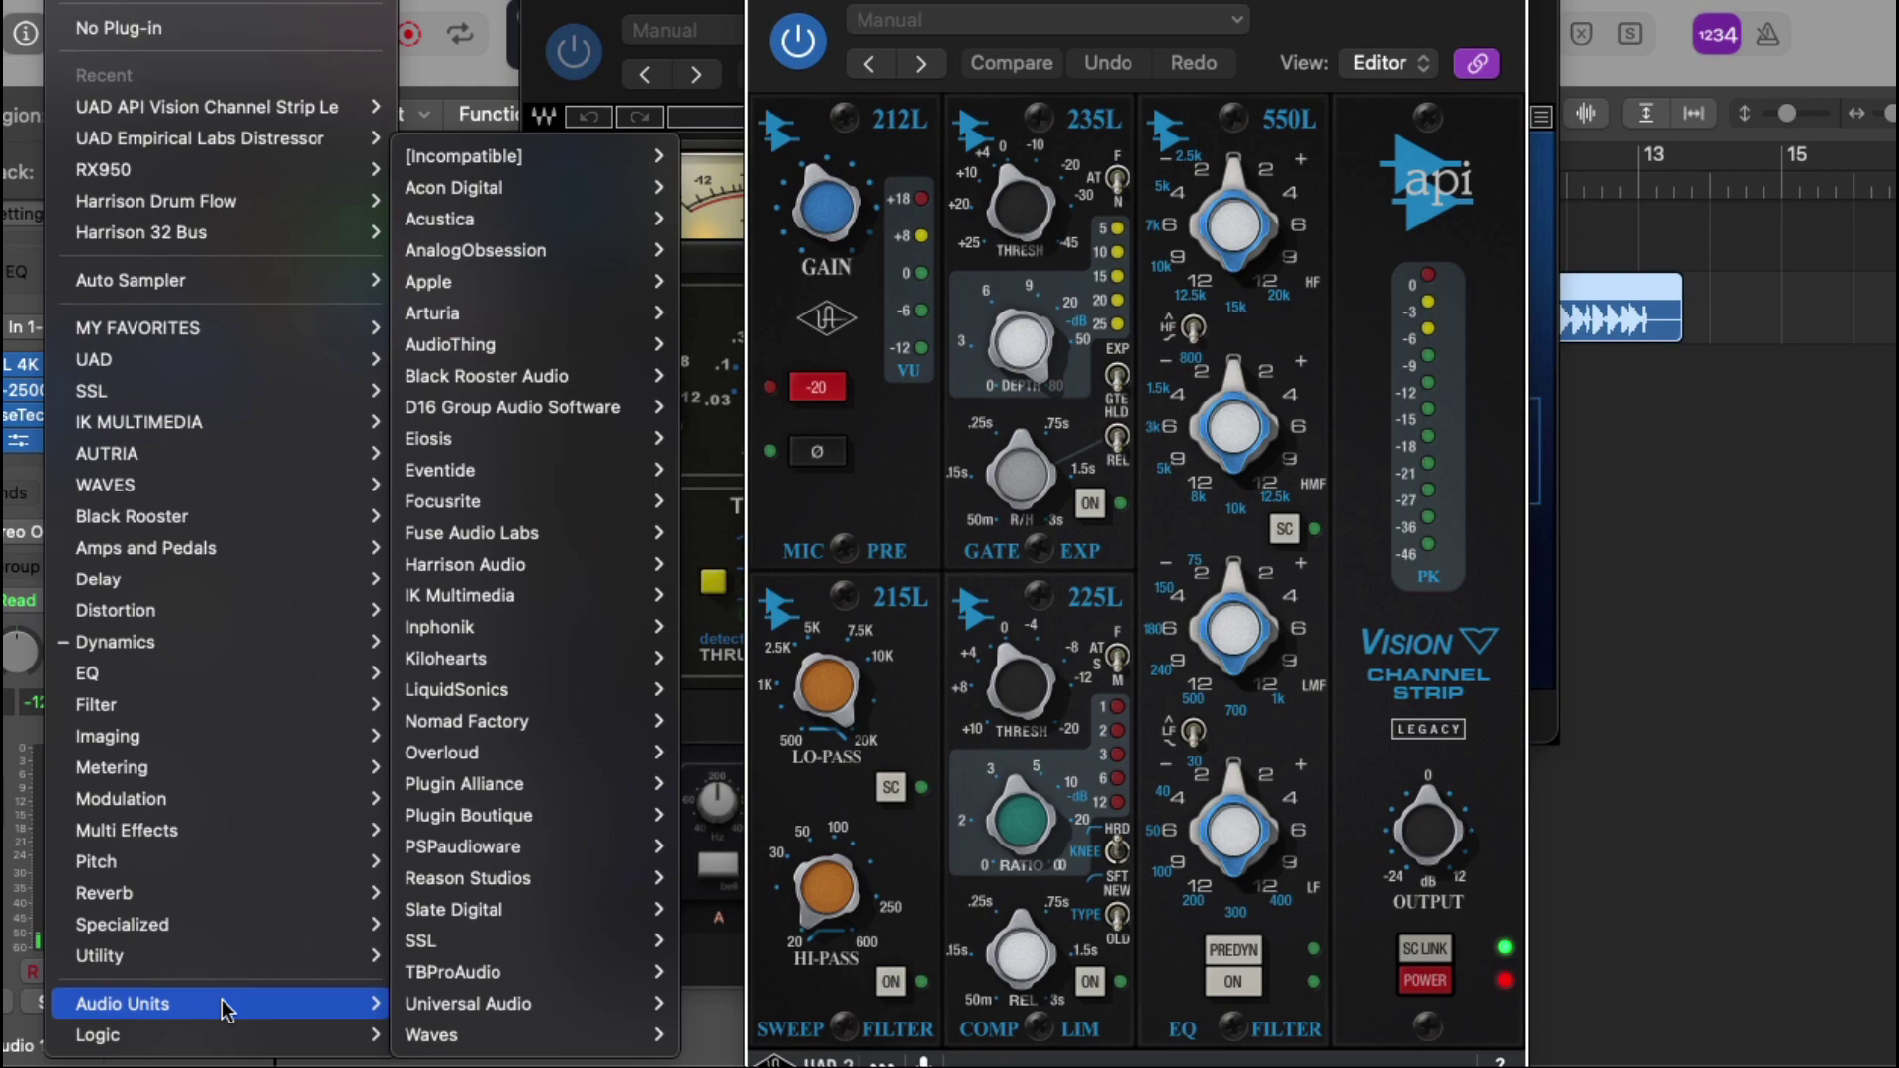
pyautogui.moveTo(506, 1001)
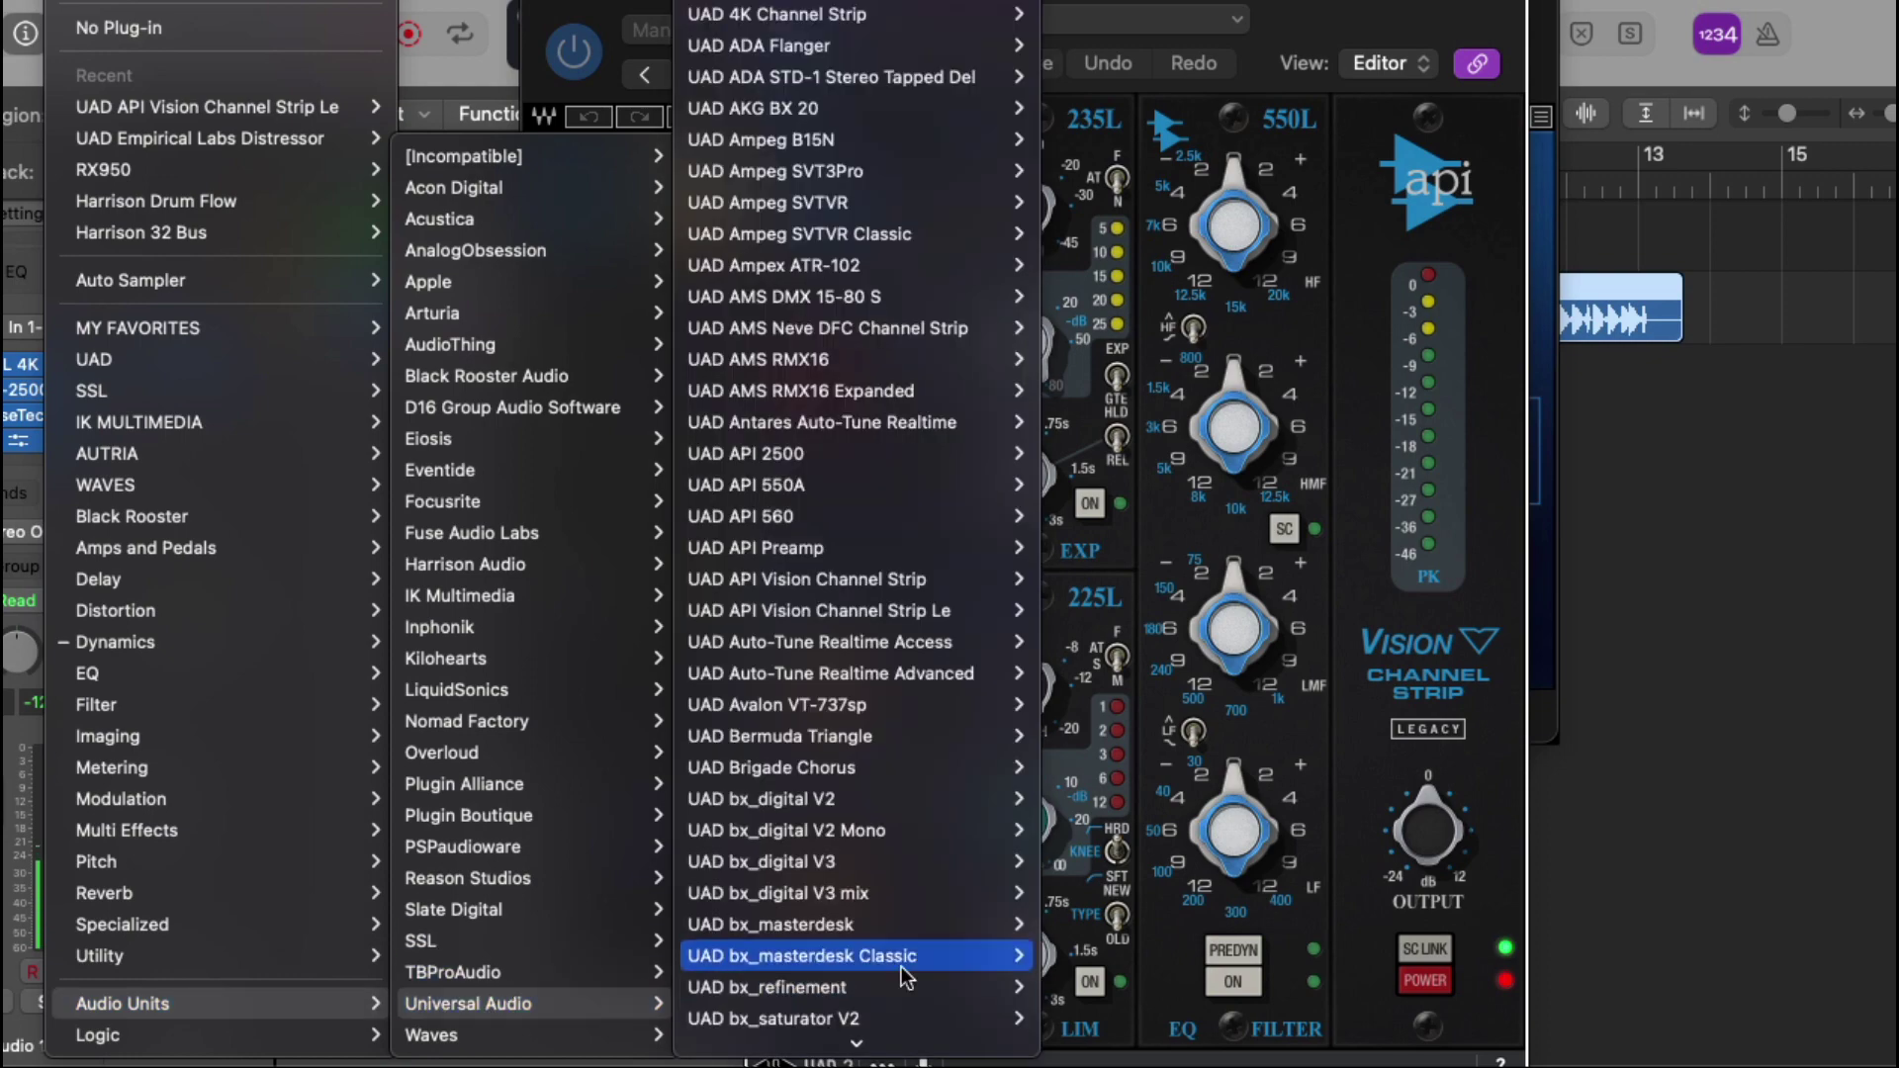
pyautogui.moveTo(864, 1052)
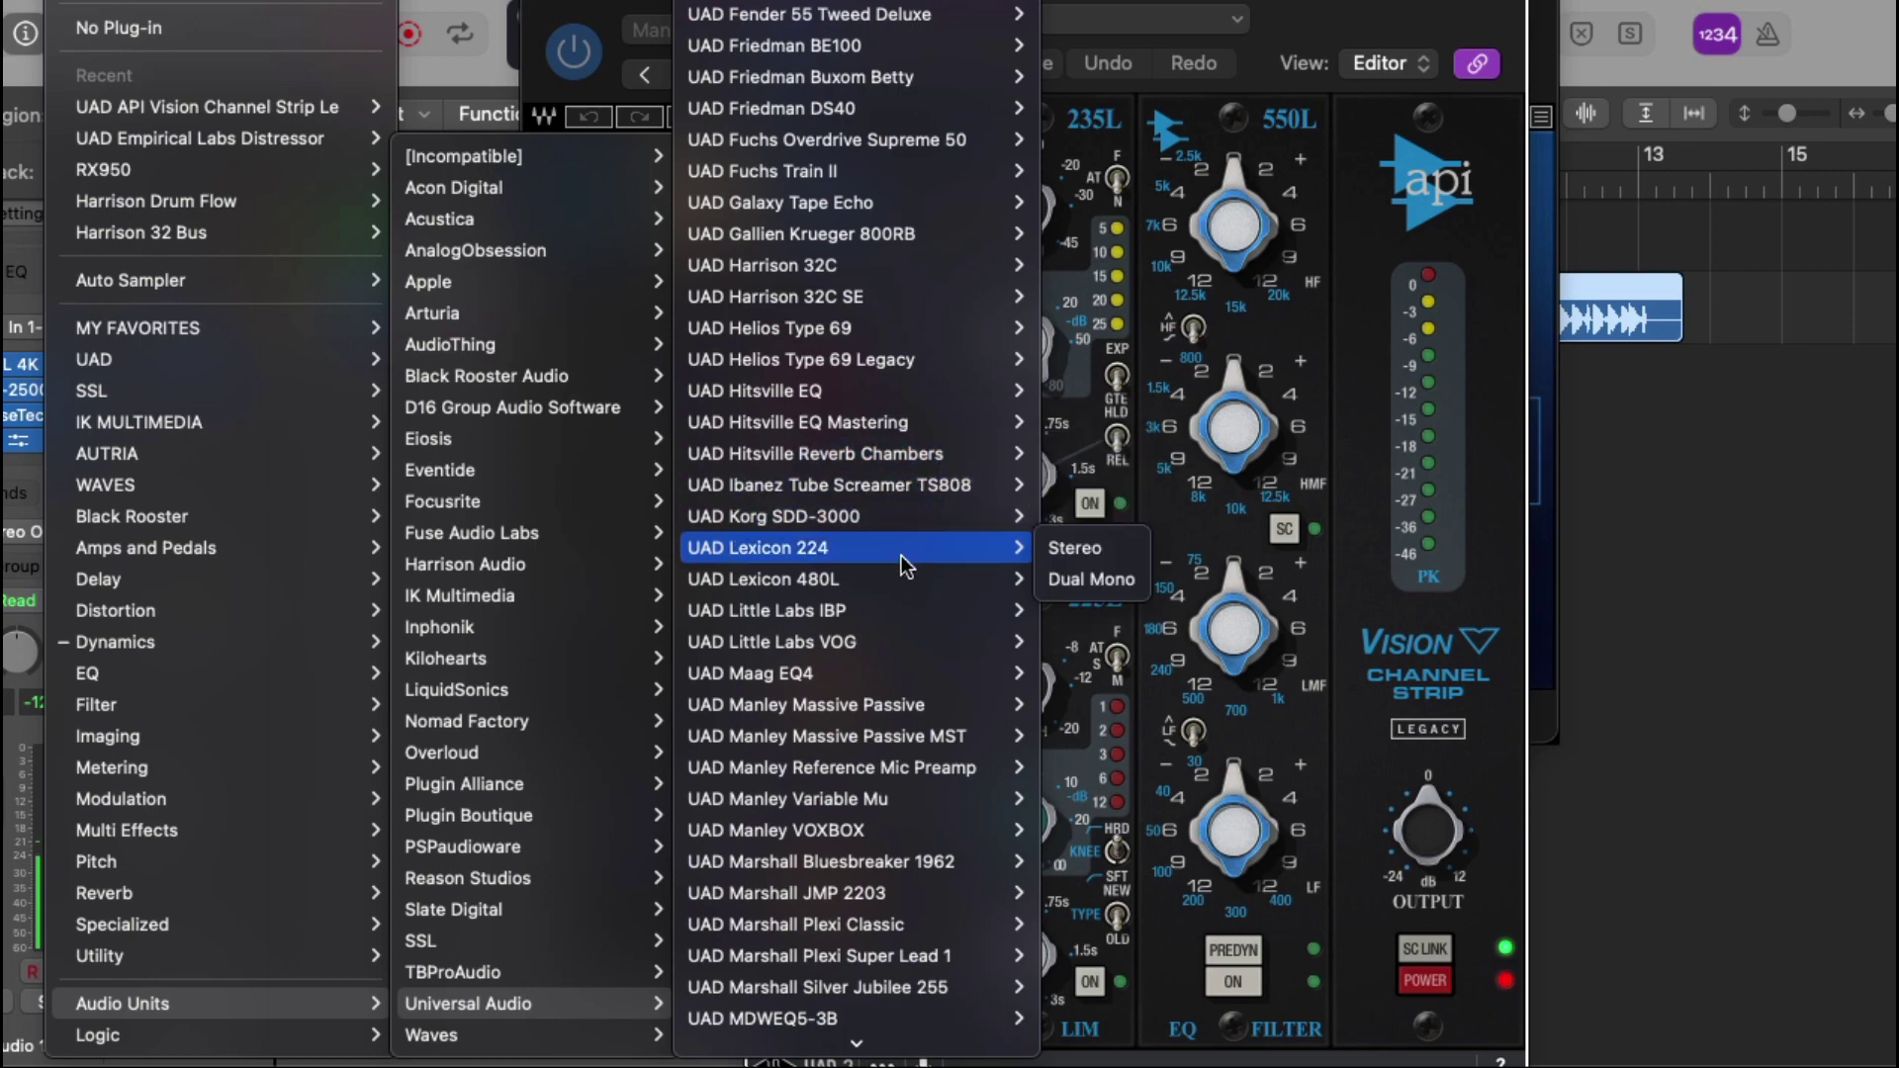
pyautogui.moveTo(878, 578)
pyautogui.click(1087, 578)
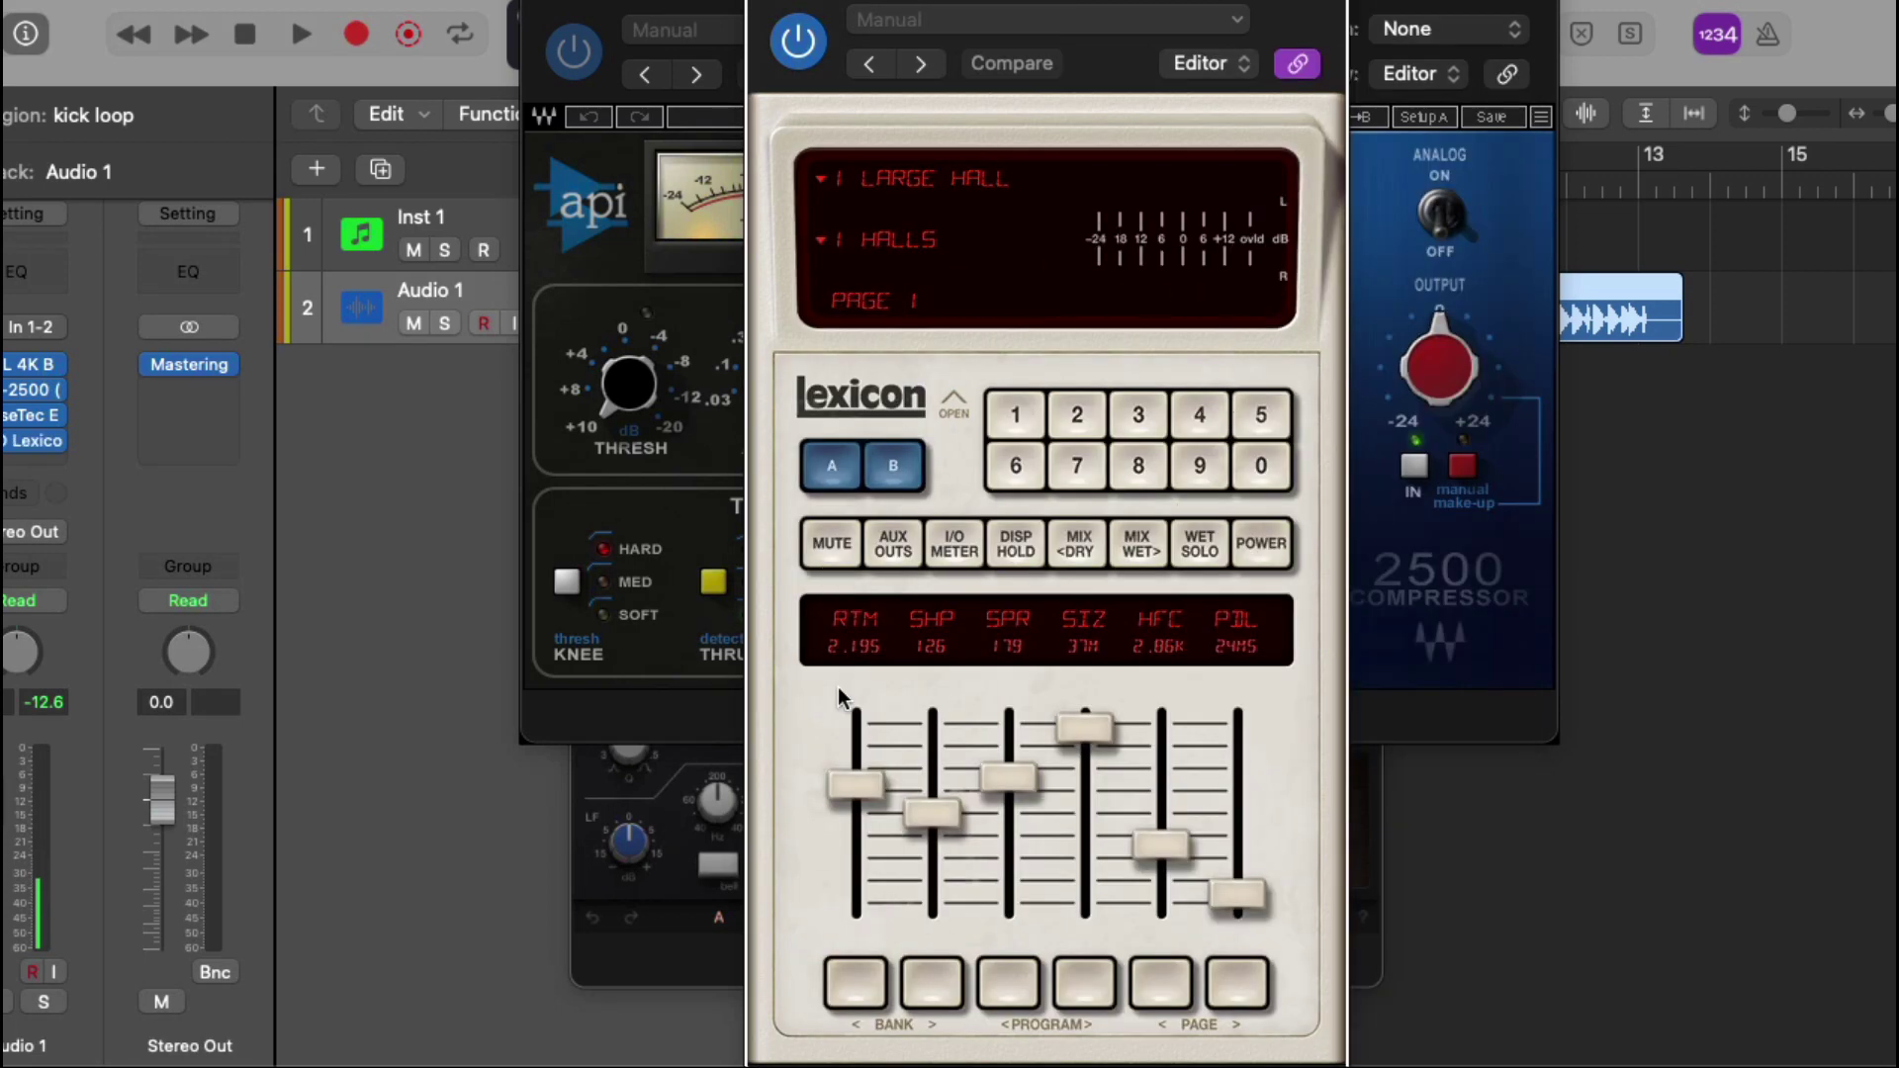
# From Audio 1's next insert slot, browse the Audio Units manufacturer submenus down to Black Rooster Audio
pyautogui.click(58, 443)
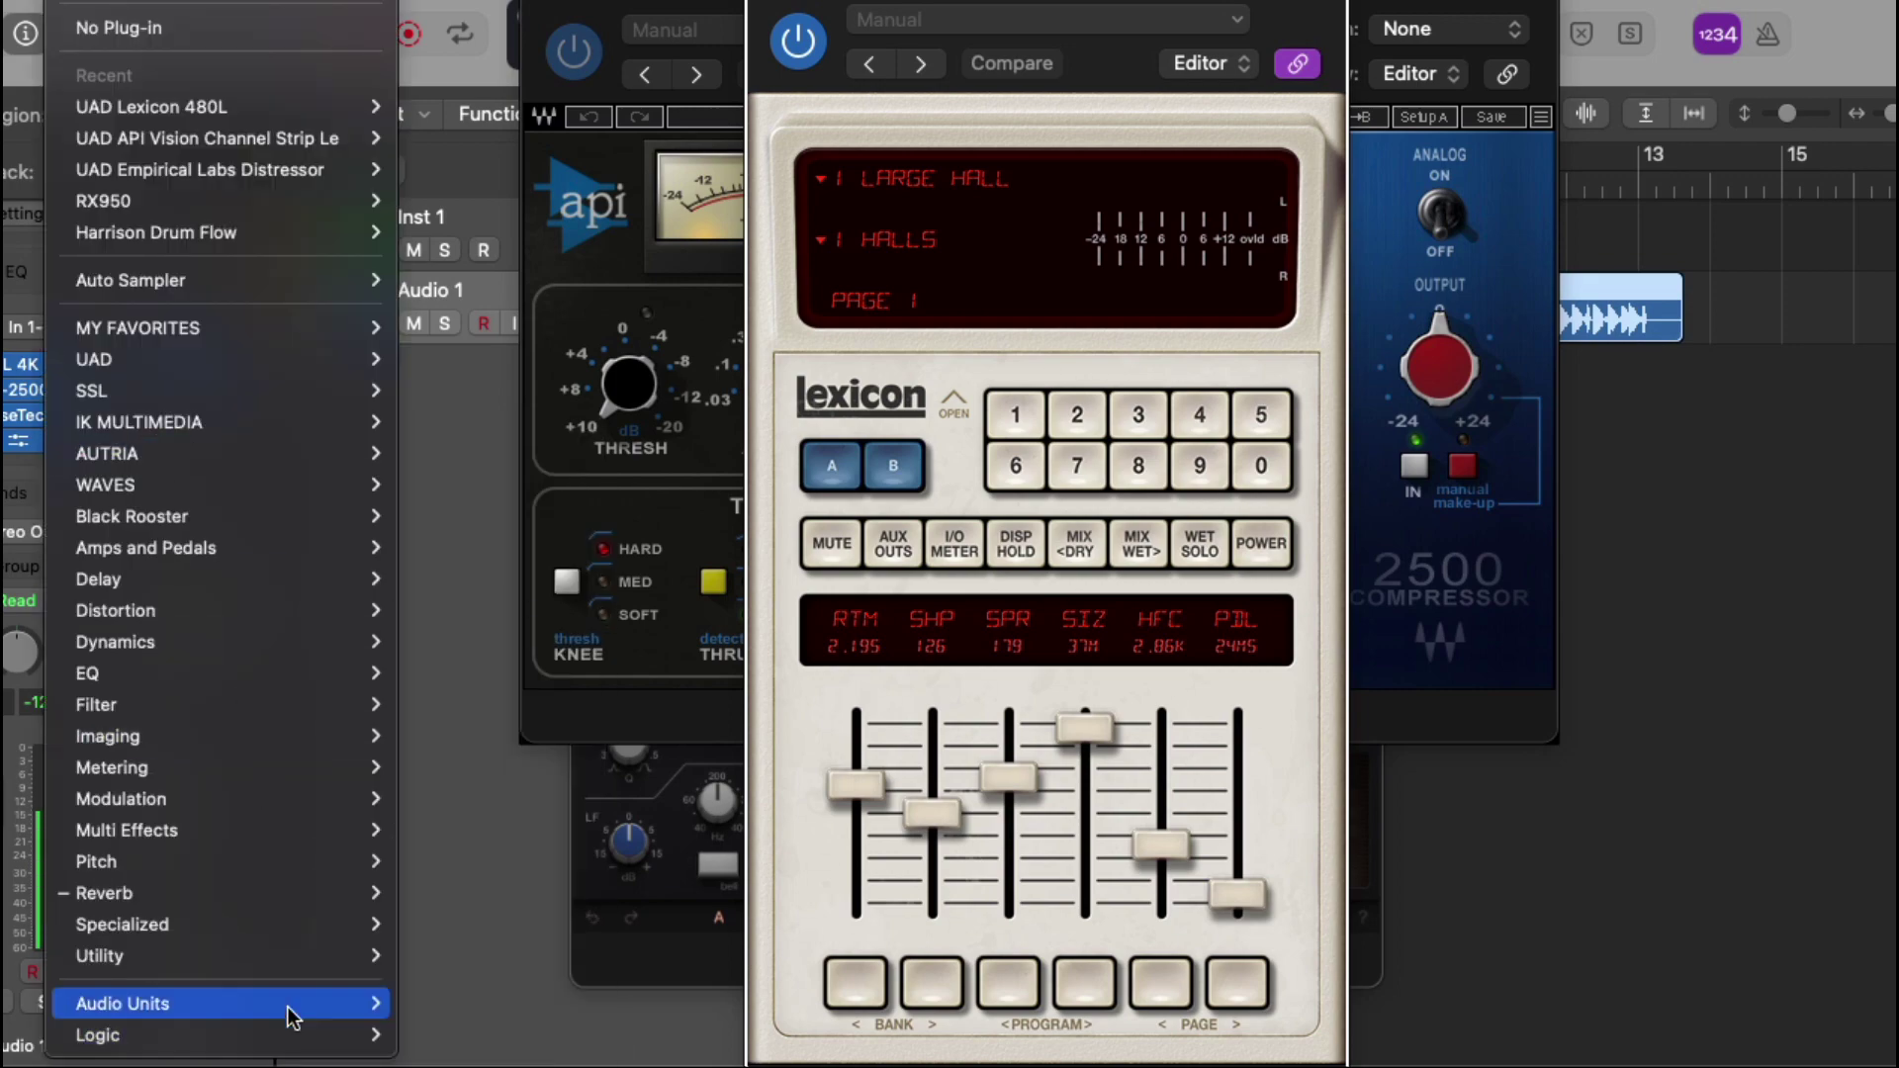
pyautogui.moveTo(288, 1003)
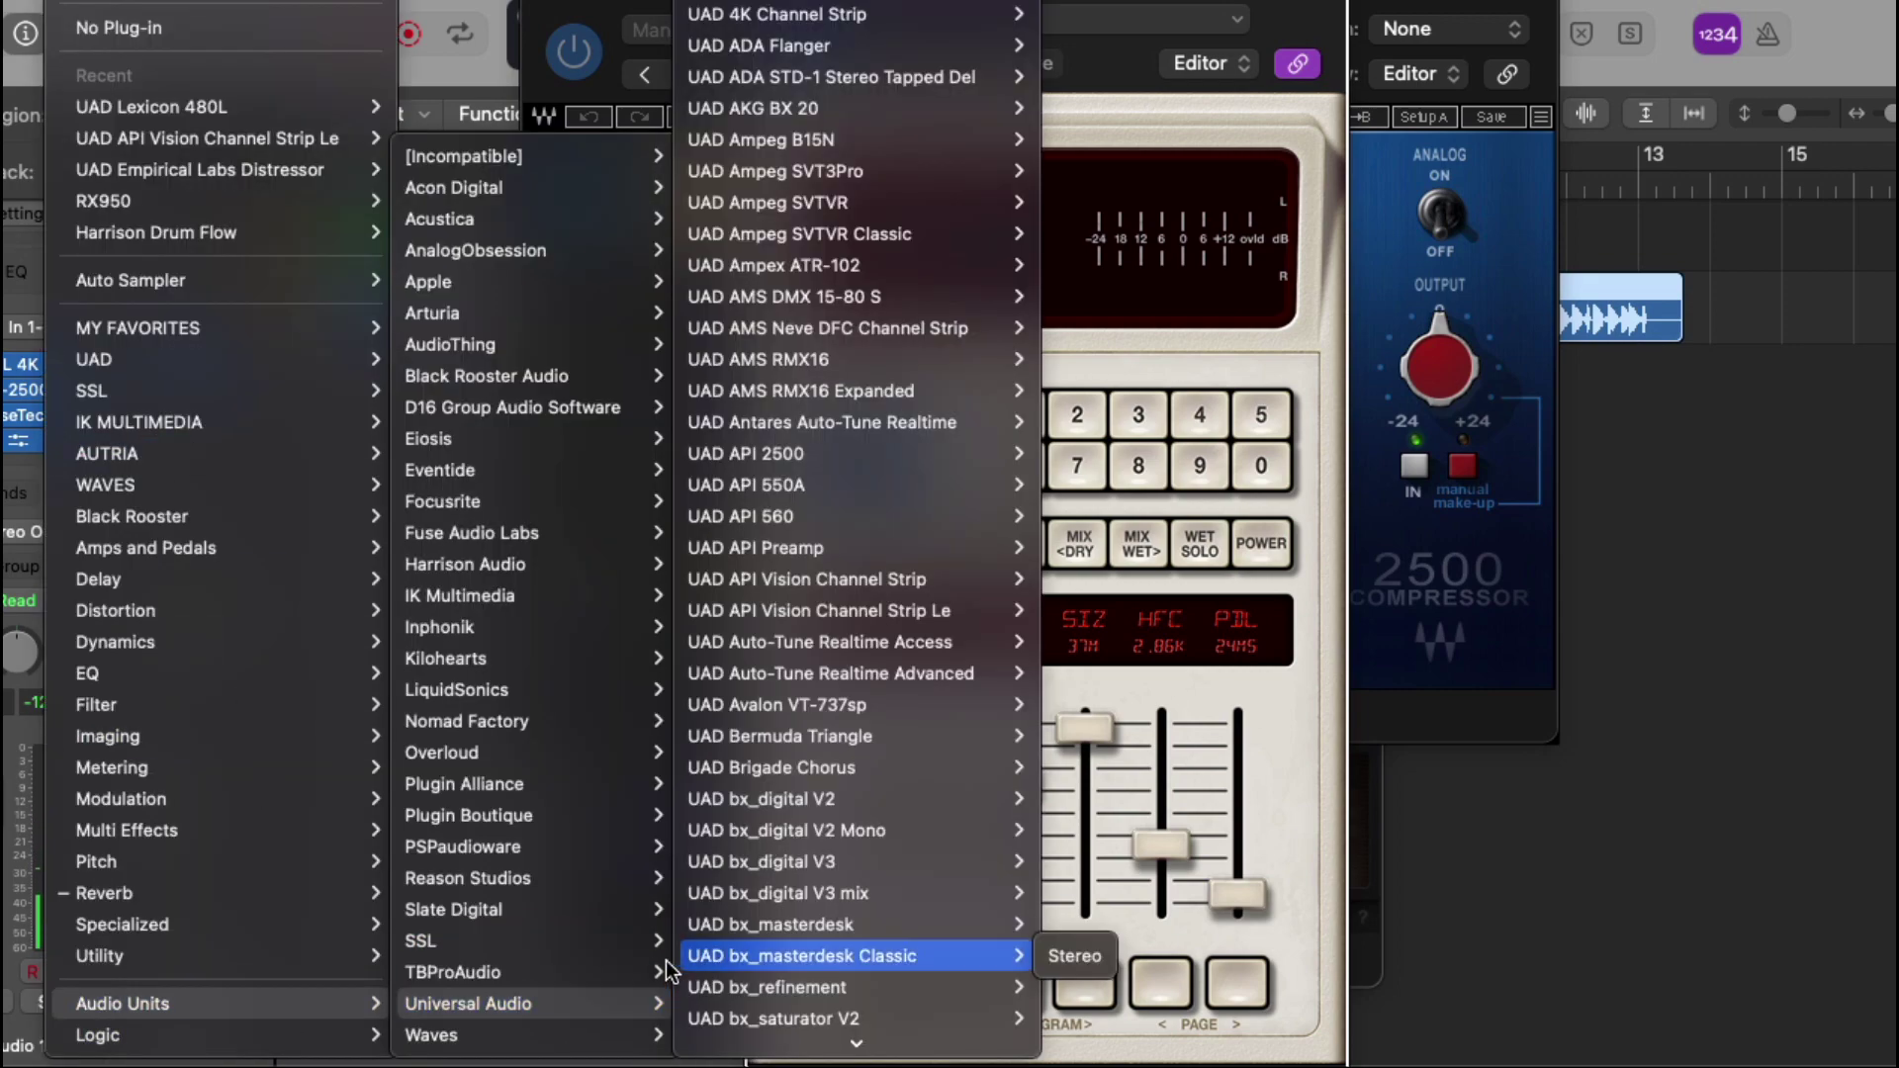
pyautogui.moveTo(633, 910)
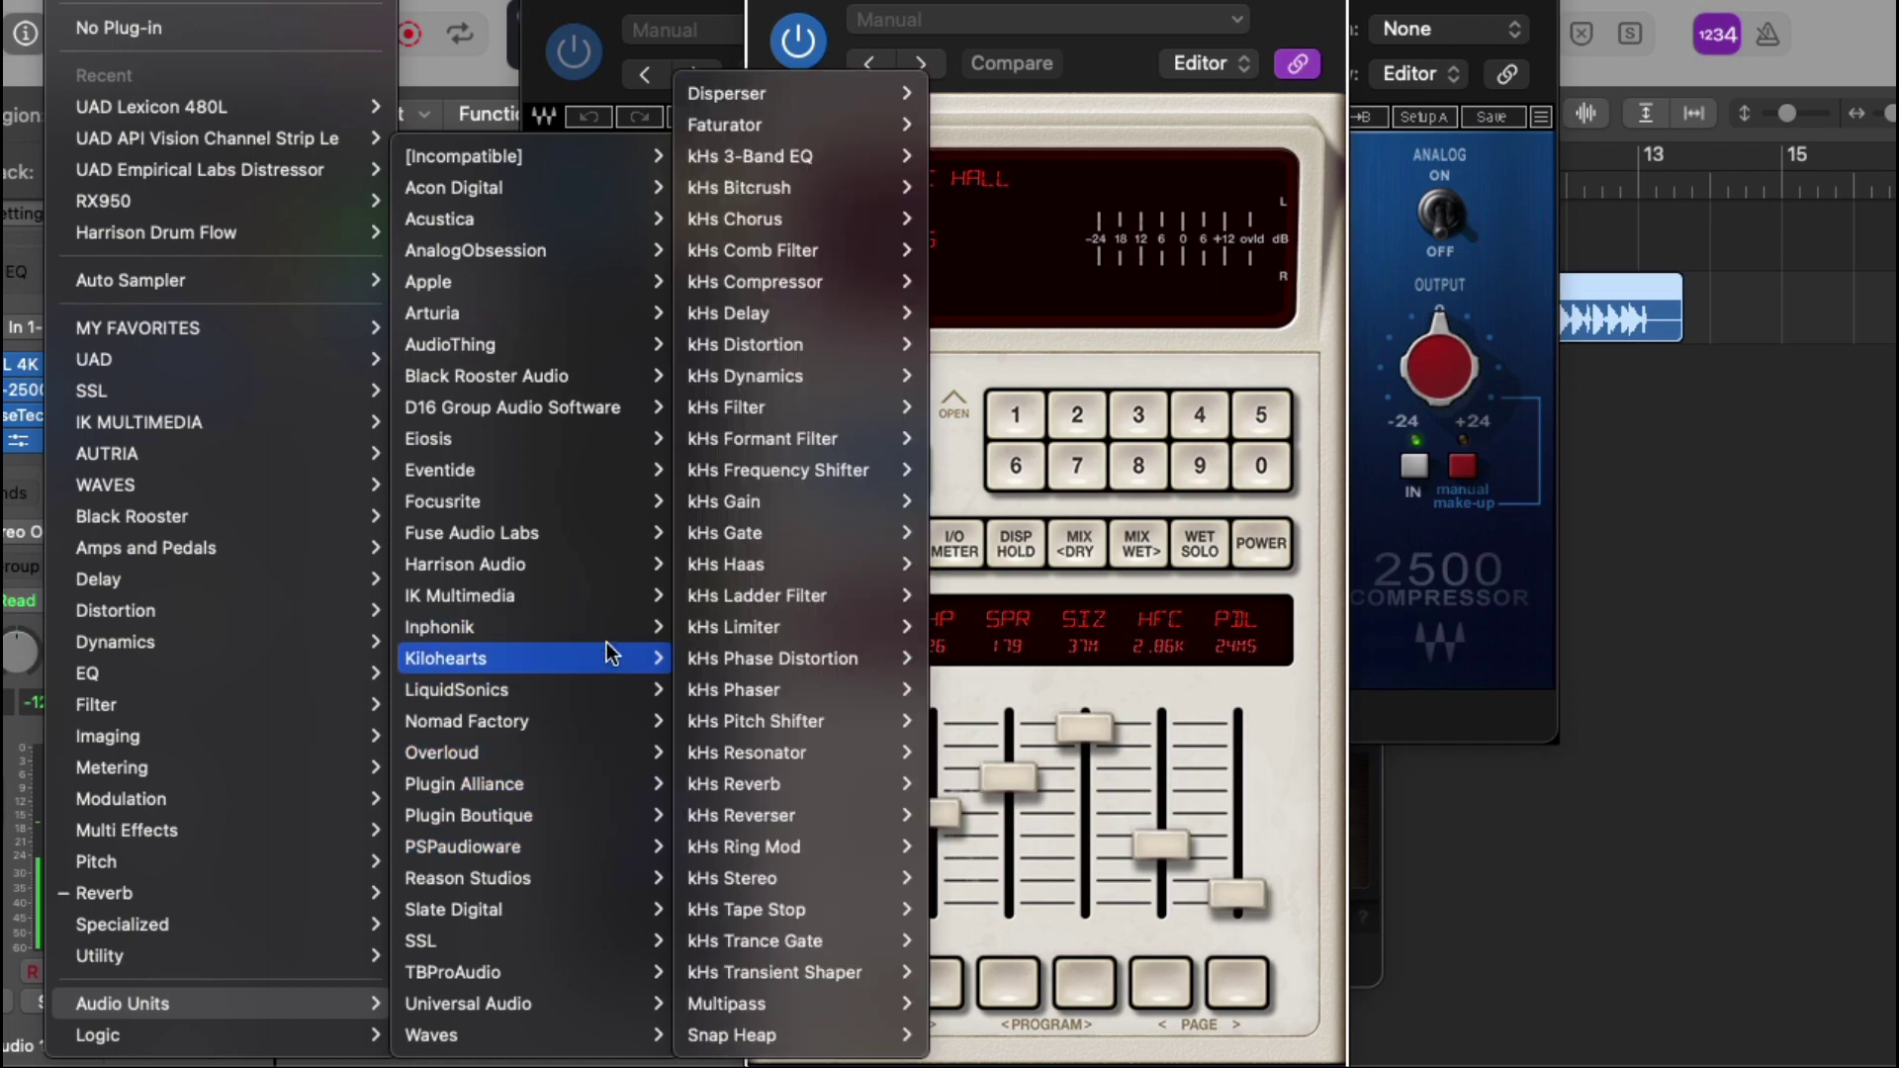
pyautogui.moveTo(590, 509)
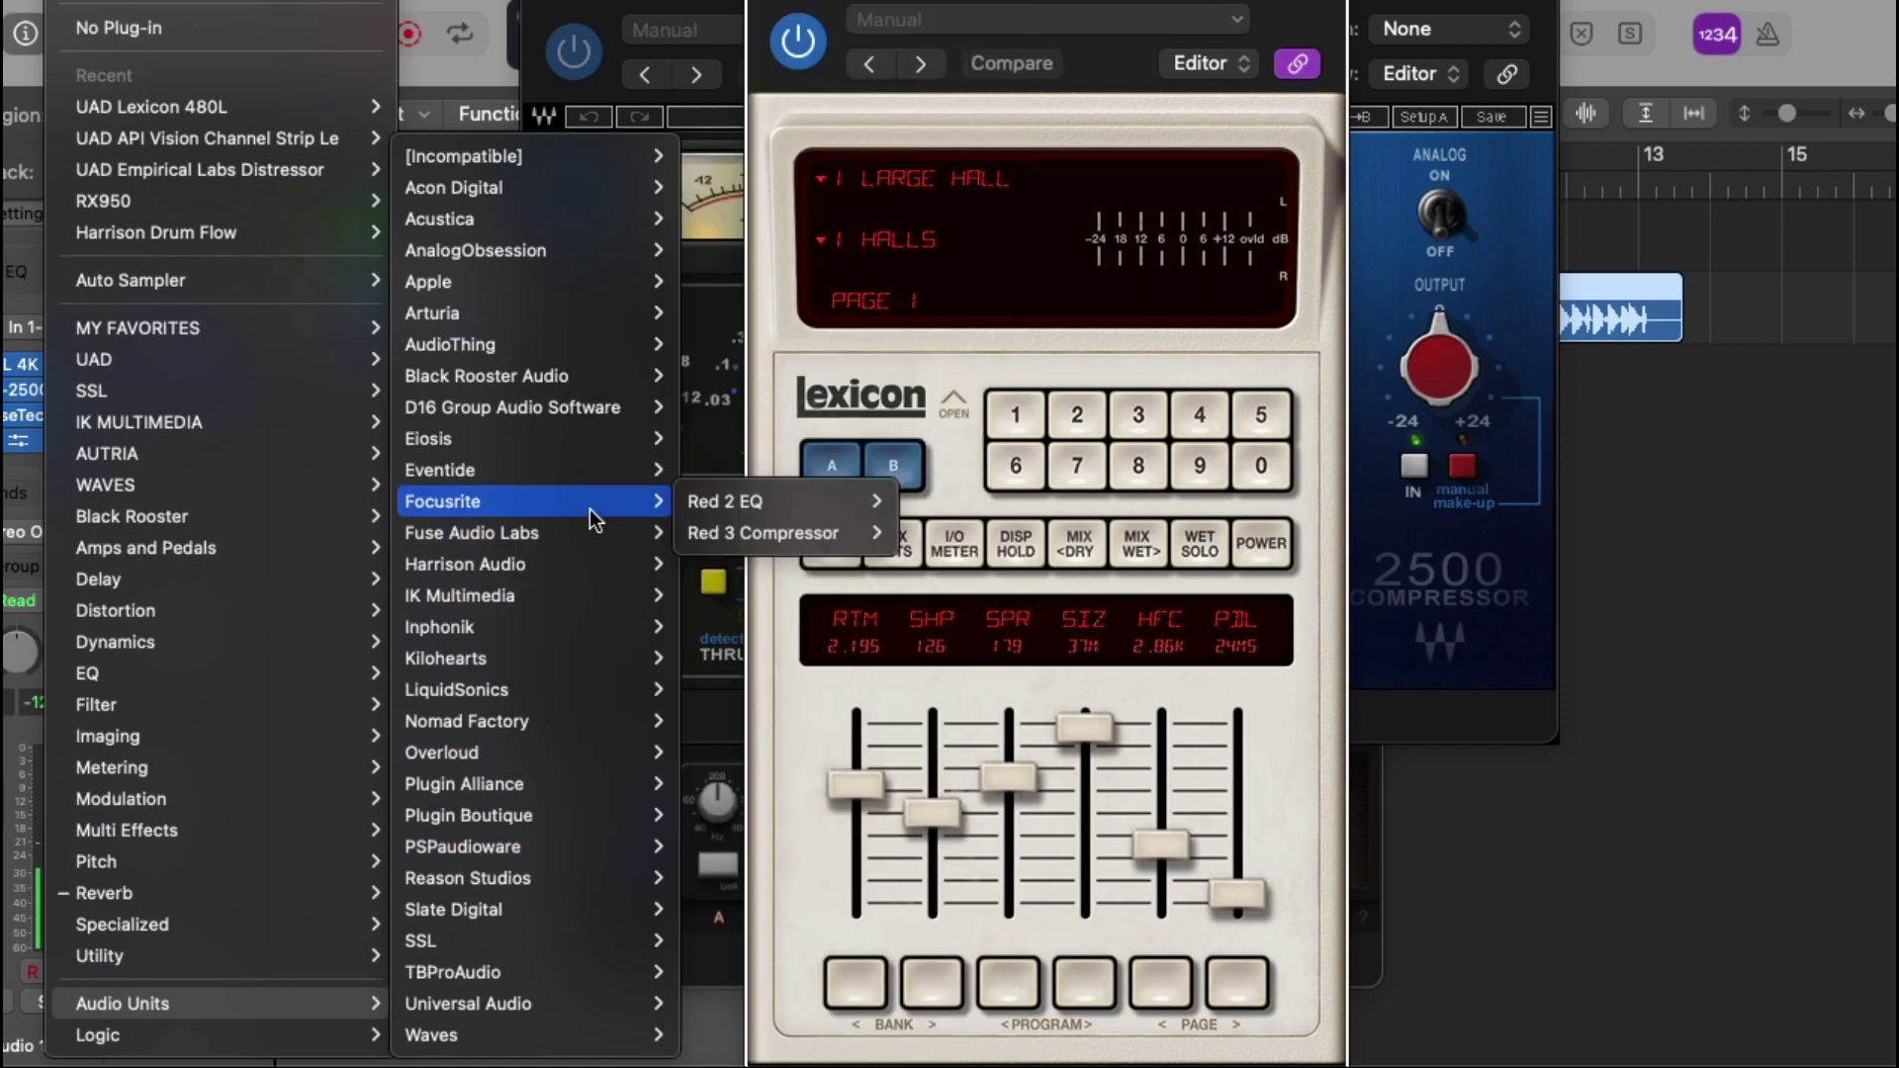
pyautogui.moveTo(585, 472)
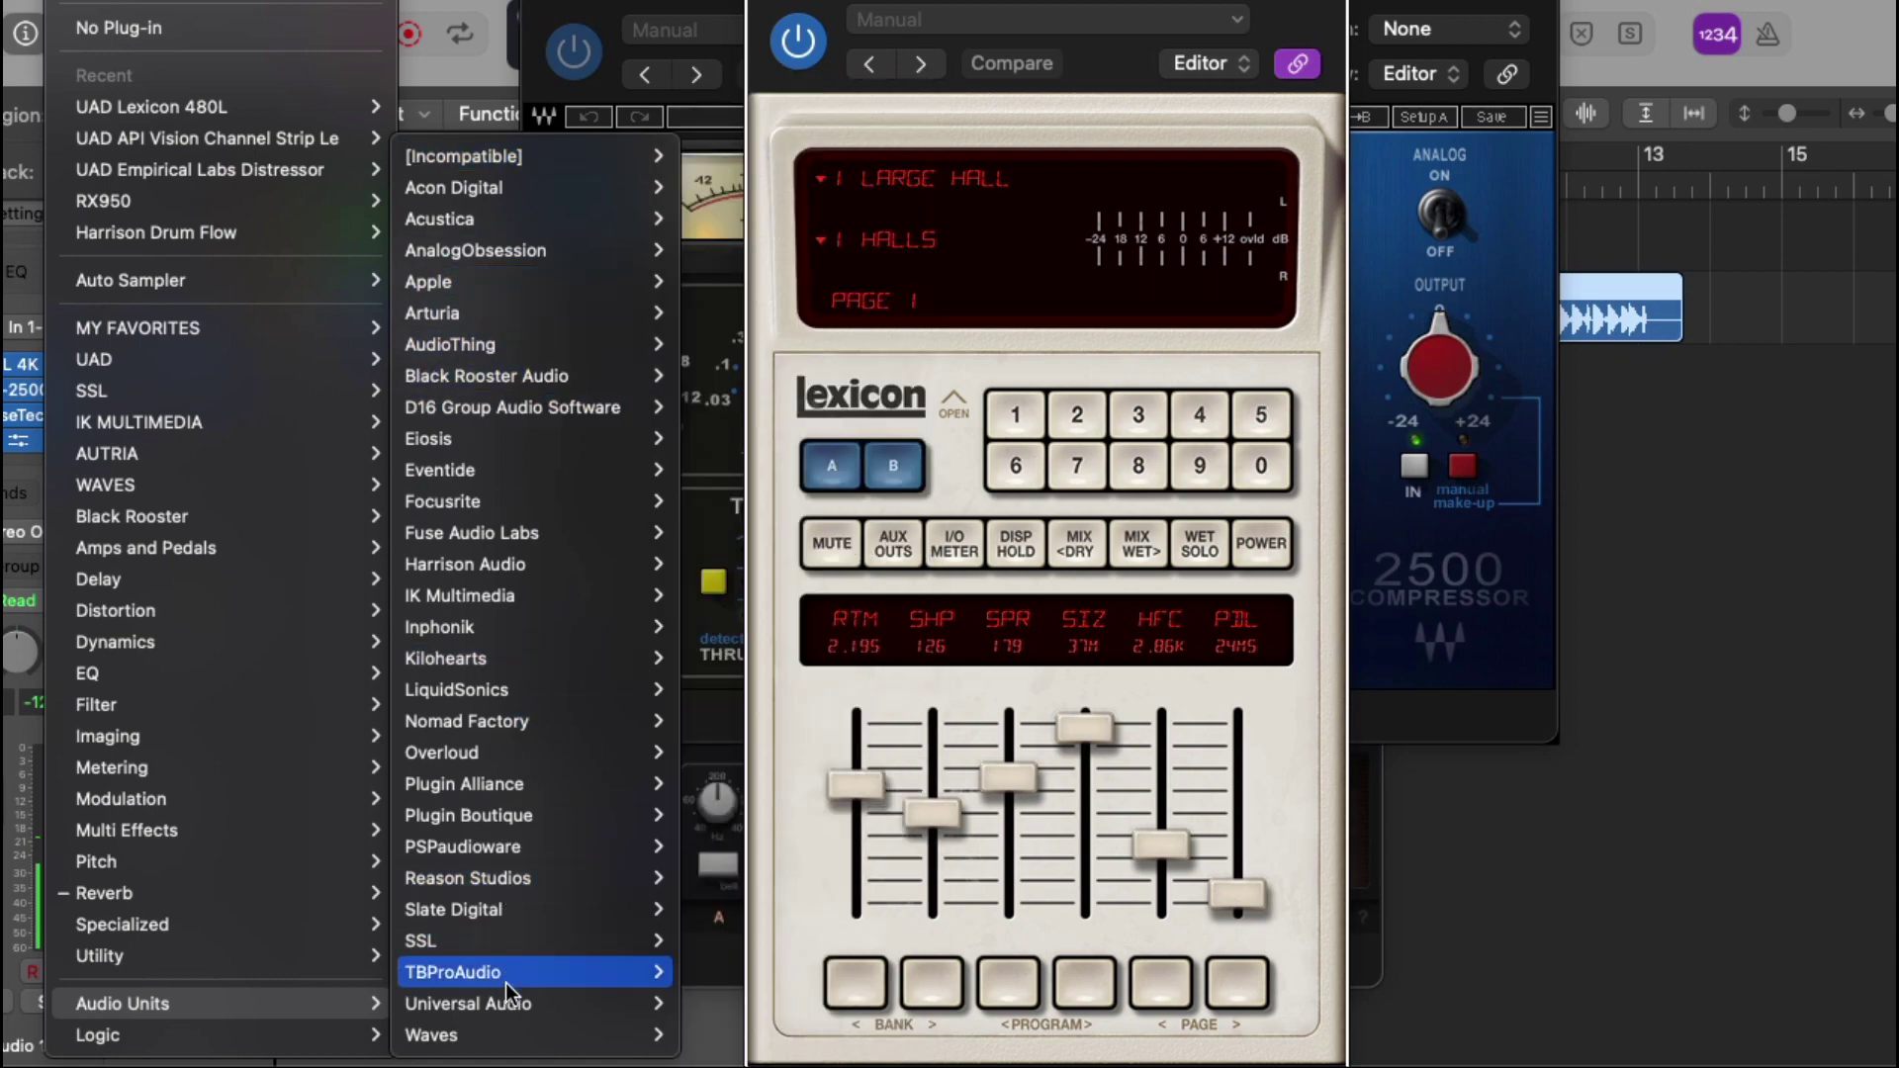
pyautogui.moveTo(510, 1037)
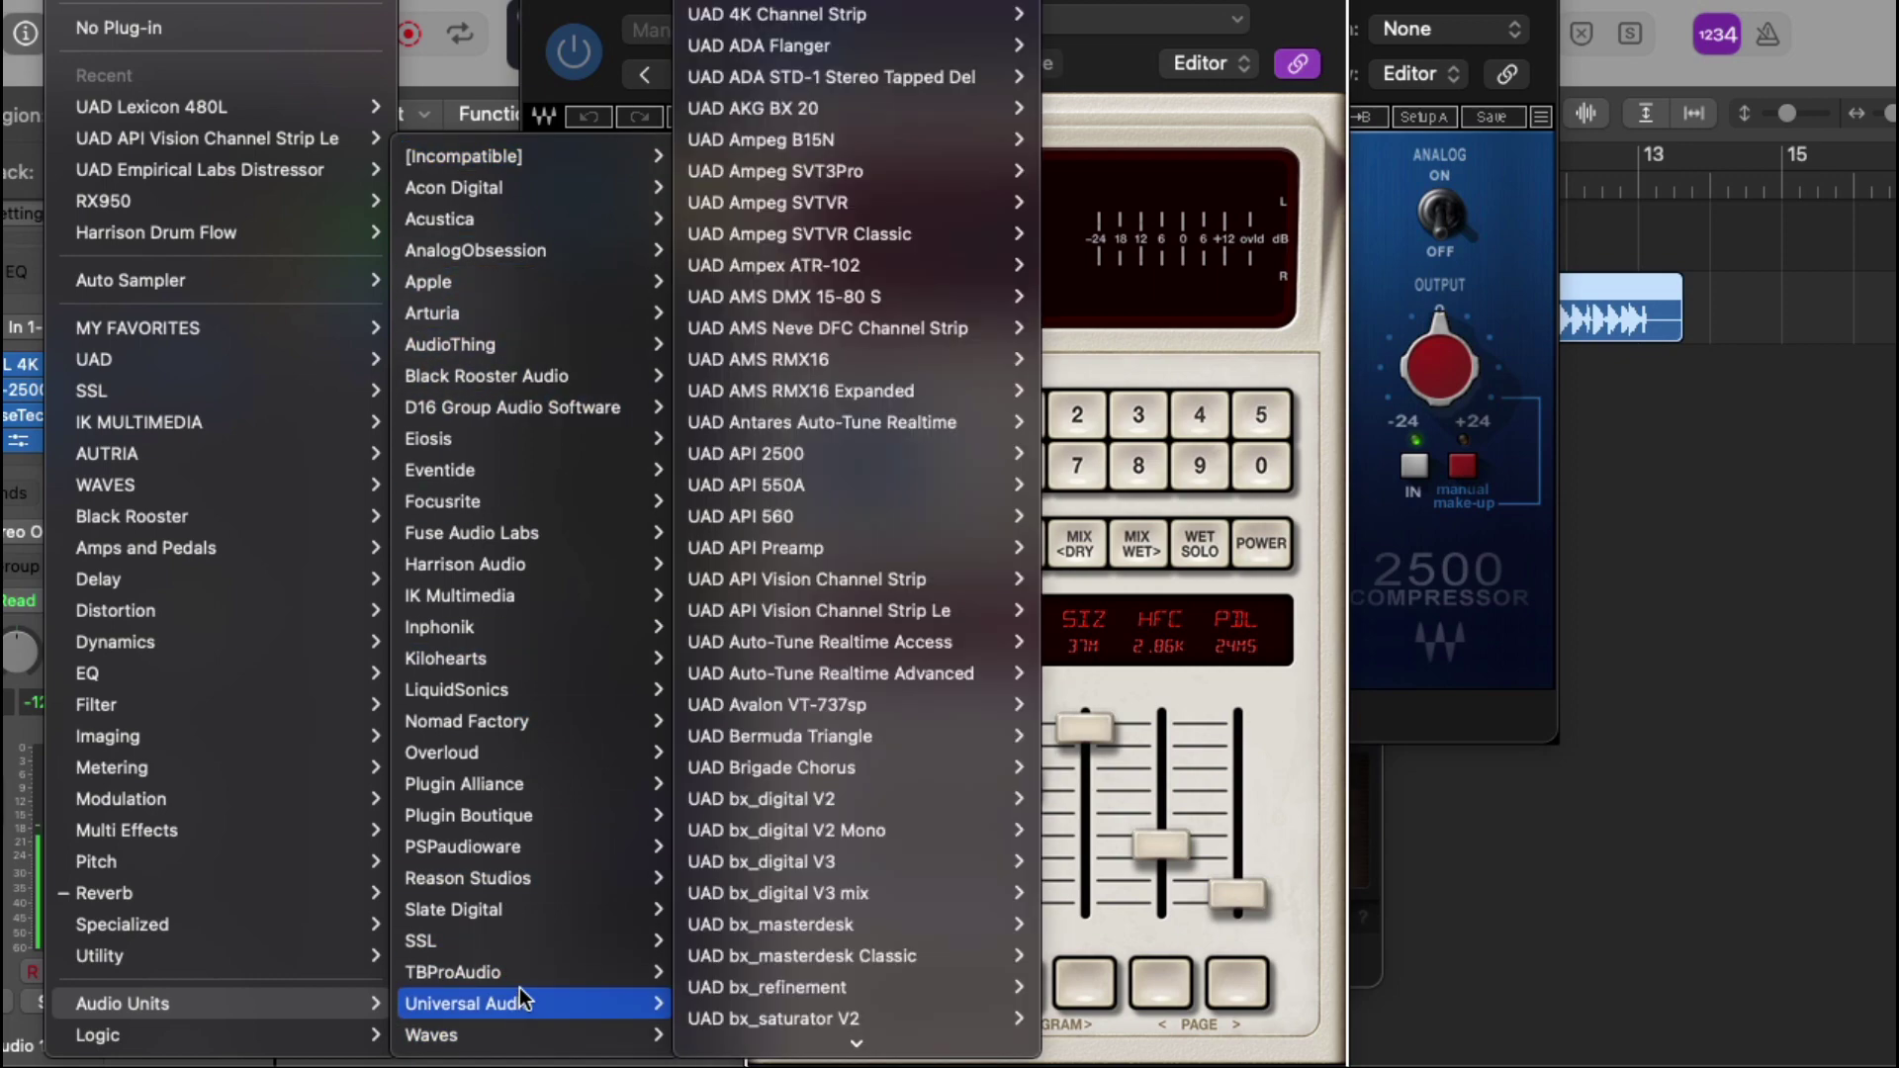
pyautogui.moveTo(519, 958)
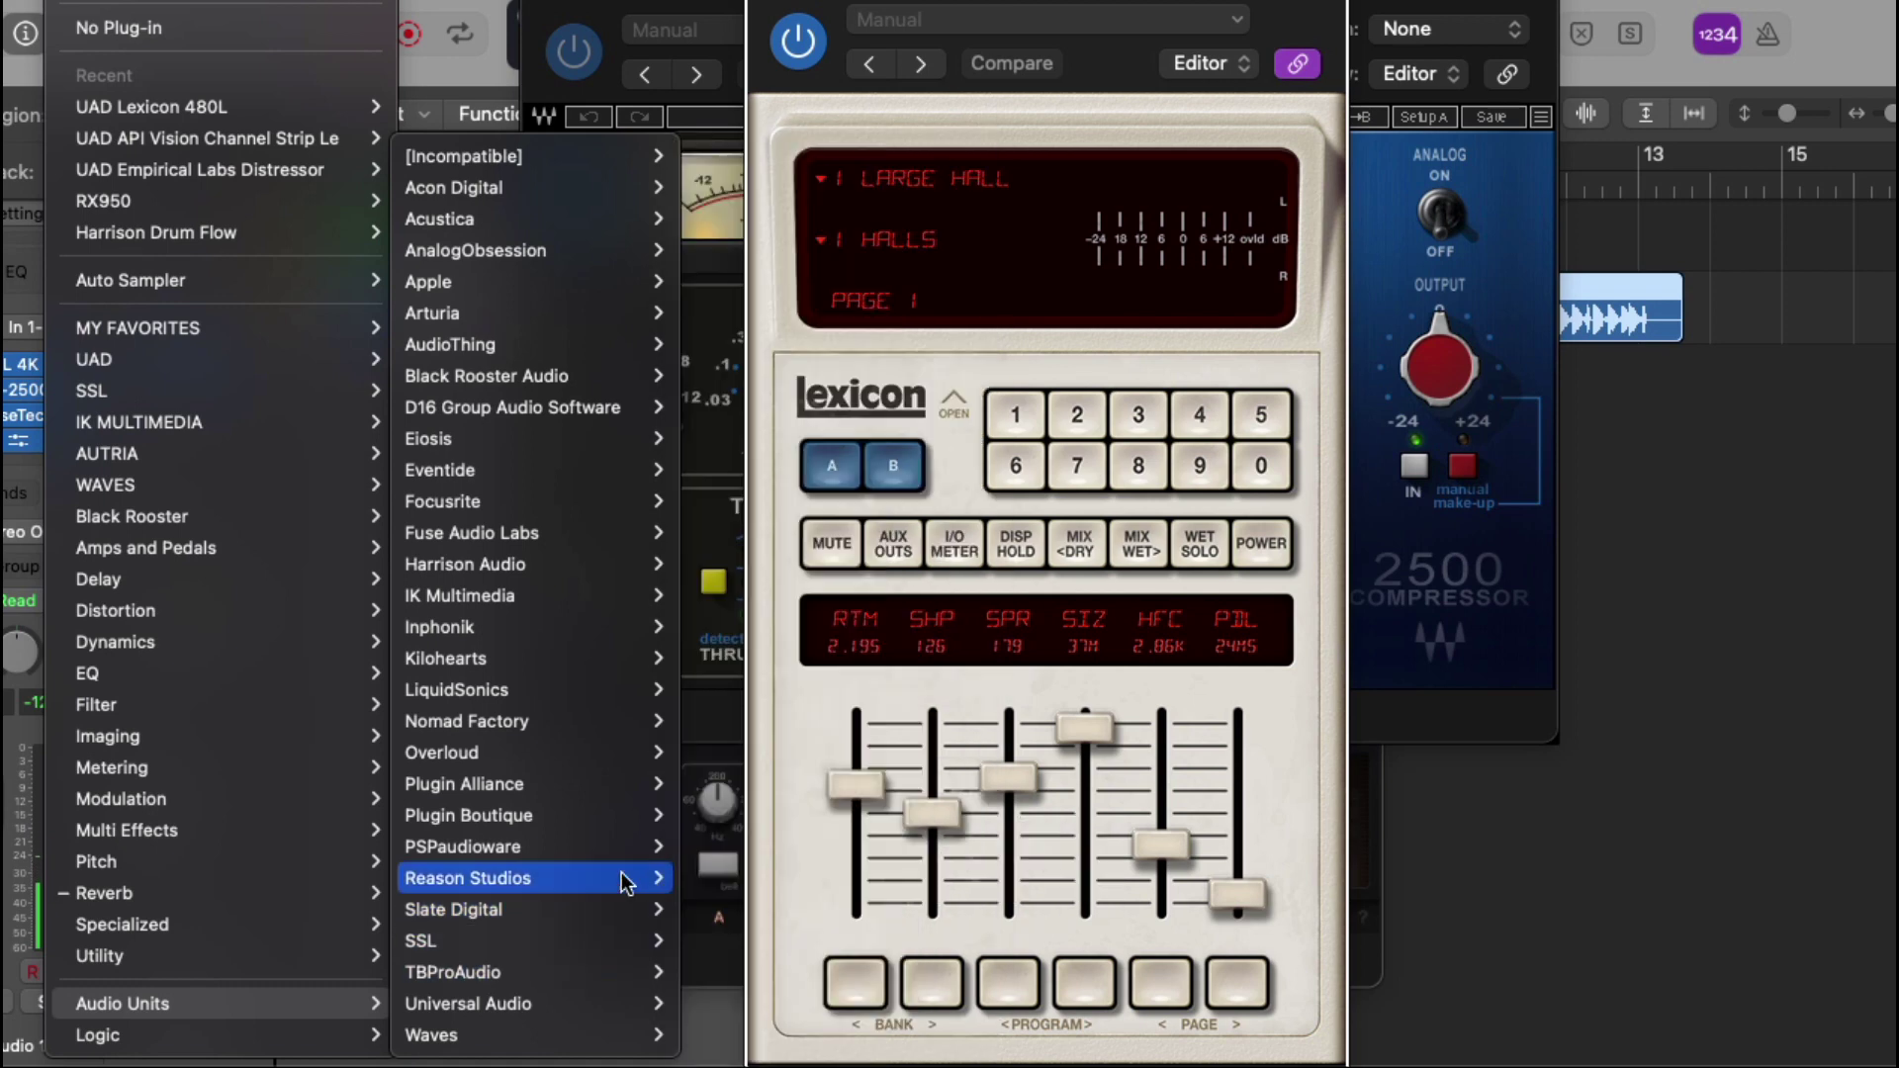
pyautogui.moveTo(554, 851)
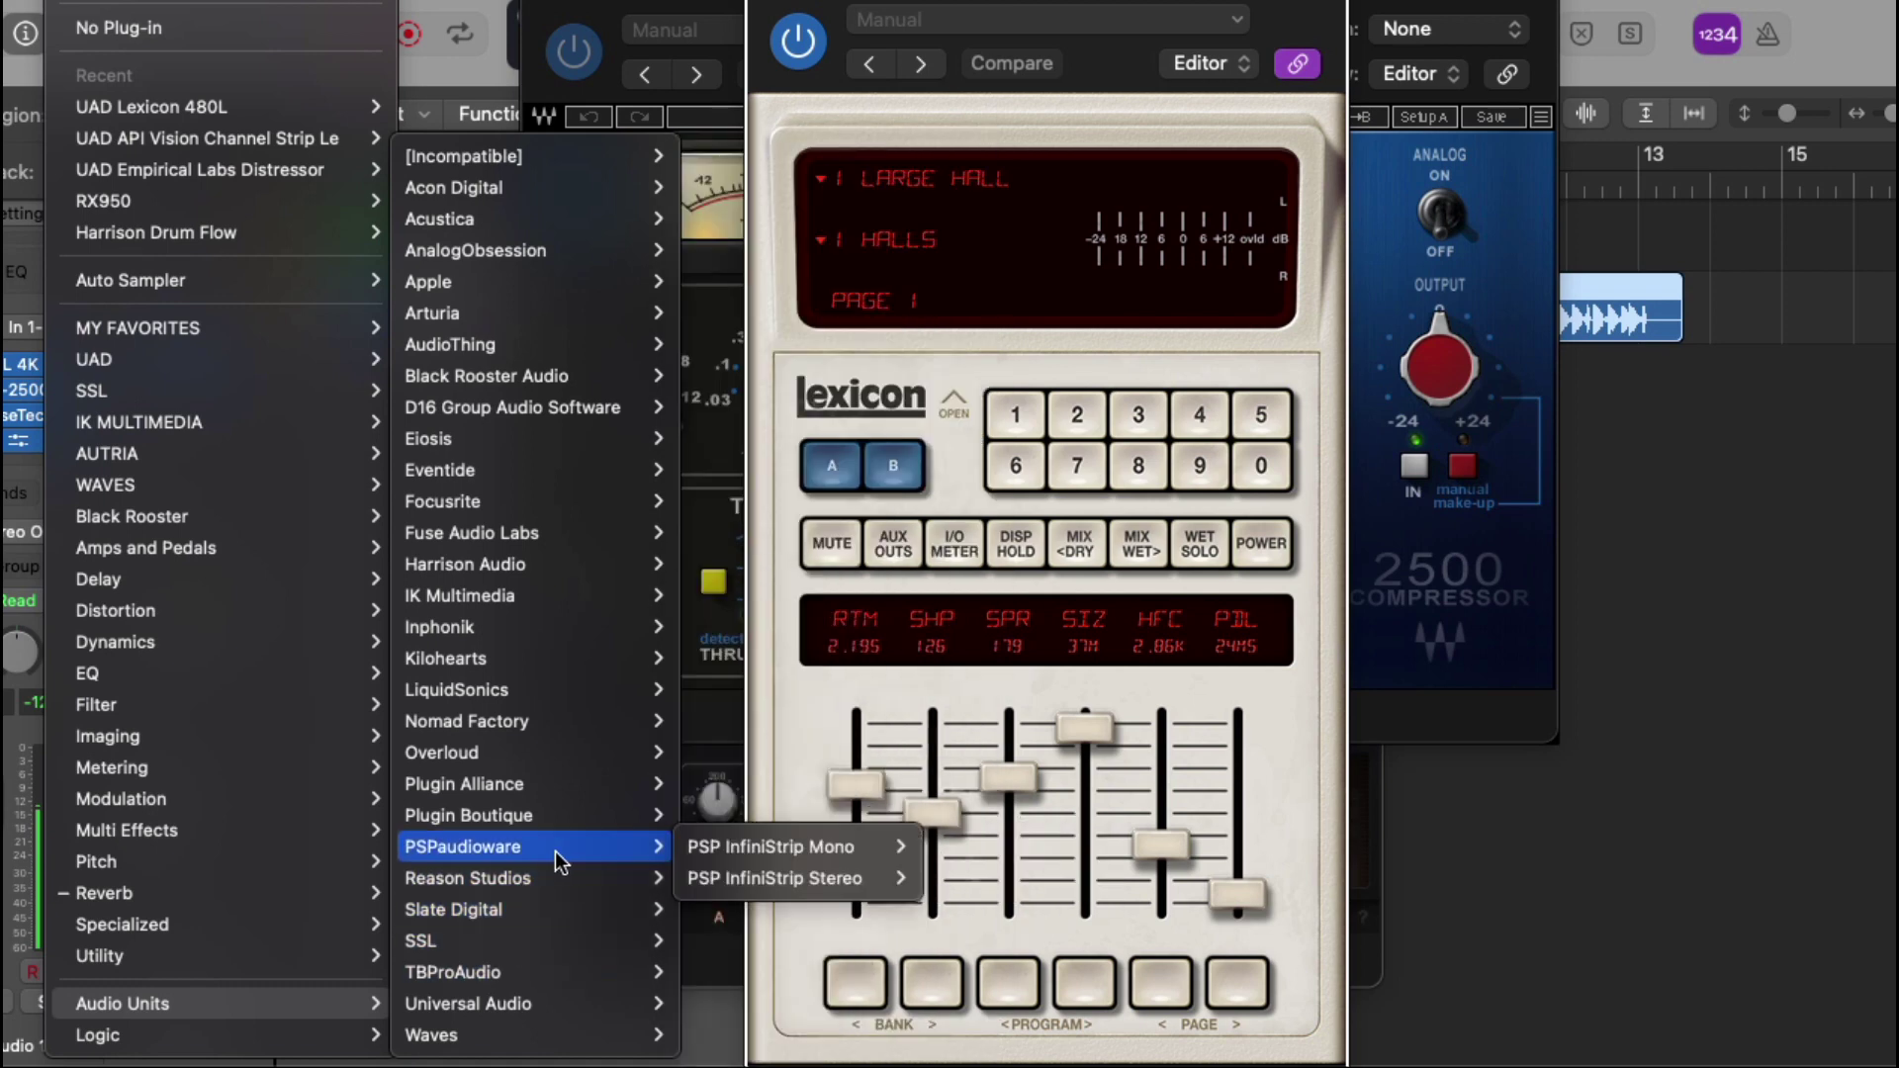
pyautogui.moveTo(576, 813)
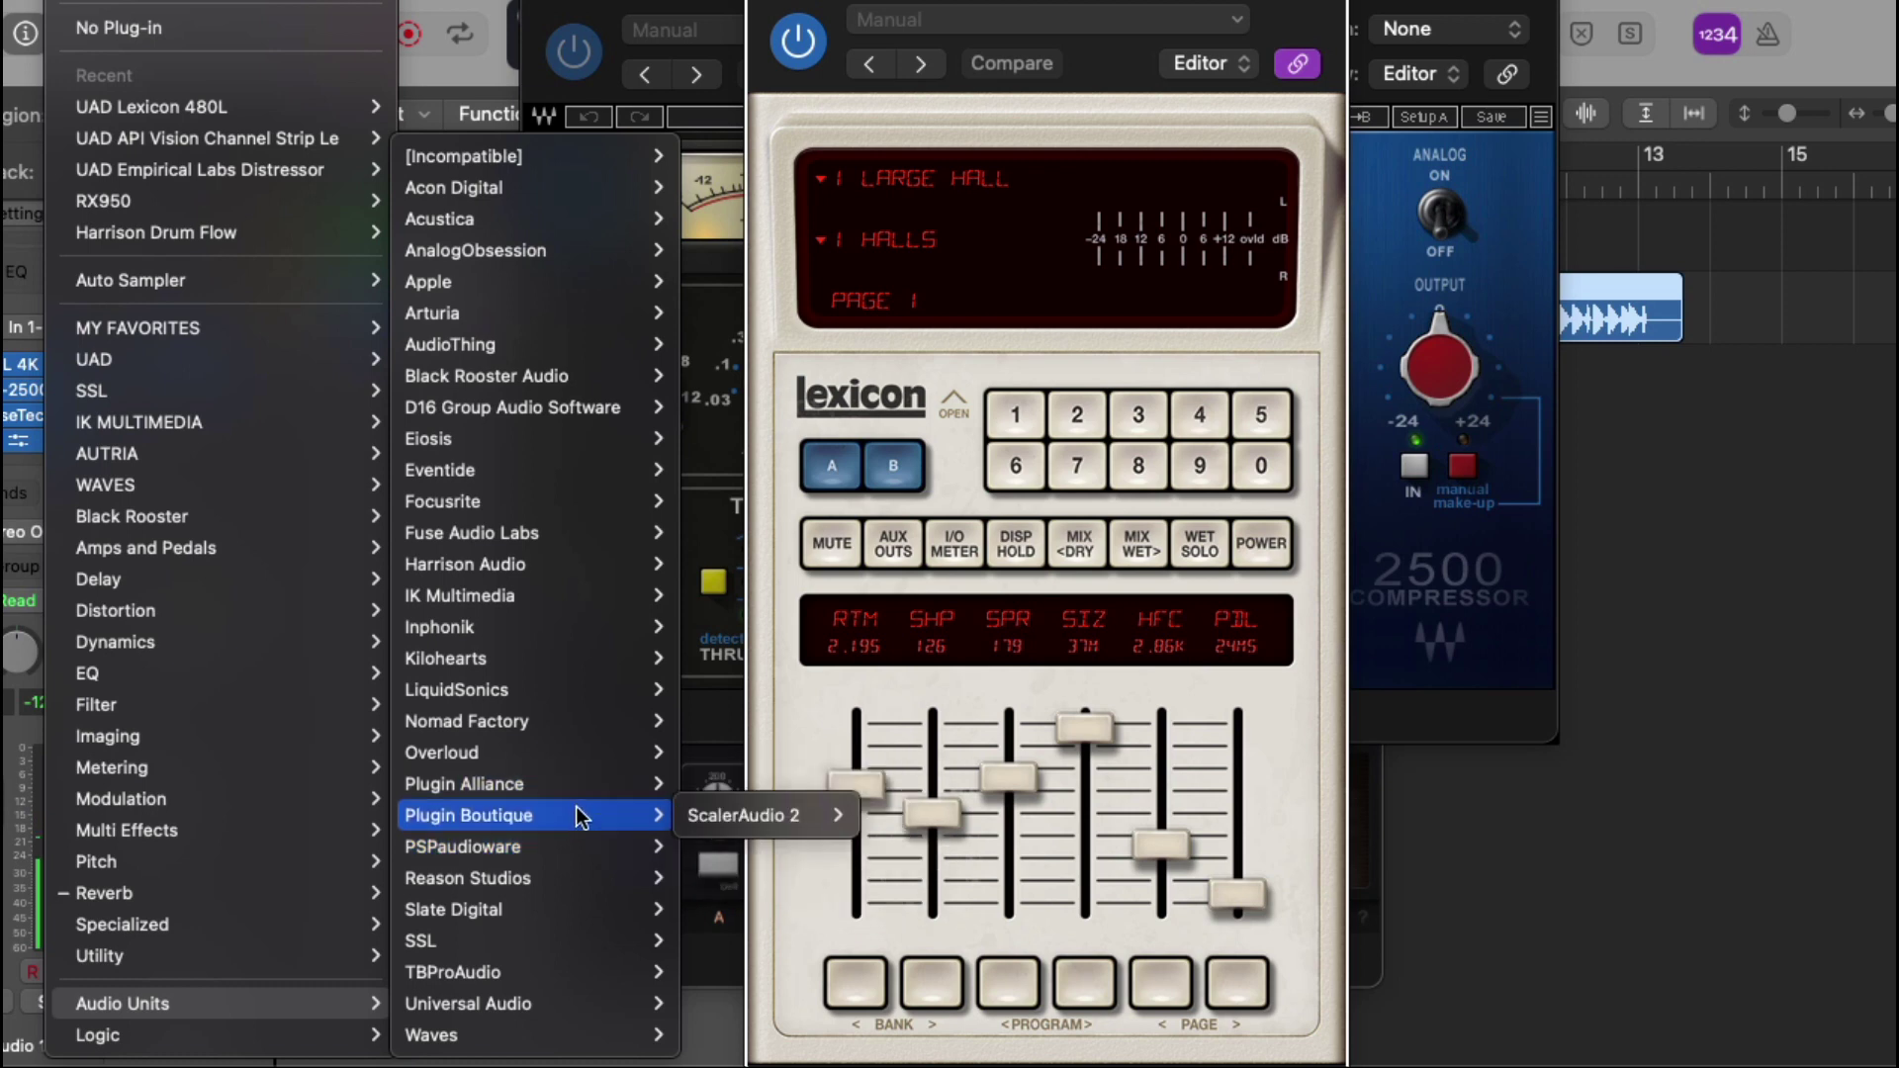
pyautogui.moveTo(580, 771)
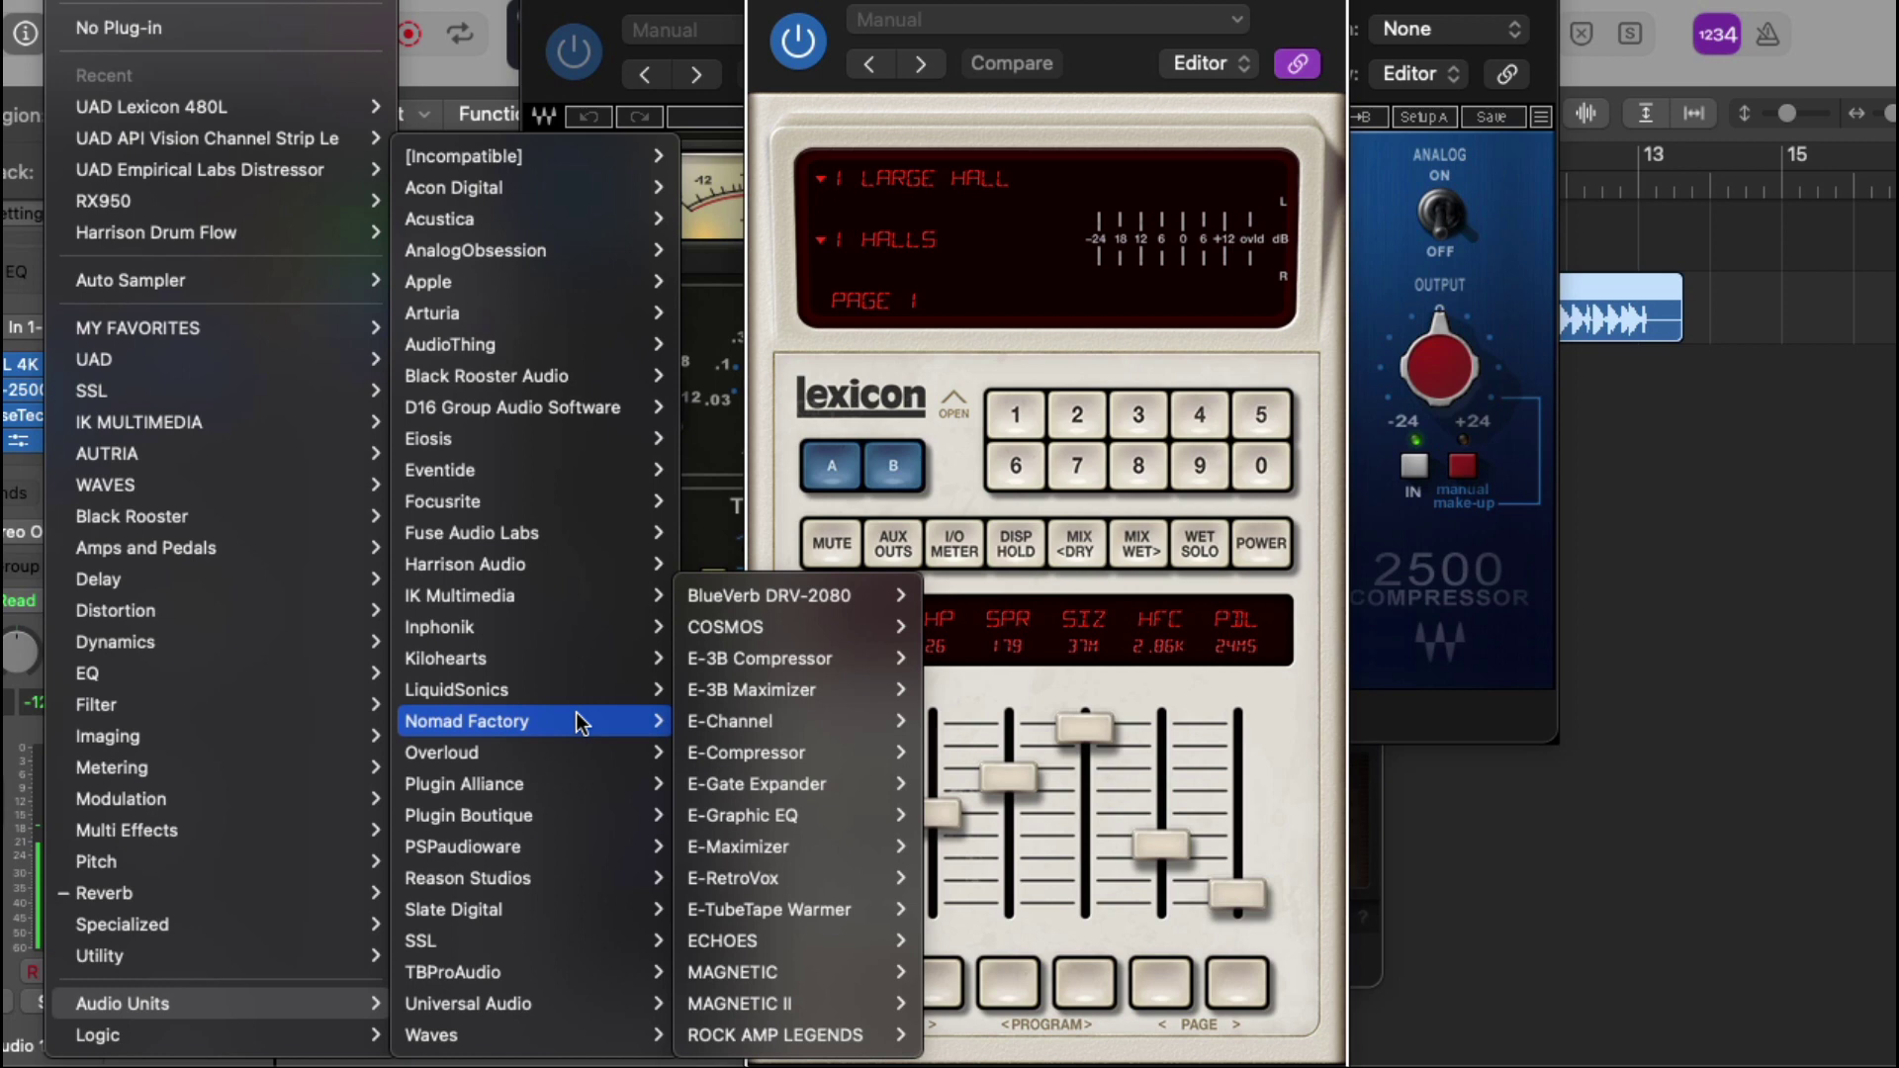
pyautogui.moveTo(575, 698)
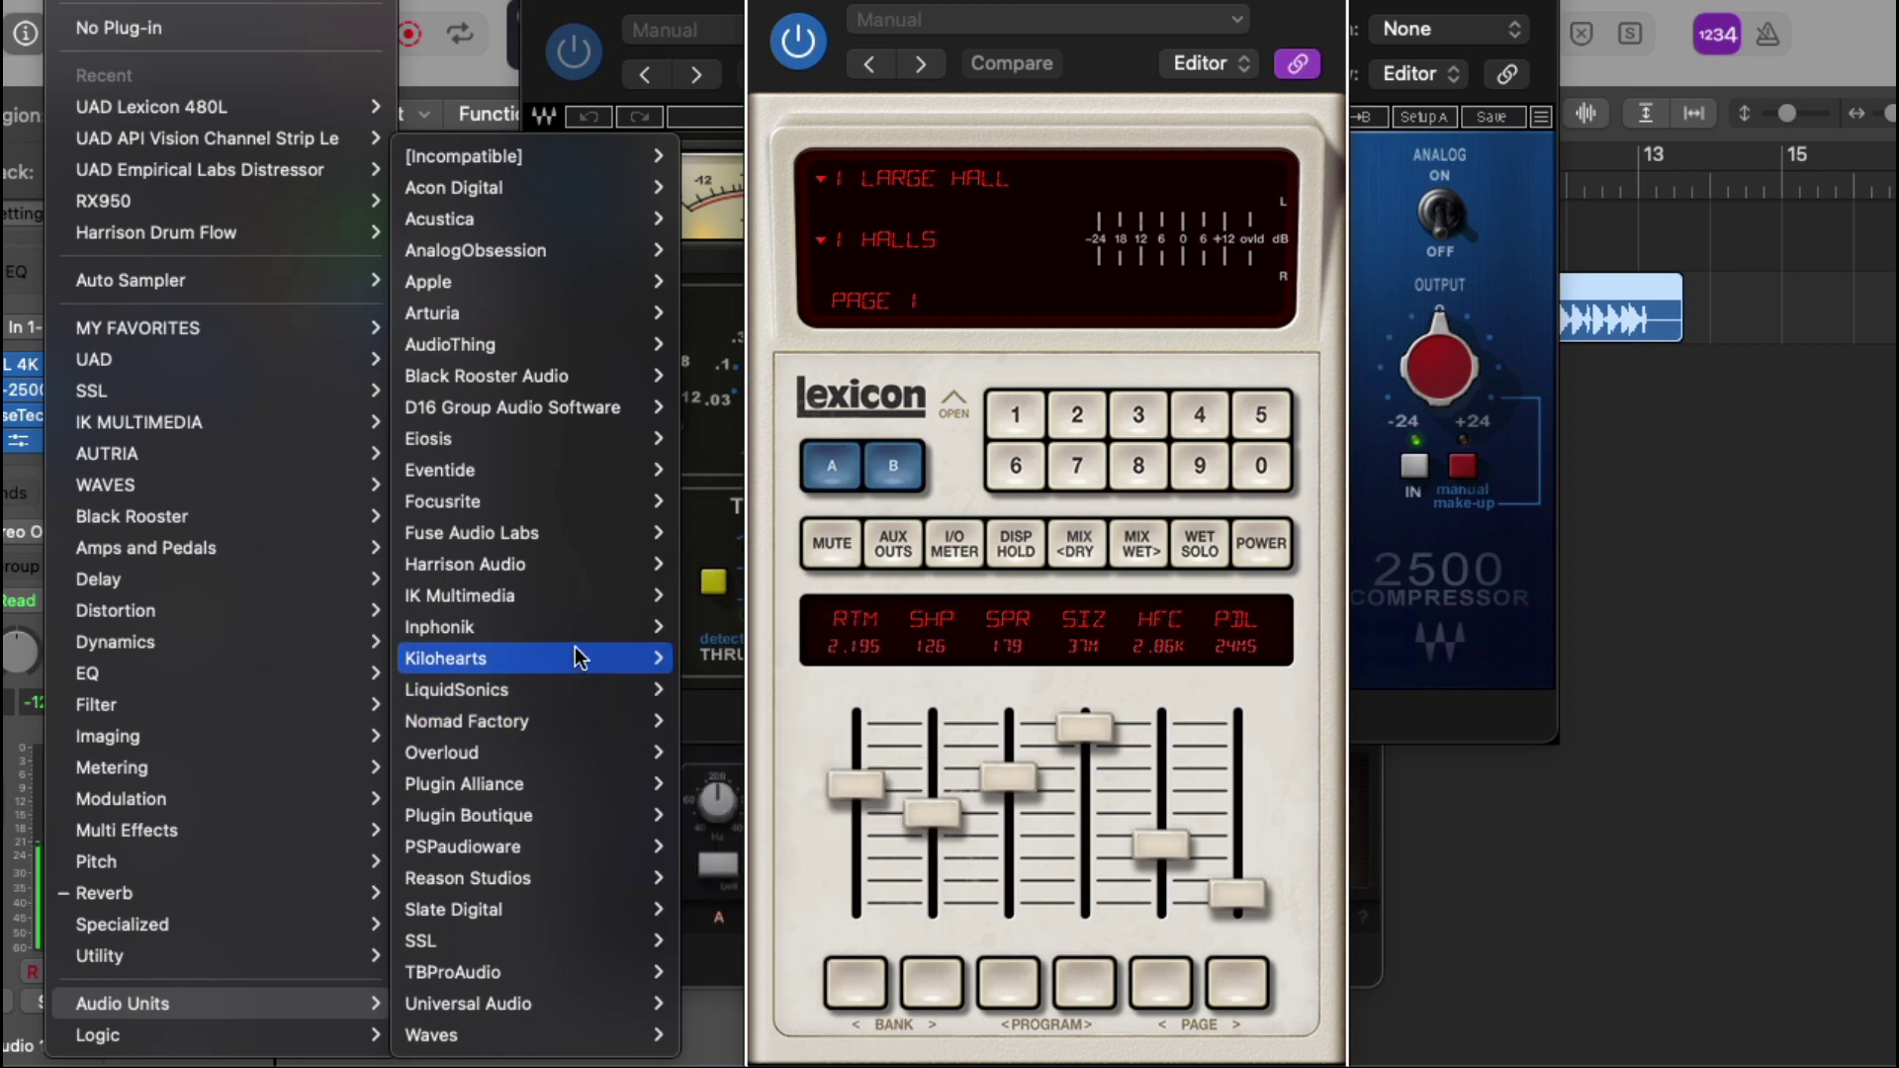
pyautogui.moveTo(583, 592)
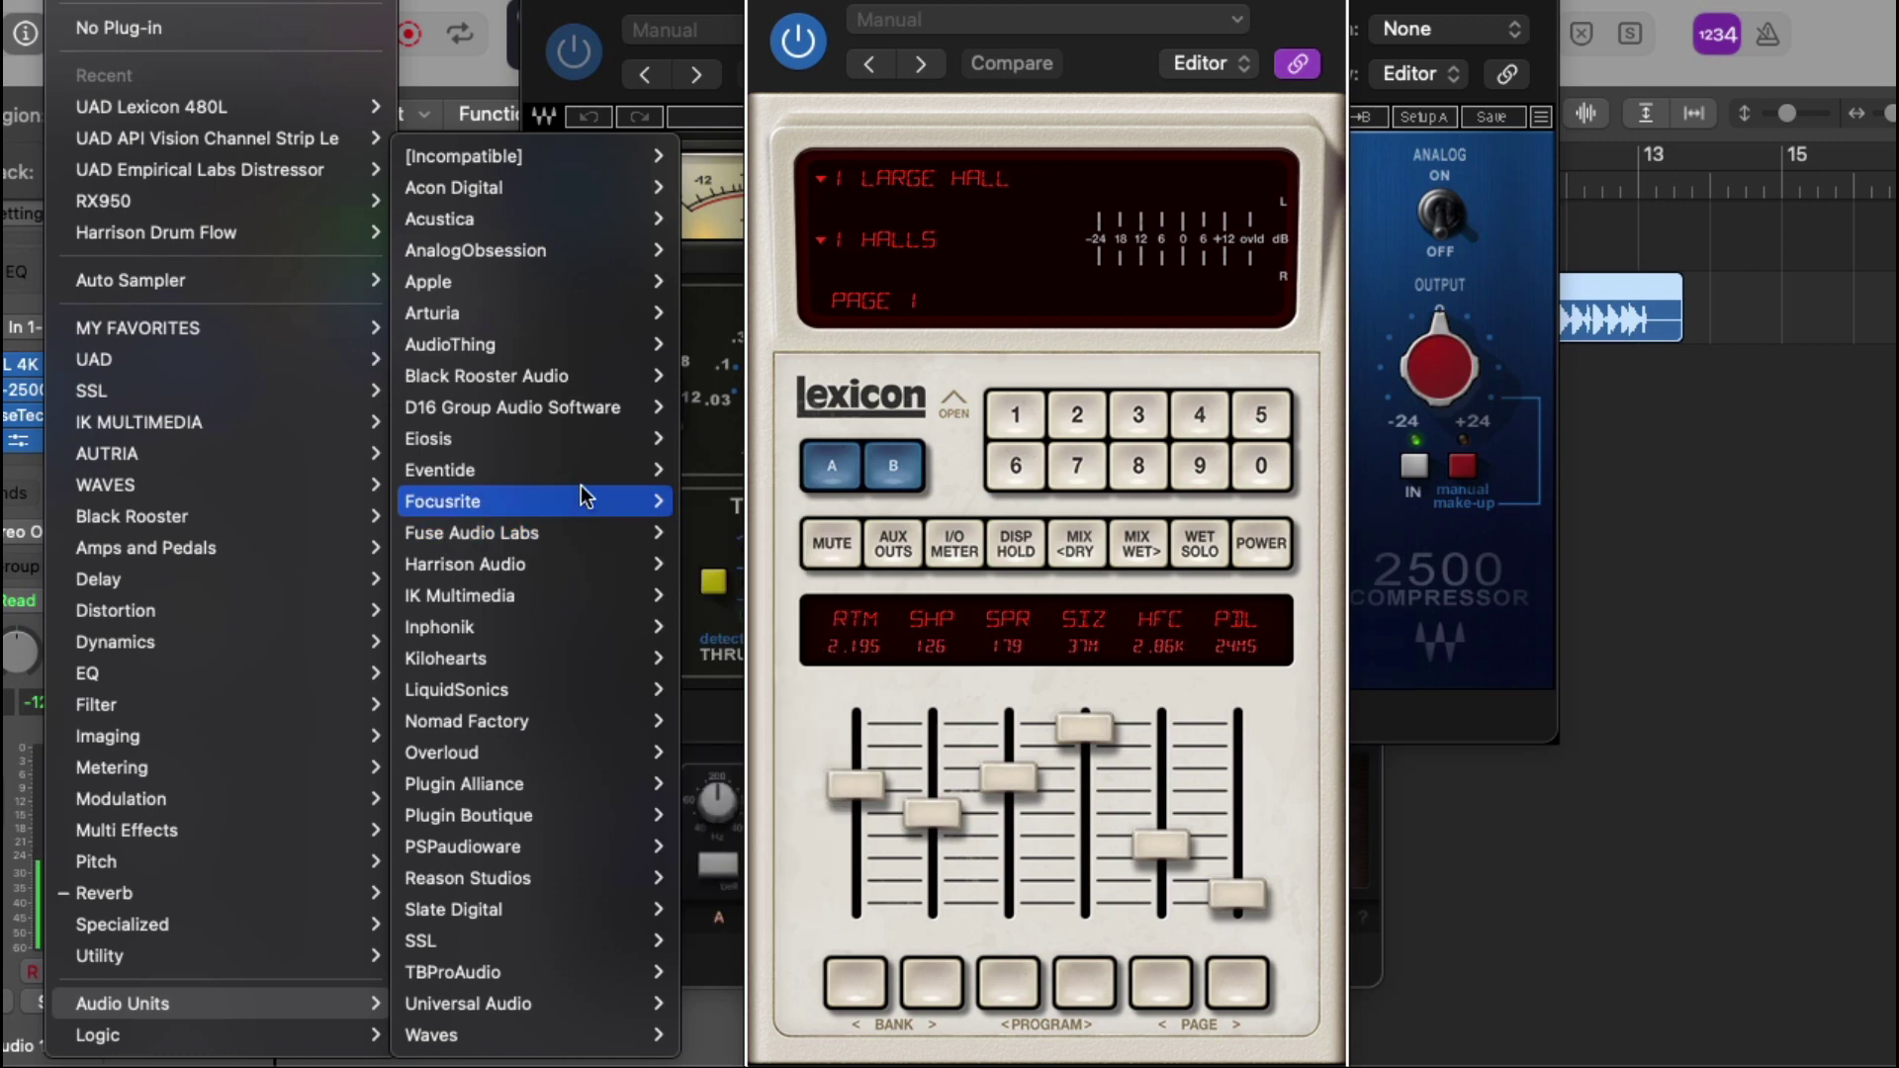
# Load Black Rooster Audio's Magnetite in Stereo on Audio 1 and drag its window fully into view
pyautogui.moveTo(580, 399)
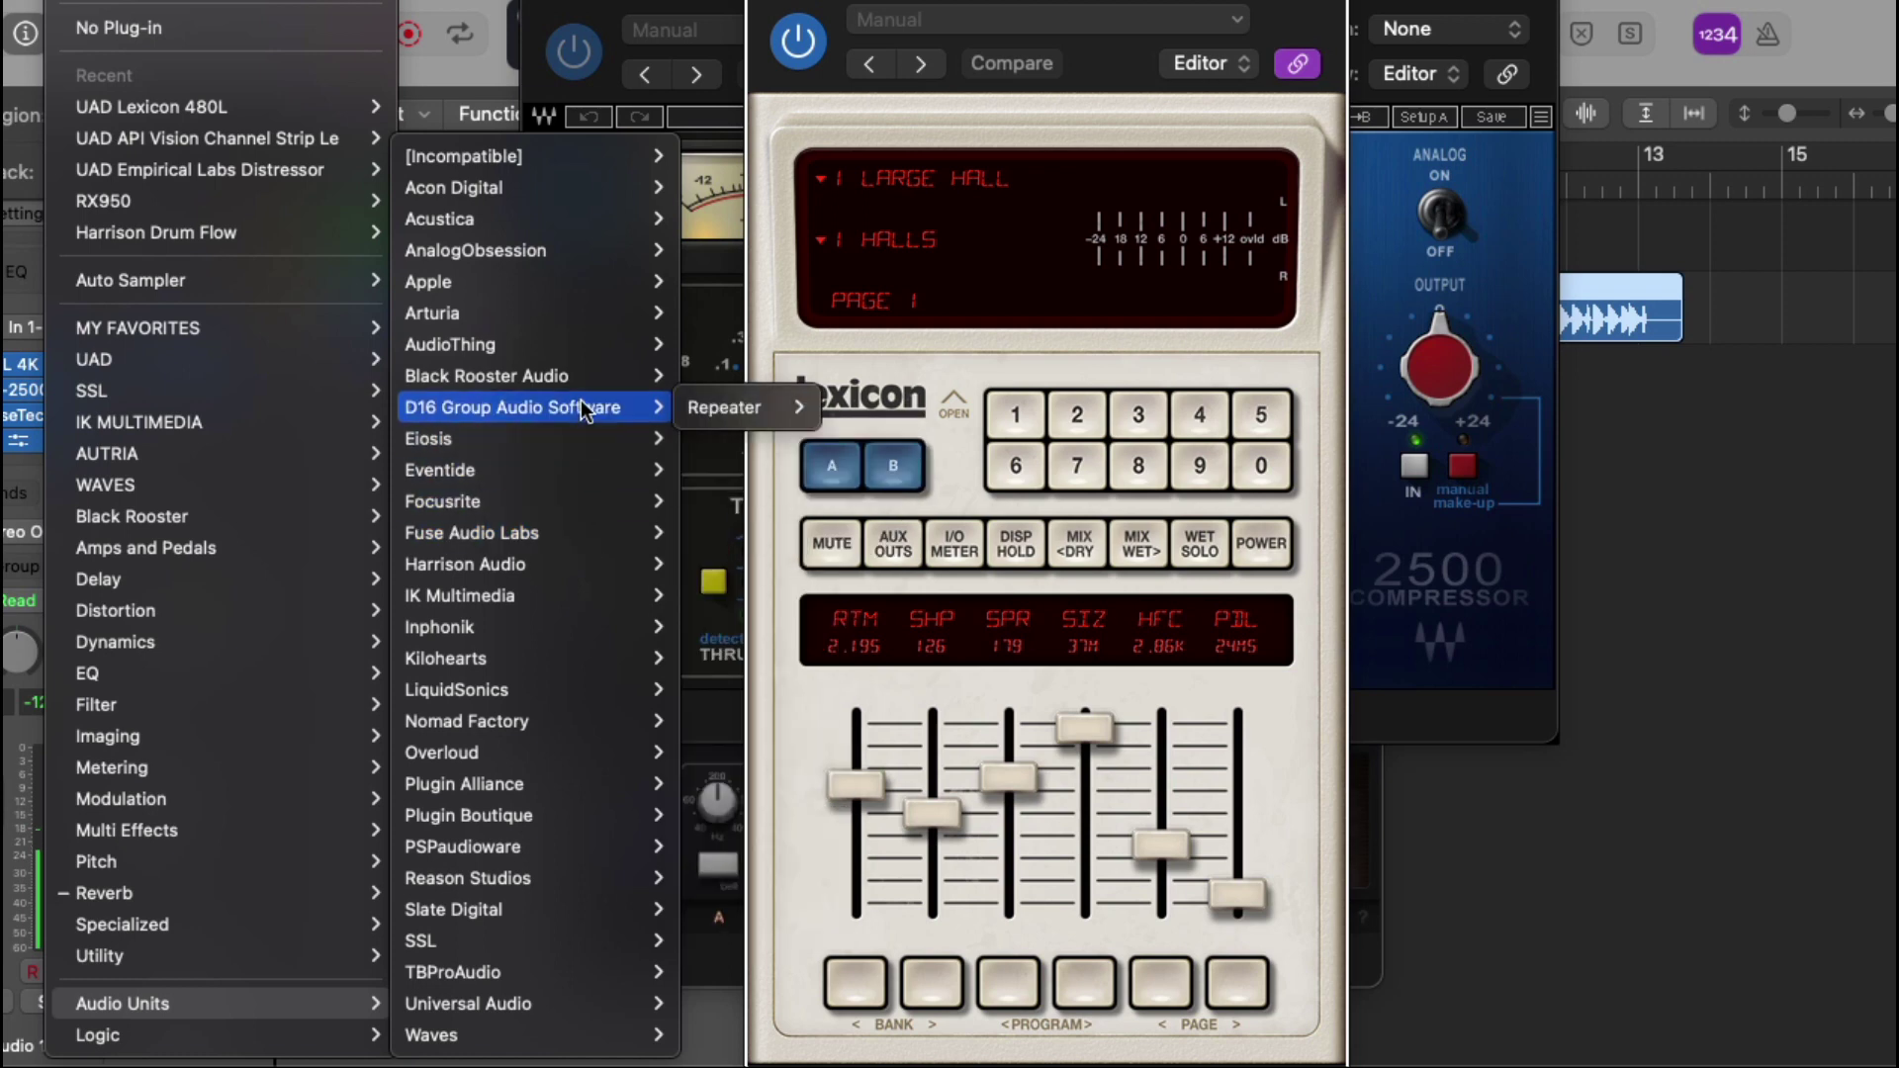
pyautogui.moveTo(575, 322)
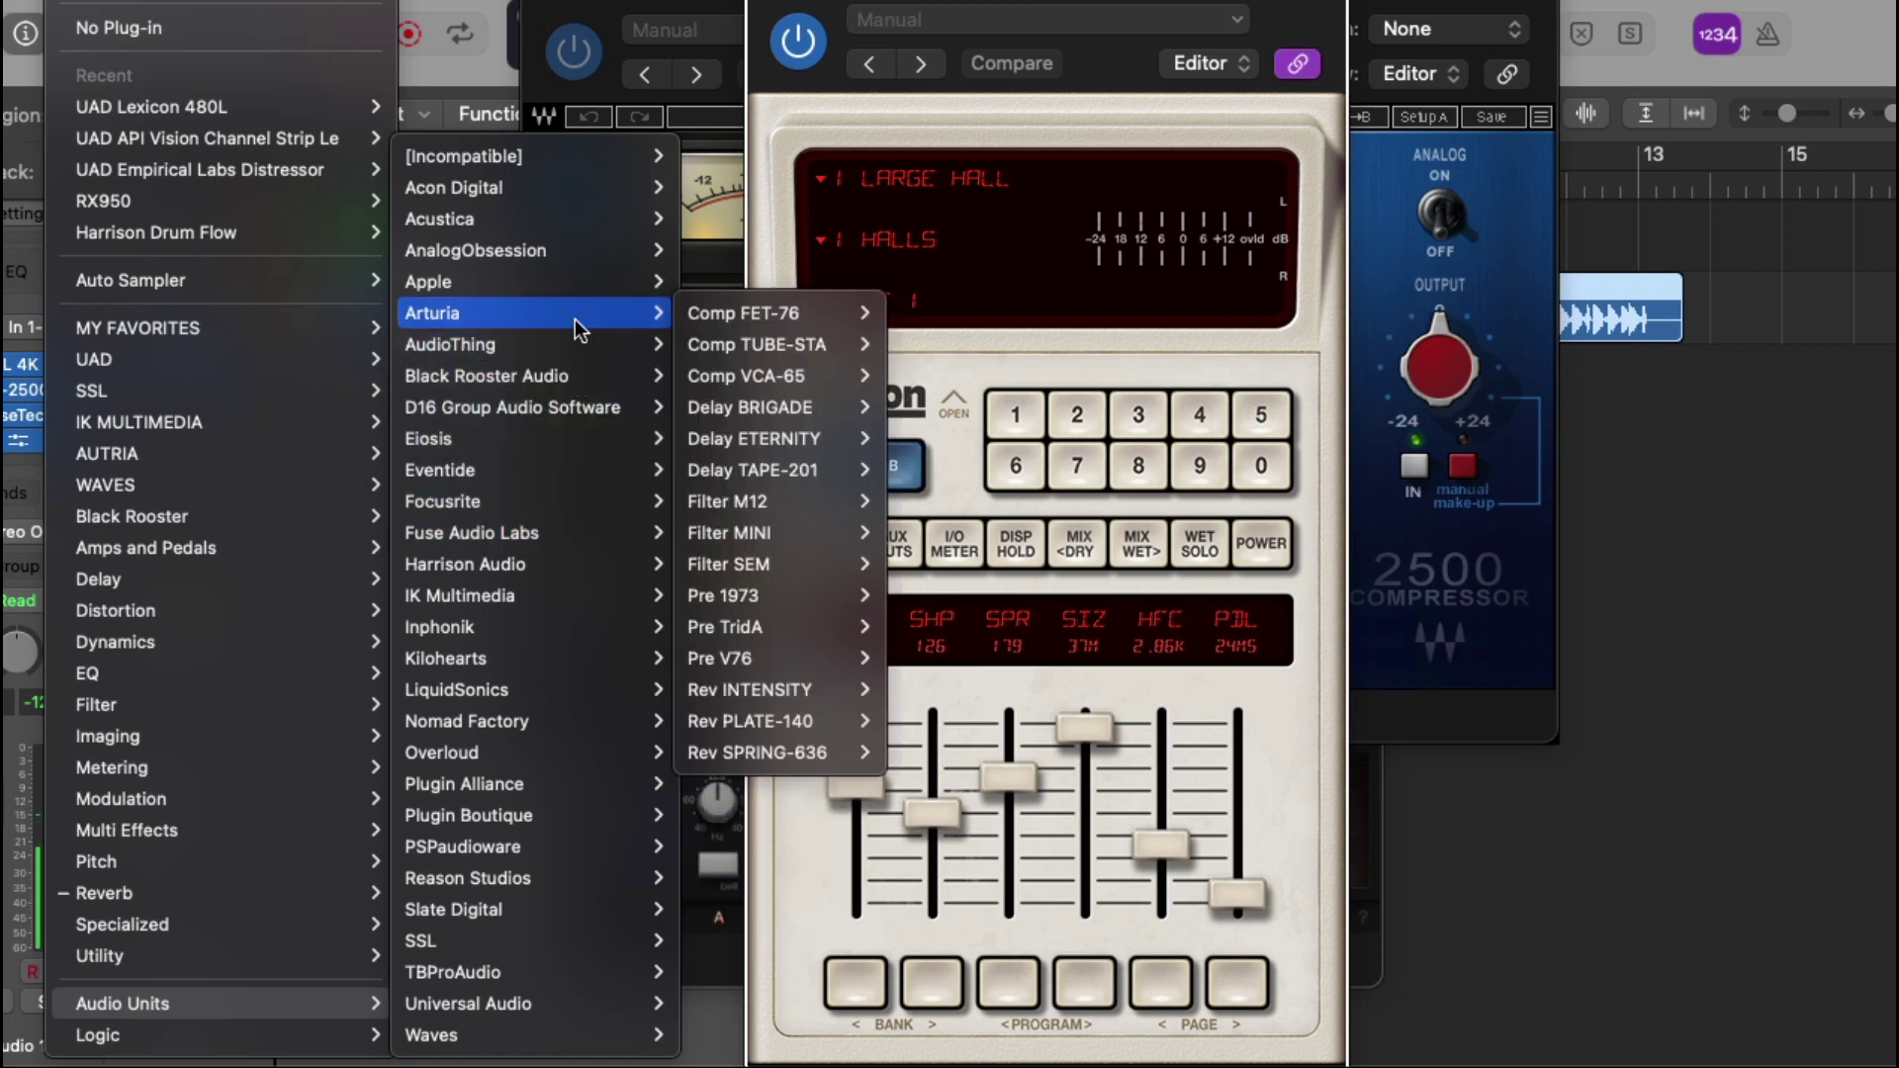
pyautogui.moveTo(816, 535)
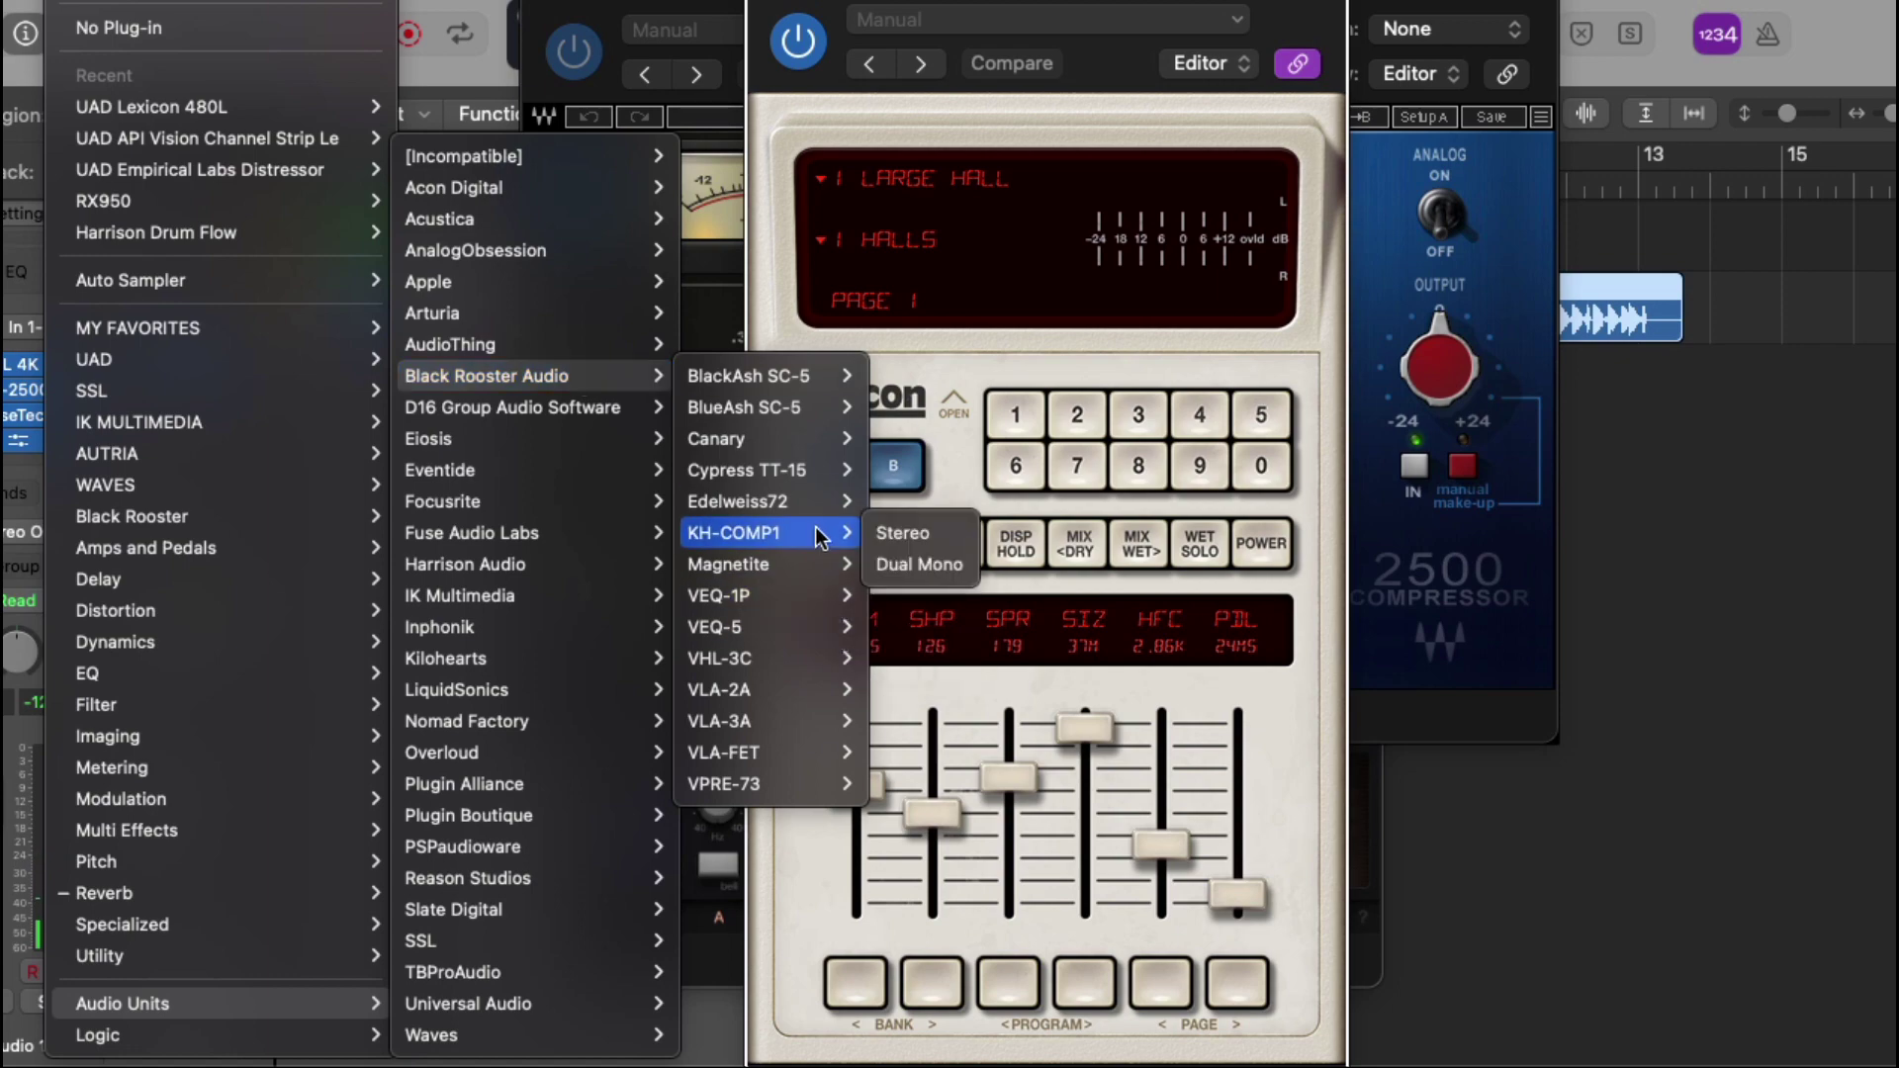
pyautogui.click(919, 565)
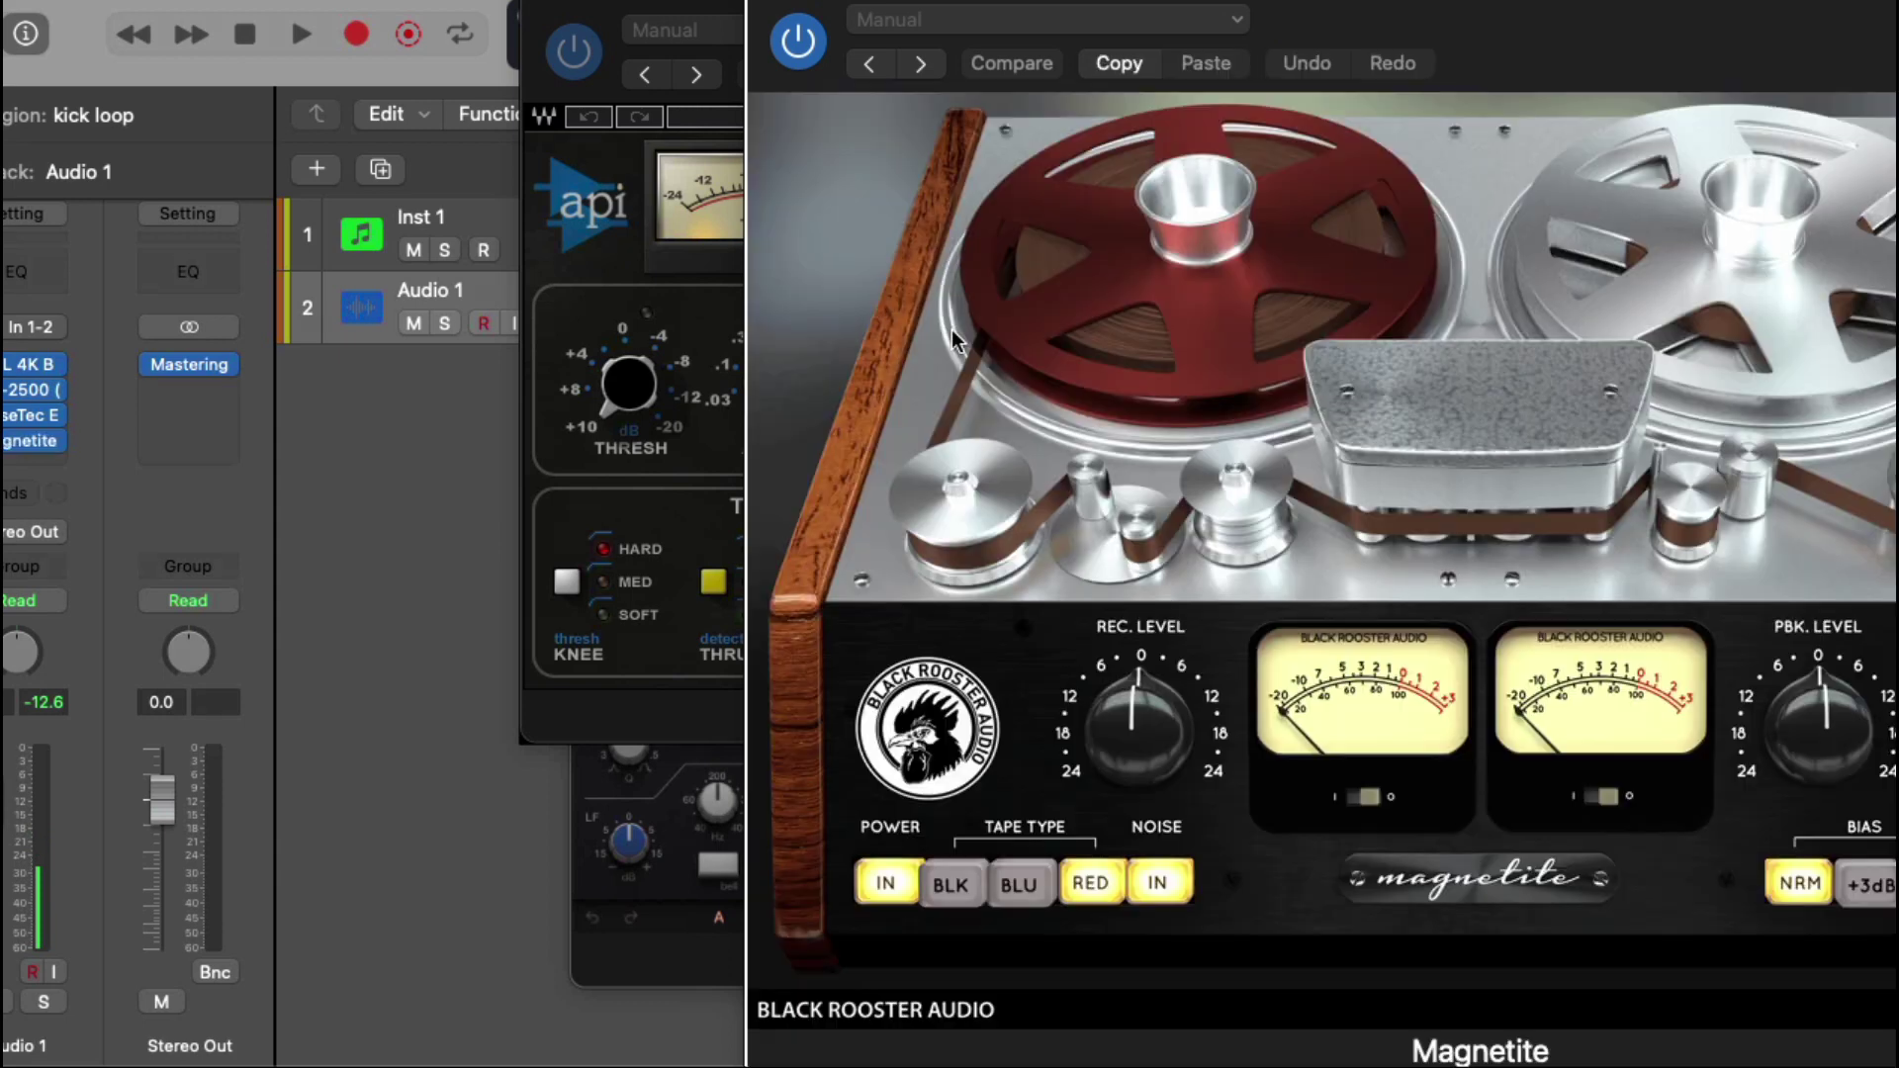
pyautogui.moveTo(1654, 2); pyautogui.dragTo(1177, 3)
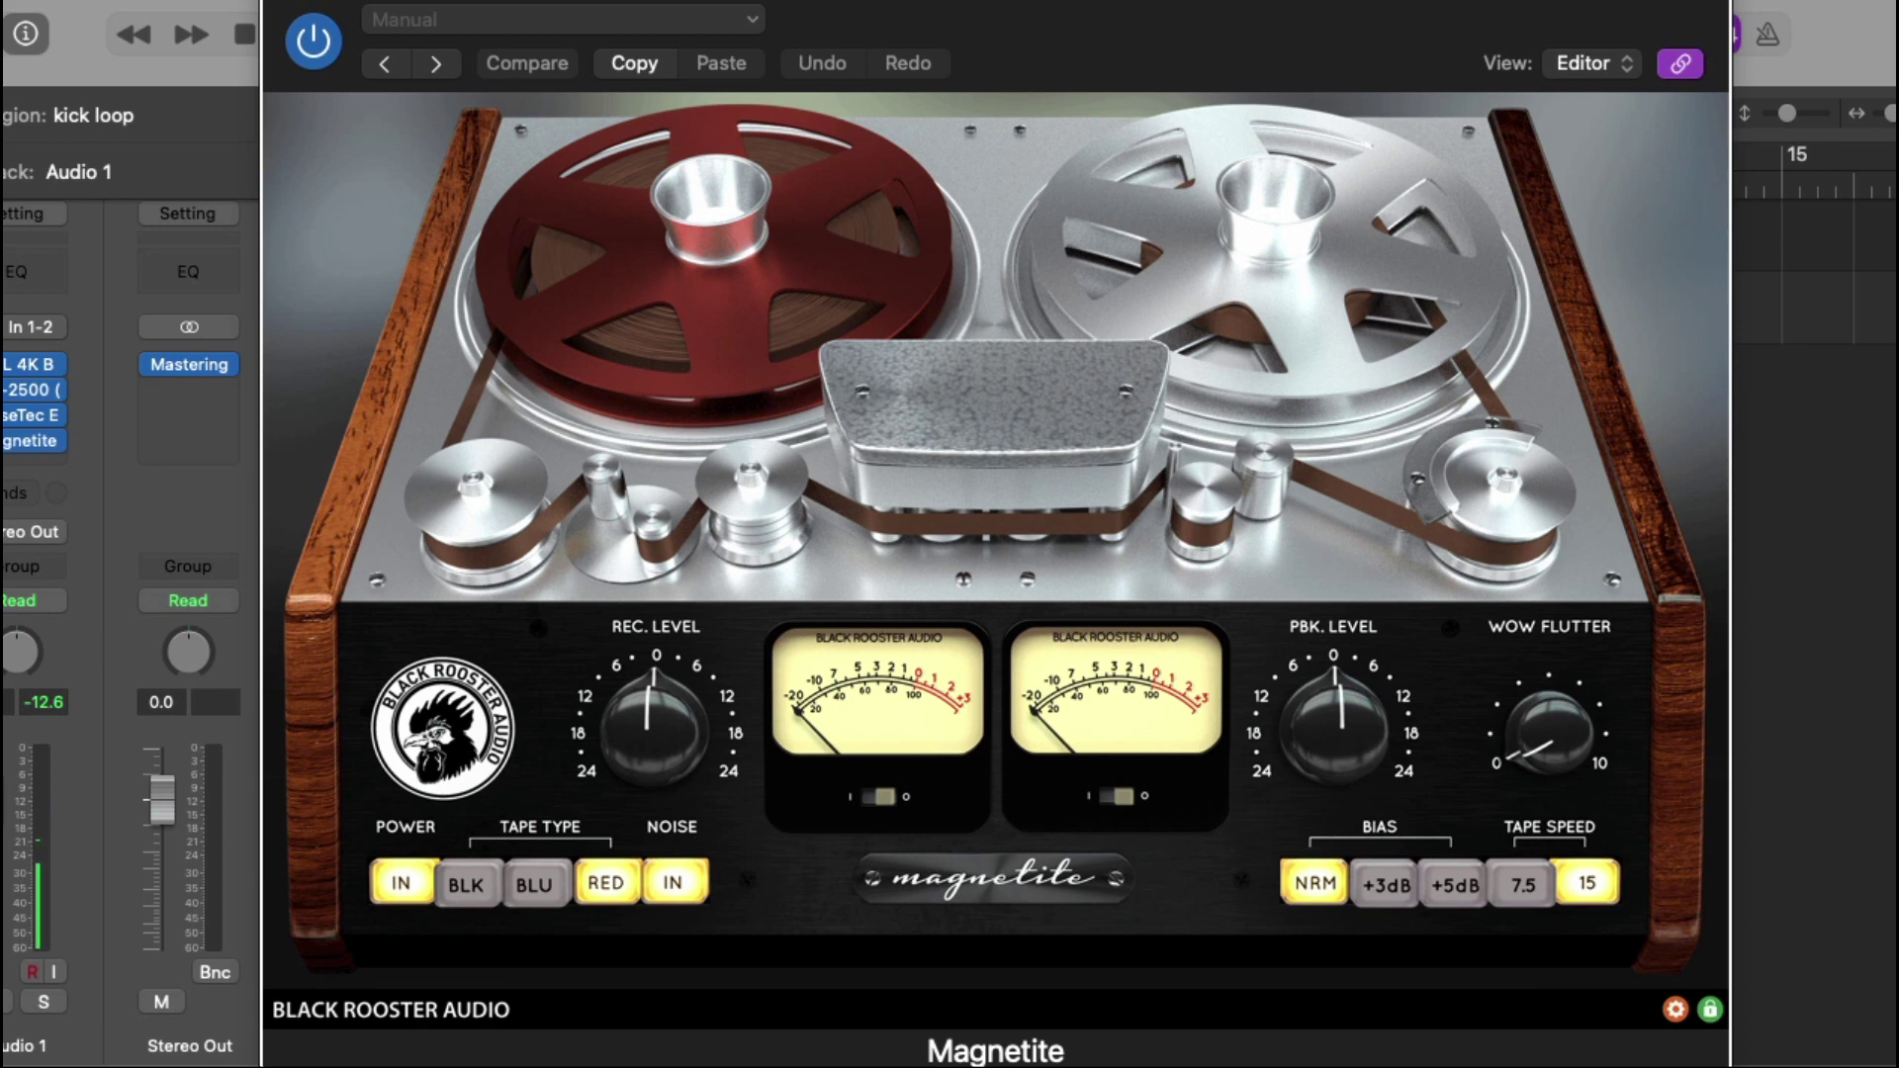
pyautogui.click(2, 7)
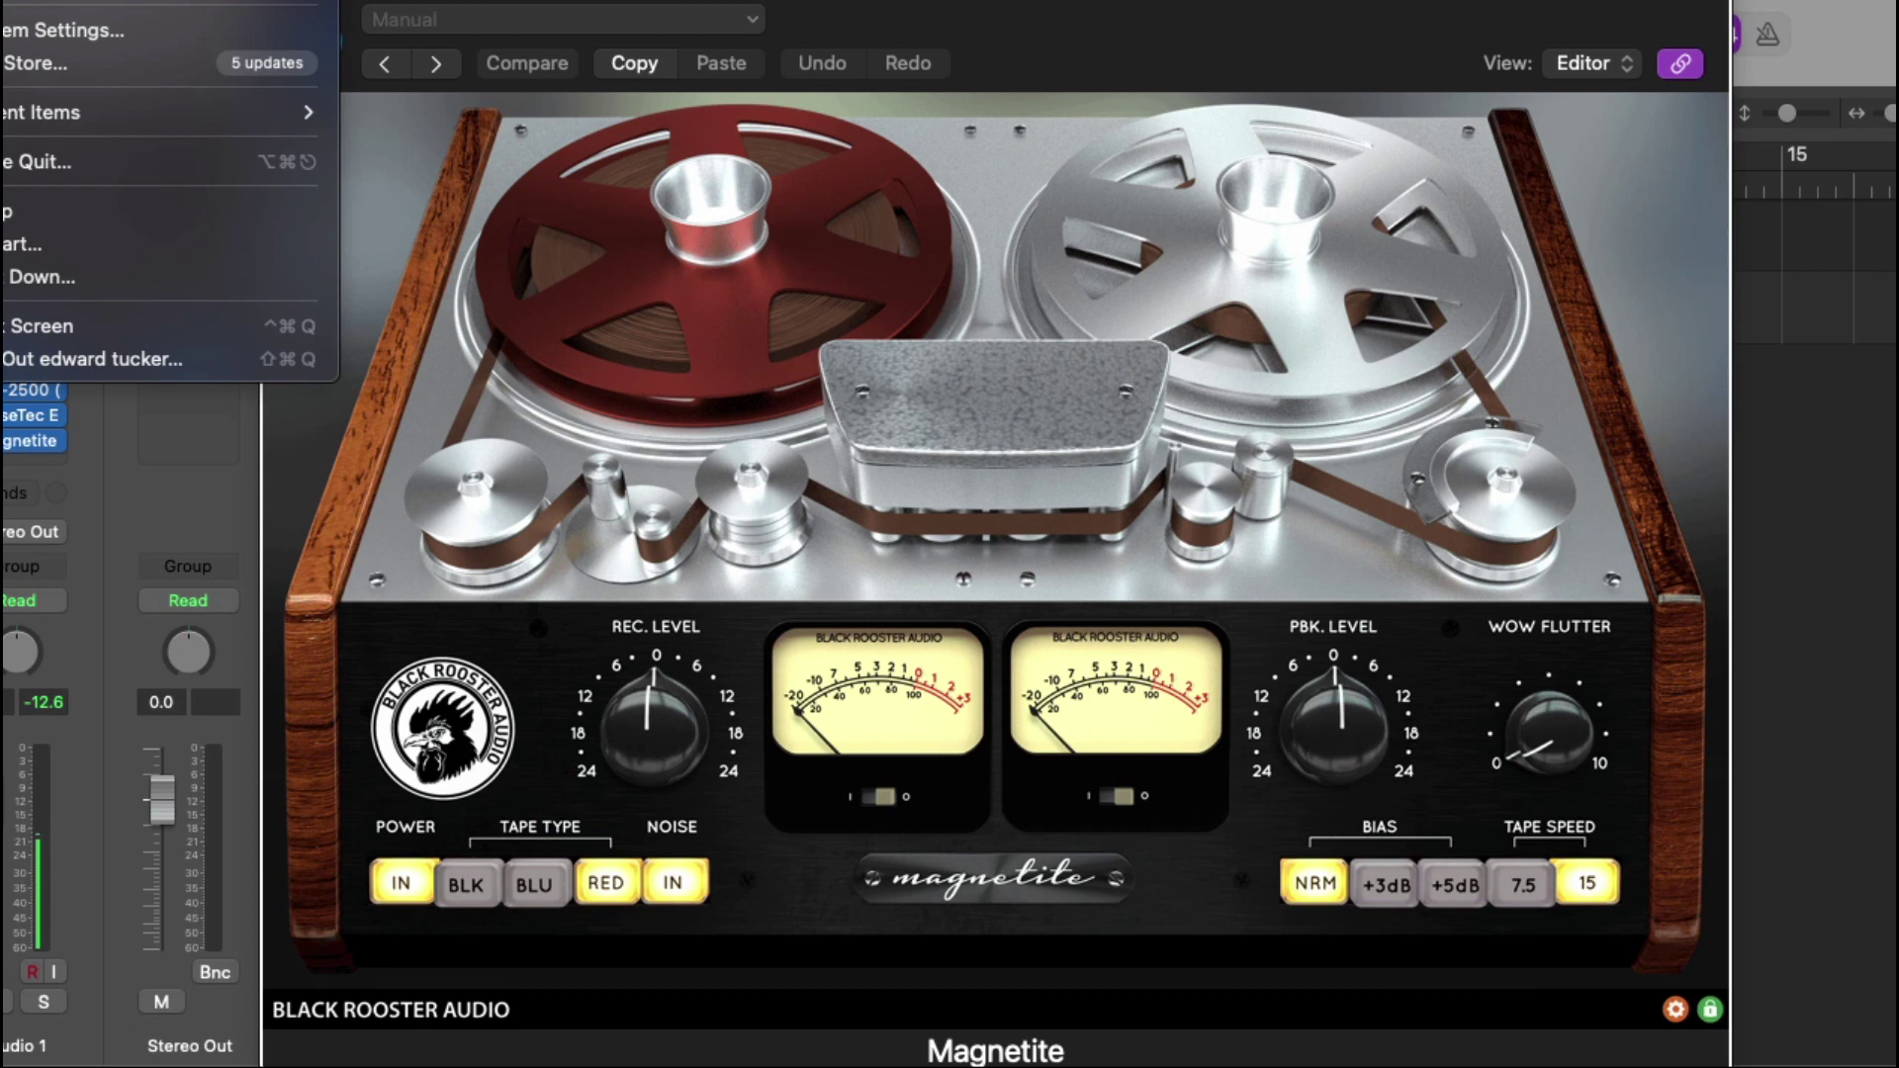
# Show About Logic Pro confirming Version 10.8, screenshot it, and stop the screen recording
pyautogui.press('Right')
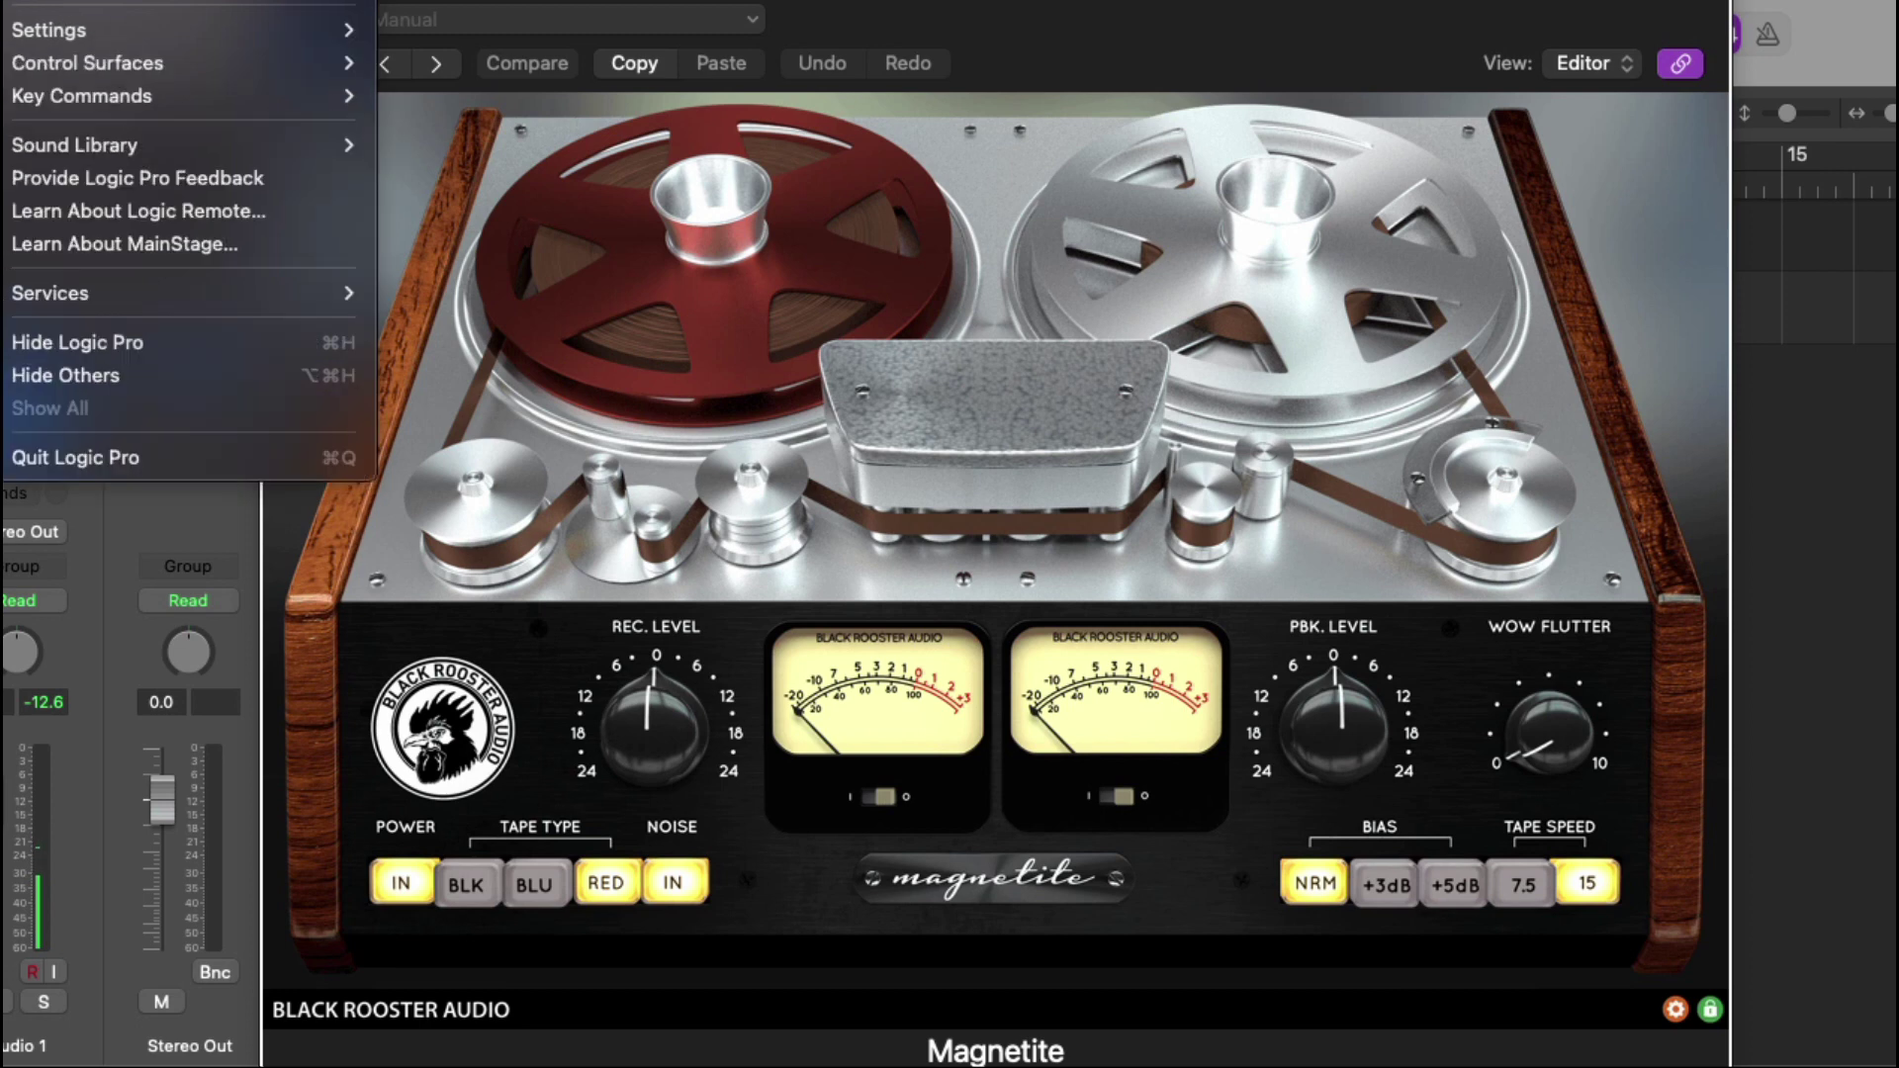
pyautogui.click(67, 2)
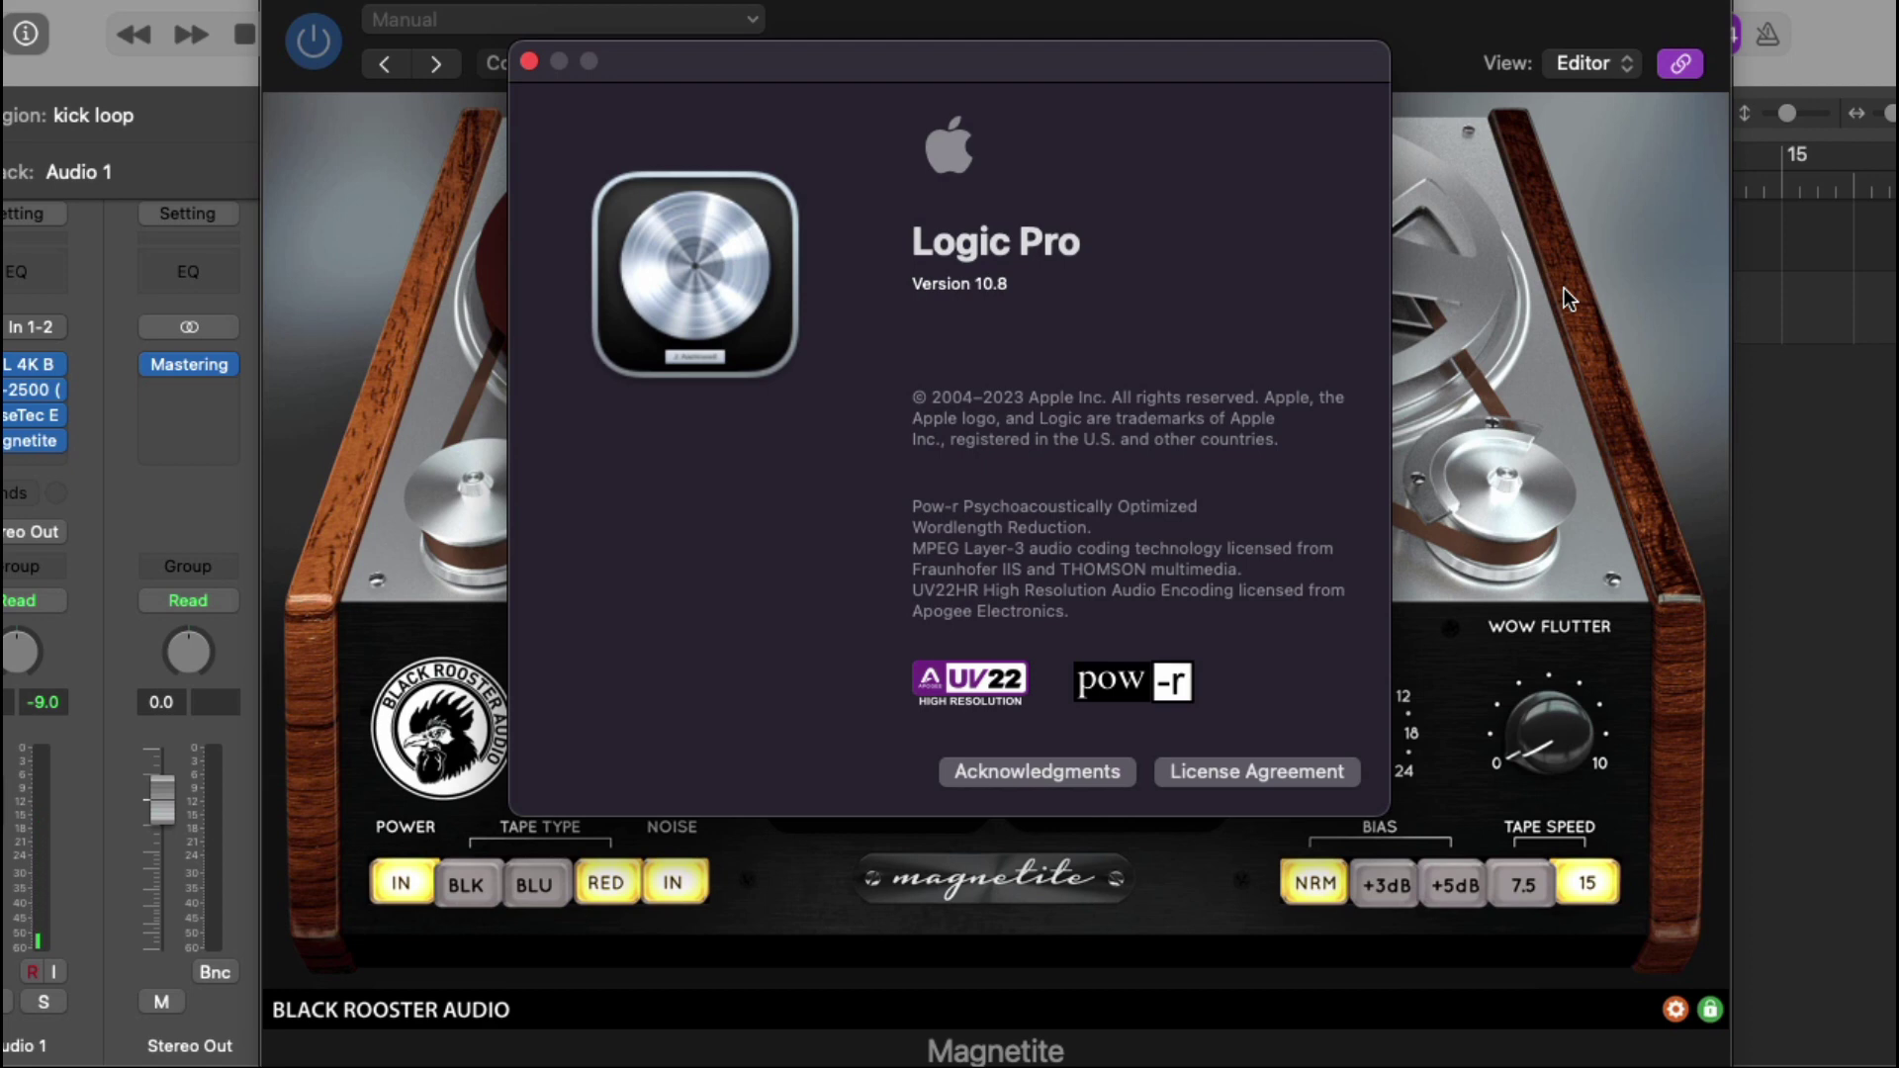
pyautogui.press('super+shift+3')
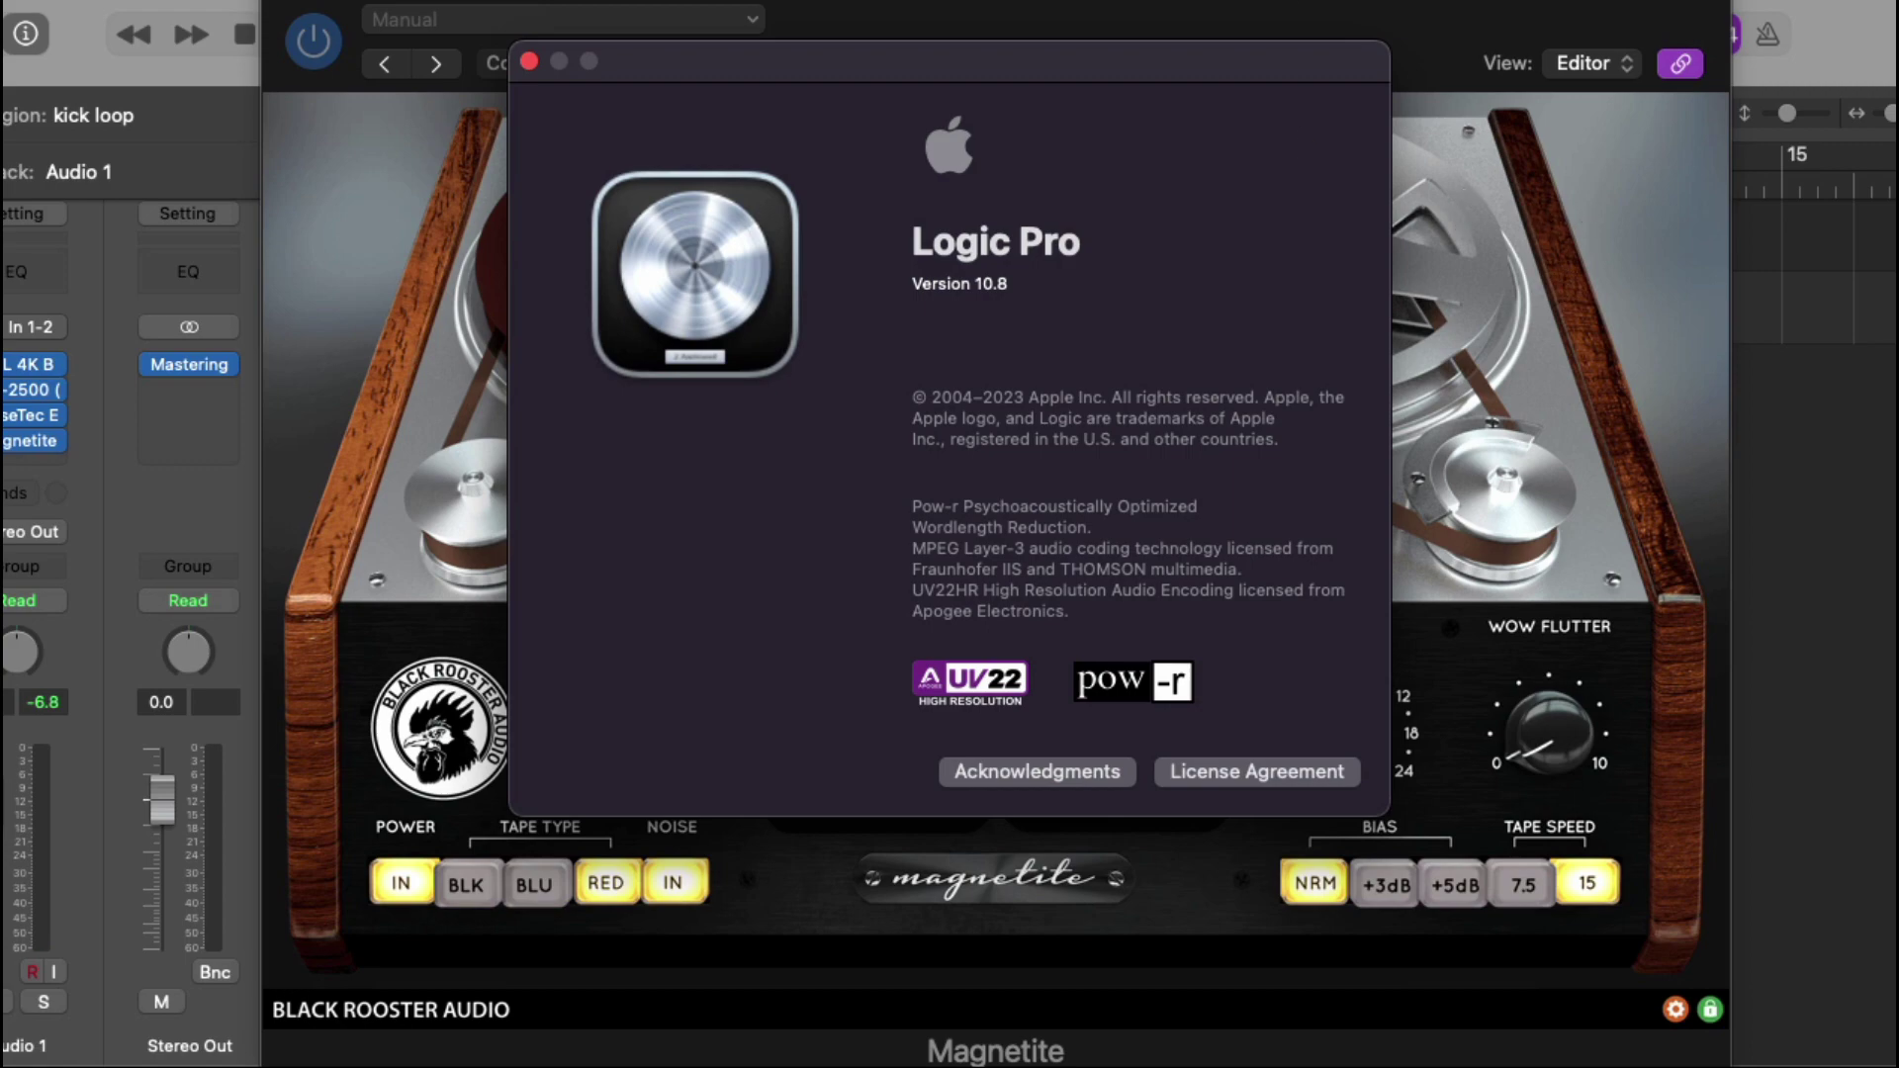
pyautogui.click(1285, 2)
pyautogui.click(1290, 14)
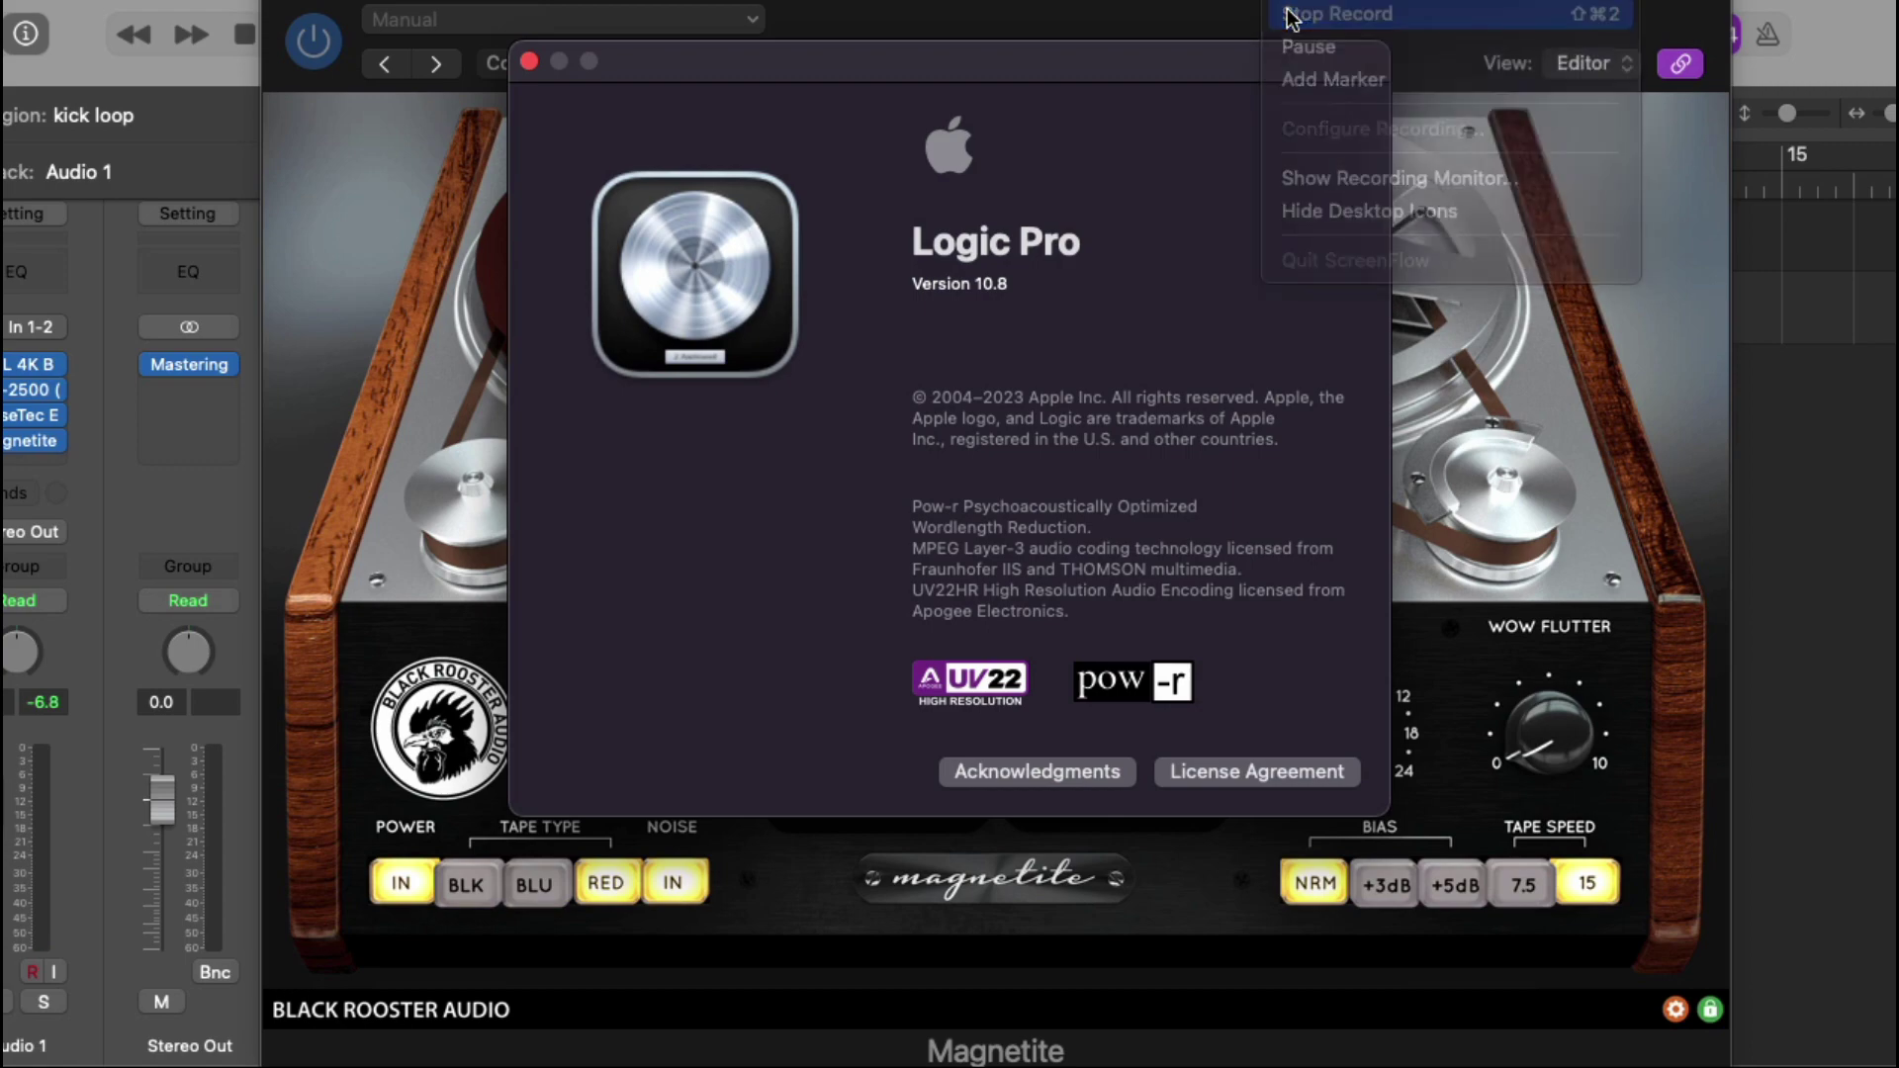